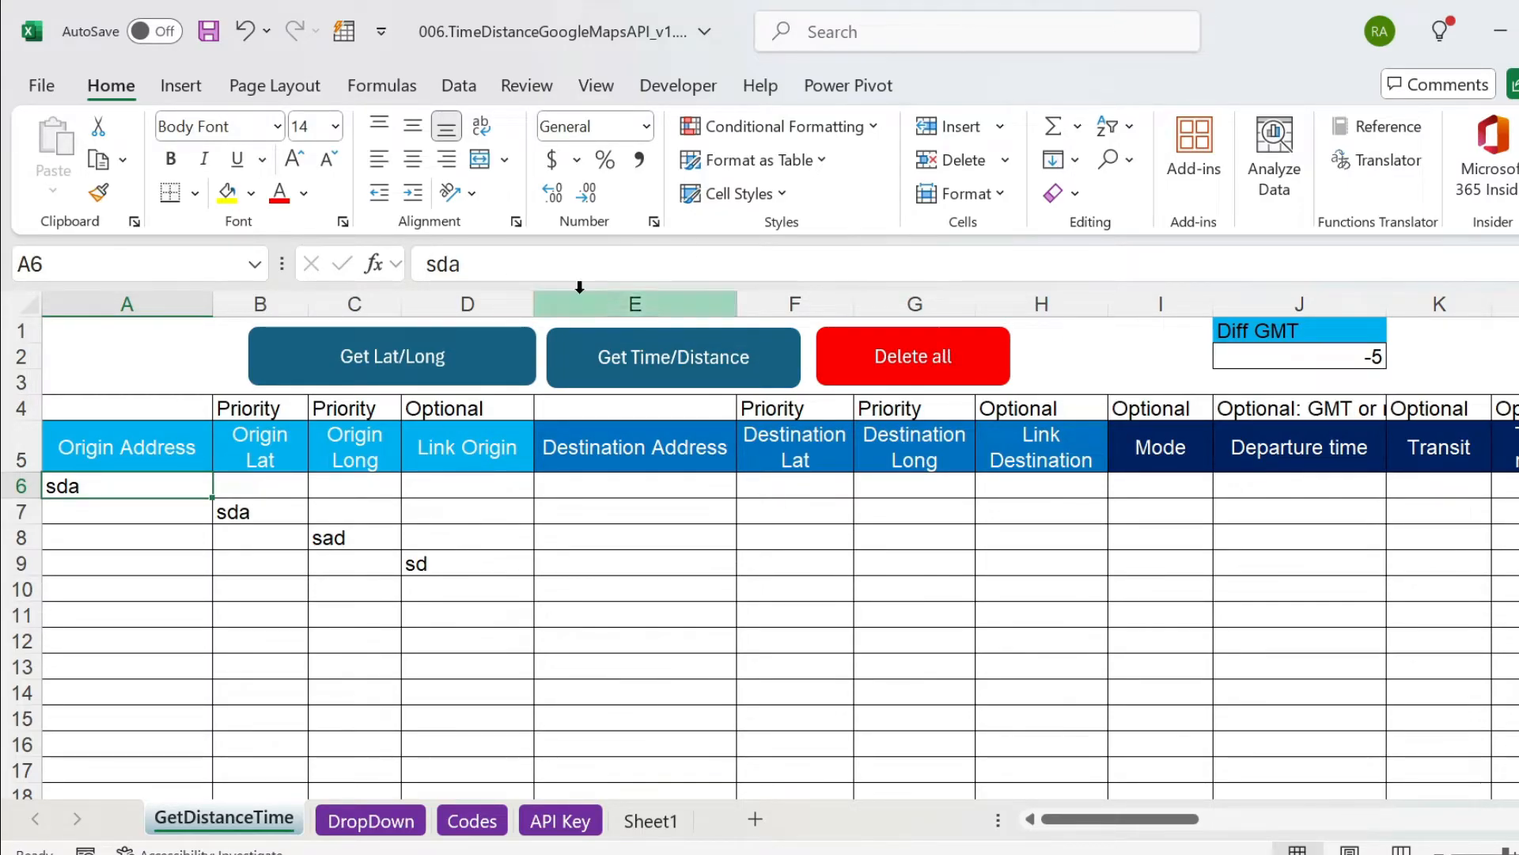
# Delete all existing entries from the GetDistanceTime table and confirm the deletion.
pyautogui.click(936, 366)
pyautogui.click(1012, 530)
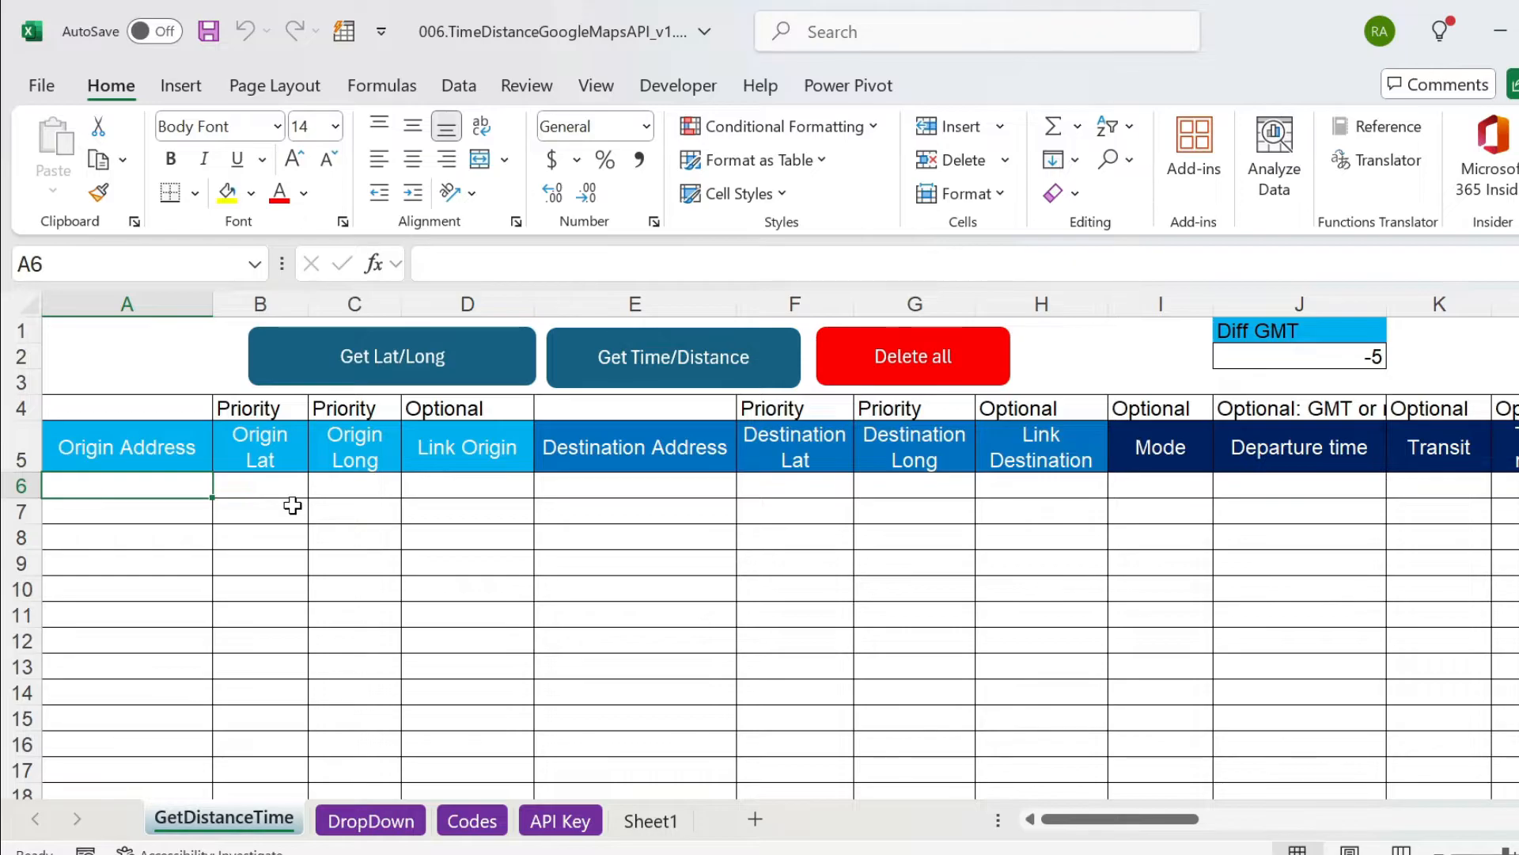
# Paste the copied origin and destination addresses from Sheet1's first row into row 6 of the GetDistanceTime sheet.
pyautogui.click(130, 447)
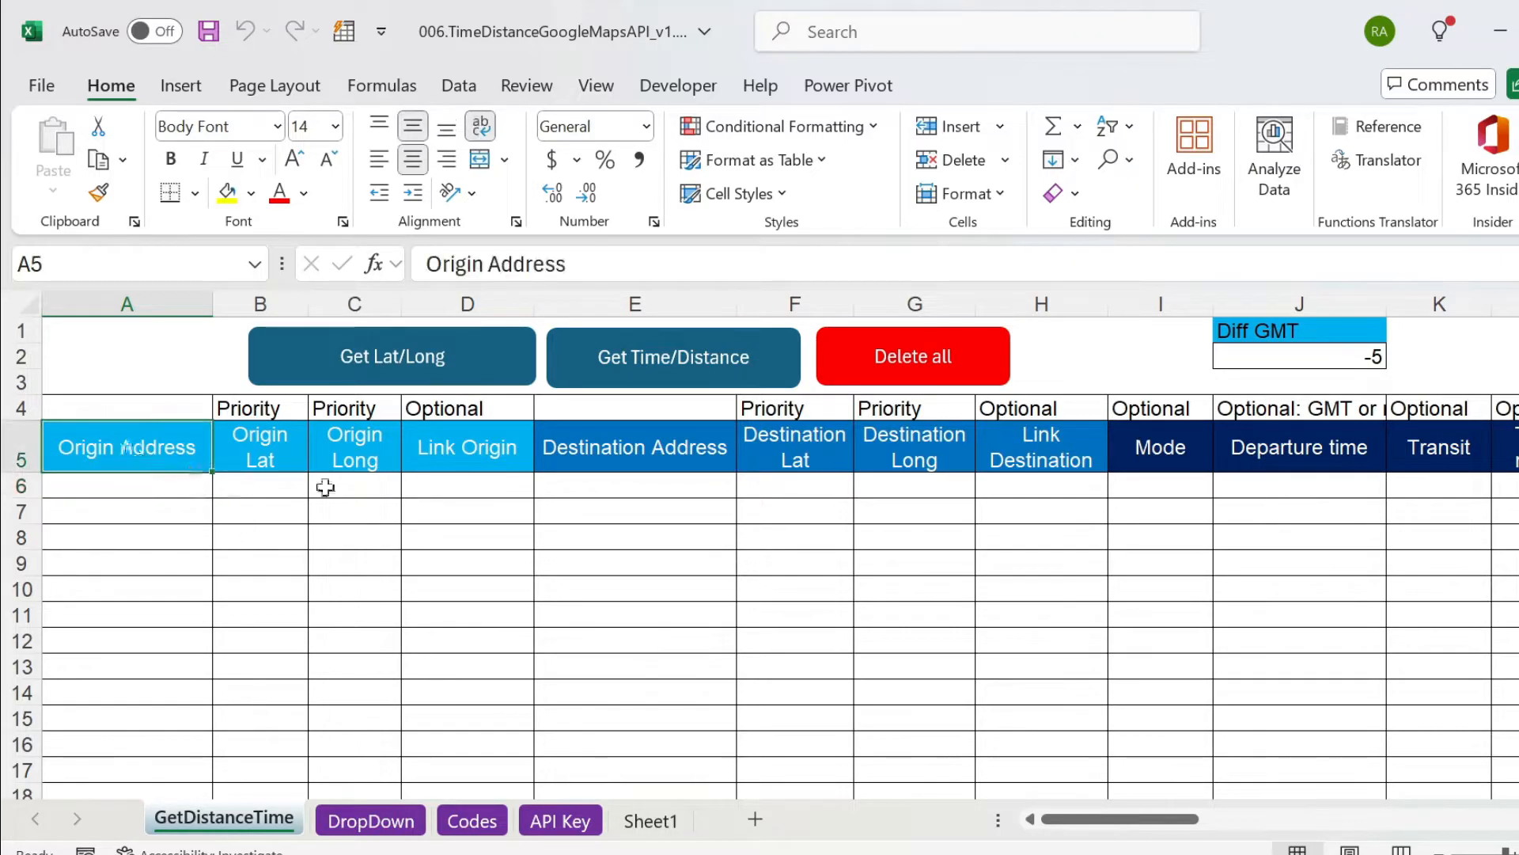
pyautogui.keyDown('ctrl'); pyautogui.click(643, 444); pyautogui.keyUp('ctrl')
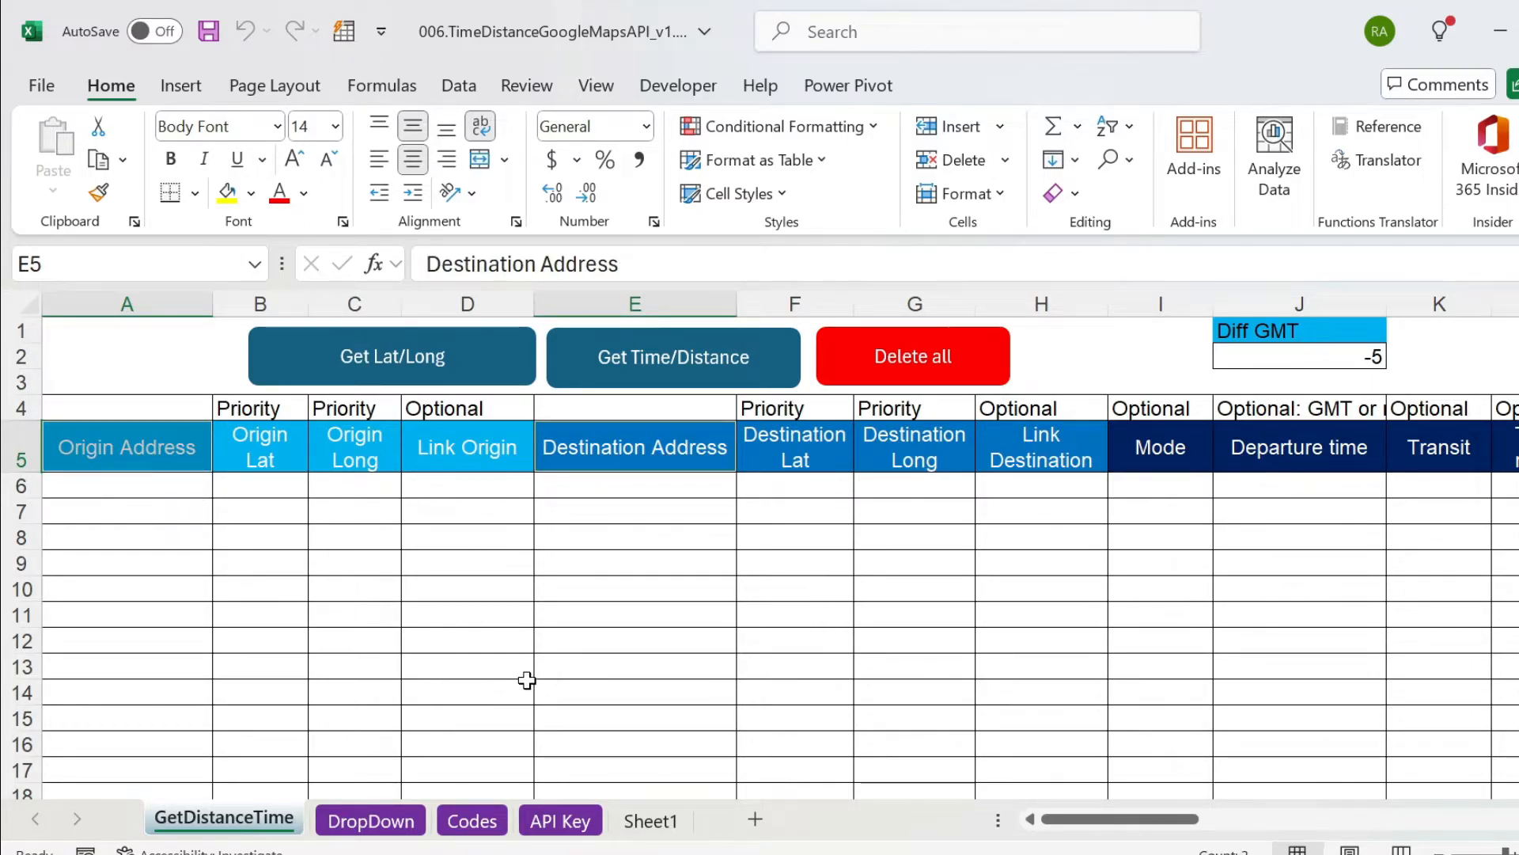
pyautogui.click(651, 820)
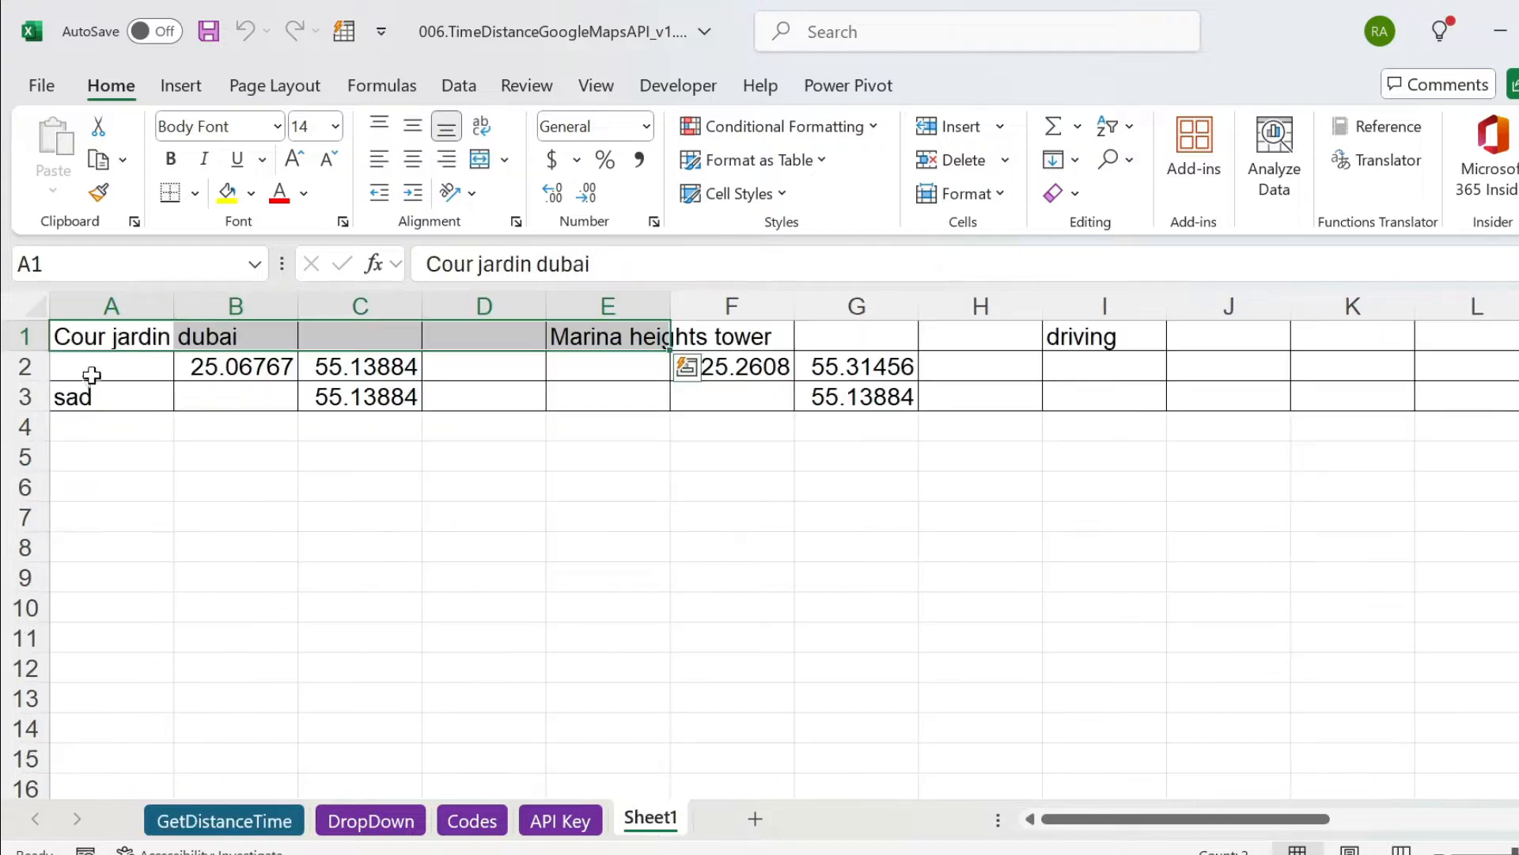
pyautogui.click(207, 822)
pyautogui.click(83, 482)
pyautogui.write('Cour jardin dubai\tMarina heights tower')
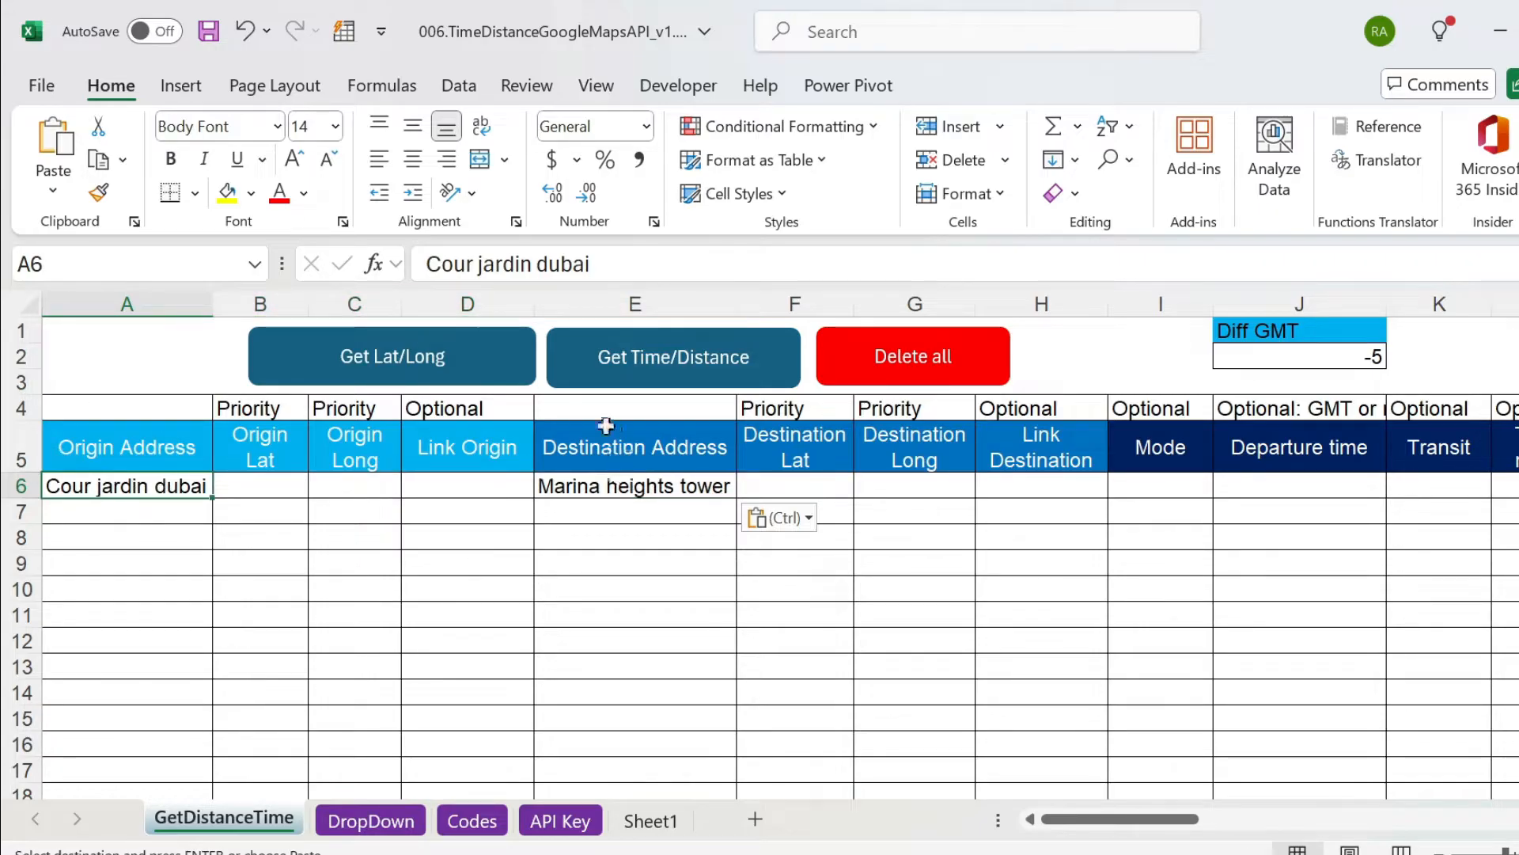
# Review the travel mode options offered for row 6 and their source list on the DropDown sheet.
pyautogui.click(1131, 492)
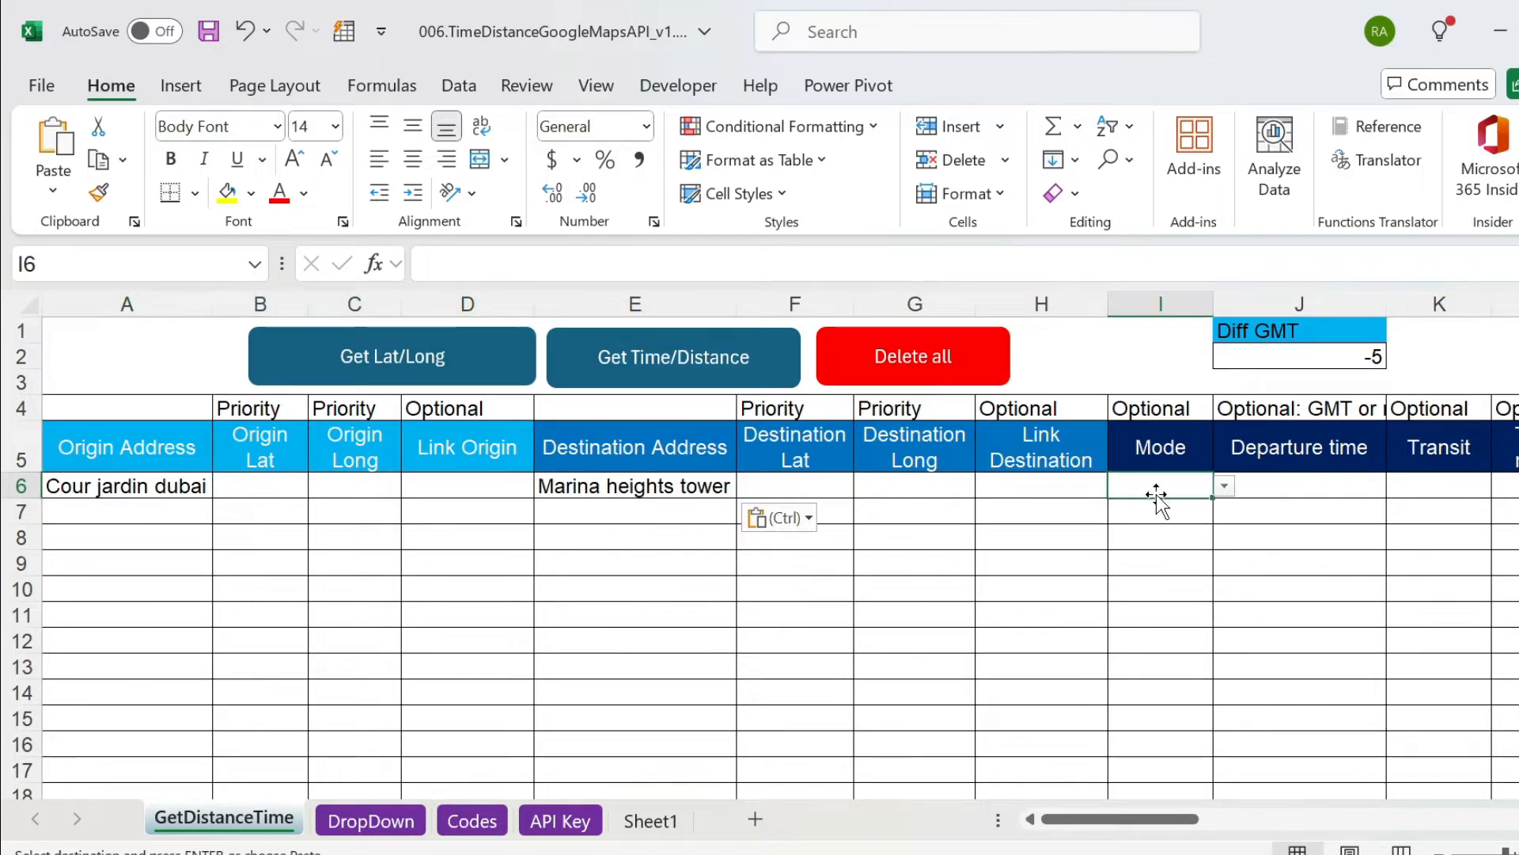
pyautogui.click(1224, 490)
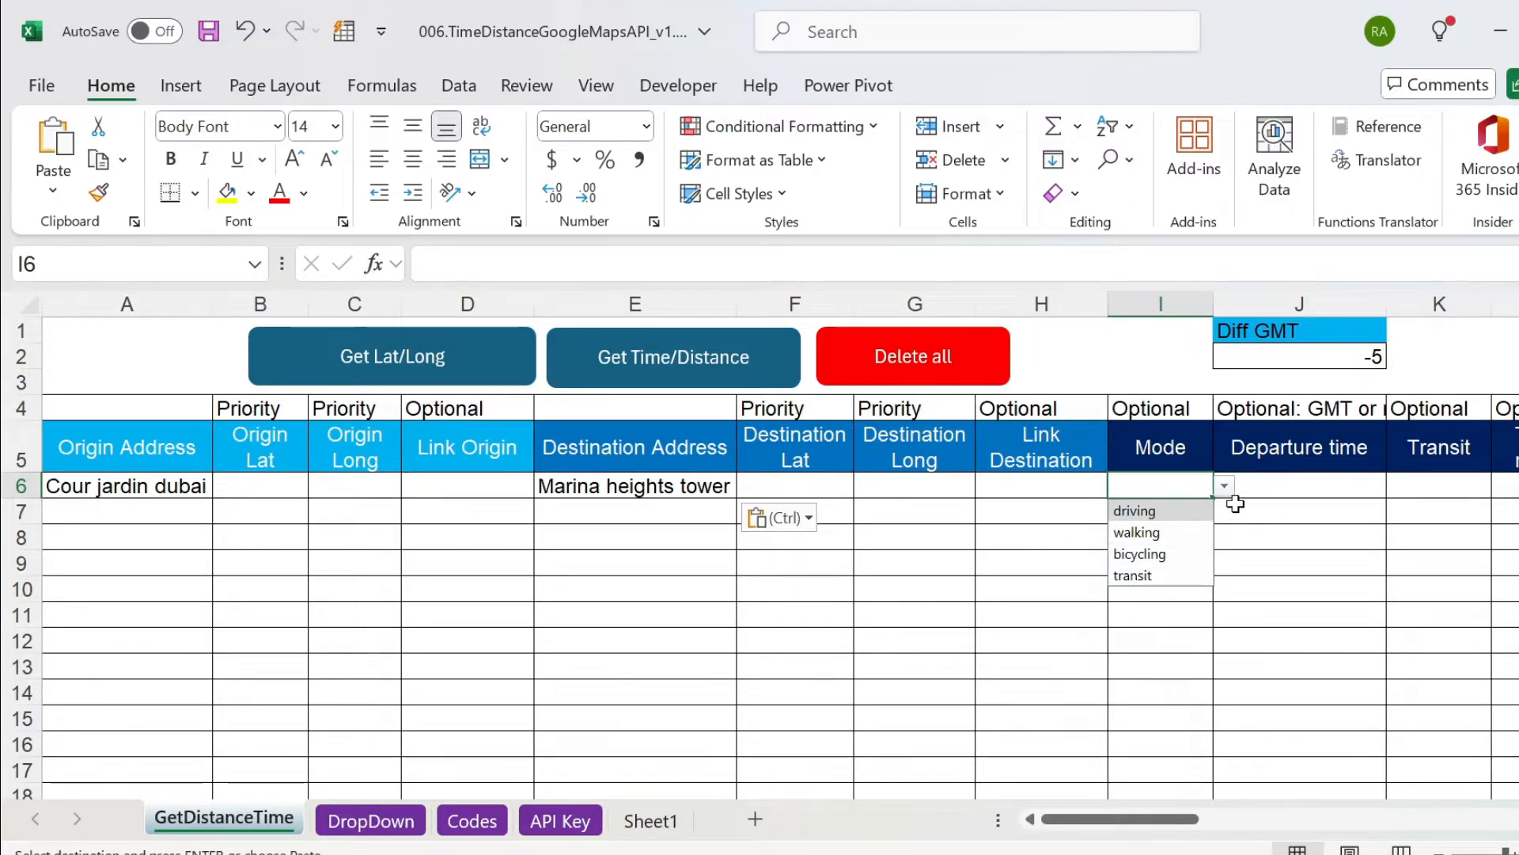
pyautogui.click(1280, 520)
pyautogui.click(1280, 520)
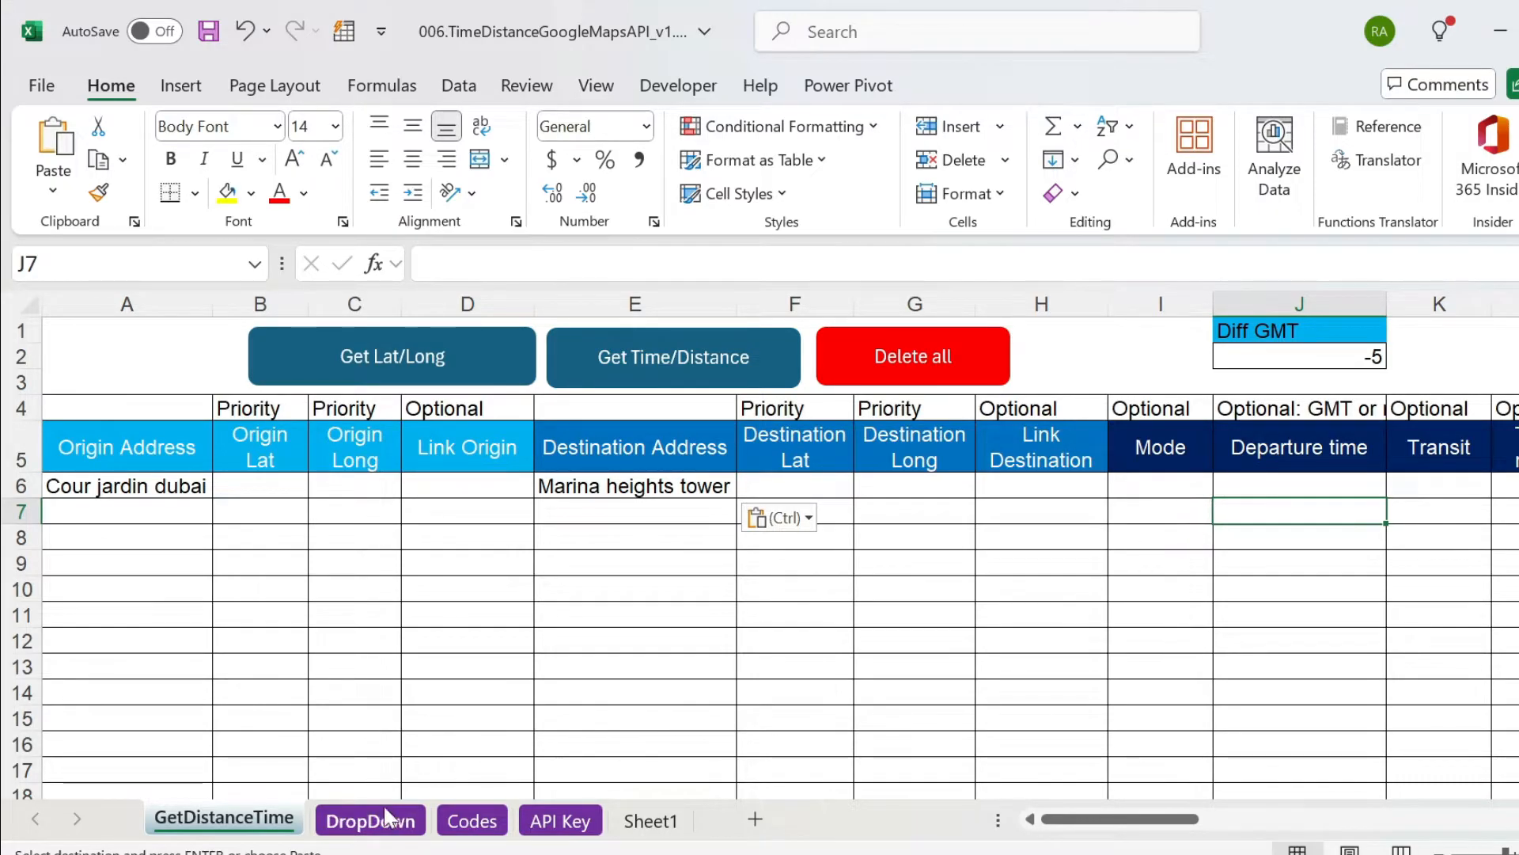
pyautogui.click(371, 821)
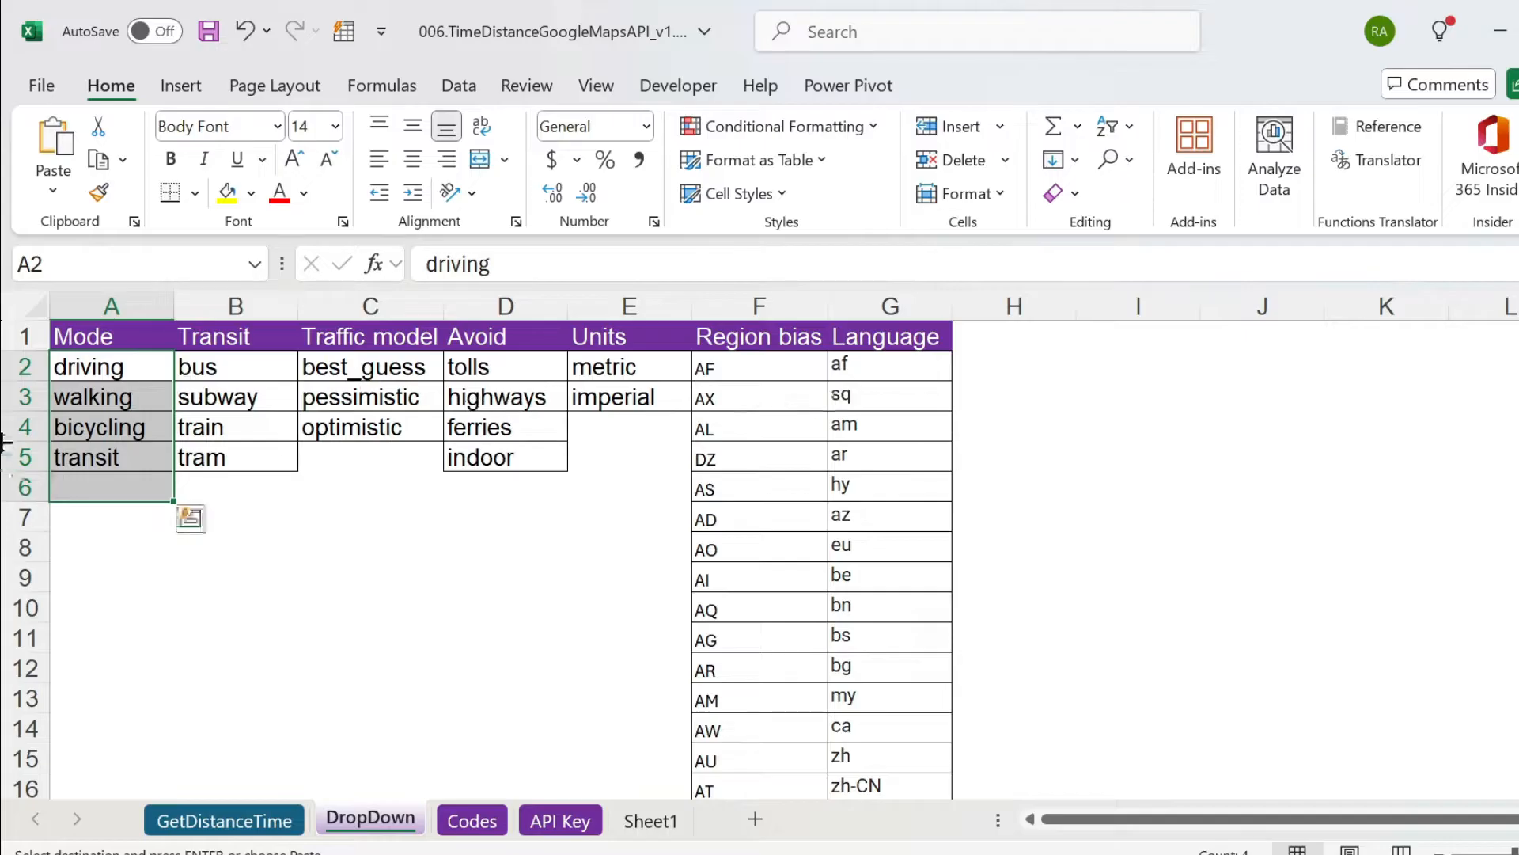
pyautogui.moveTo(118, 364); pyautogui.dragTo(114, 458)
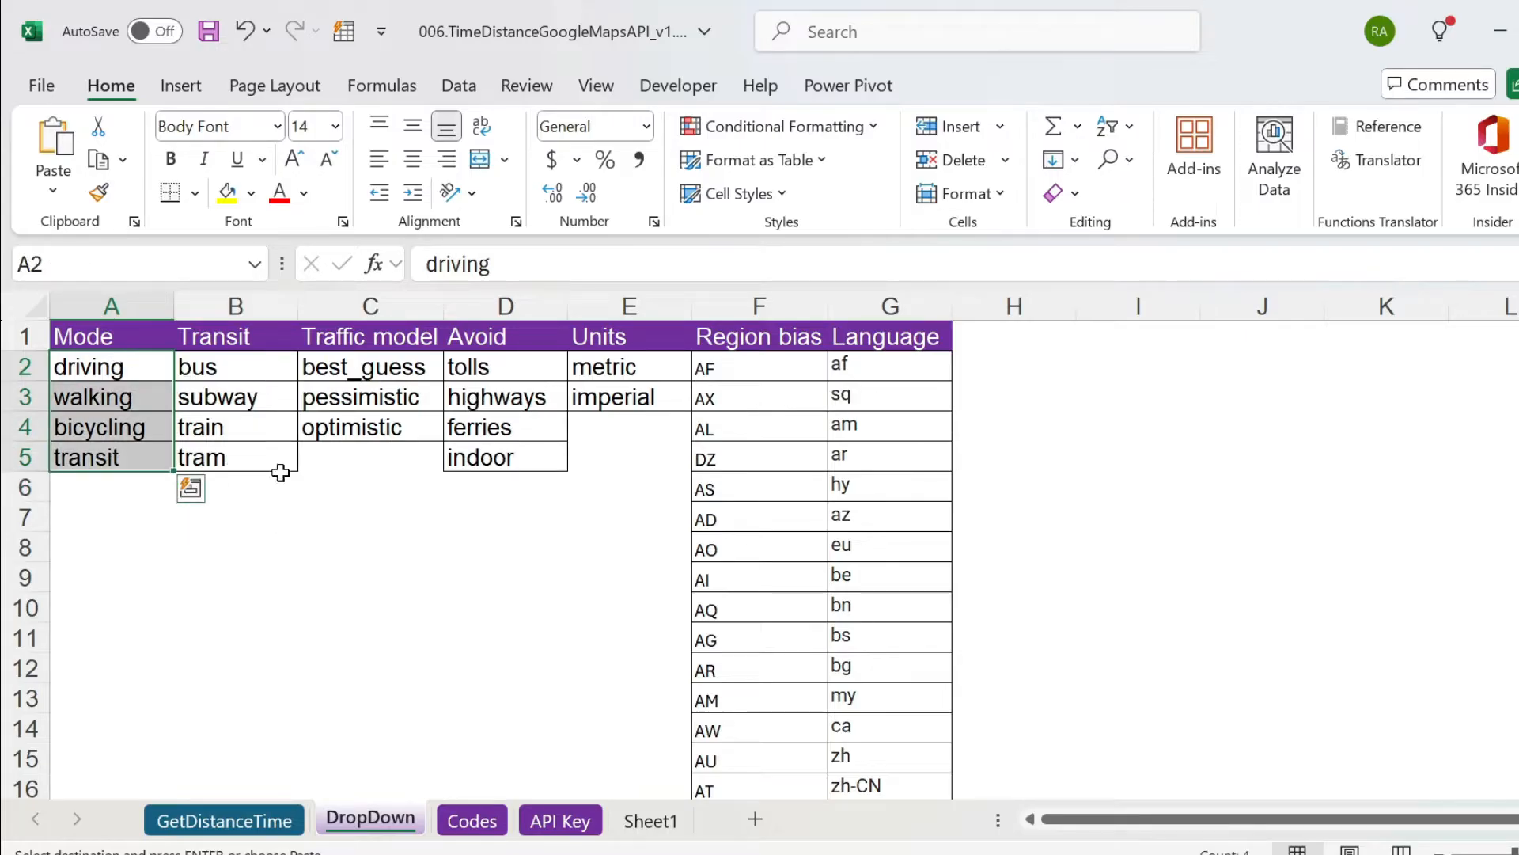
pyautogui.click(269, 821)
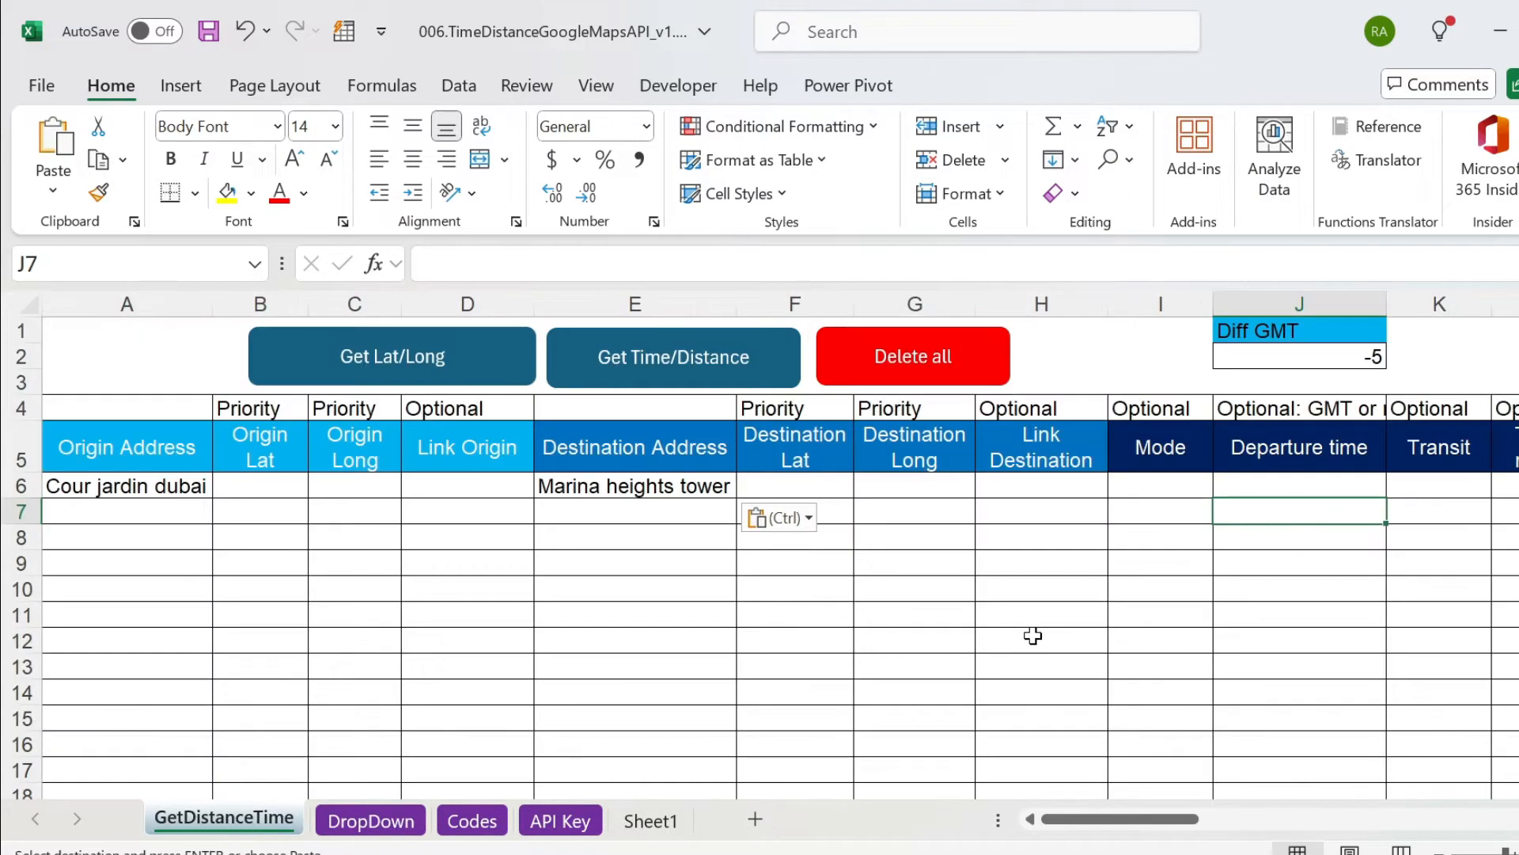
# Return to row 6 and examine its optional setting columns and result columns from Departure time through Origin Address.
pyautogui.press('Up')
pyautogui.press('Right')
pyautogui.press('Right')
pyautogui.press('Right')
pyautogui.press('Right')
pyautogui.press('Right')
pyautogui.press('Right')
pyautogui.press('Right')
pyautogui.press('Right')
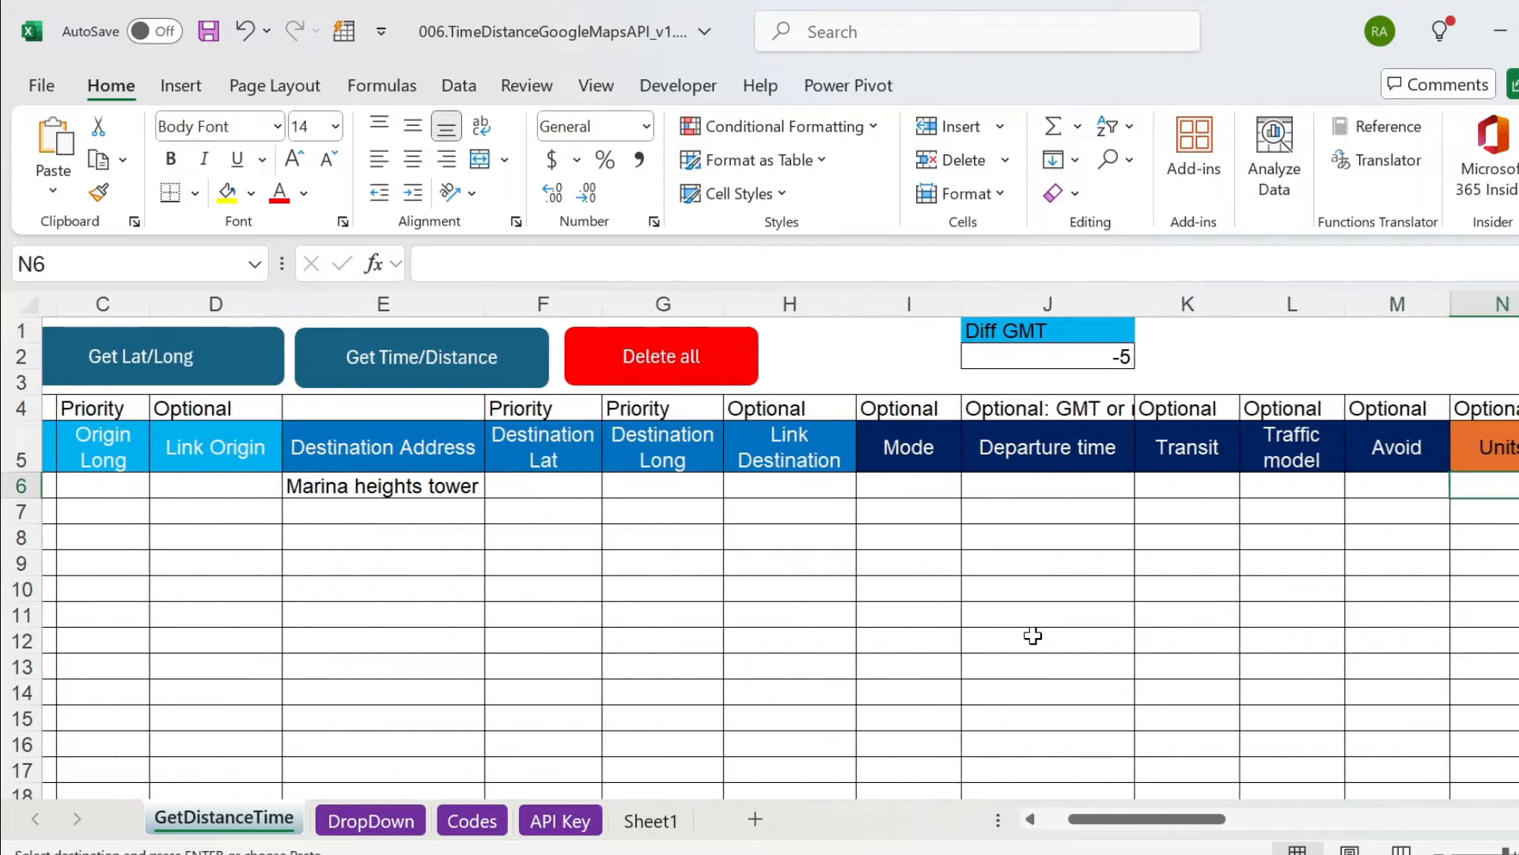
pyautogui.press('Right')
pyautogui.press('Right')
pyautogui.press('Right')
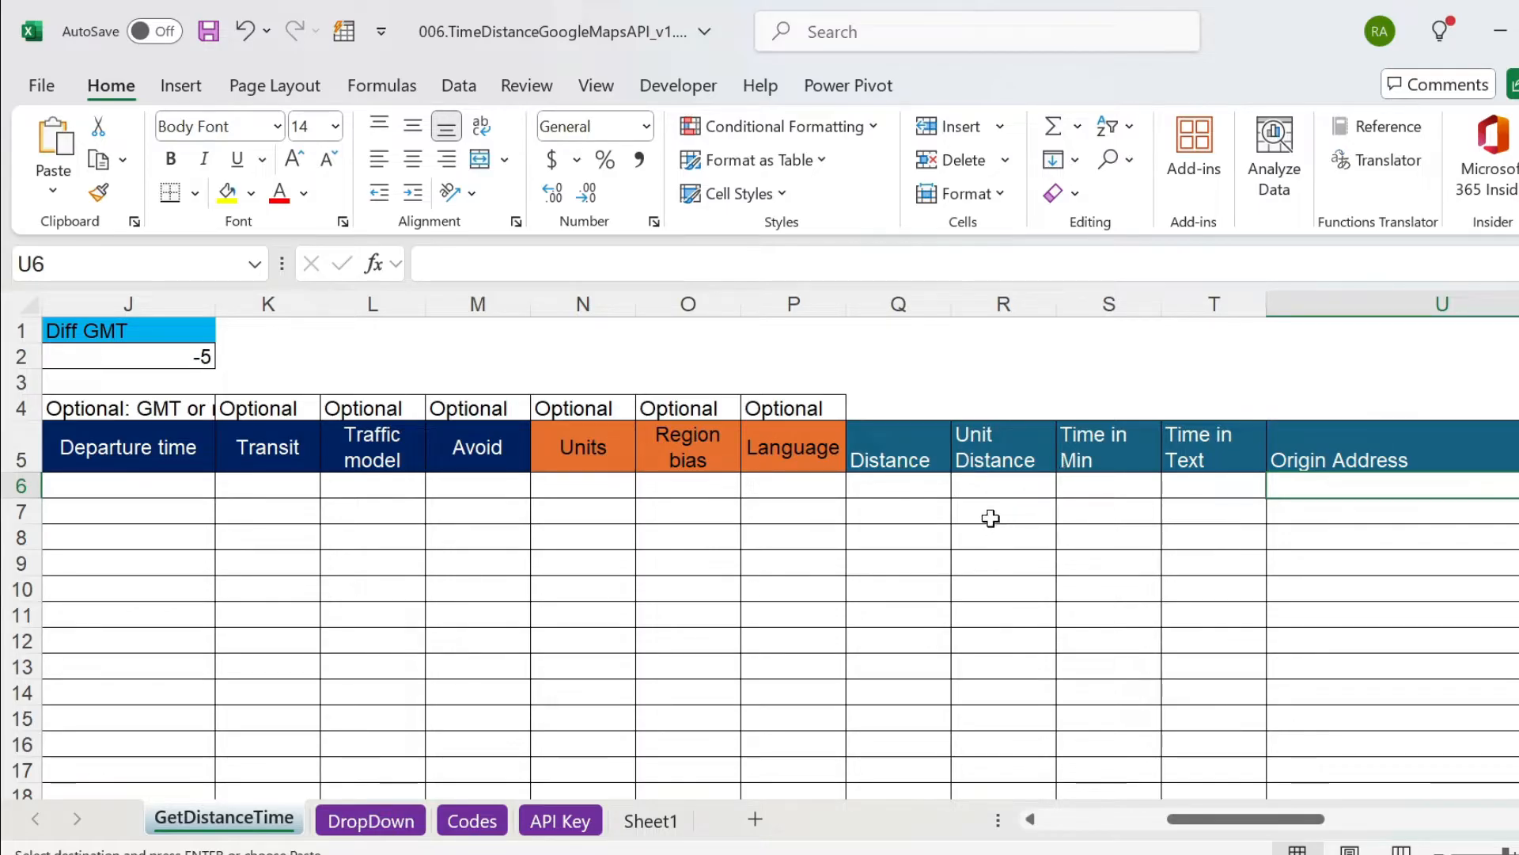
pyautogui.click(960, 486)
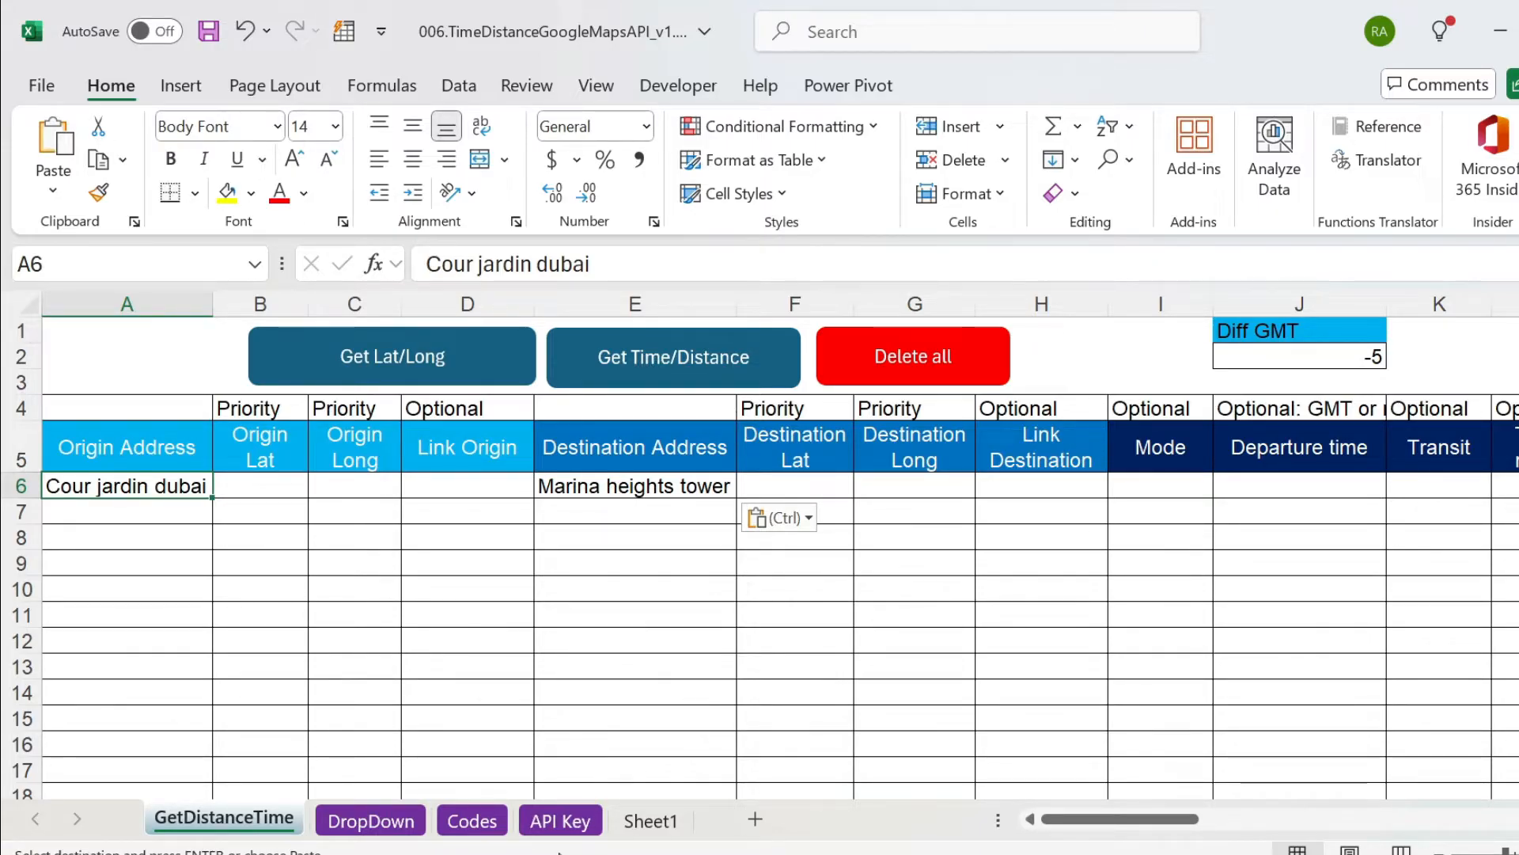
# Review the Google Cloud setup instructions on the API Key sheet.
pyautogui.click(563, 822)
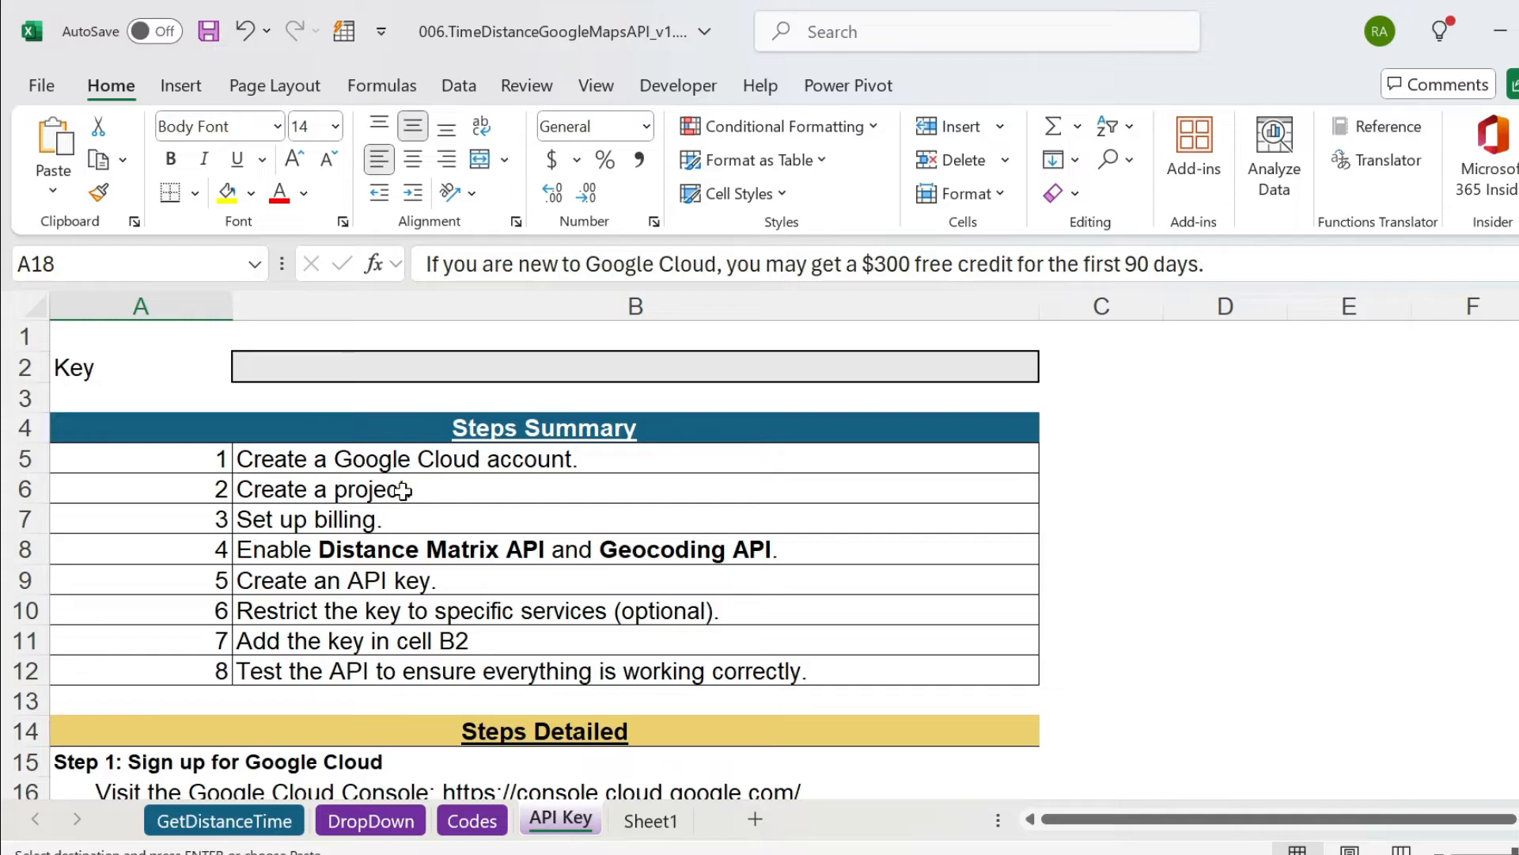
pyautogui.scroll(-2, 533, 609)
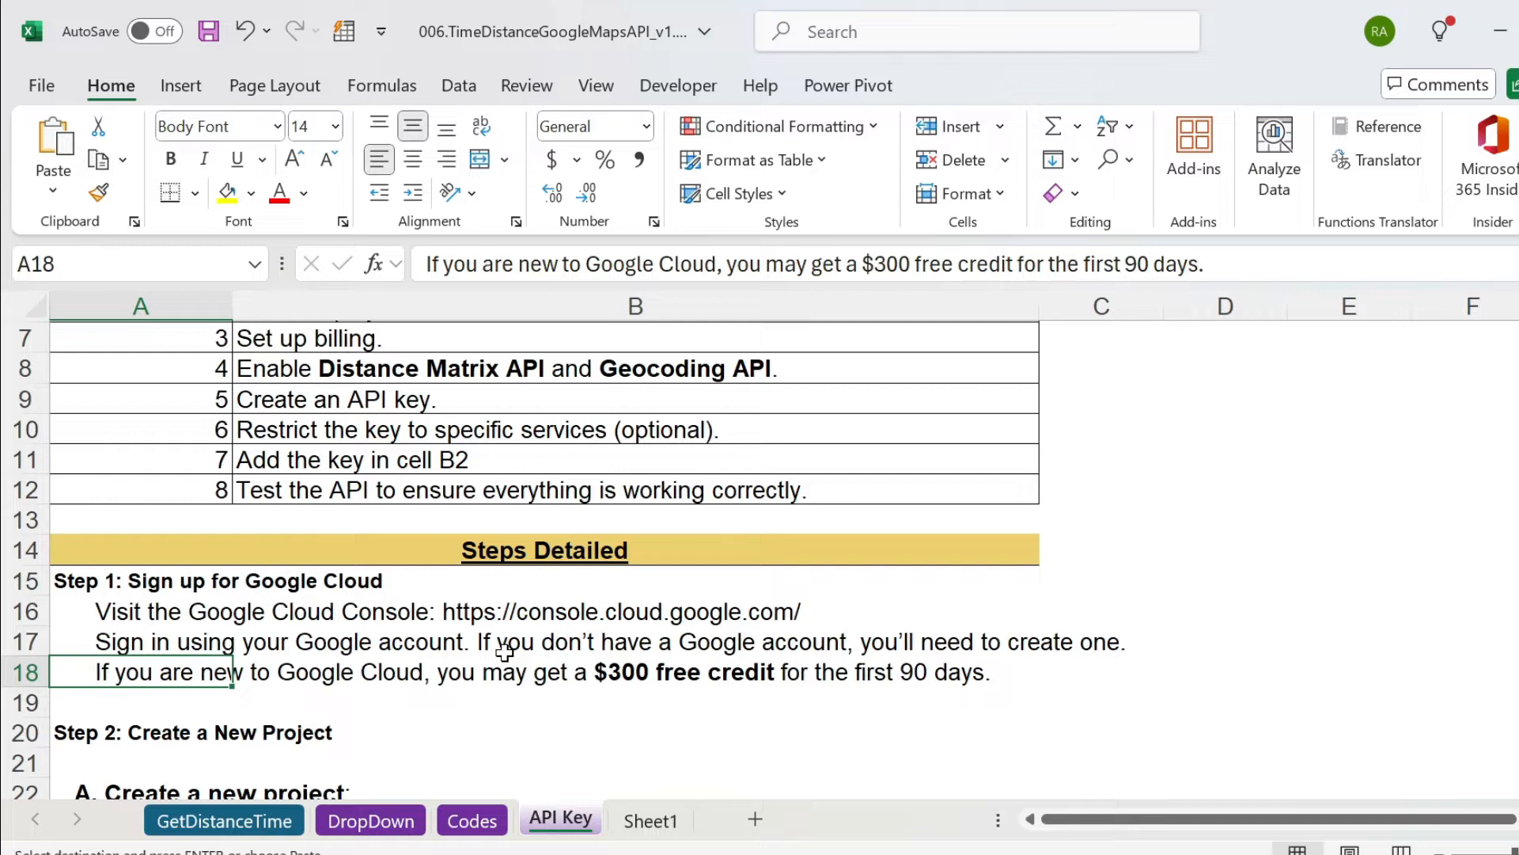
pyautogui.scroll(2, 504, 652)
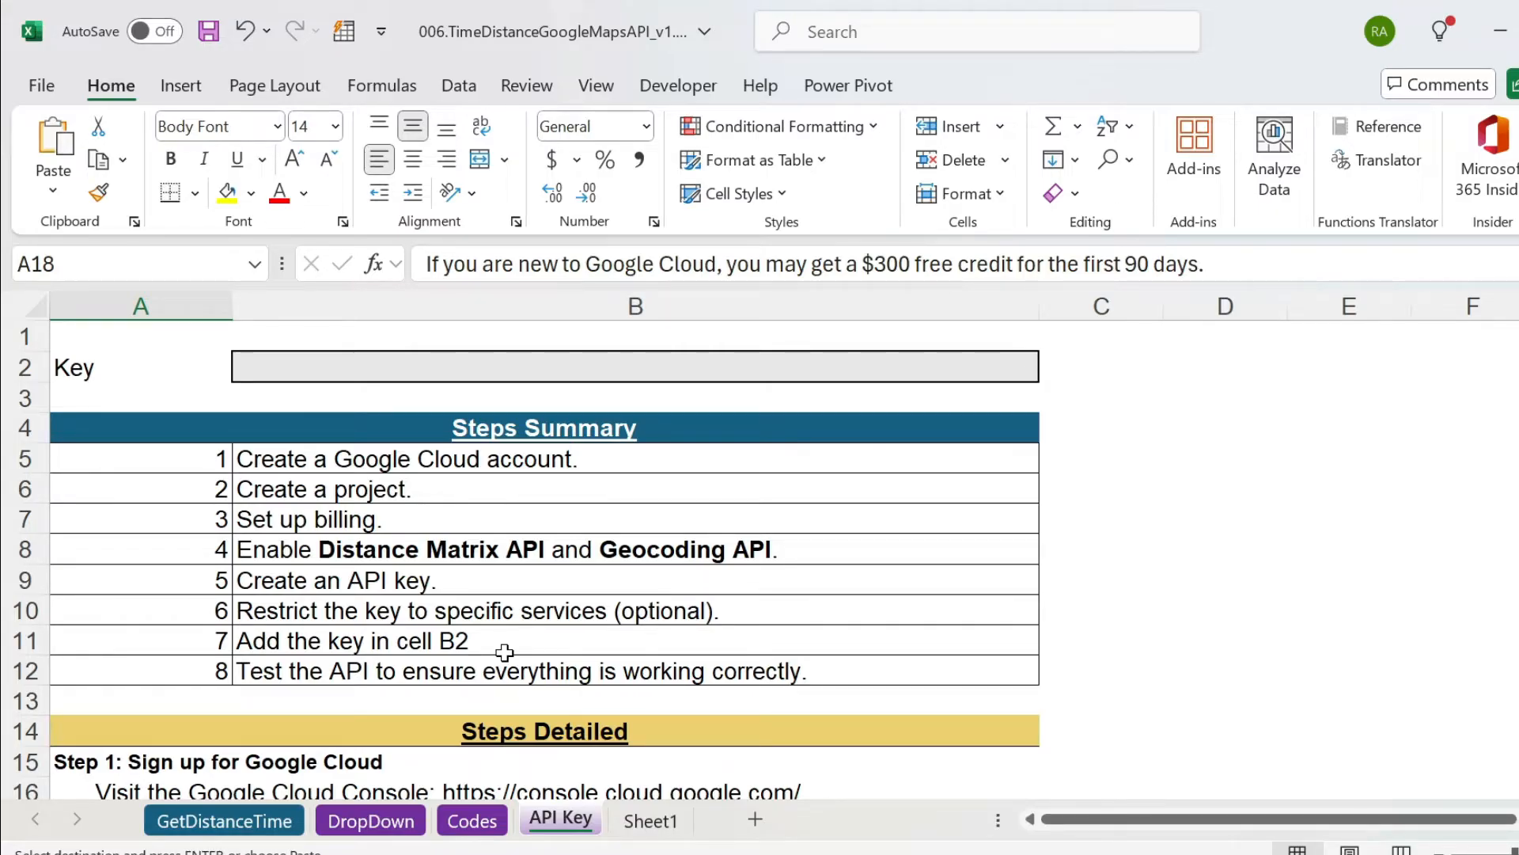
# Run Get Time/Distance on the GetDistanceTime sheet and confirm processing of the one address row.
pyautogui.click(228, 823)
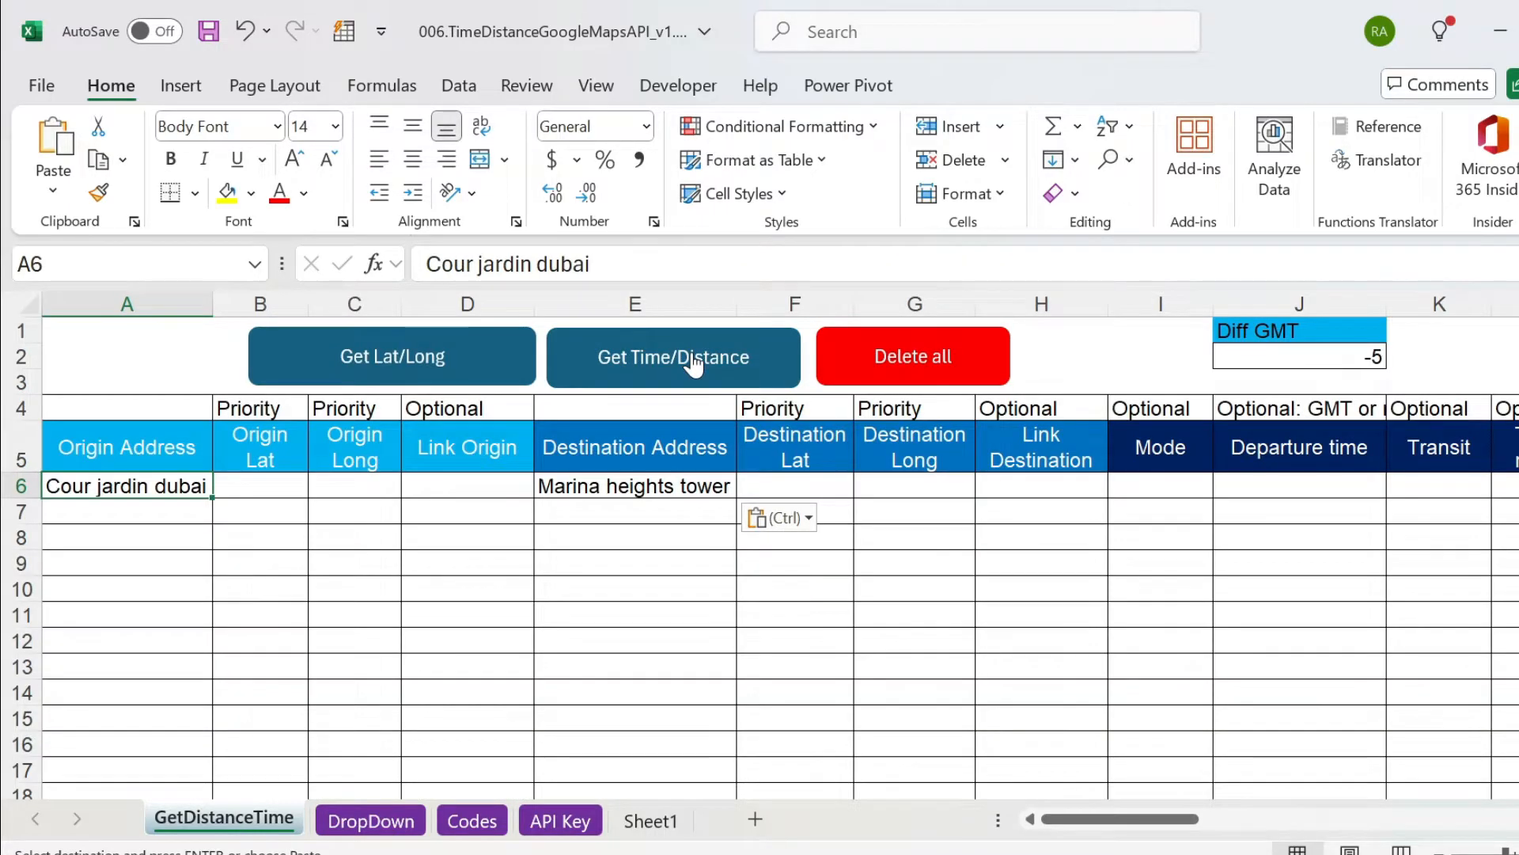
pyautogui.click(690, 354)
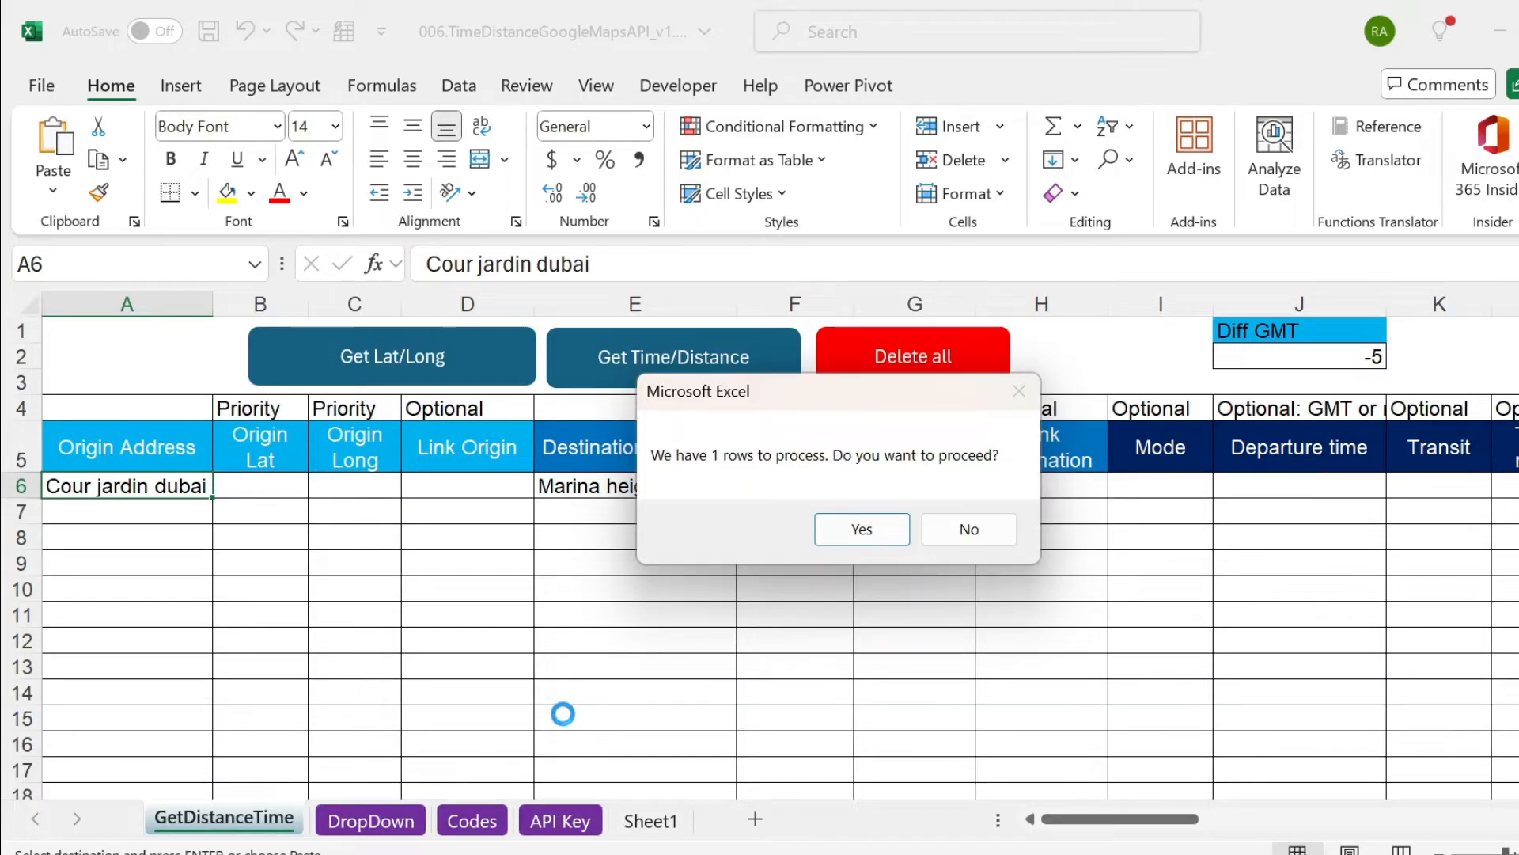
pyautogui.click(853, 524)
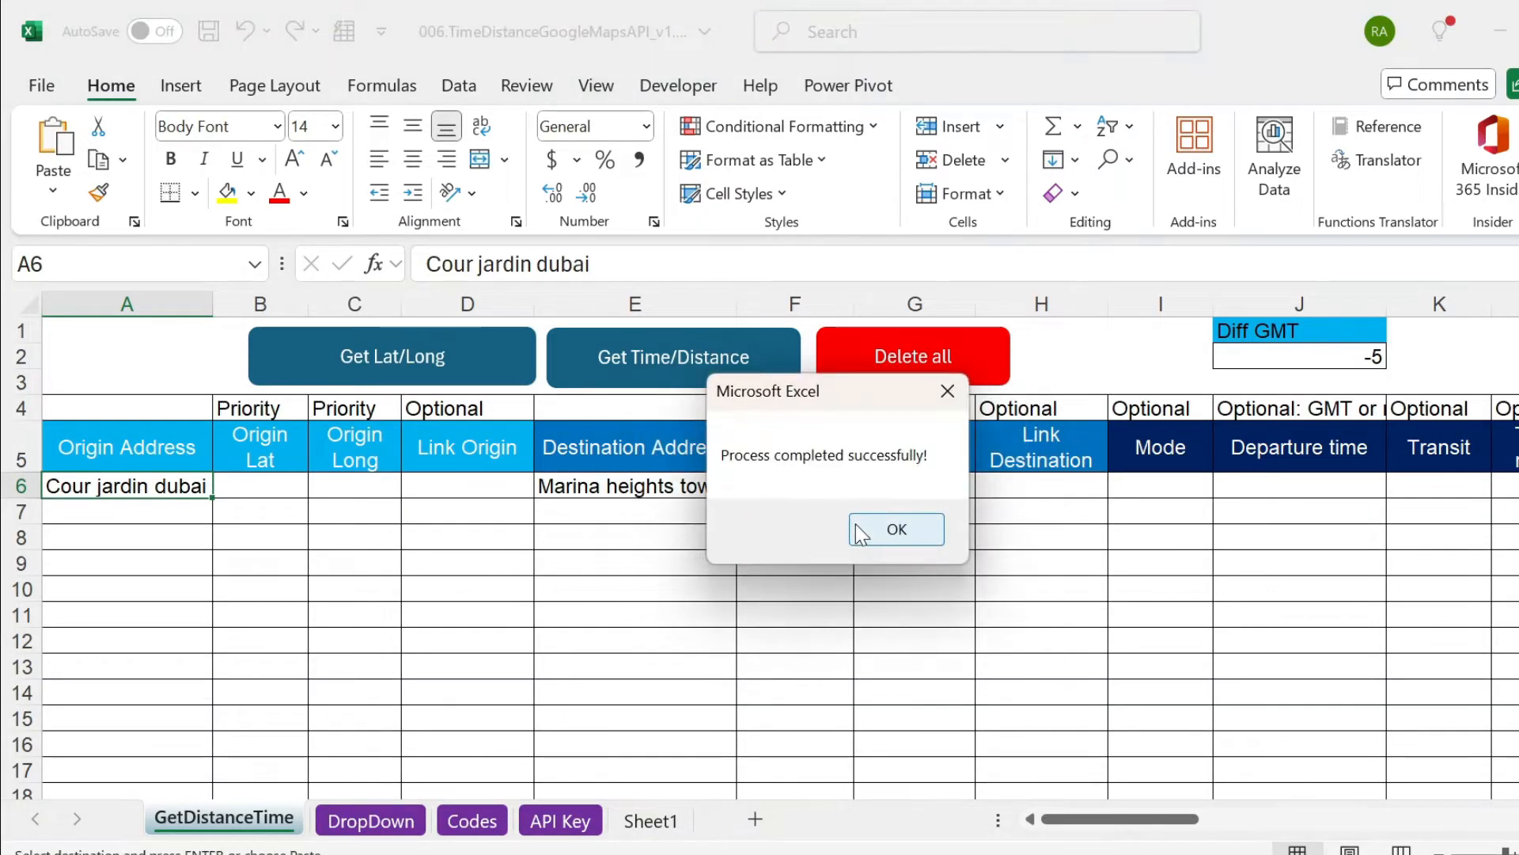
pyautogui.click(856, 524)
# Examine the distance, unit and travel time results calculated for row 6.
pyautogui.click(877, 480)
pyautogui.hotkey('ctrl', 'Right')
pyautogui.press('Right')
pyautogui.press('Left')
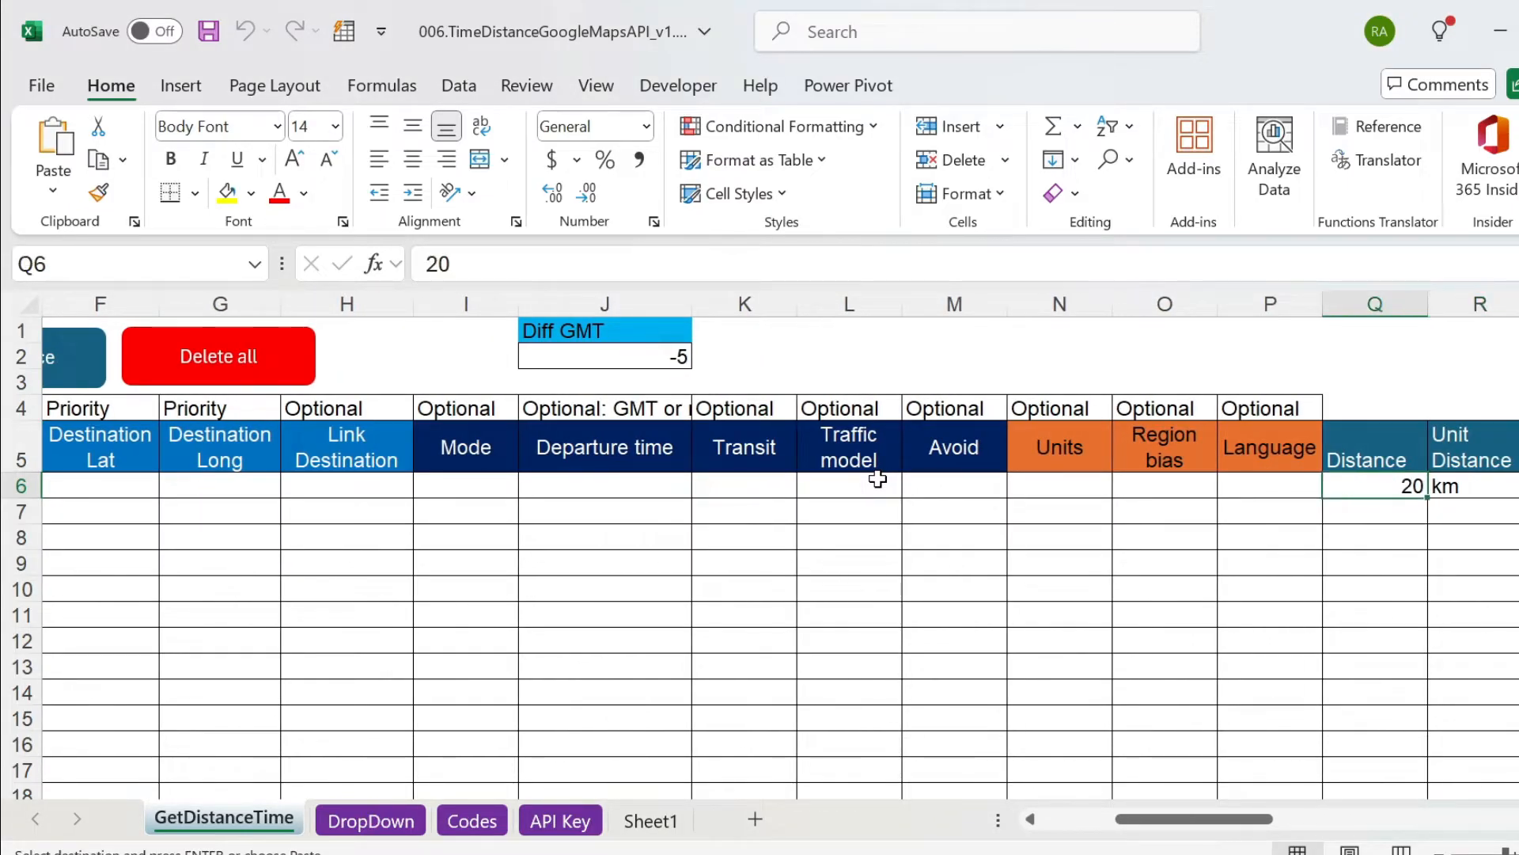
pyautogui.press('Right')
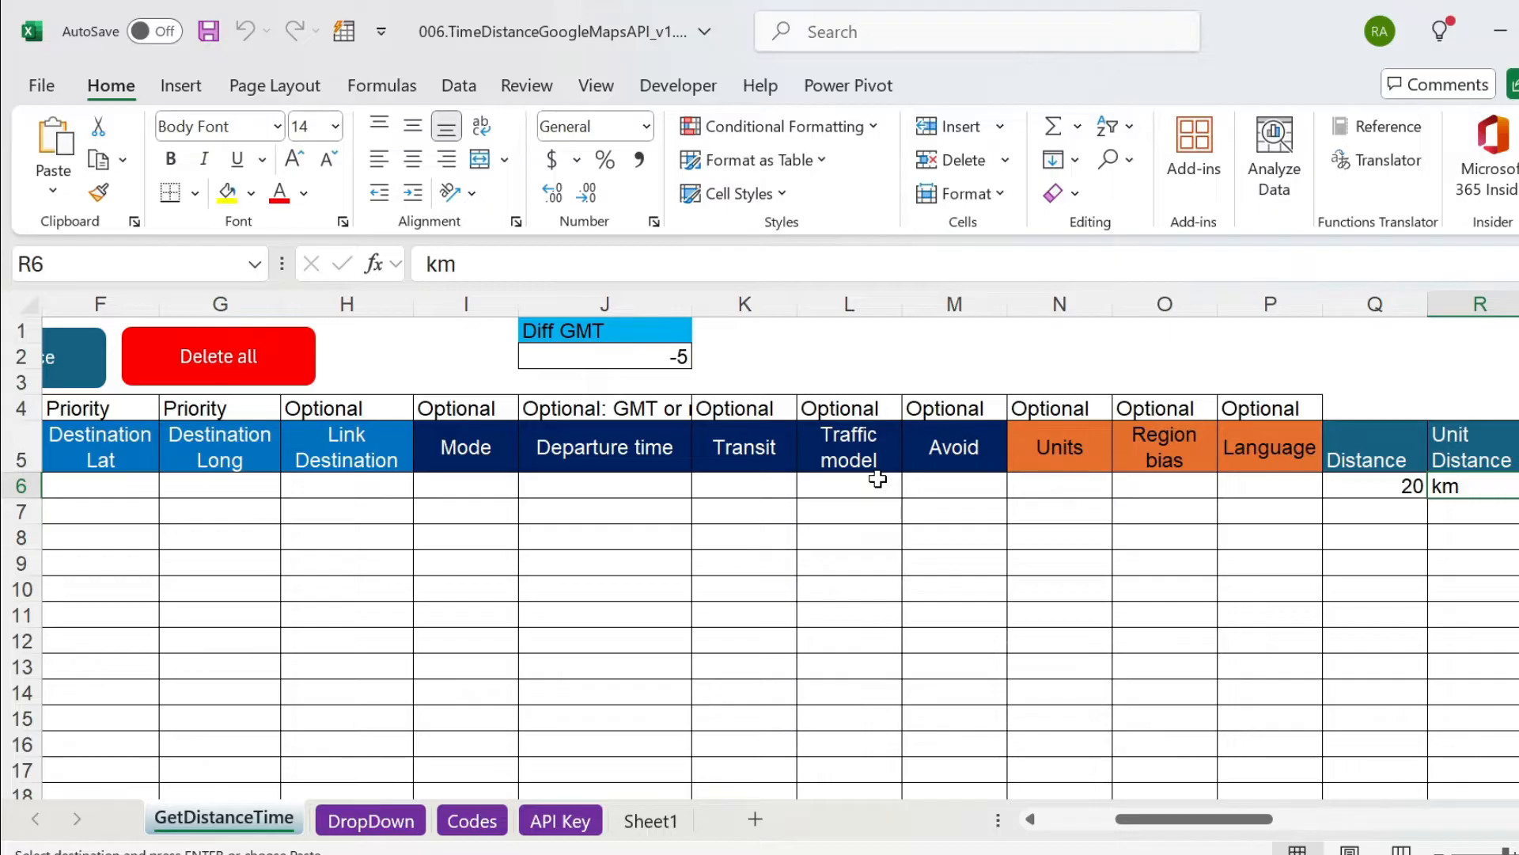
pyautogui.press('Right')
pyautogui.press('Right')
pyautogui.press('Right')
pyautogui.press('Left')
pyautogui.press('Left')
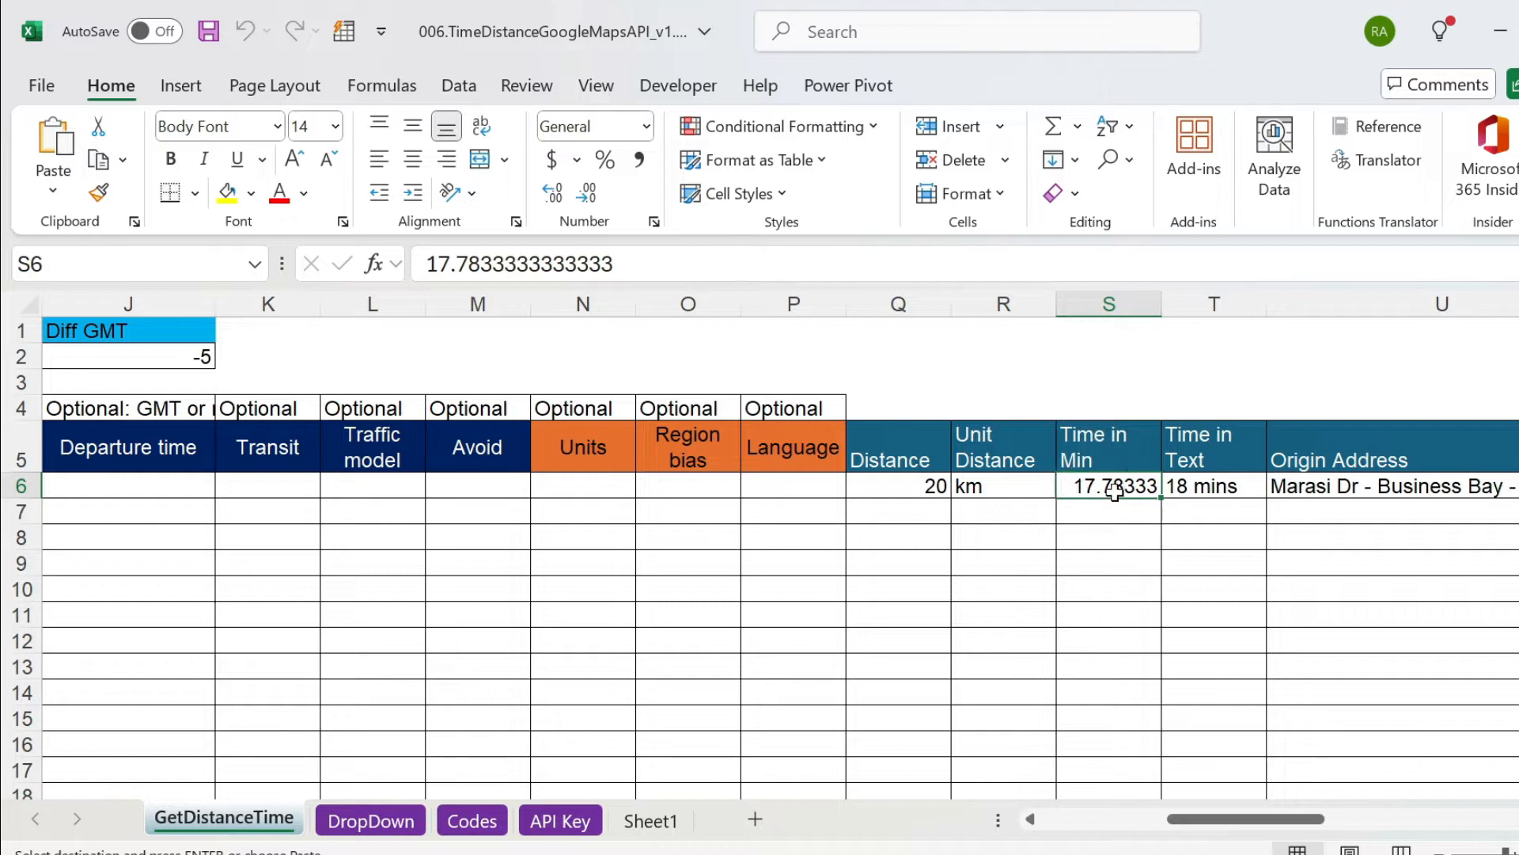
pyautogui.click(1221, 494)
pyautogui.click(929, 492)
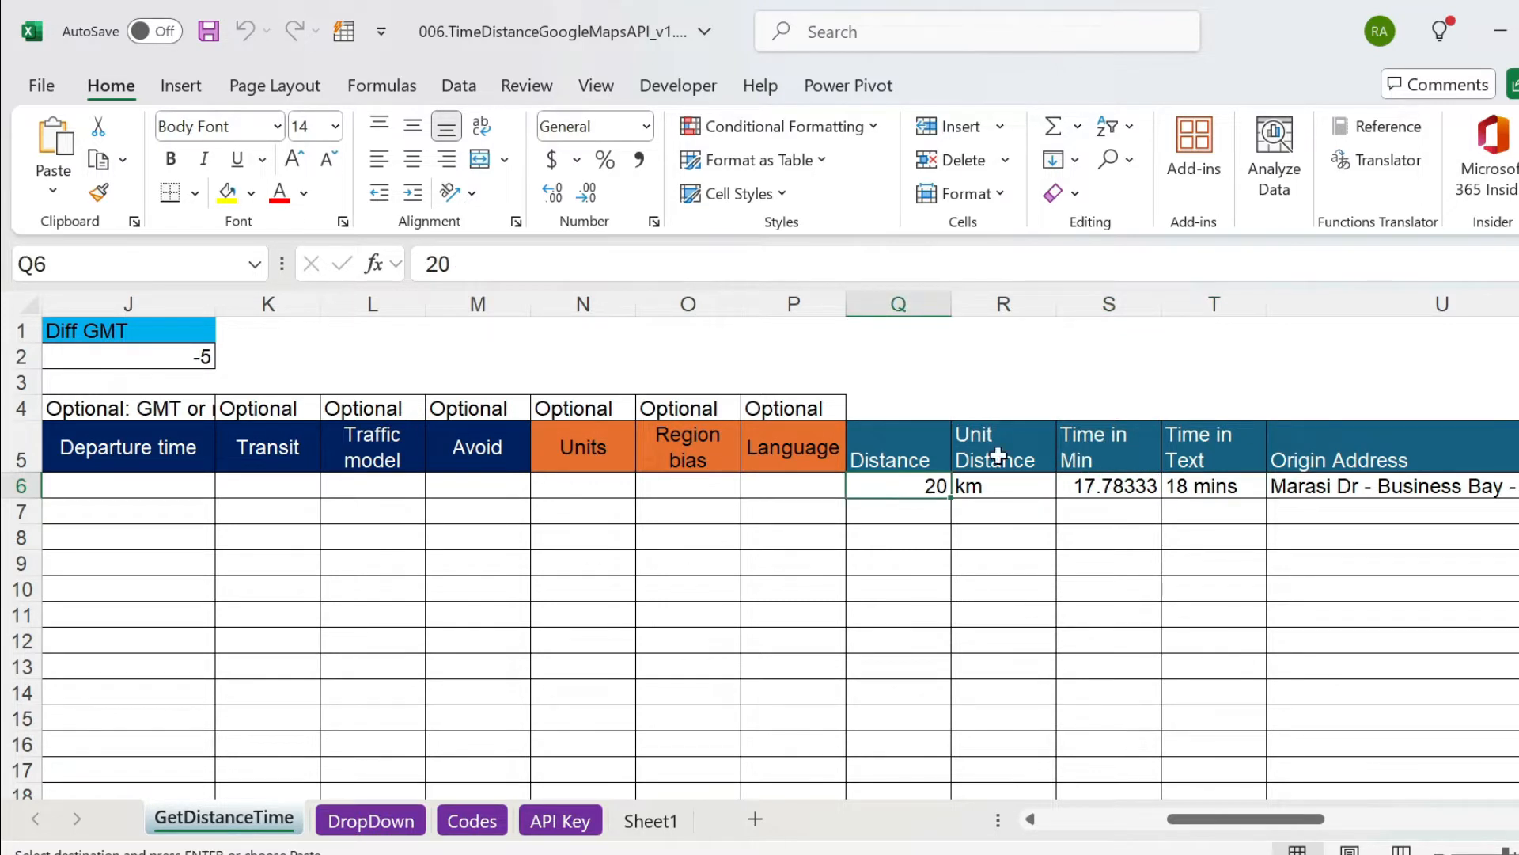
# Inspect the full origin and destination addresses returned in row 6, and go back to the start of the row.
pyautogui.click(1345, 457)
pyautogui.press('Right')
pyautogui.press('Left')
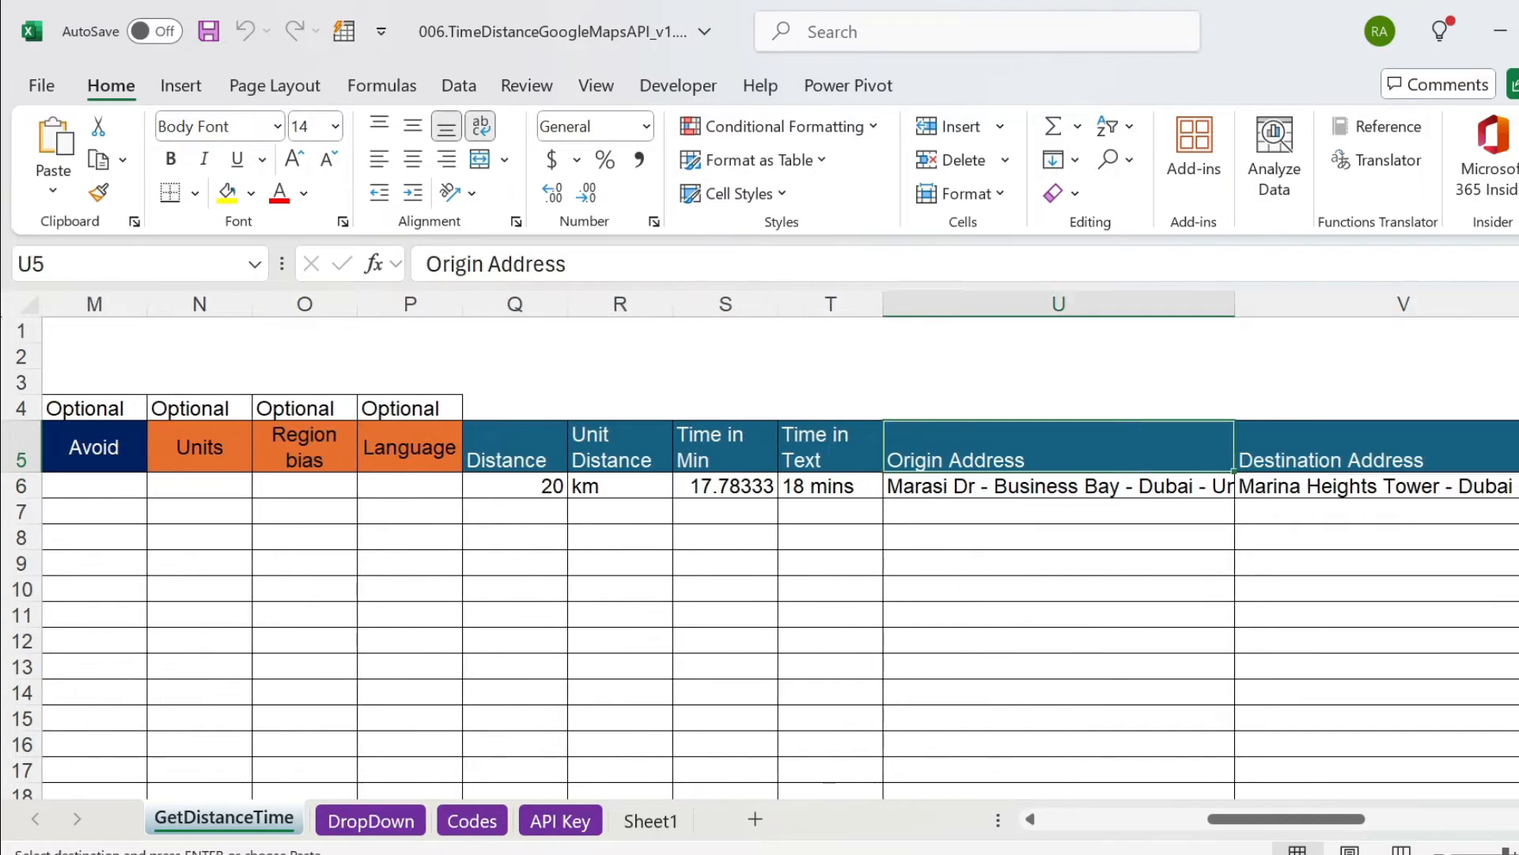
pyautogui.press('Right')
pyautogui.press('Down')
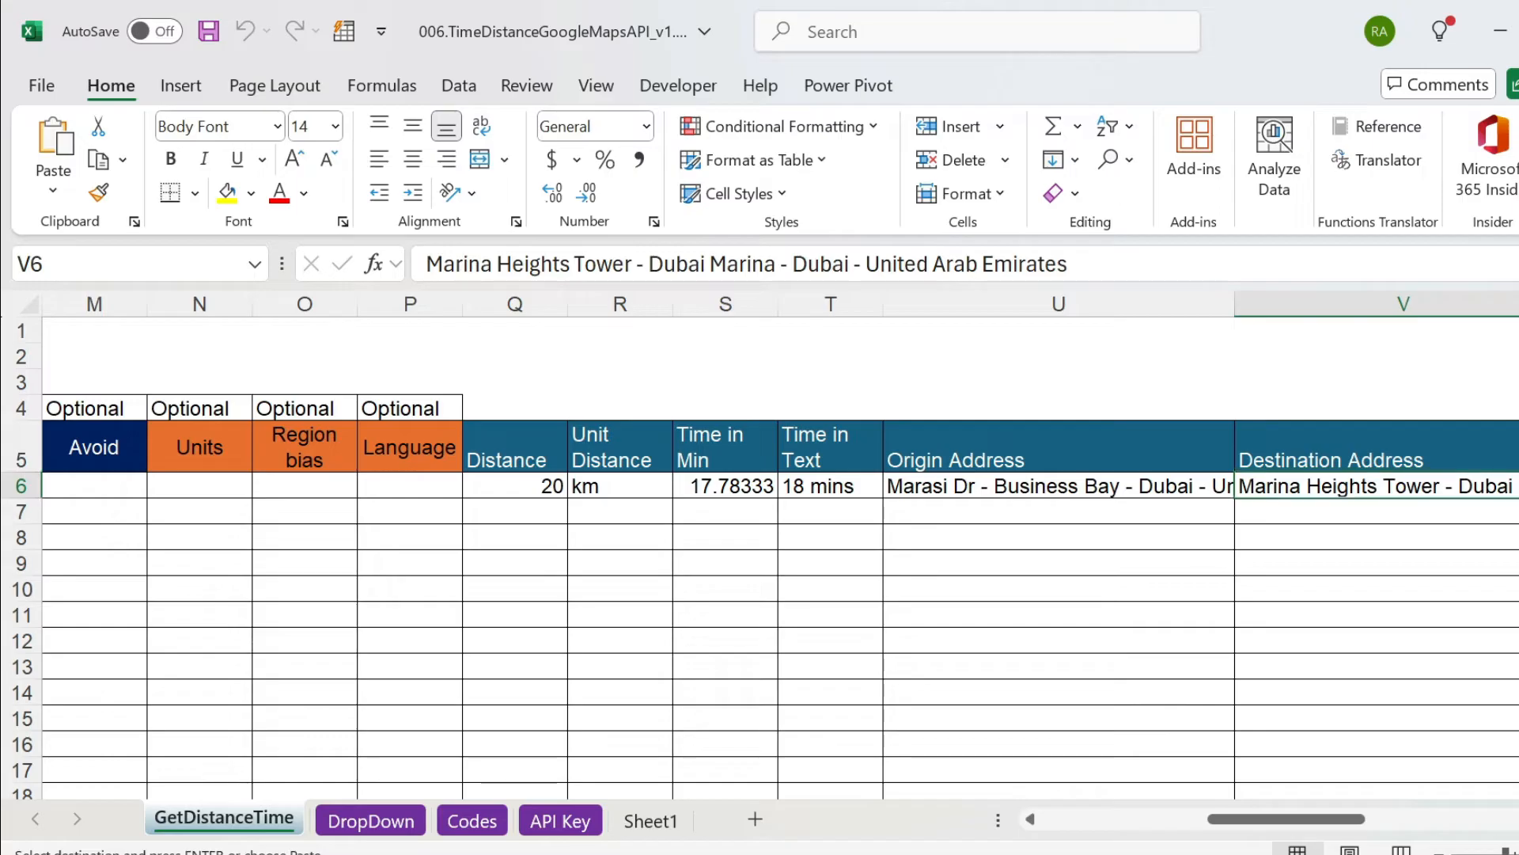
pyautogui.press('Left')
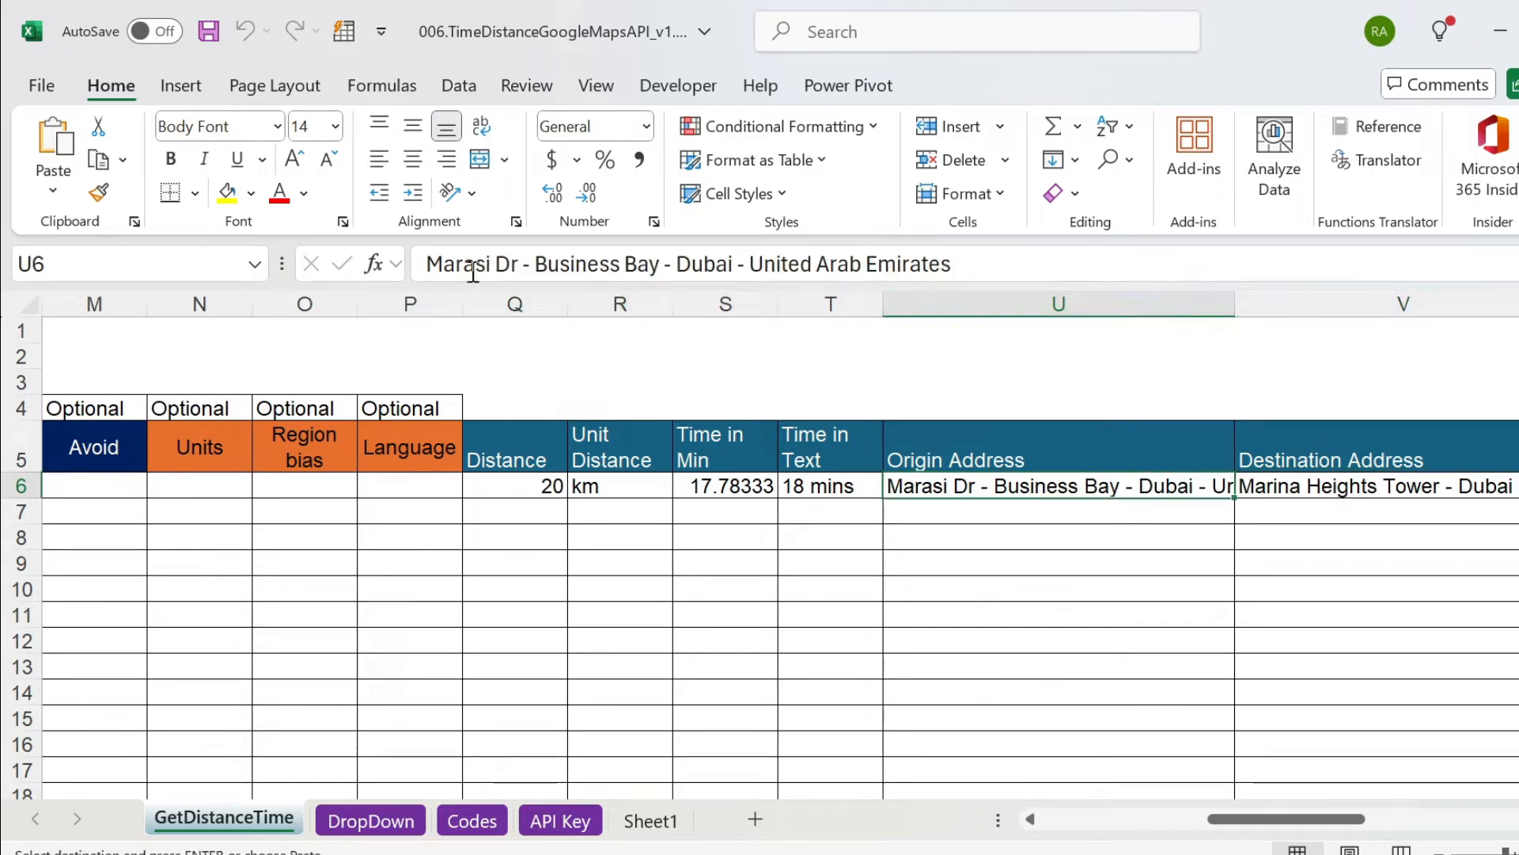
pyautogui.hotkey('ctrl', 'Left')
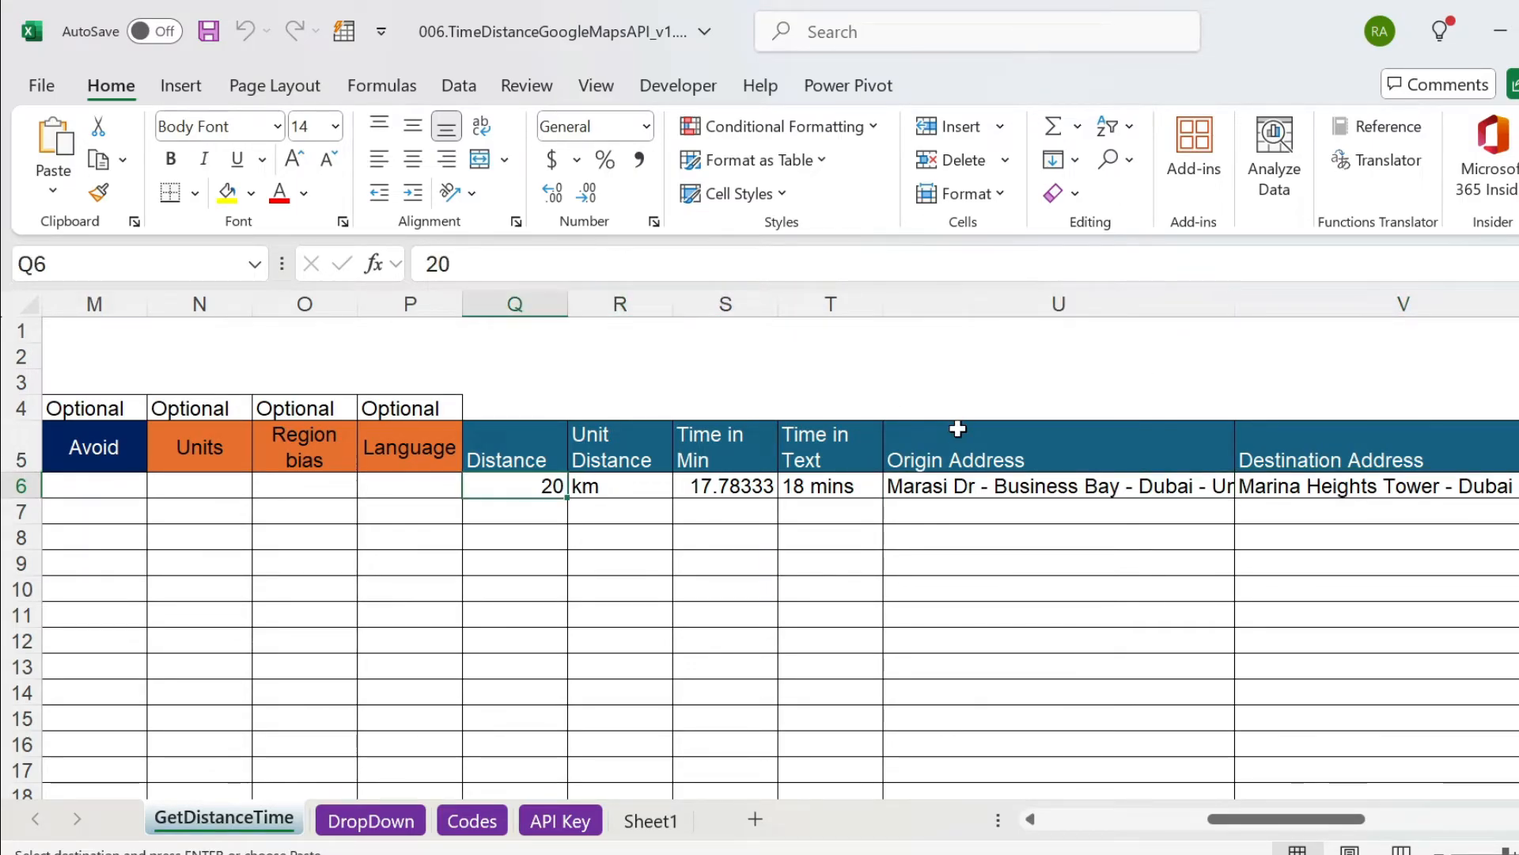
pyautogui.press('Home')
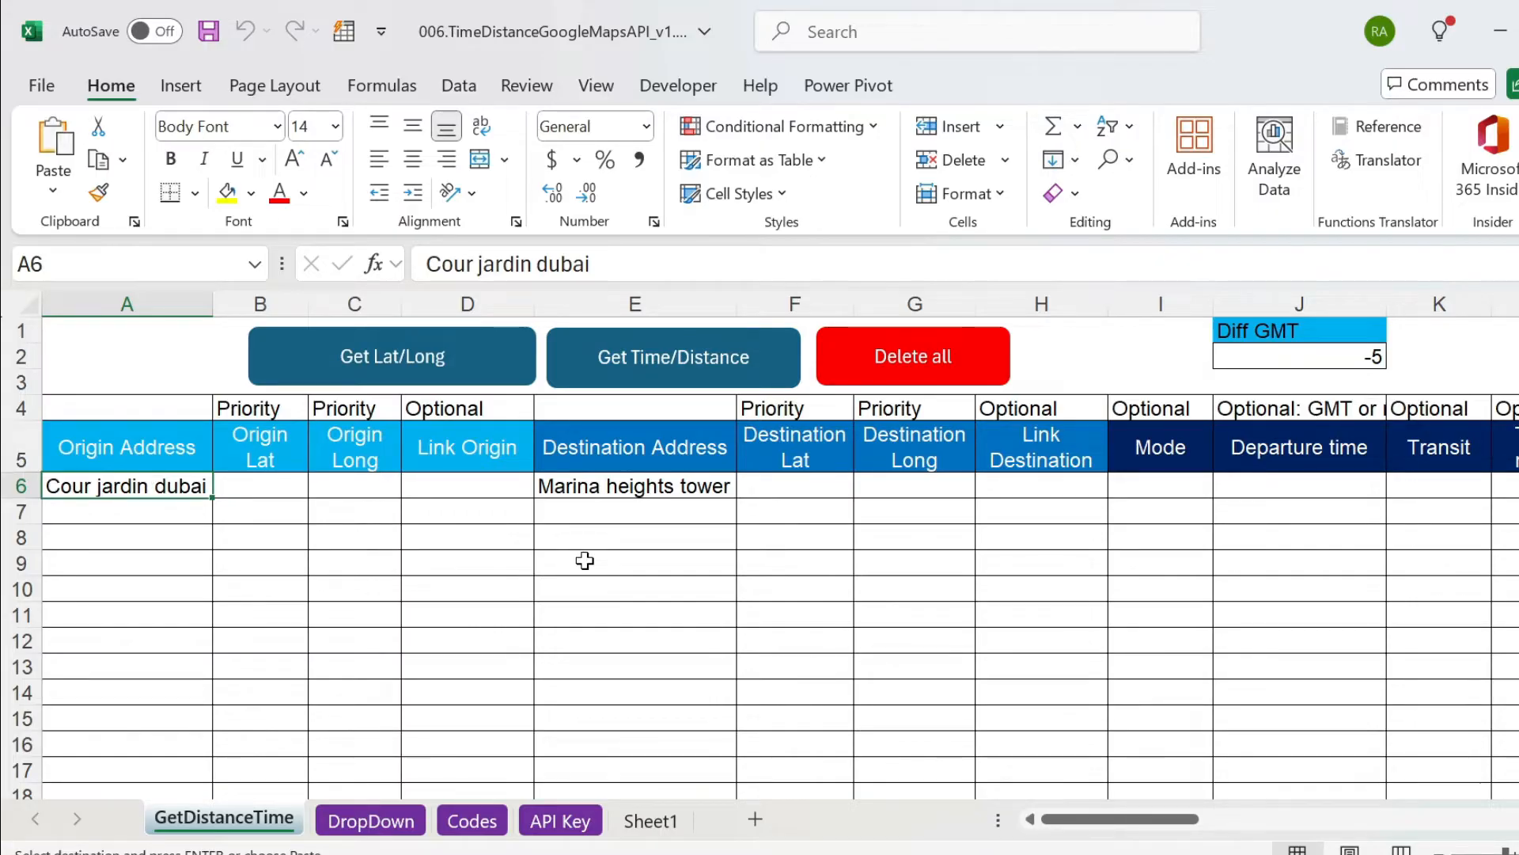
# Copy the generated Distance Matrix request URL from the url column of row 6.
pyautogui.press('Right')
pyautogui.press('Right')
pyautogui.press('Right')
pyautogui.press('Right')
pyautogui.press('Right')
pyautogui.press('Right')
pyautogui.press('Right')
pyautogui.press('Right')
pyautogui.press('Right')
pyautogui.press('Right')
pyautogui.press('Right')
pyautogui.press('Right')
pyautogui.press('Right')
pyautogui.press('Right')
pyautogui.press('Right')
pyautogui.press('Right')
pyautogui.press('Right')
pyautogui.press('Right')
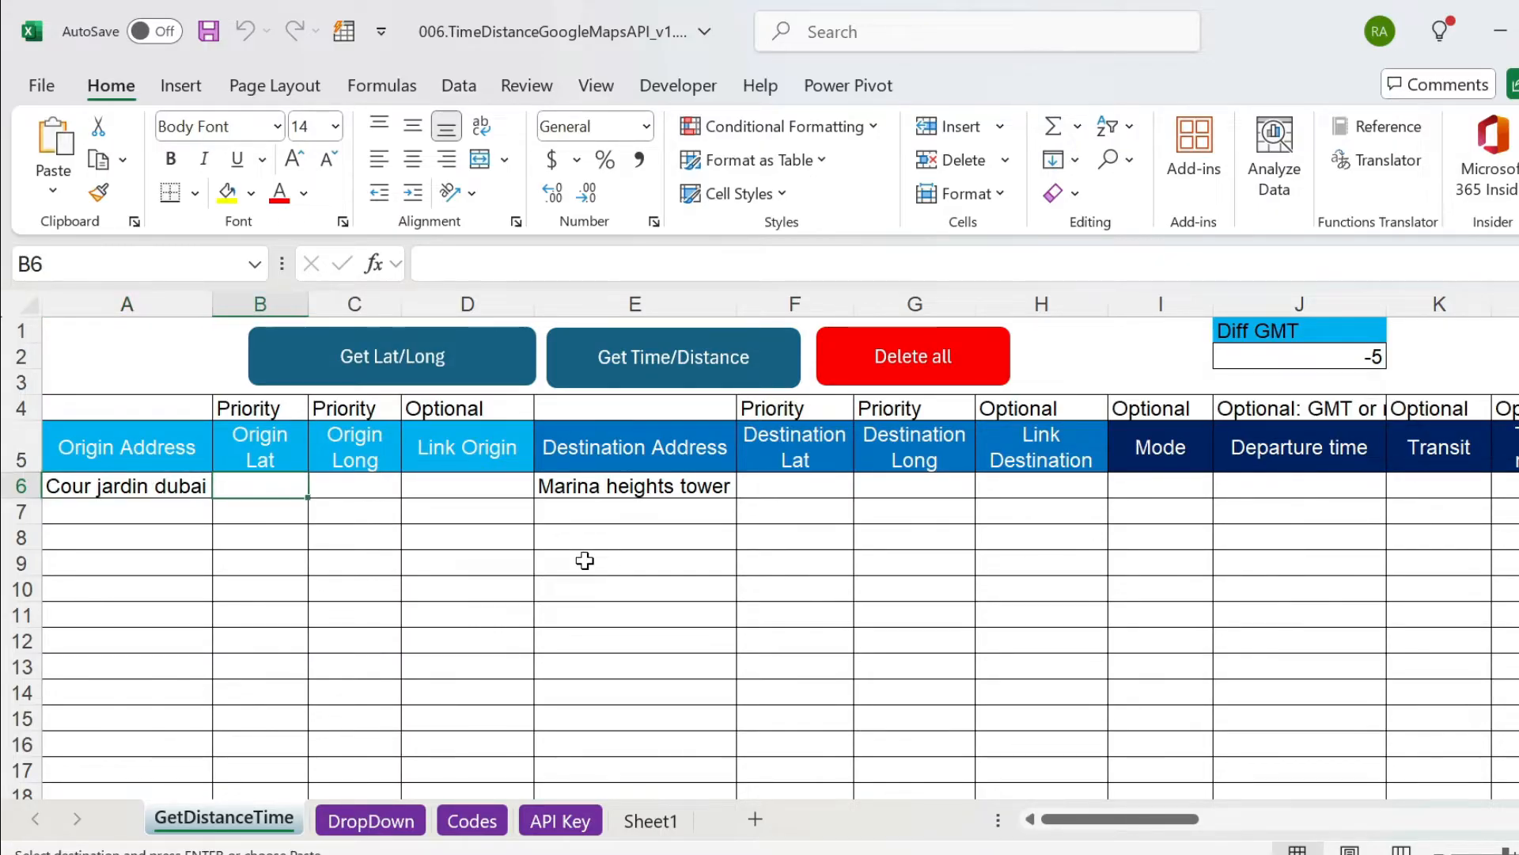
pyautogui.press('Right')
pyautogui.press('Right')
pyautogui.press('Right')
pyautogui.press('Right')
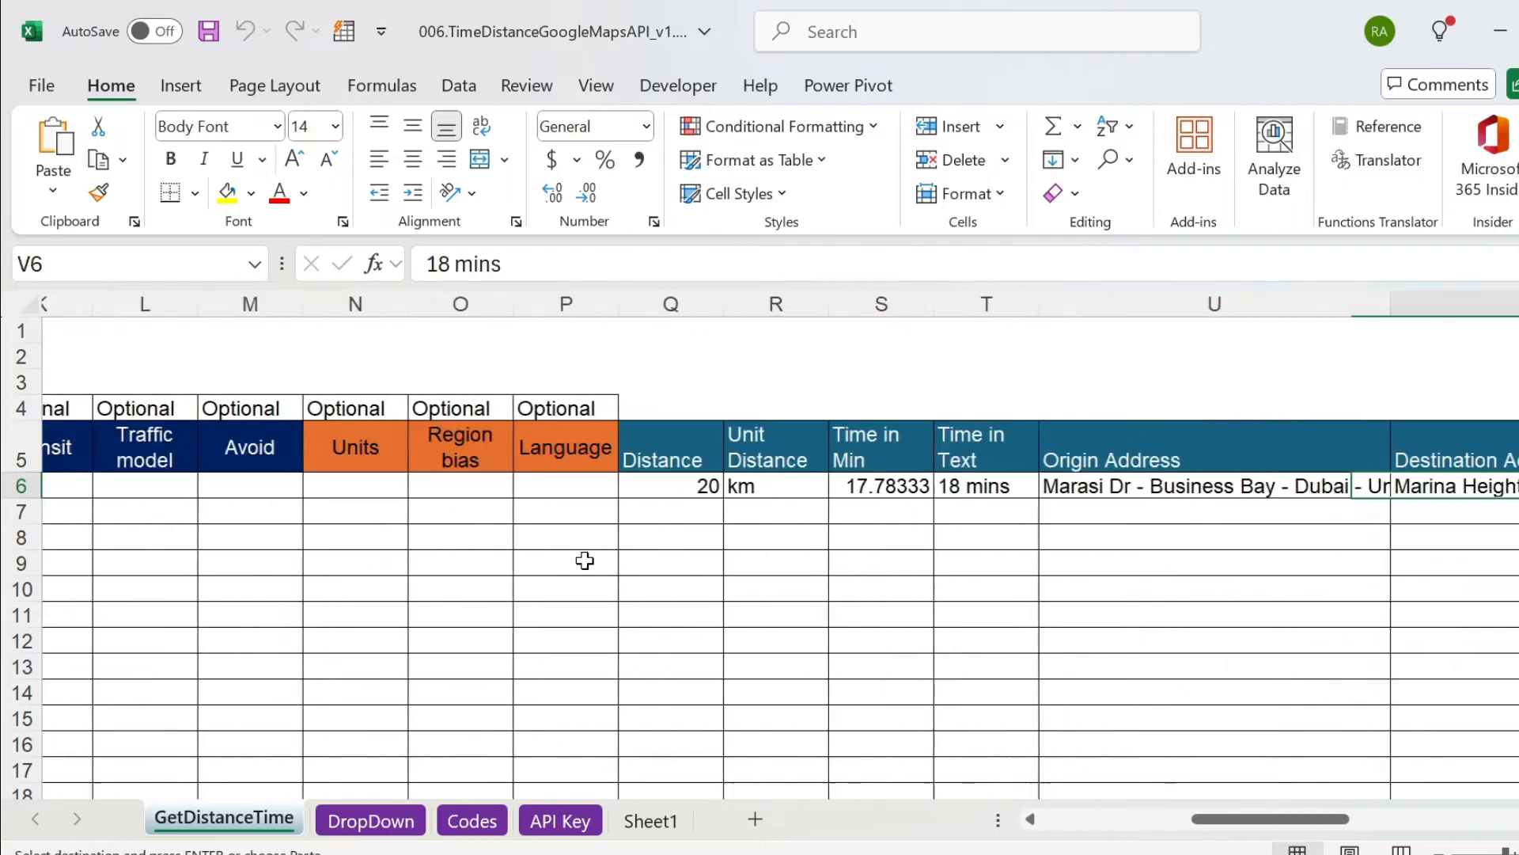
pyautogui.press('Left')
pyautogui.press('Left')
pyautogui.press('Left')
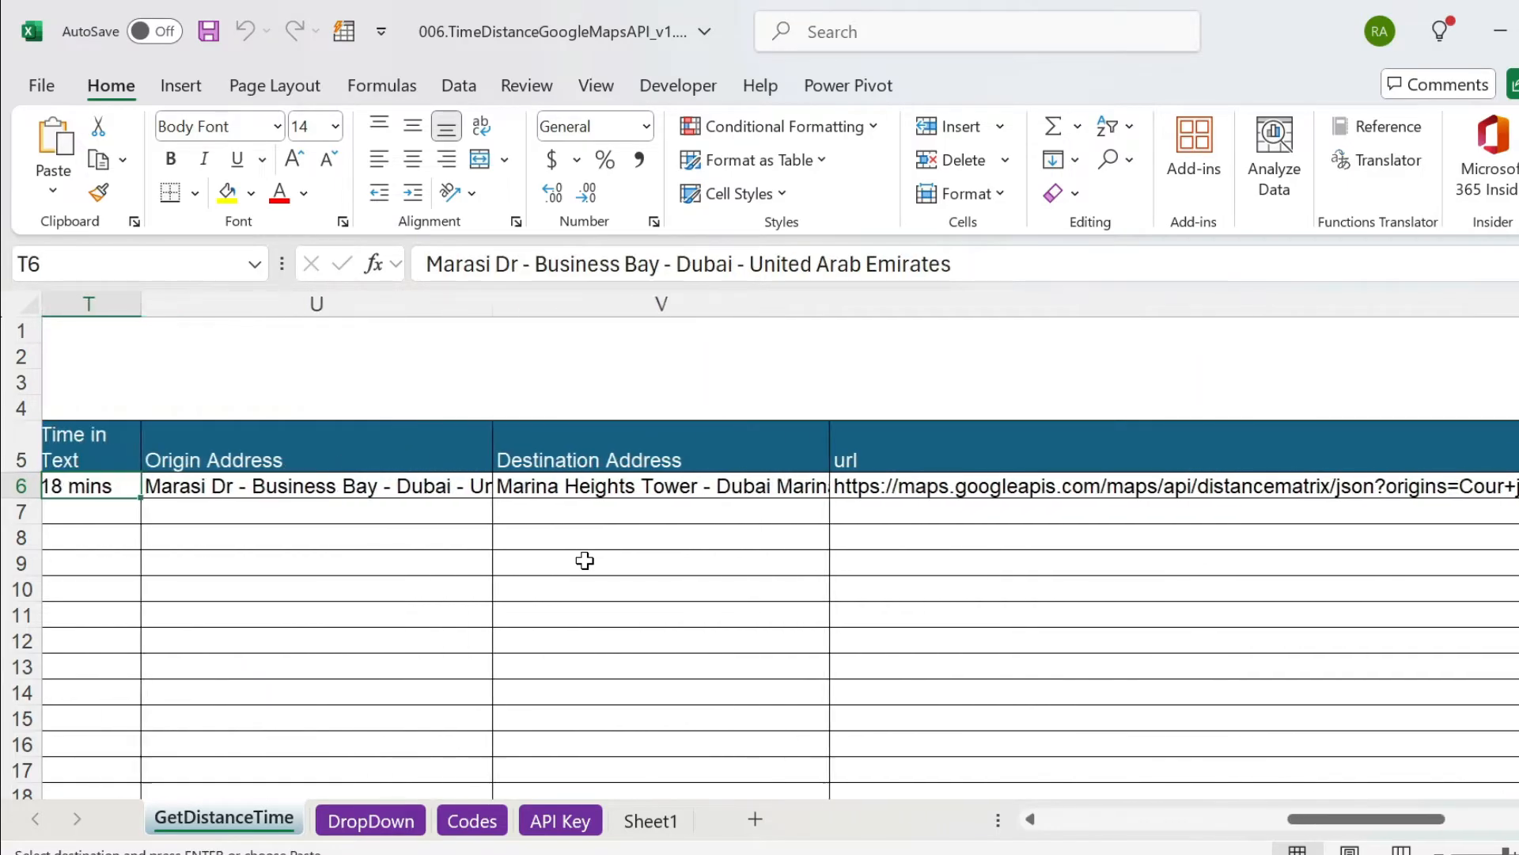
pyautogui.press('Right')
pyautogui.press('Right')
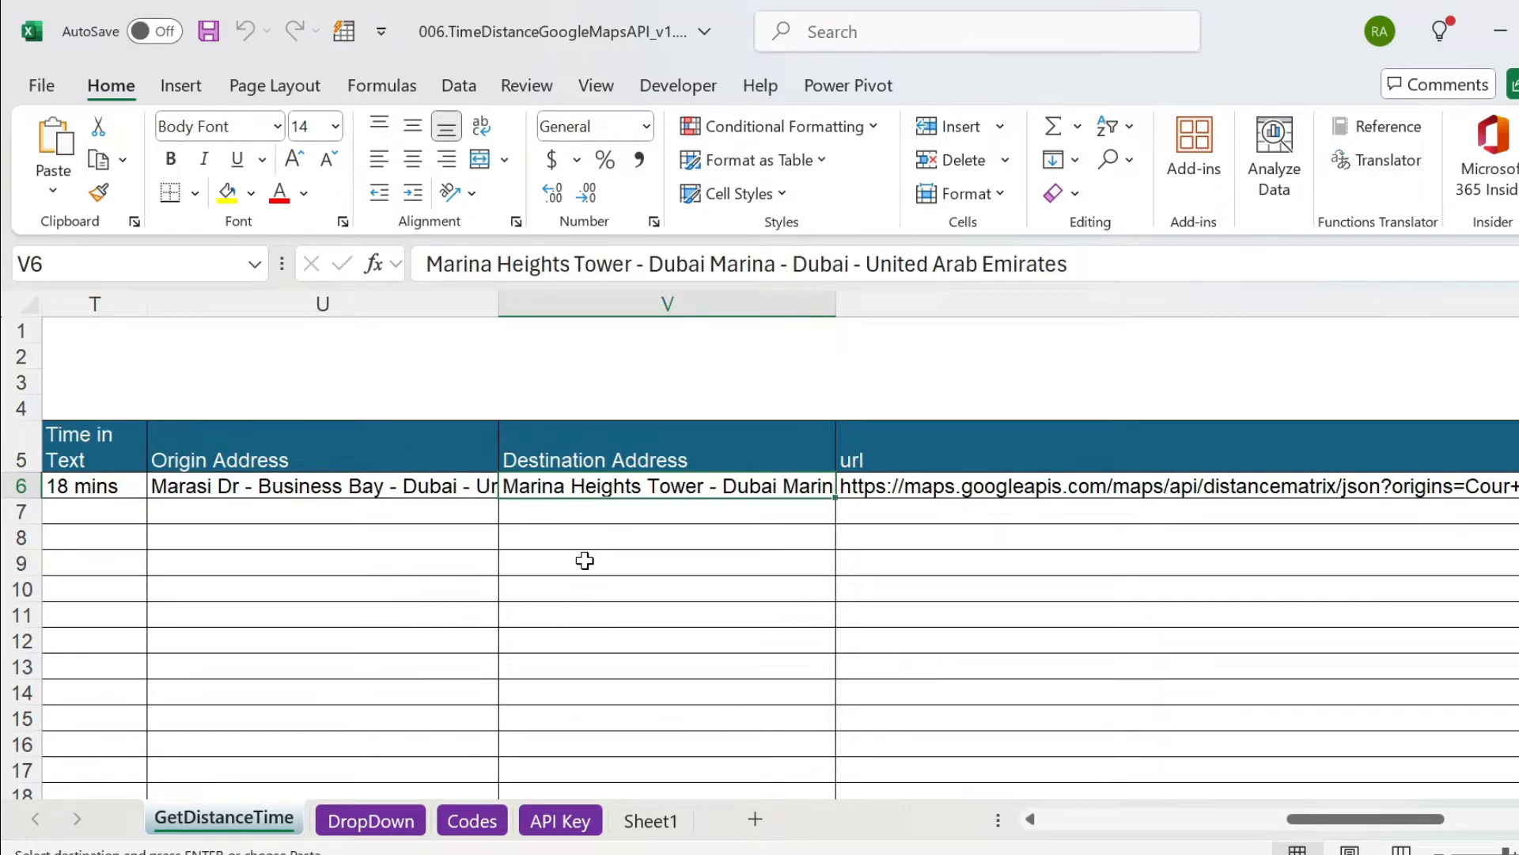
pyautogui.press('Right')
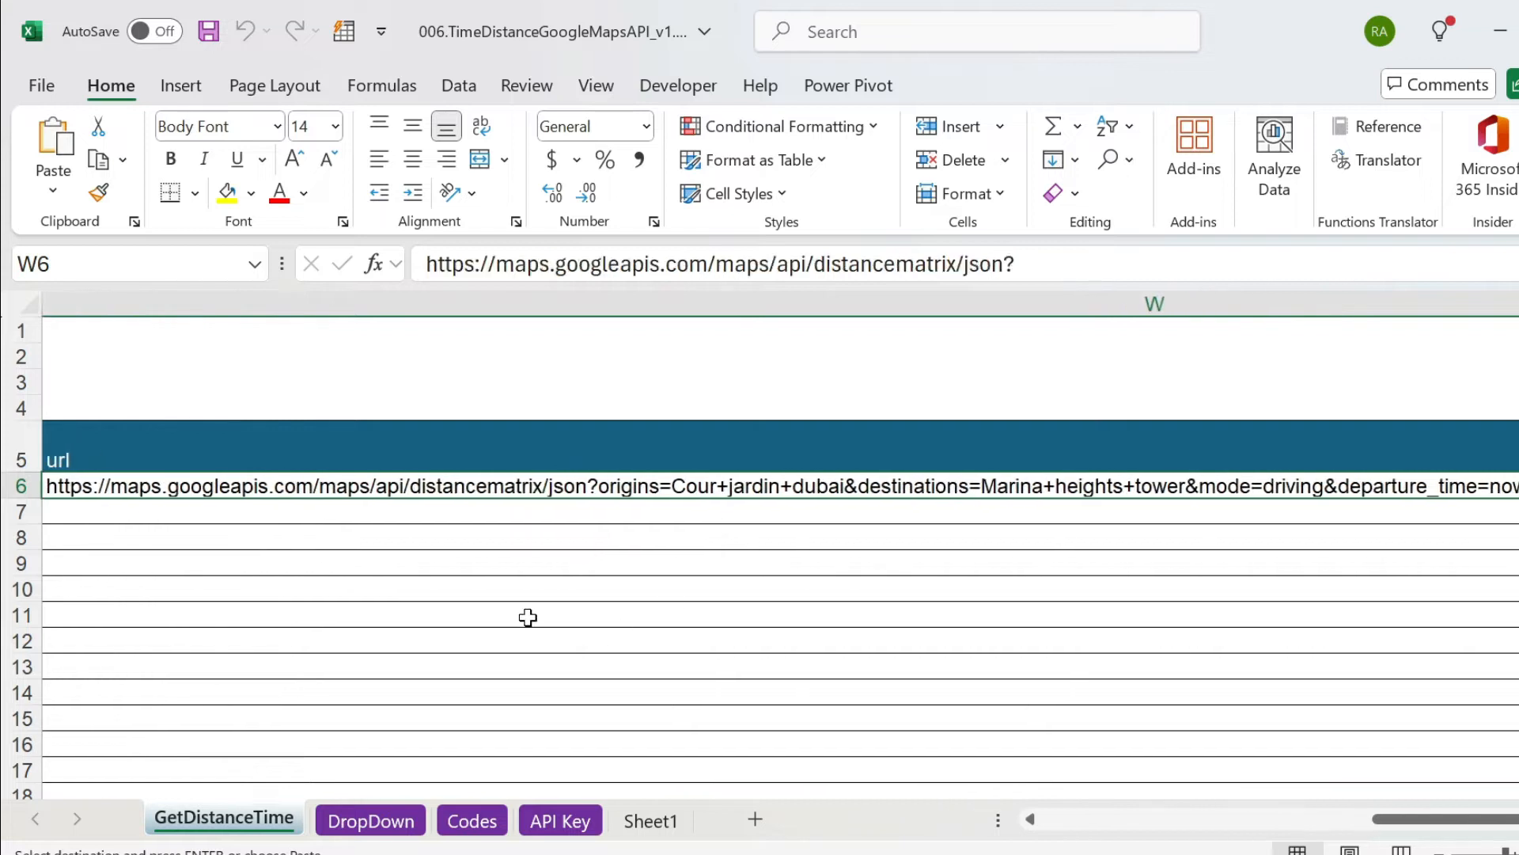
# Switch to the browser and load the copied Distance Matrix request URL in the new tab.
pyautogui.click(918, 851)
pyautogui.click(688, 30)
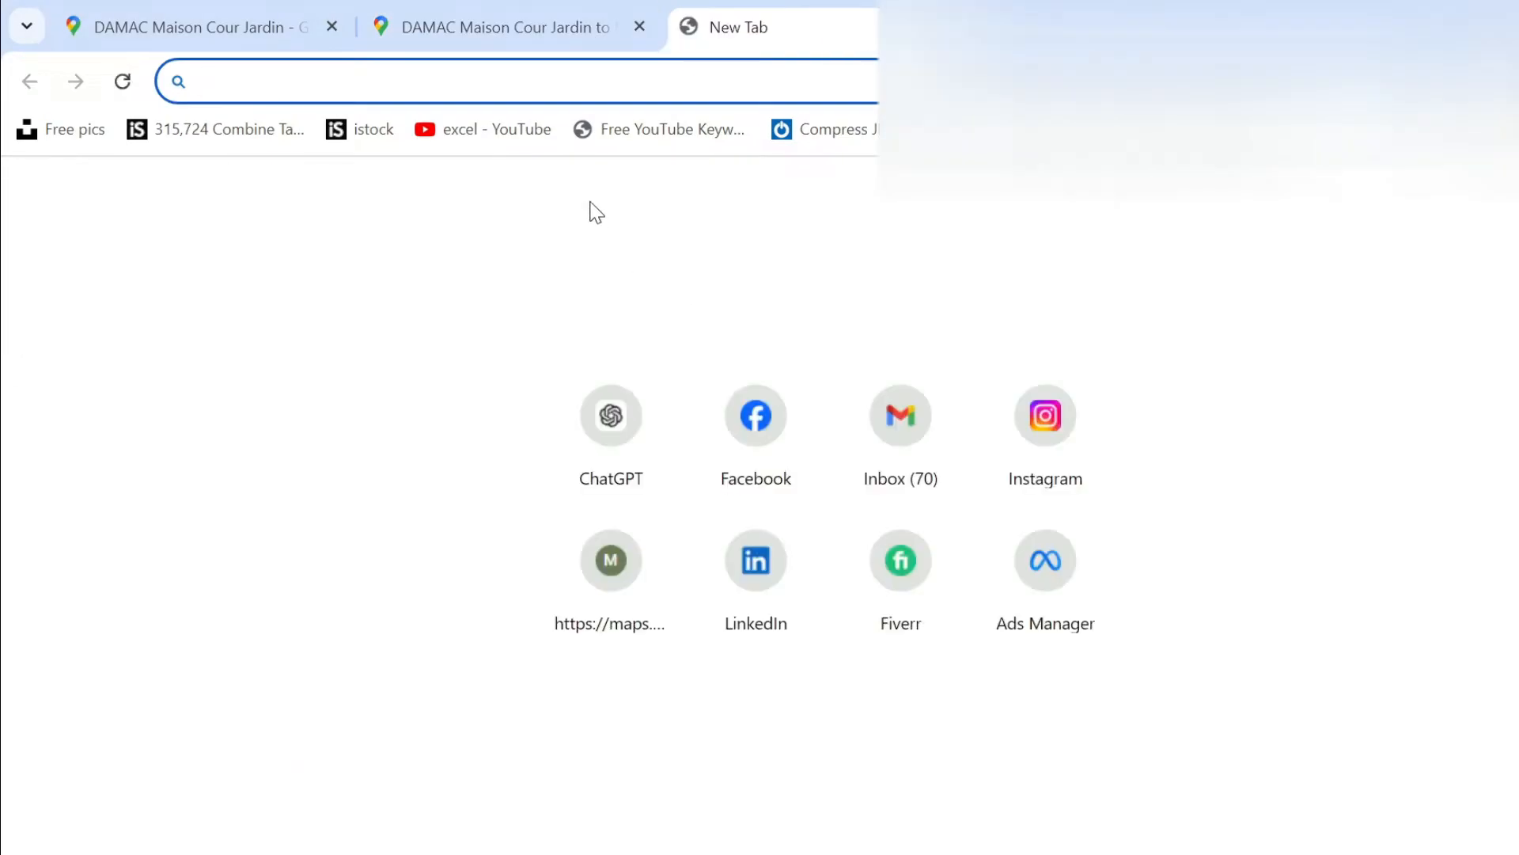
pyautogui.hotkey('ctrl', 'v')
pyautogui.press('Return')
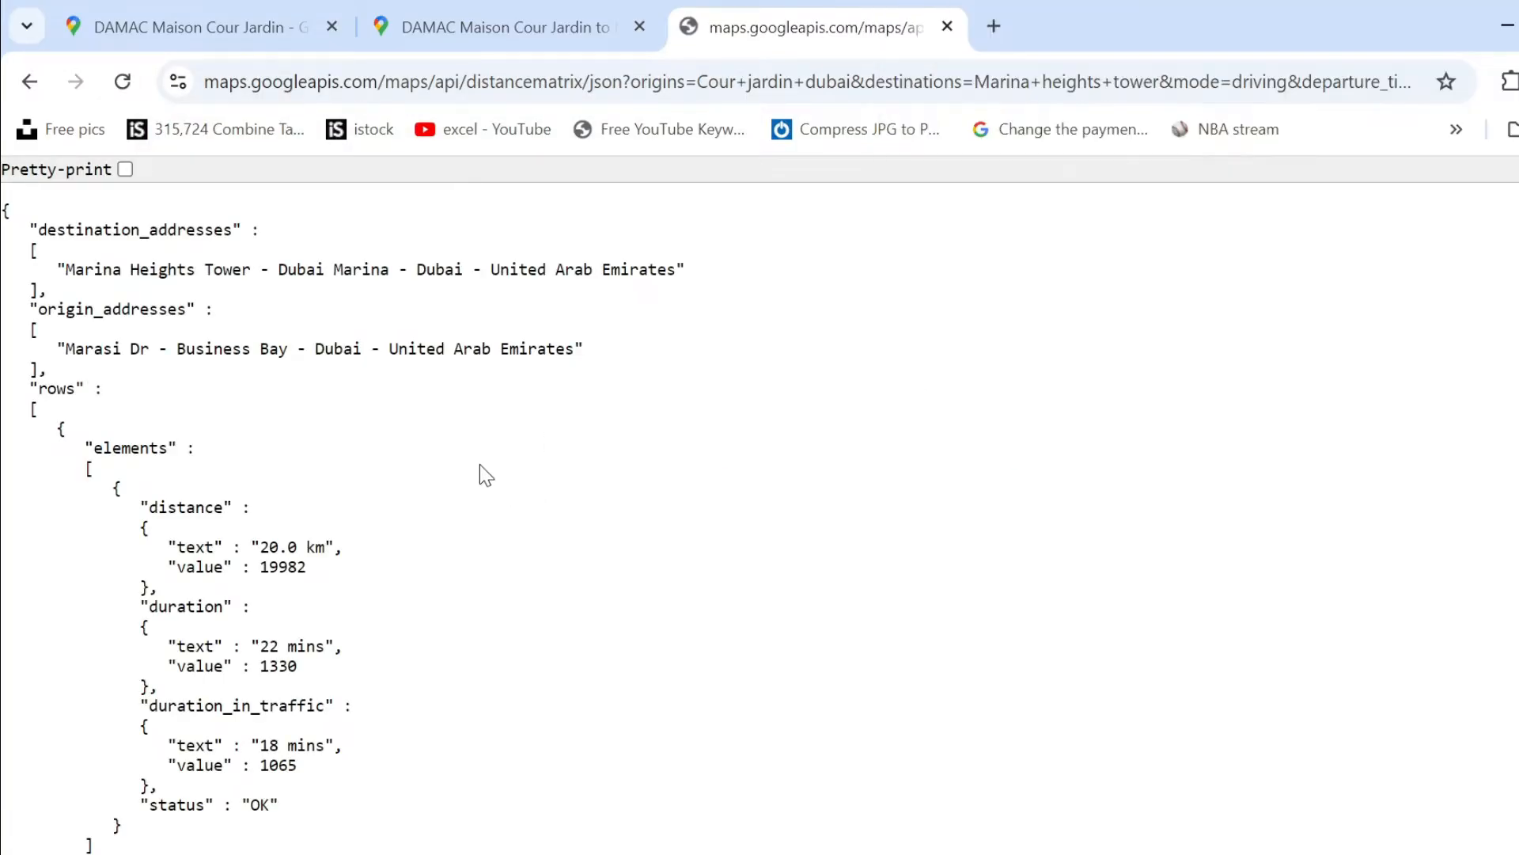
# Examine the destination and origin addresses, the distance and the duration in traffic in the JSON response.
pyautogui.moveTo(80, 269); pyautogui.dragTo(473, 348)
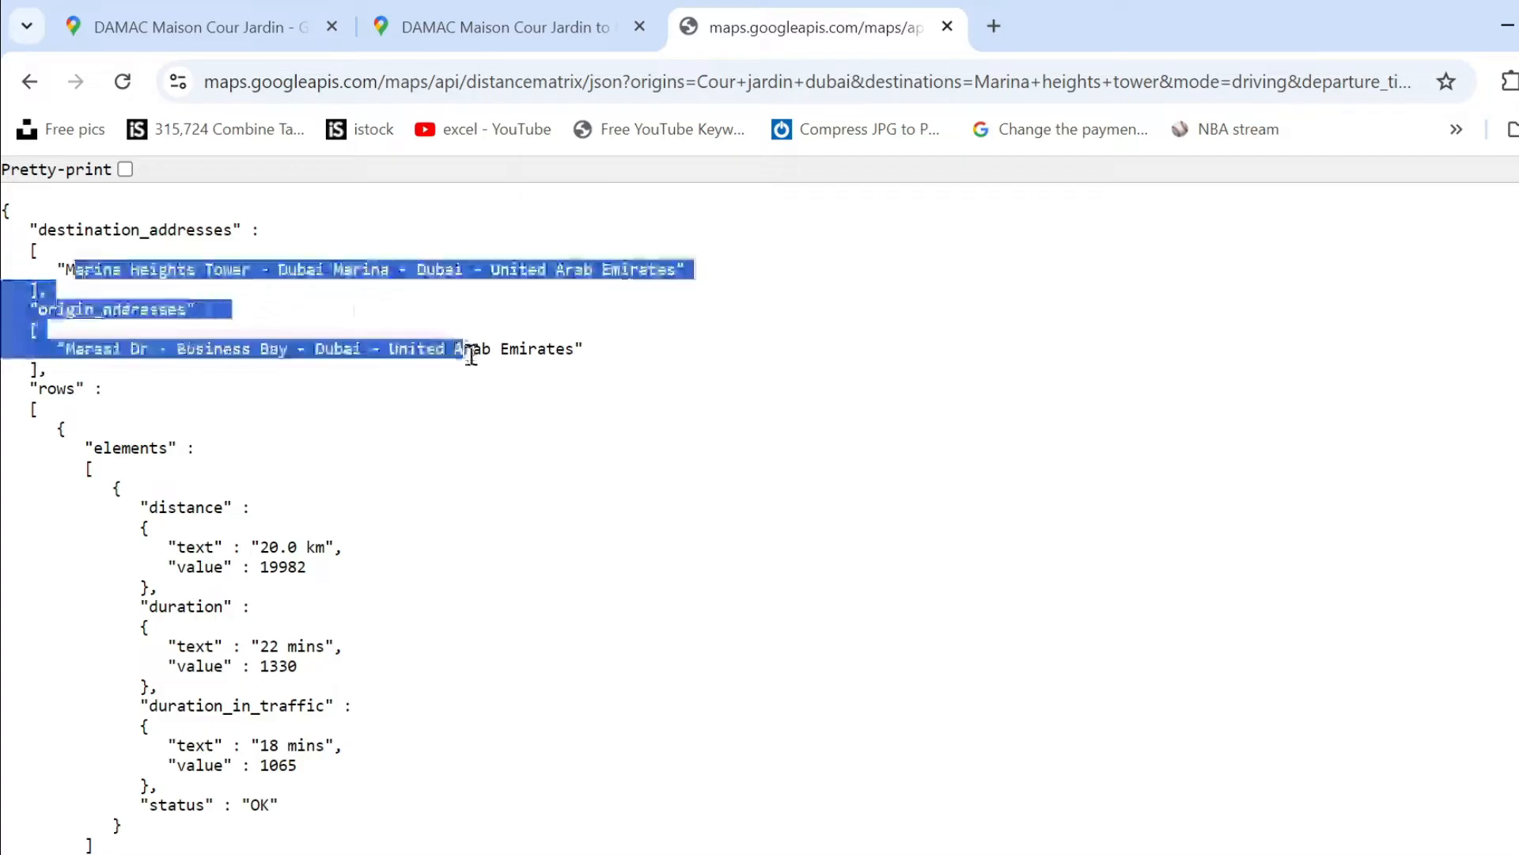
pyautogui.moveTo(267, 546); pyautogui.dragTo(298, 547)
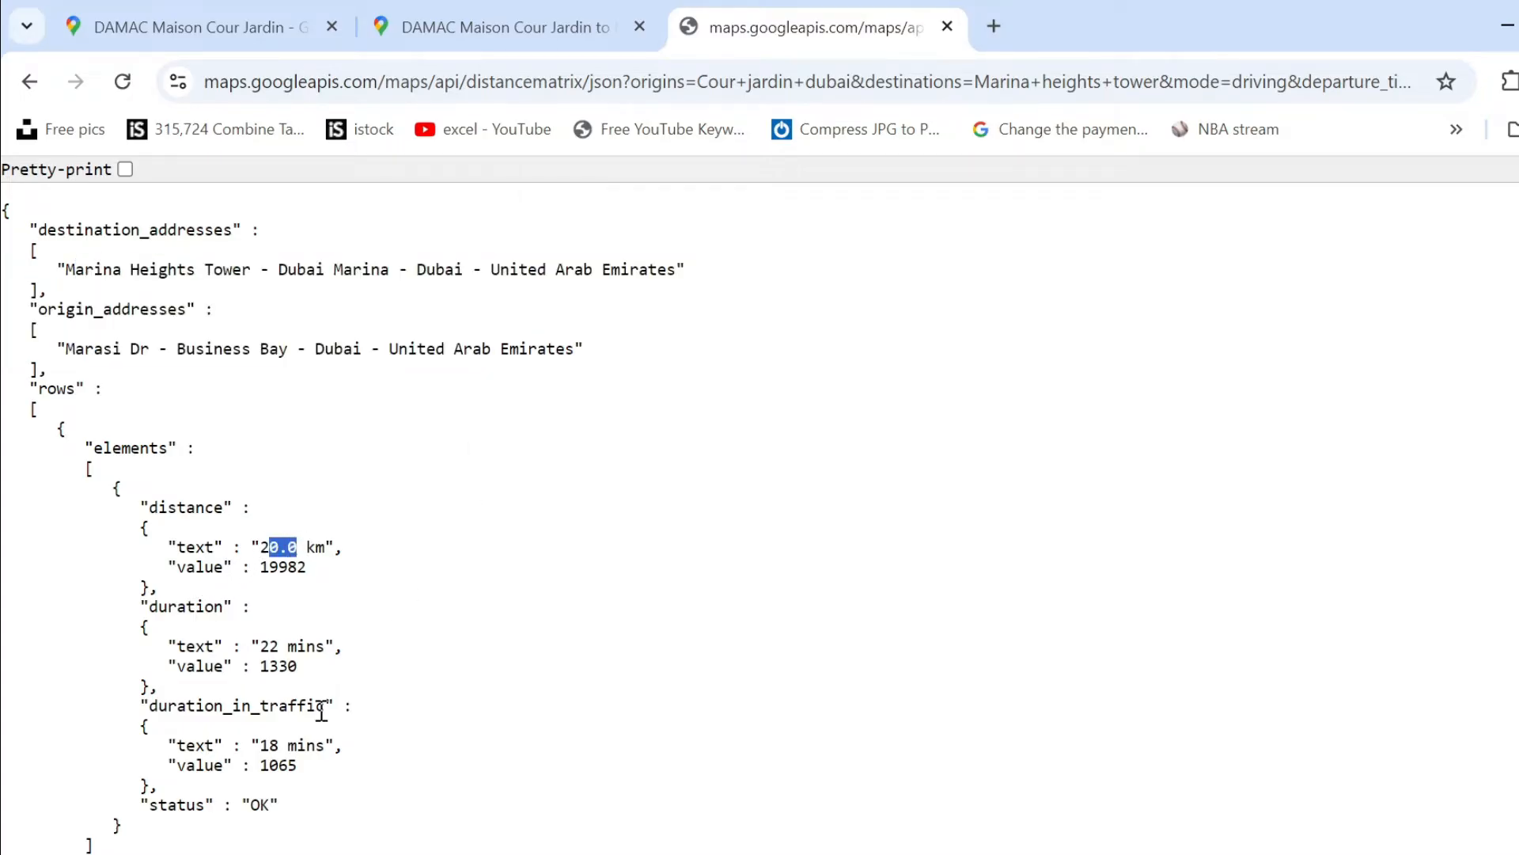
pyautogui.moveTo(269, 744); pyautogui.dragTo(326, 745)
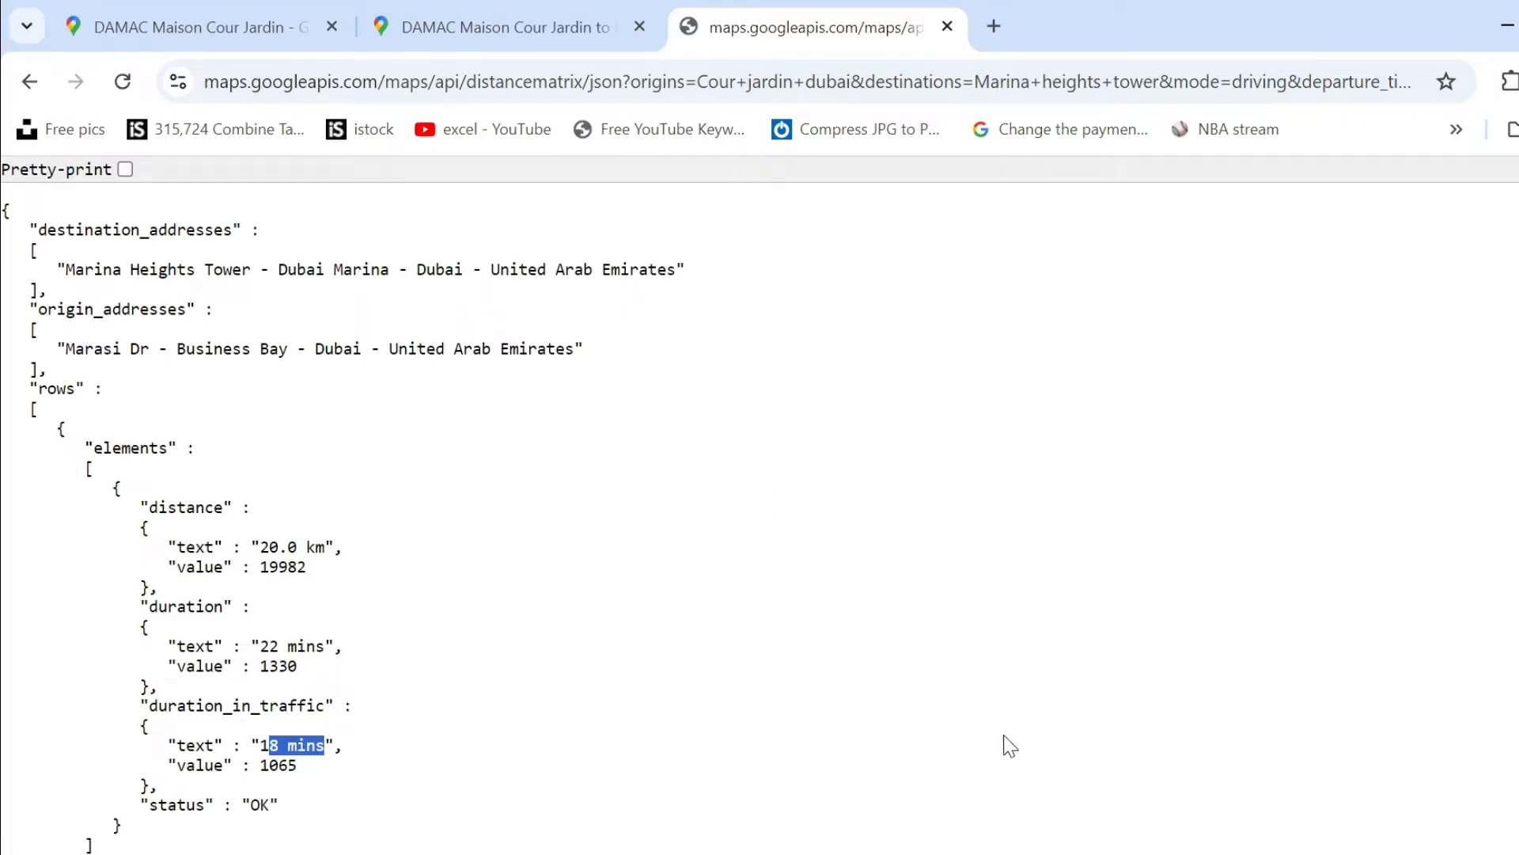
# Switch back to the Excel workbook and return to the origin columns at the start of row 6.
pyautogui.hotkey('alt', 'Tab')
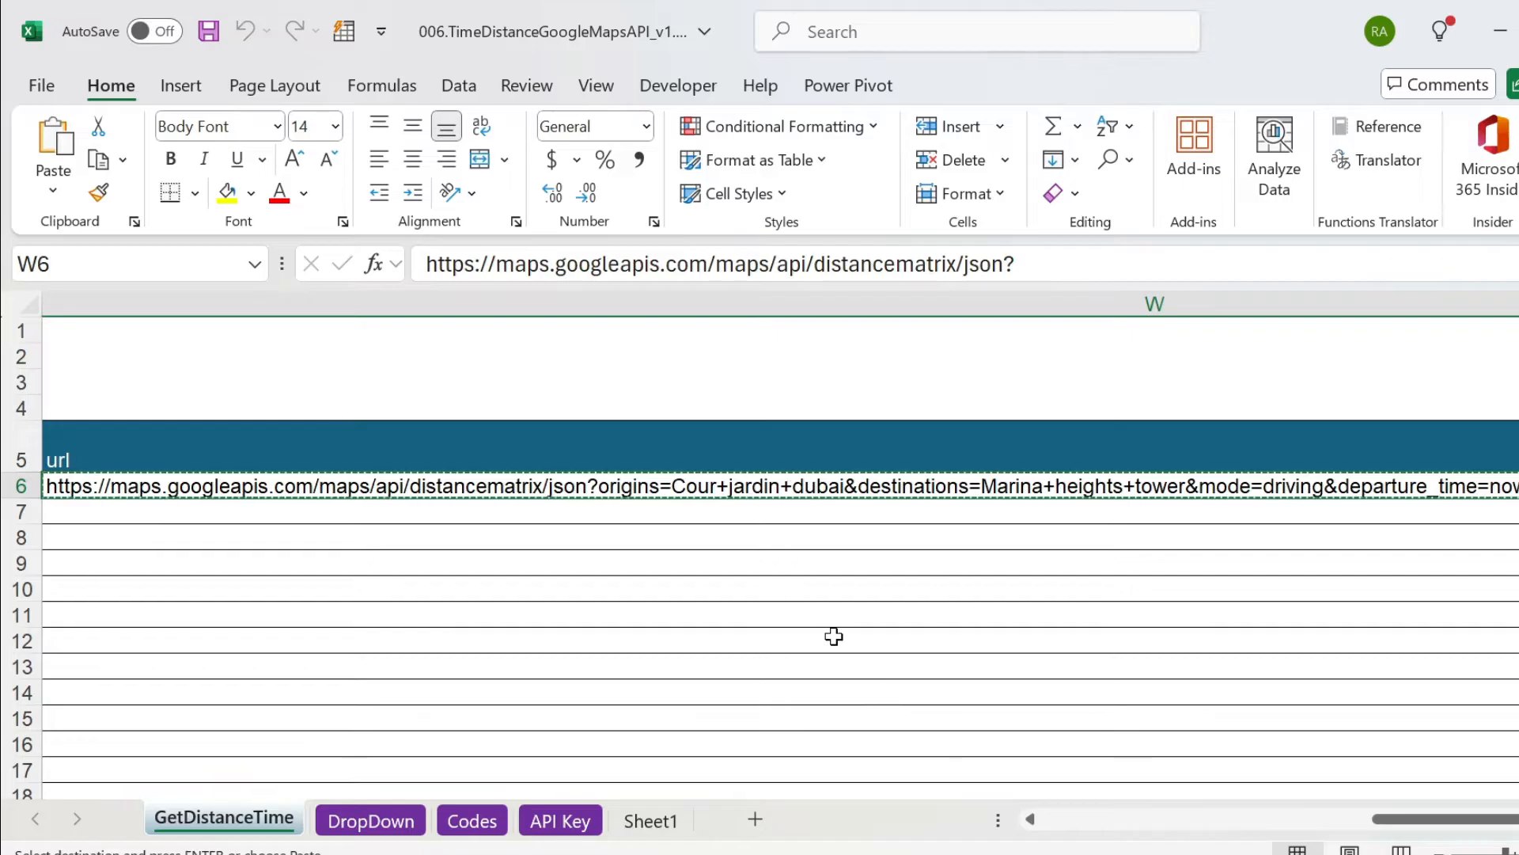
pyautogui.hotkey('ctrl', 'Left')
pyautogui.hotkey('ctrl', 'Left')
pyautogui.hotkey('ctrl', 'Left')
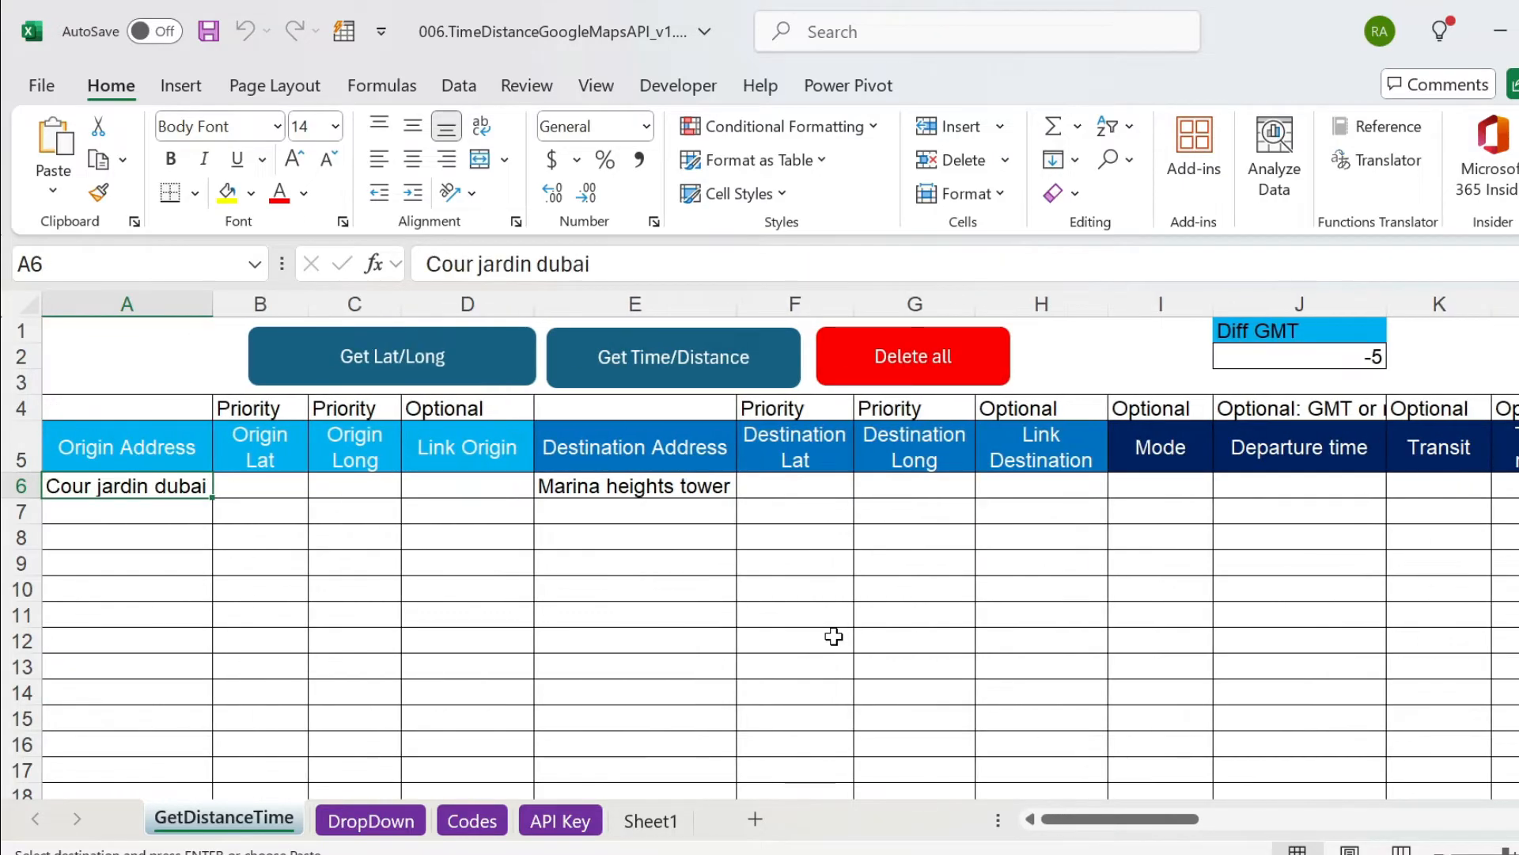
pyautogui.press('Right')
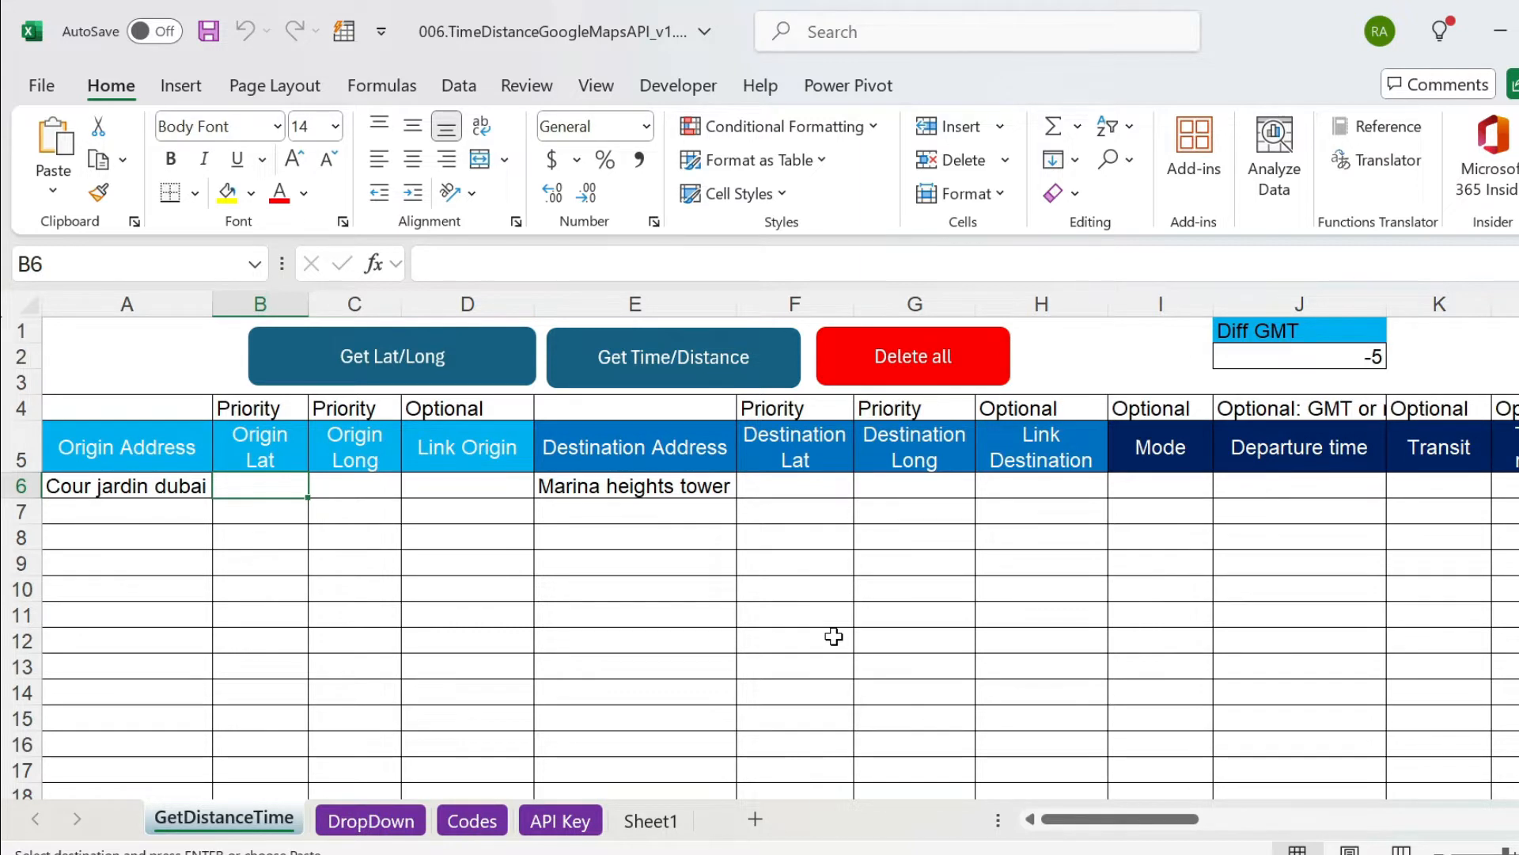
# Copy the origin and destination coordinates in B2:G2 of Sheet1 into row 7 of GetDistanceTime, starting at Origin Lat.
pyautogui.click(657, 822)
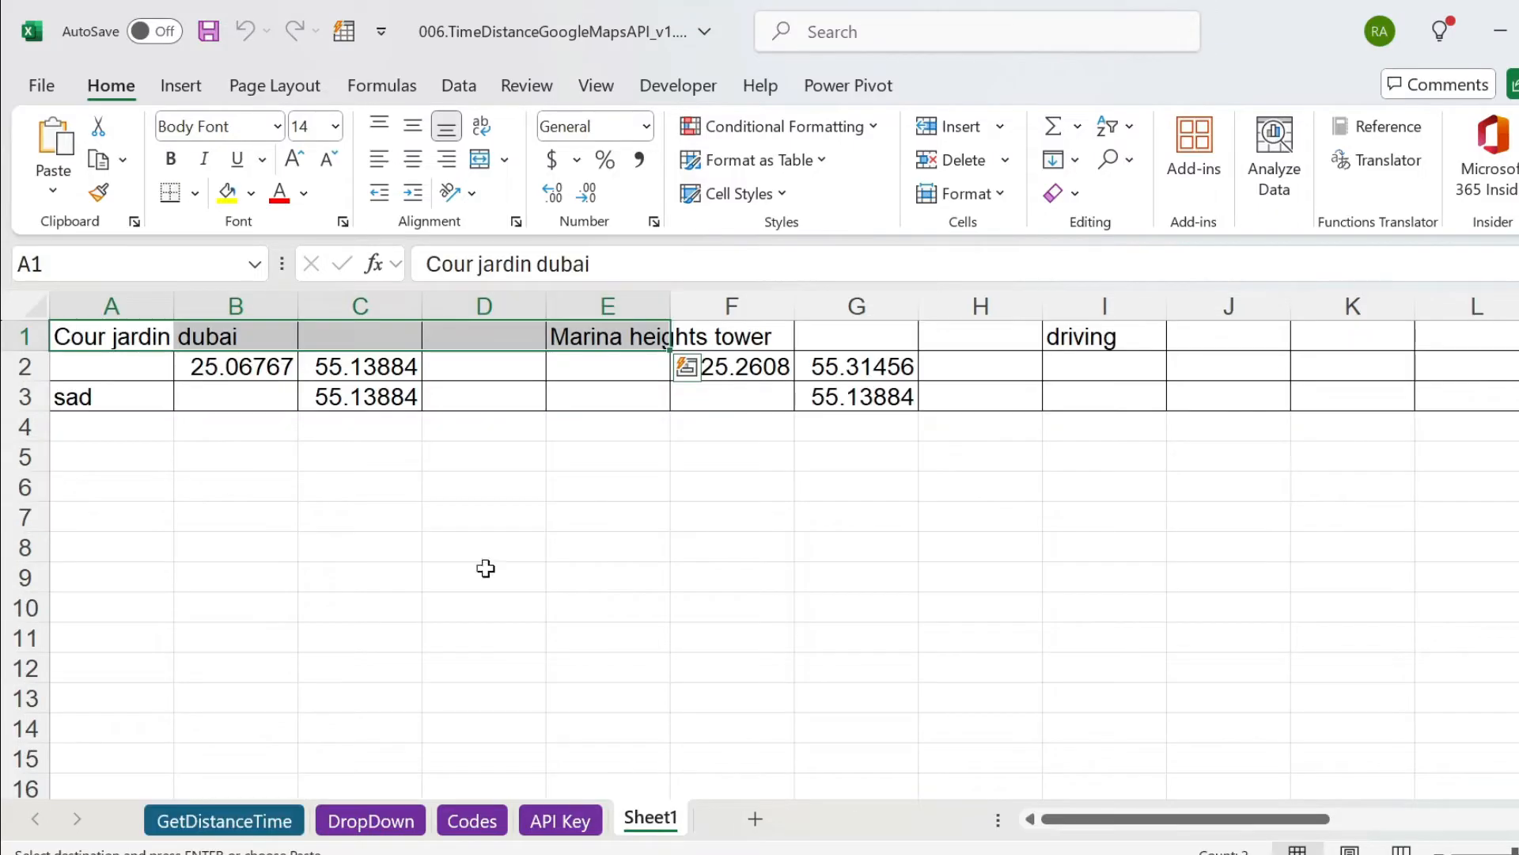
pyautogui.moveTo(240, 358); pyautogui.dragTo(830, 367)
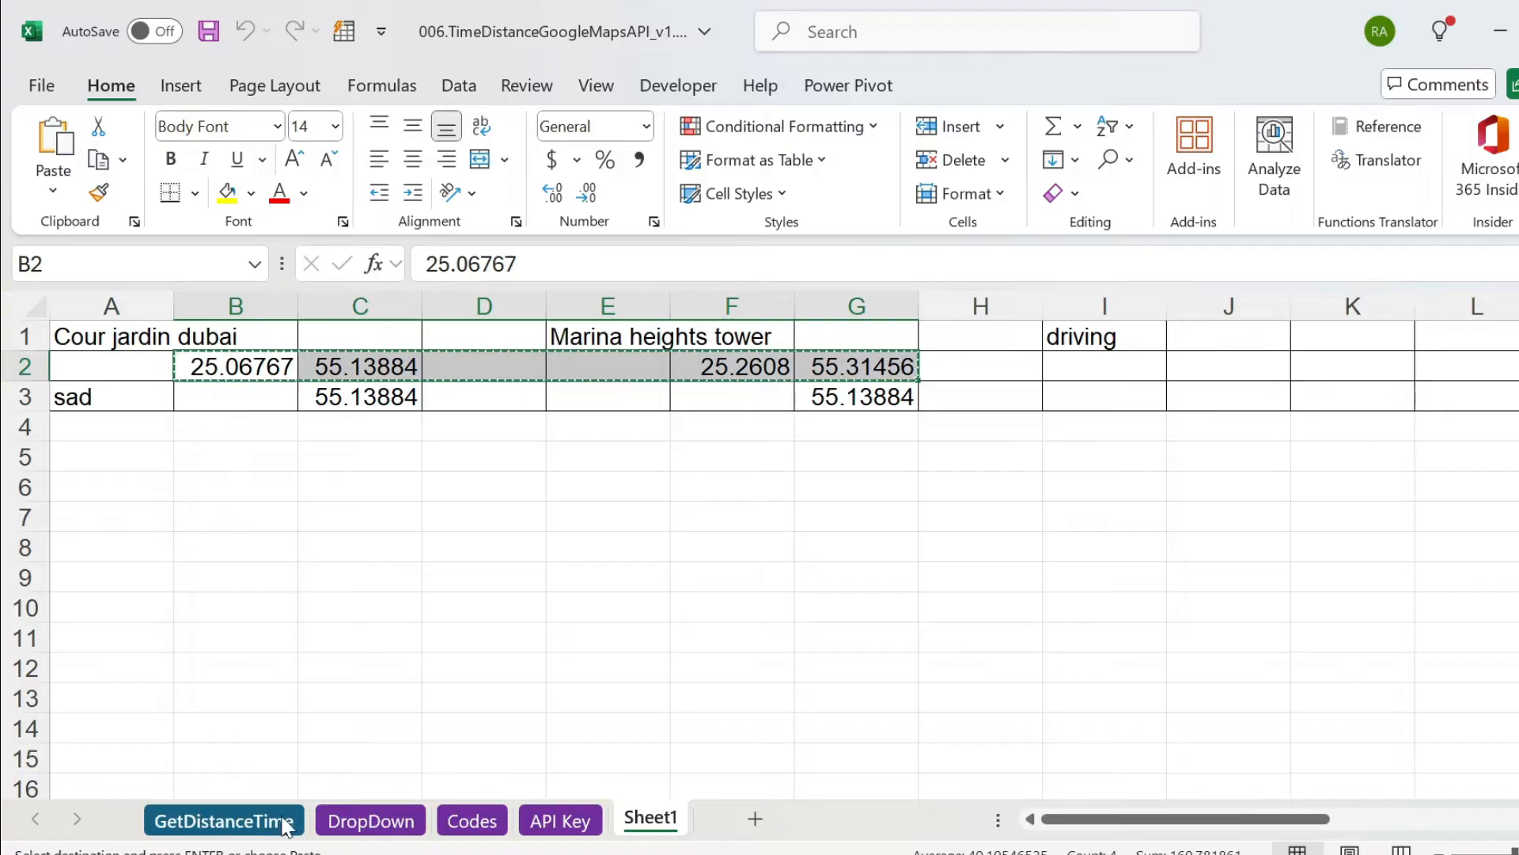
pyautogui.click(273, 823)
pyautogui.click(294, 518)
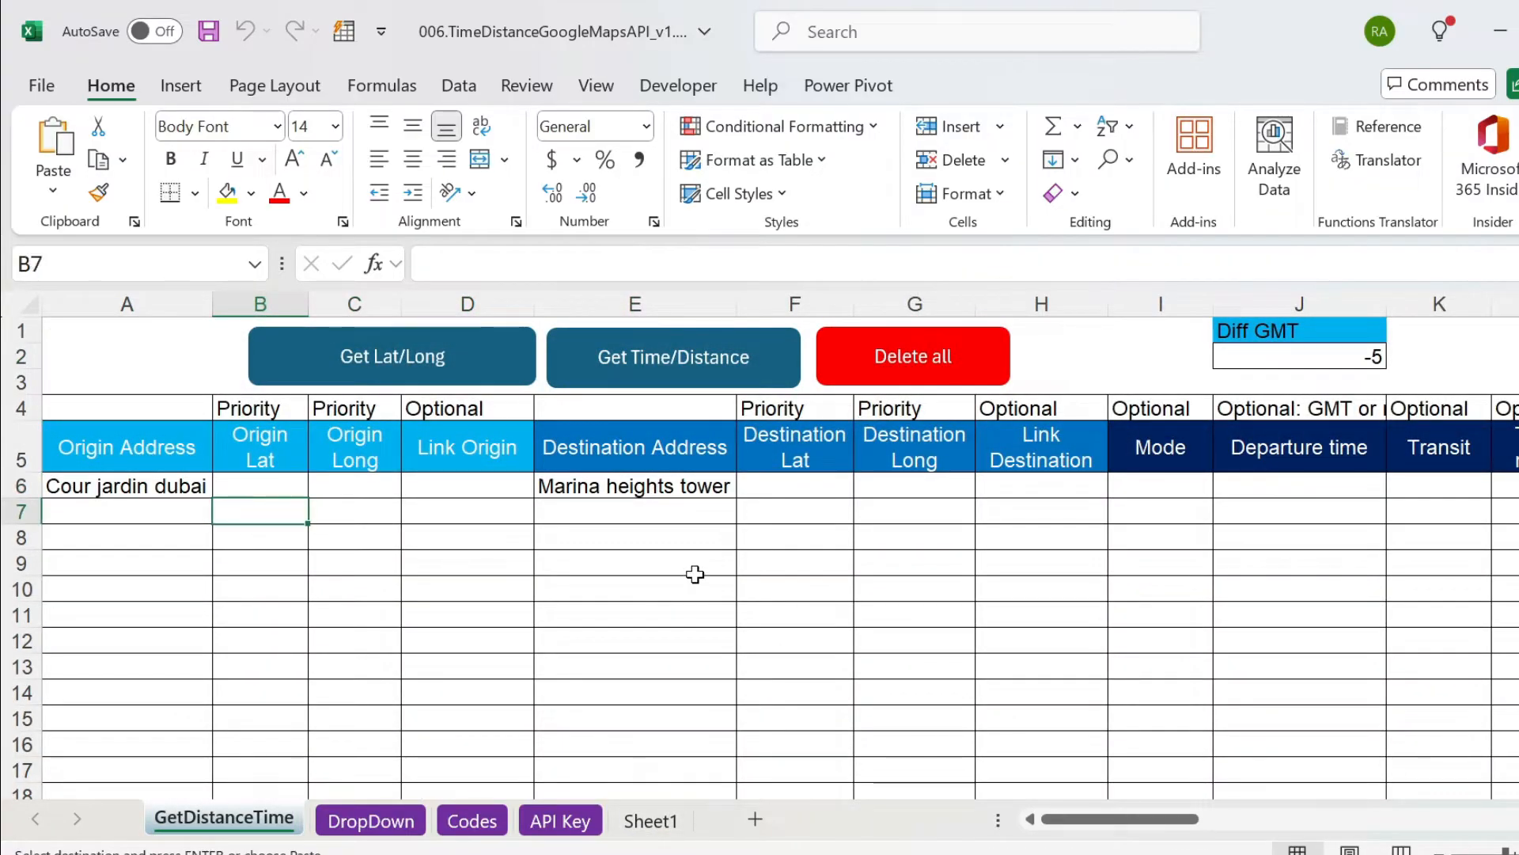
pyautogui.write('25.0677\t55.1388\t\t\t25.260798\t55.3145576')
pyautogui.click(726, 619)
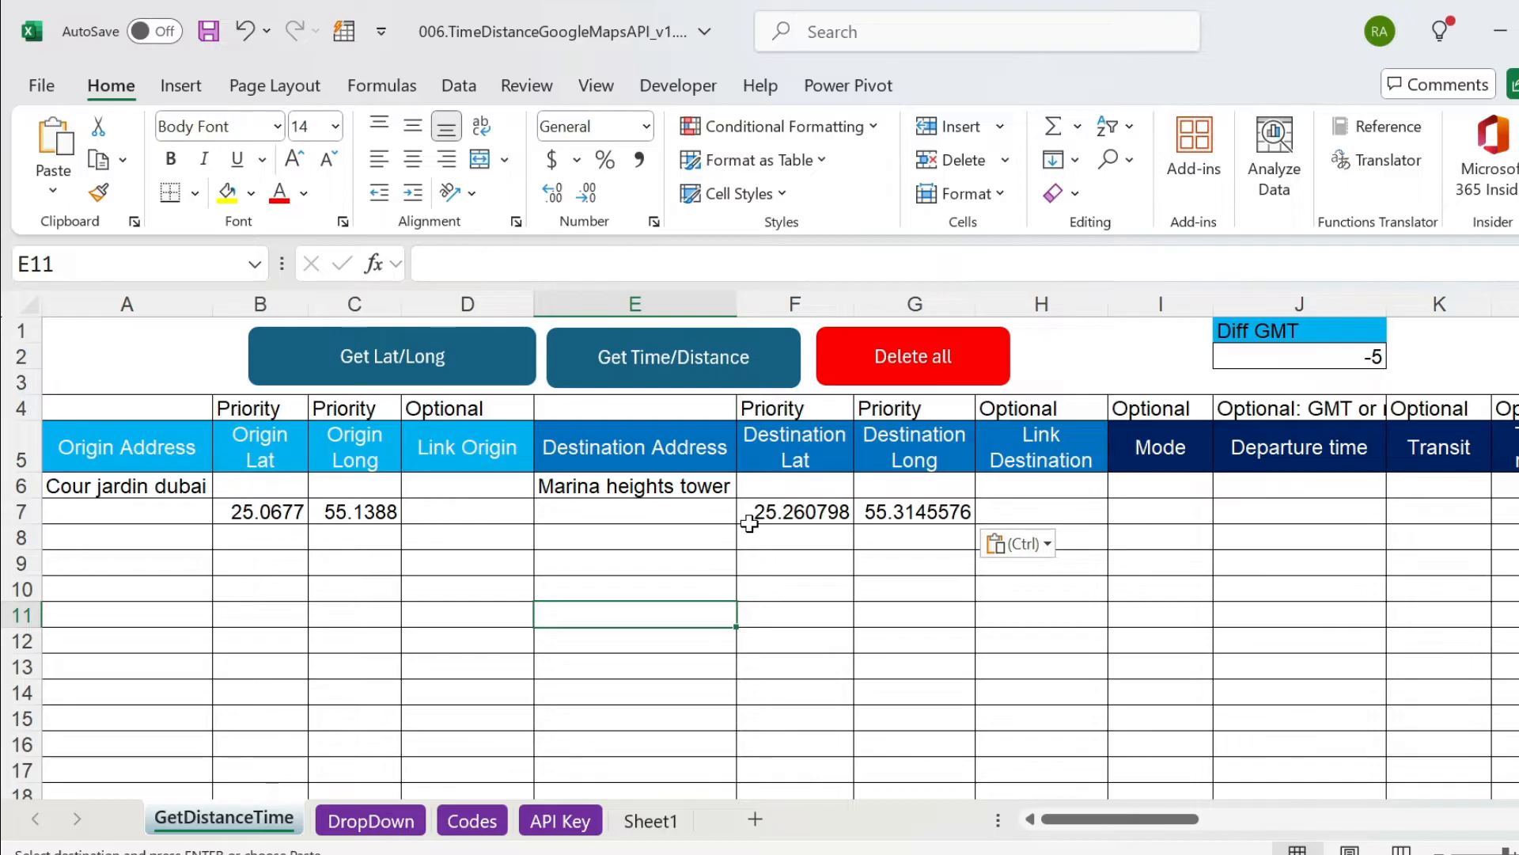
# Run Get Time/Distance, confirm processing of both rows and dismiss the completion message.
pyautogui.click(712, 371)
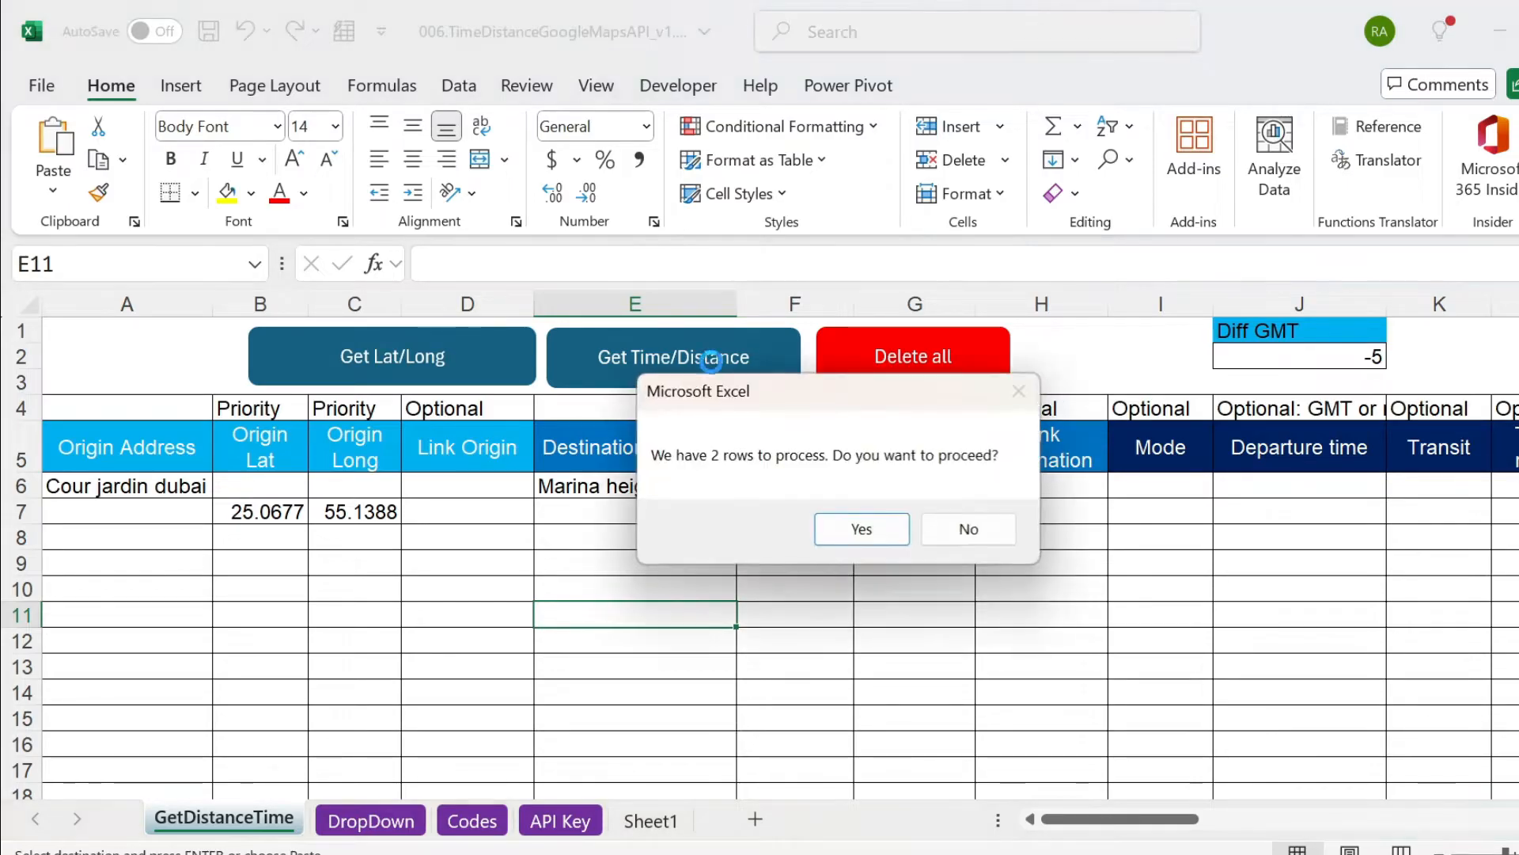
pyautogui.click(861, 537)
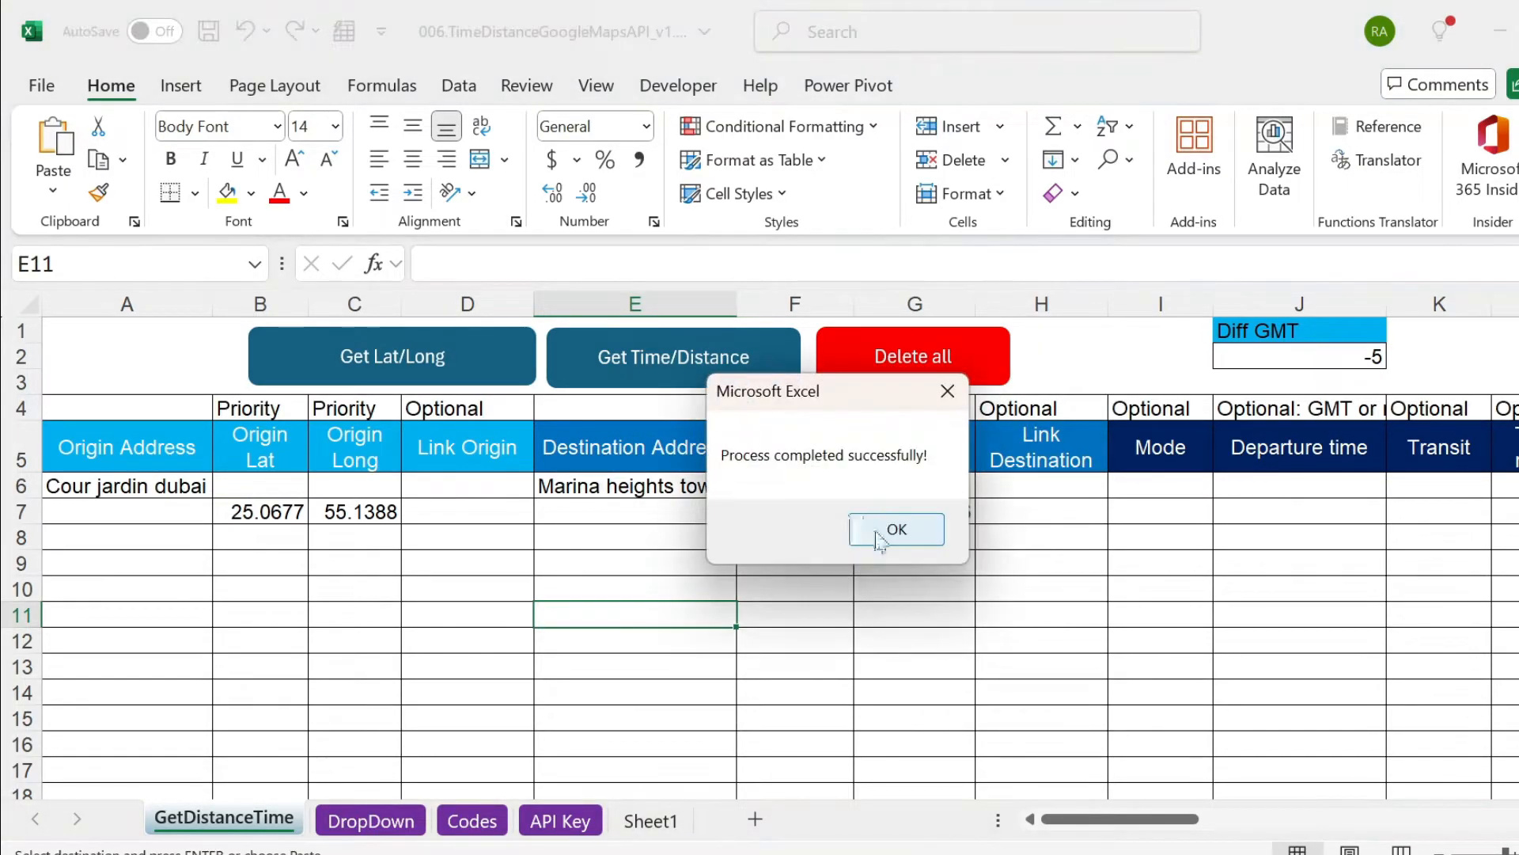
pyautogui.click(860, 532)
# Examine the distance, unit and travel time results for the coordinates in row 7, and go back to the start of the row.
pyautogui.click(871, 520)
pyautogui.hotkey('ctrl', 'Right')
pyautogui.press('Right')
pyautogui.press('Right')
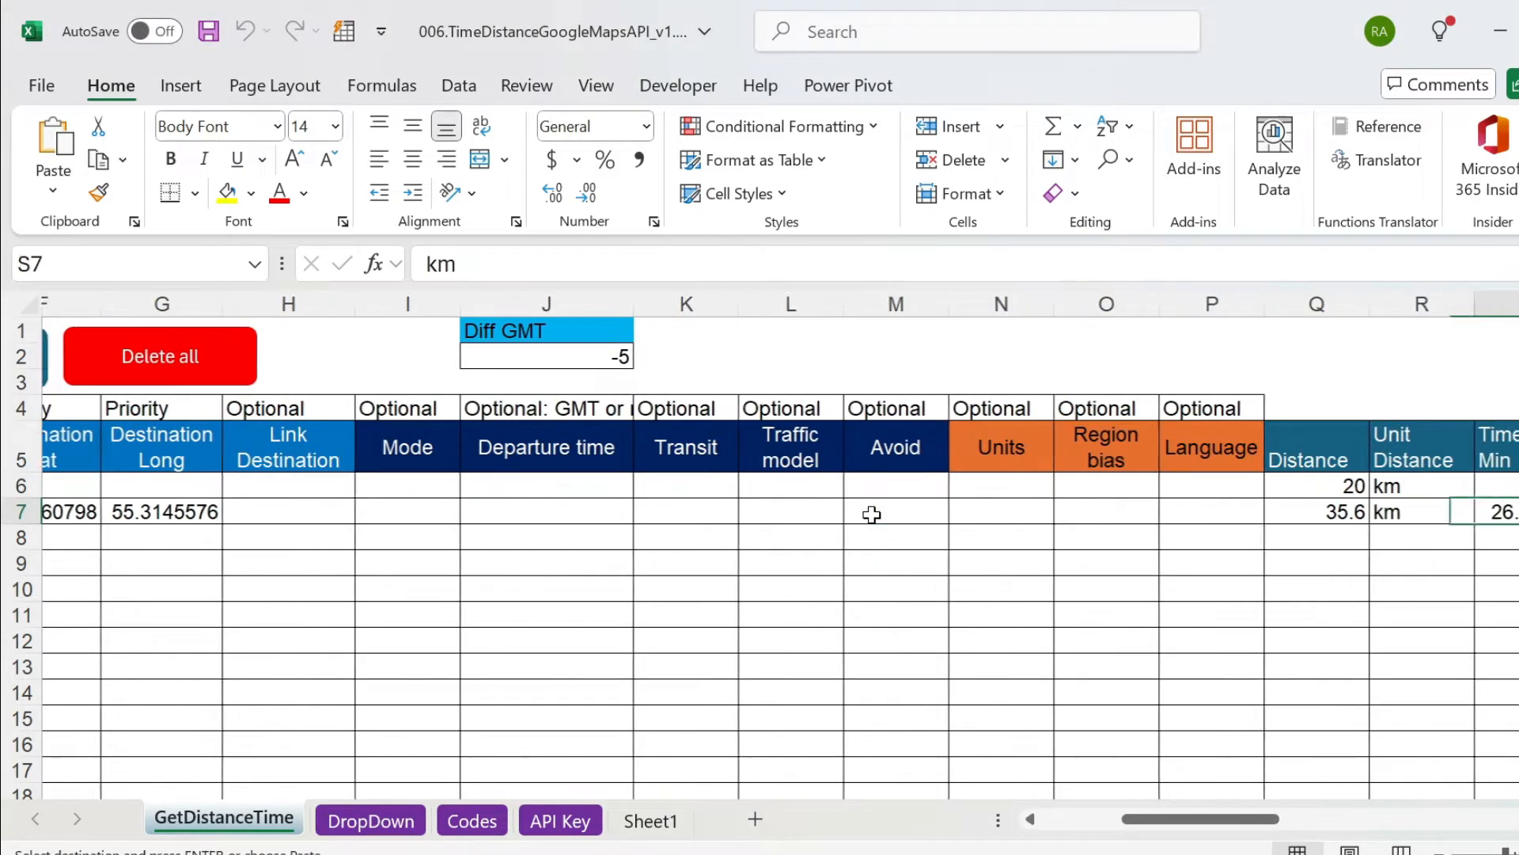
pyautogui.press('Right')
pyautogui.press('Left')
pyautogui.press('Left')
pyautogui.press('Left')
pyautogui.press('Right')
pyautogui.press('Right')
pyautogui.press('Right')
pyautogui.press('Left')
pyautogui.press('Right')
pyautogui.press('Right')
pyautogui.press('Right')
pyautogui.press('Left')
pyautogui.press('Right')
pyautogui.press('Right')
pyautogui.press('Left')
pyautogui.press('Left')
pyautogui.press('Right')
pyautogui.press('Left')
pyautogui.press('Left')
pyautogui.press('Left')
pyautogui.press('Left')
pyautogui.press('Left')
pyautogui.press('Left')
pyautogui.press('Left')
pyautogui.press('Left')
pyautogui.press('Left')
pyautogui.press('Left')
pyautogui.press('Left')
pyautogui.press('Left')
pyautogui.press('Left')
pyautogui.press('Left')
pyautogui.press('Left')
pyautogui.press('Left')
pyautogui.press('Left')
pyautogui.press('Left')
pyautogui.press('Left')
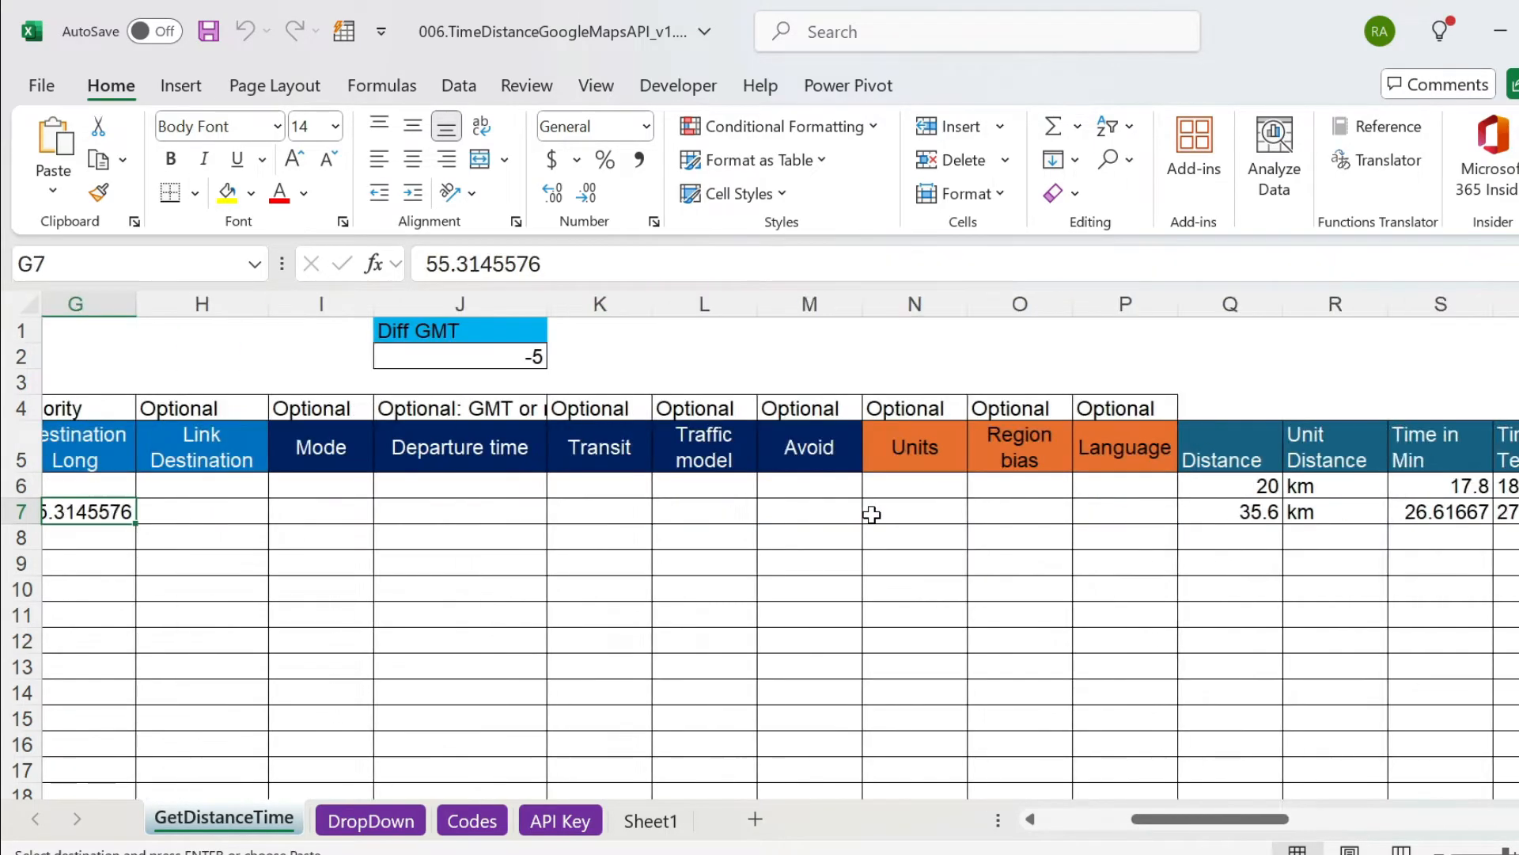
pyautogui.press('Left')
pyautogui.press('Left')
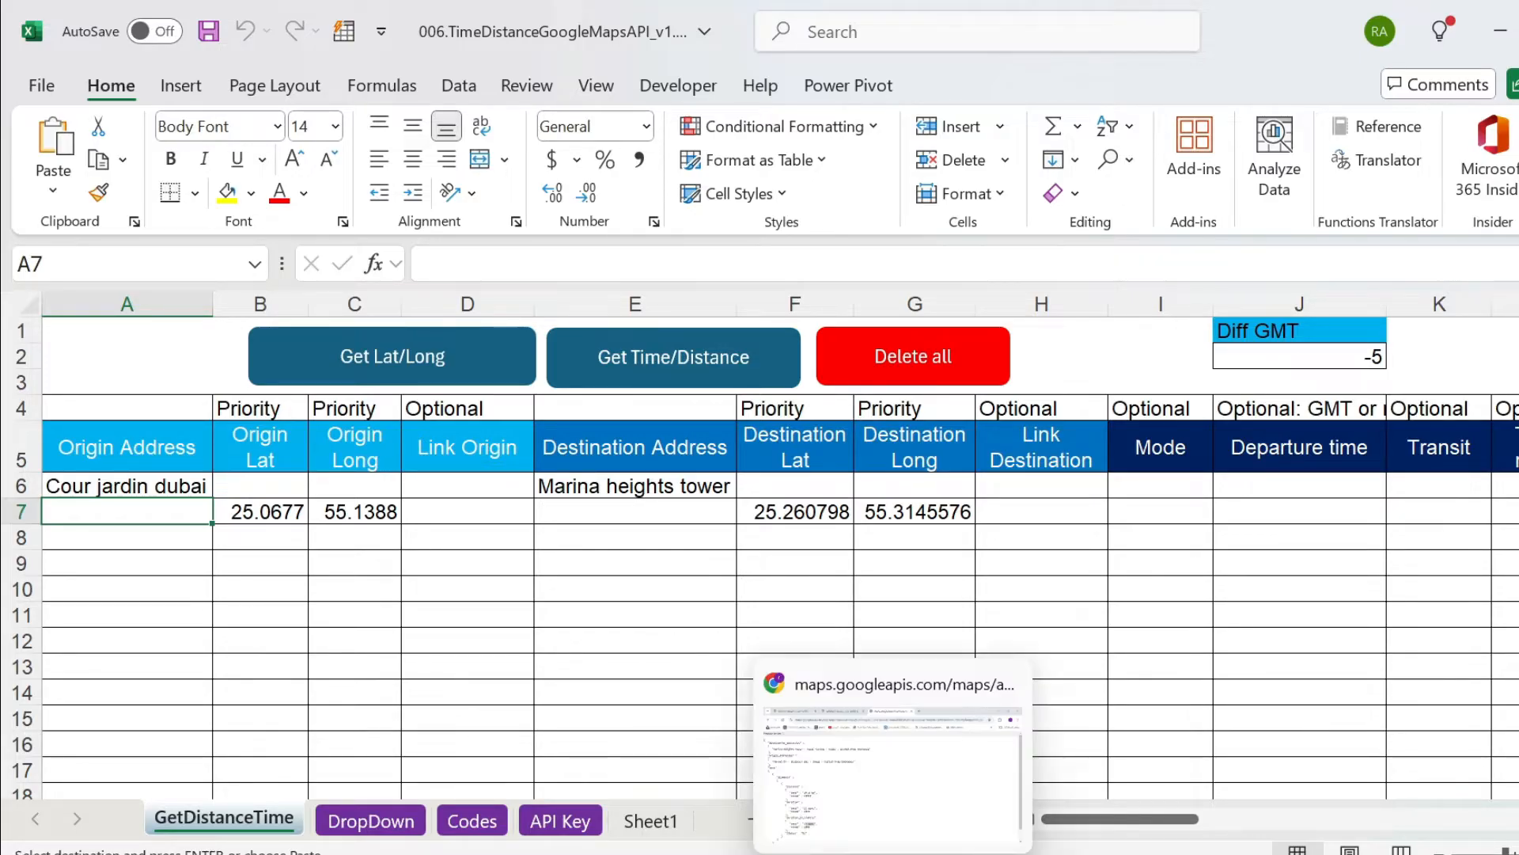
# Switch to the Google Maps place tab in the browser and search for DAMAC Maison Cour Jardin.
pyautogui.click(186, 486)
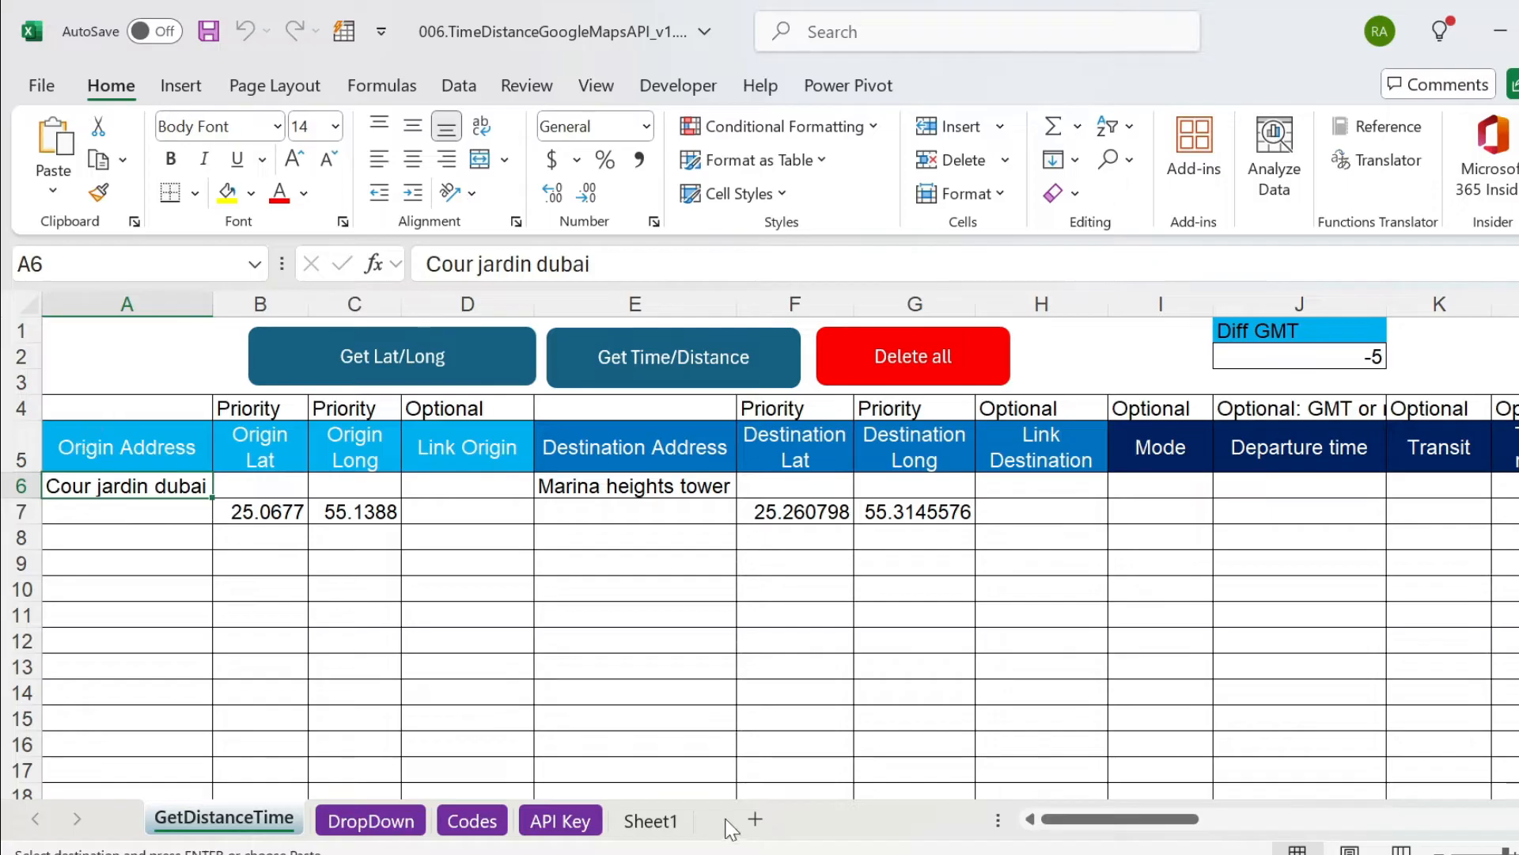
pyautogui.hotkey('alt', 'Tab')
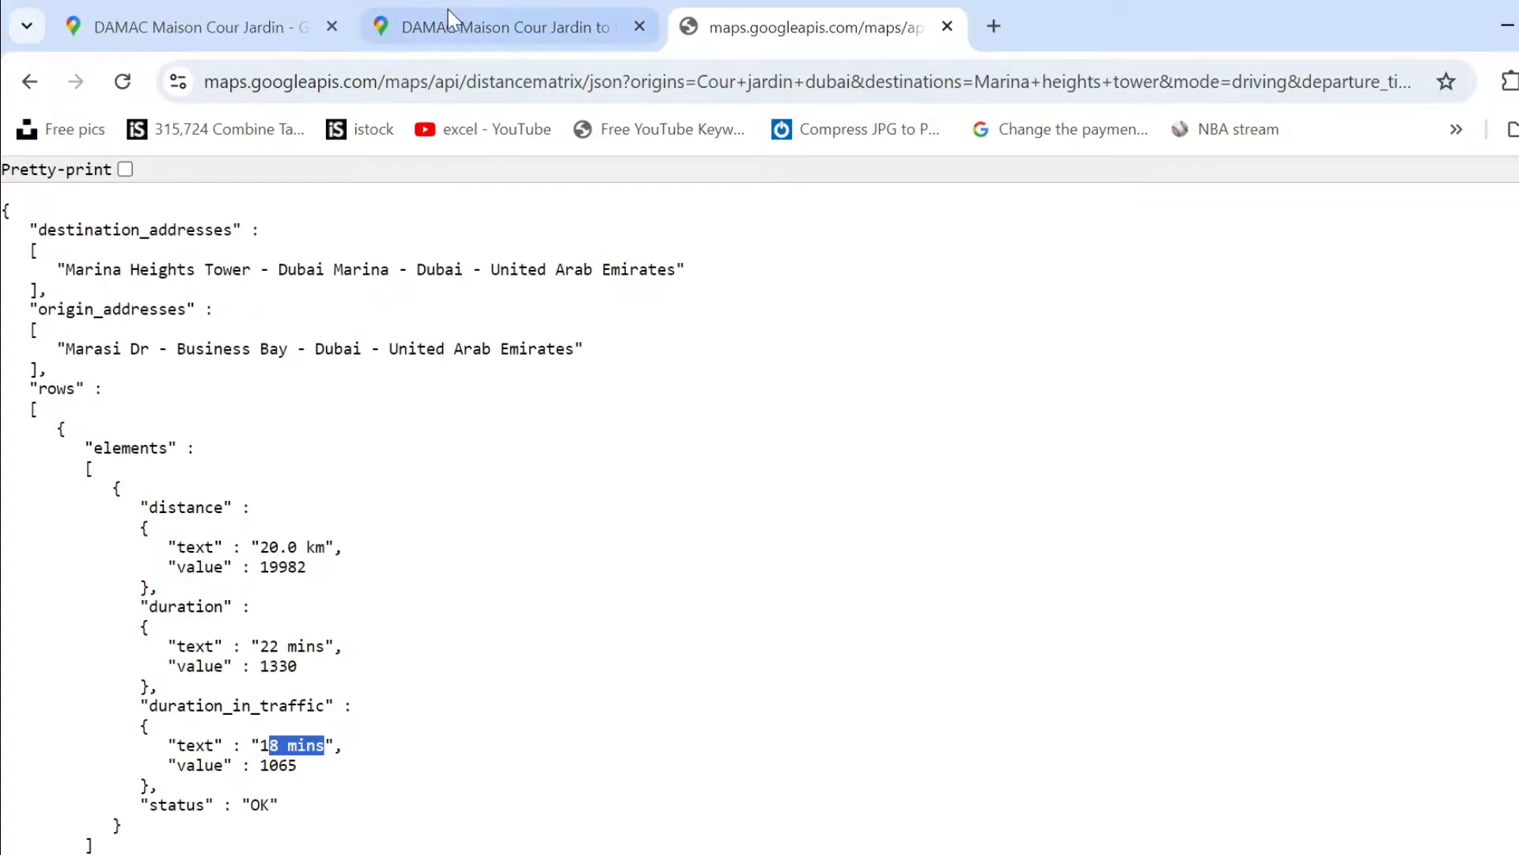
pyautogui.click(181, 24)
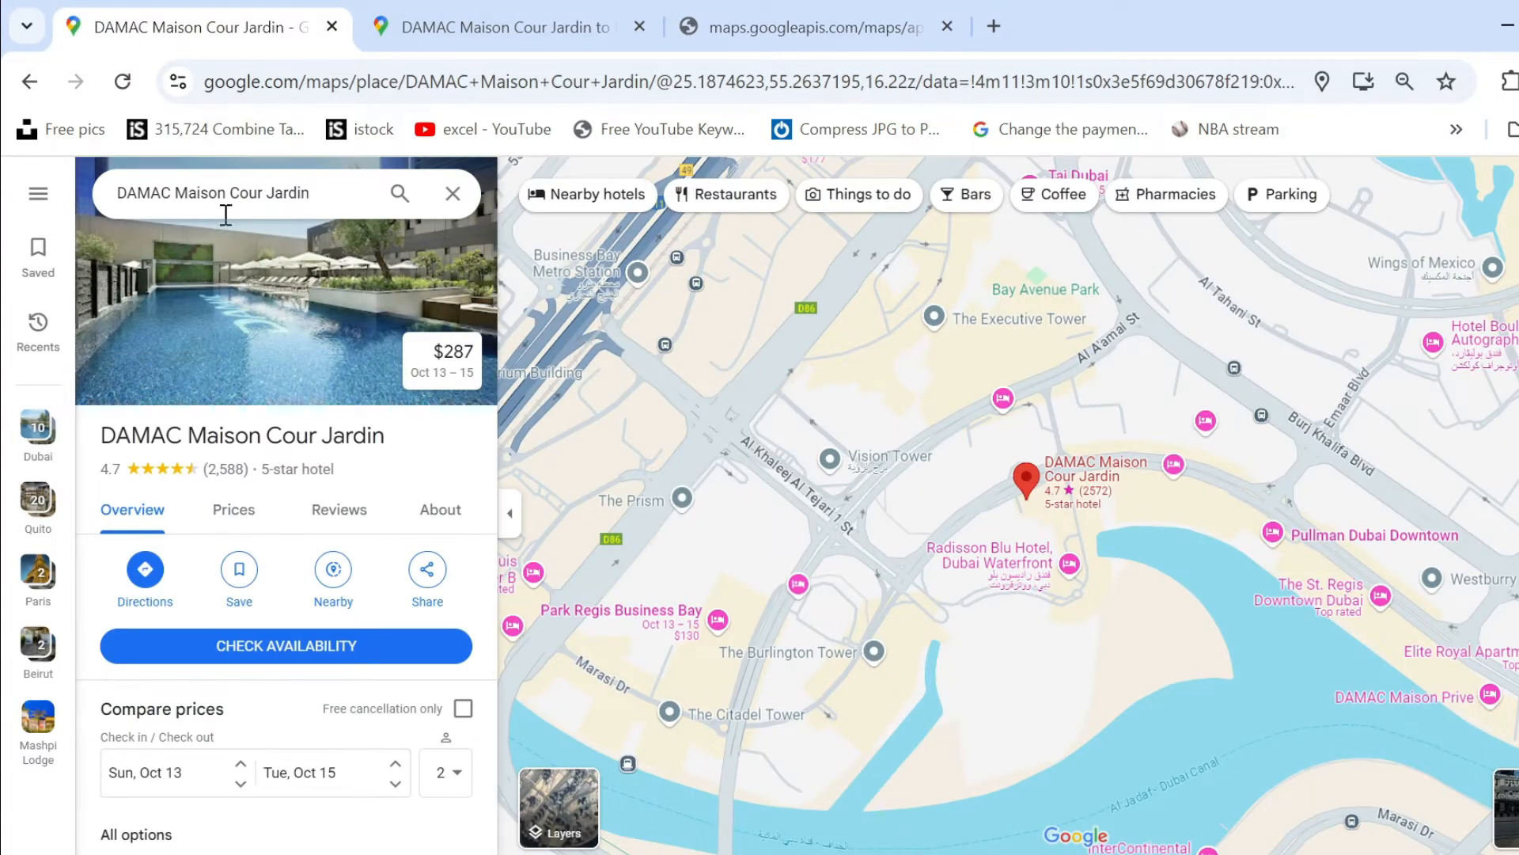
pyautogui.click(361, 194)
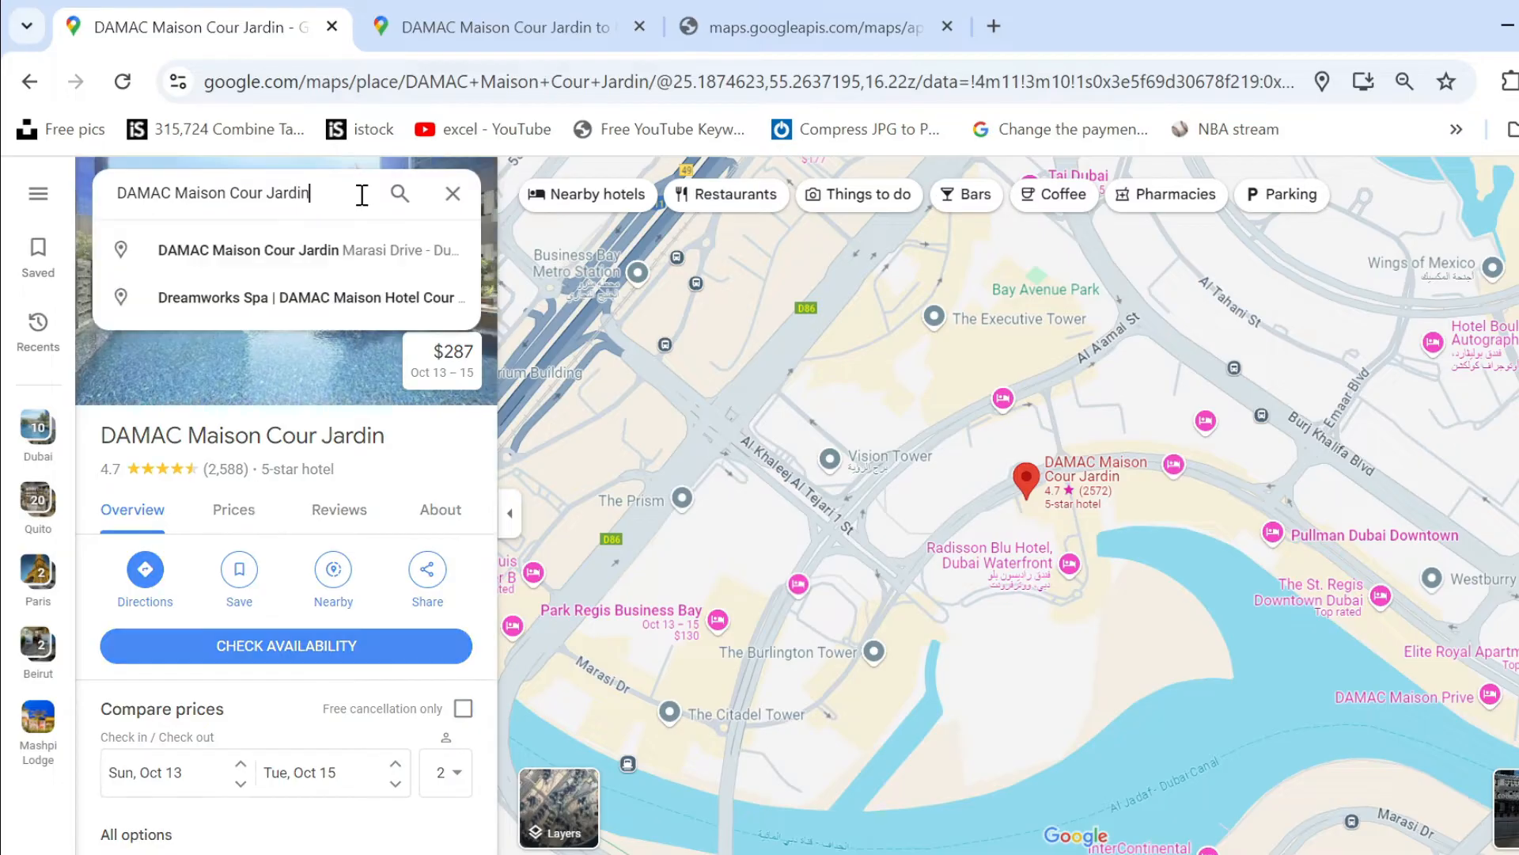
pyautogui.press('Return')
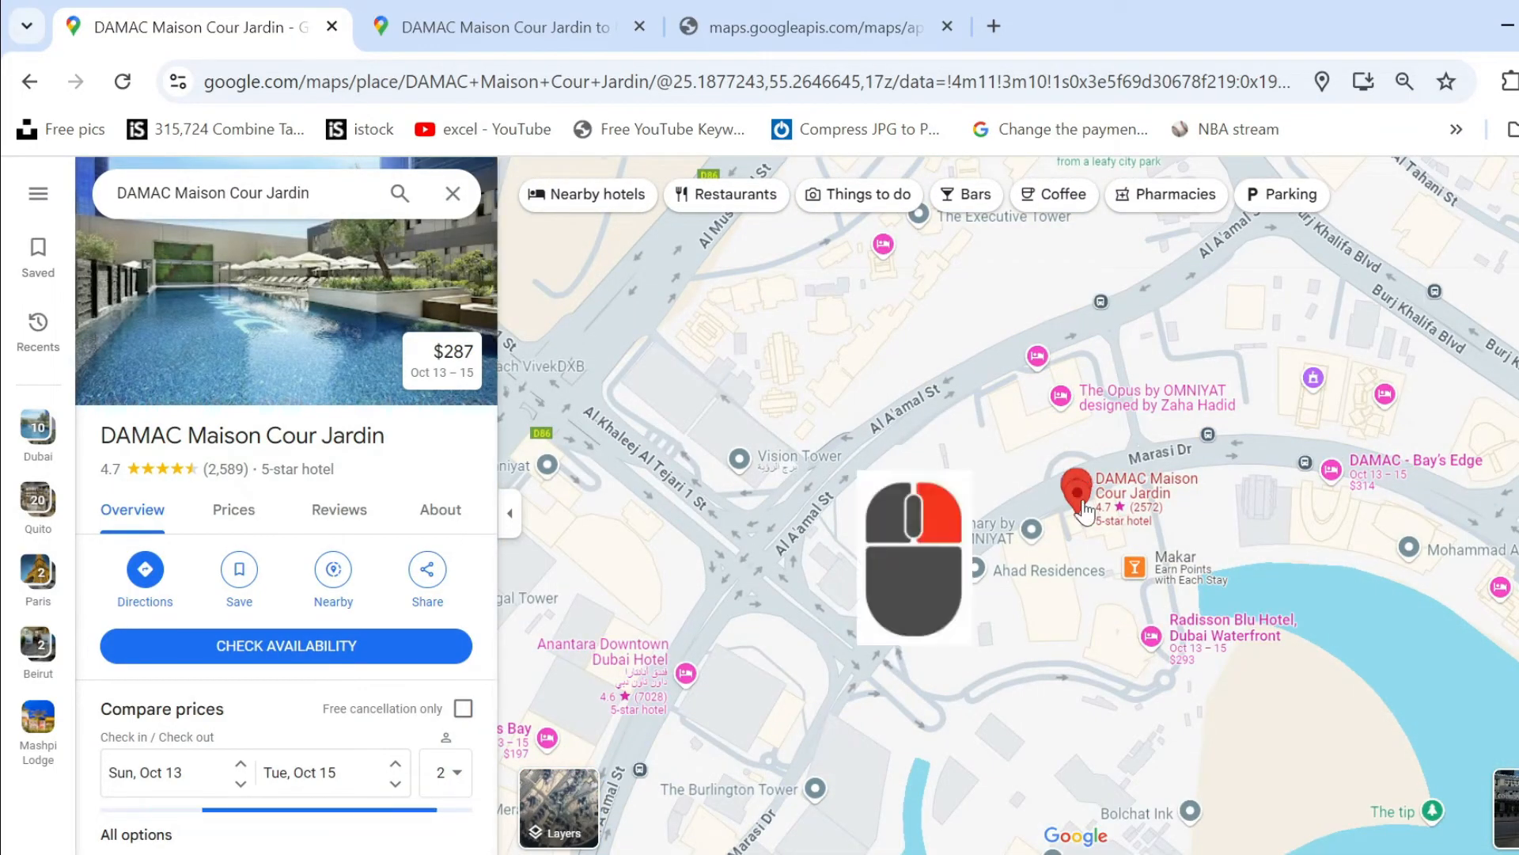
# Copy the coordinates of the DAMAC Maison Cour Jardin marker and paste them into cell B10 of the Excel workbook.
pyautogui.rightClick(1081, 477)
pyautogui.click(1130, 498)
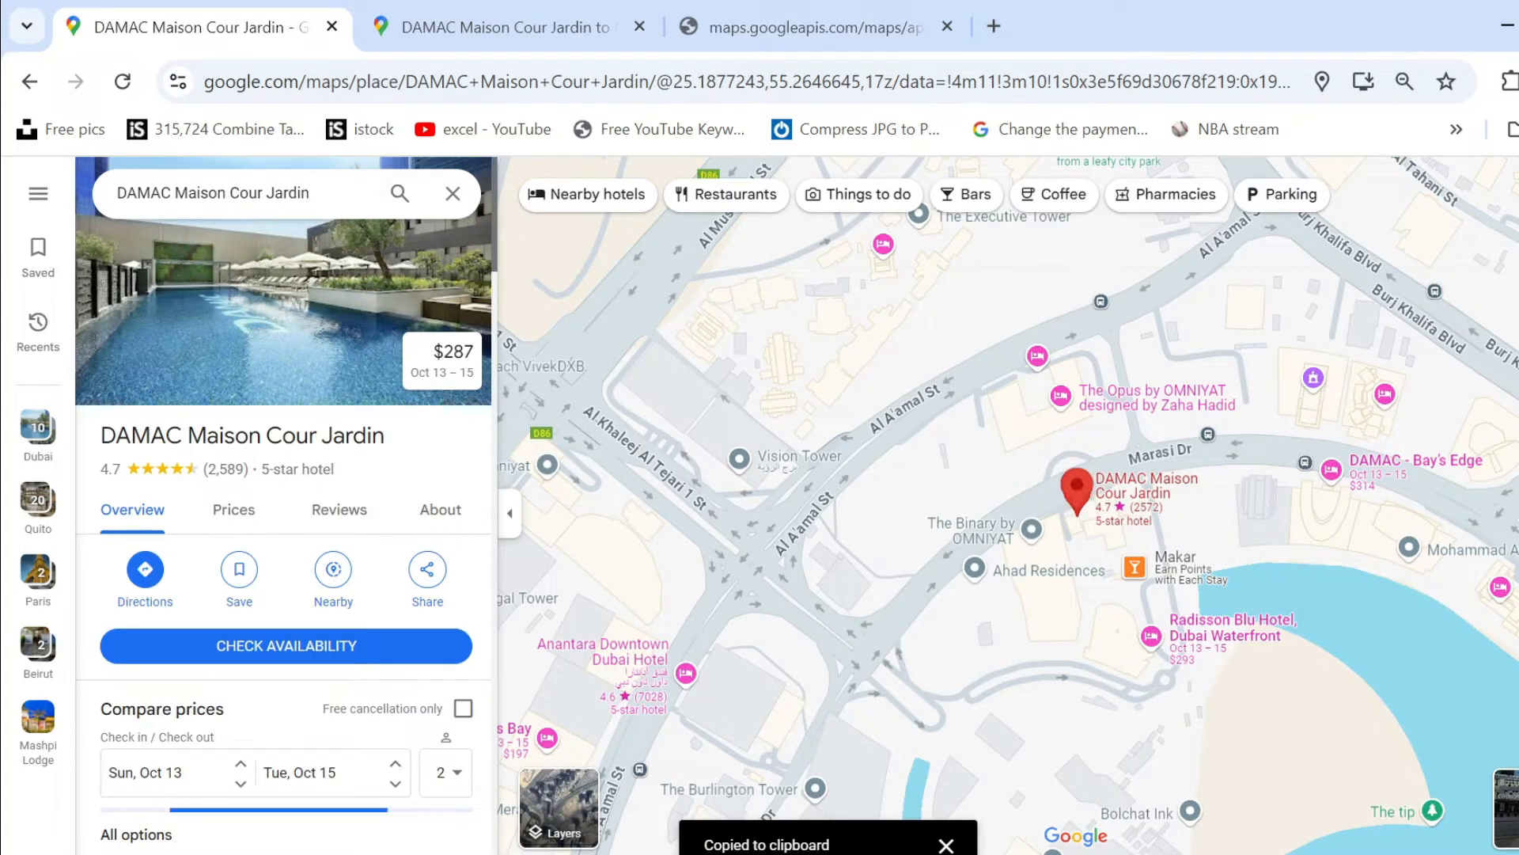
pyautogui.hotkey('alt', 'Tab')
pyautogui.click(253, 586)
pyautogui.hotkey('ctrl', 'v')
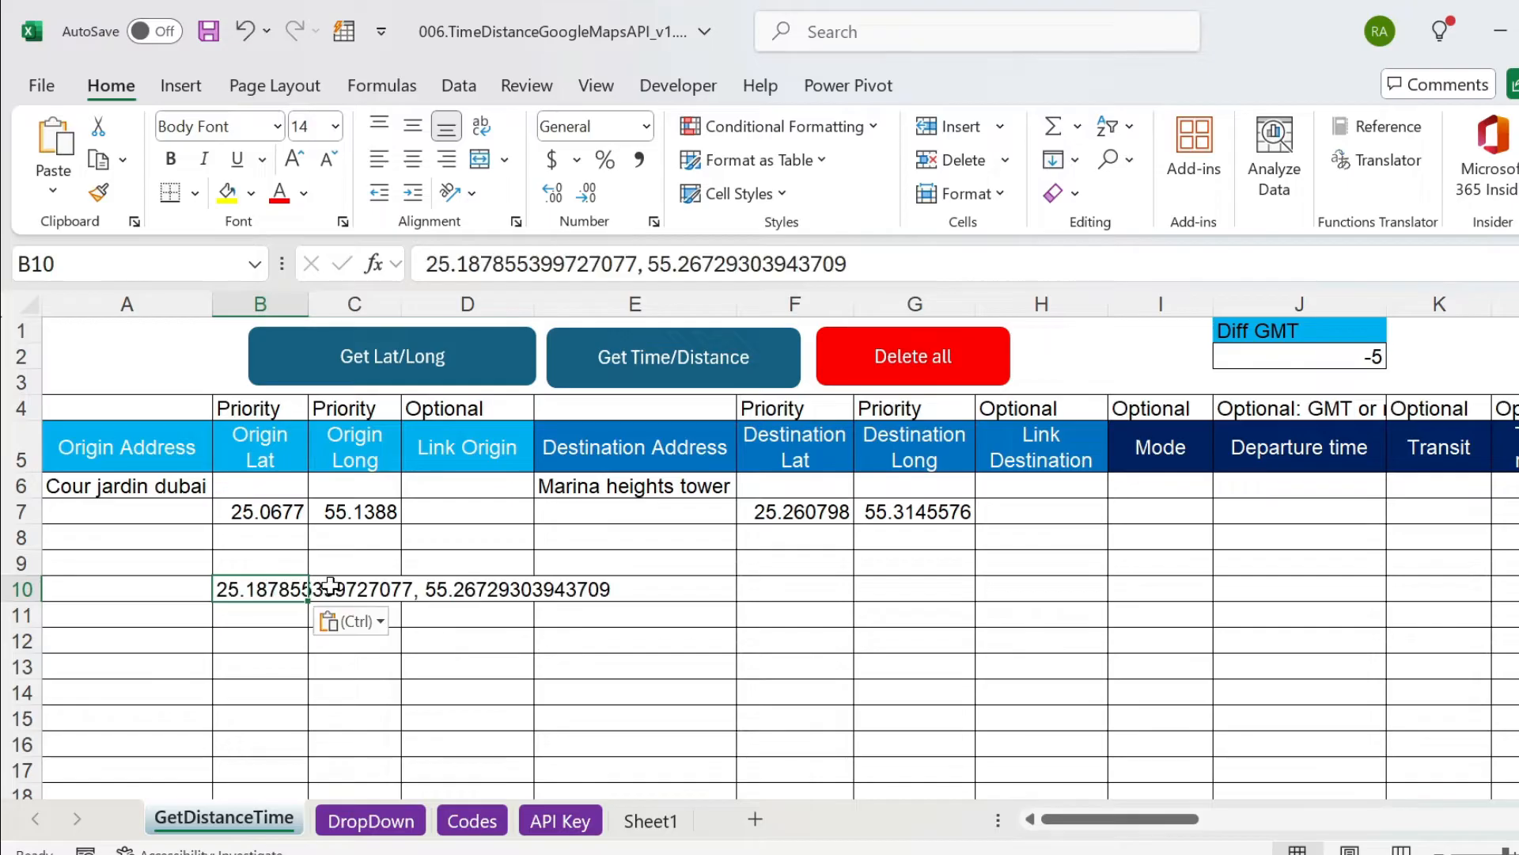
# Copy only the latitude 25.187855399727077 from B10 into the Origin Lat cell of row 6.
pyautogui.moveTo(637, 262); pyautogui.dragTo(426, 263)
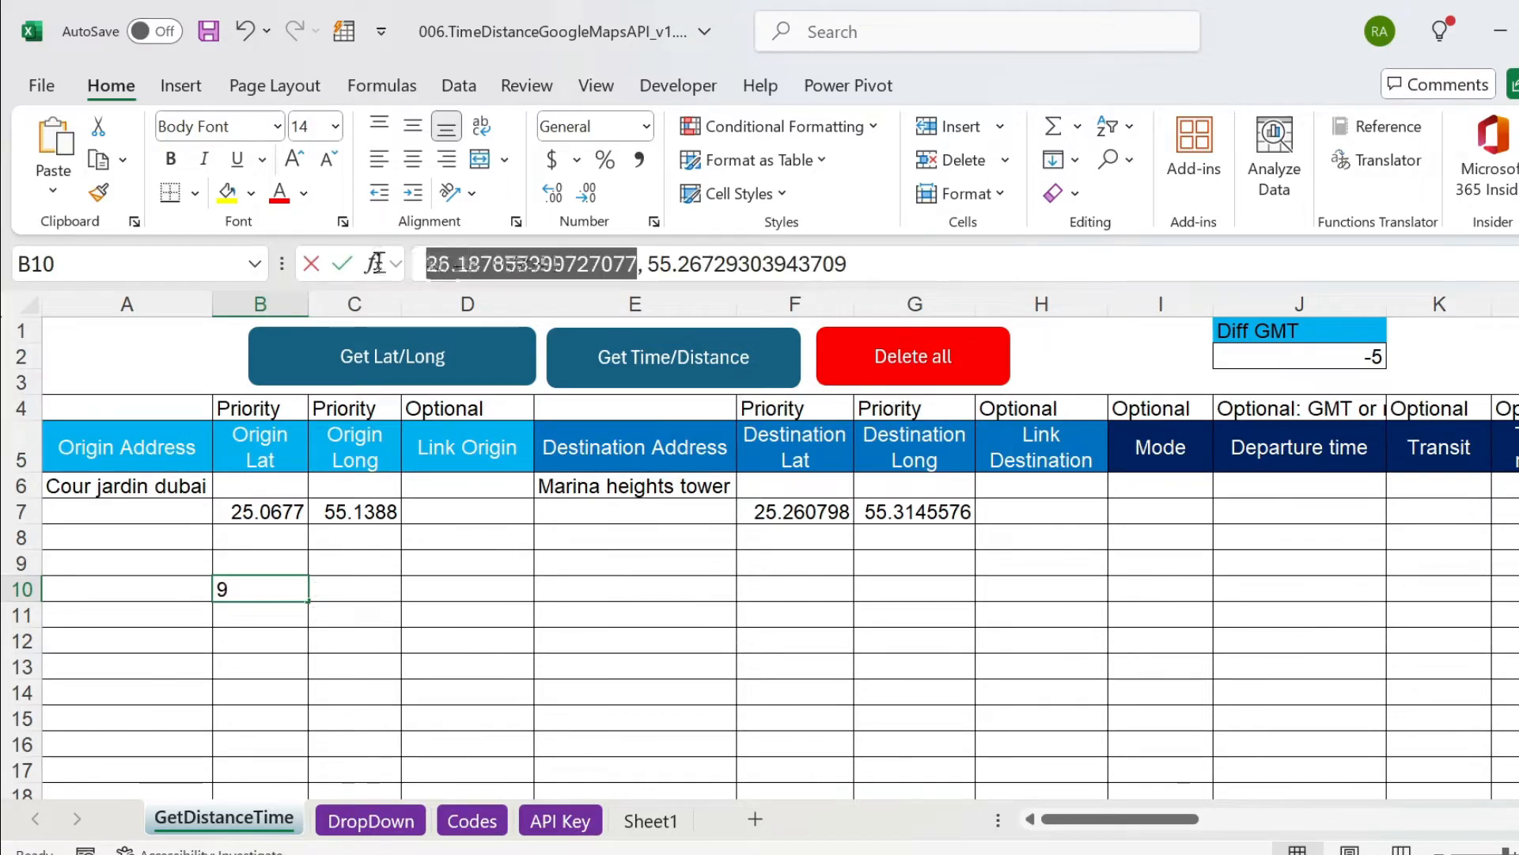
pyautogui.hotkey('ctrl', 'c')
pyautogui.press('Escape')
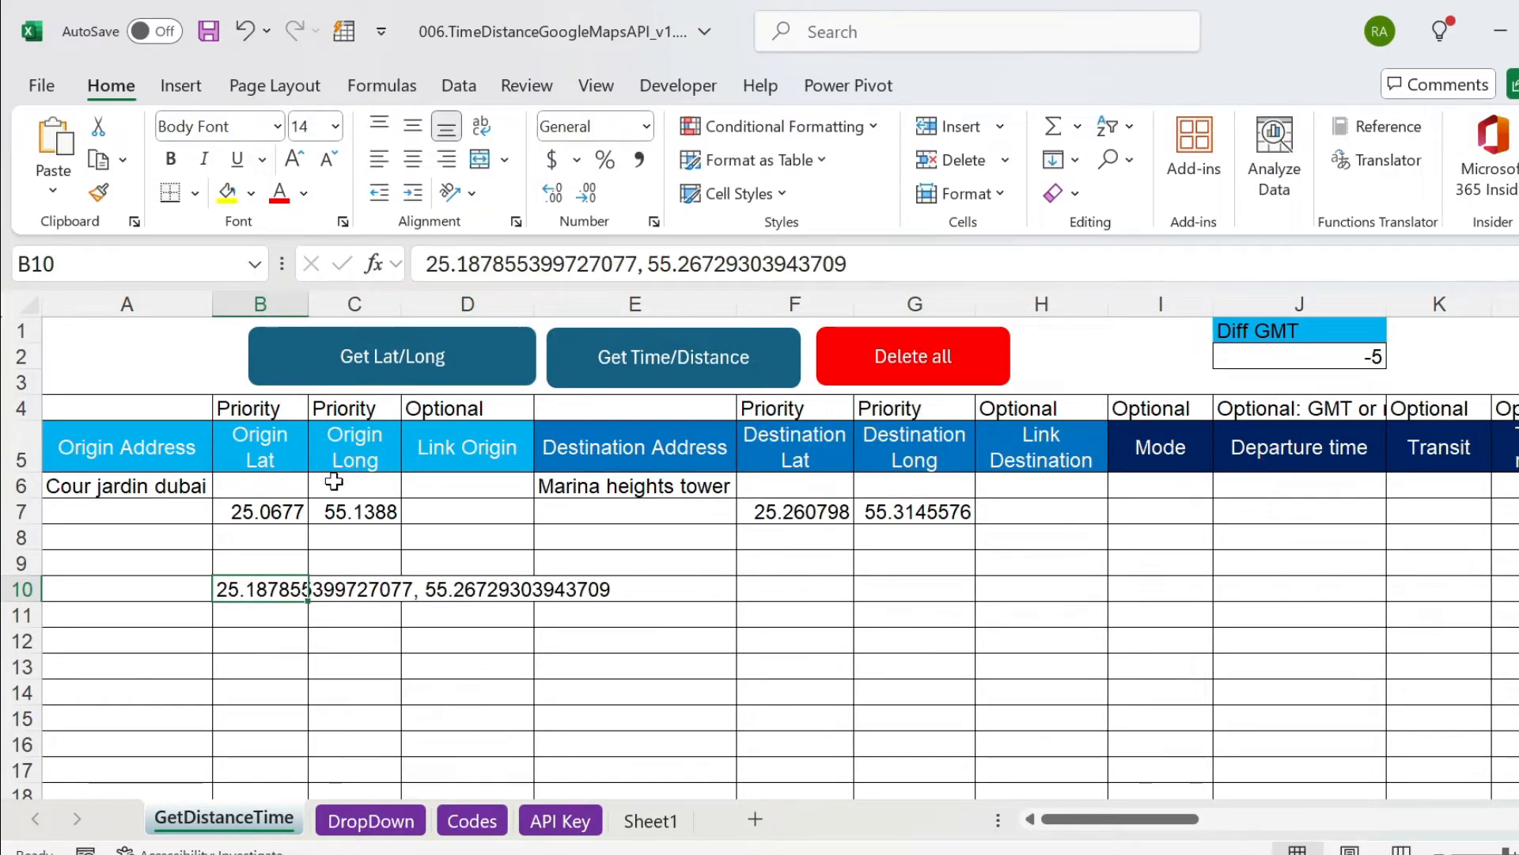
pyautogui.click(269, 485)
pyautogui.hotkey('ctrl', 'v')
pyautogui.click(377, 583)
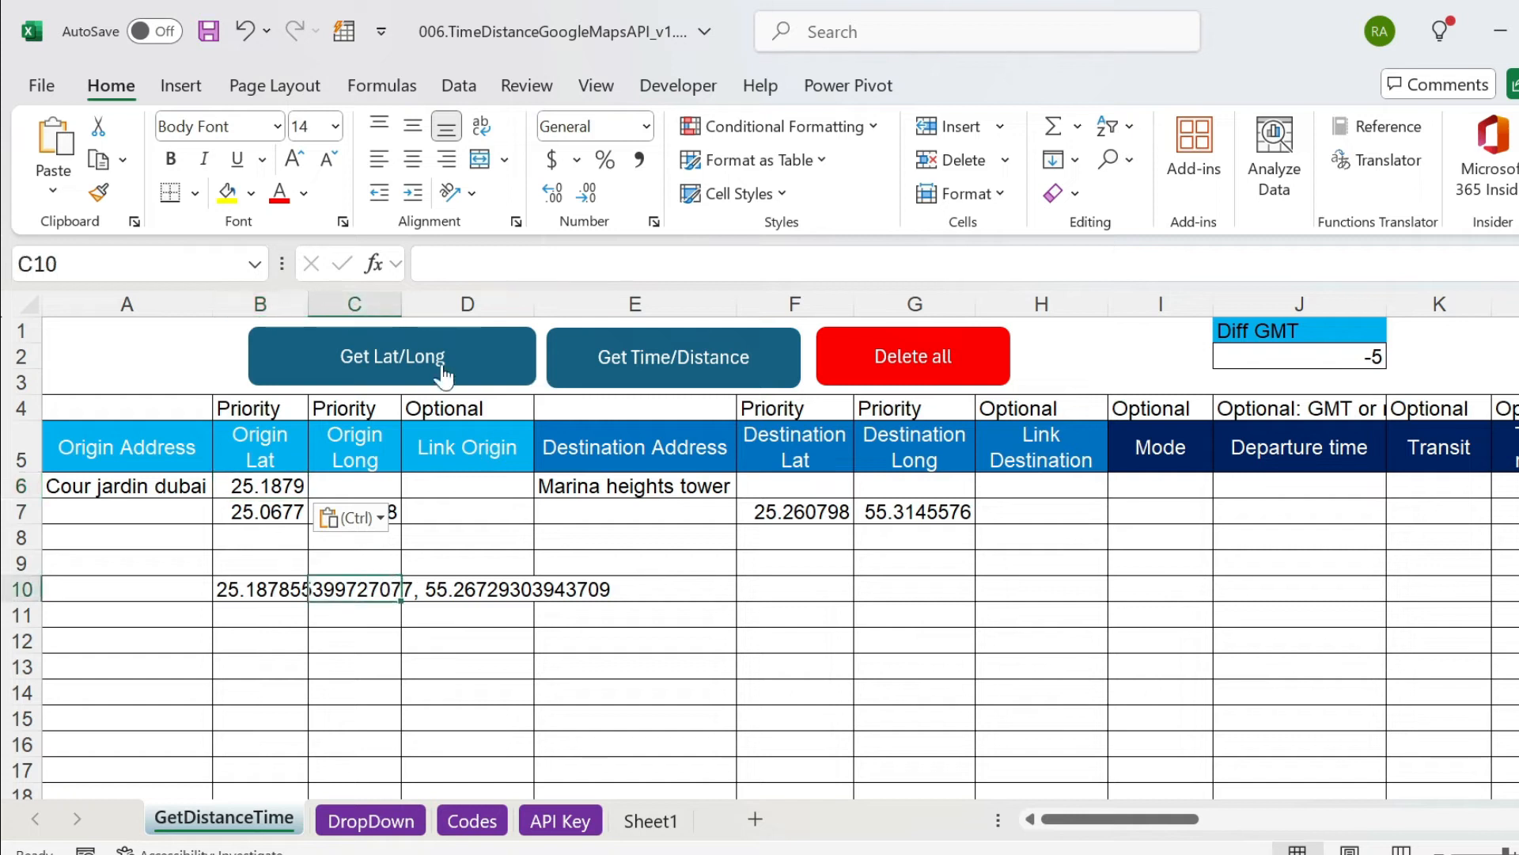
# Copy only the longitude 55.26729303943709 from B10 into the Origin Long cell of row 6.
pyautogui.click(252, 590)
pyautogui.moveTo(847, 263); pyautogui.dragTo(648, 264)
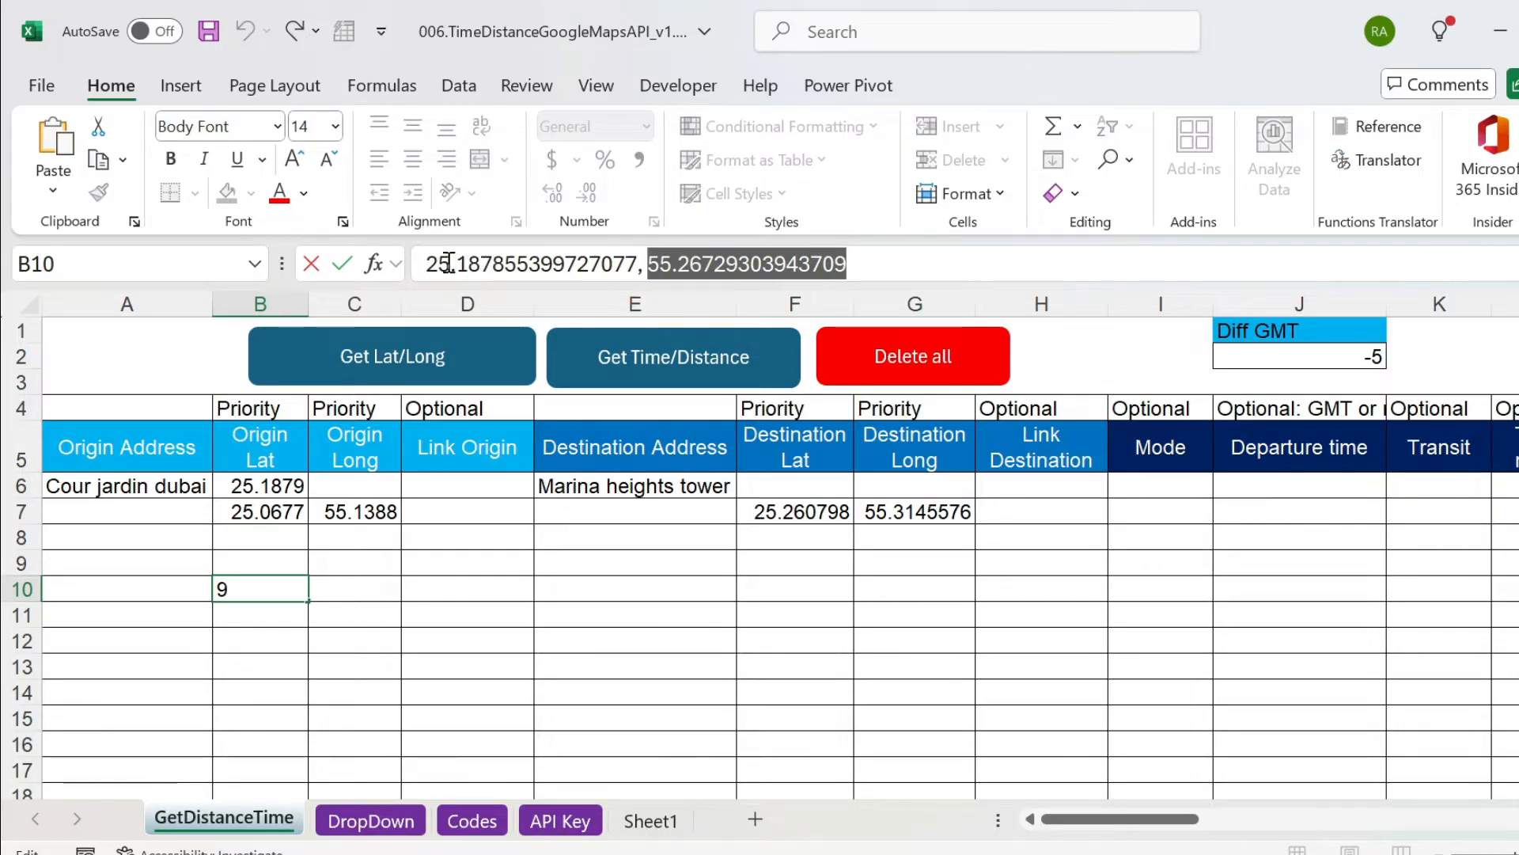
pyautogui.click(352, 484)
pyautogui.click(554, 266)
pyautogui.hotkey('ctrl', 'v')
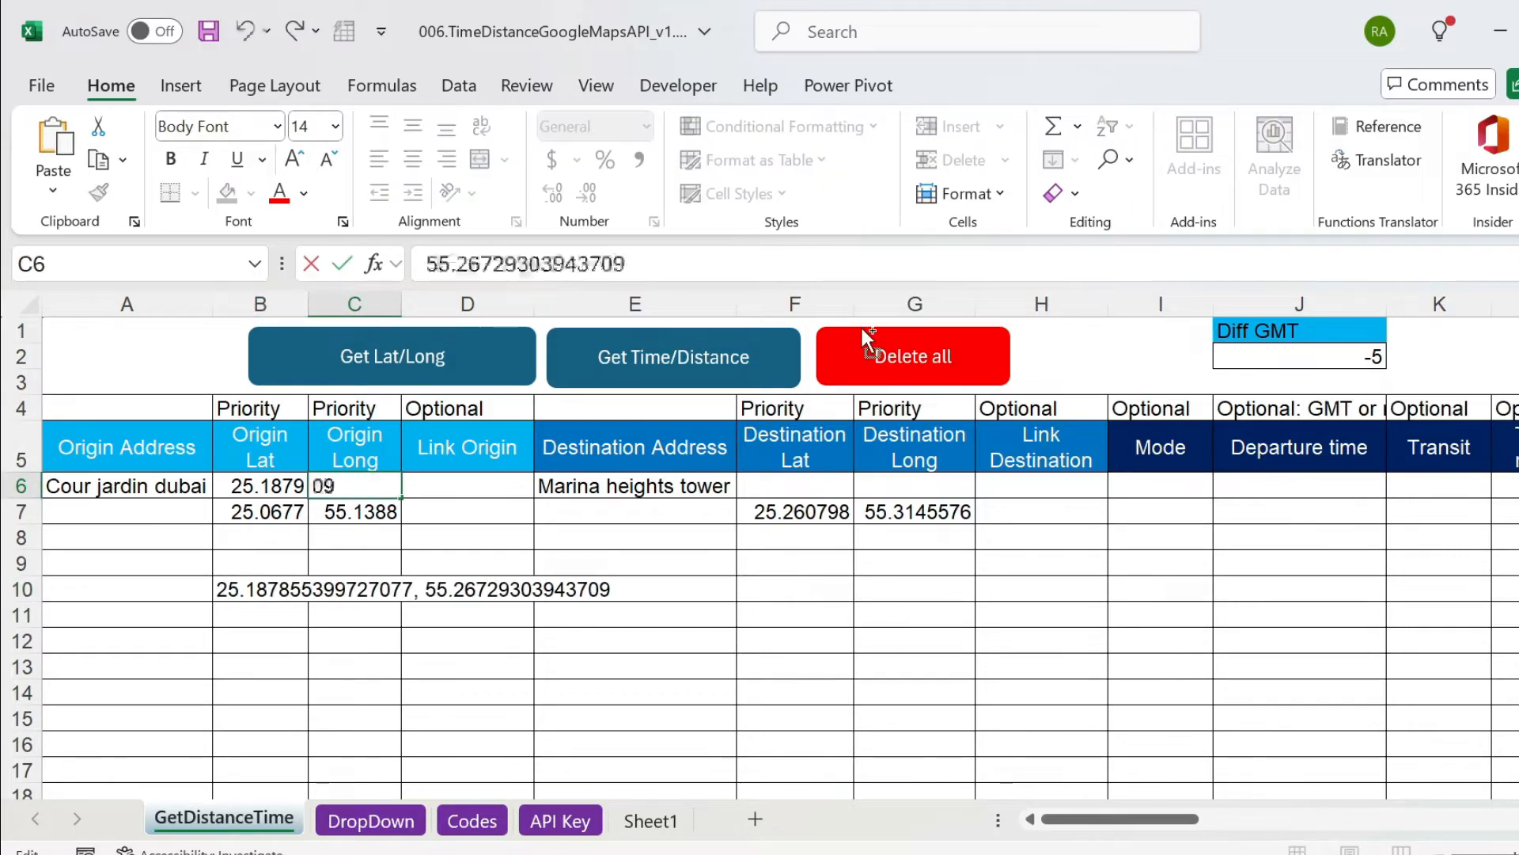
pyautogui.press('Return')
# Clear the temporary coordinate pair from cells B10:C10.
pyautogui.press('Down')
pyautogui.press('Down')
pyautogui.press('Down')
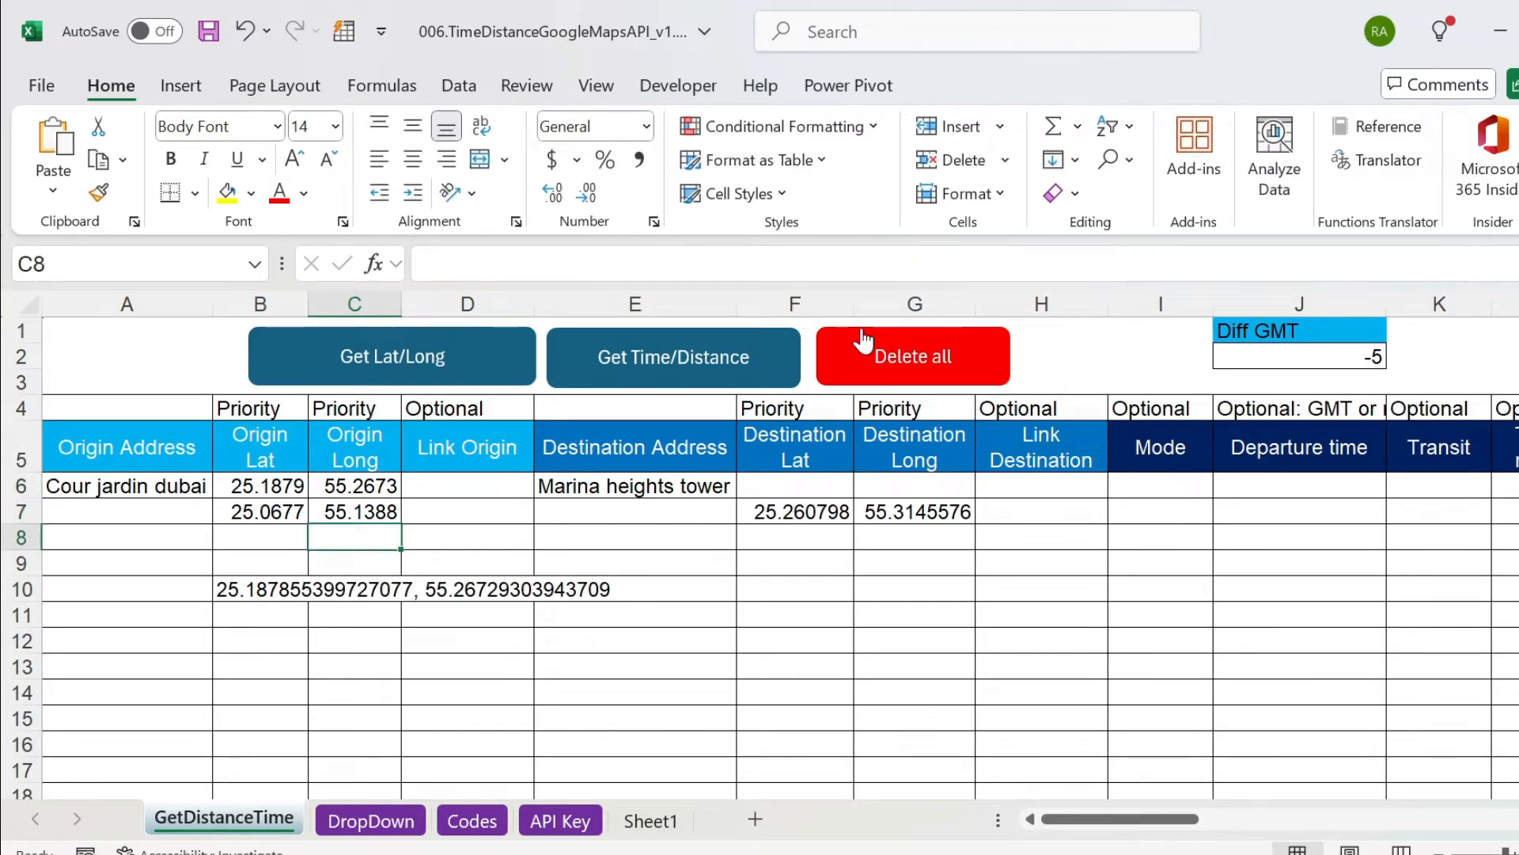
pyautogui.press('Left')
pyautogui.hotkey('shift', 'Right')
pyautogui.press('Delete')
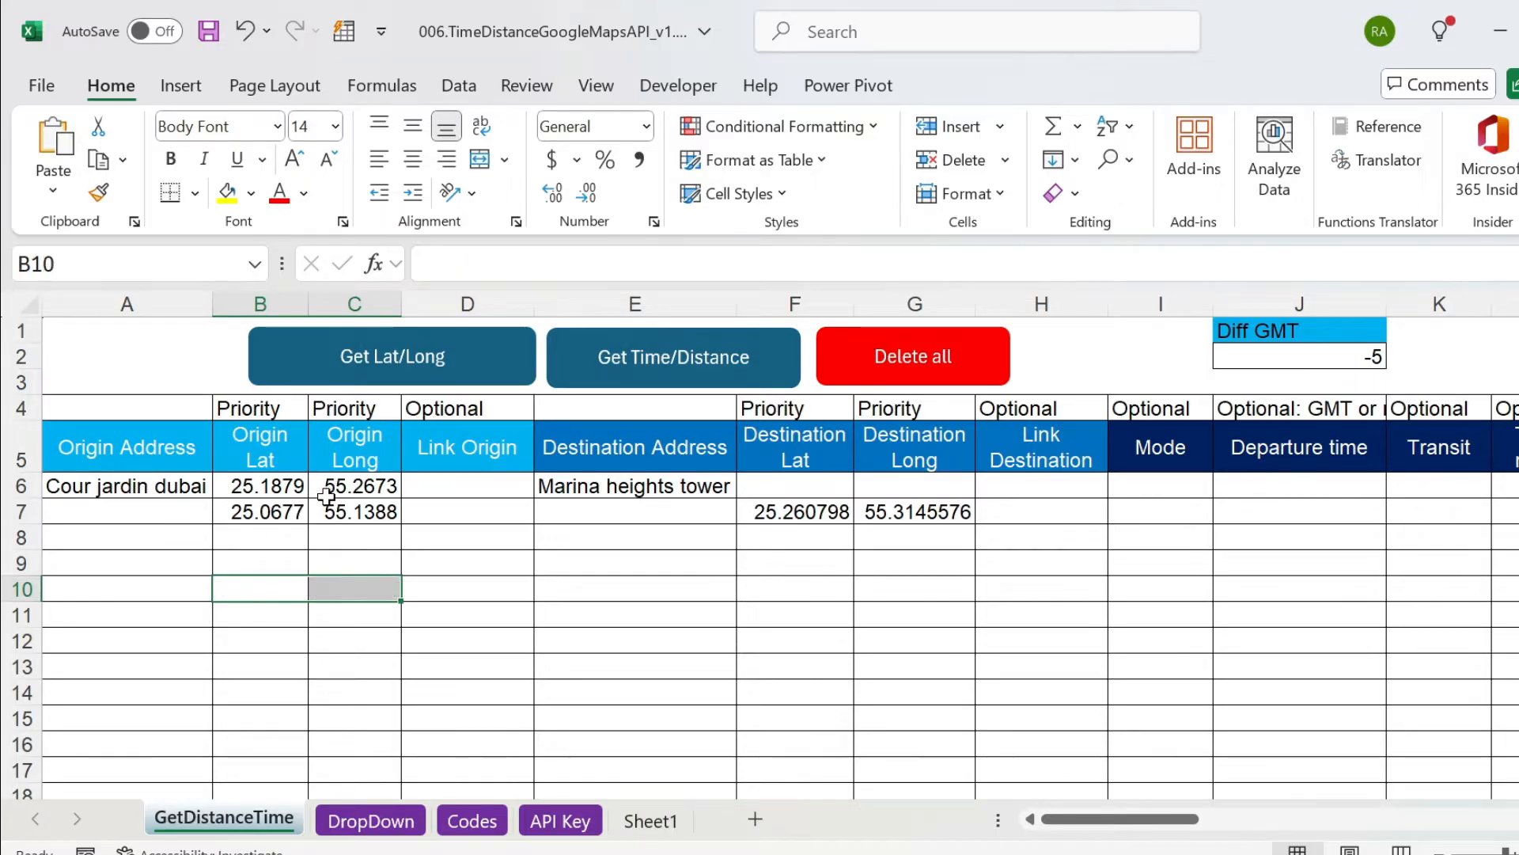
# Check the row 6 origin and destination addresses against those in the Google Maps directions tab of the browser.
pyautogui.click(182, 496)
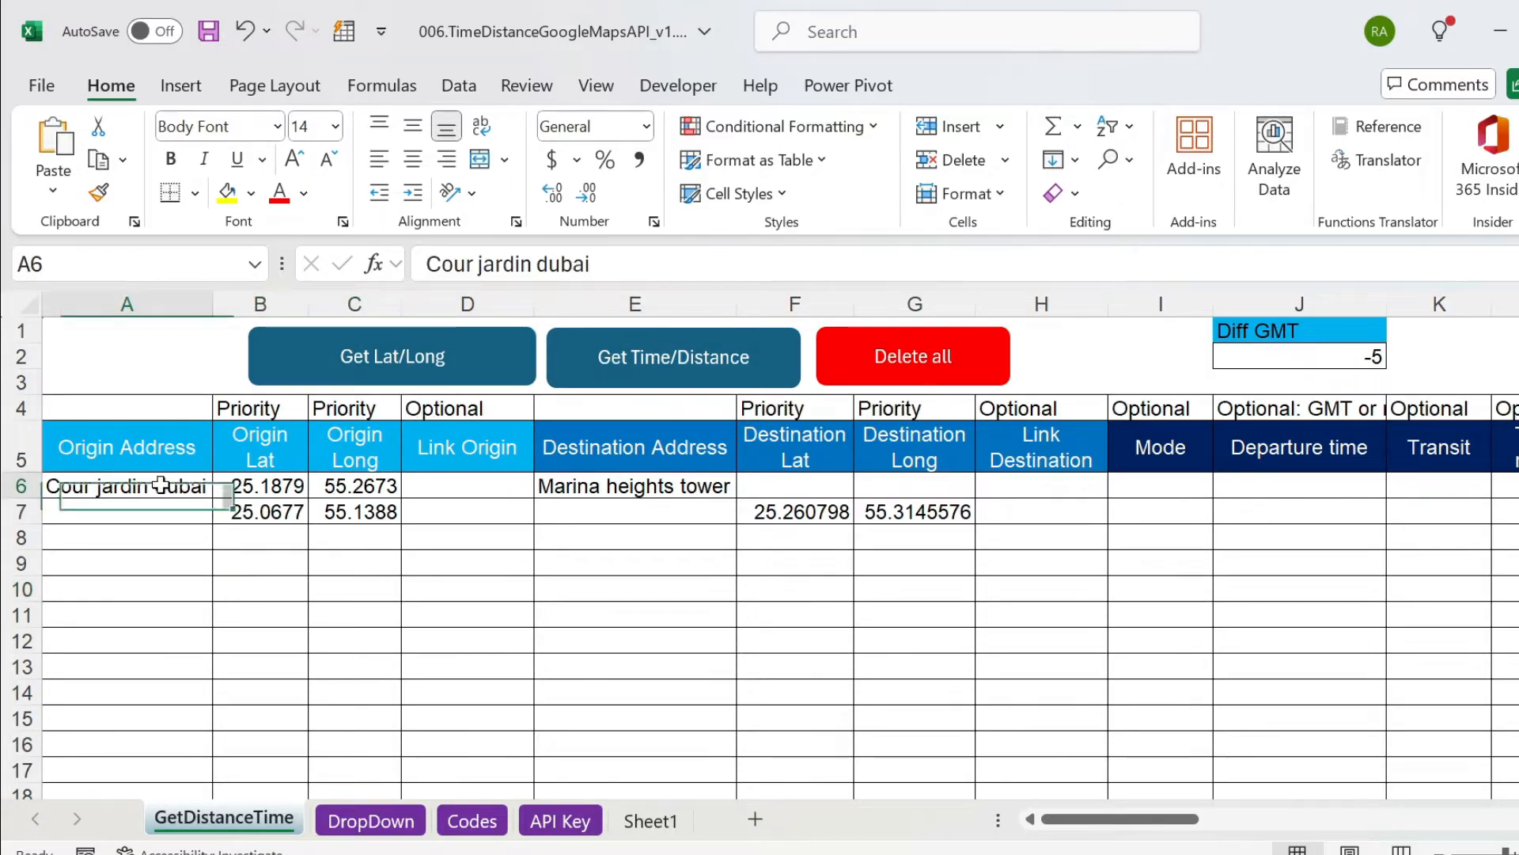
pyautogui.keyDown('ctrl'); pyautogui.click(618, 484); pyautogui.keyUp('ctrl')
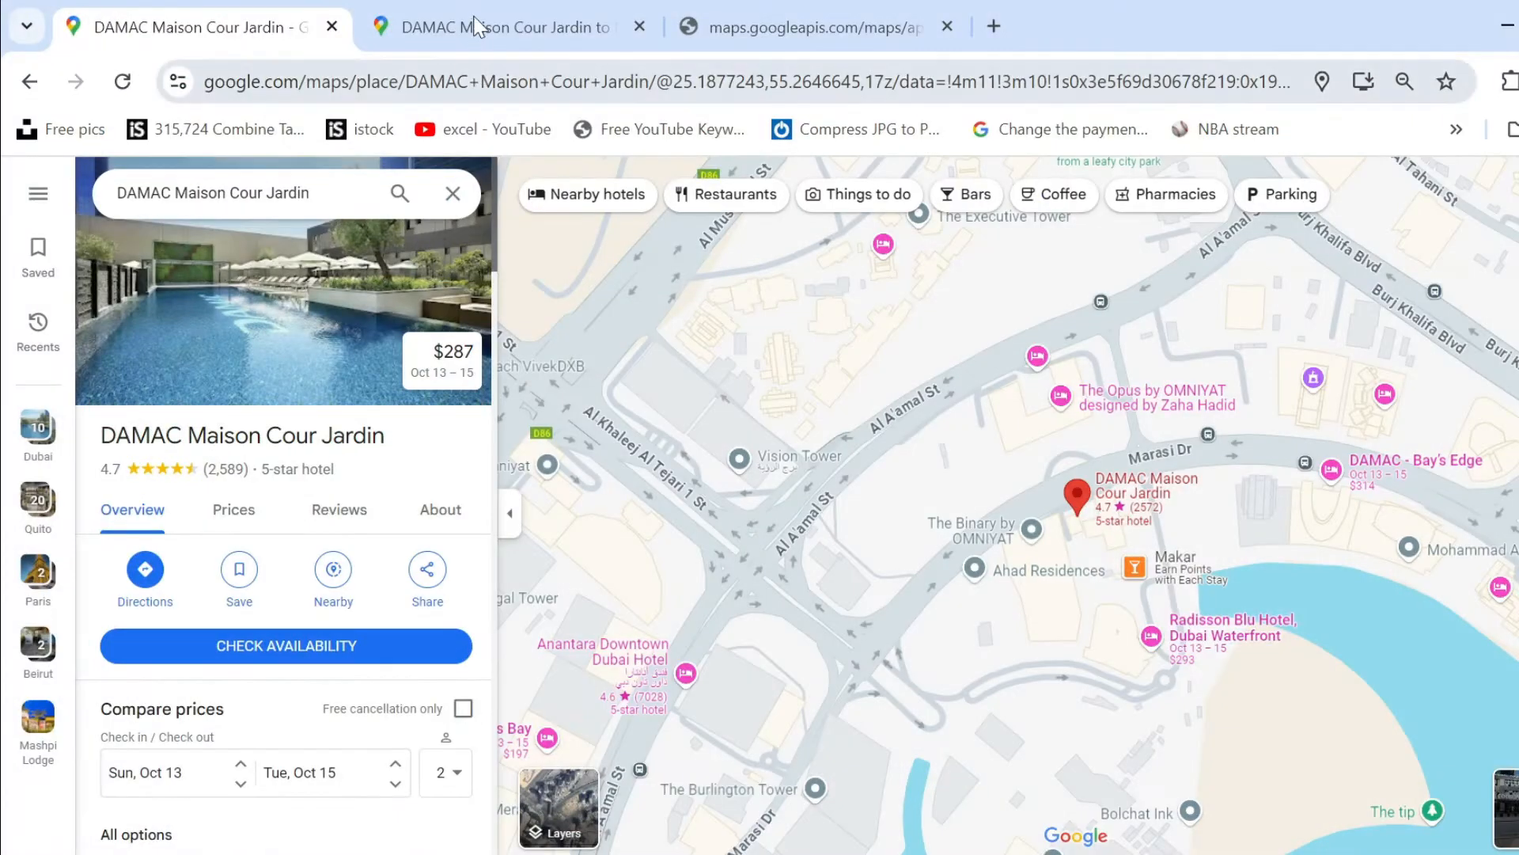
pyautogui.click(475, 27)
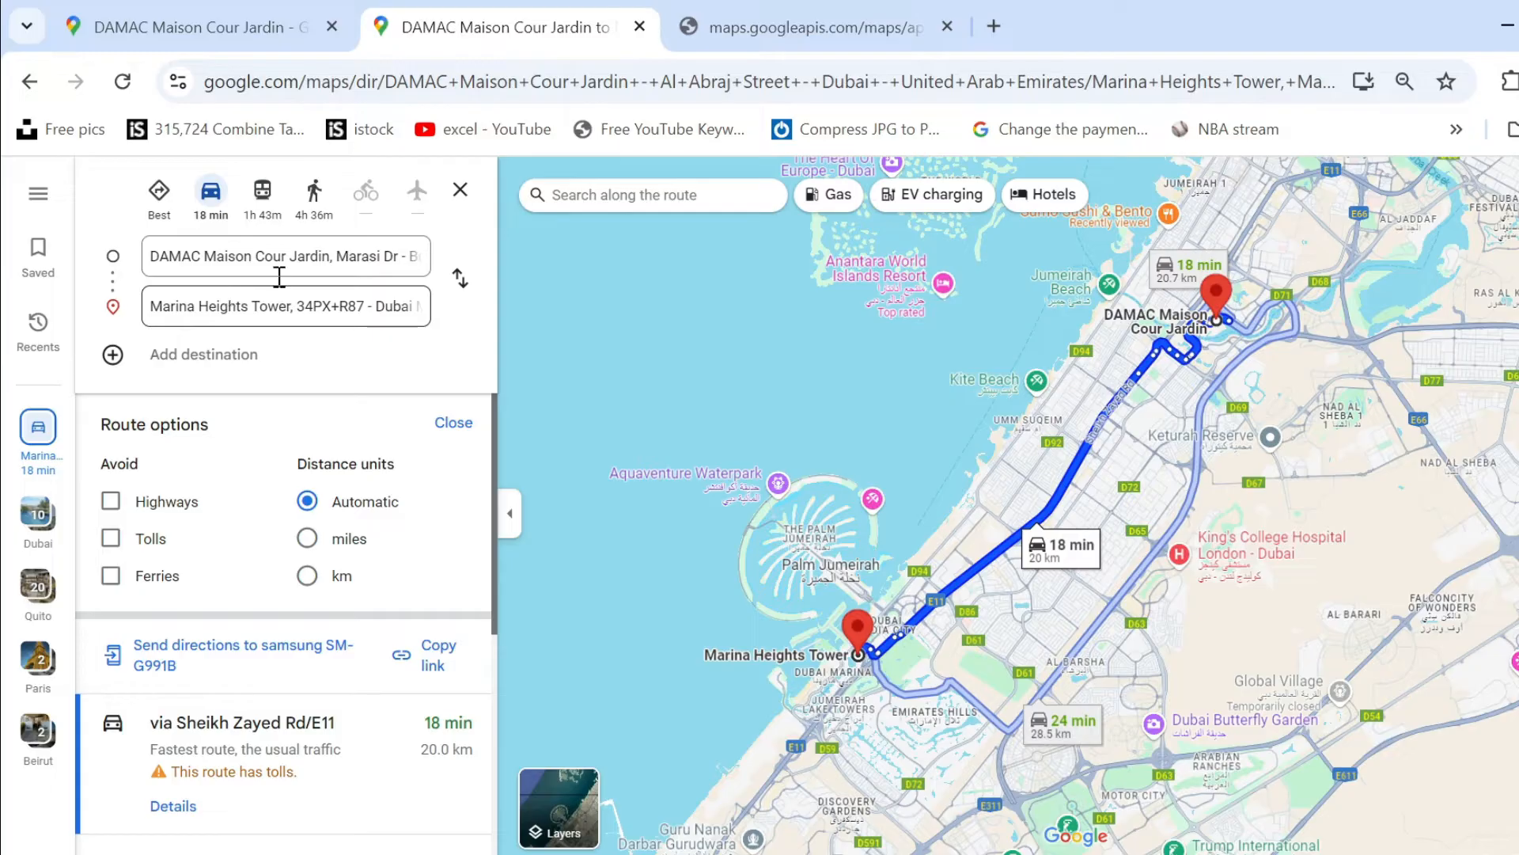
pyautogui.click(261, 255)
pyautogui.click(265, 306)
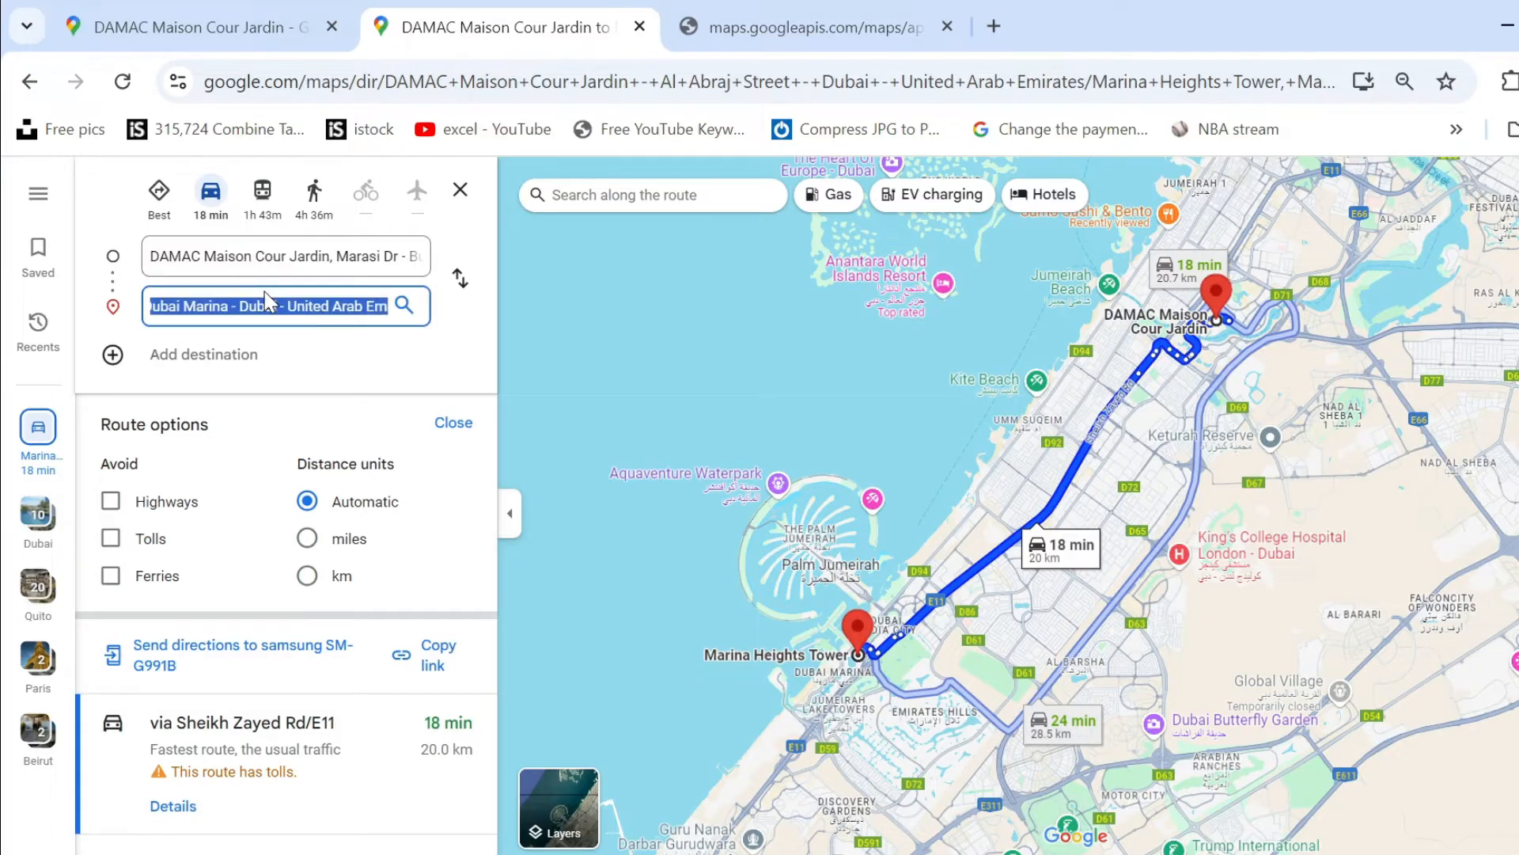
# Compare the driving route's distance and time in Google Maps with the distance and time results in the GetDistanceTime sheet.
pyautogui.click(214, 200)
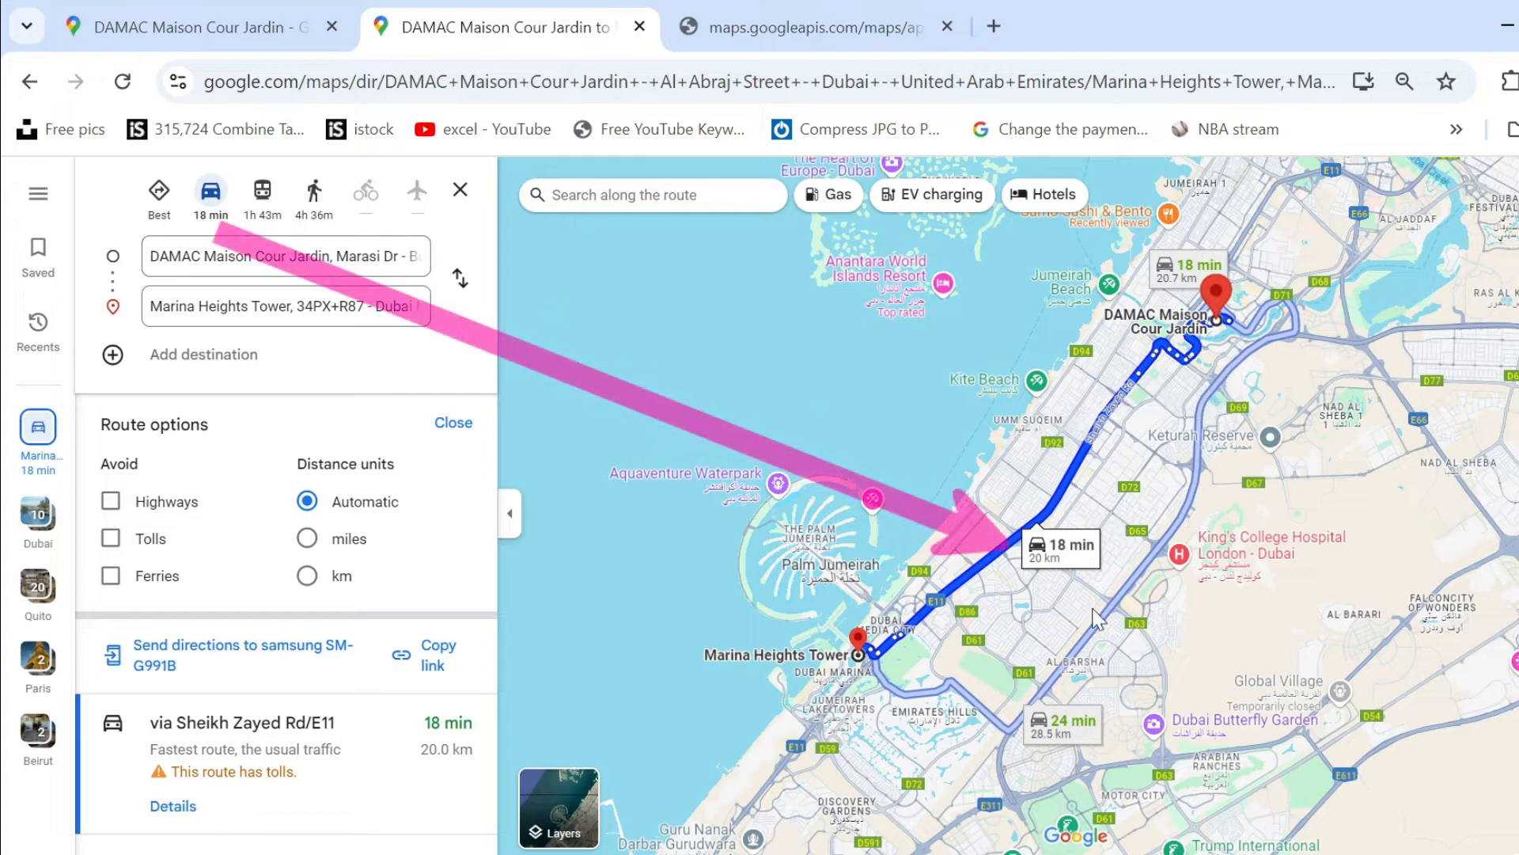
pyautogui.hotkey('alt', 'Tab')
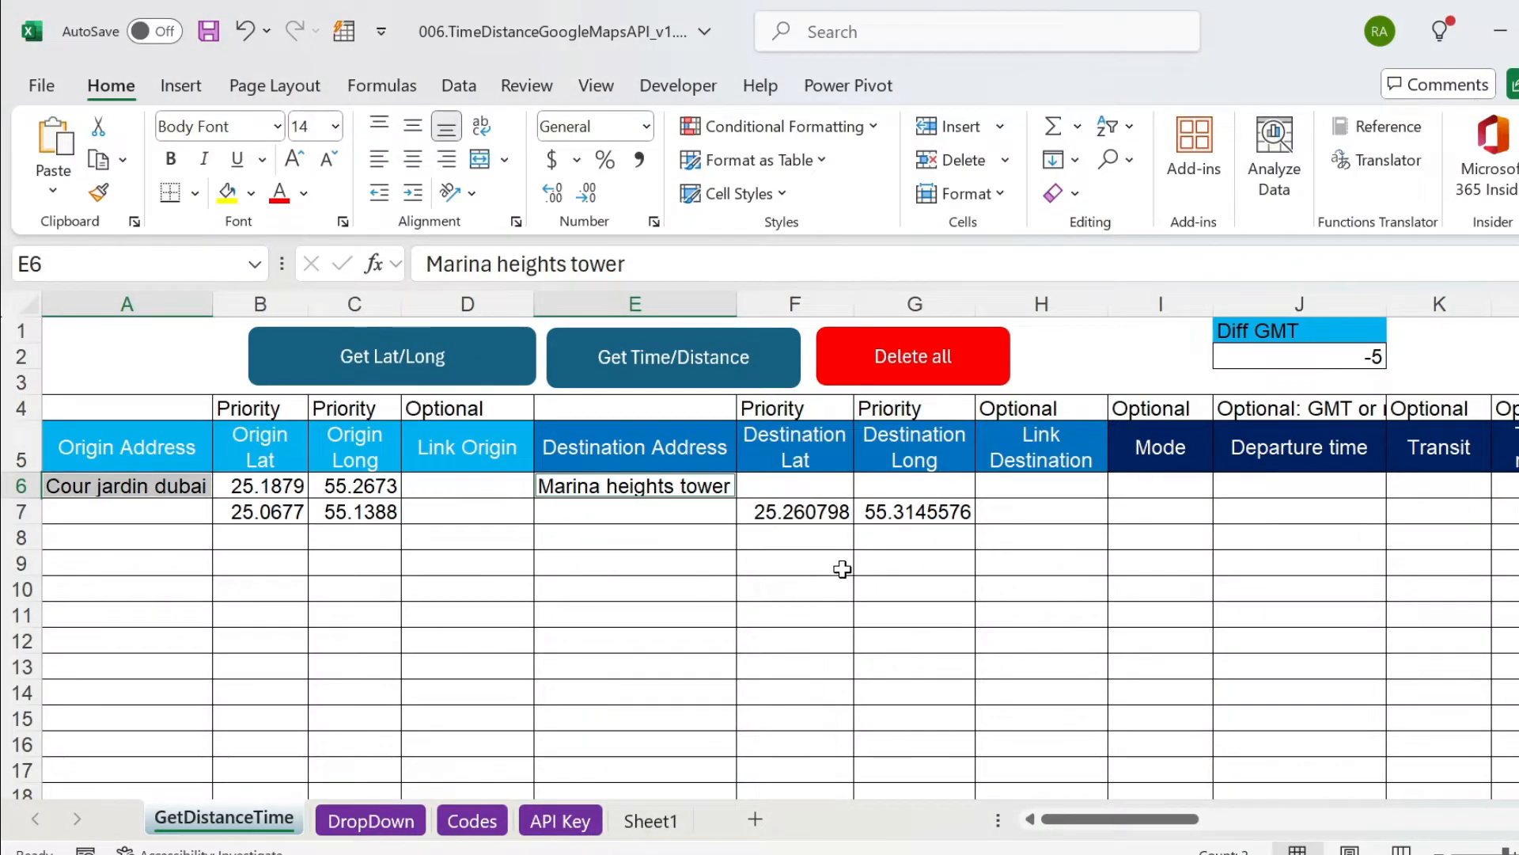
pyautogui.hotkey('ctrl', 'Right')
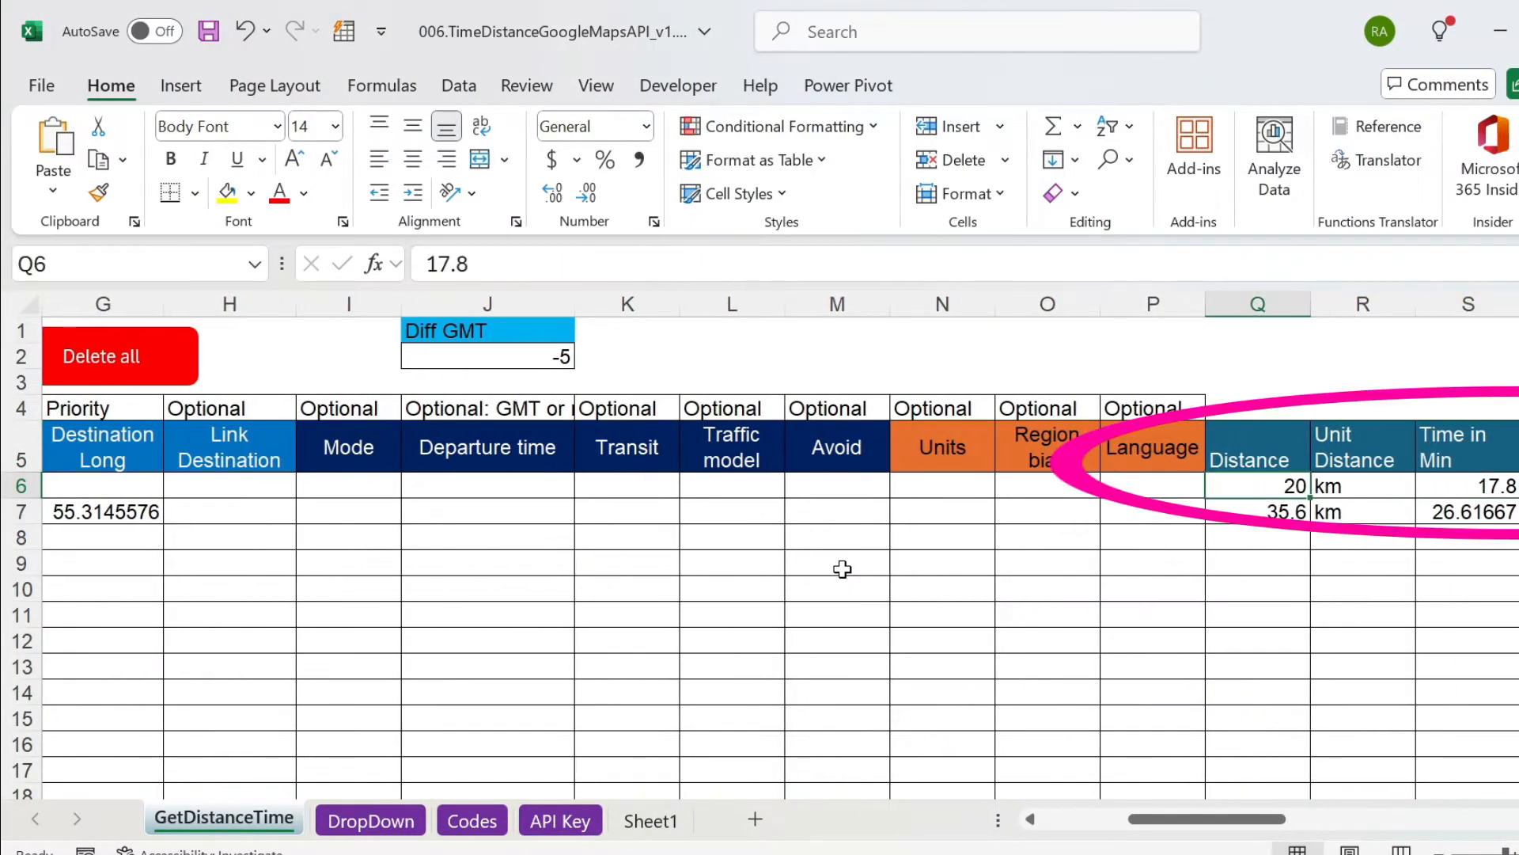
pyautogui.press('Right')
pyautogui.press('Right')
pyautogui.press('Home')
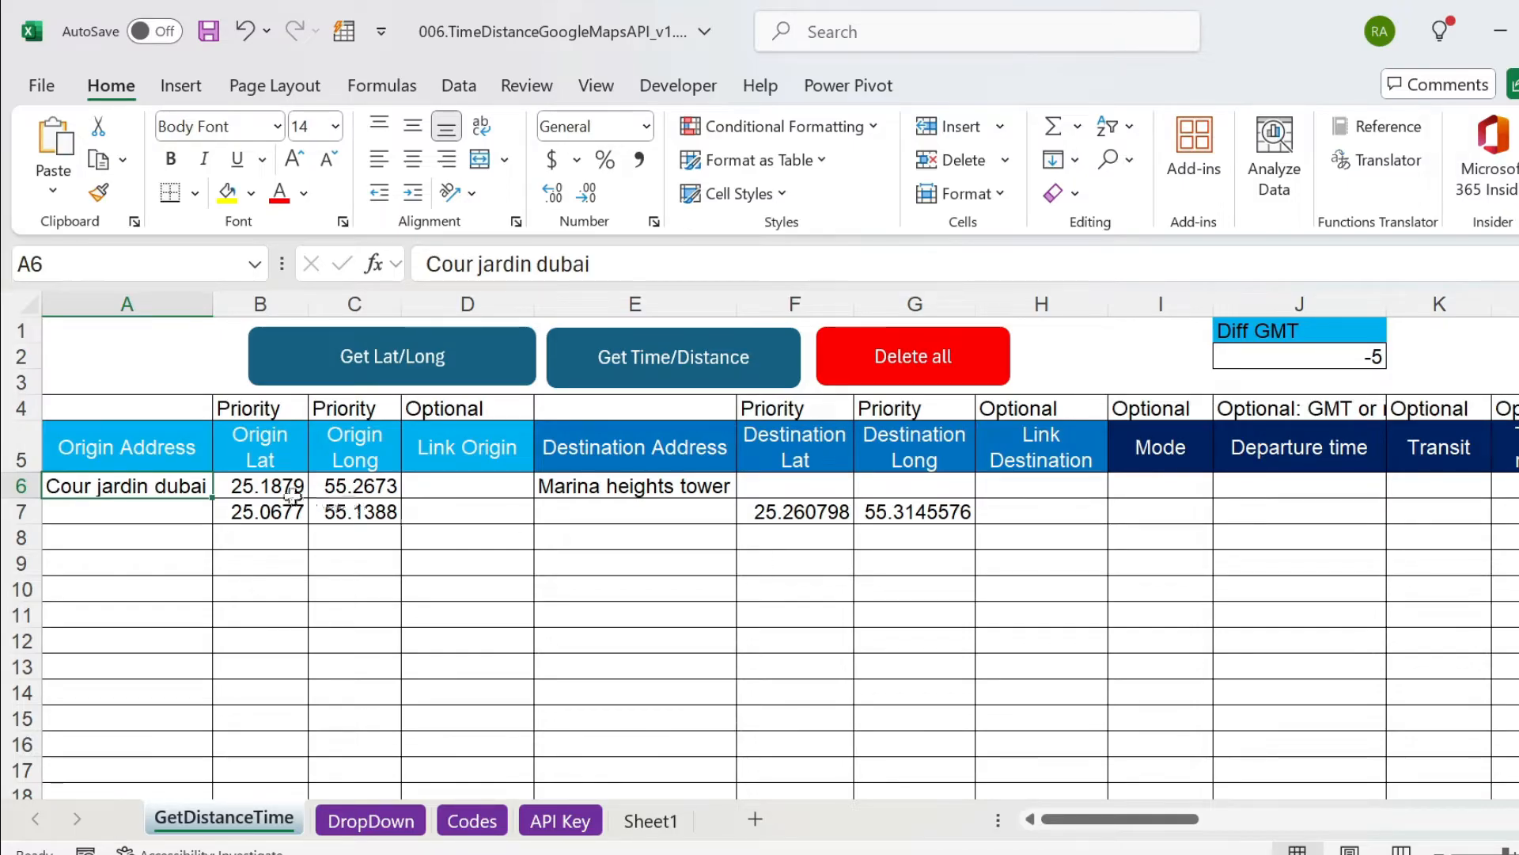
# Clear the origin latitude and longitude in row 6, and review the address cells of row 6 and the coordinate cells of row 7.
pyautogui.moveTo(289, 490); pyautogui.dragTo(356, 487)
pyautogui.press('Delete')
pyautogui.click(131, 485)
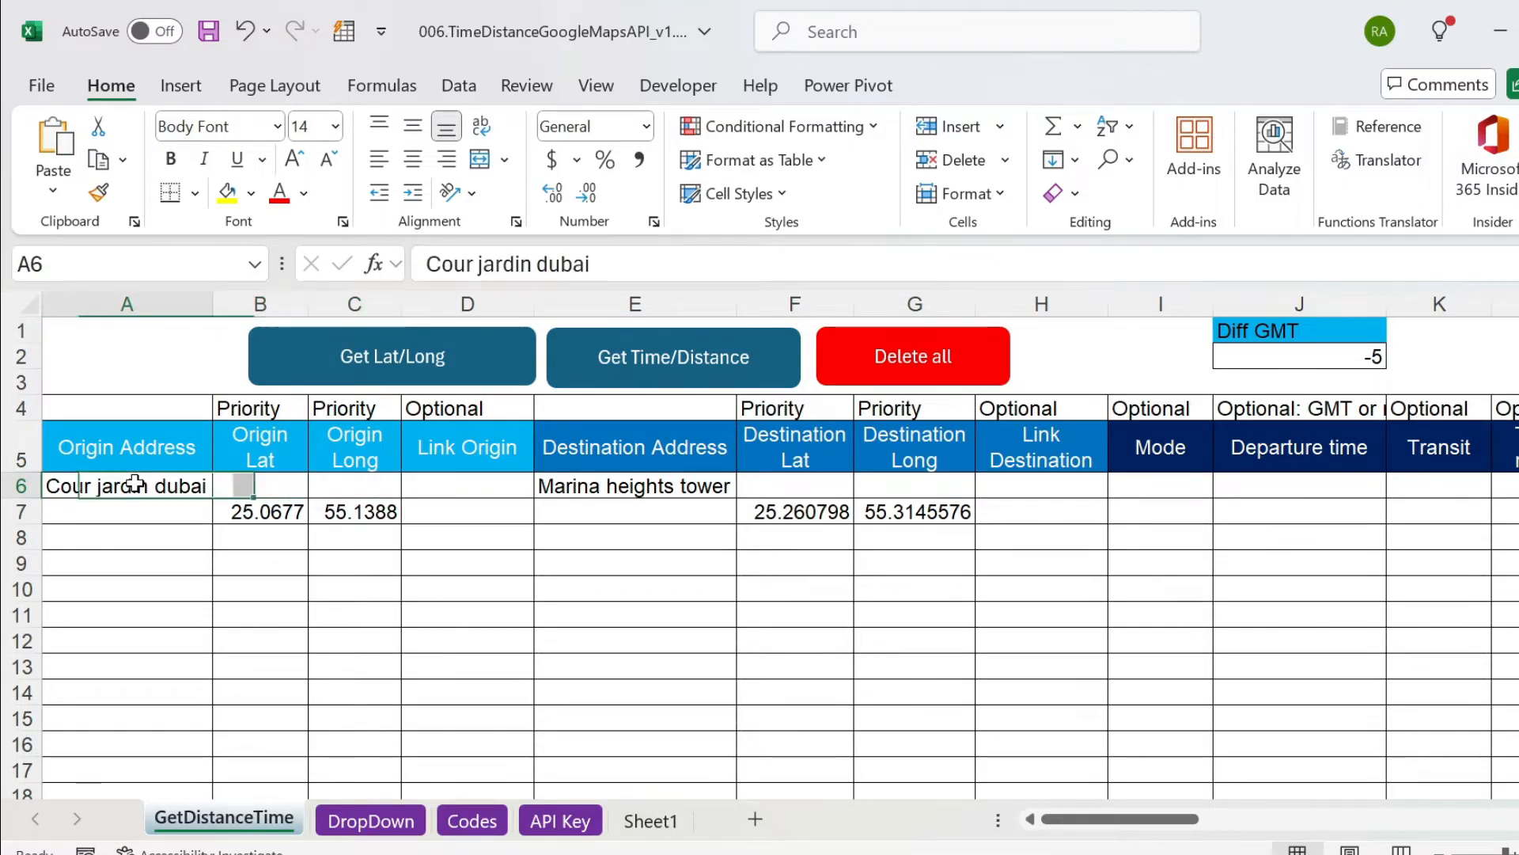
pyautogui.keyDown('ctrl'); pyautogui.click(566, 483); pyautogui.keyUp('ctrl')
pyautogui.moveTo(243, 510); pyautogui.dragTo(339, 510)
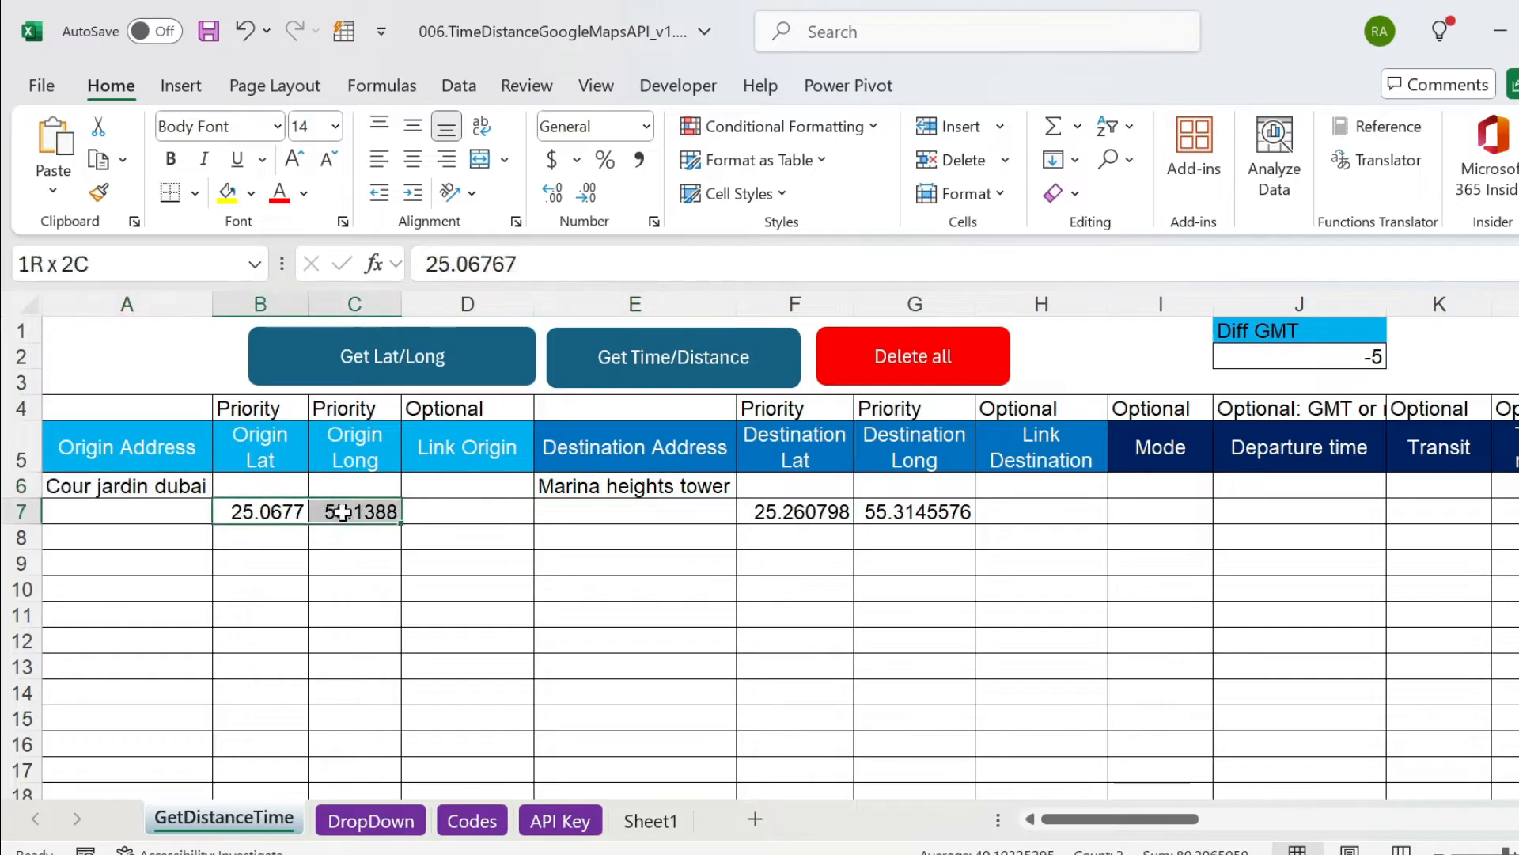
pyautogui.moveTo(759, 512); pyautogui.dragTo(907, 523)
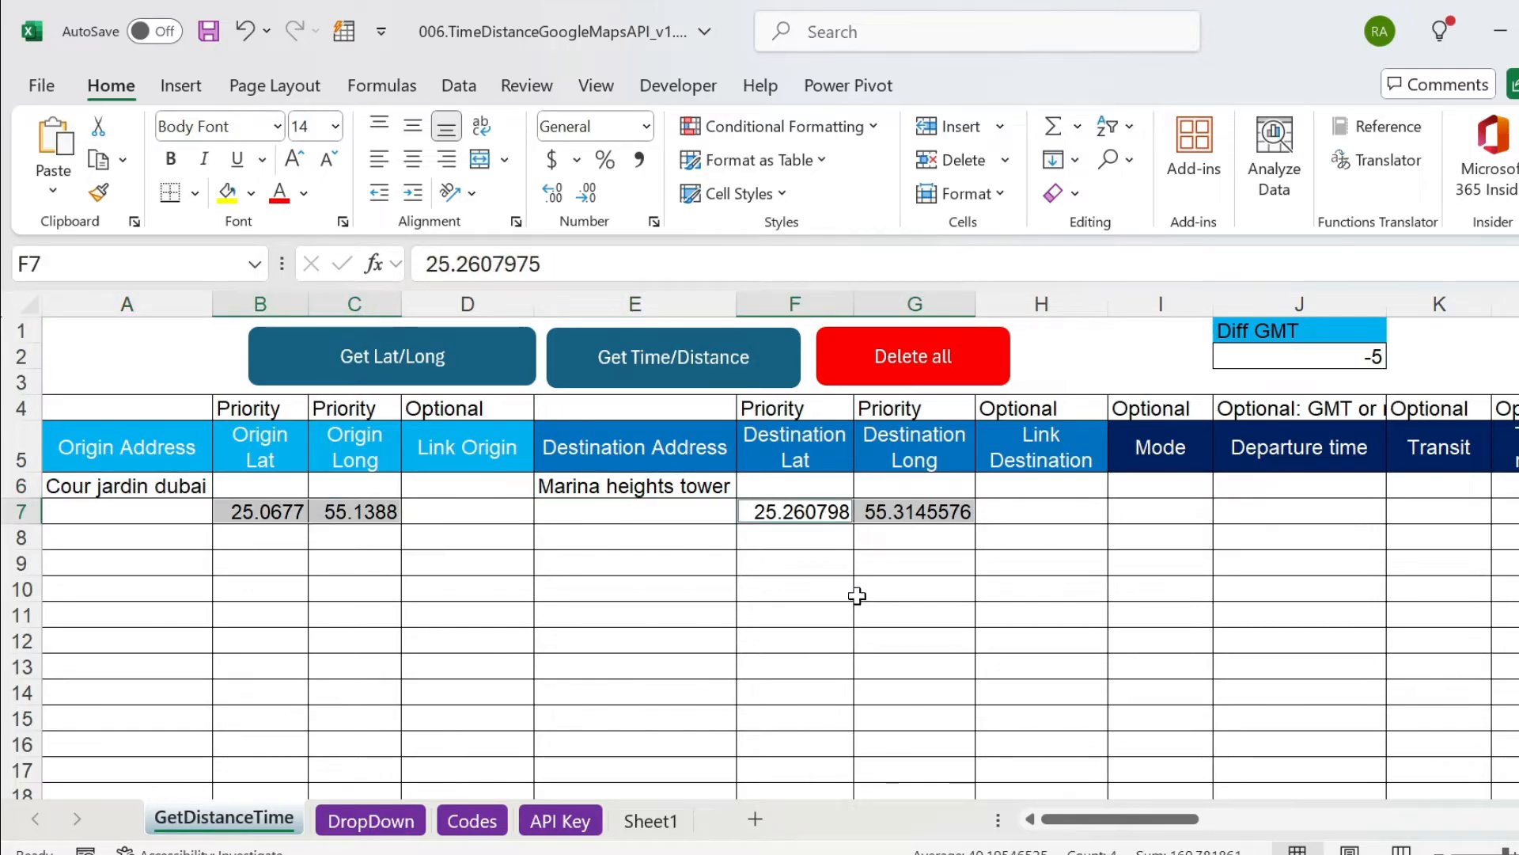
# Fill the origin side of row 8 by copying the address from A6 and the coordinates from B7:C7.
pyautogui.click(119, 488)
pyautogui.hotkey('ctrl', 'c')
pyautogui.click(125, 537)
pyautogui.hotkey('ctrl', 'v')
pyautogui.moveTo(252, 511); pyautogui.dragTo(342, 511)
pyautogui.hotkey('ctrl', 'c')
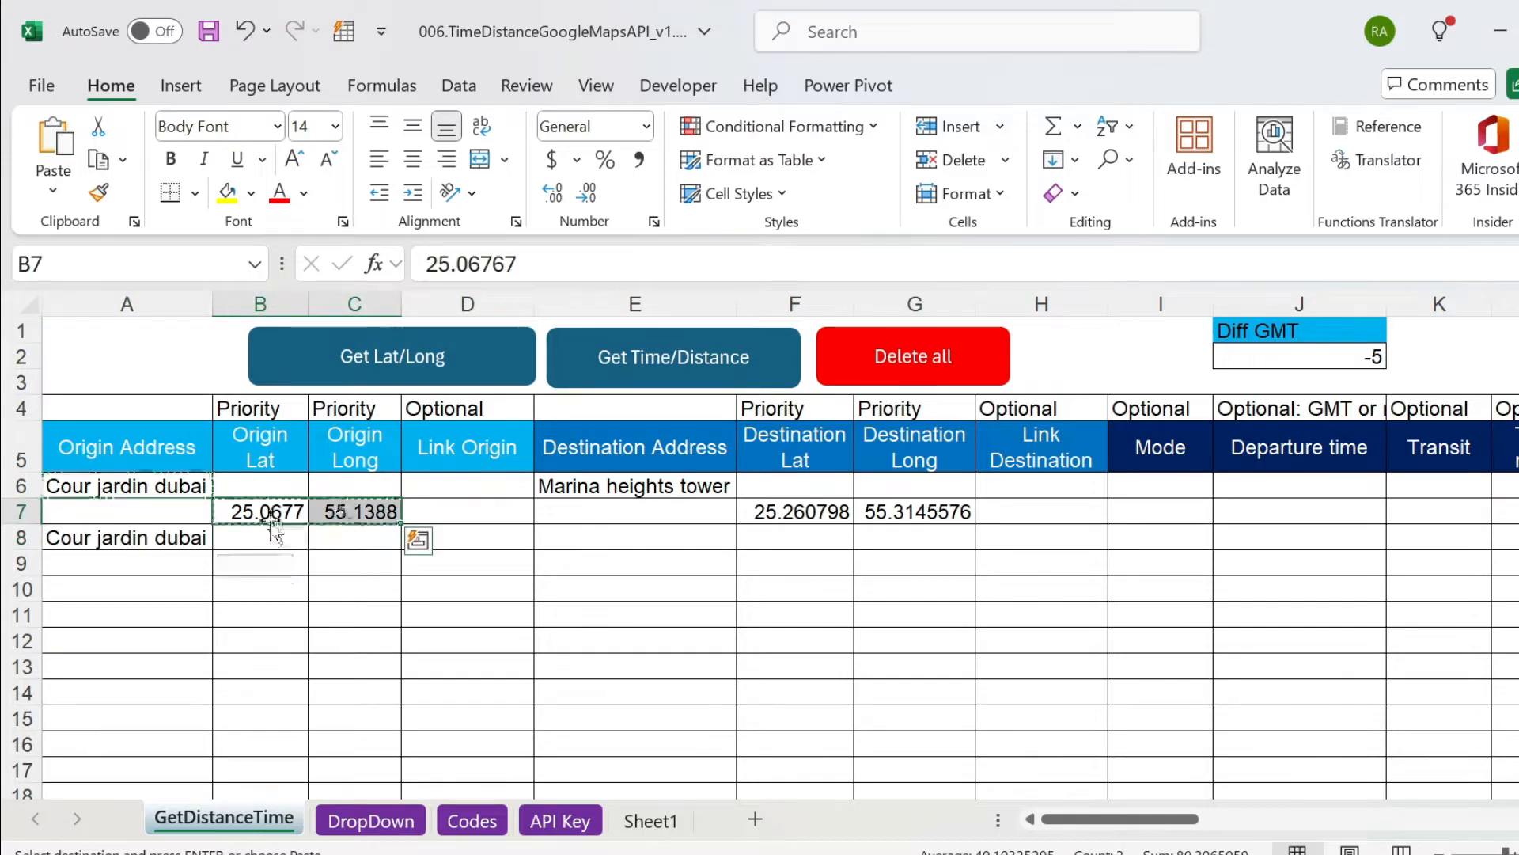
pyautogui.click(414, 536)
pyautogui.click(261, 537)
pyautogui.hotkey('ctrl', 'v')
# Fill the destination side of row 8 by copying the address from E6 and the coordinates from F7:G7.
pyautogui.click(685, 496)
pyautogui.hotkey('ctrl', 'c')
pyautogui.click(665, 536)
pyautogui.hotkey('ctrl', 'v')
pyautogui.click(823, 514)
pyautogui.moveTo(823, 518); pyautogui.dragTo(875, 512)
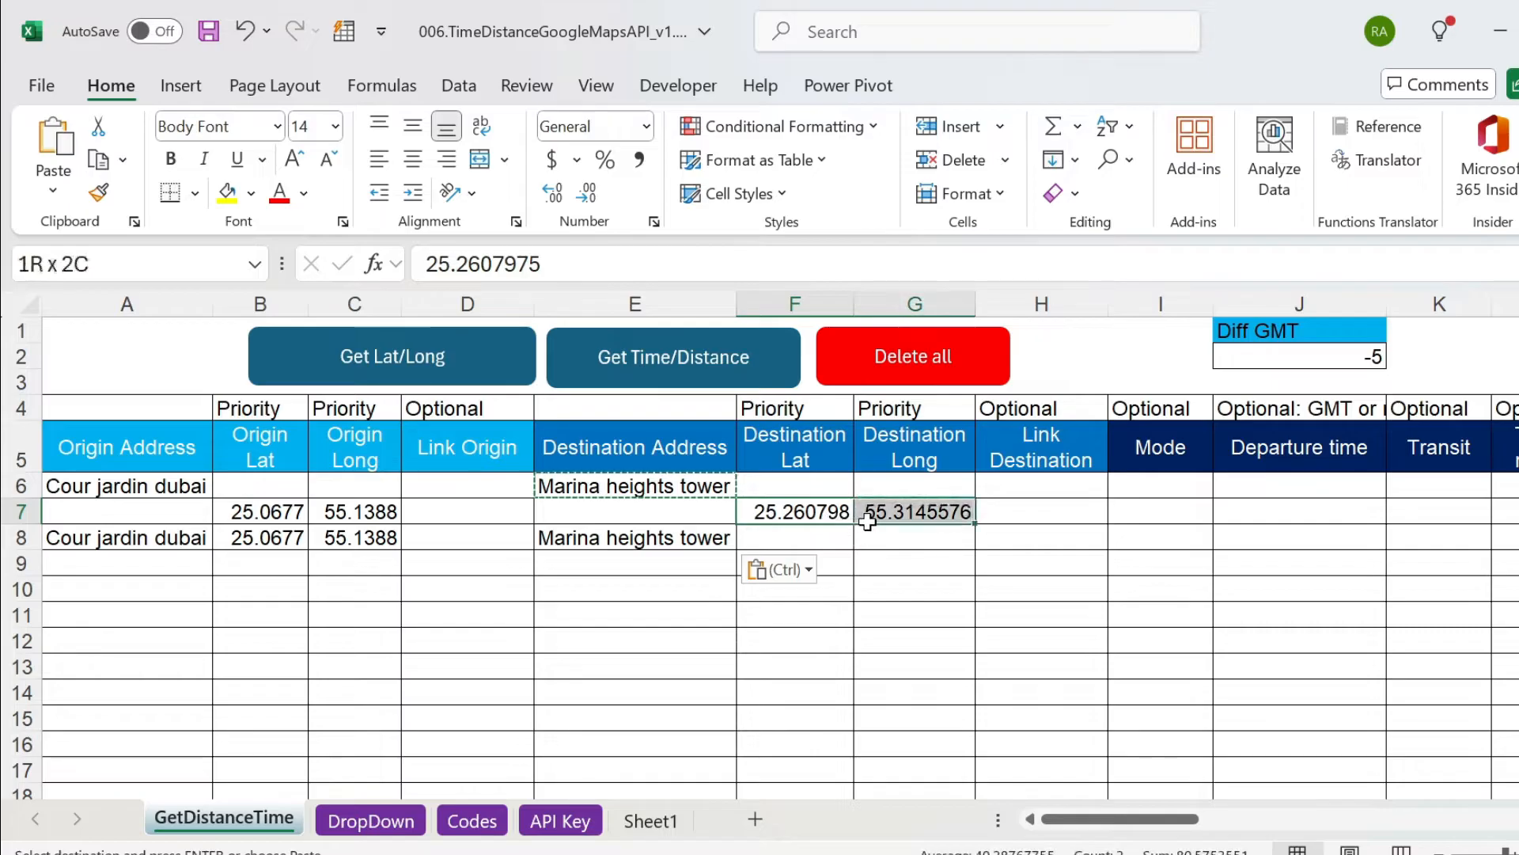
pyautogui.hotkey('ctrl', 'c')
pyautogui.click(820, 535)
pyautogui.hotkey('ctrl', 'v')
pyautogui.click(836, 565)
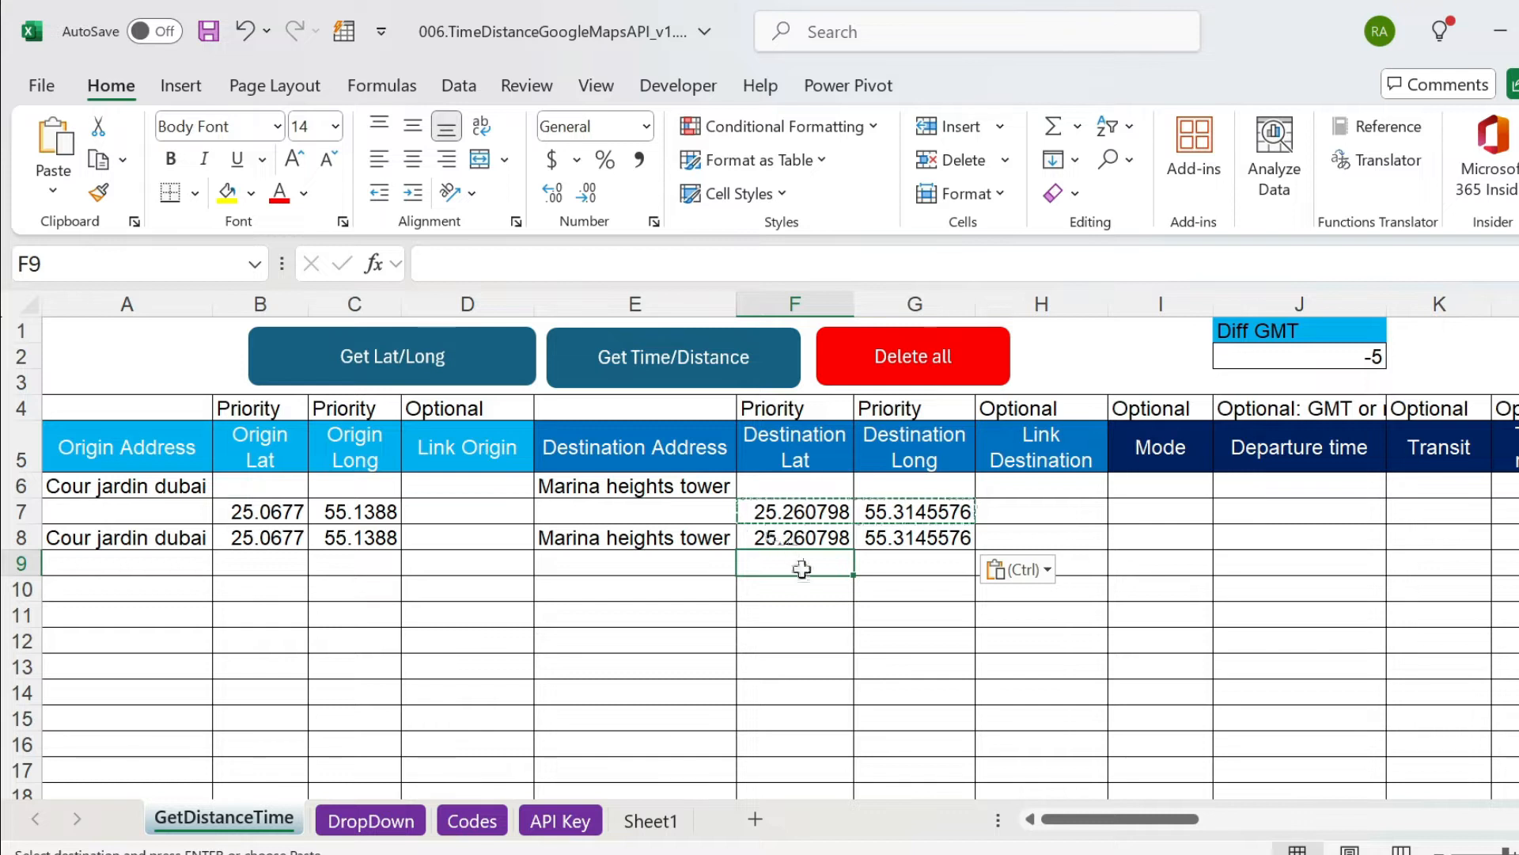
# Examine which origin and destination coordinates and addresses row 8 contains, compared with the address in row 6.
pyautogui.moveTo(828, 530); pyautogui.dragTo(959, 539)
pyautogui.press('ctrl')
pyautogui.press('Escape')
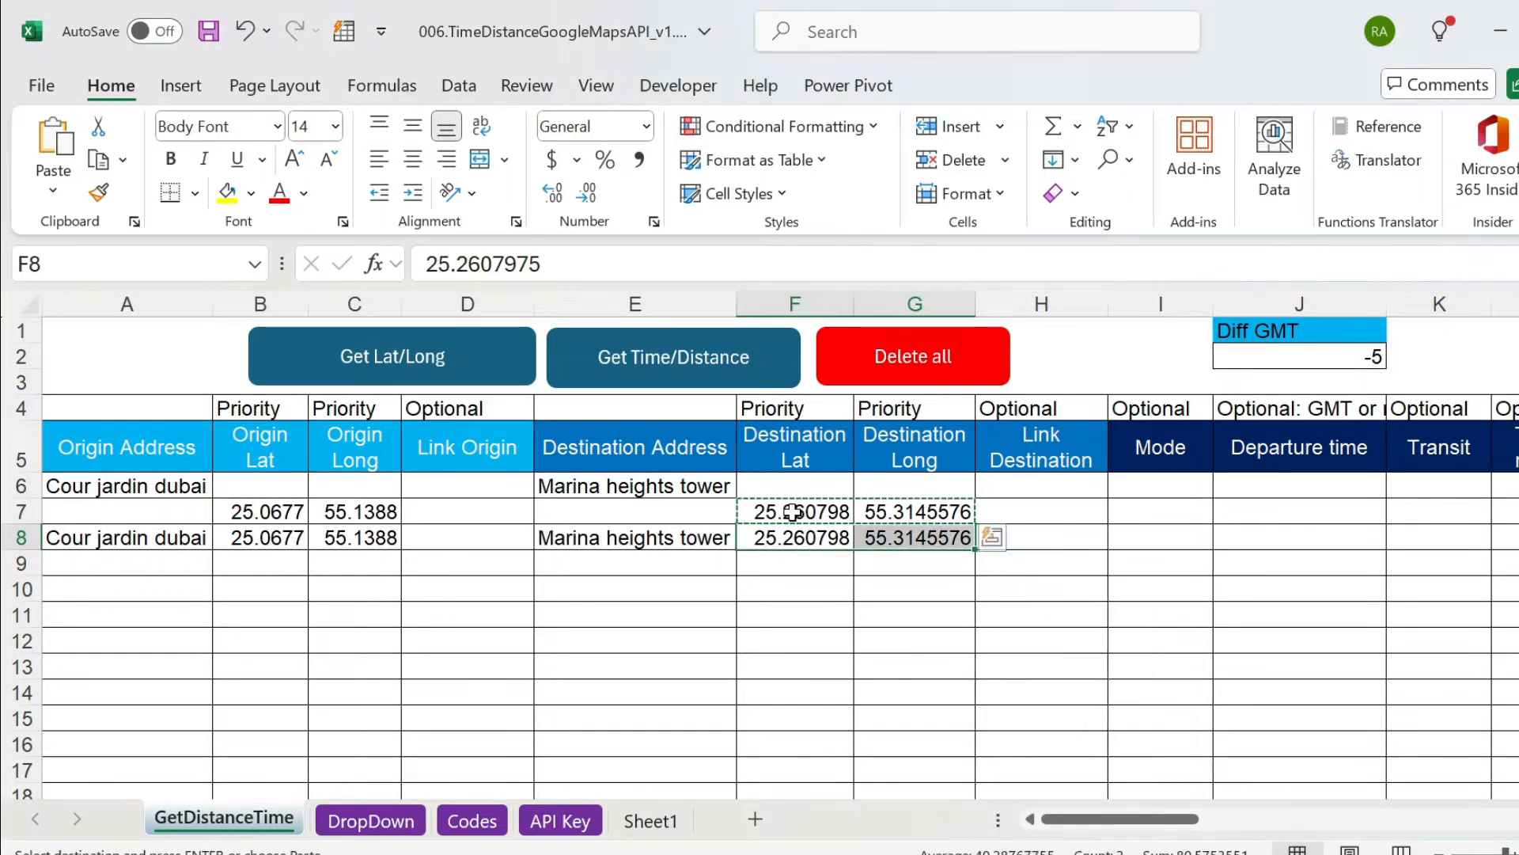
pyautogui.moveTo(261, 536); pyautogui.dragTo(342, 541)
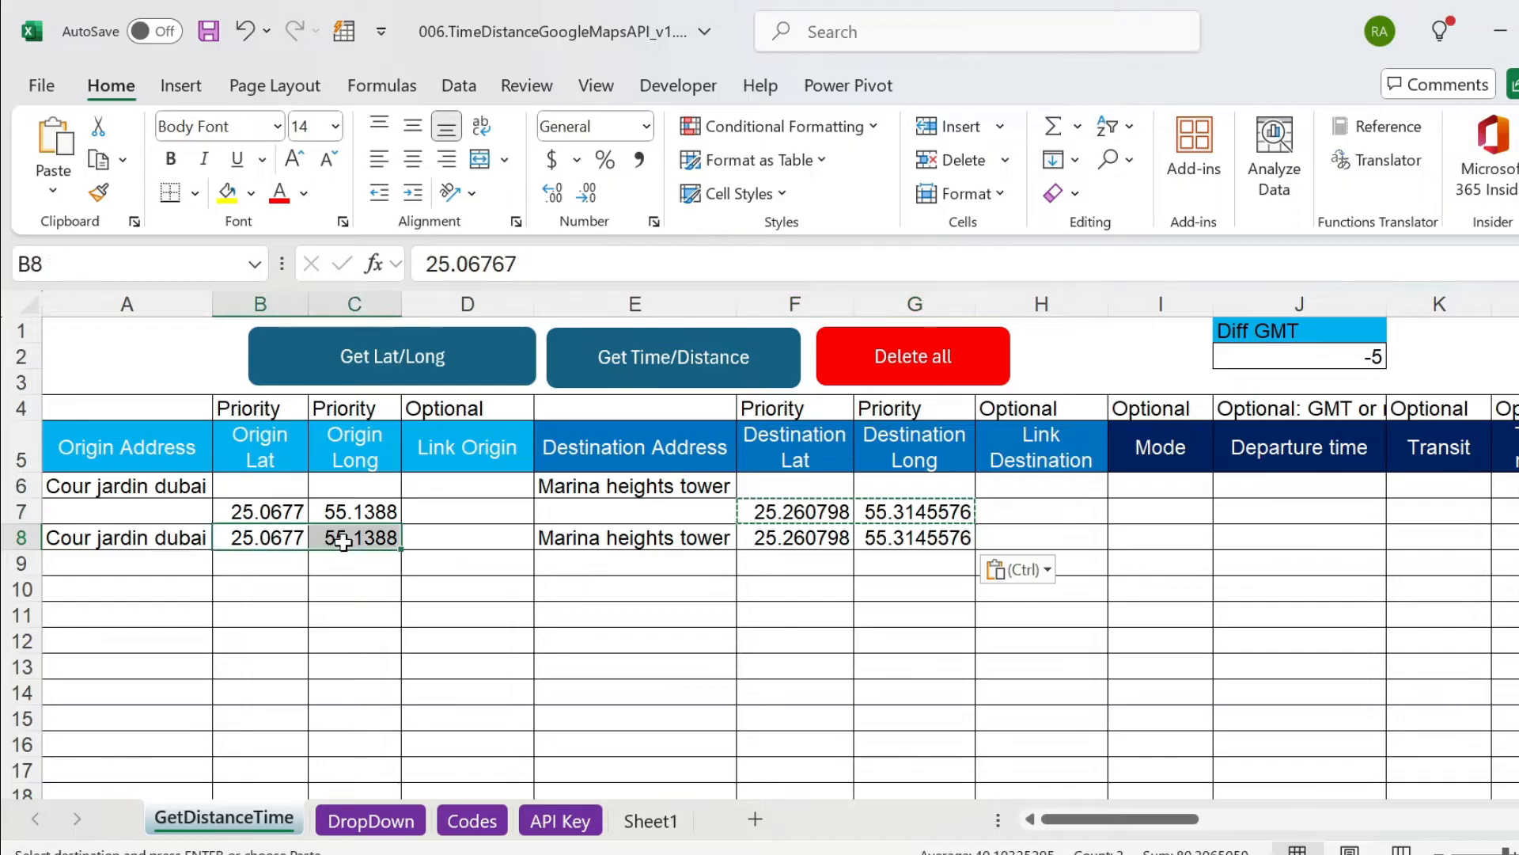
pyautogui.click(74, 535)
pyautogui.keyDown('ctrl'); pyautogui.click(584, 537); pyautogui.keyUp('ctrl')
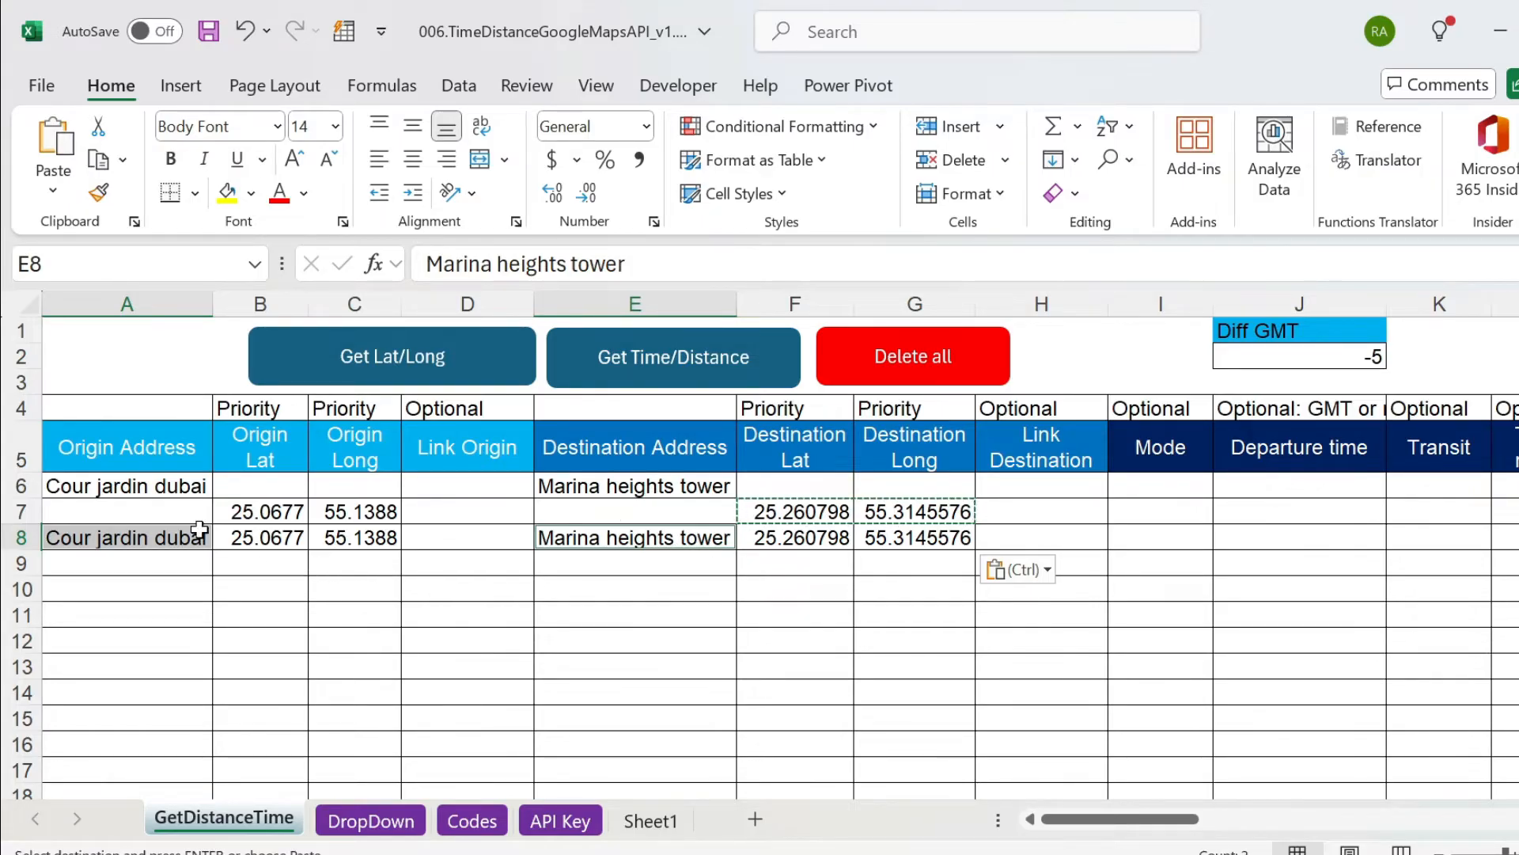
pyautogui.click(183, 489)
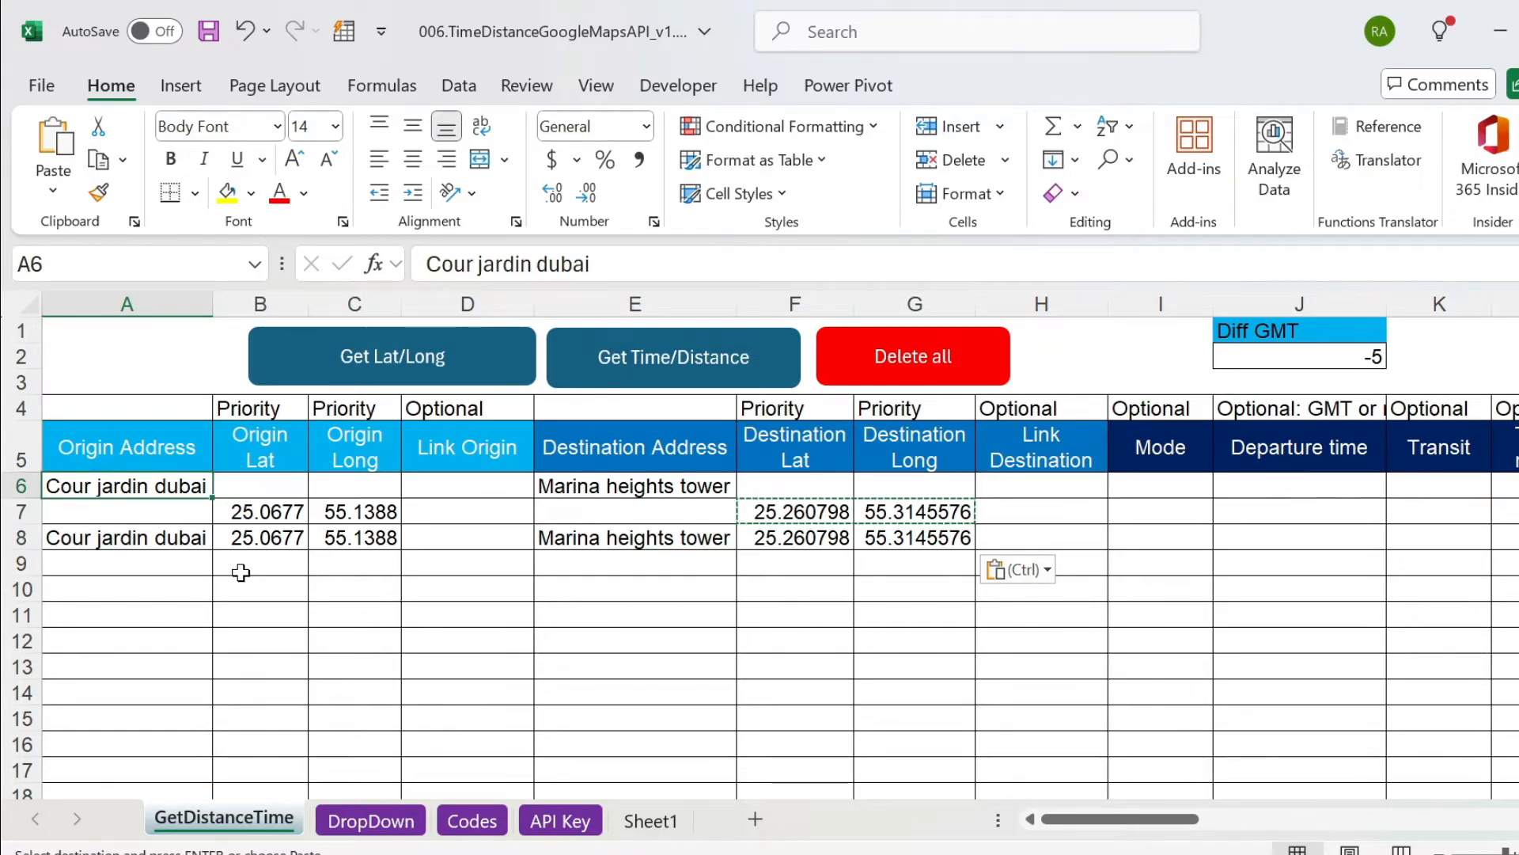
# Copy the origin address Cour jardin dubai from A8 into A9.
pyautogui.click(129, 538)
pyautogui.hotkey('ctrl', 'c')
pyautogui.click(130, 562)
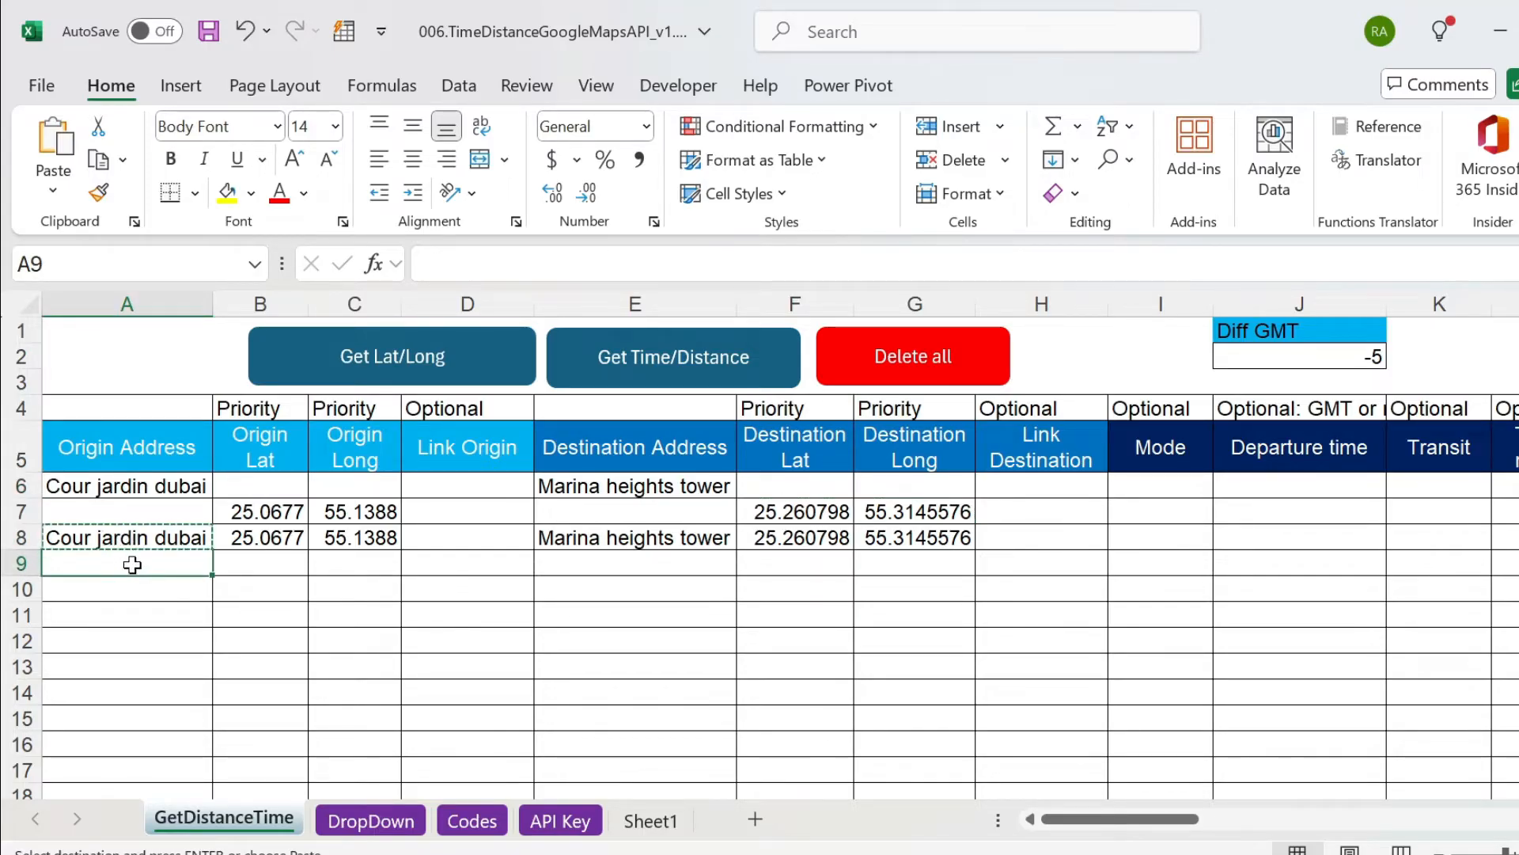
pyautogui.hotkey('ctrl', 'v')
pyautogui.moveTo(269, 564); pyautogui.dragTo(334, 565)
pyautogui.click(356, 537)
pyautogui.hotkey('ctrl', 'c')
pyautogui.click(342, 564)
pyautogui.hotkey('ctrl', 'v')
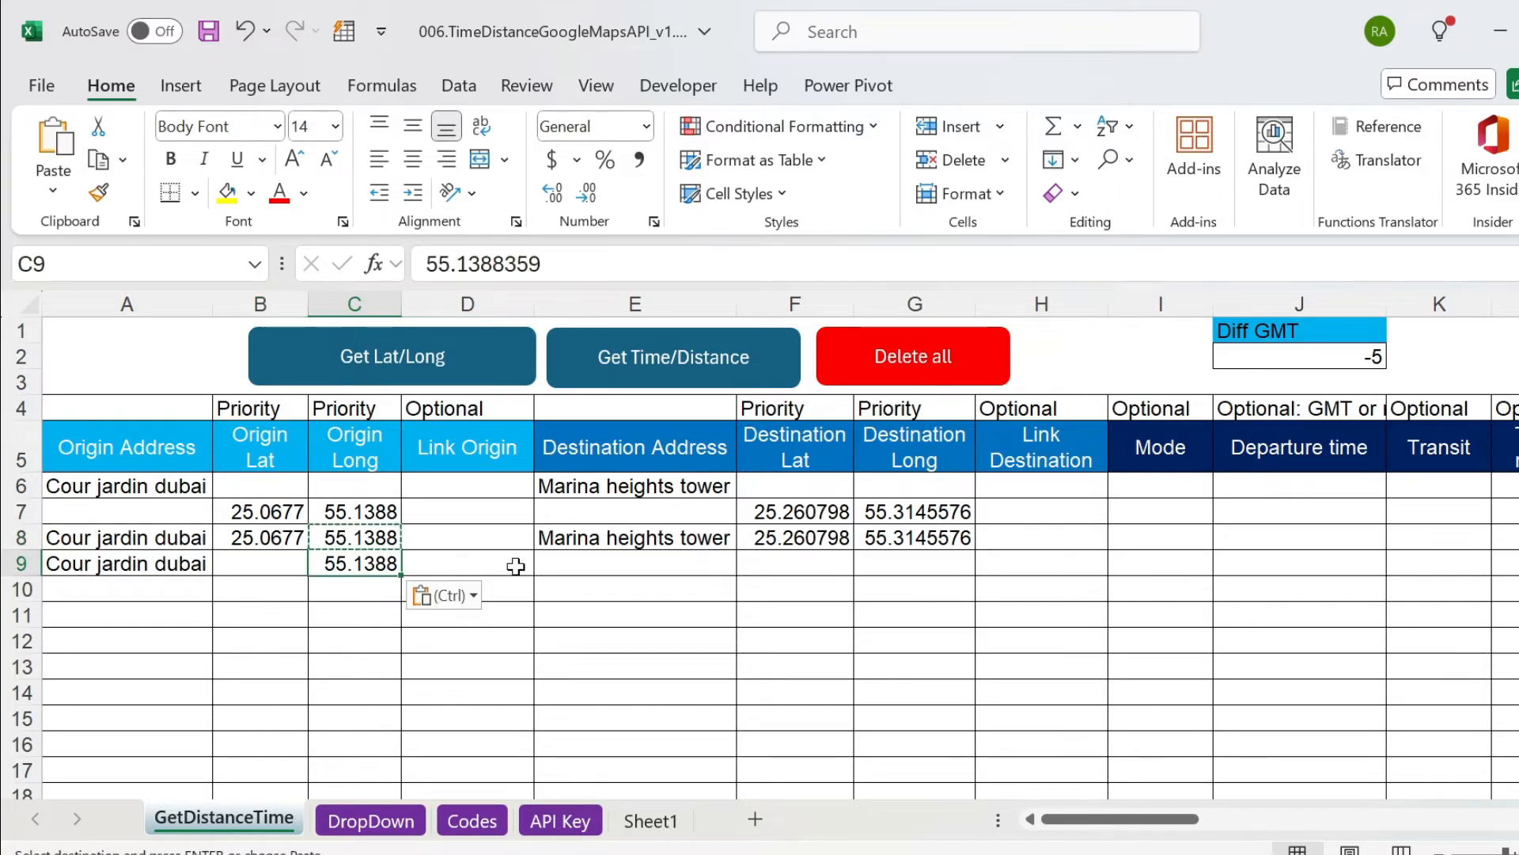
pyautogui.press('Delete')
# Copy the destination latitude and longitude from F8:G8 into F9:G9.
pyautogui.press('Right')
pyautogui.press('Right')
pyautogui.press('Right')
pyautogui.press('Up')
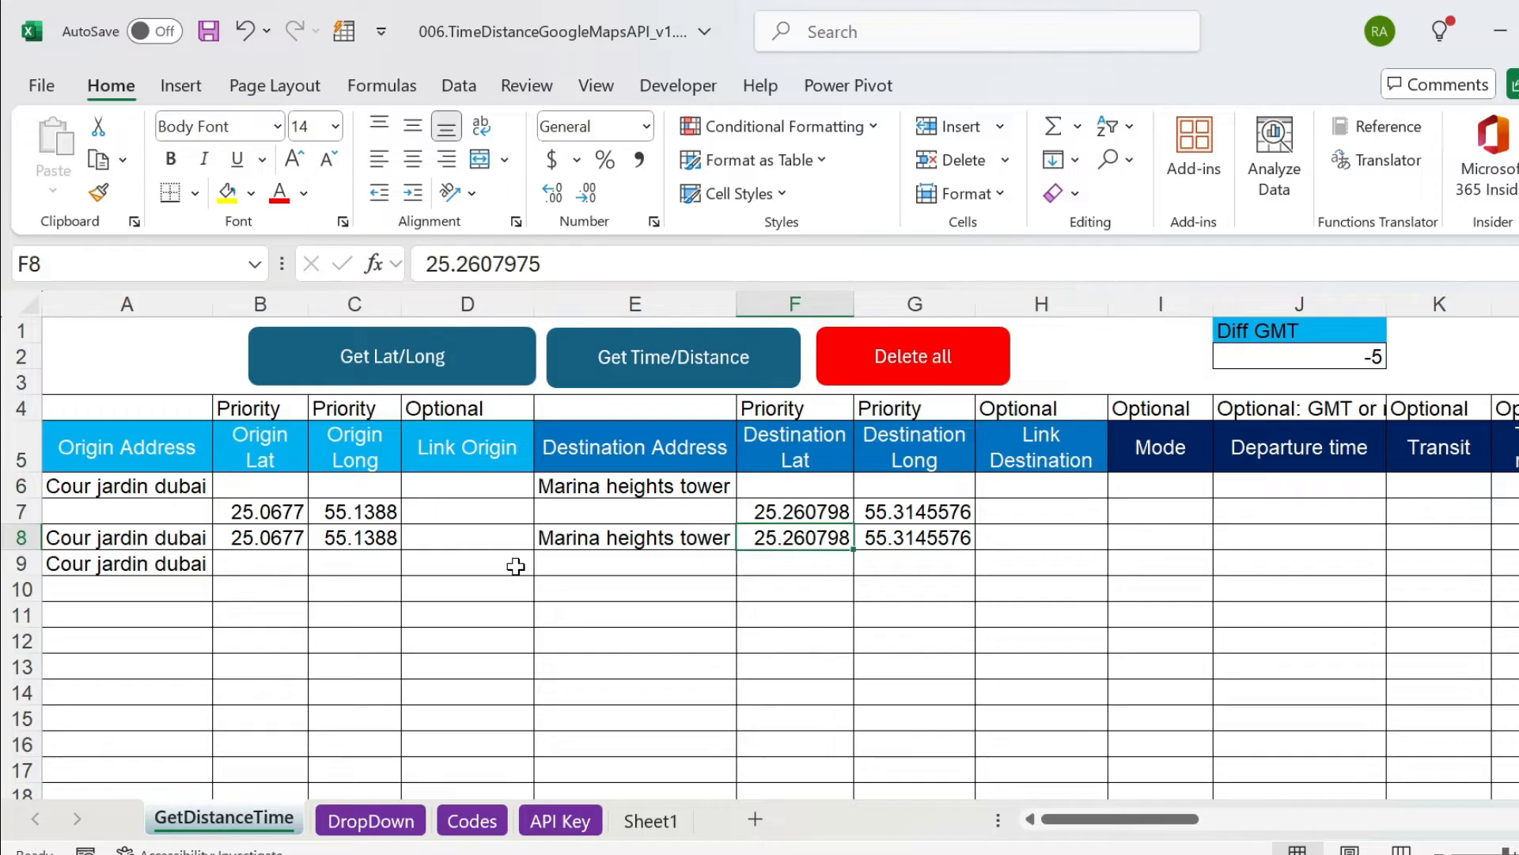
pyautogui.hotkey('shift', 'Right')
pyautogui.hotkey('ctrl', 'c')
pyautogui.press('Down')
pyautogui.hotkey('ctrl', 'v')
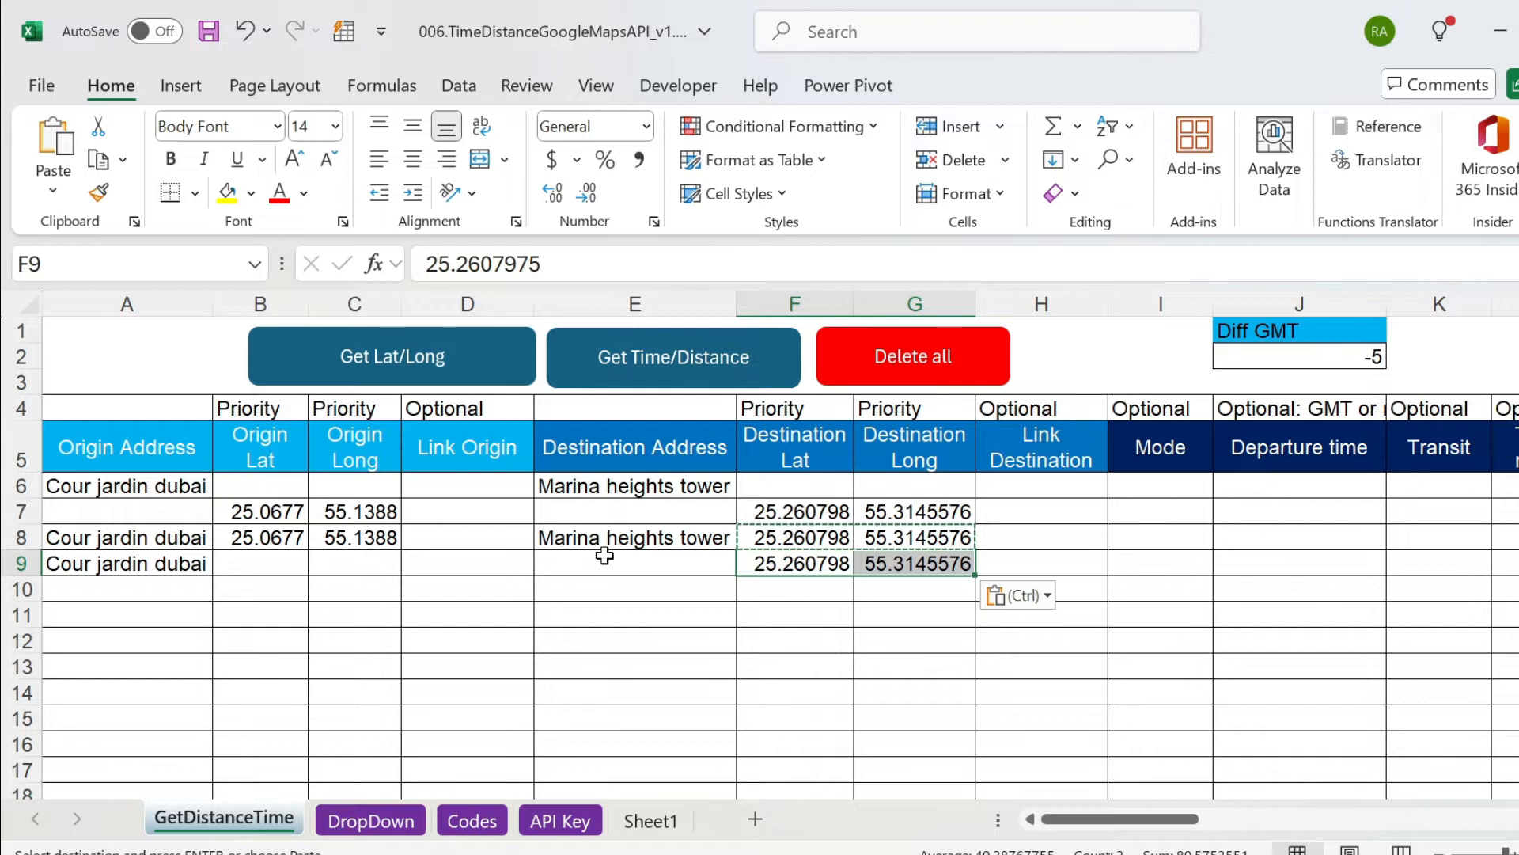
# Copy A9:G9 over row 6 and clear all the example rows beneath it.
pyautogui.moveTo(103, 558); pyautogui.dragTo(913, 567)
pyautogui.hotkey('ctrl', 'c')
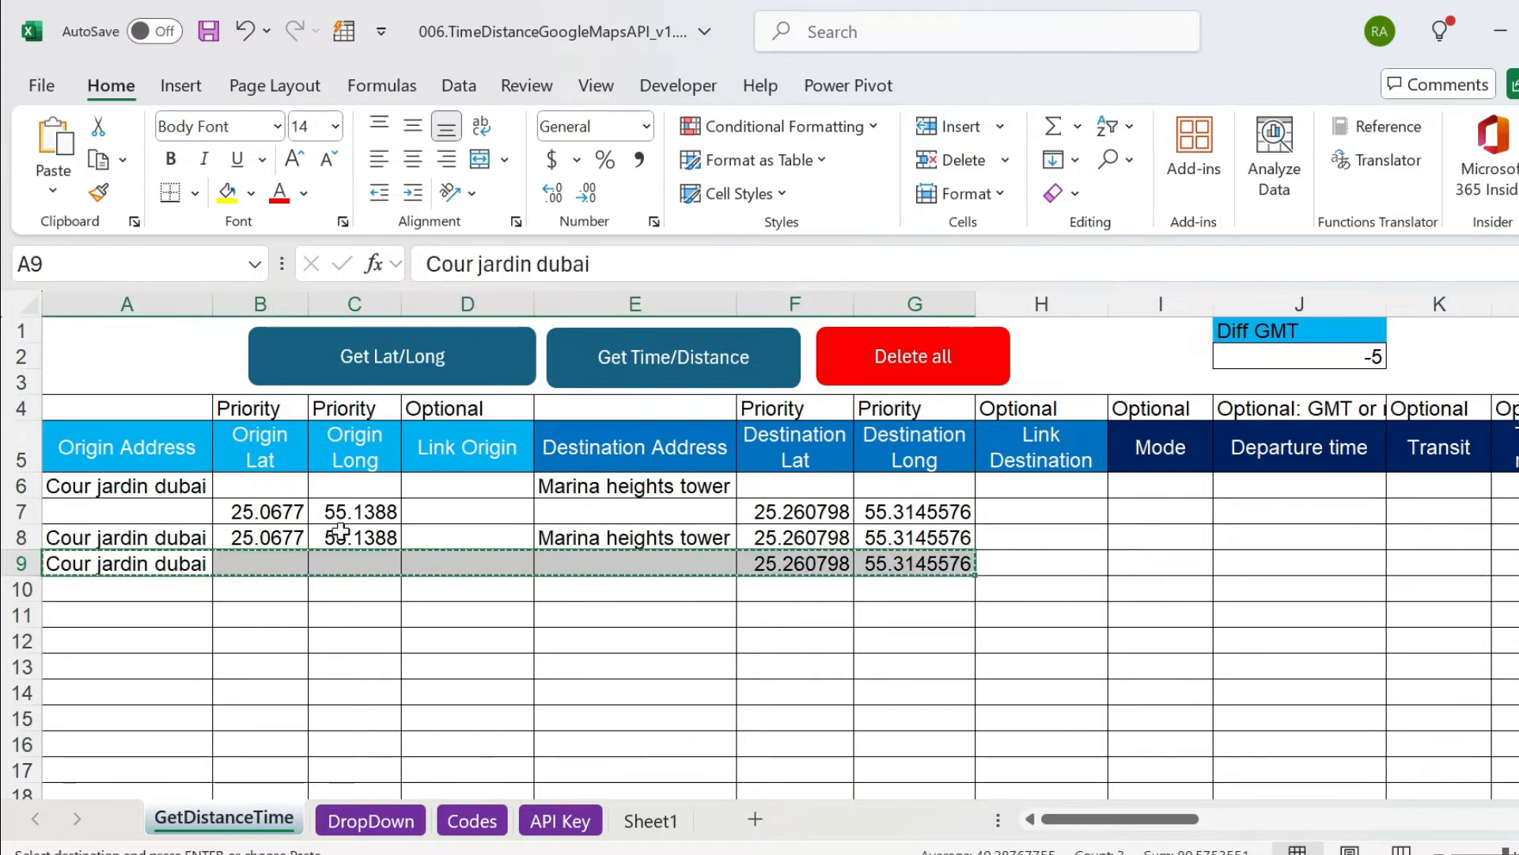
pyautogui.click(195, 484)
pyautogui.hotkey('ctrl', 'v')
pyautogui.moveTo(131, 505); pyautogui.dragTo(881, 686)
pyautogui.press('Delete')
pyautogui.click(807, 538)
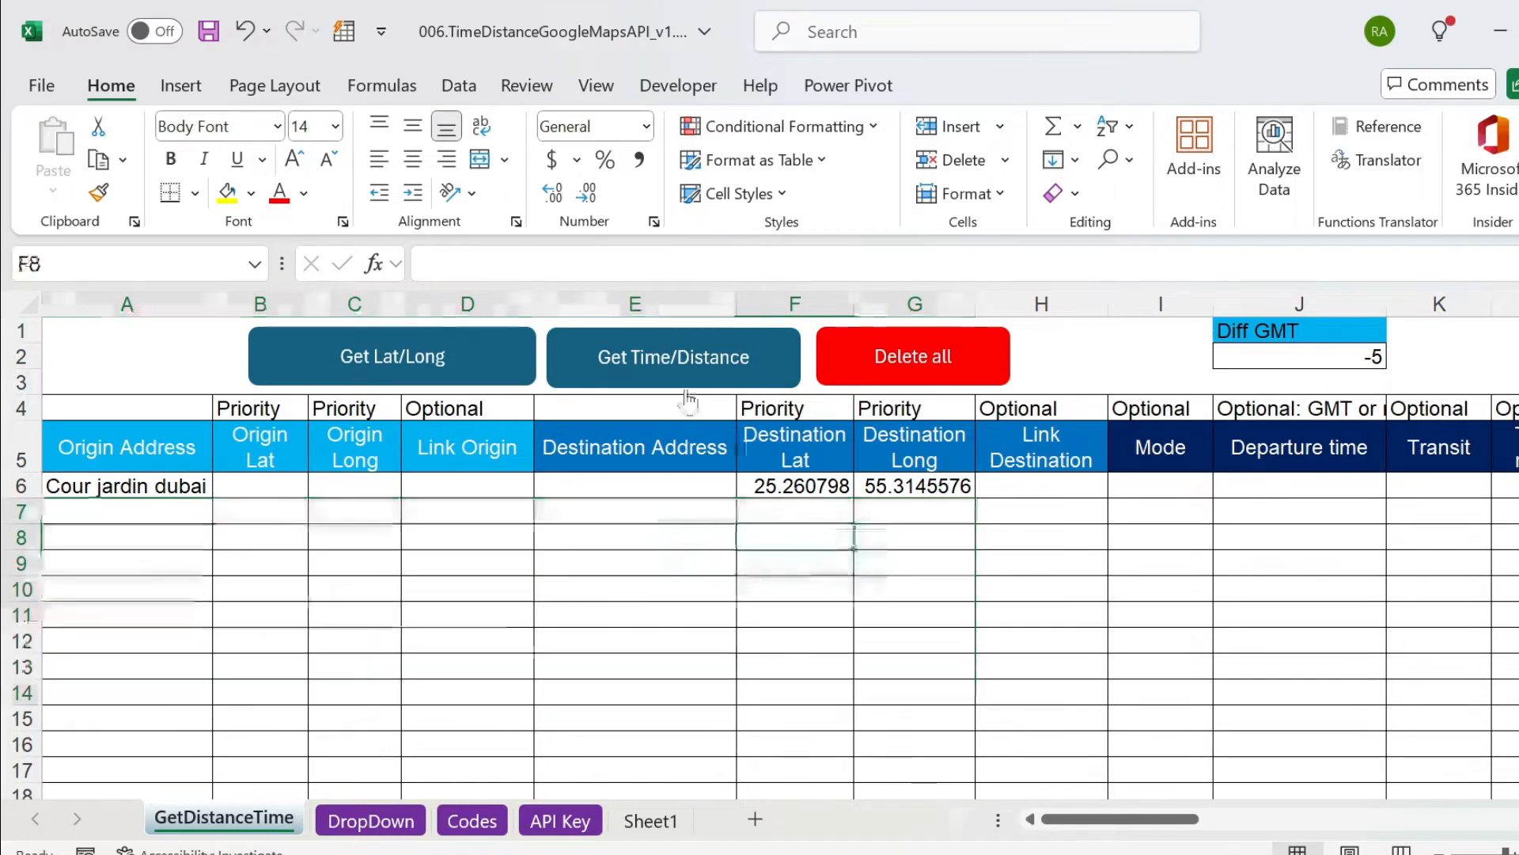
# Run Get Time/Distance on row 6, and check that row's address and origin coordinate cells.
pyautogui.click(654, 358)
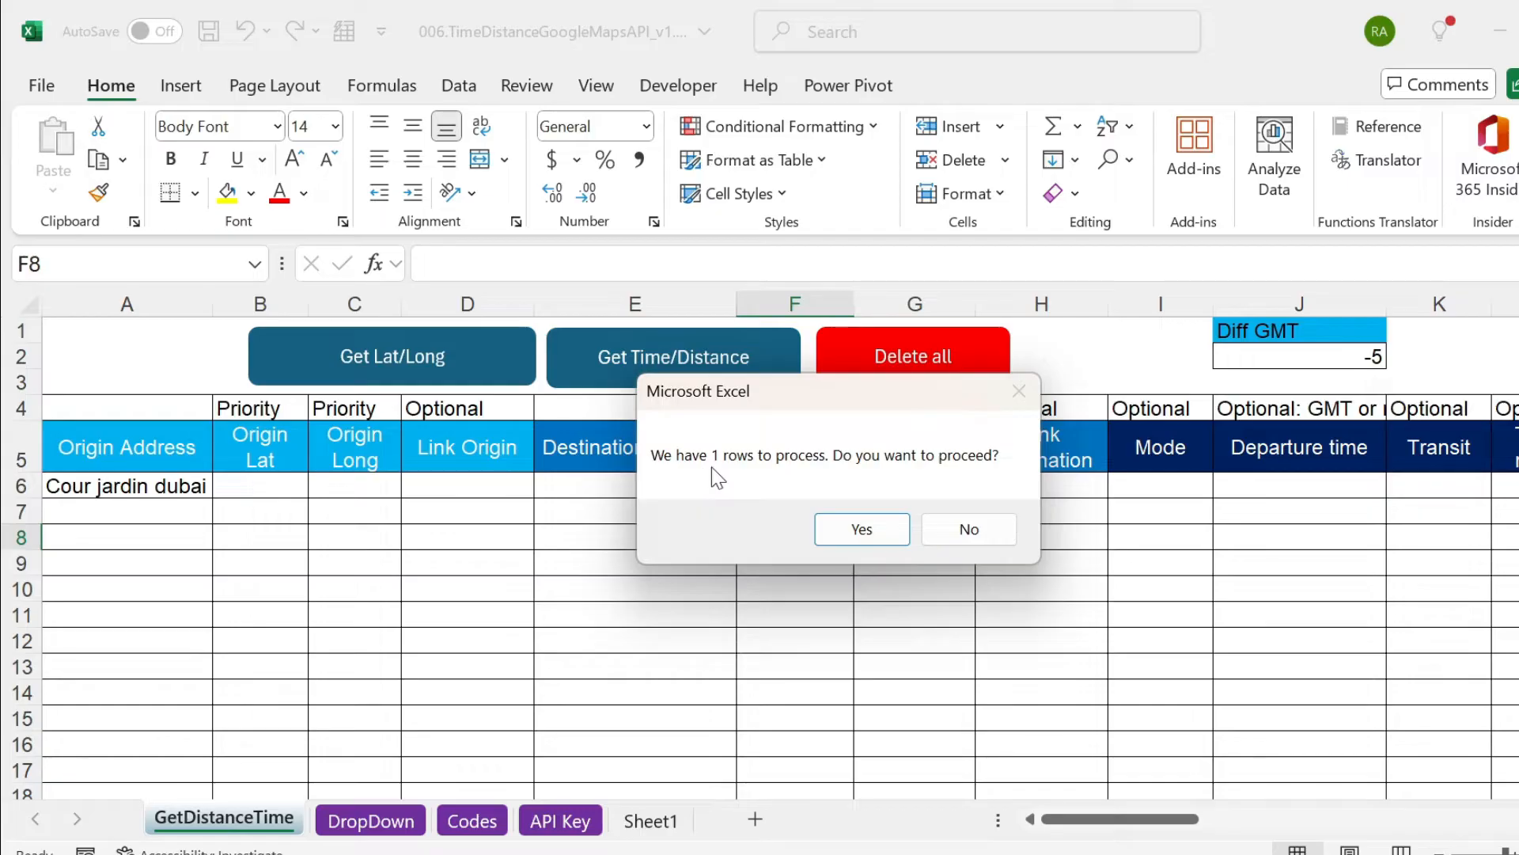
pyautogui.click(873, 527)
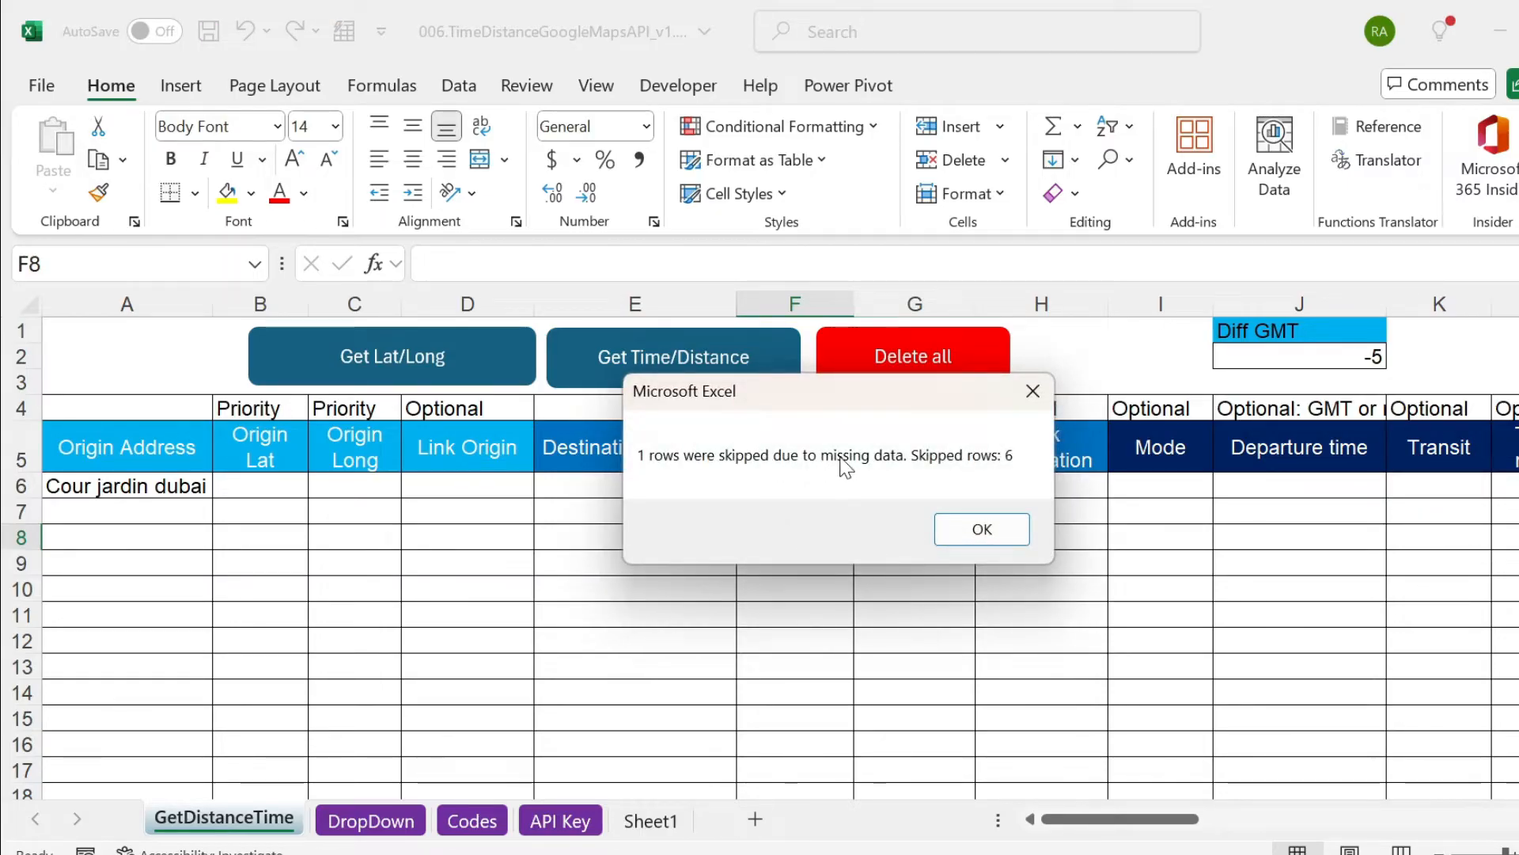
pyautogui.click(994, 529)
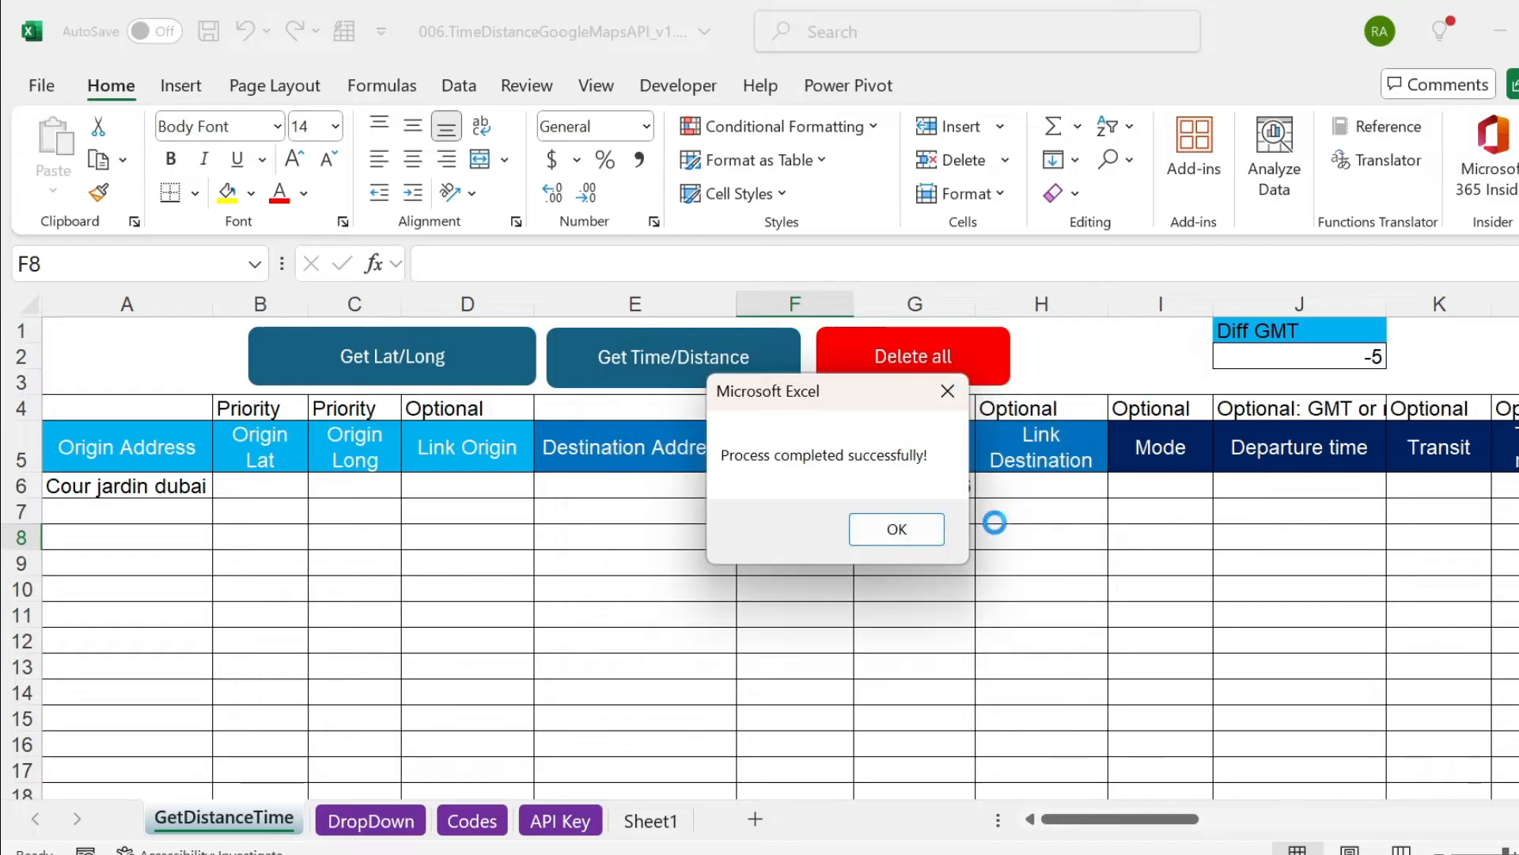
pyautogui.click(912, 531)
pyautogui.click(179, 488)
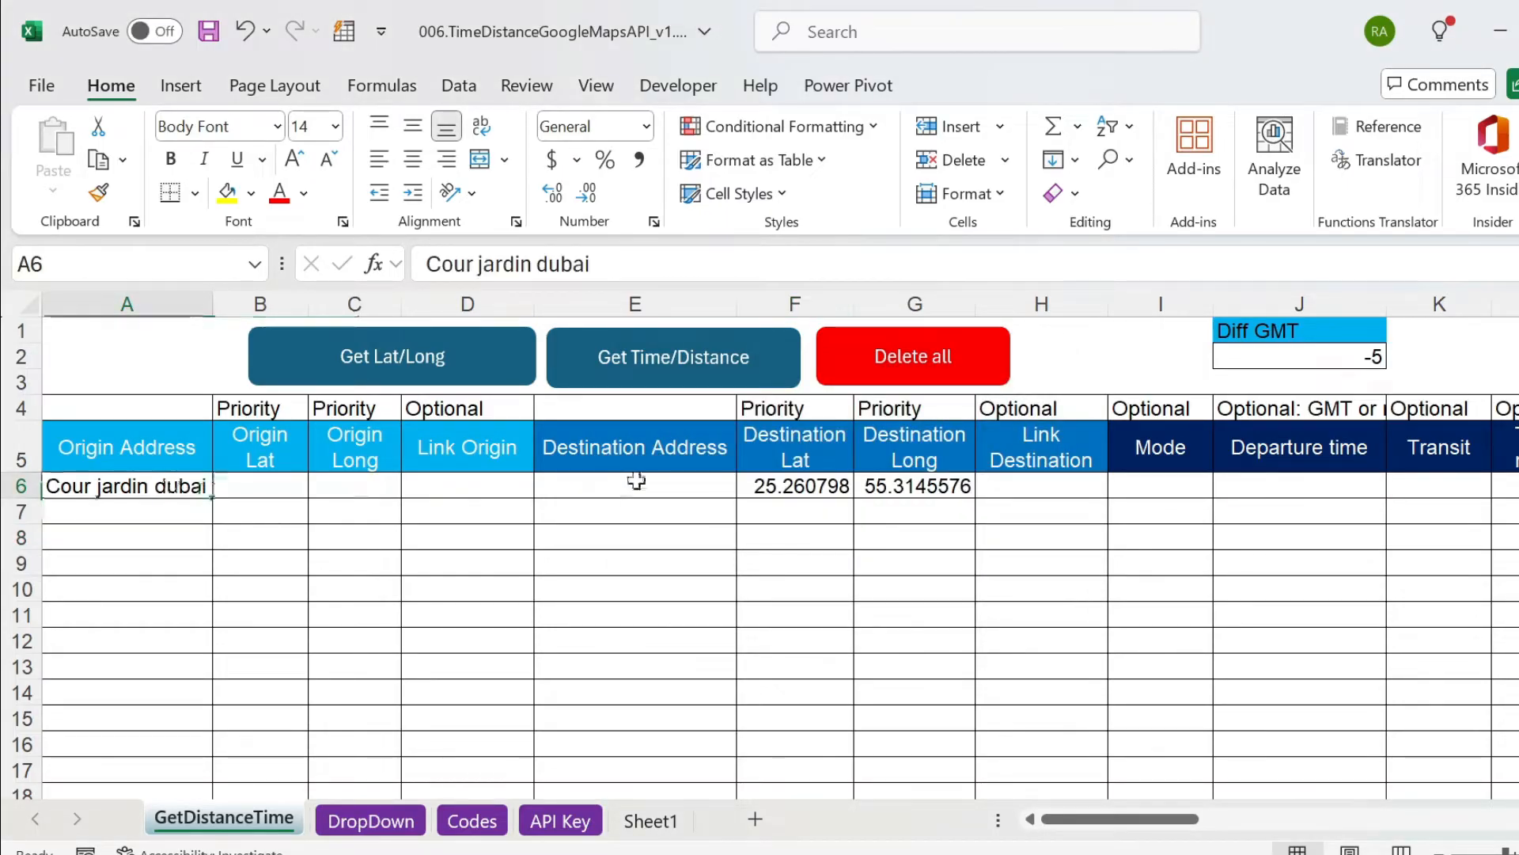
pyautogui.keyDown('ctrl'); pyautogui.click(690, 487); pyautogui.keyUp('ctrl')
pyautogui.moveTo(254, 479); pyautogui.dragTo(380, 479)
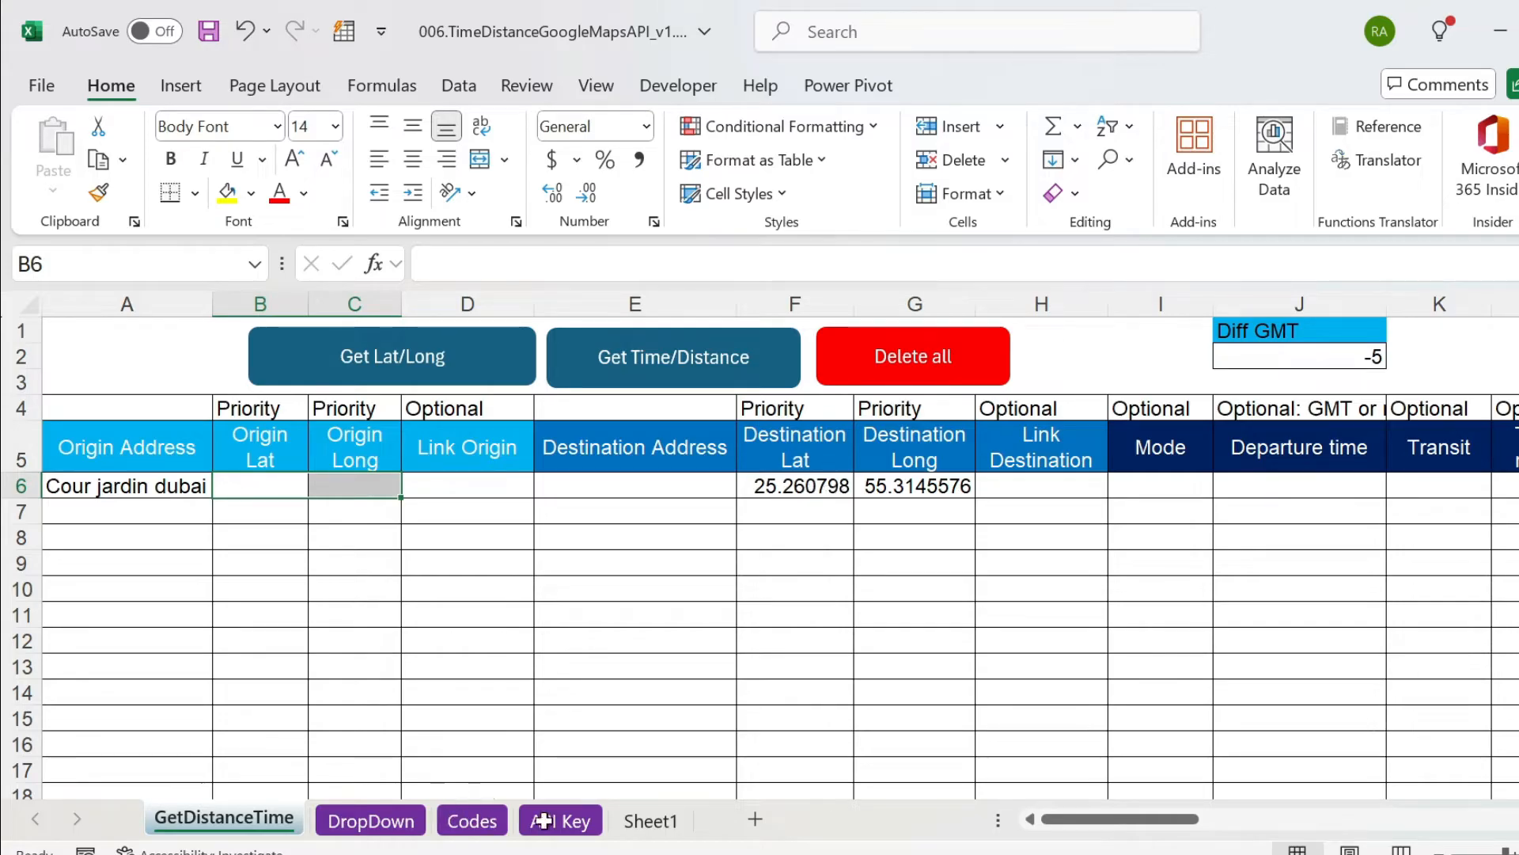
# Copy the address Marina heights tower from E1 of Sheet1 into E6 and leave the destination coordinates F6:G6 empty.
pyautogui.click(651, 820)
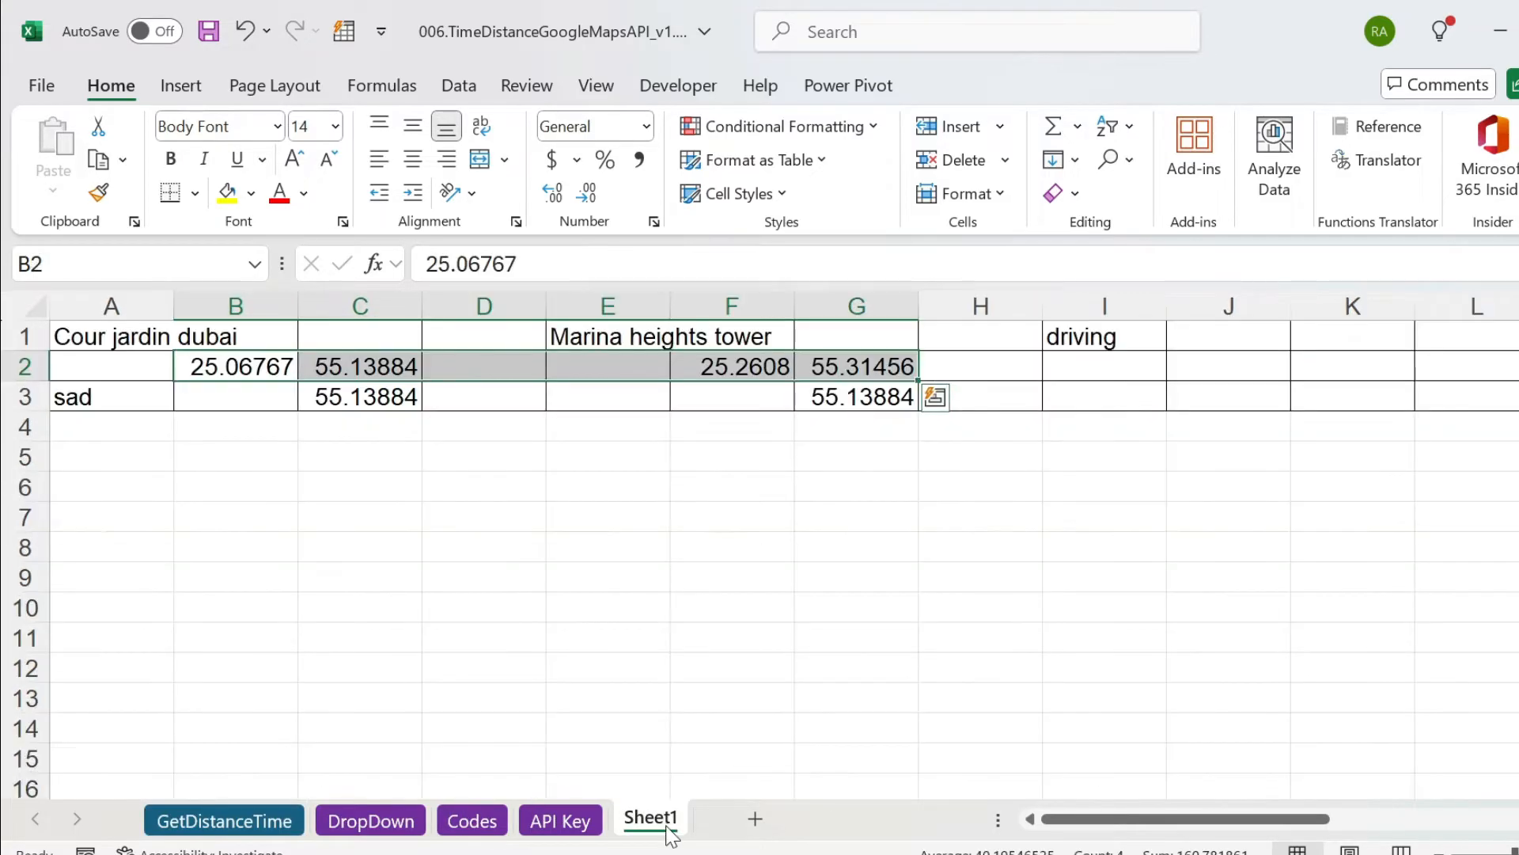
pyautogui.hotkey('ctrl', 'c')
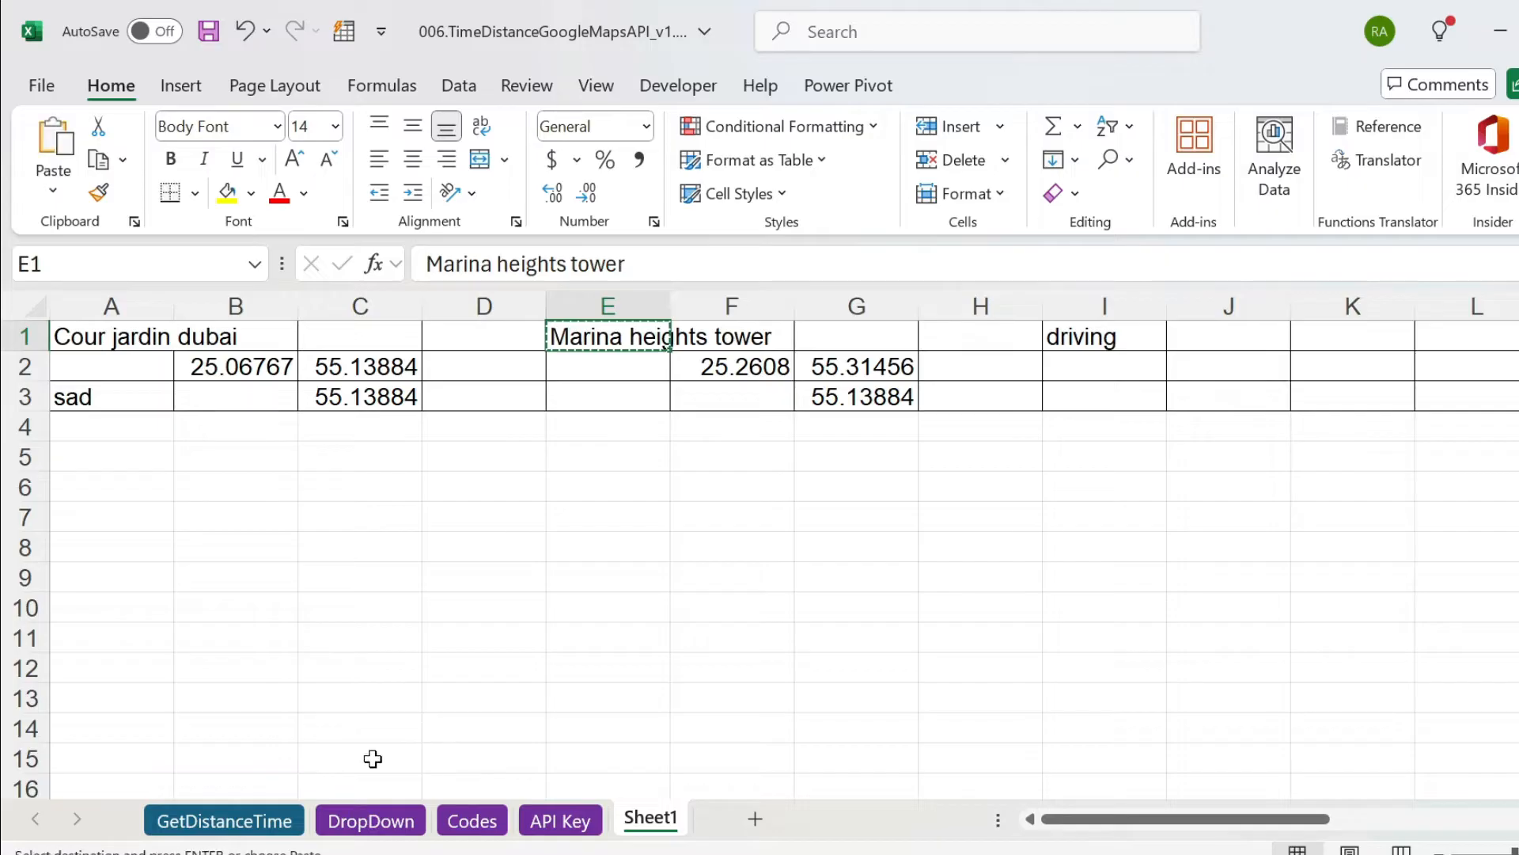
pyautogui.click(271, 819)
pyautogui.click(838, 485)
pyautogui.hotkey('ctrl', 'v')
pyautogui.hotkey('ctrl', 'z')
pyautogui.click(788, 563)
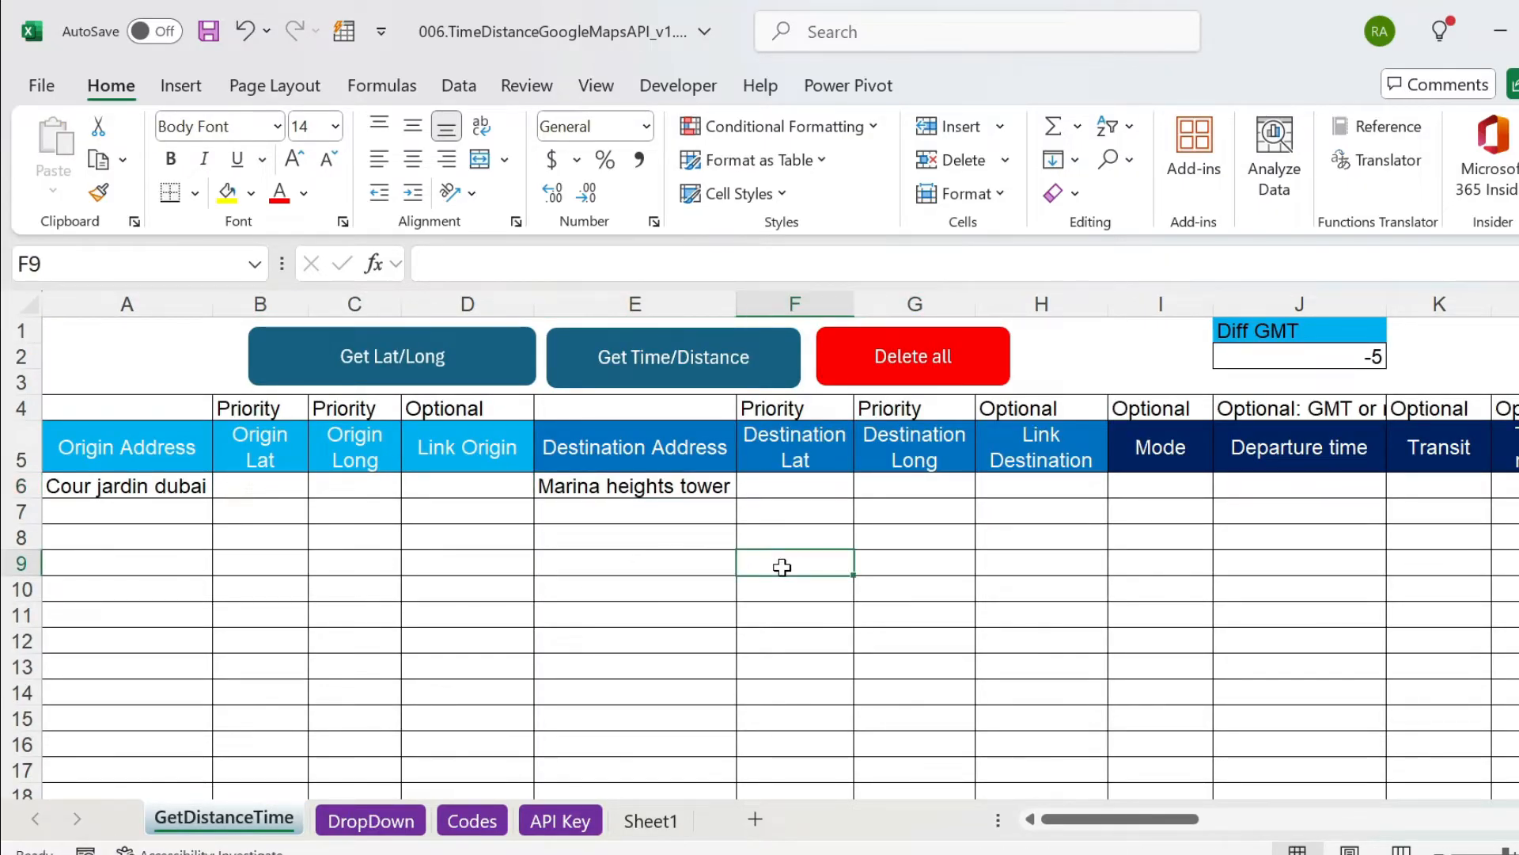
# Run Get Lat/Long for the origin and destination addresses in row 6.
pyautogui.click(152, 492)
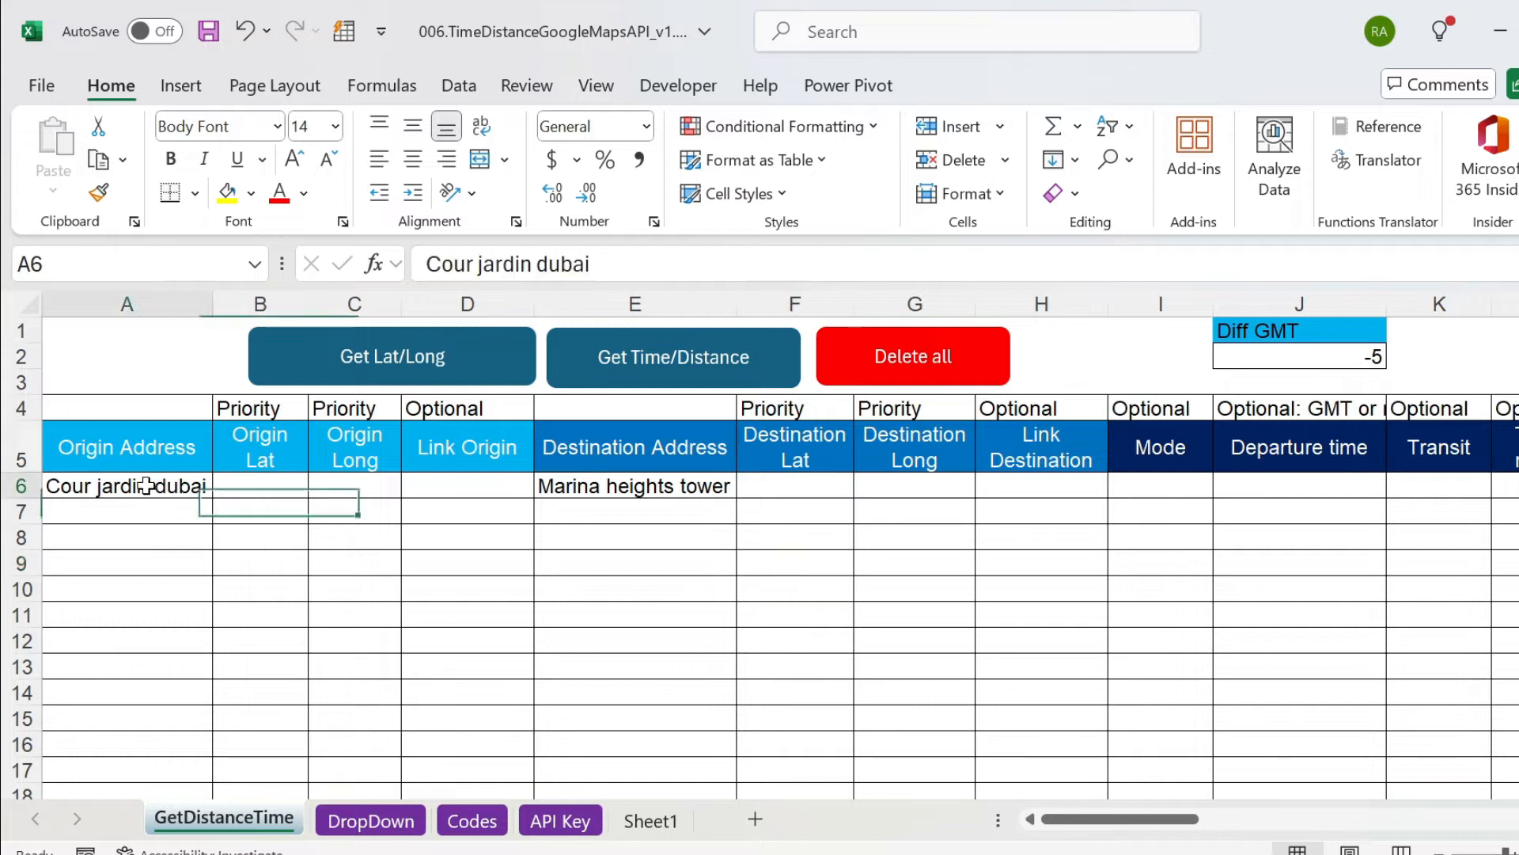
pyautogui.keyDown('ctrl'); pyautogui.click(623, 476); pyautogui.keyUp('ctrl')
pyautogui.click(480, 540)
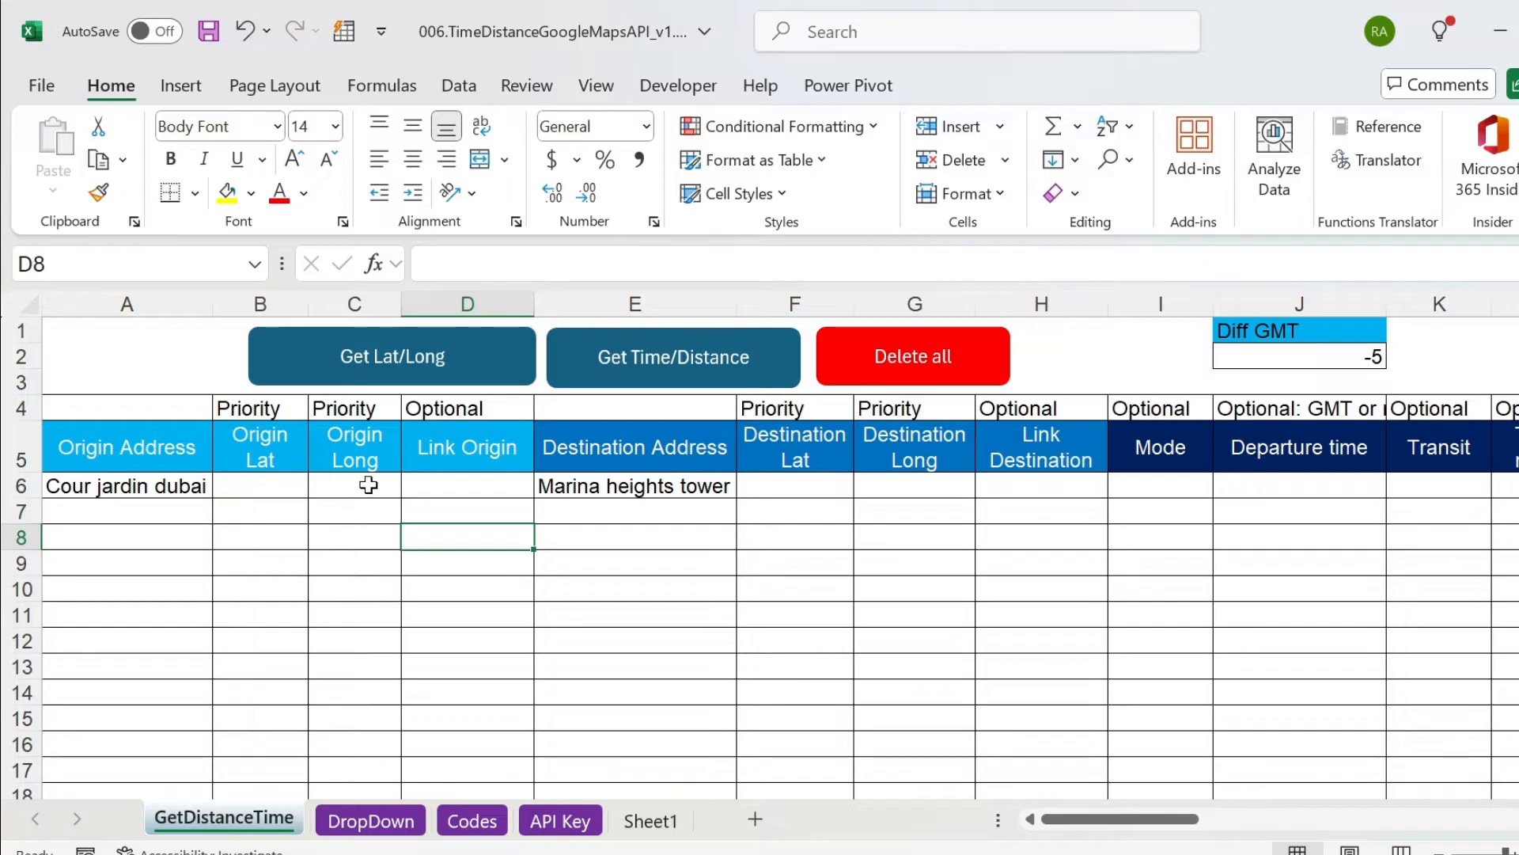
pyautogui.click(416, 372)
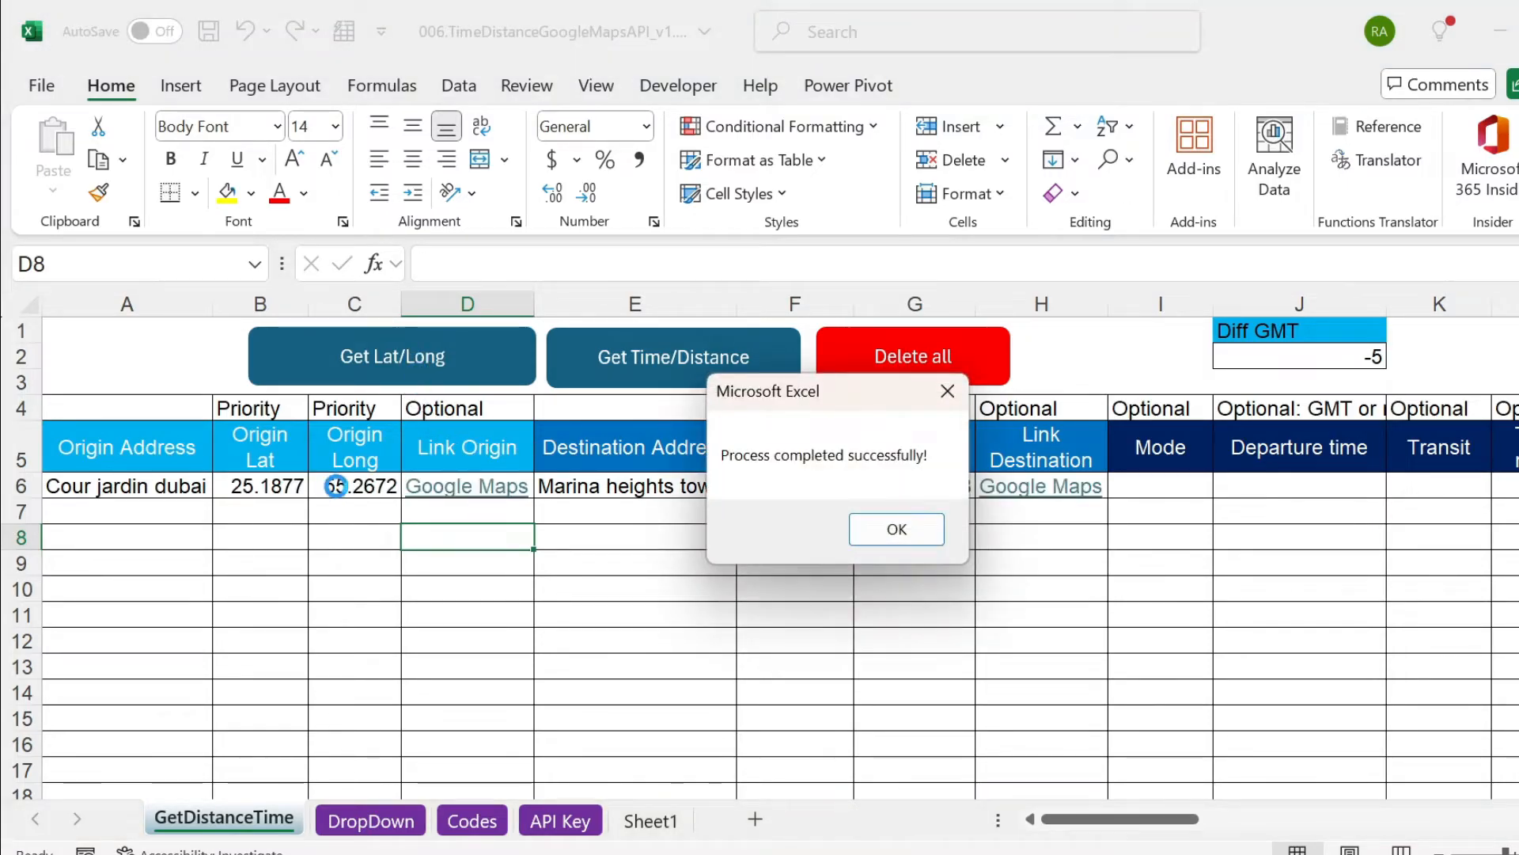
pyautogui.click(873, 534)
# Check the generated origin and destination coordinates in row 6 and the target of the origin's Google Maps link.
pyautogui.click(333, 528)
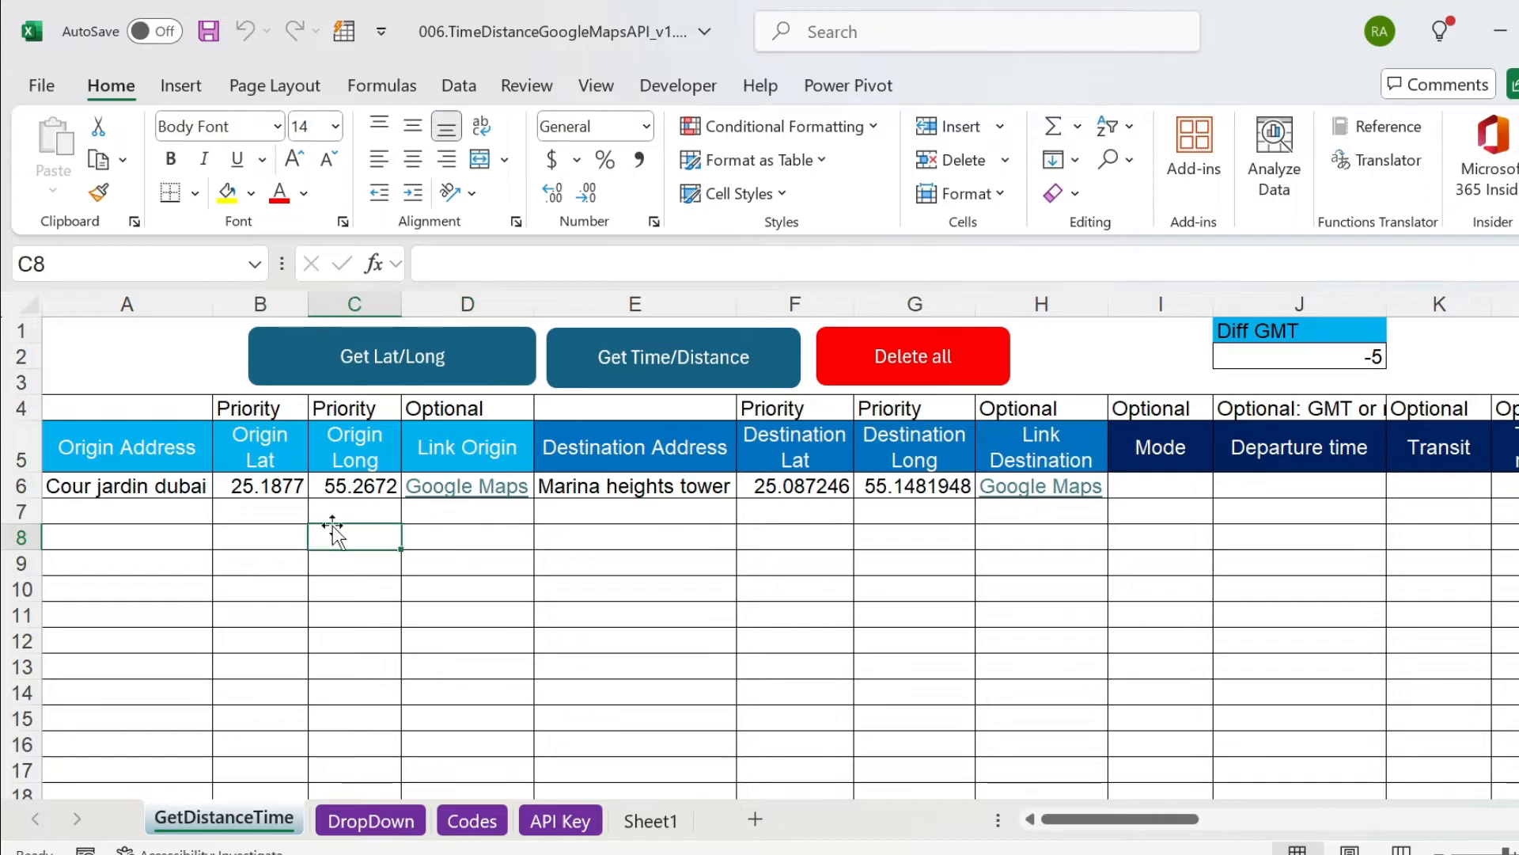
pyautogui.click(252, 486)
pyautogui.keyDown('ctrl'); pyautogui.click(337, 484); pyautogui.keyUp('ctrl')
pyautogui.click(790, 486)
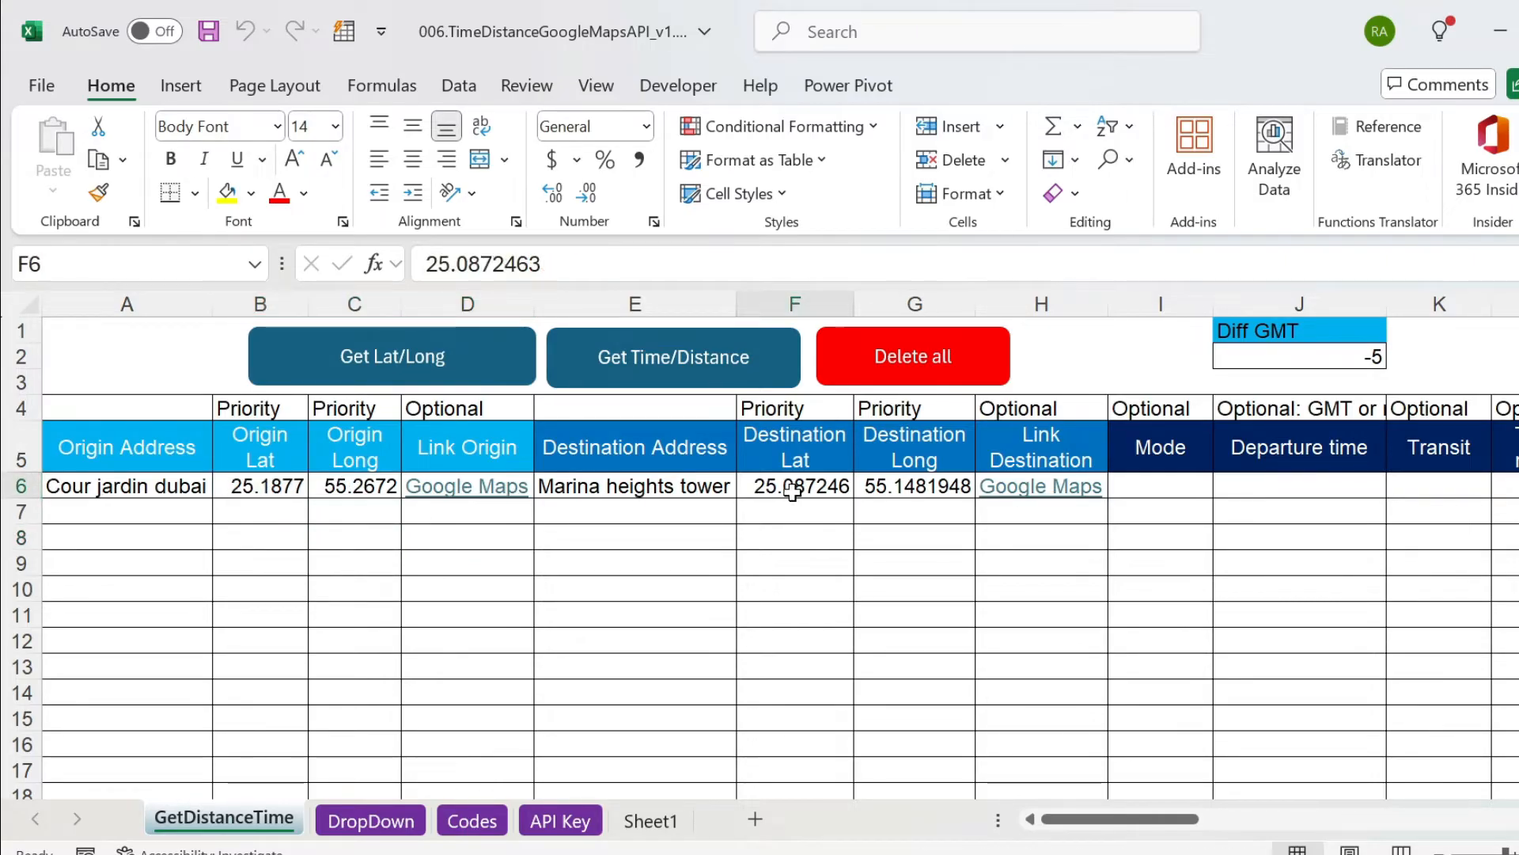
pyautogui.keyDown('ctrl'); pyautogui.click(886, 486); pyautogui.keyUp('ctrl')
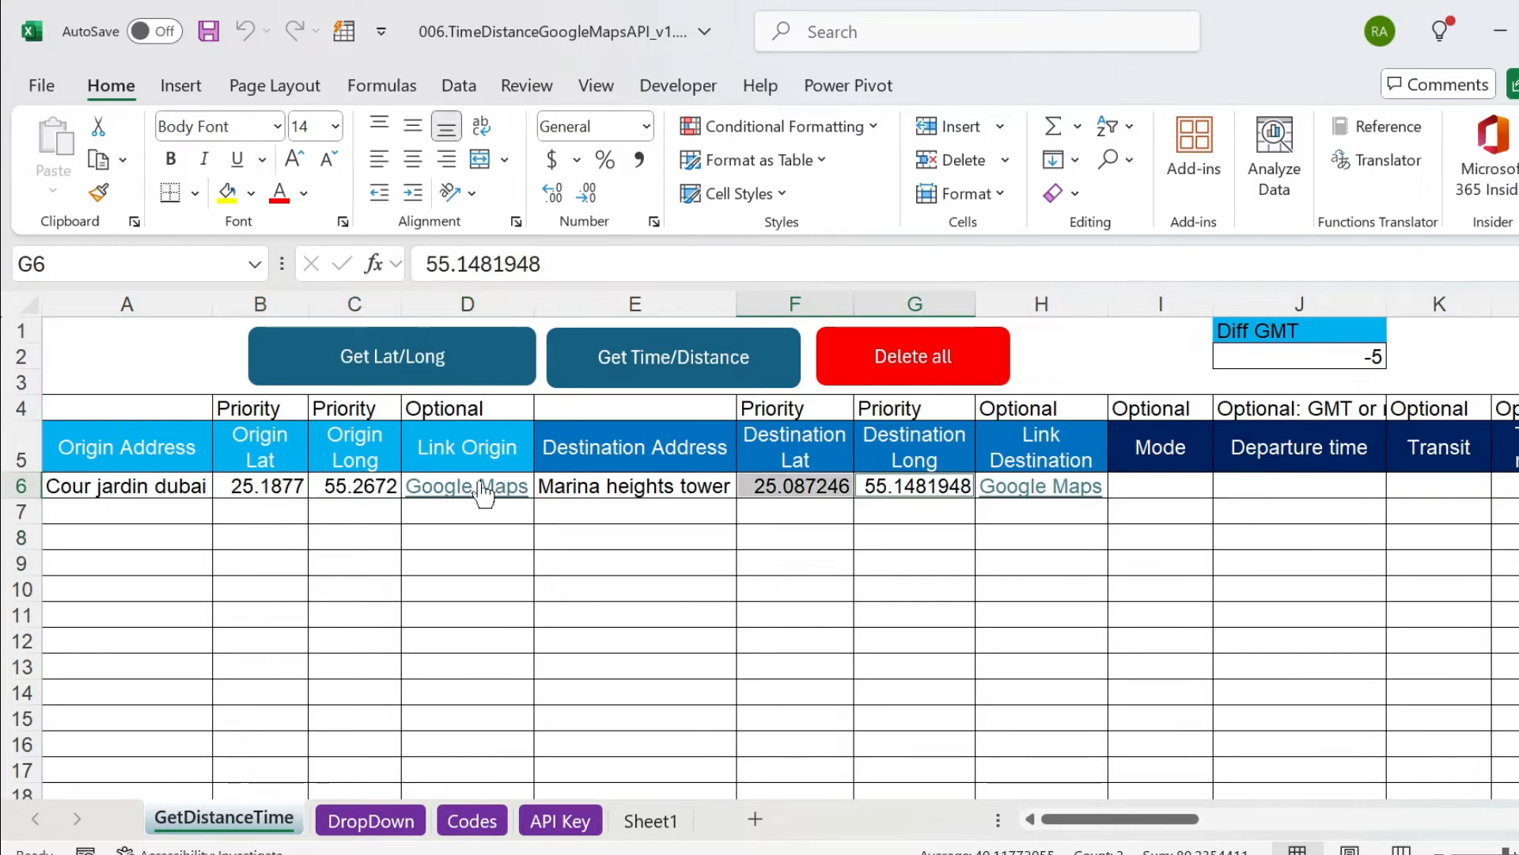
pyautogui.moveTo(483, 497)
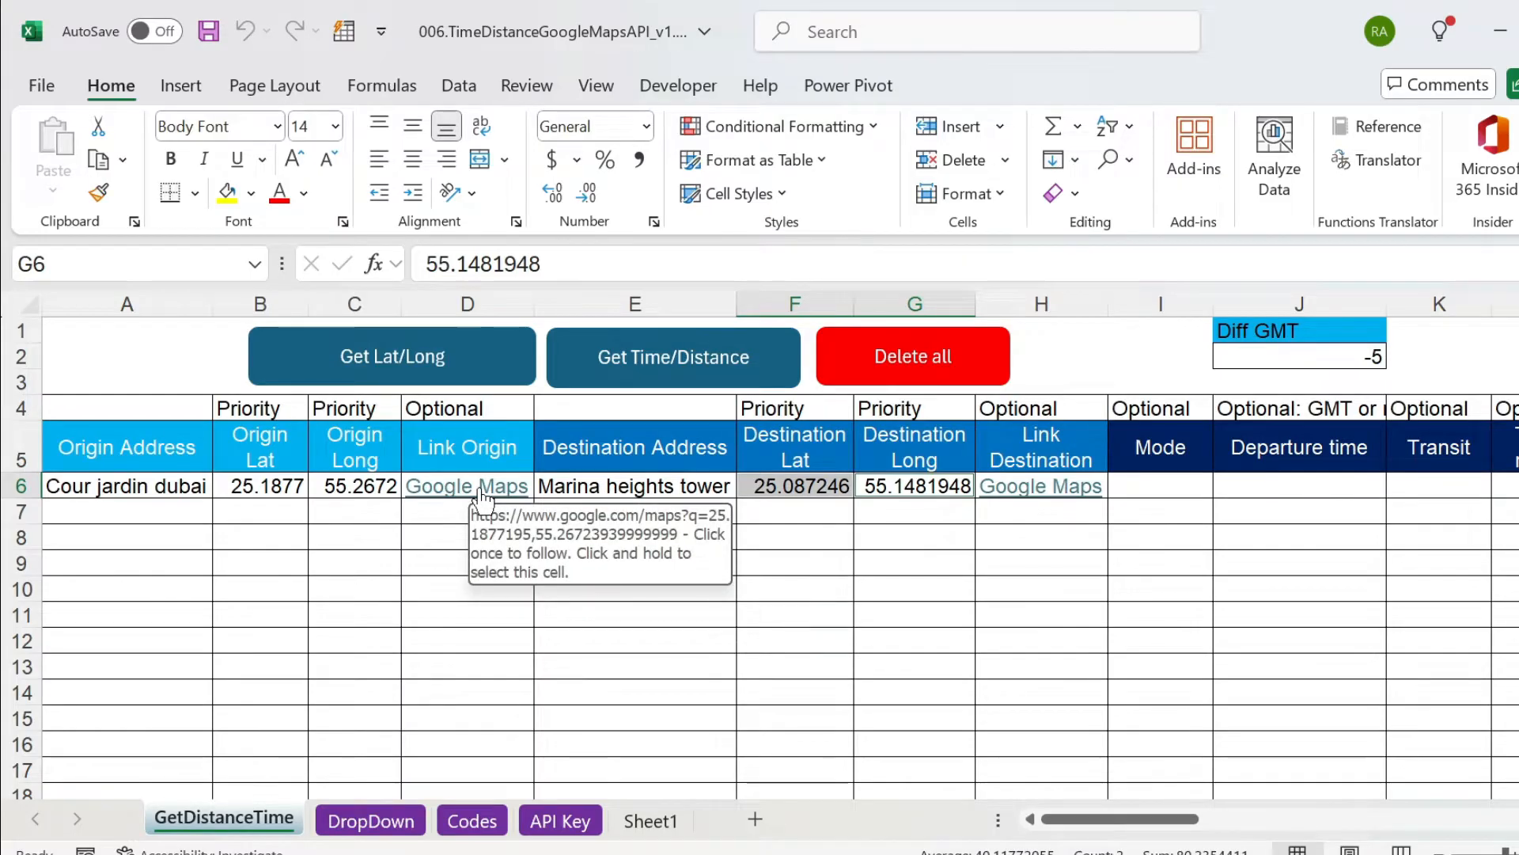
# Open the origin's Google Maps link in row 6, view the location in its wider surroundings, and return to the workbook.
pyautogui.click(481, 490)
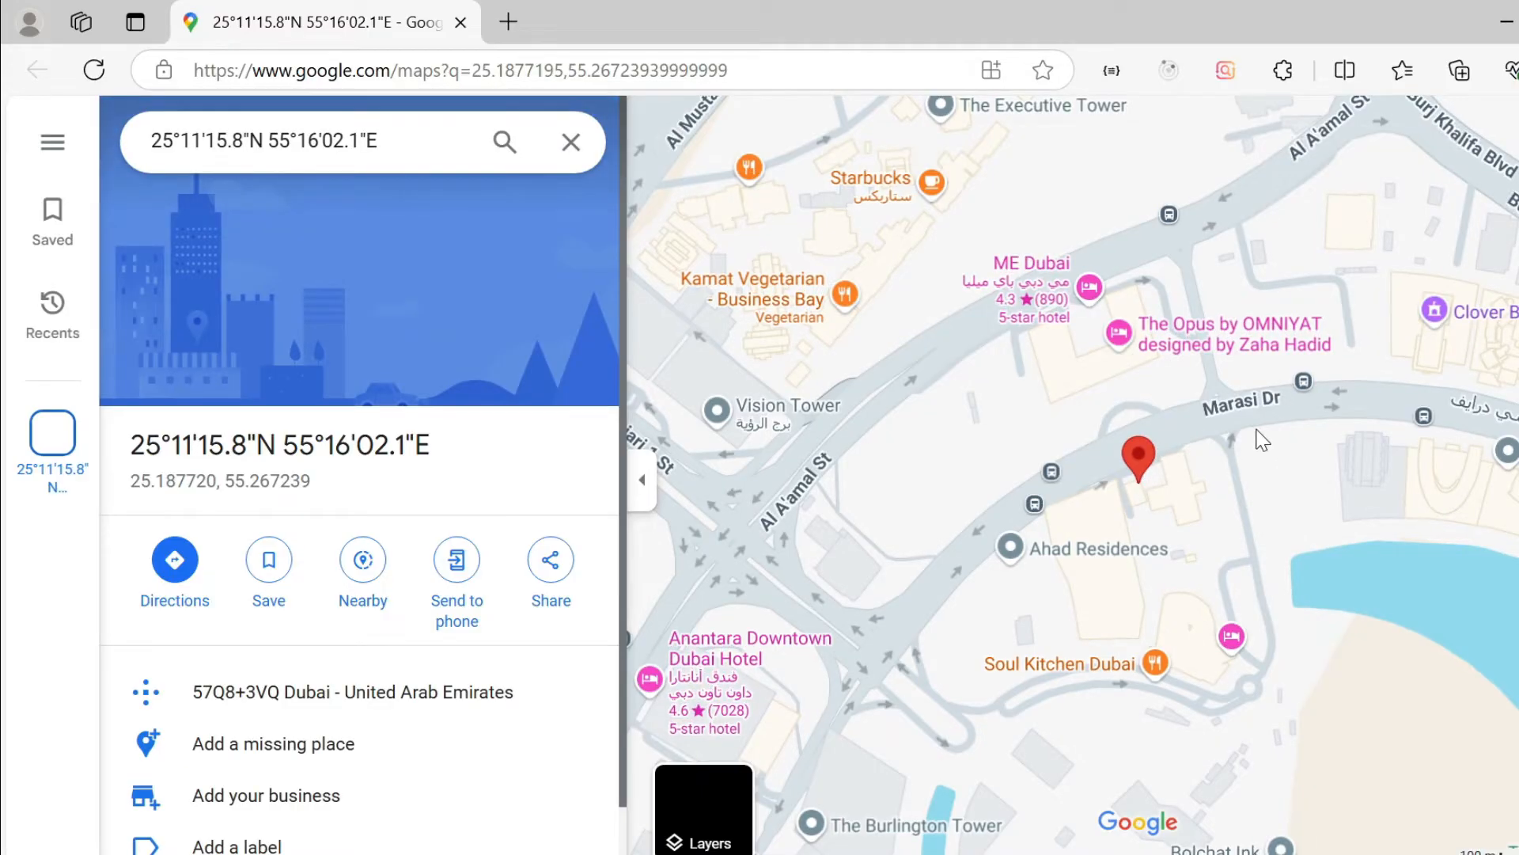
pyautogui.scroll(-2, 1231, 420)
pyautogui.scroll(-4, 1230, 424)
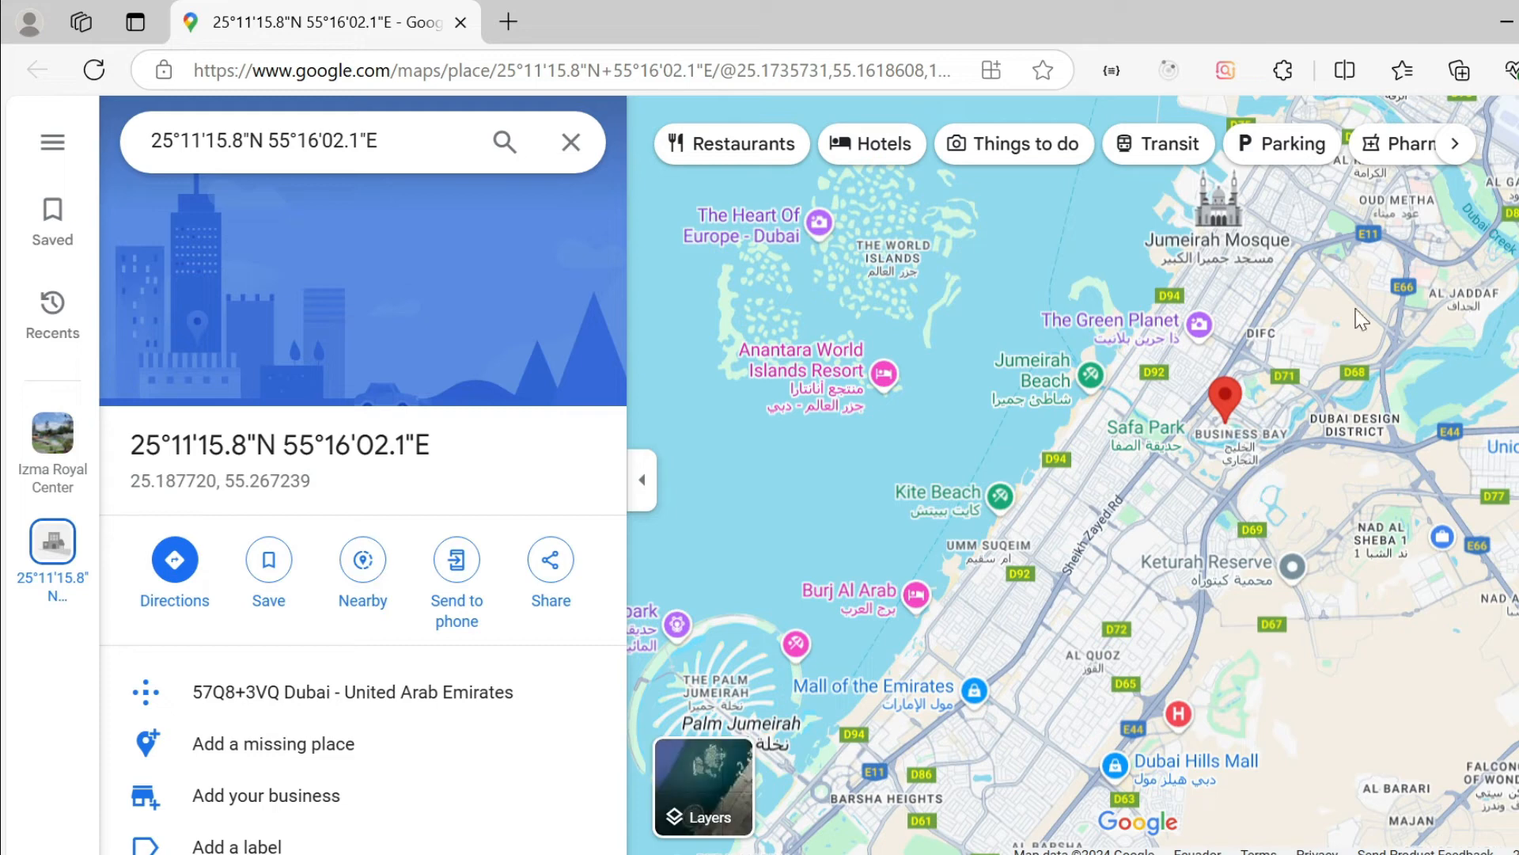
pyautogui.hotkey('alt', 'Tab')
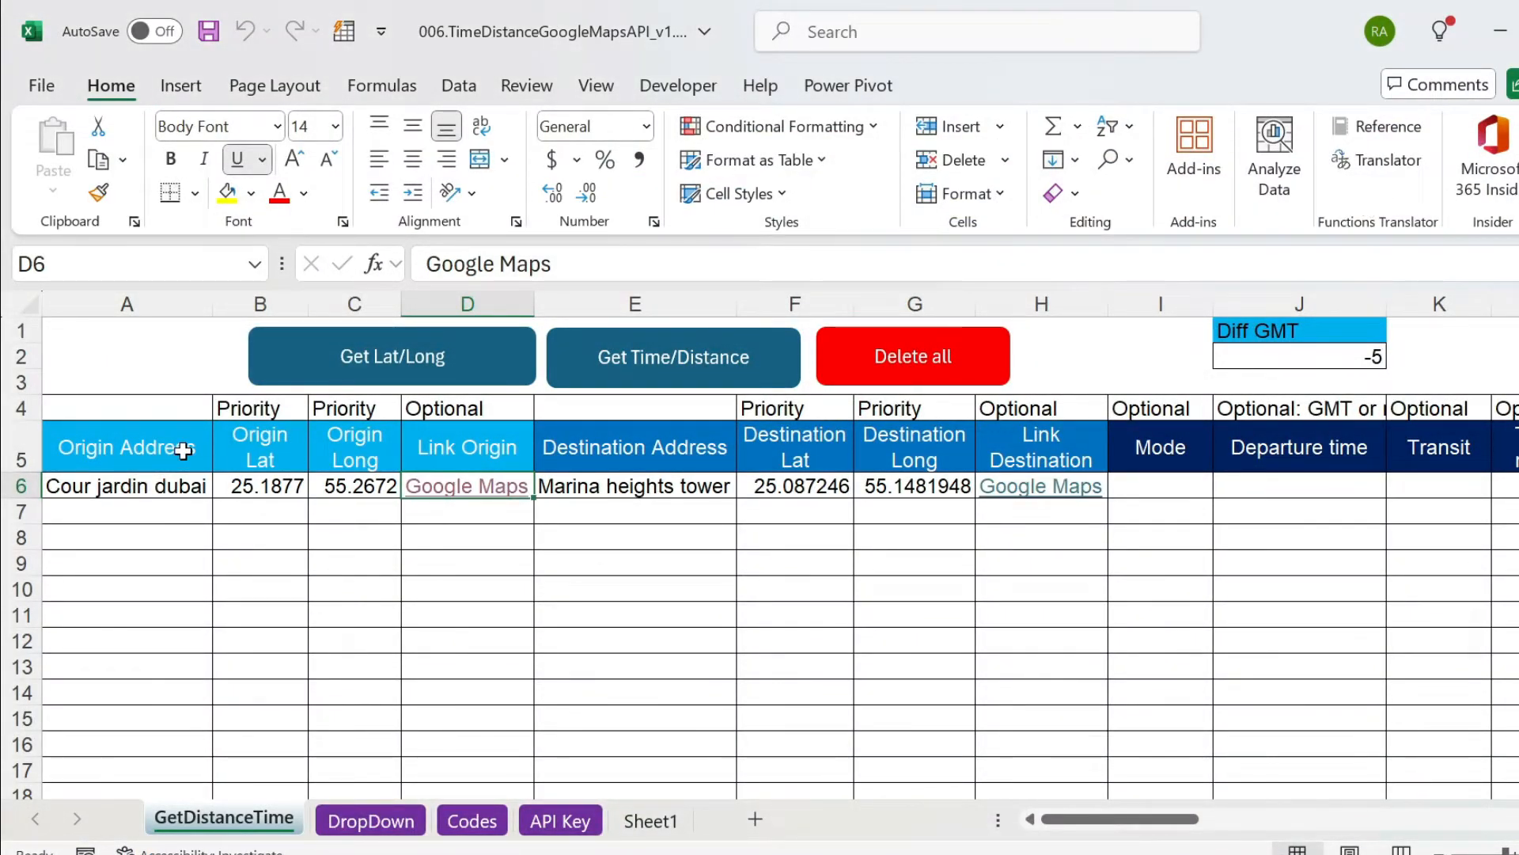
# Clear the coordinates and map links of the origin in B6:D6 and of the destination in F6:H6.
pyautogui.moveTo(271, 490); pyautogui.dragTo(443, 491)
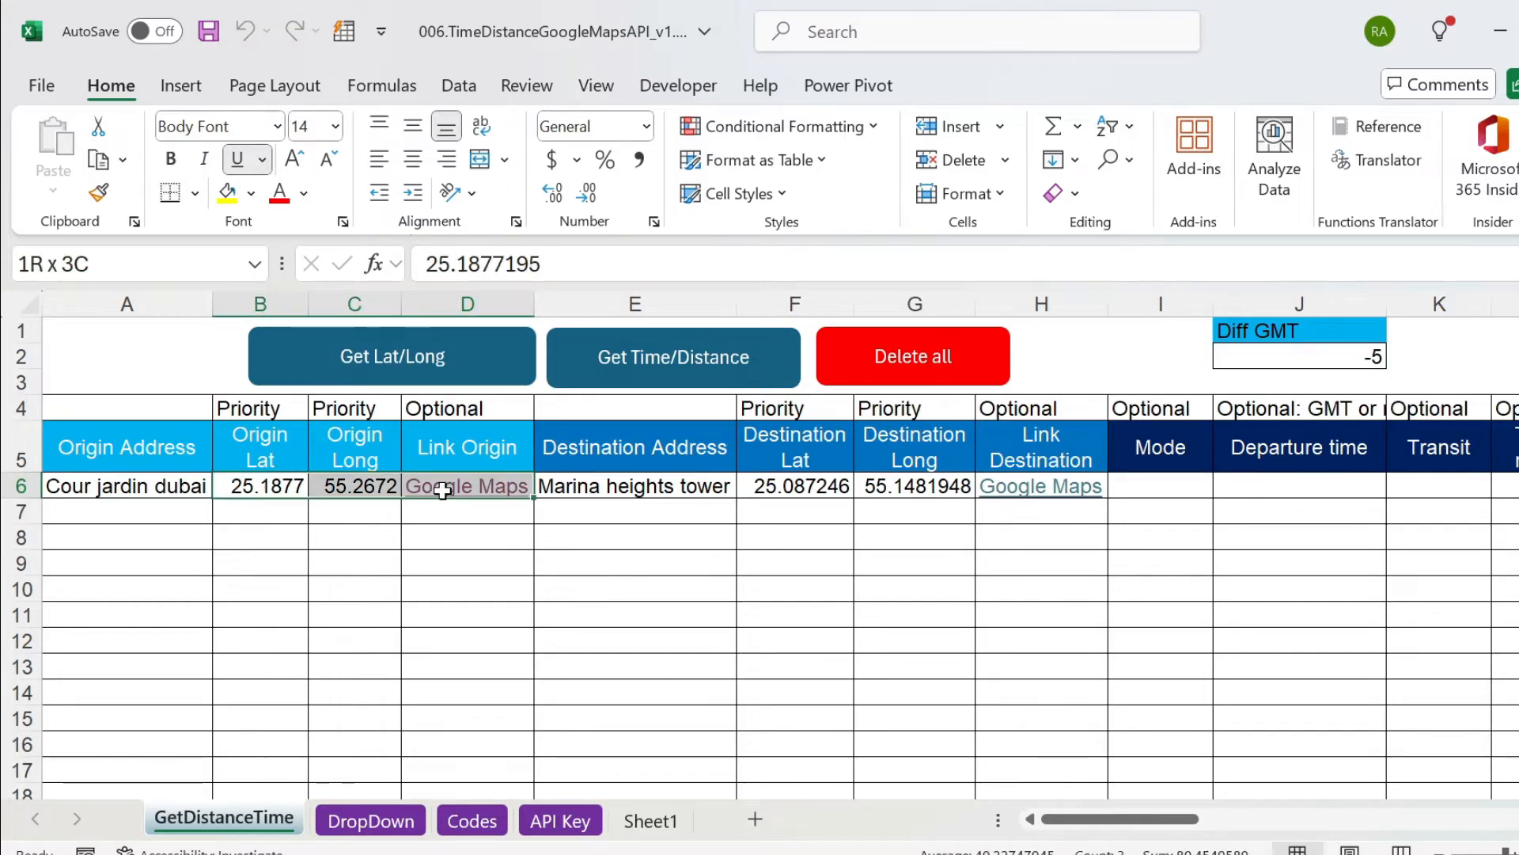
pyautogui.press('Delete')
pyautogui.press('Right')
pyautogui.press('Right')
pyautogui.press('Right')
pyautogui.press('Right')
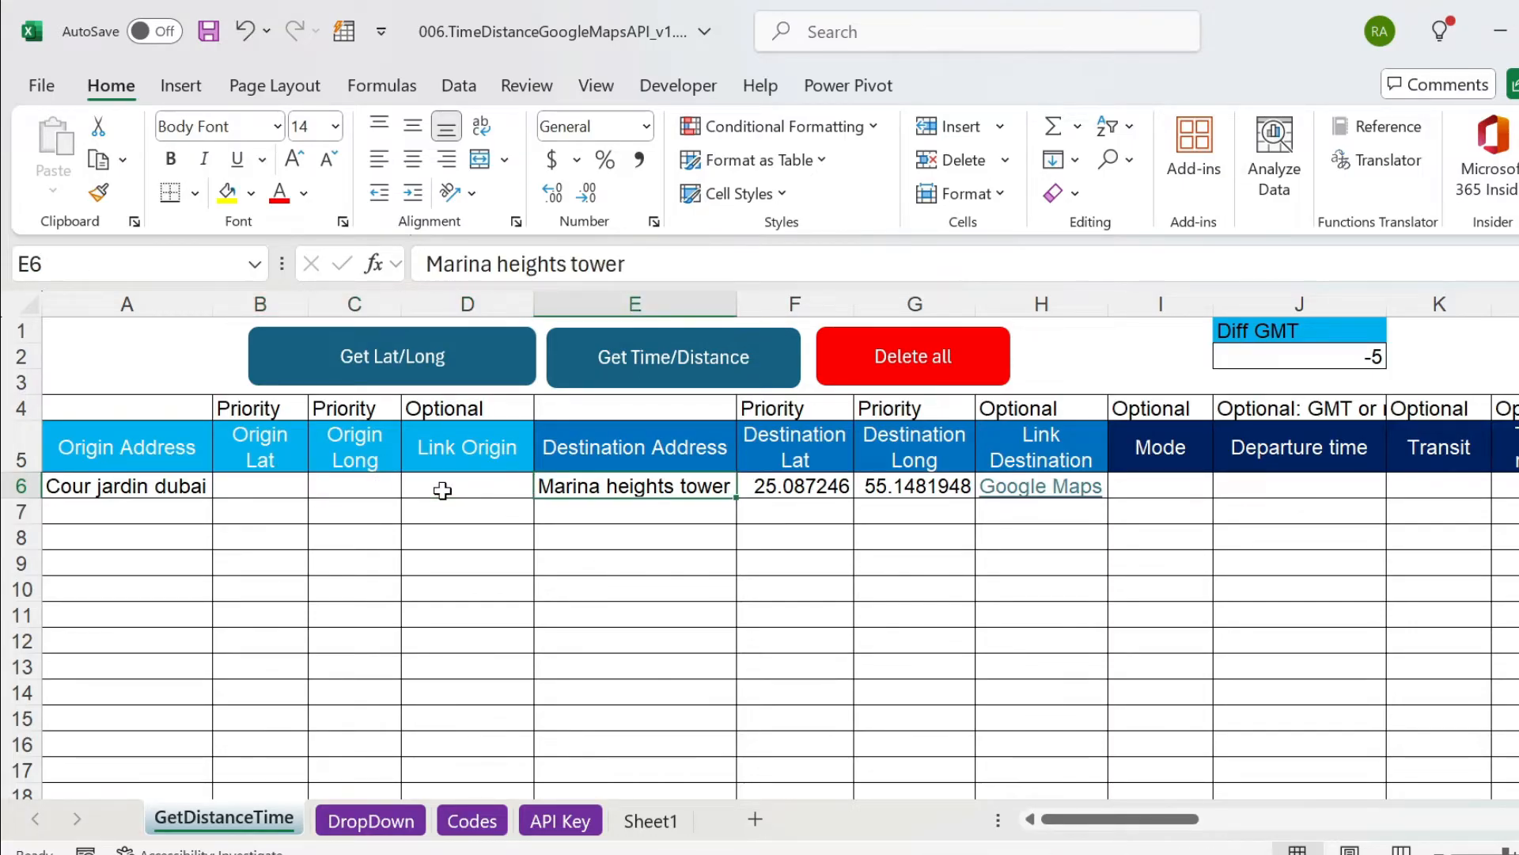
pyautogui.hotkey('shift', 'Right')
pyautogui.hotkey('shift', 'Right')
pyautogui.press('Delete')
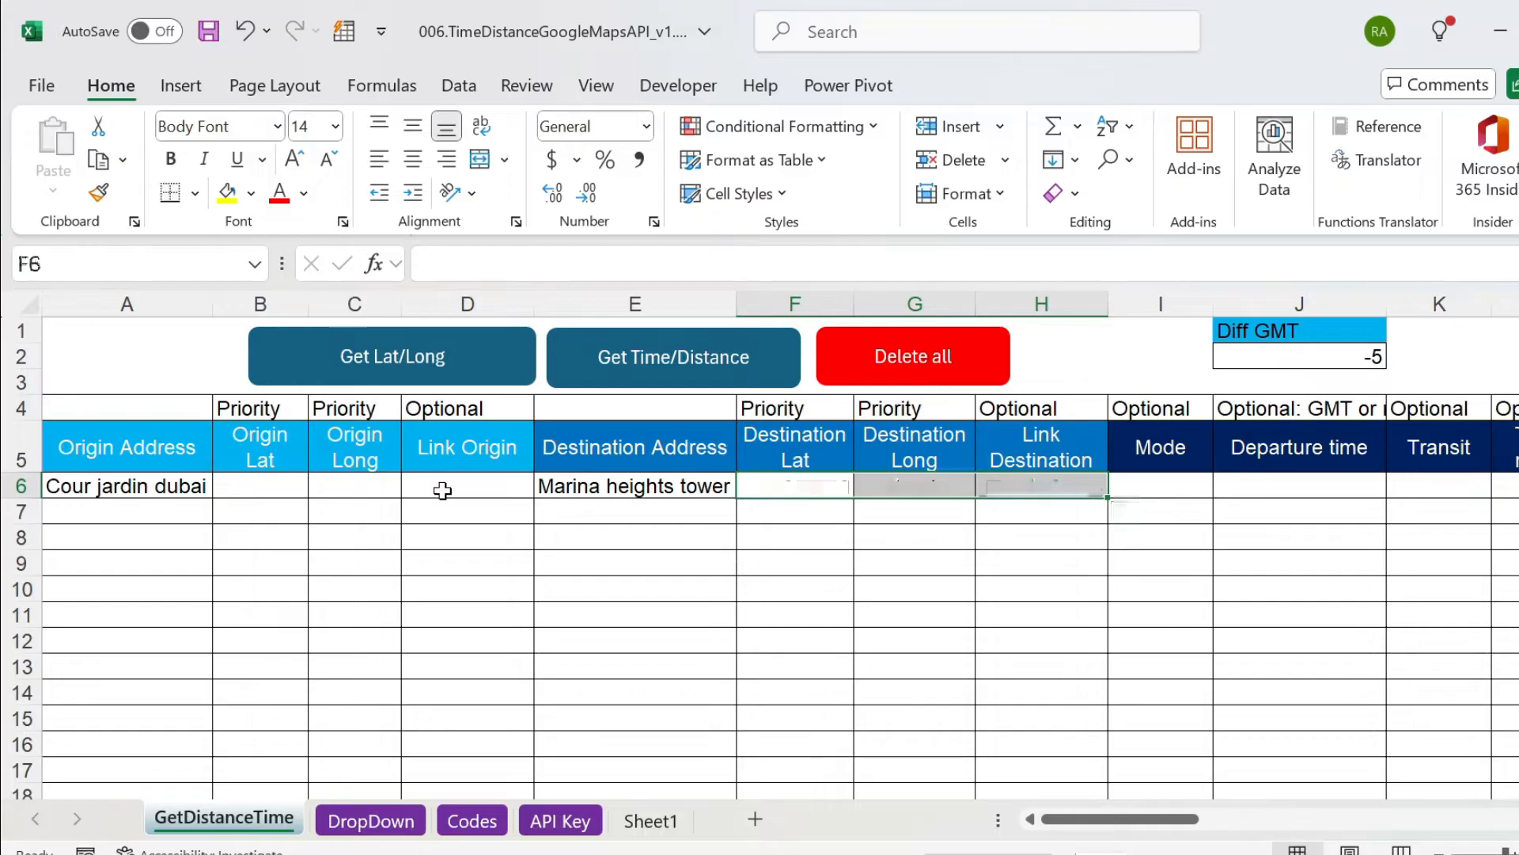
# Set the mode in row 6 to walking and replace the destination address in E6 with Dubai mall.
pyautogui.press('Right')
pyautogui.press('Right')
pyautogui.press('Right')
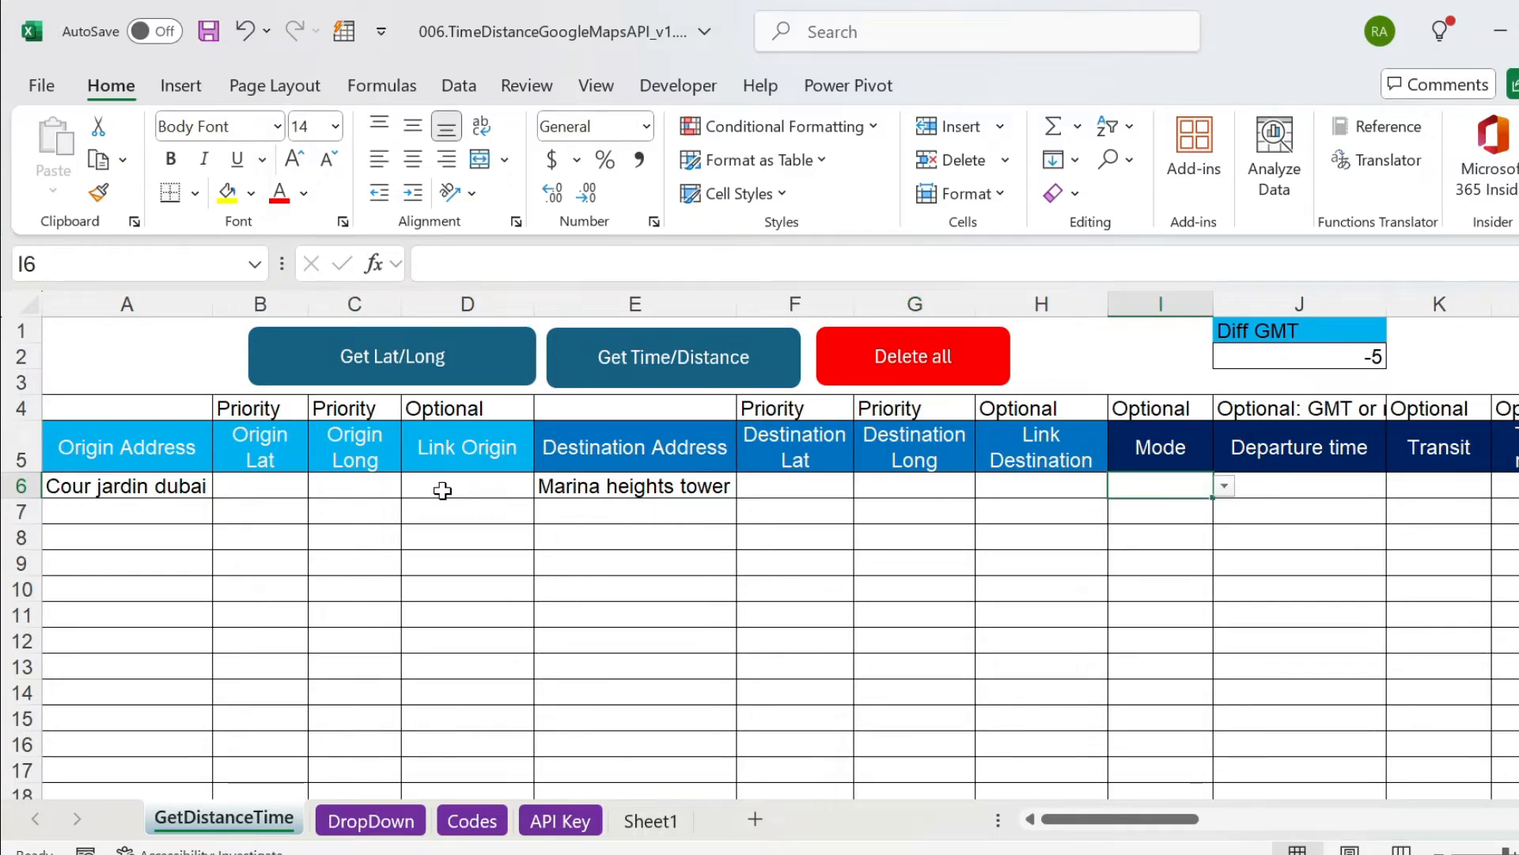
pyautogui.click(1224, 488)
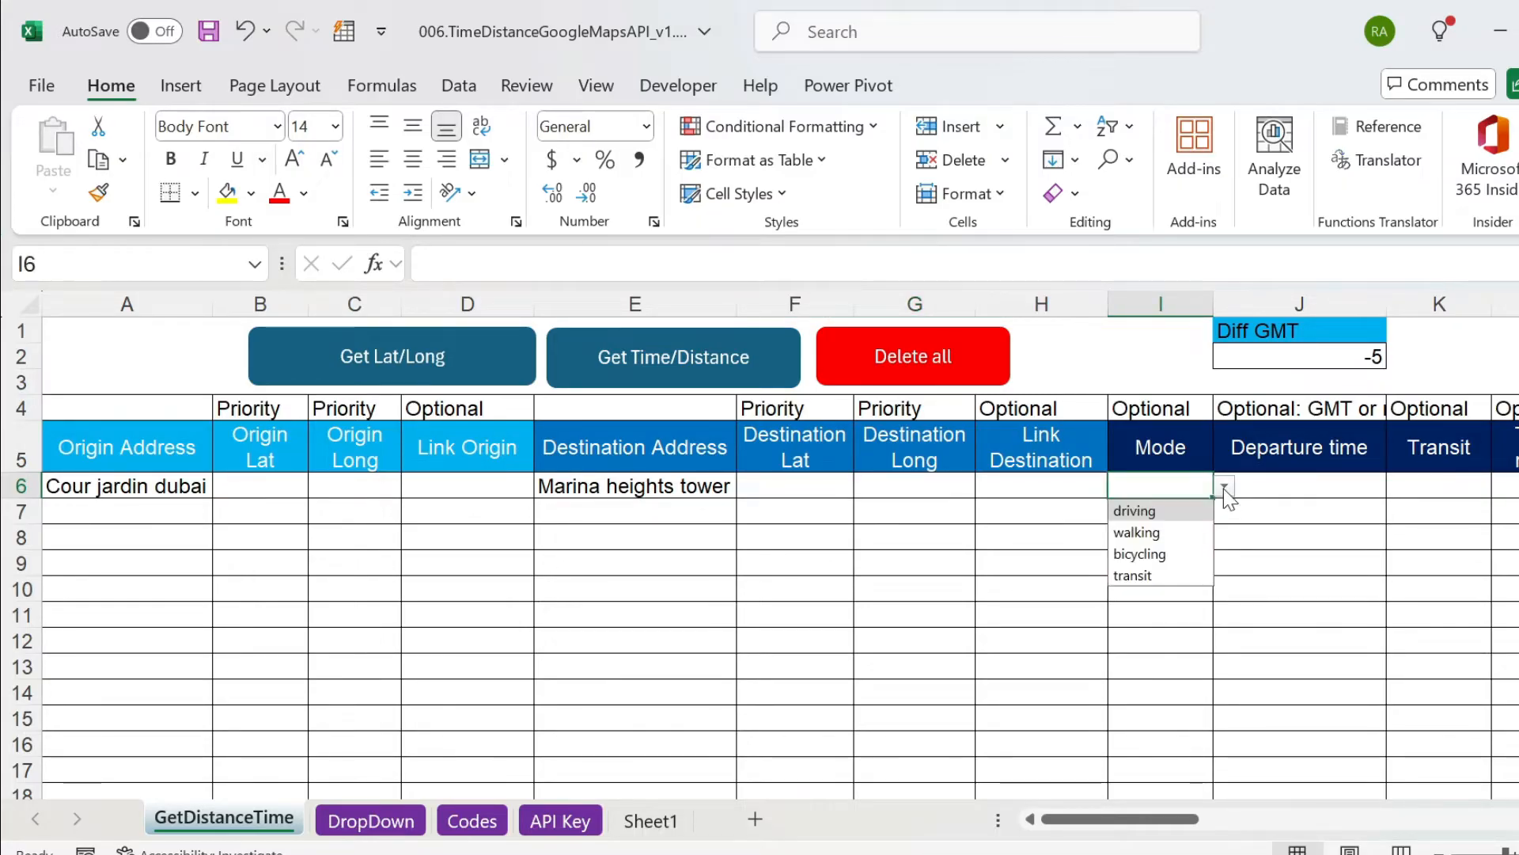
pyautogui.click(1166, 534)
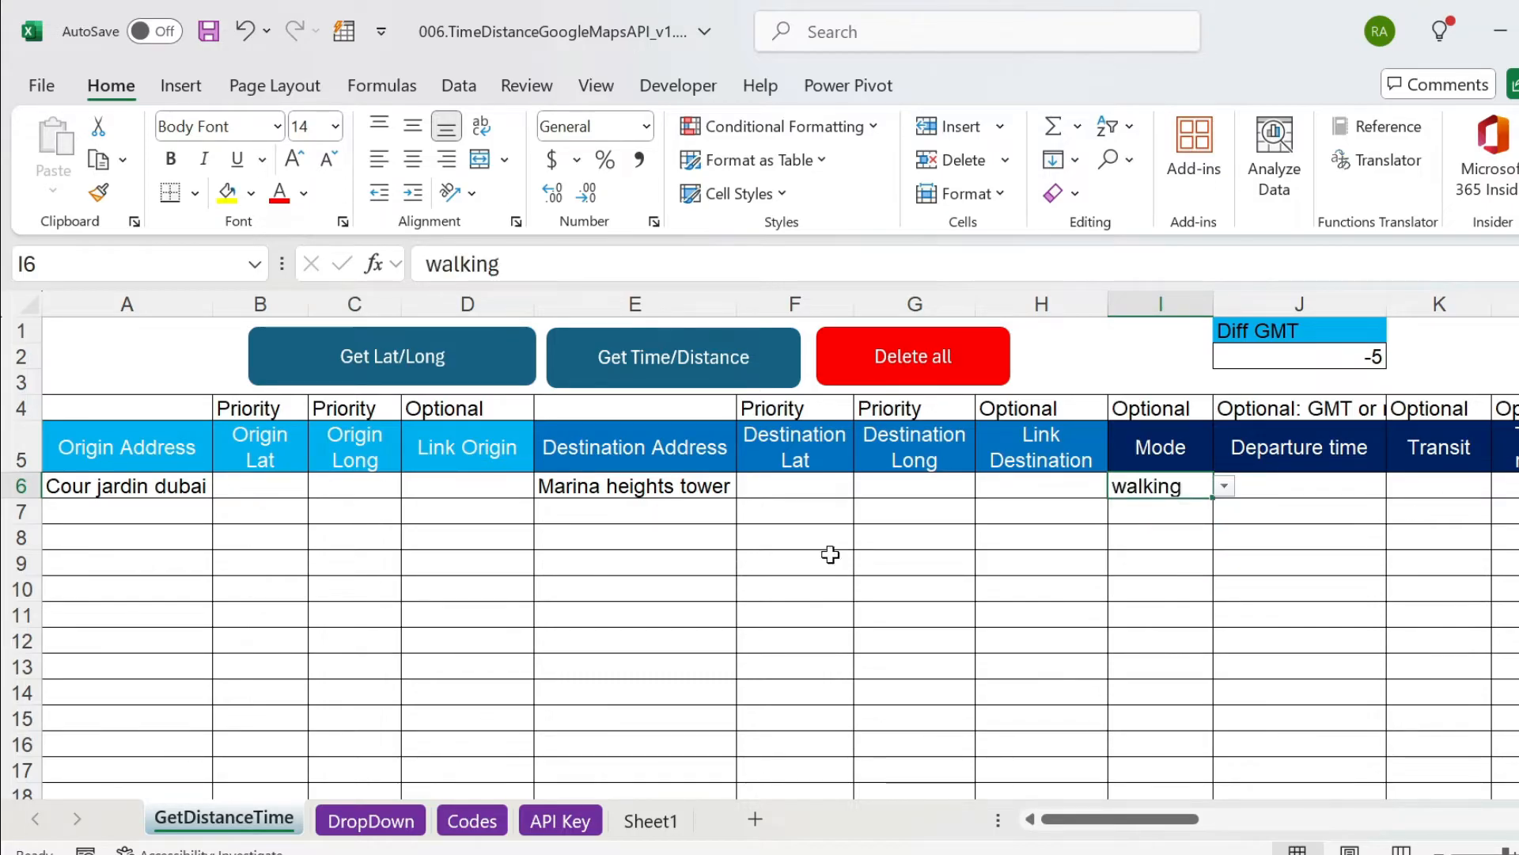
pyautogui.click(644, 490)
pyautogui.write('Dubai')
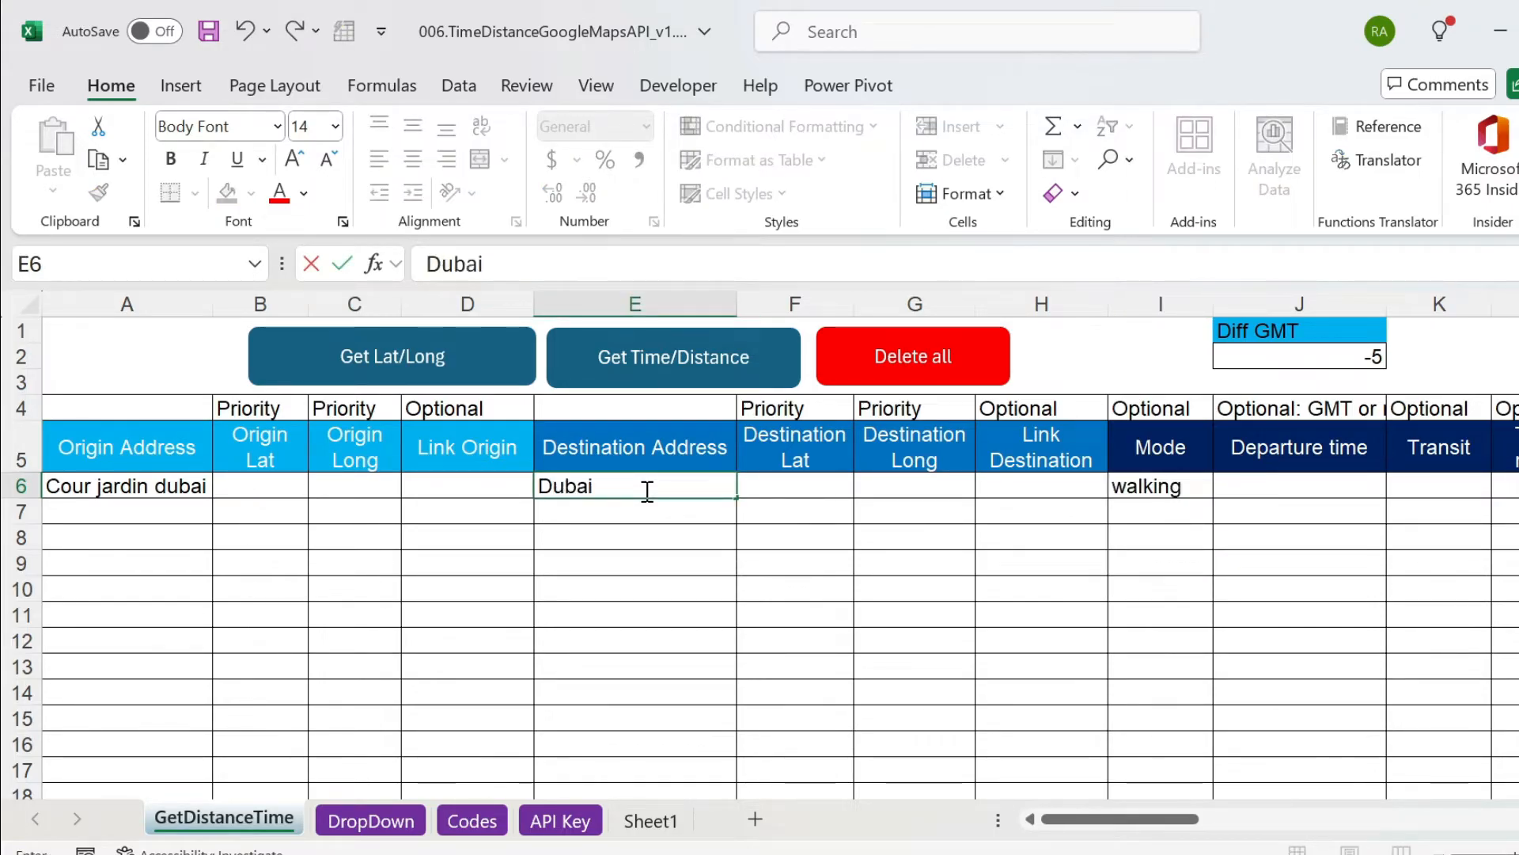
pyautogui.write(' mall')
pyautogui.press('Left')
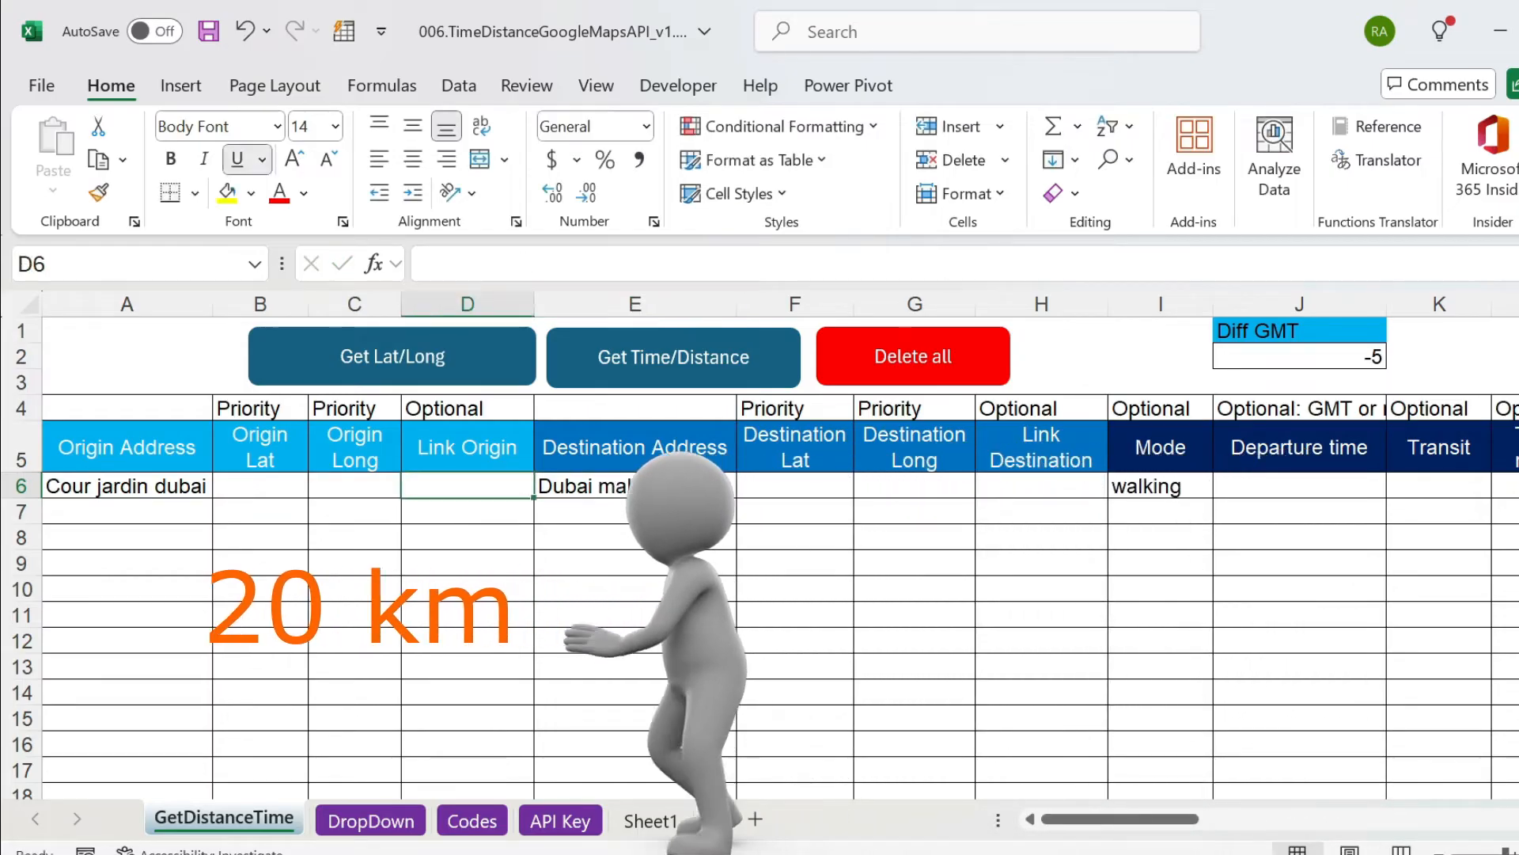
# Run Get Time/Distance on row 6 and accept processing the row.
pyautogui.press('Right')
pyautogui.press('Right')
pyautogui.press('Right')
pyautogui.press('Right')
pyautogui.press('Right')
pyautogui.press('Right')
pyautogui.press('Right')
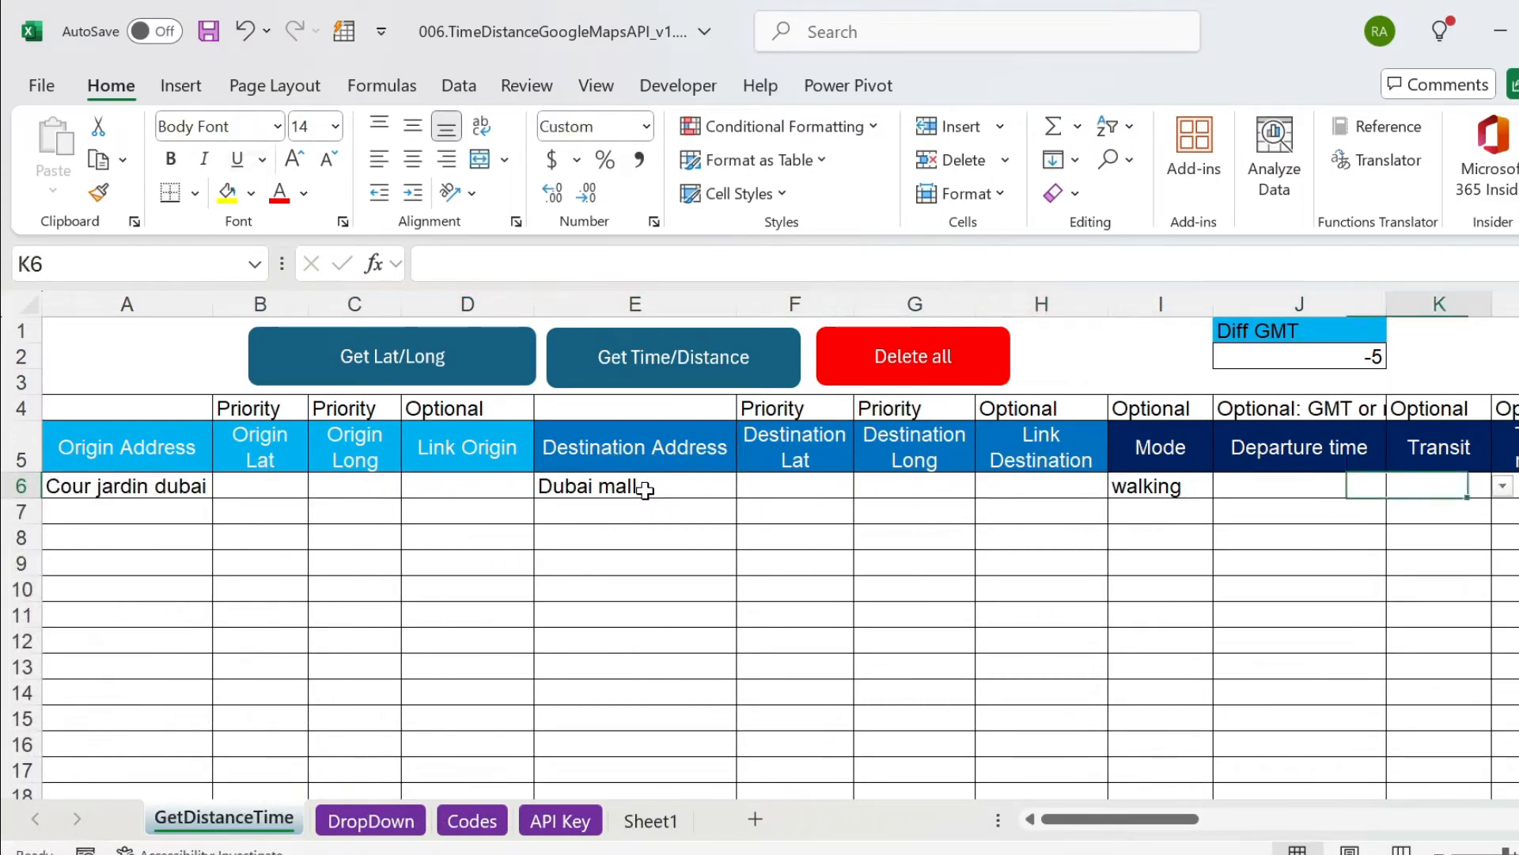
pyautogui.press('Right')
pyautogui.press('Right')
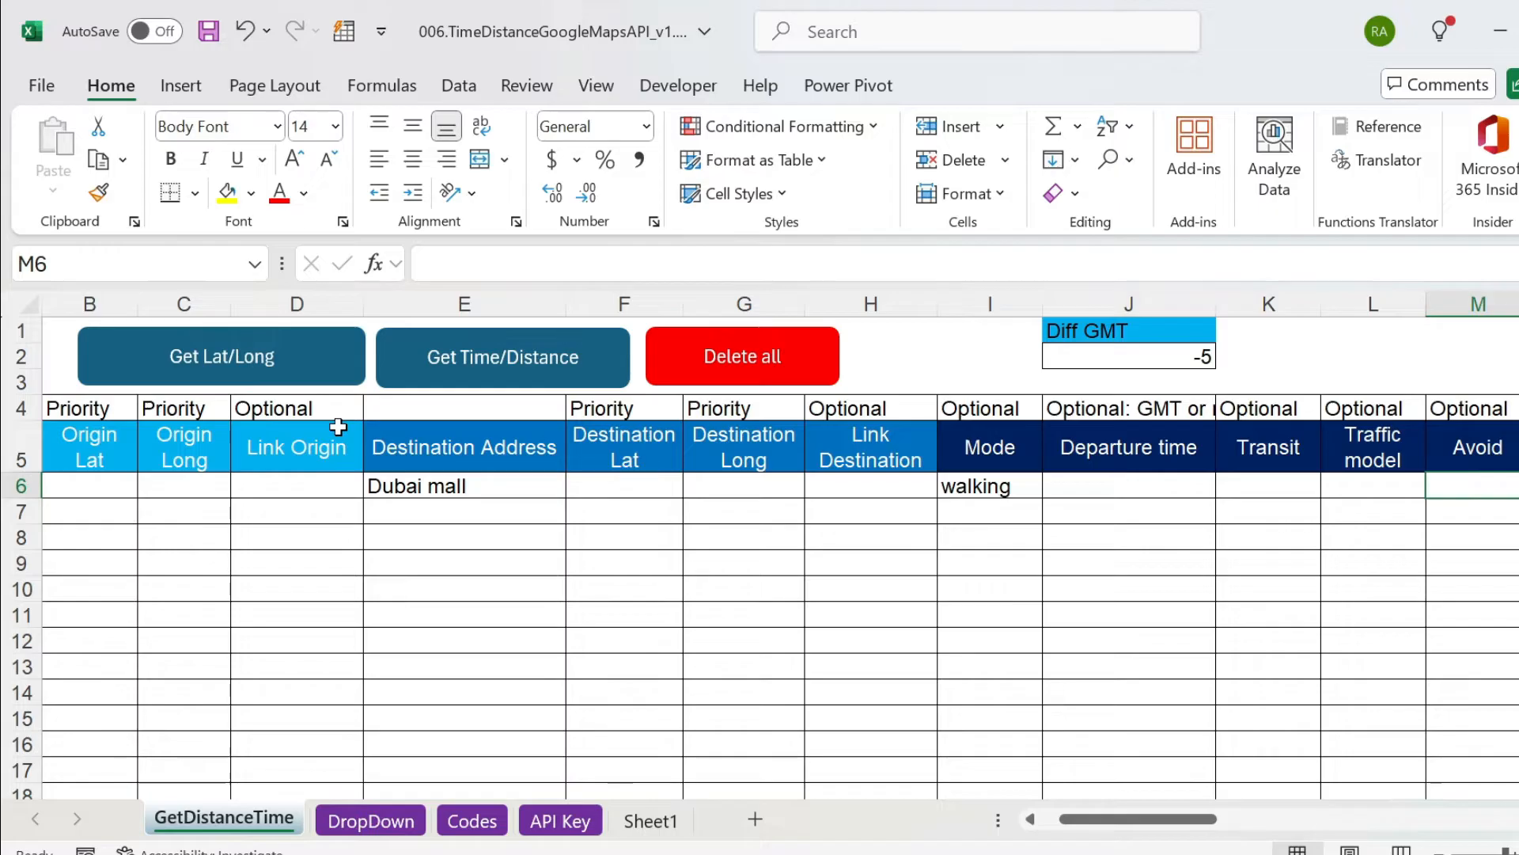
pyautogui.click(467, 360)
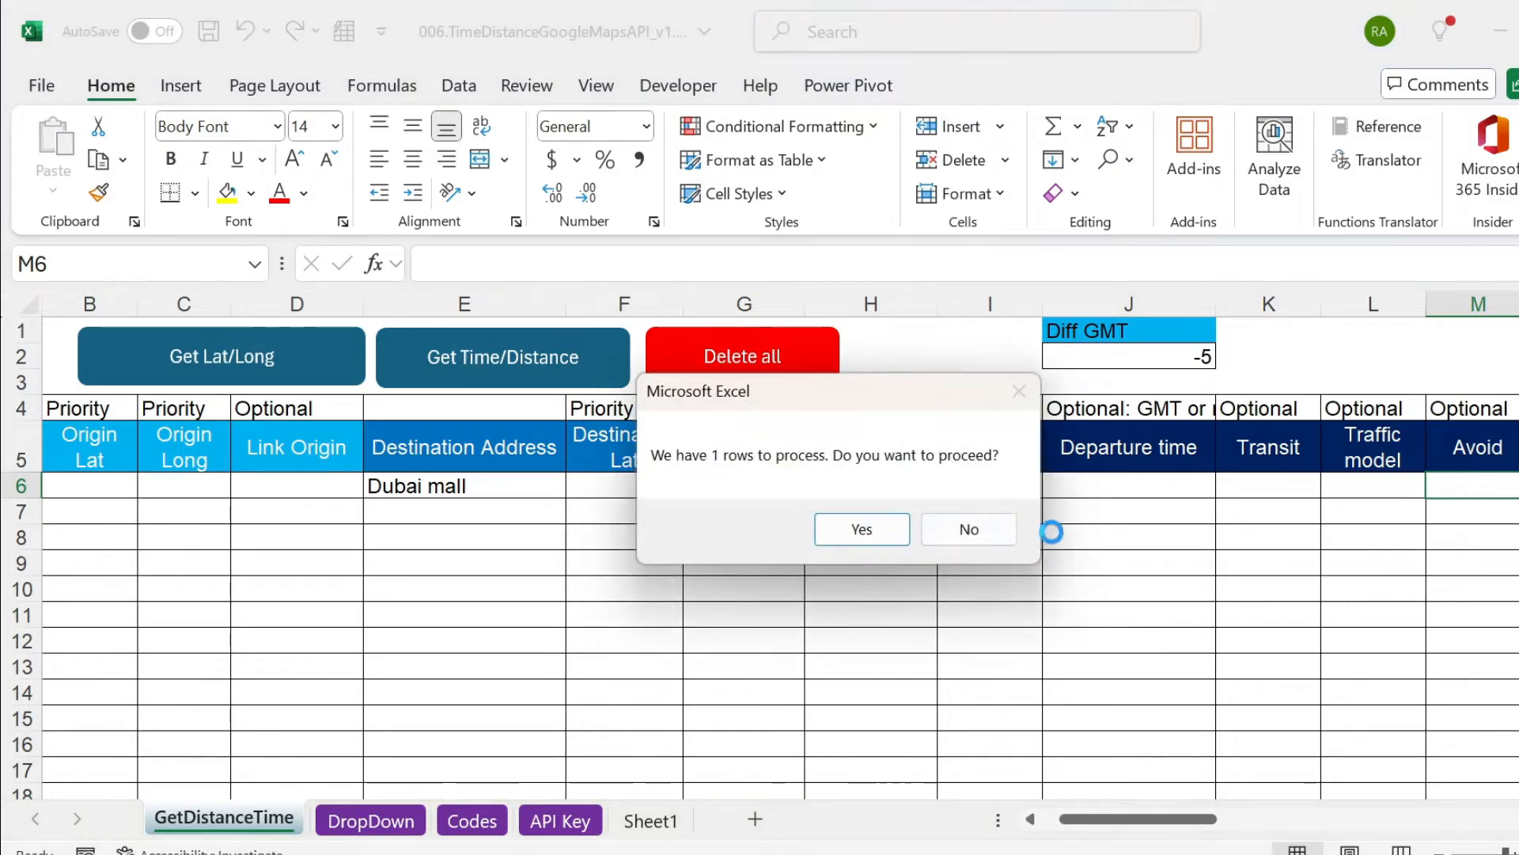
pyautogui.click(886, 530)
pyautogui.click(928, 528)
# Check the distance, travel time and returned origin and destination addresses in the result columns of row 6.
pyautogui.press('Right')
pyautogui.press('Right')
pyautogui.press('Right')
pyautogui.press('Right')
pyautogui.press('Right')
pyautogui.press('Right')
pyautogui.press('Right')
pyautogui.press('Right')
pyautogui.press('Right')
pyautogui.press('Right')
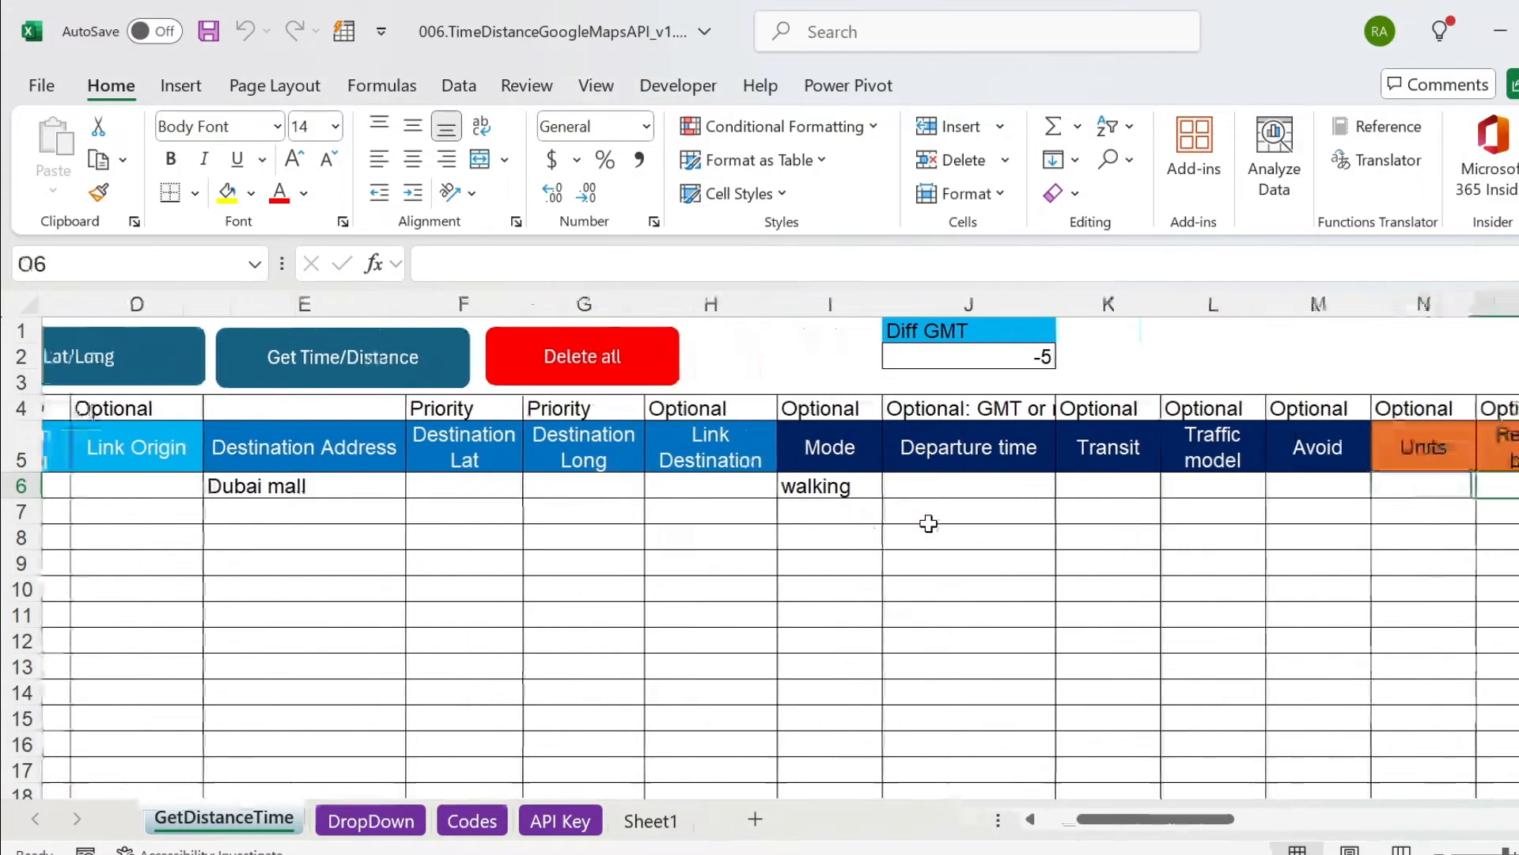
pyautogui.press('Left')
pyautogui.press('Left')
pyautogui.press('Left')
pyautogui.press('Left')
pyautogui.press('Left')
pyautogui.press('Left')
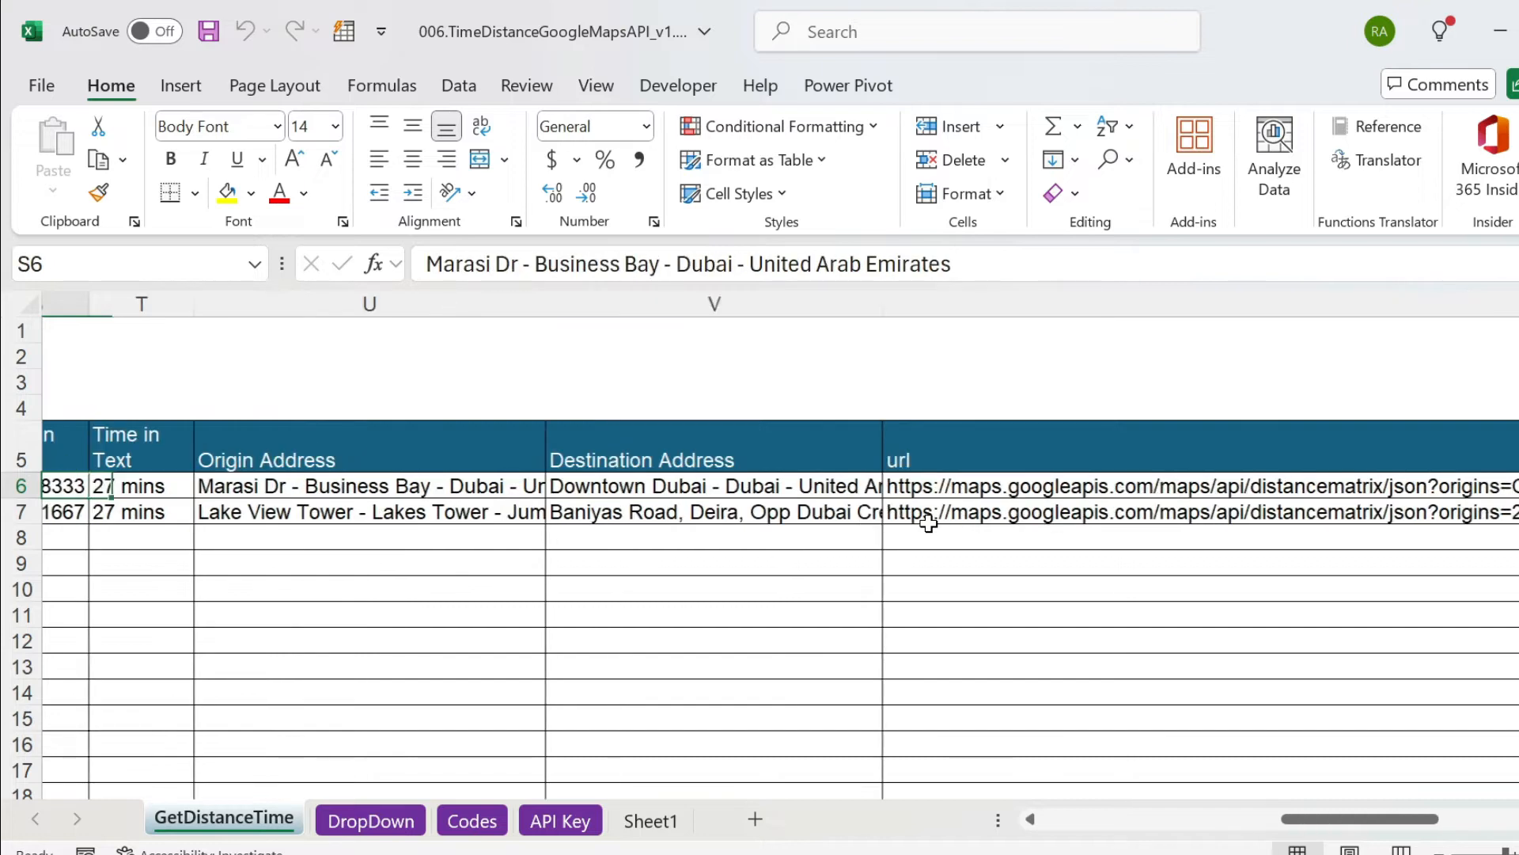
pyautogui.press('Right')
pyautogui.press('Right')
pyautogui.press('Right')
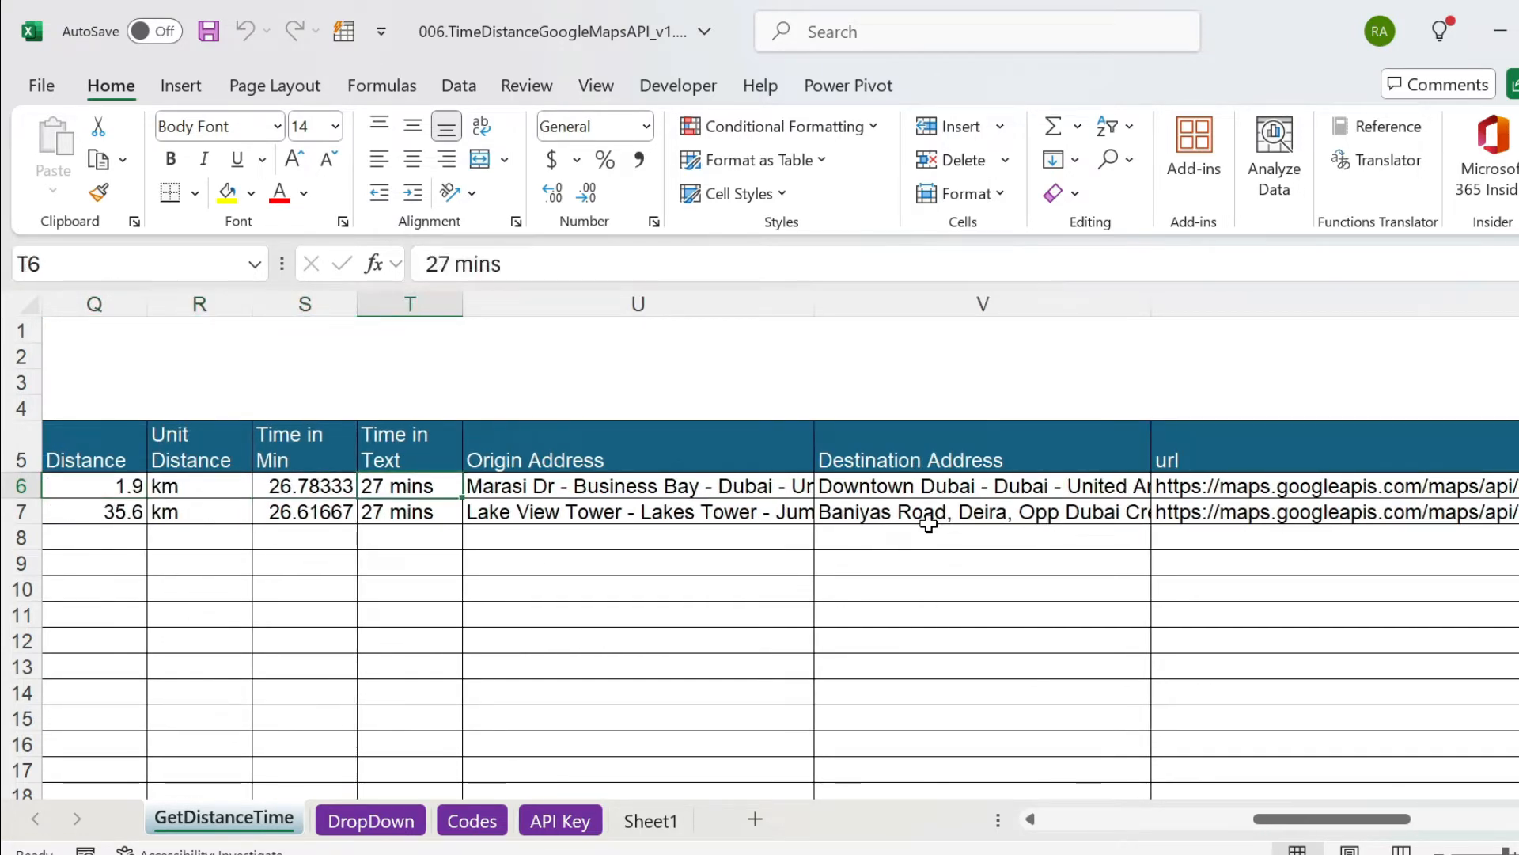
pyautogui.press('Right')
pyautogui.press('Right')
pyautogui.hotkey('shift', 'Left')
pyautogui.press('Left')
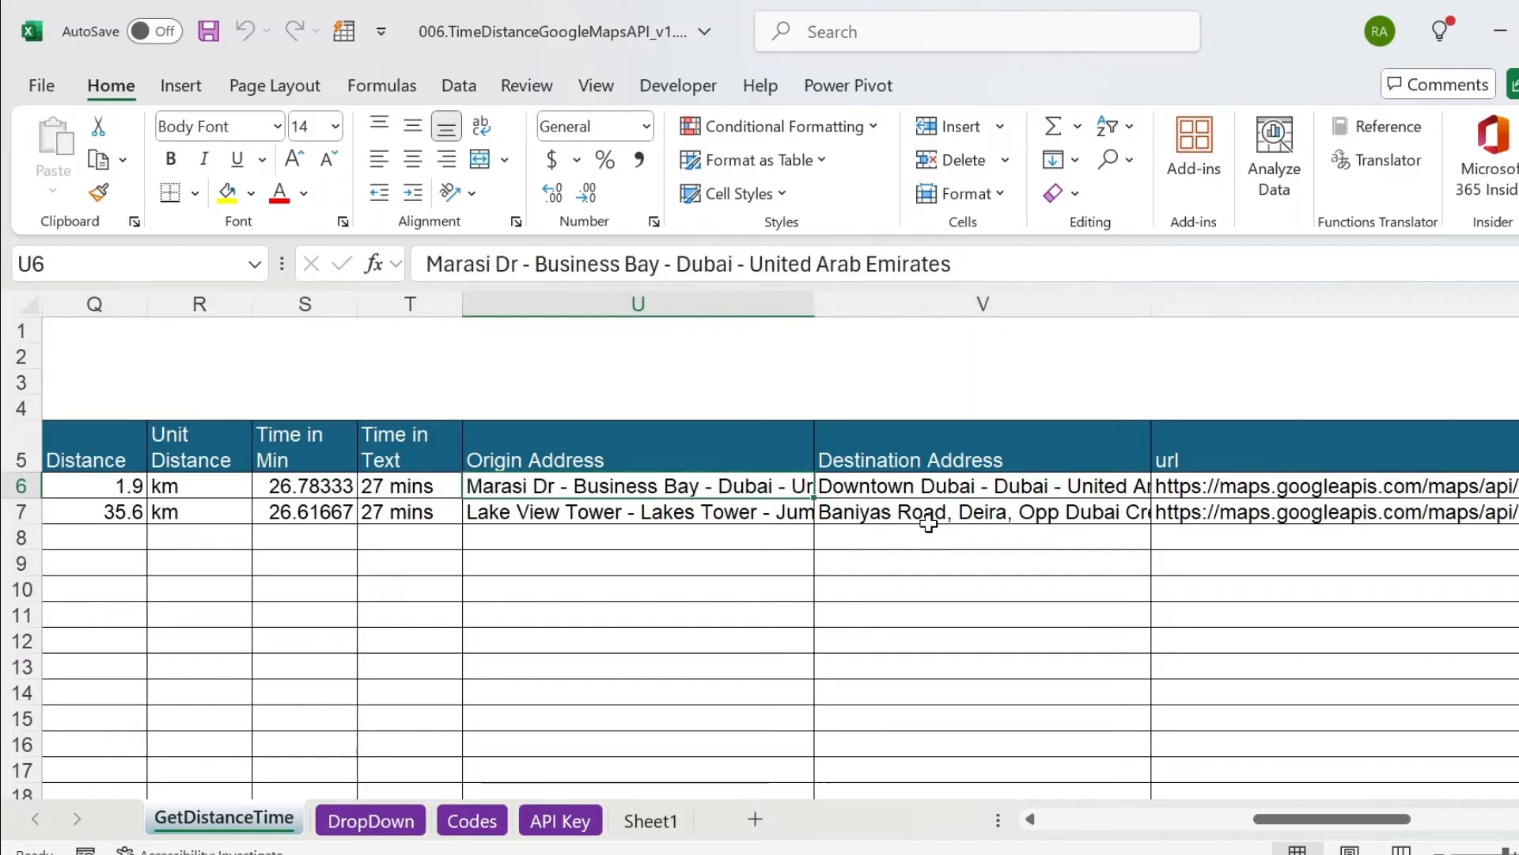
pyautogui.press('Left')
pyautogui.press('Left')
pyautogui.press('Left')
pyautogui.press('Left')
pyautogui.press('Left')
pyautogui.press('Left')
pyautogui.press('Left')
pyautogui.press('Left')
pyautogui.press('Left')
pyautogui.press('Left')
pyautogui.press('Left')
pyautogui.press('Left')
pyautogui.press('Left')
pyautogui.press('Left')
pyautogui.press('Left')
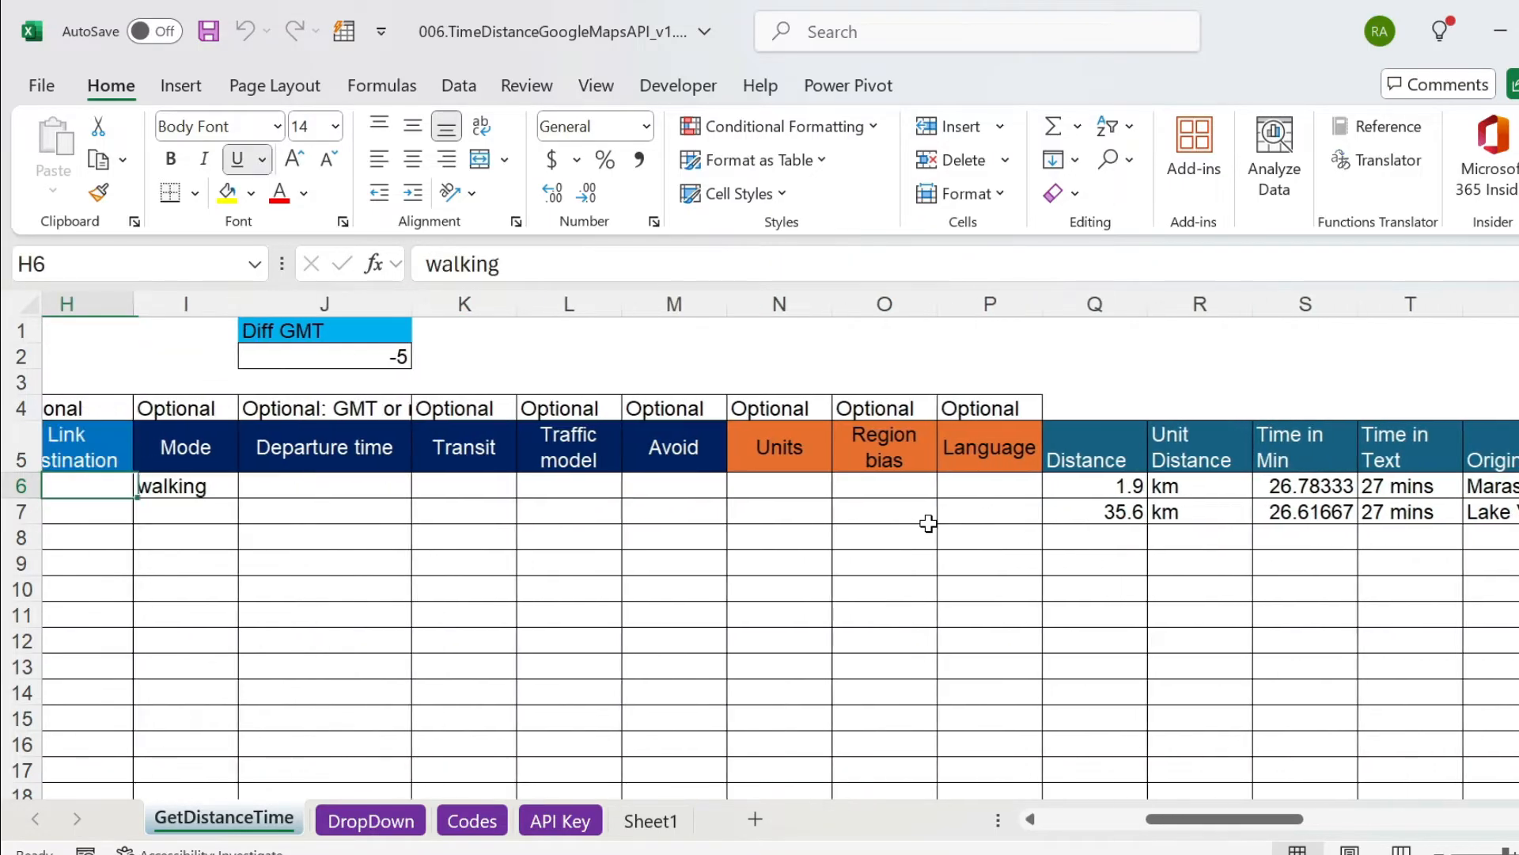
# Set the mode in I6 to transit and view the options offered for the Transit cell K6.
pyautogui.click(440, 478)
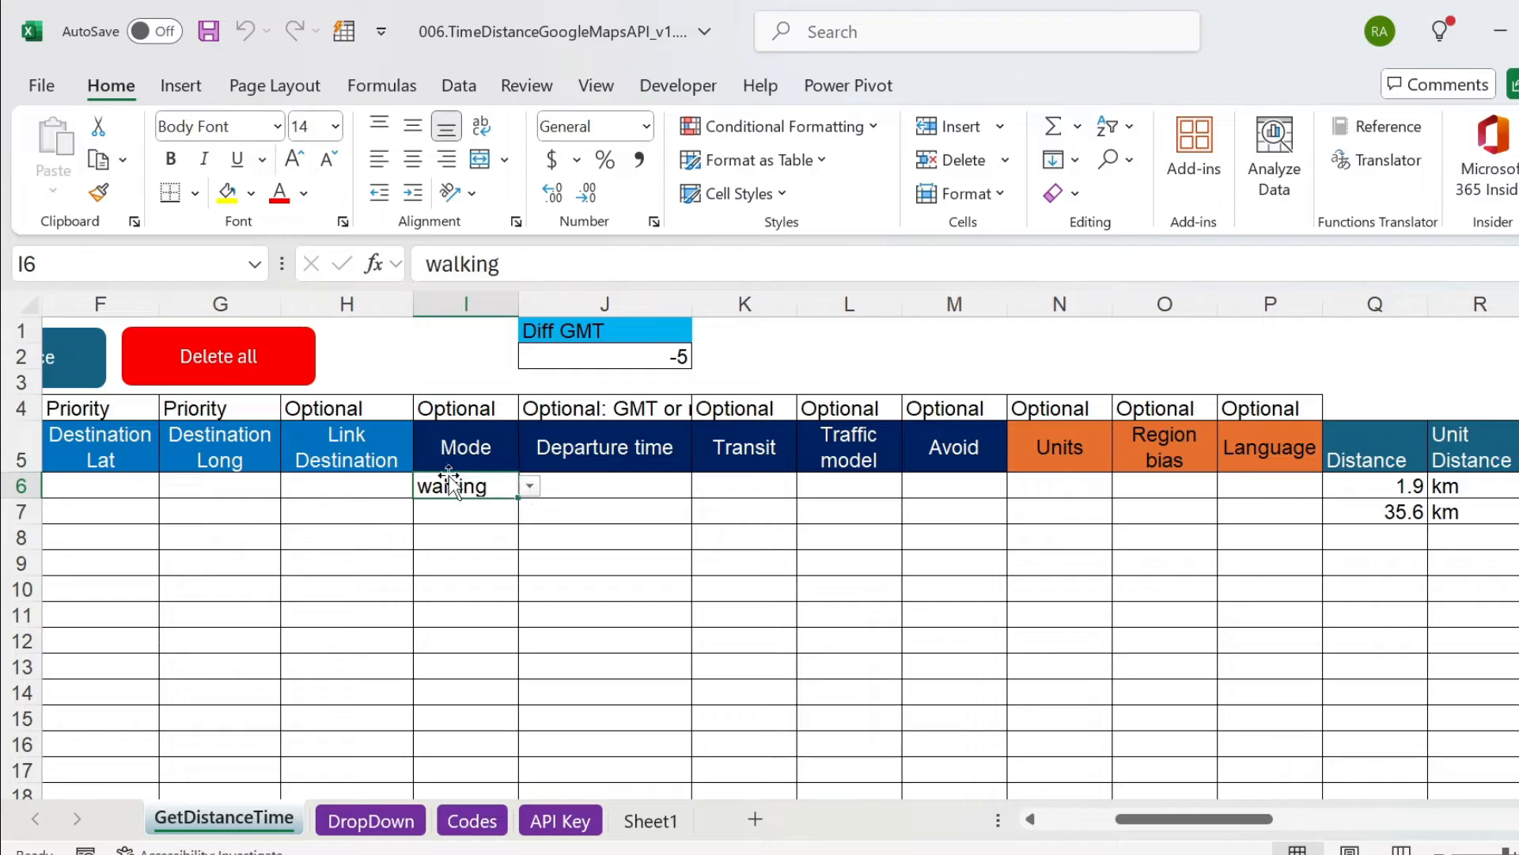
pyautogui.click(530, 486)
pyautogui.click(443, 576)
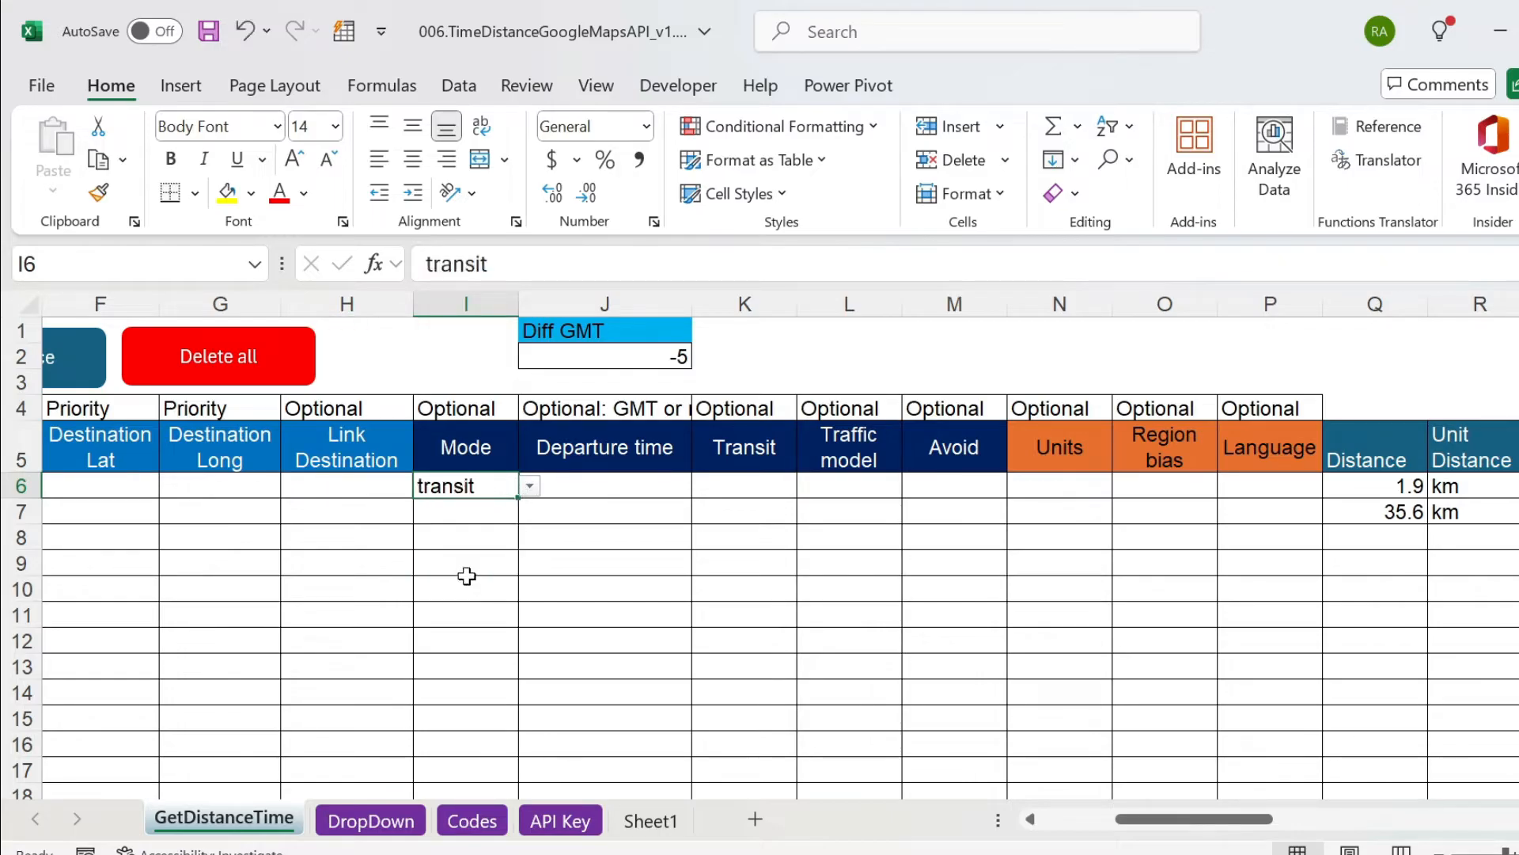
pyautogui.click(776, 484)
pyautogui.click(808, 486)
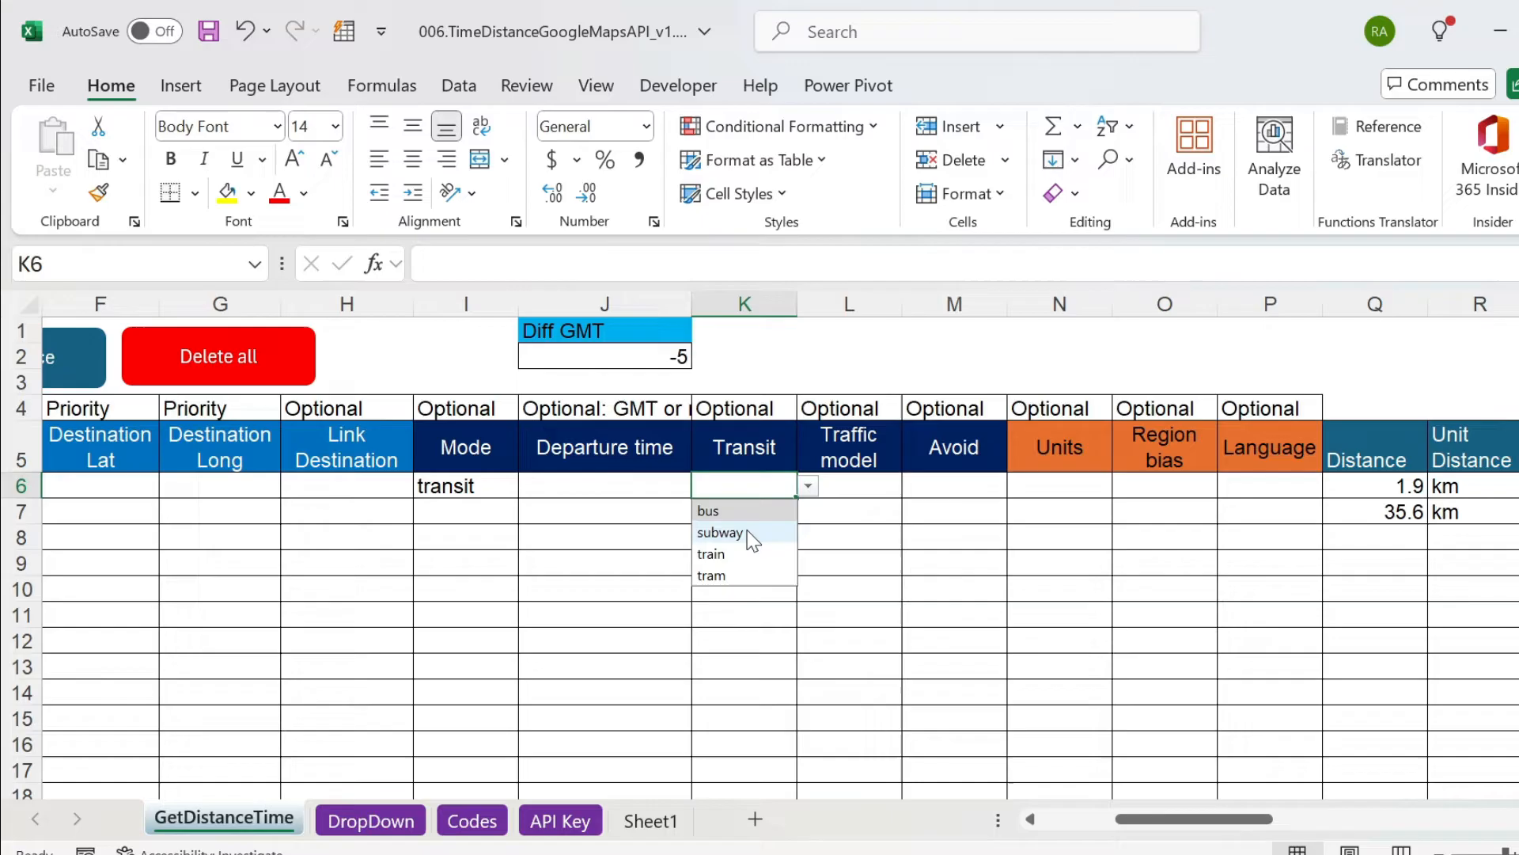
pyautogui.click(766, 620)
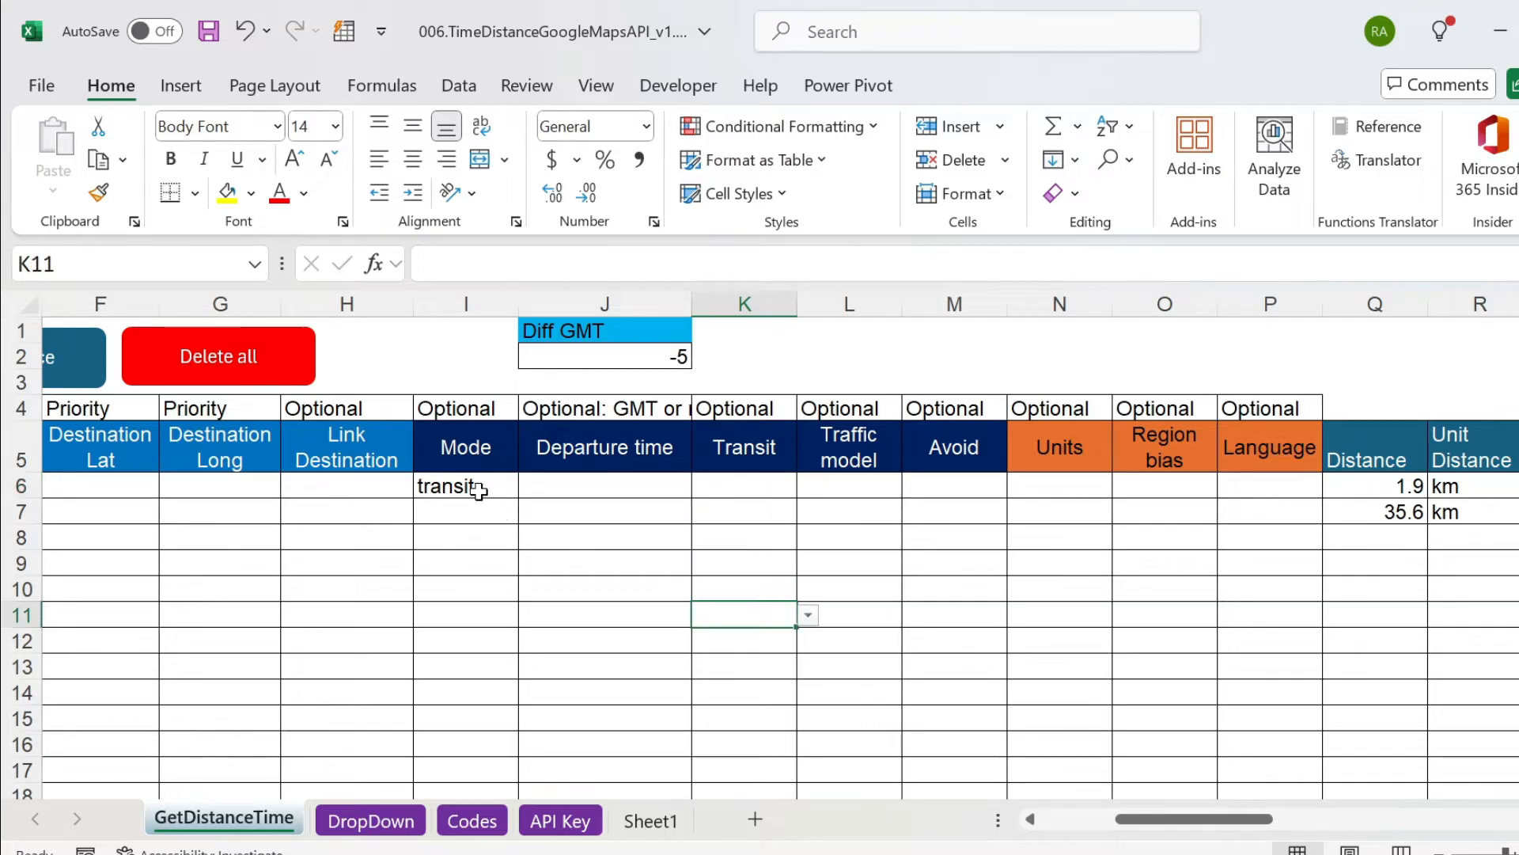
# Set the mode in I6 to driving.
pyautogui.click(475, 486)
pyautogui.click(528, 486)
pyautogui.click(473, 516)
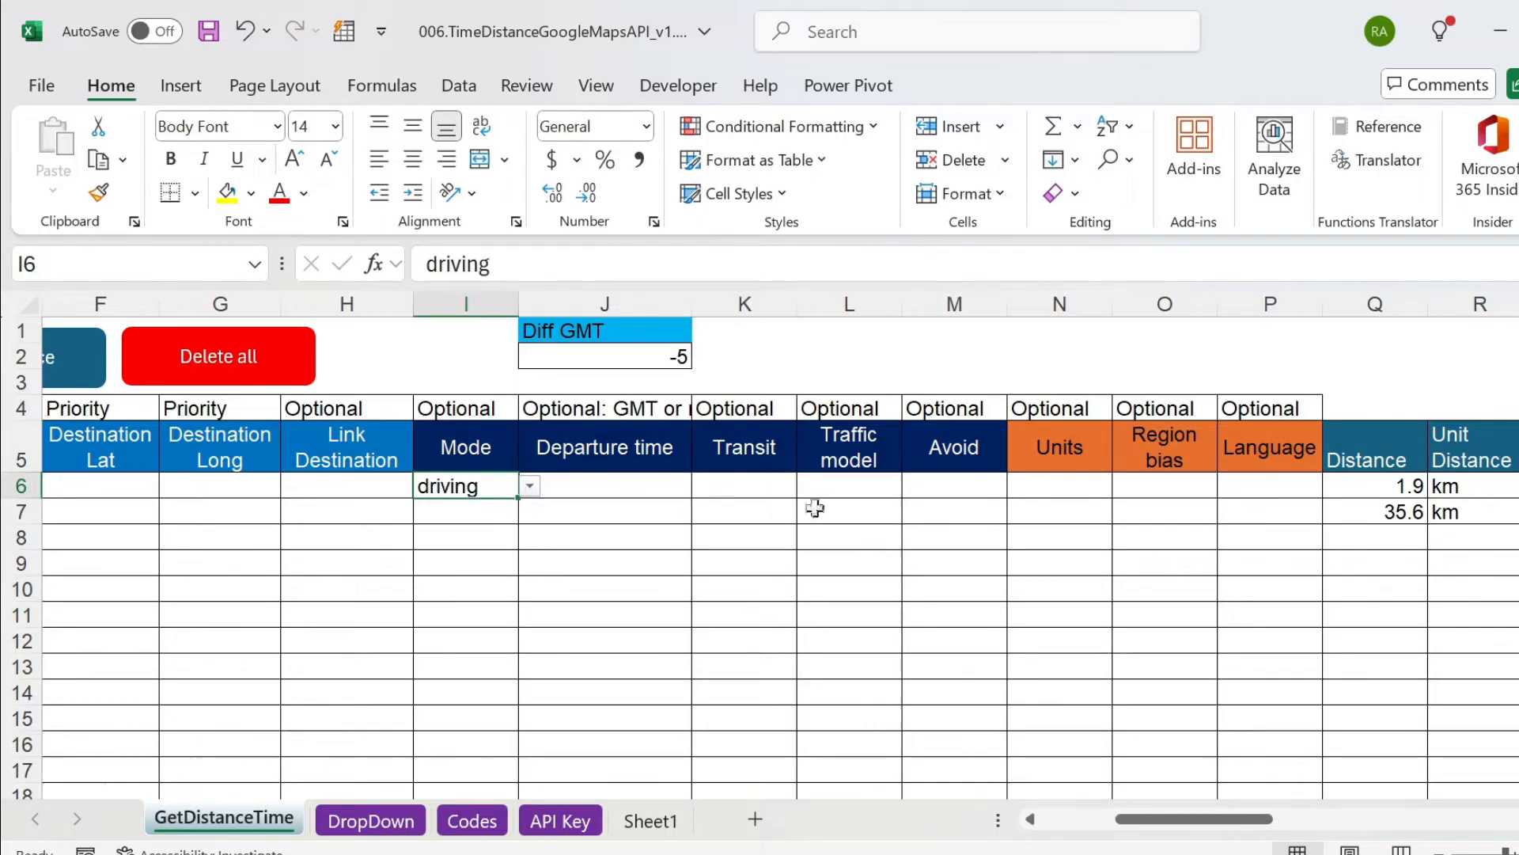
# Try the subway option in Transit cell K6 alongside the driving mode, and clear K6 again.
pyautogui.click(791, 488)
pyautogui.click(807, 486)
pyautogui.click(732, 541)
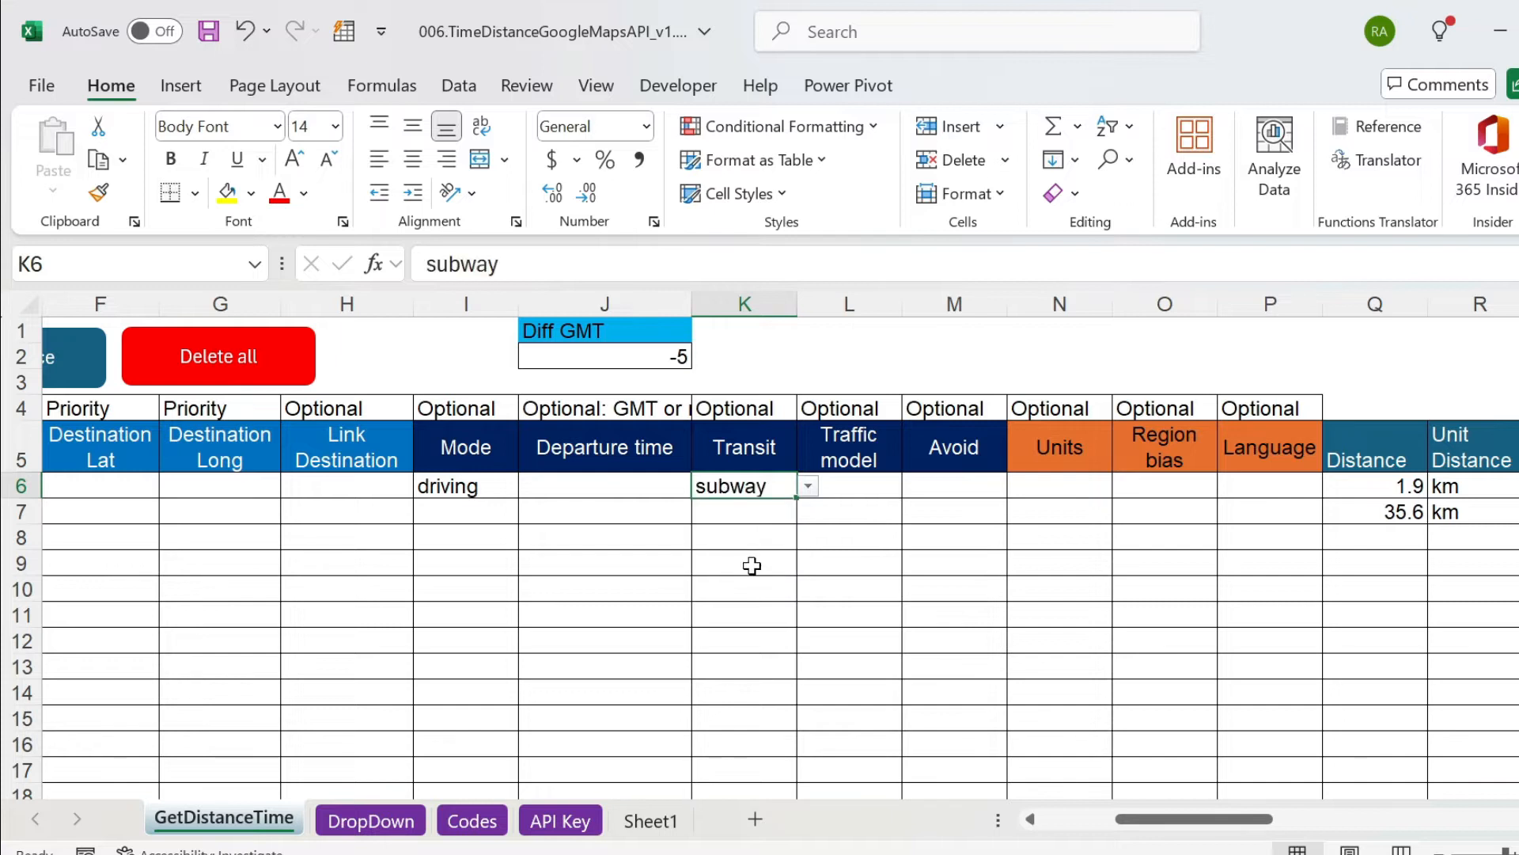
pyautogui.click(485, 485)
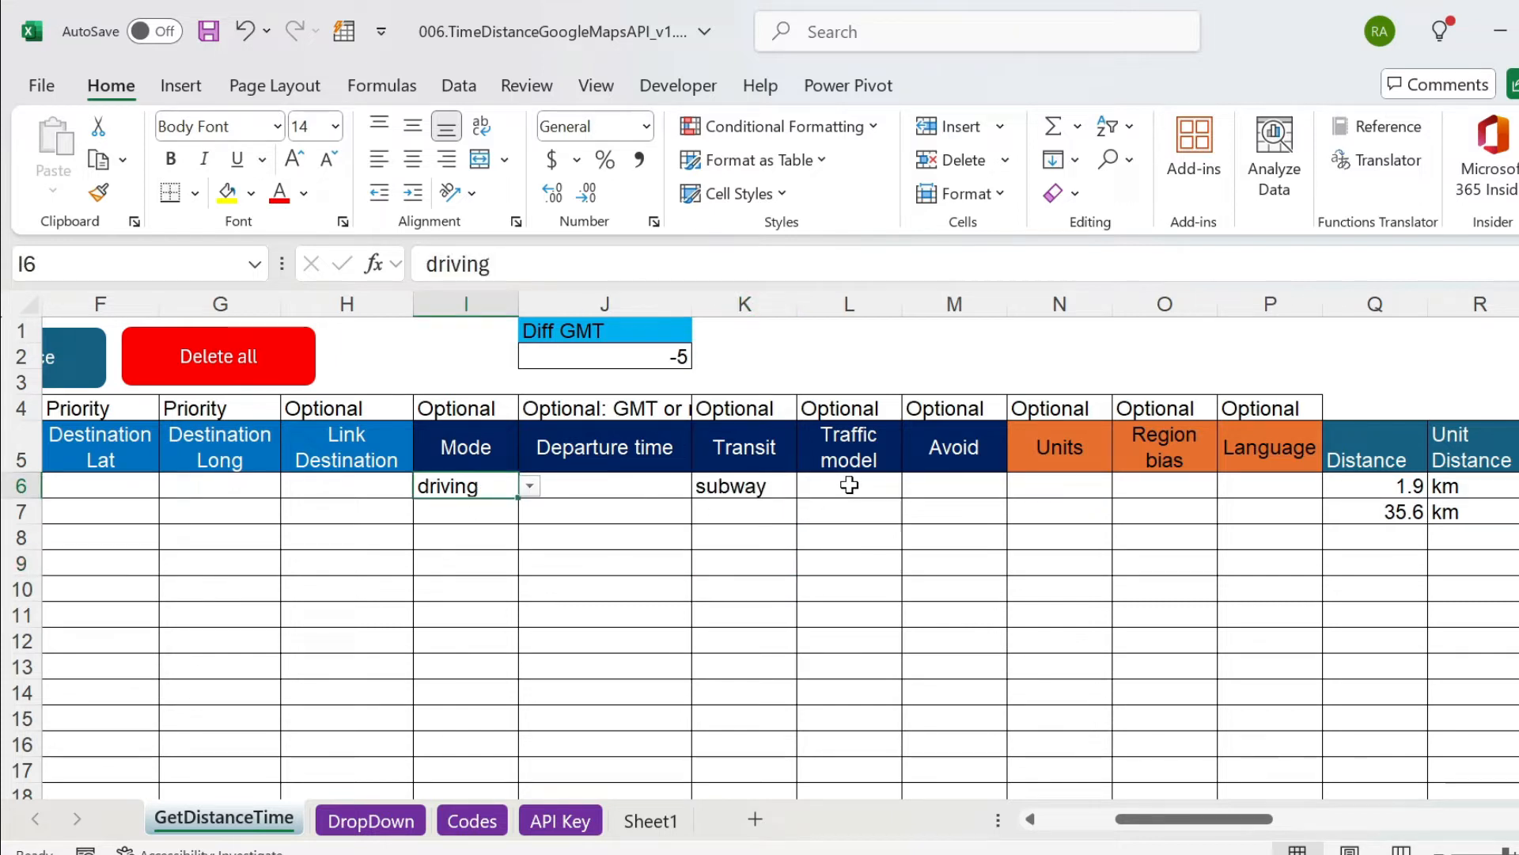
pyautogui.click(754, 486)
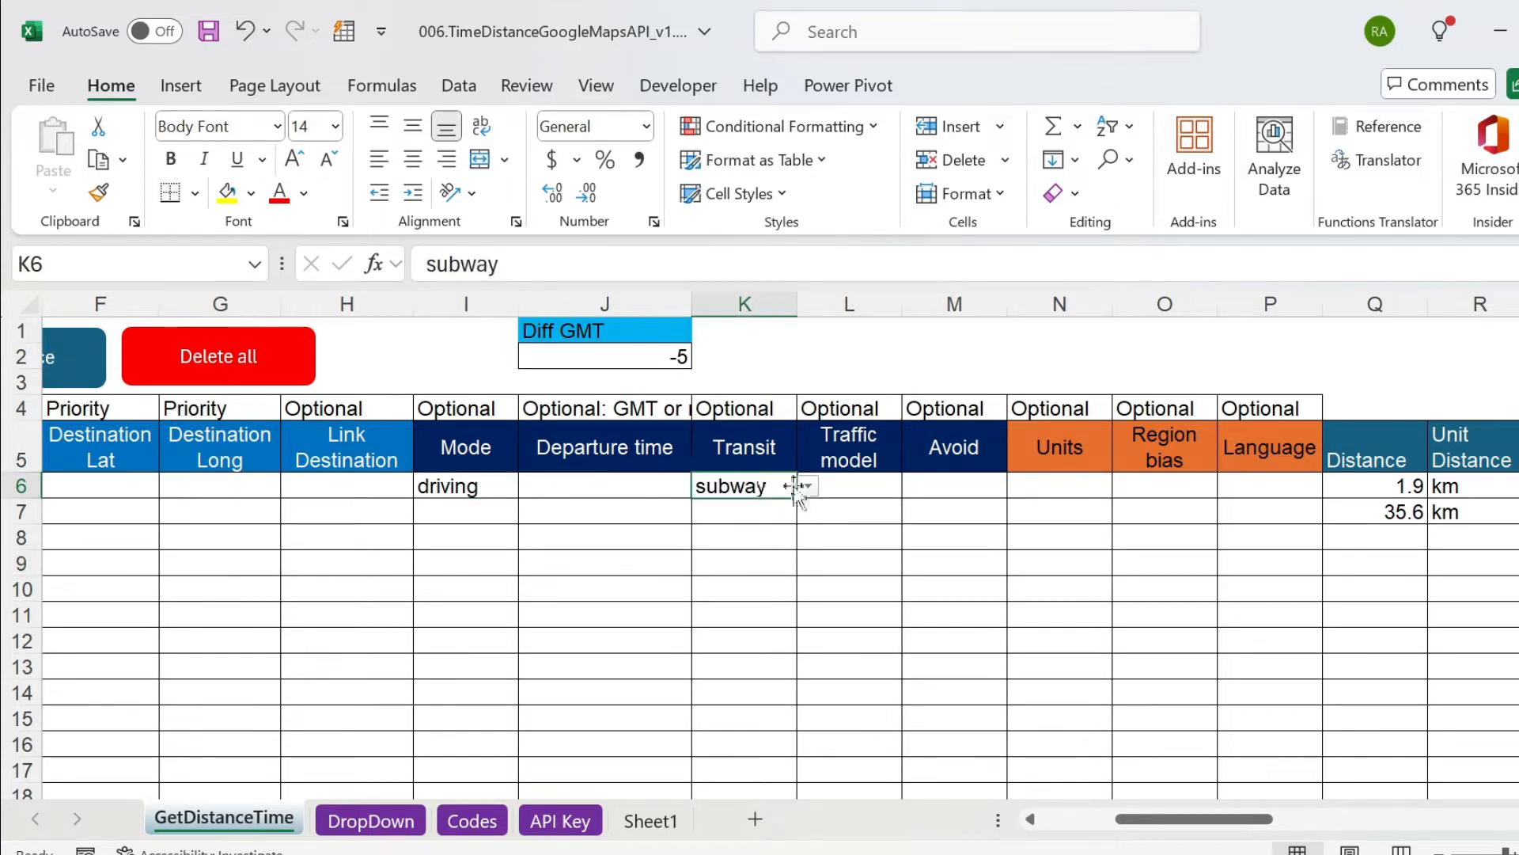
pyautogui.press('Delete')
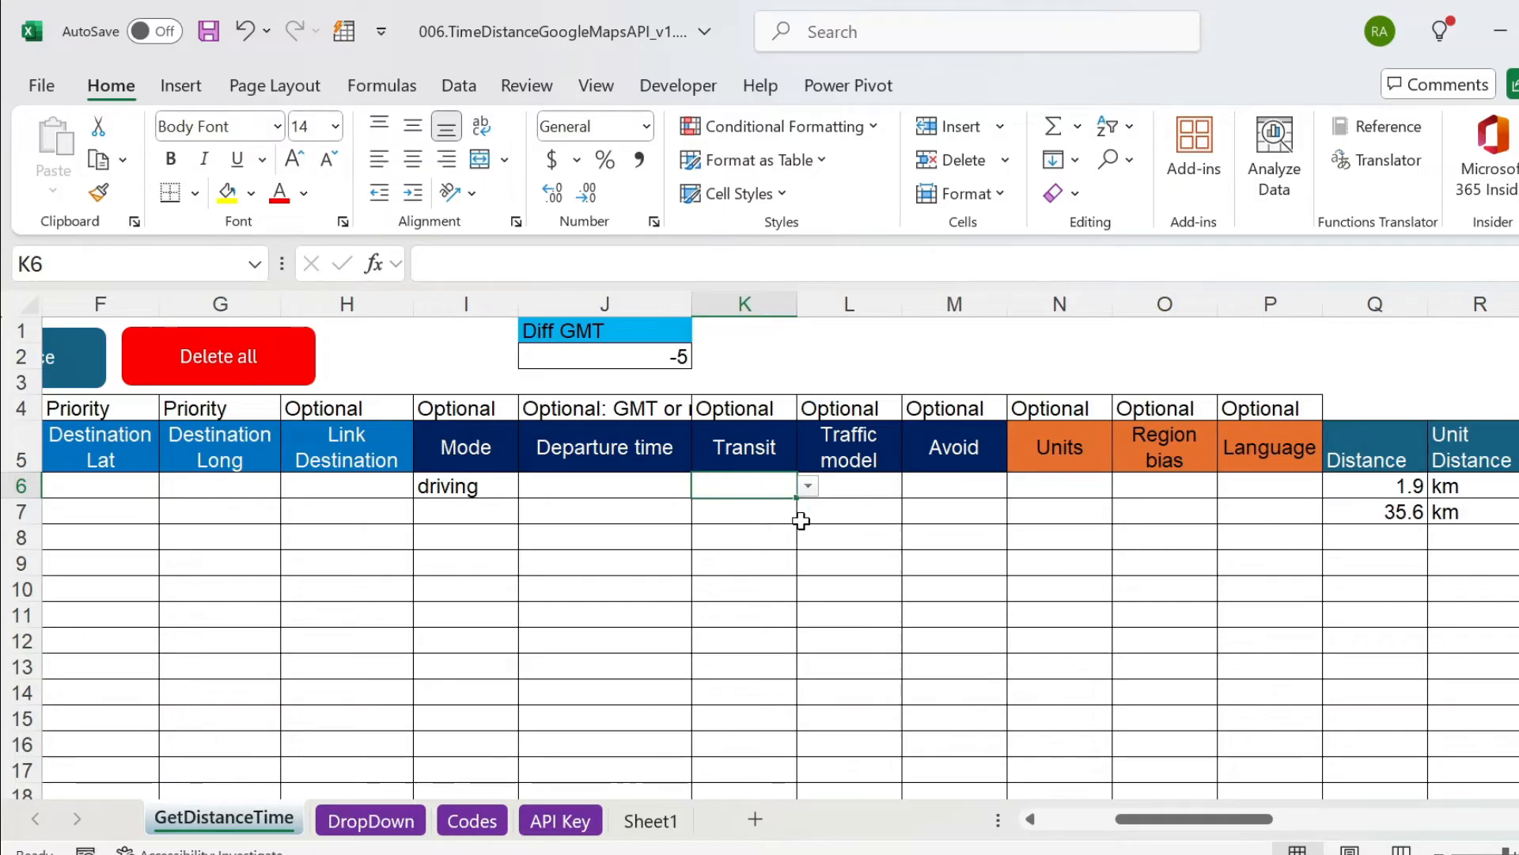
# View the options offered for the Traffic model cell L6 without choosing one.
pyautogui.click(857, 481)
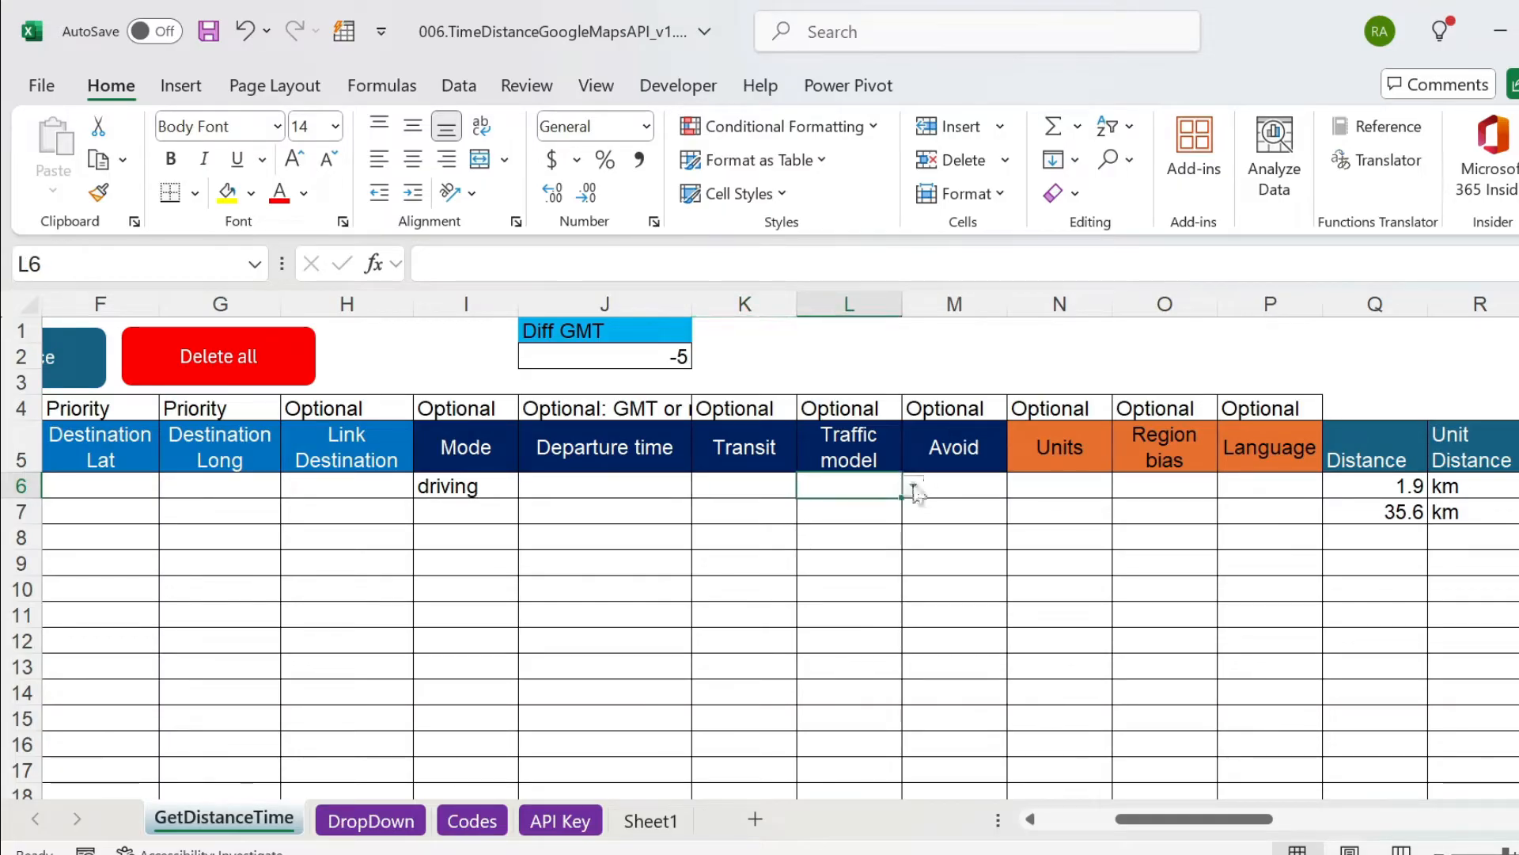
pyautogui.click(913, 488)
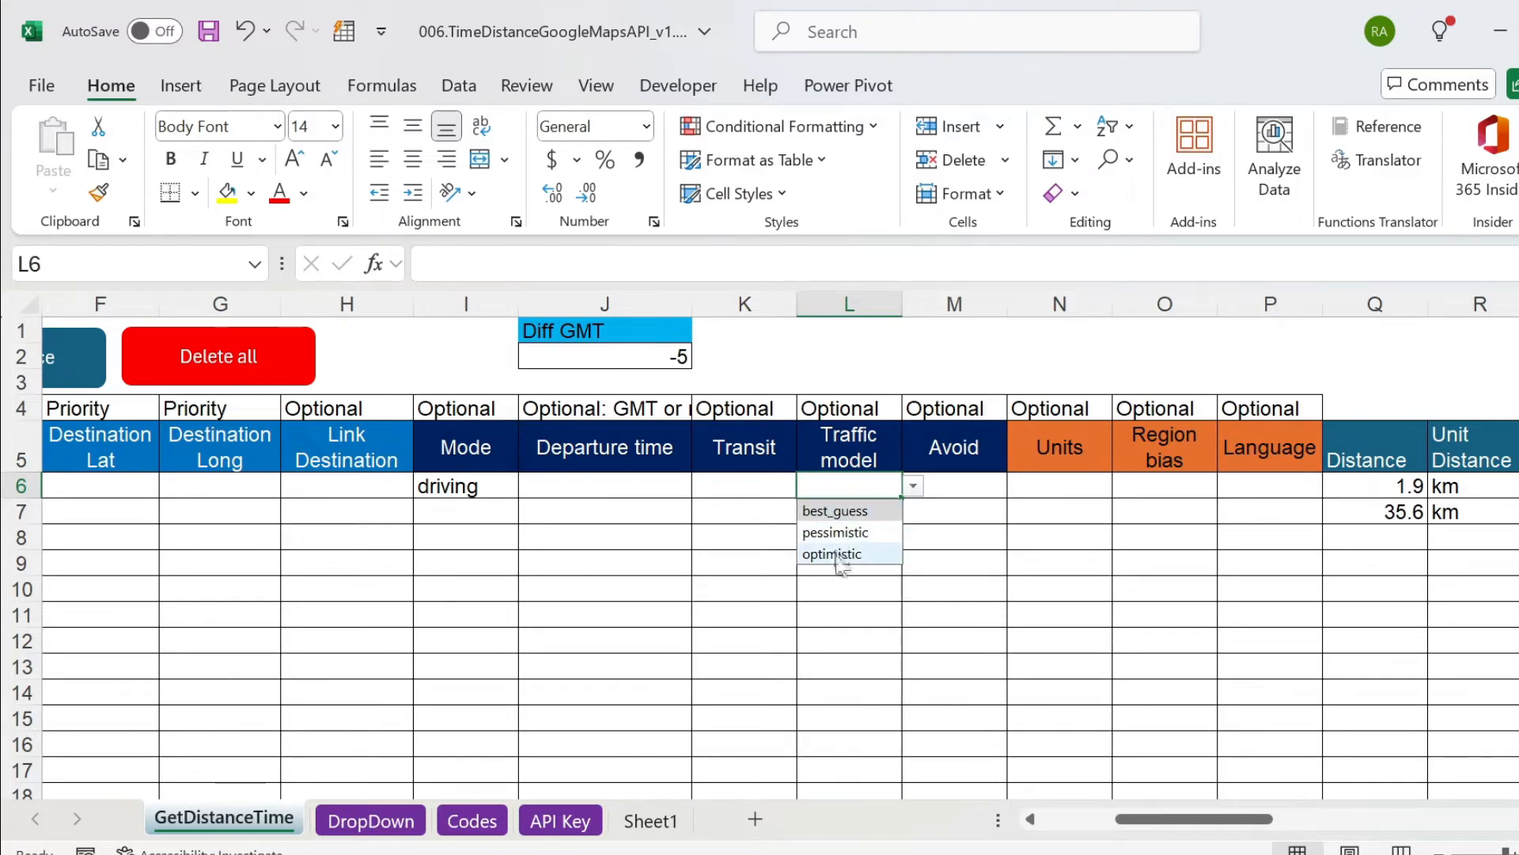
pyautogui.click(947, 568)
pyautogui.click(947, 569)
pyautogui.click(874, 493)
pyautogui.press('Left')
pyautogui.press('Right')
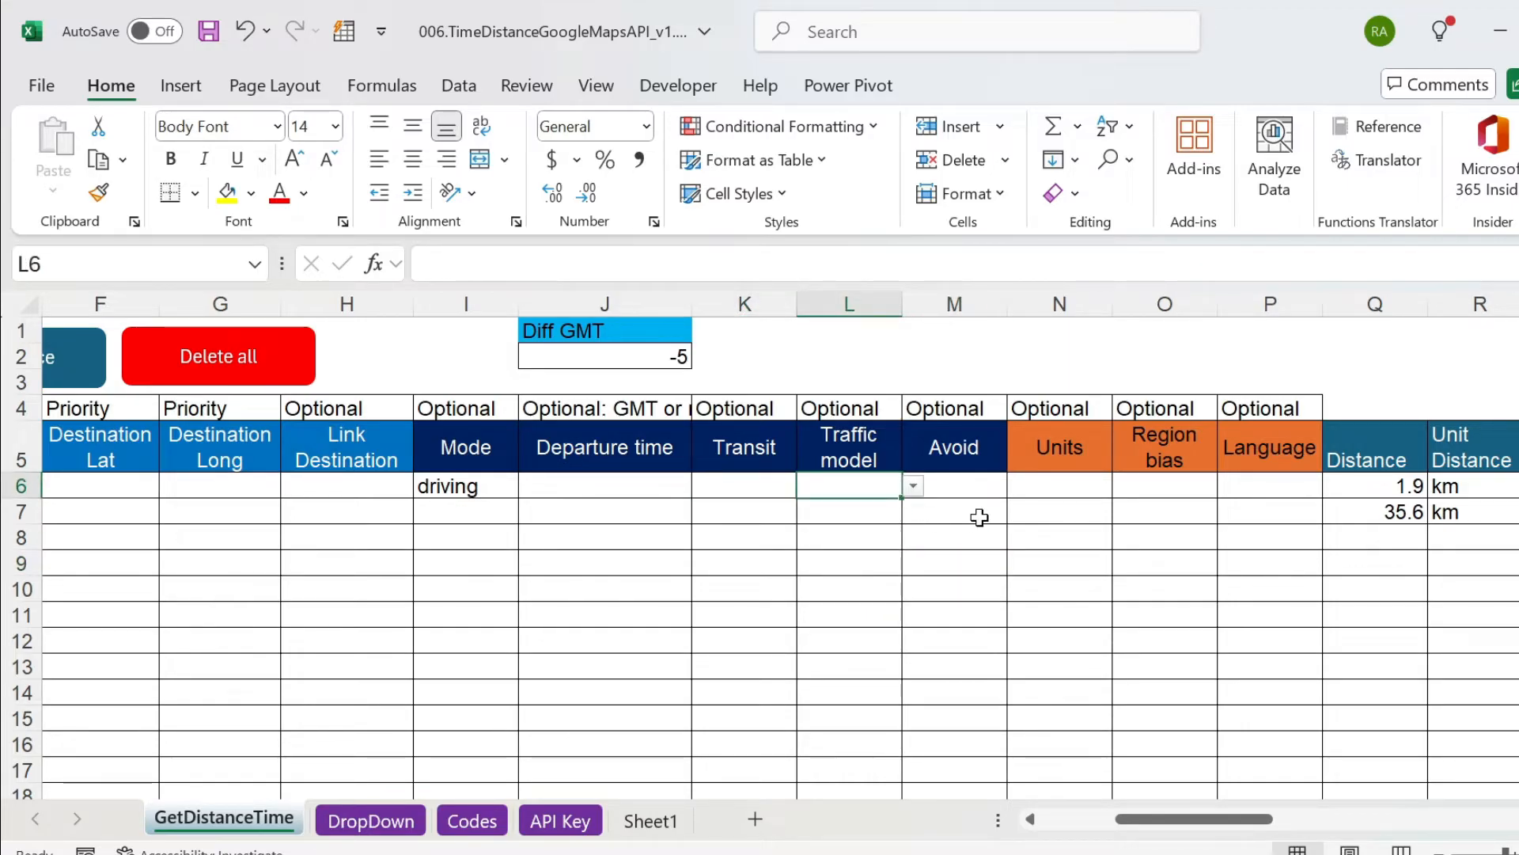
# Examine each Avoid option in D2:D5 of the DropDown sheet and return to the Avoid cell on GetDistanceTime.
pyautogui.press('Right')
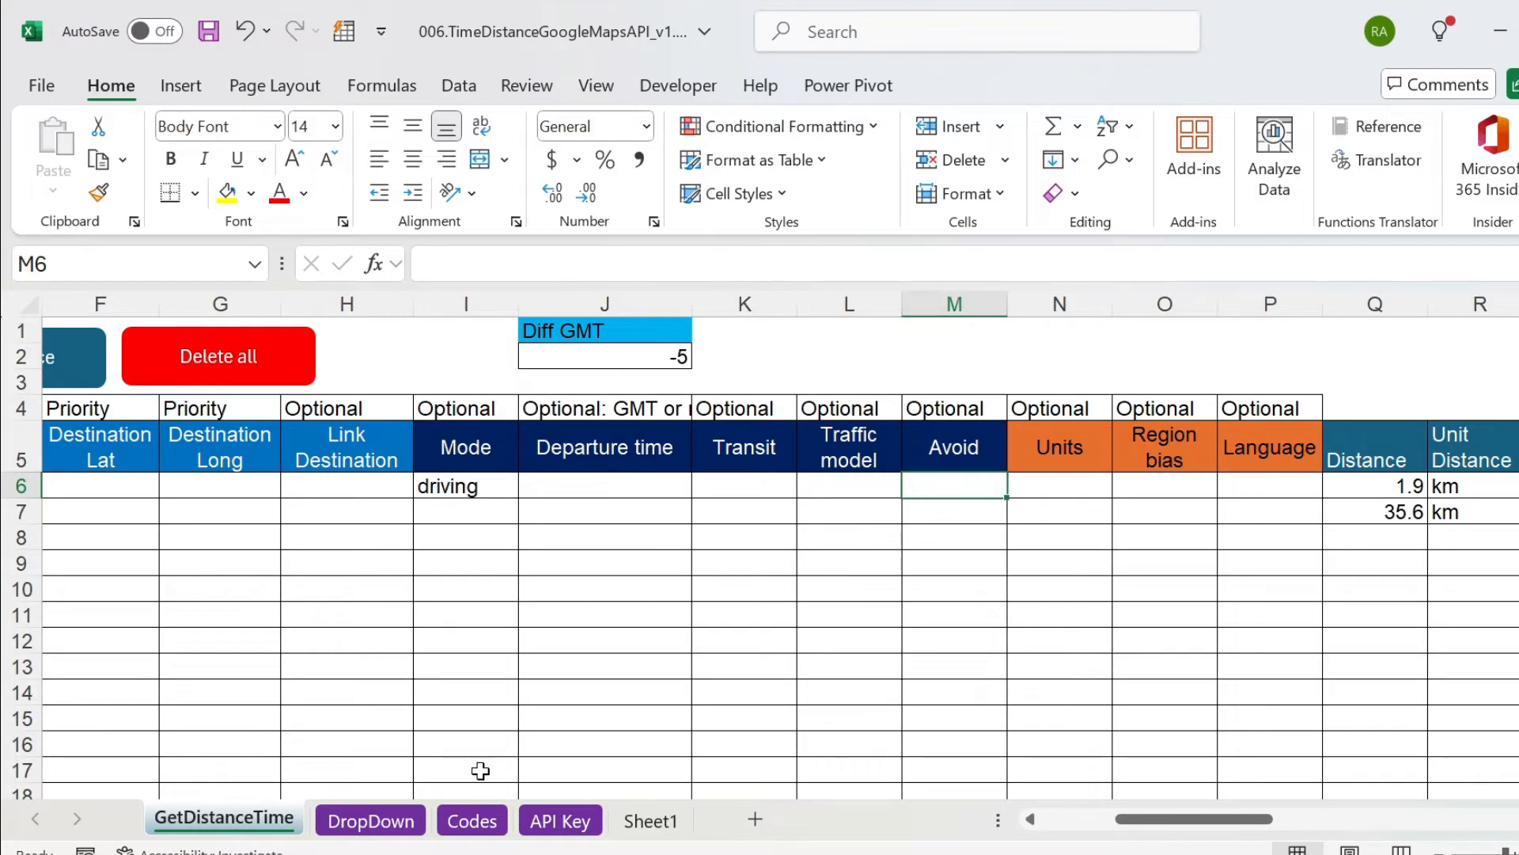
pyautogui.click(370, 821)
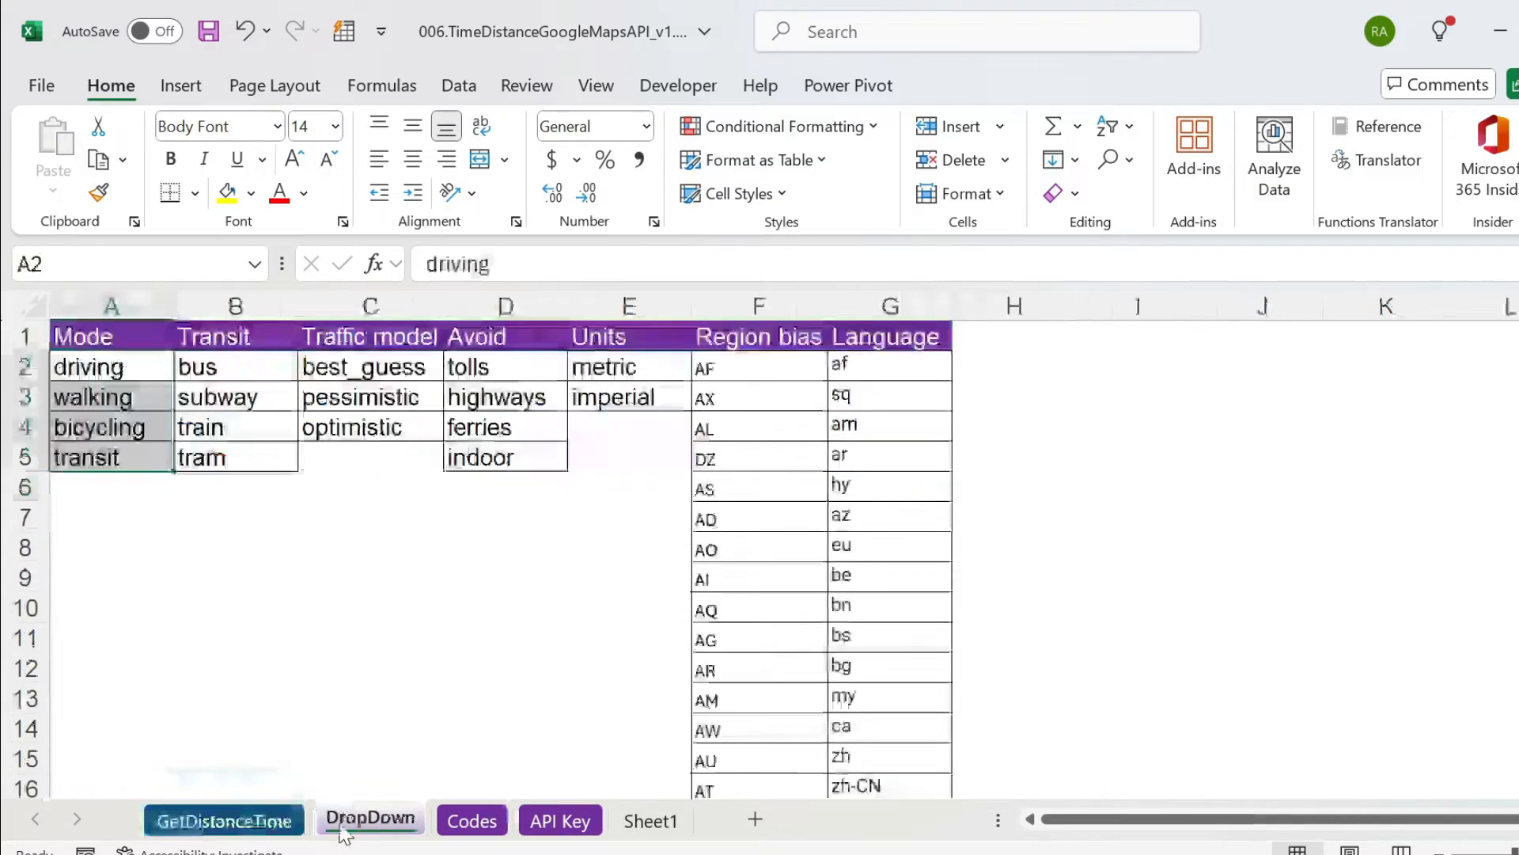
pyautogui.click(510, 393)
pyautogui.click(511, 368)
pyautogui.click(506, 395)
pyautogui.click(503, 425)
pyautogui.click(508, 455)
pyautogui.click(518, 364)
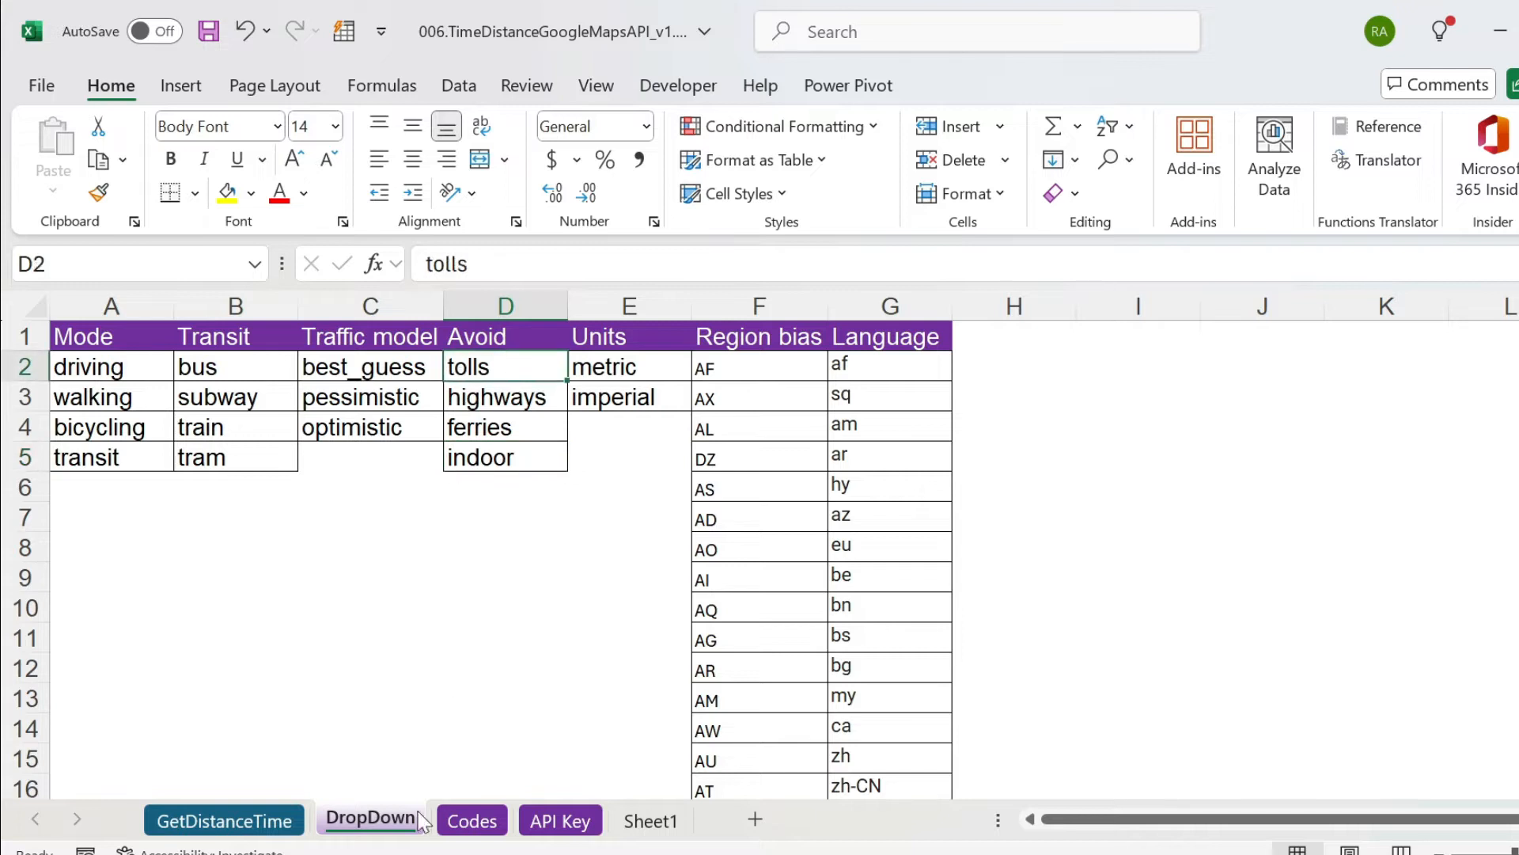
pyautogui.click(258, 821)
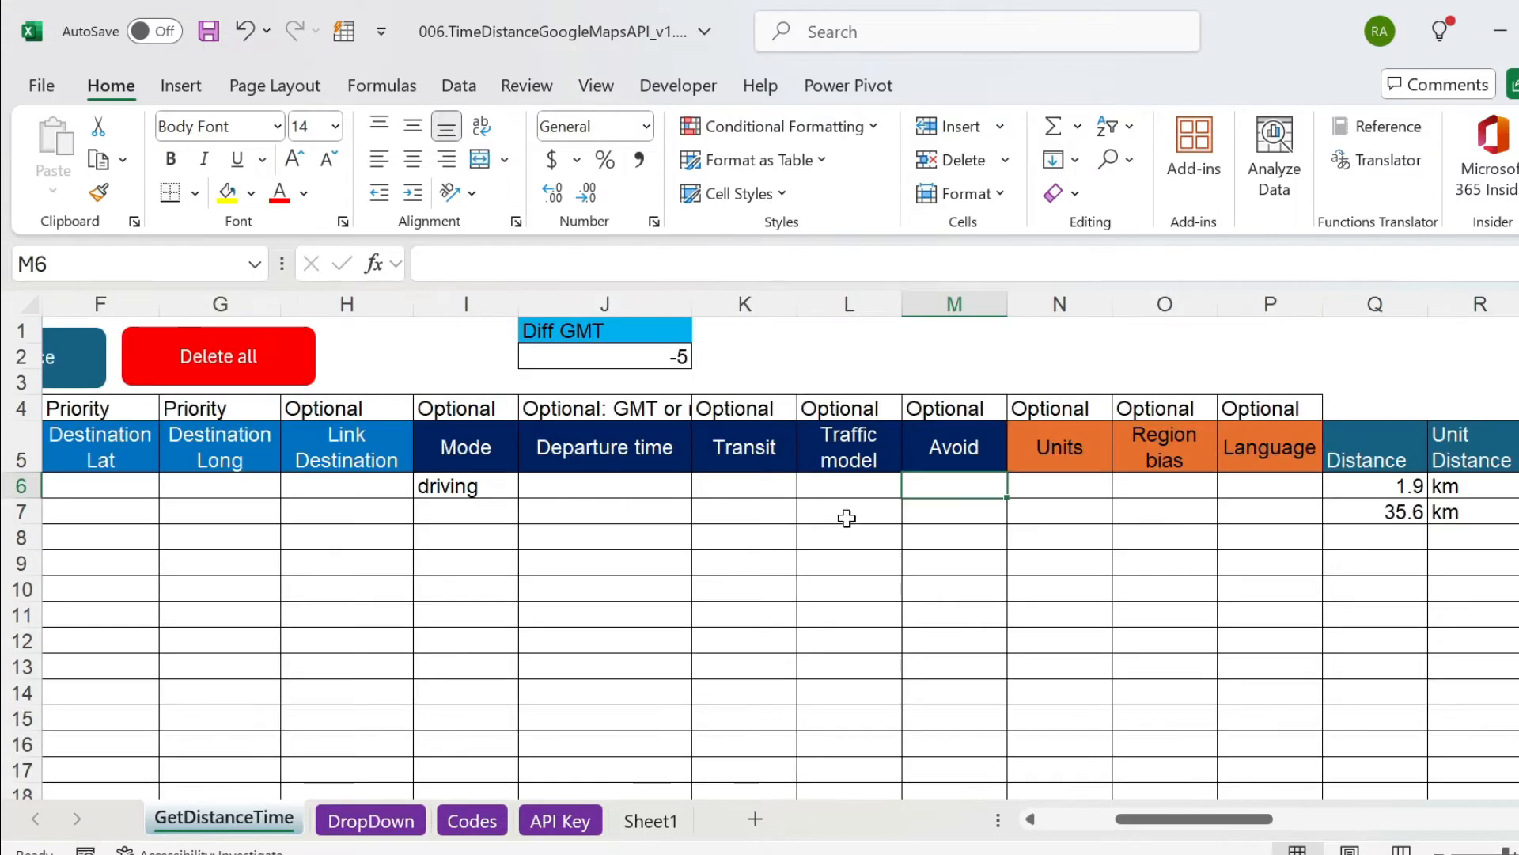
# Set the Avoid option in M6 to tolls.
pyautogui.write('tooo')
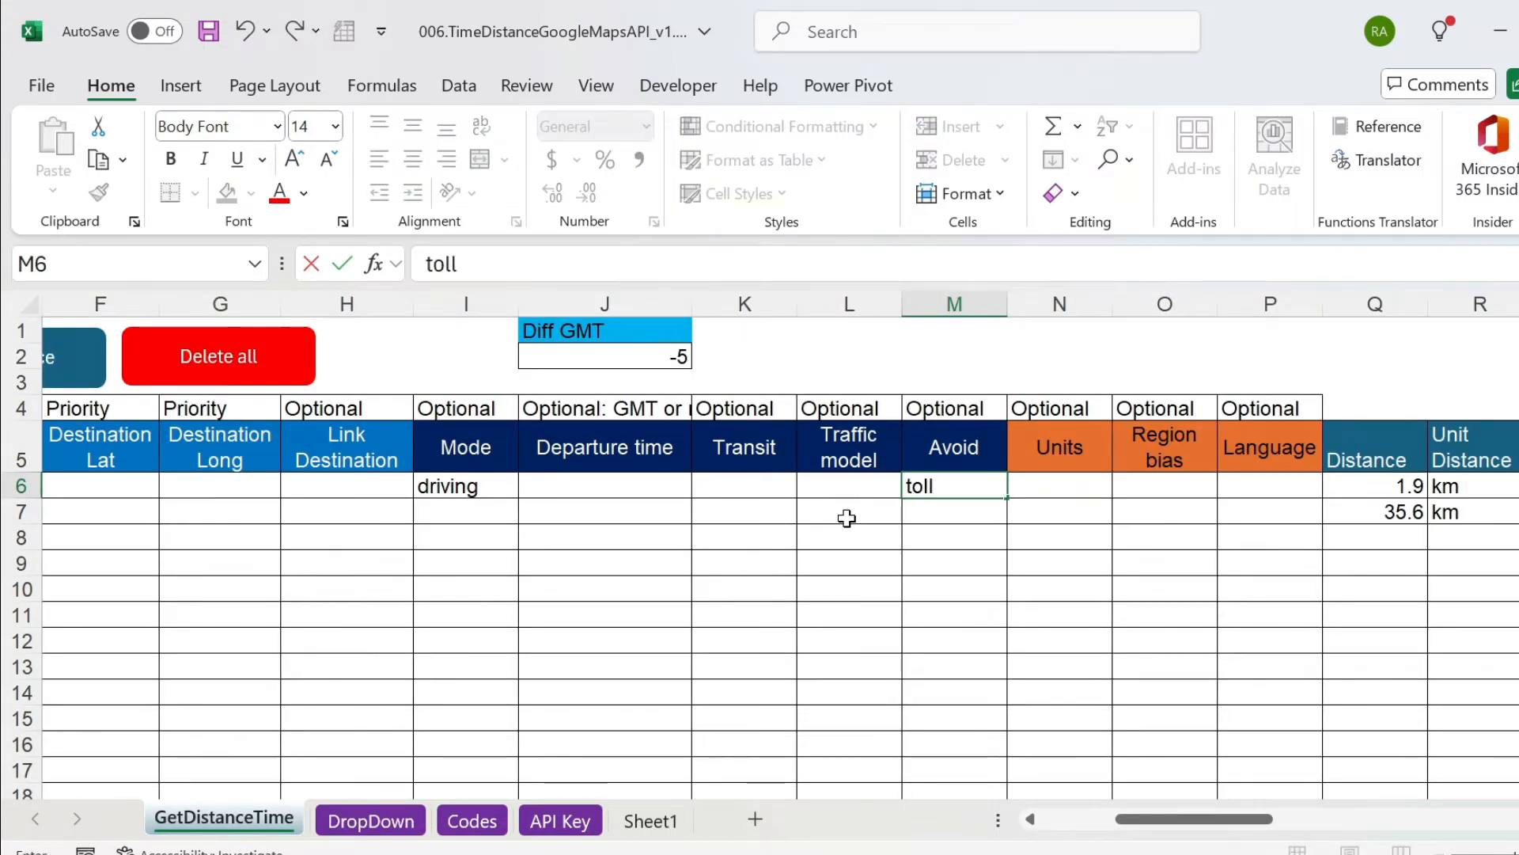
pyautogui.write('s')
pyautogui.press('Return')
pyautogui.press('Left')
pyautogui.press('Right')
pyautogui.press('Up')
# Change the destination address in E6 to marina heights tower.
pyautogui.hotkey('ctrl', 'Left')
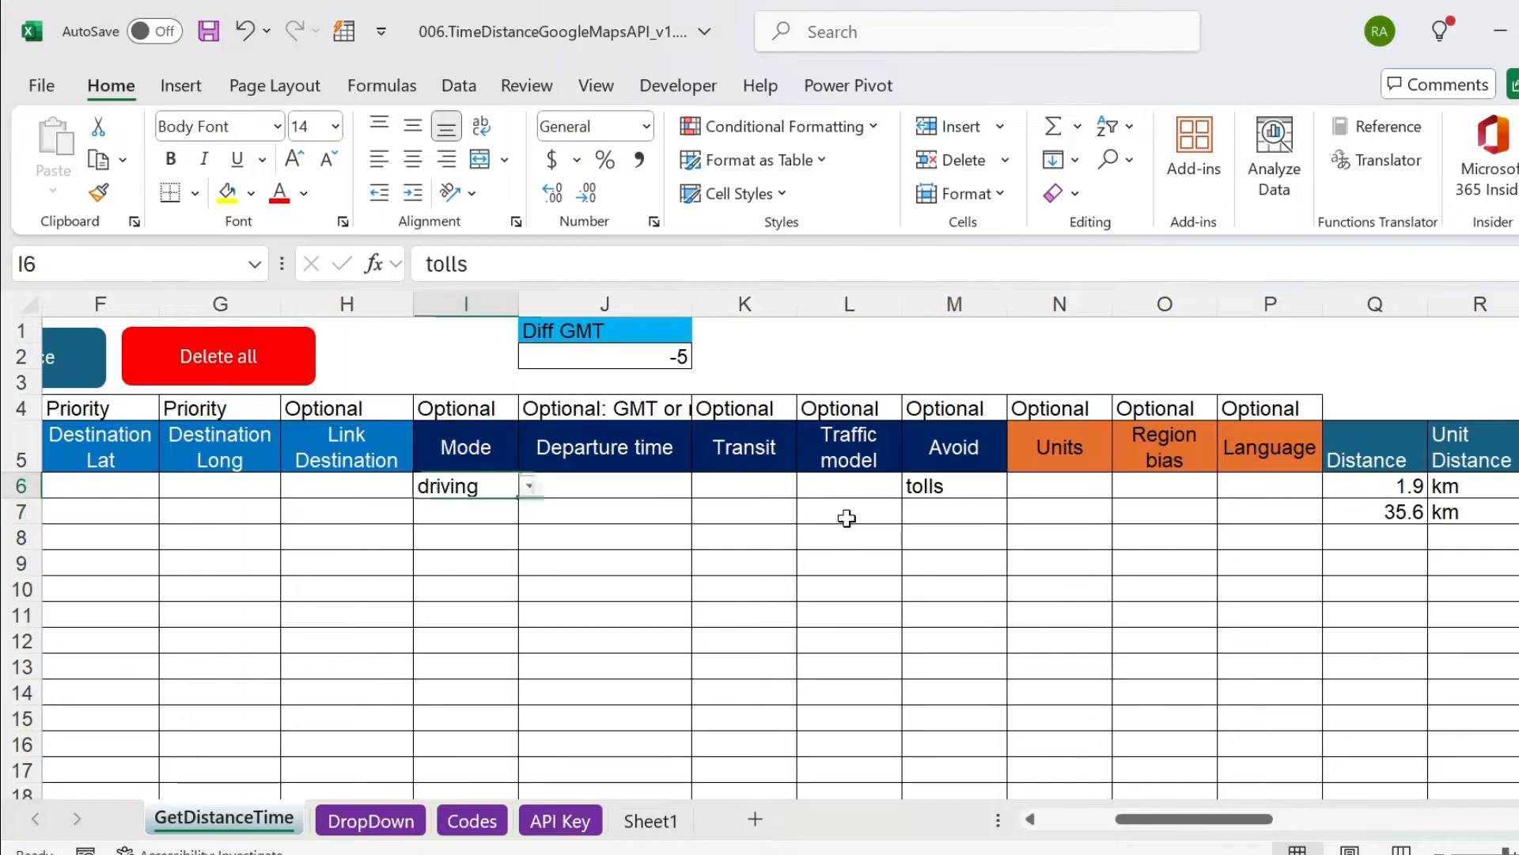
pyautogui.press('Left')
pyautogui.press('Left')
pyautogui.press('Left')
pyautogui.press('Left')
pyautogui.press('Left')
pyautogui.press('Left')
pyautogui.press('Left')
pyautogui.press('Left')
pyautogui.press('Right')
pyautogui.press('Right')
pyautogui.press('Right')
pyautogui.press('Right')
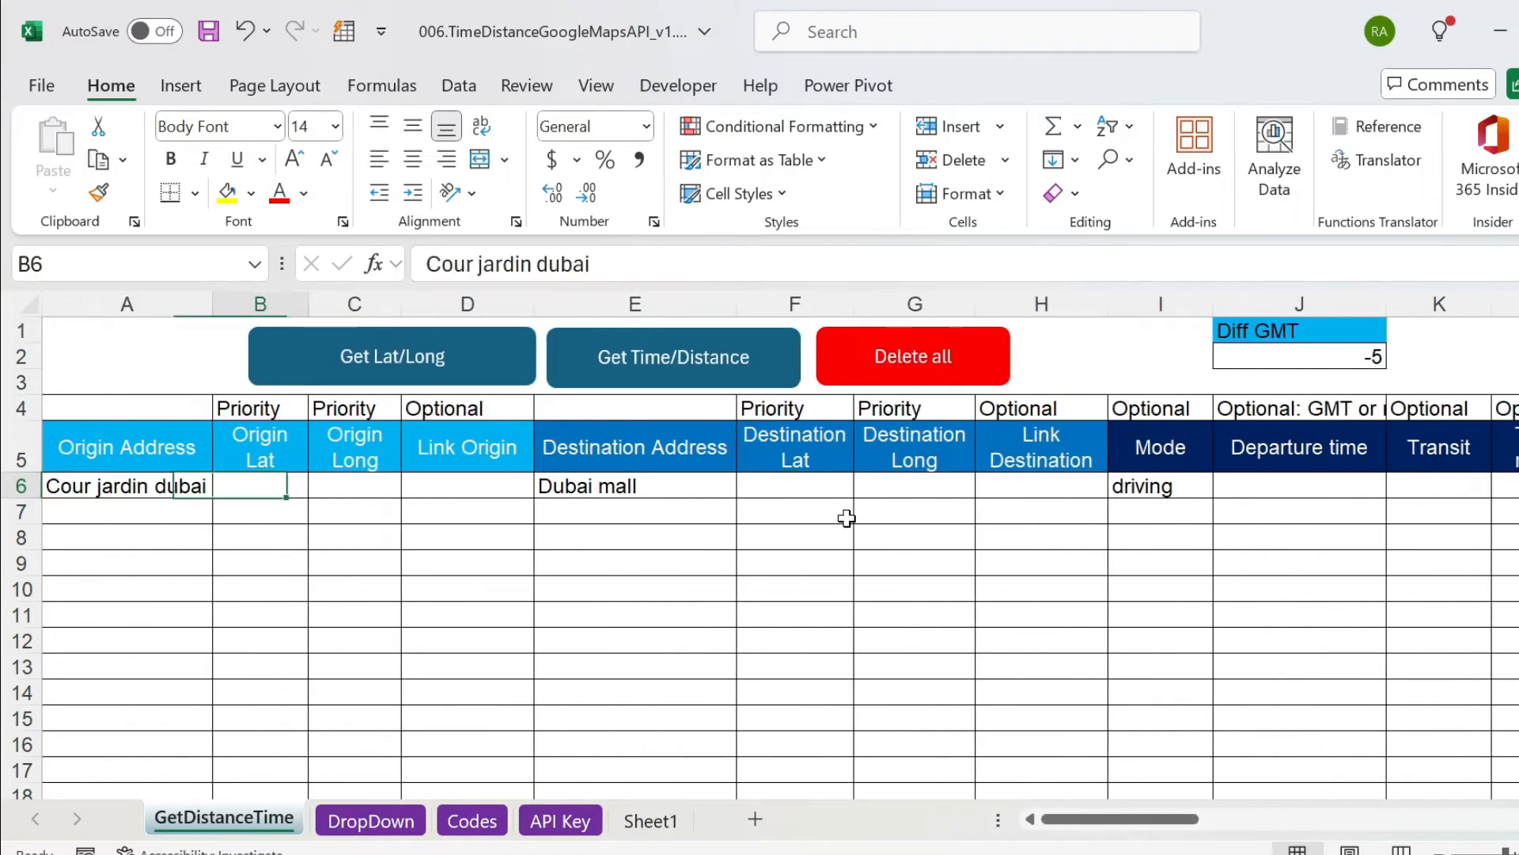
pyautogui.write('marina')
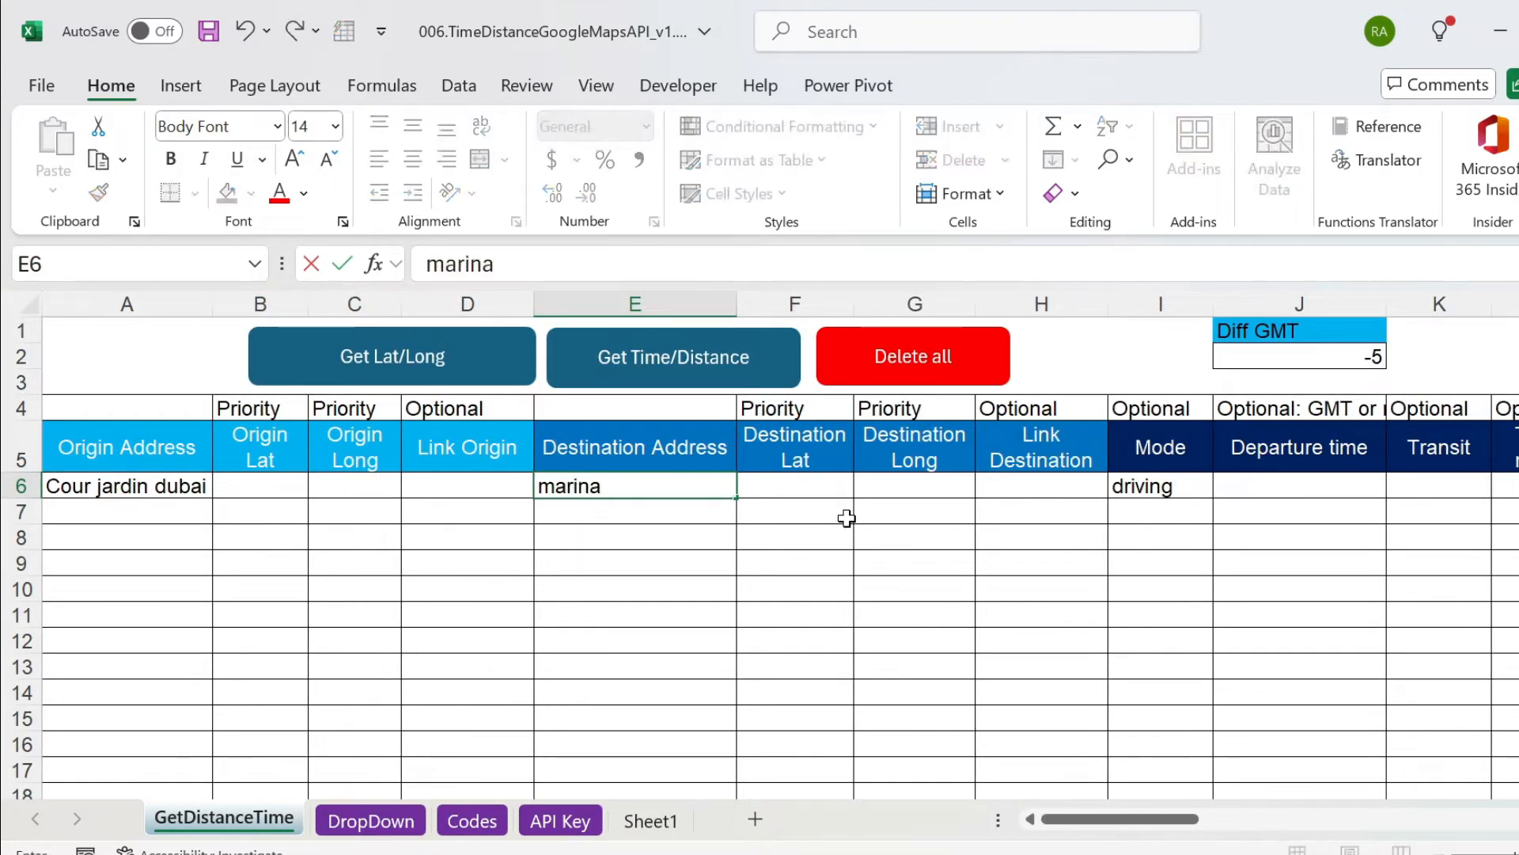
pyautogui.write(' heights tower')
pyautogui.press('Return')
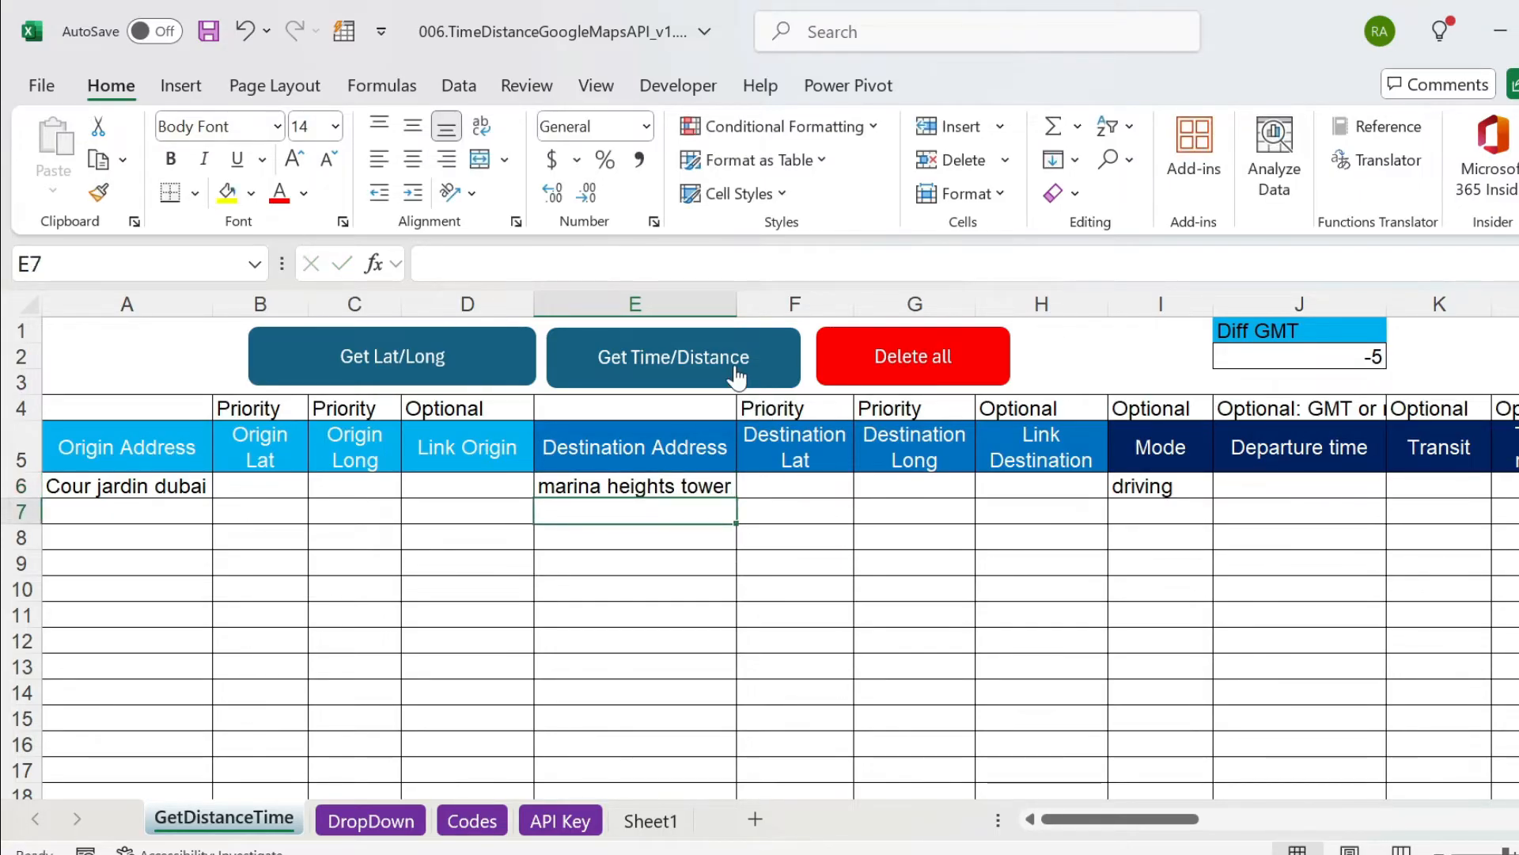
# Run Get Time/Distance for the route with tolls avoided and accept the messages.
pyautogui.click(737, 378)
pyautogui.click(862, 527)
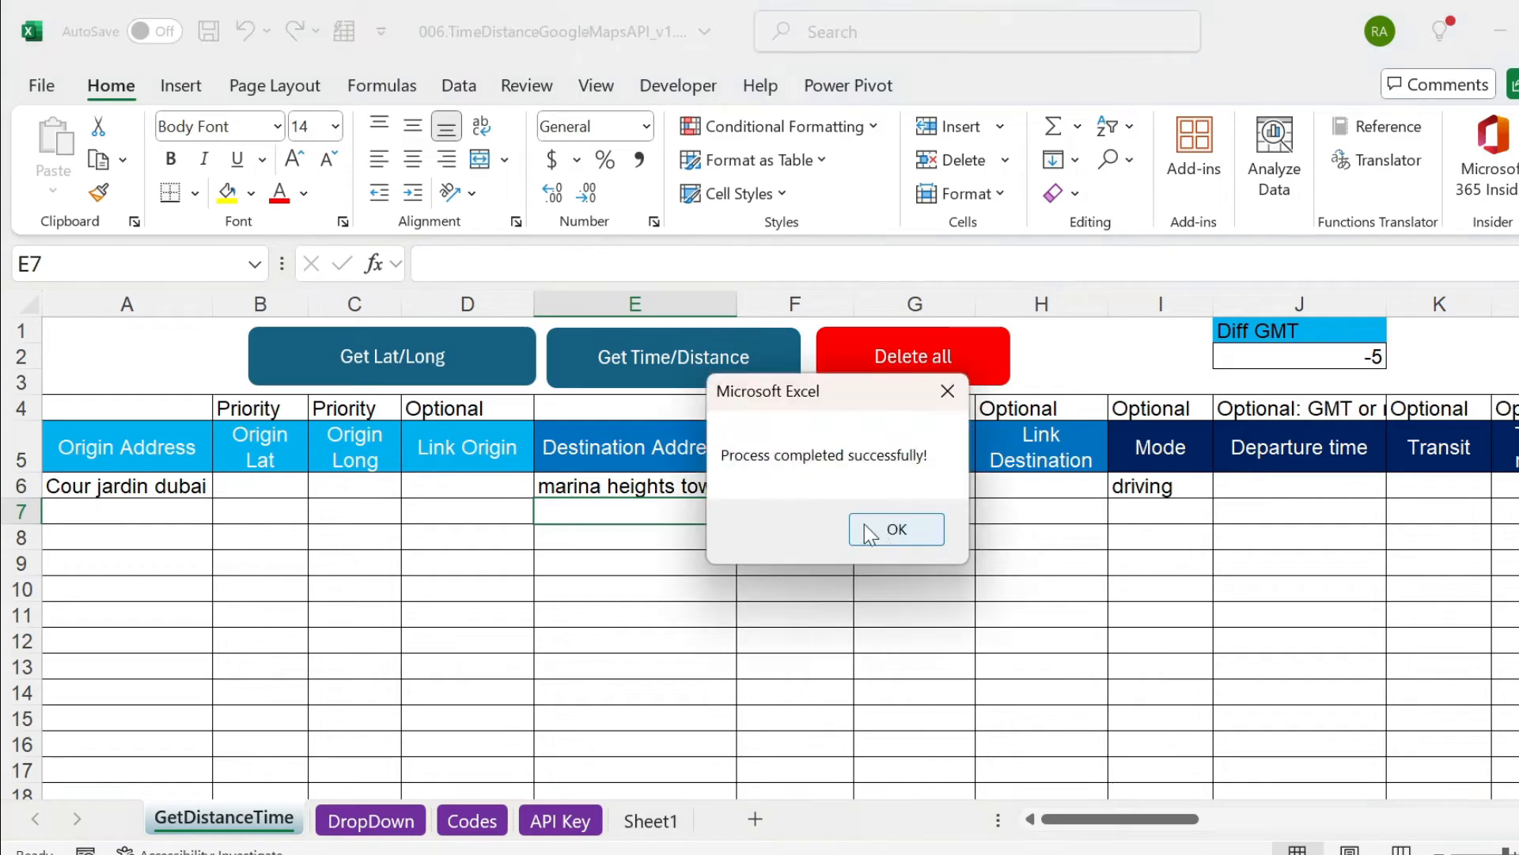
pyautogui.click(883, 537)
# Examine the distance and travel time results in row 6 for the route avoiding tolls.
pyautogui.click(1125, 484)
pyautogui.press('Right')
pyautogui.press('Right')
pyautogui.press('Right')
pyautogui.press('Right')
pyautogui.press('Right')
pyautogui.press('Right')
pyautogui.press('Right')
pyautogui.press('Right')
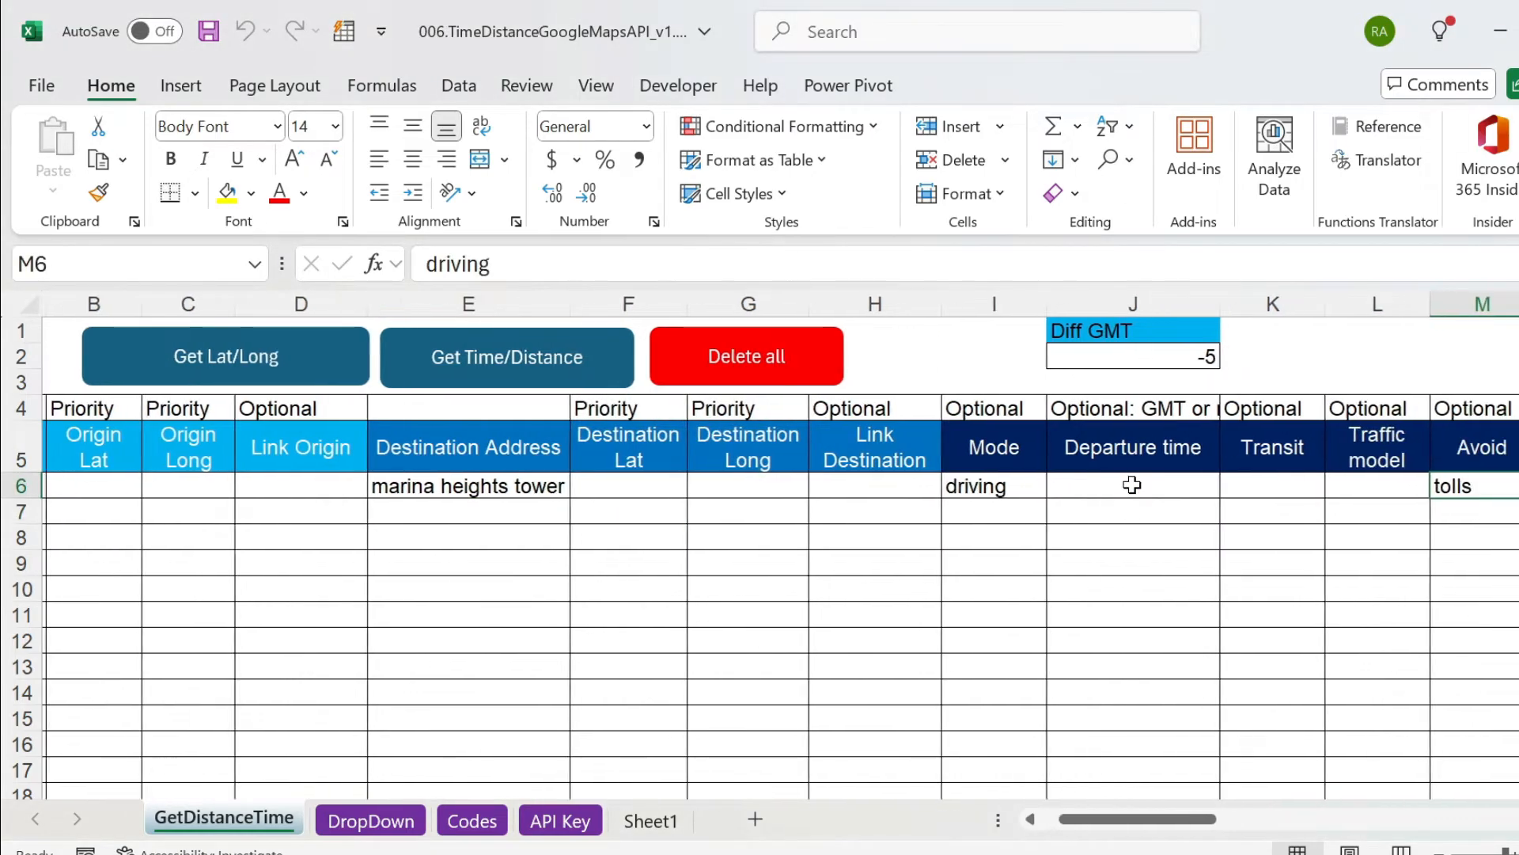
pyautogui.press('Right')
pyautogui.press('Right')
pyautogui.press('Right')
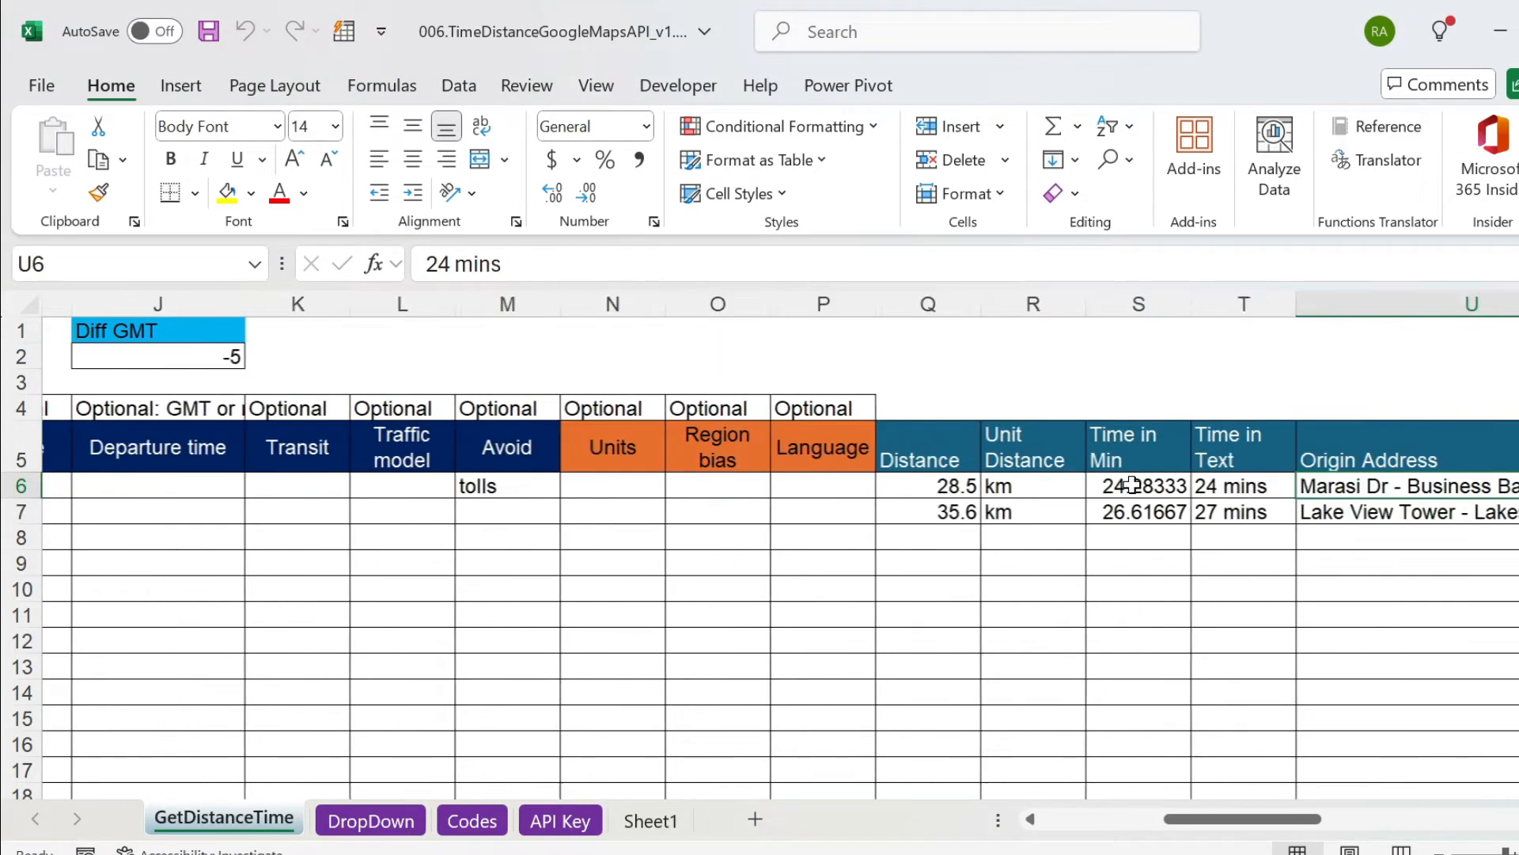
pyautogui.press('Left')
pyautogui.press('Left')
pyautogui.press('Left')
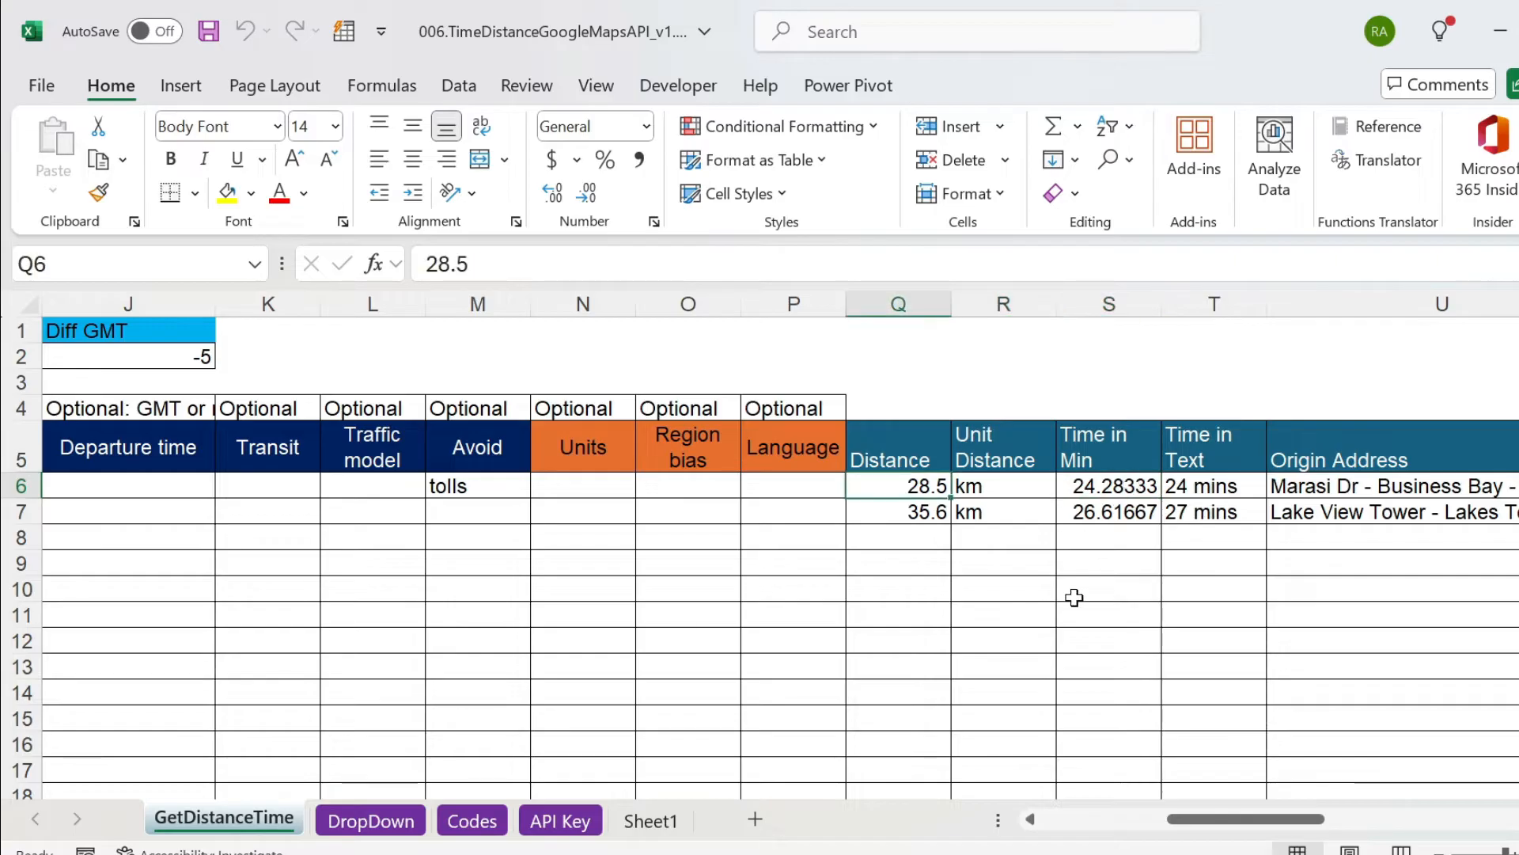
pyautogui.keyDown('ctrl'); pyautogui.click(1143, 491); pyautogui.keyUp('ctrl')
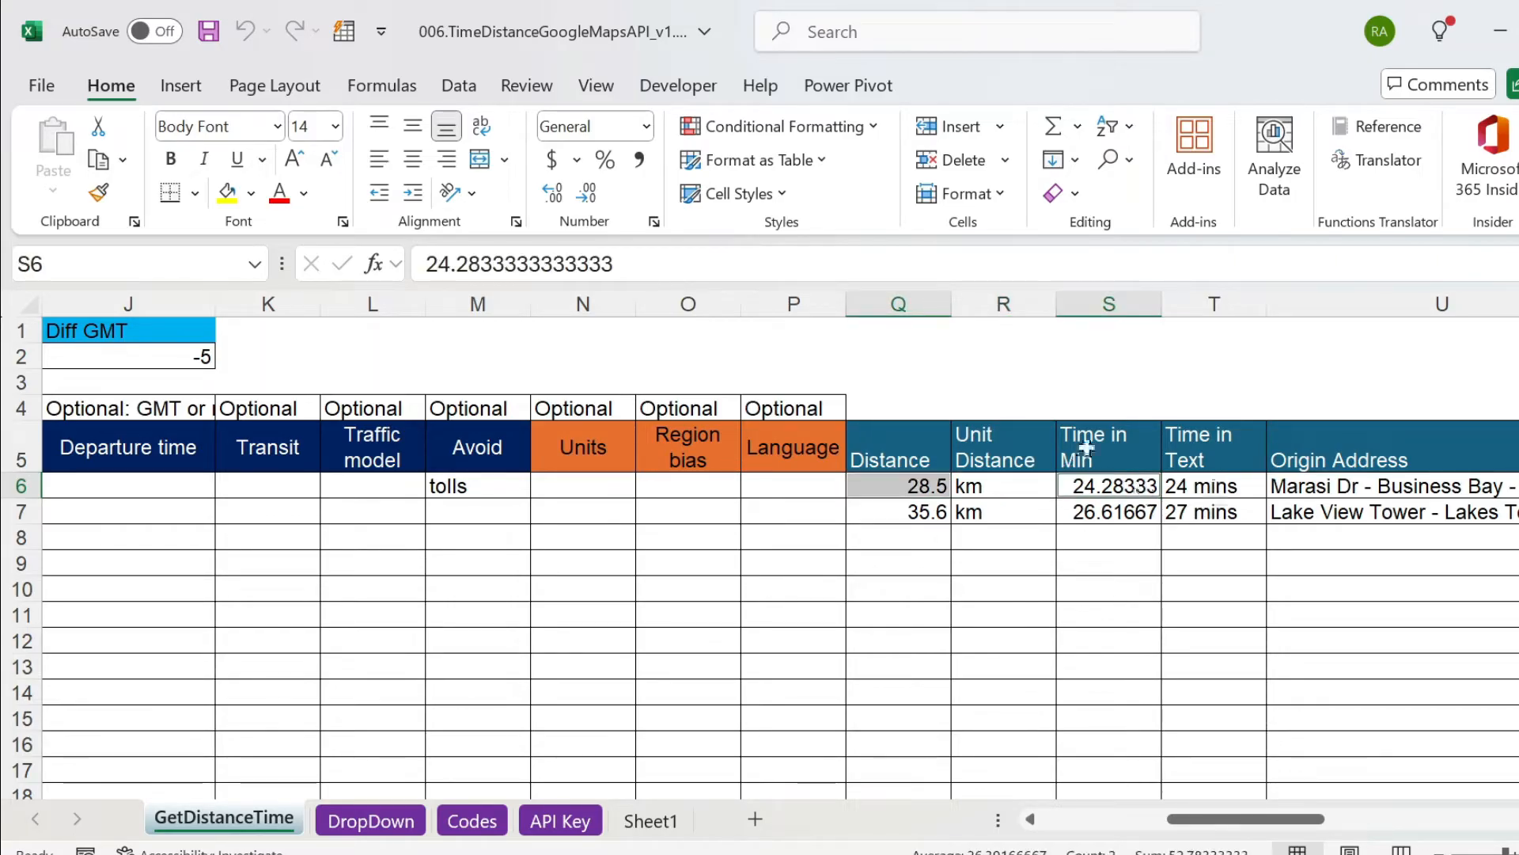
# Check the Avoid options on the DropDown sheet and extend M6 on GetDistanceTime to tolls|highways.
pyautogui.click(467, 474)
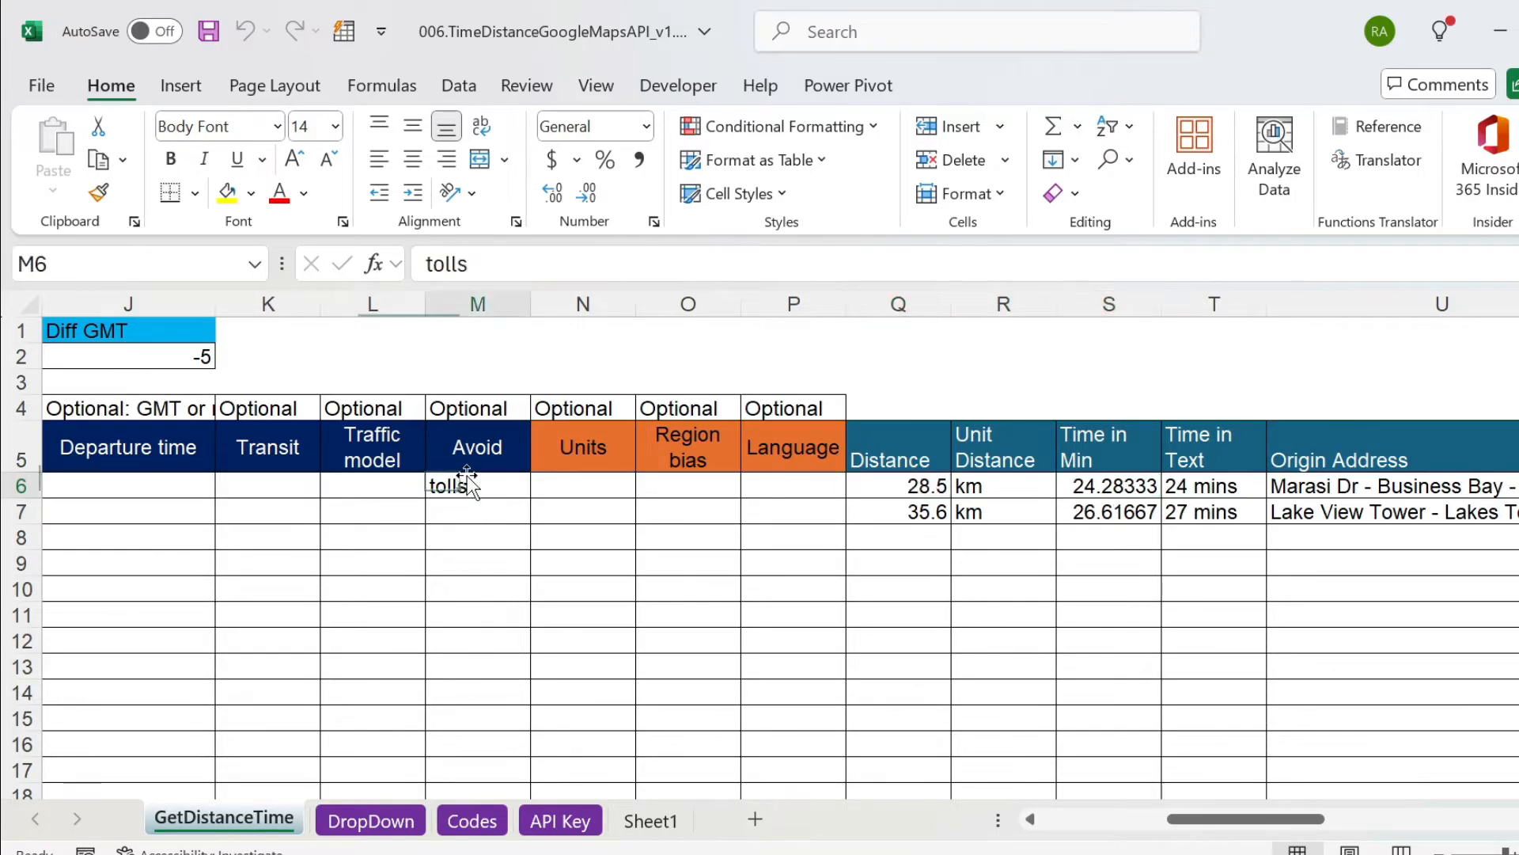
pyautogui.click(396, 822)
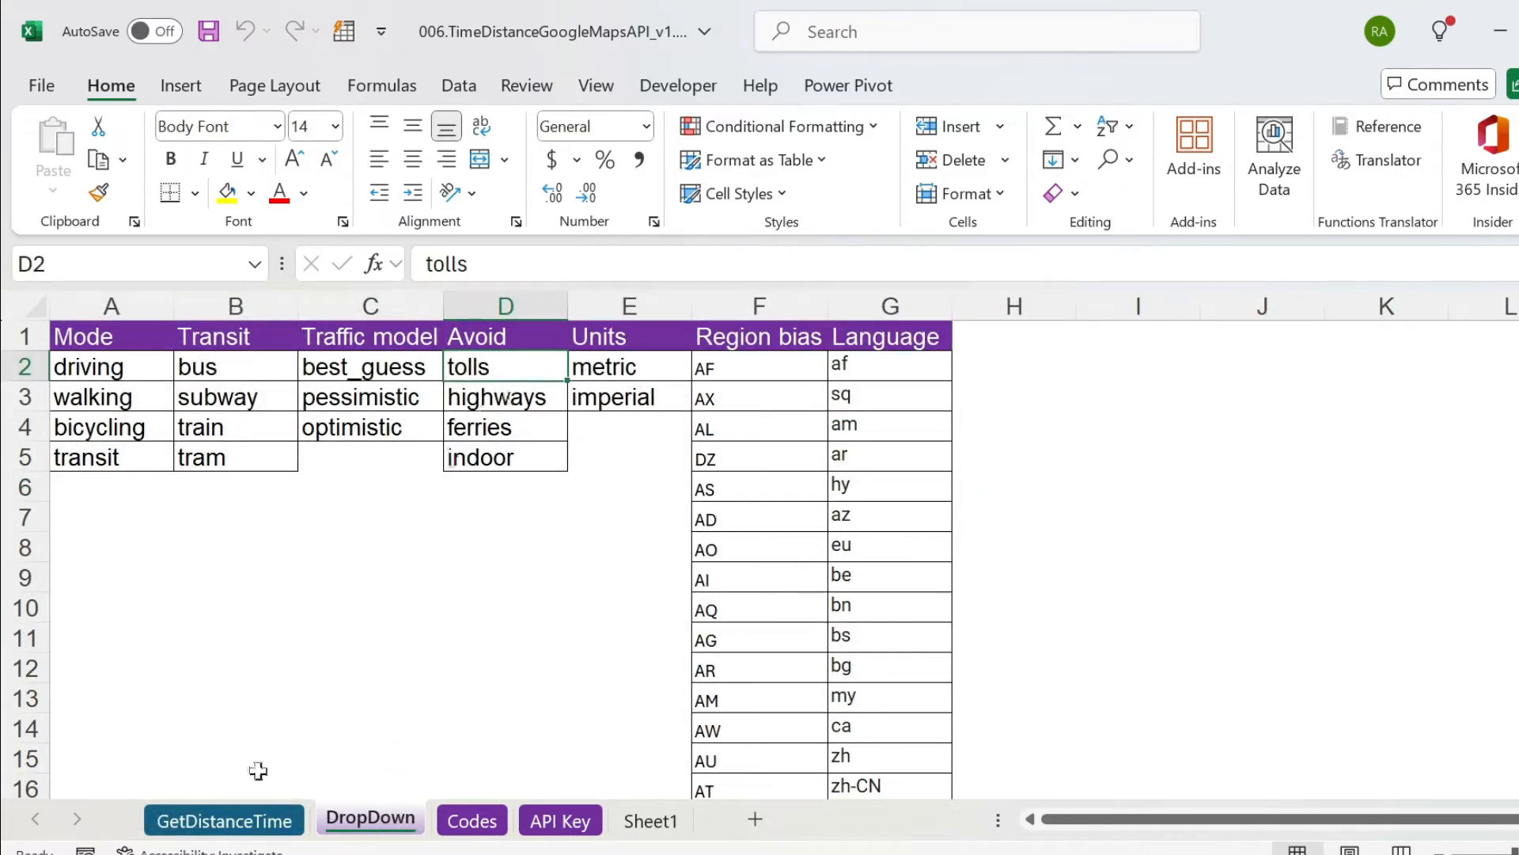
pyautogui.click(224, 821)
pyautogui.click(522, 264)
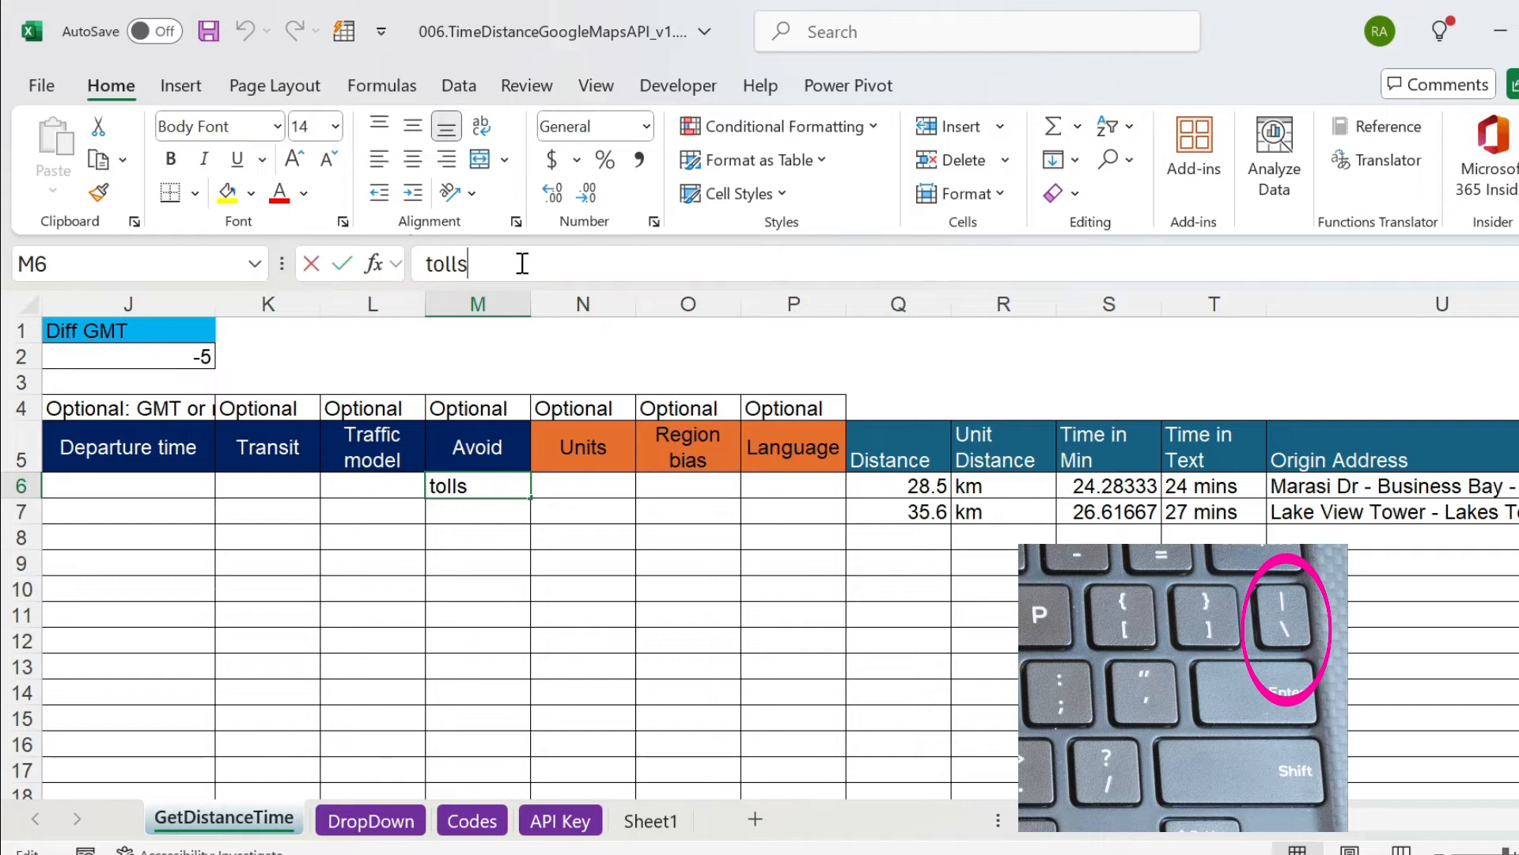
pyautogui.write('|highways')
pyautogui.press('Return')
pyautogui.press('Up')
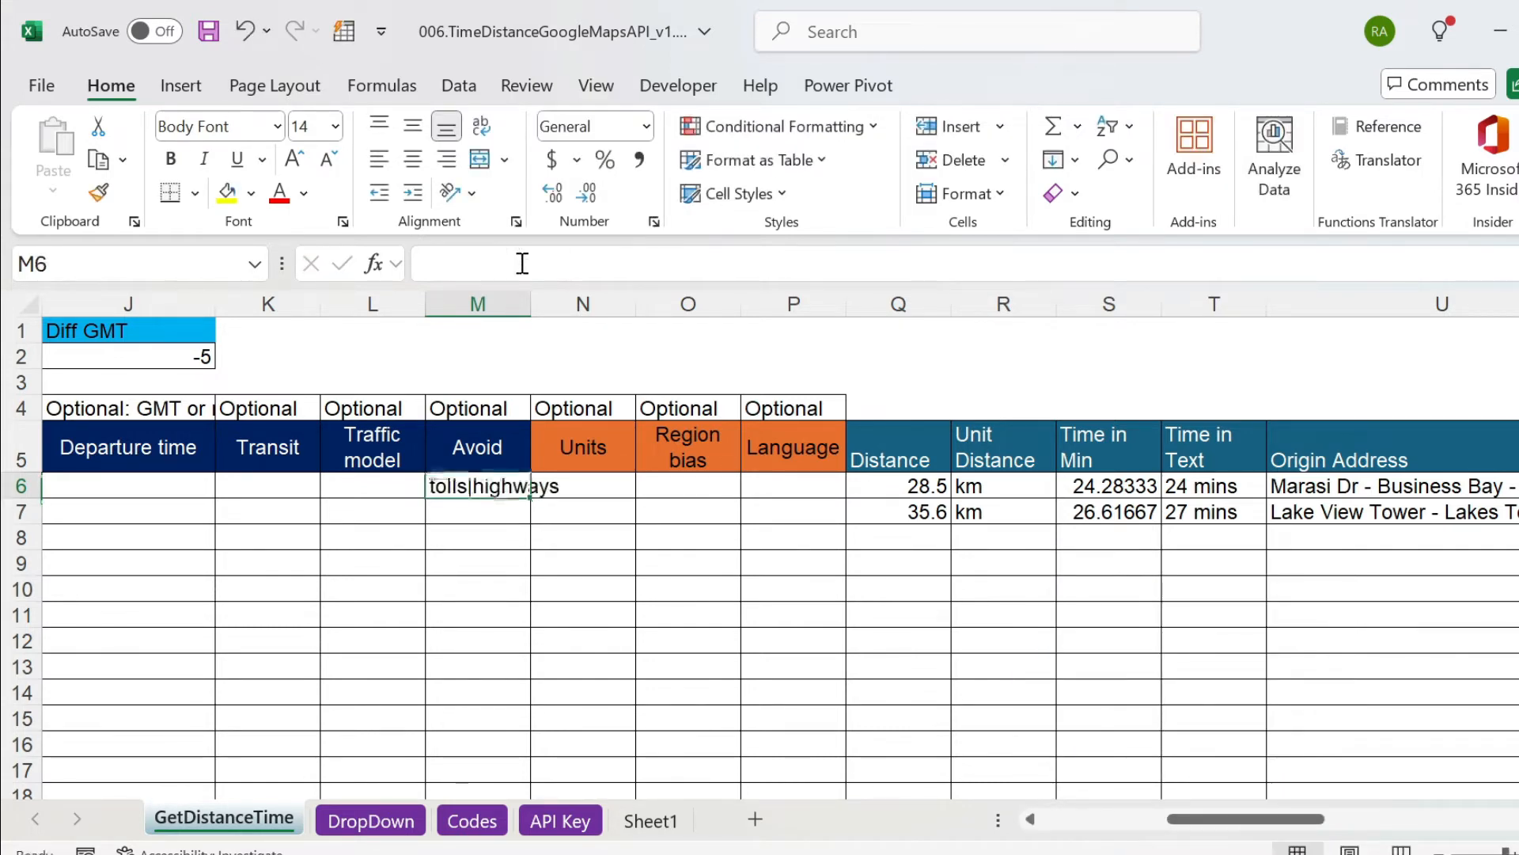
# Recalculate time and distance for row 6 with both tolls and highways avoided.
pyautogui.hotkey('ctrl', 'Left')
pyautogui.hotkey('ctrl', 'Left')
pyautogui.hotkey('ctrl', 'Left')
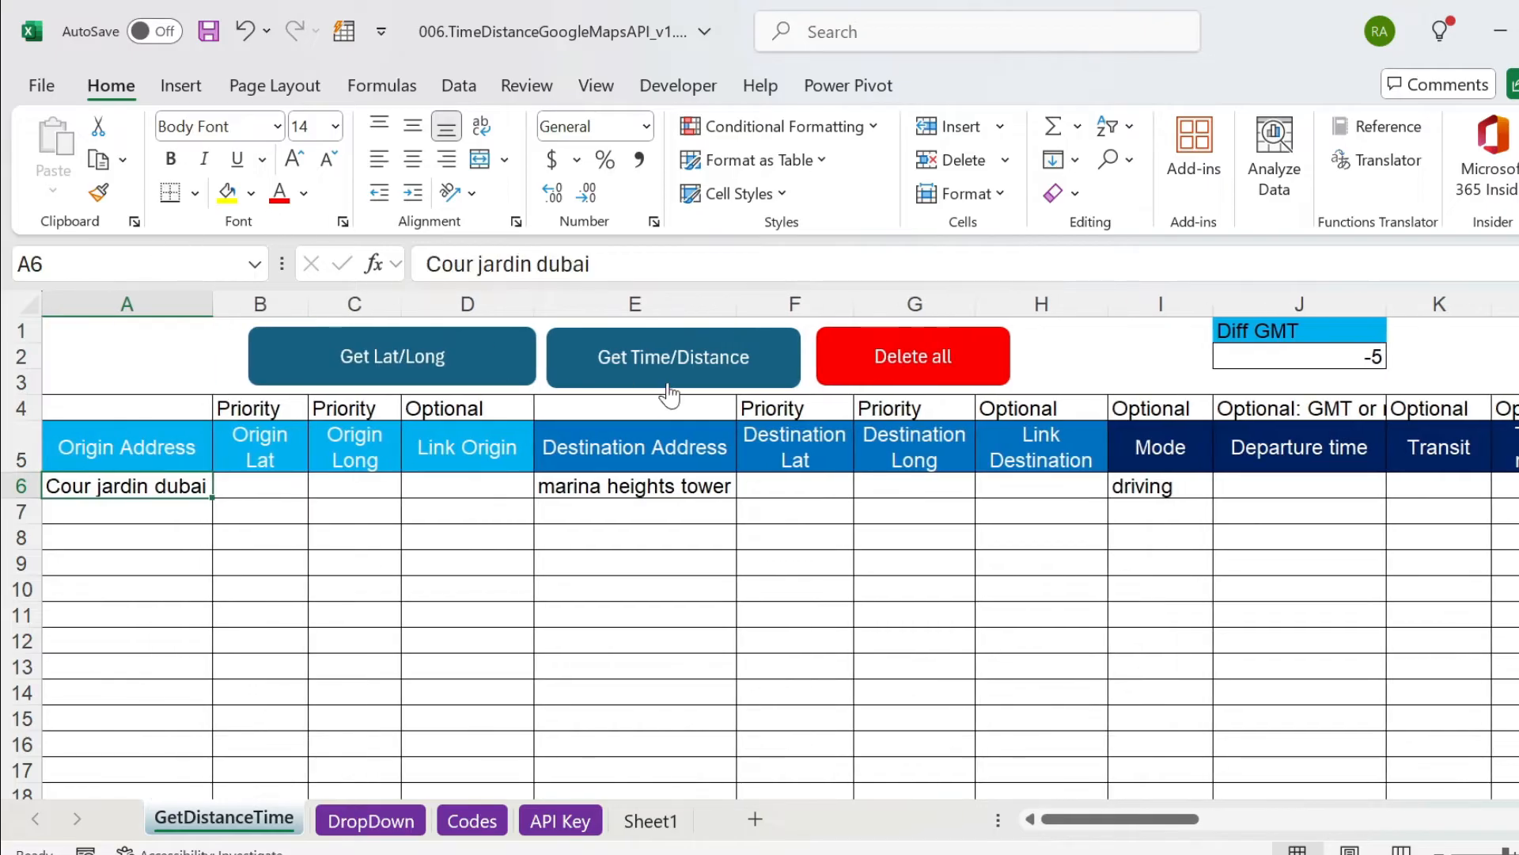
pyautogui.click(668, 385)
pyautogui.click(868, 529)
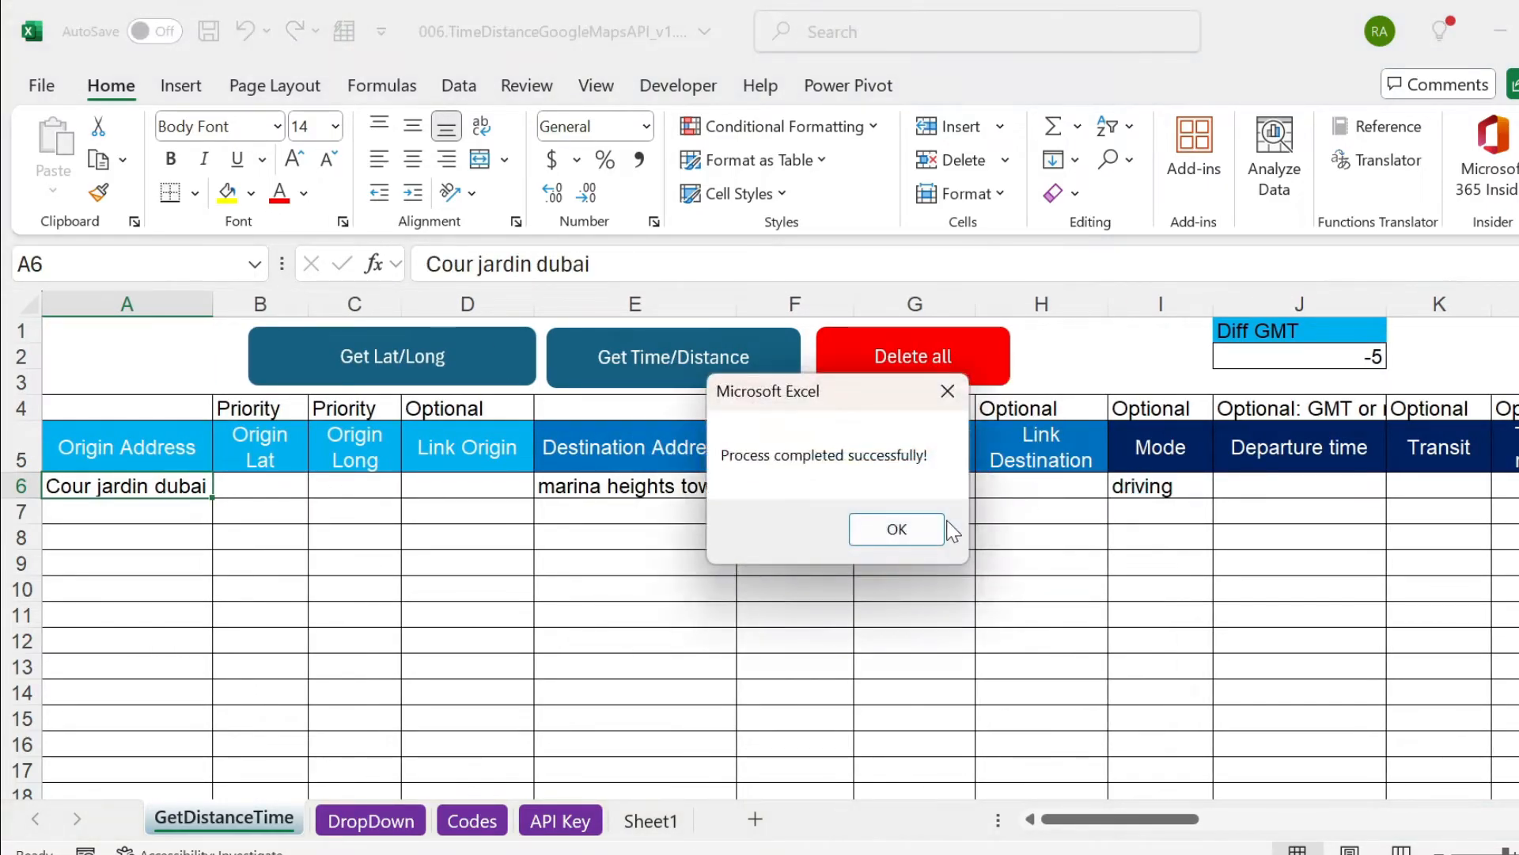
pyautogui.click(922, 529)
# Examine row 6's distance and travel time with tolls and highways avoided, and return to the origin address in A6.
pyautogui.click(1178, 485)
pyautogui.press('Right')
pyautogui.press('Right')
pyautogui.press('Right')
pyautogui.press('Right')
pyautogui.press('Right')
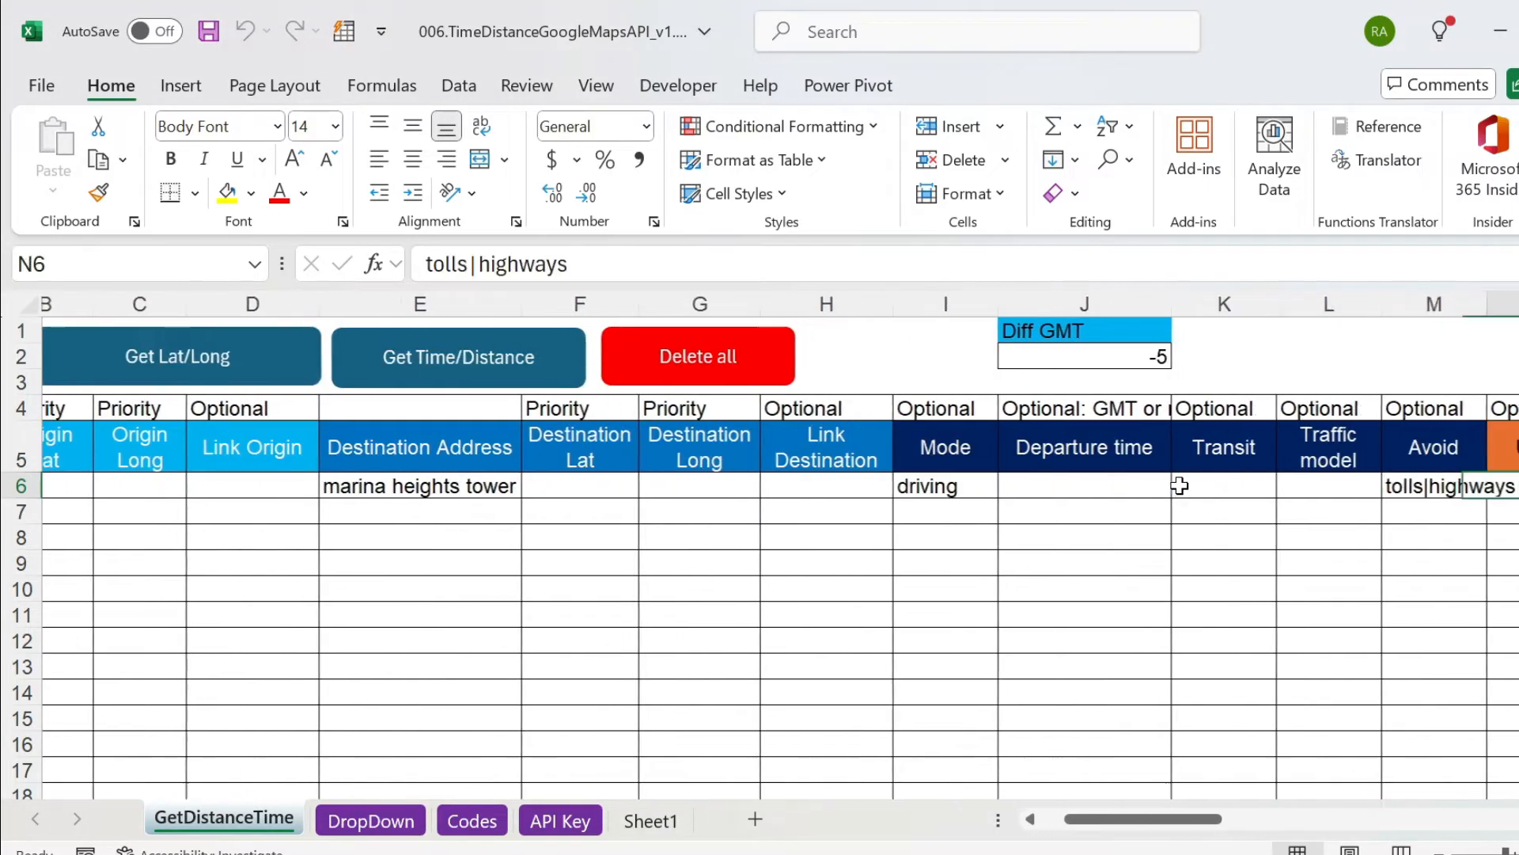
pyautogui.press('Right')
pyautogui.press('Right')
pyautogui.press('Right')
pyautogui.press('Right')
pyautogui.press('Left')
pyautogui.press('Right')
pyautogui.press('Right')
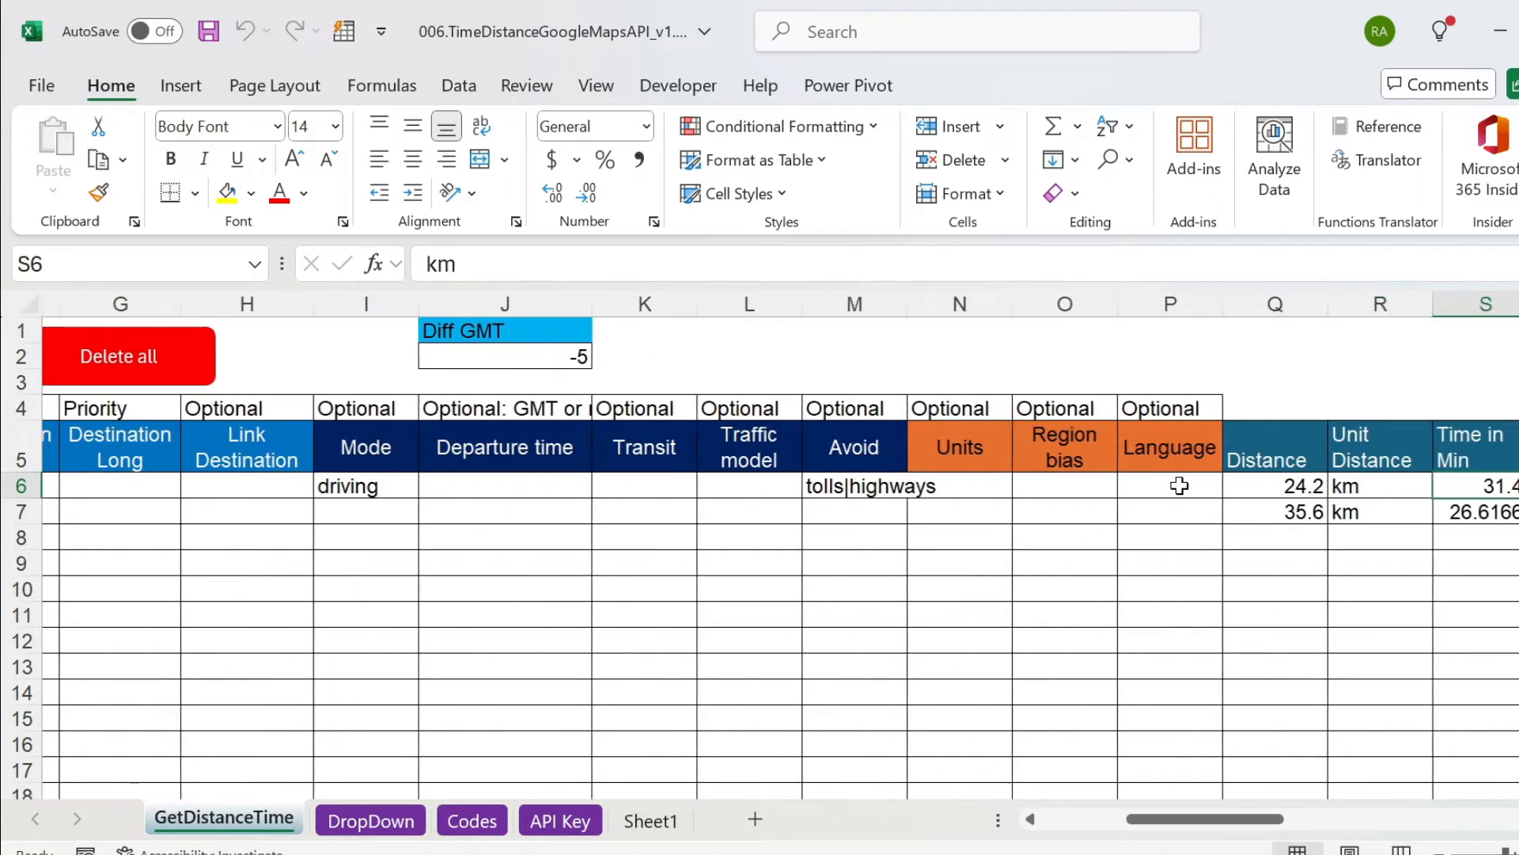
pyautogui.press('Left')
pyautogui.press('Left')
pyautogui.press('Right')
pyautogui.press('Right')
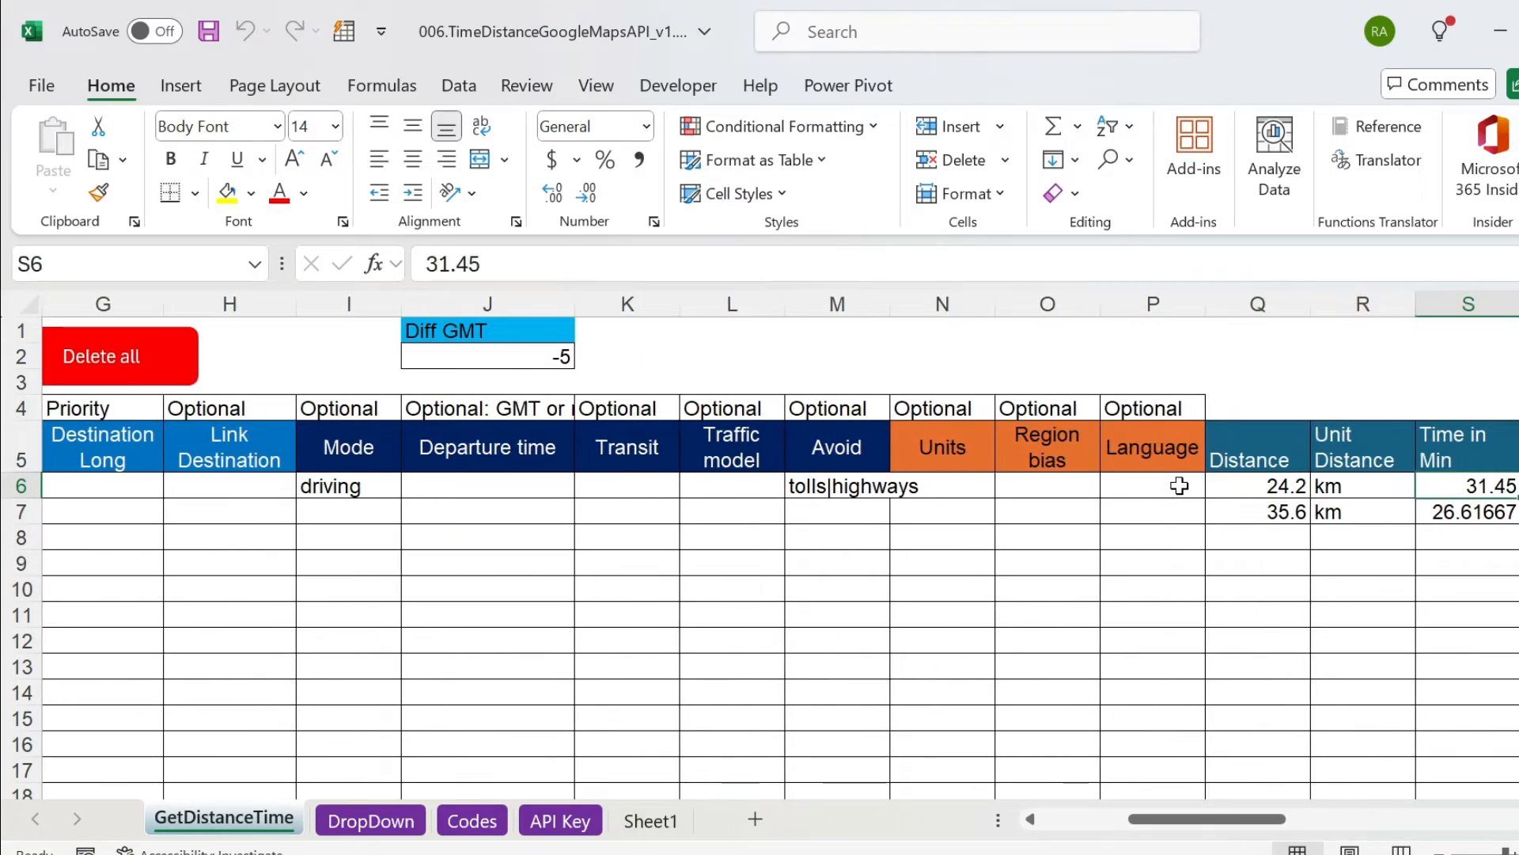
pyautogui.press('Left')
pyautogui.press('Left')
pyautogui.press('Left')
pyautogui.press('Left')
pyautogui.press('Left')
pyautogui.press('Left')
pyautogui.press('Left')
pyautogui.press('Left')
pyautogui.press('Left')
pyautogui.press('Left')
pyautogui.press('Left')
pyautogui.press('Left')
pyautogui.press('Left')
pyautogui.press('Left')
pyautogui.press('Left')
pyautogui.press('Left')
pyautogui.press('Left')
pyautogui.press('Left')
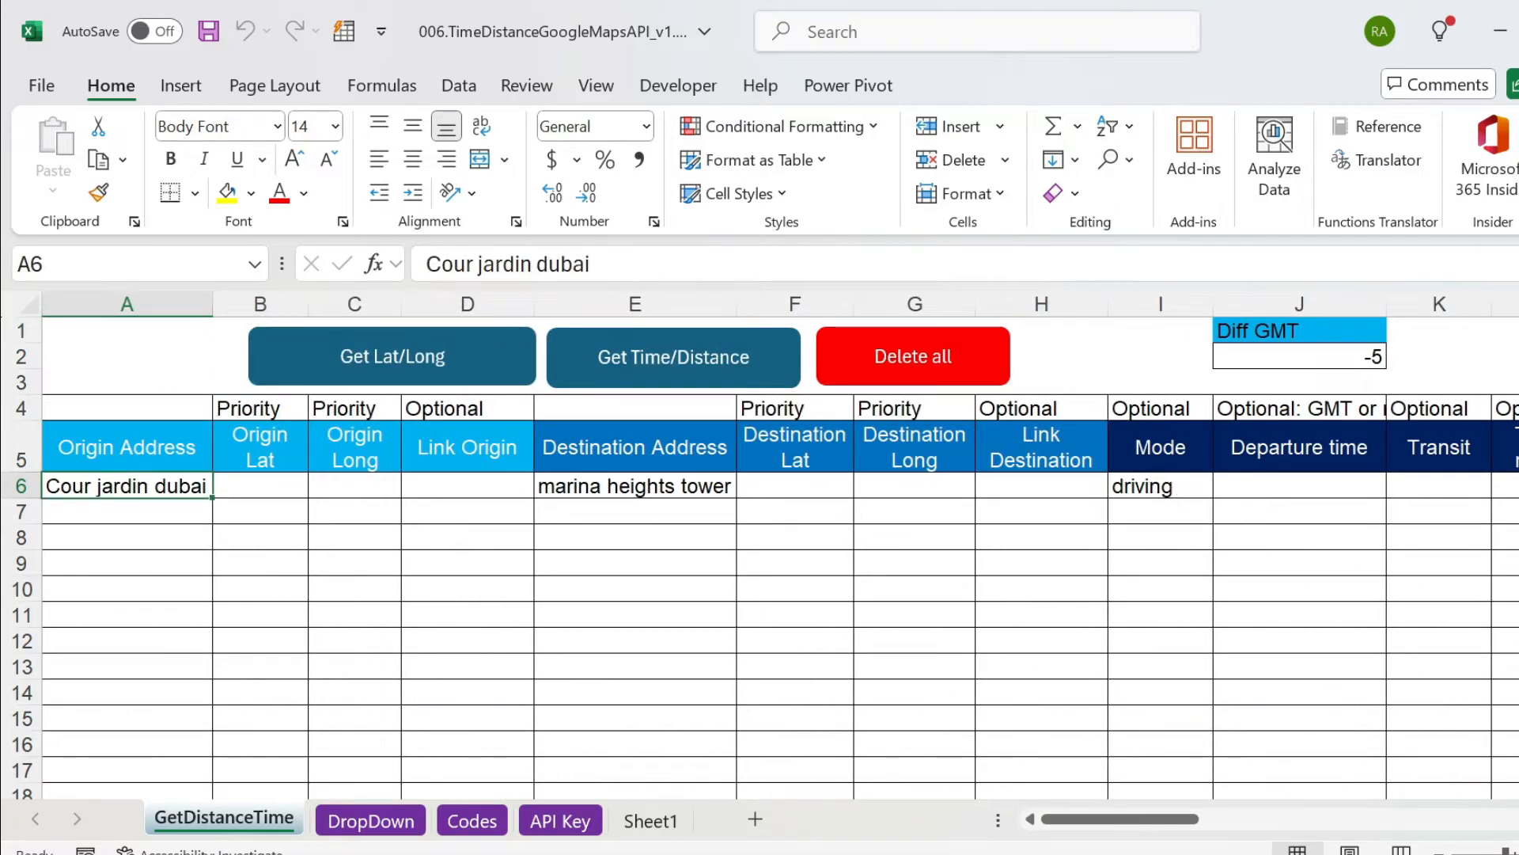
# Switch to Google Maps in the browser and set the route options to avoid highways and tolls.
pyautogui.hotkey('alt', 'Tab')
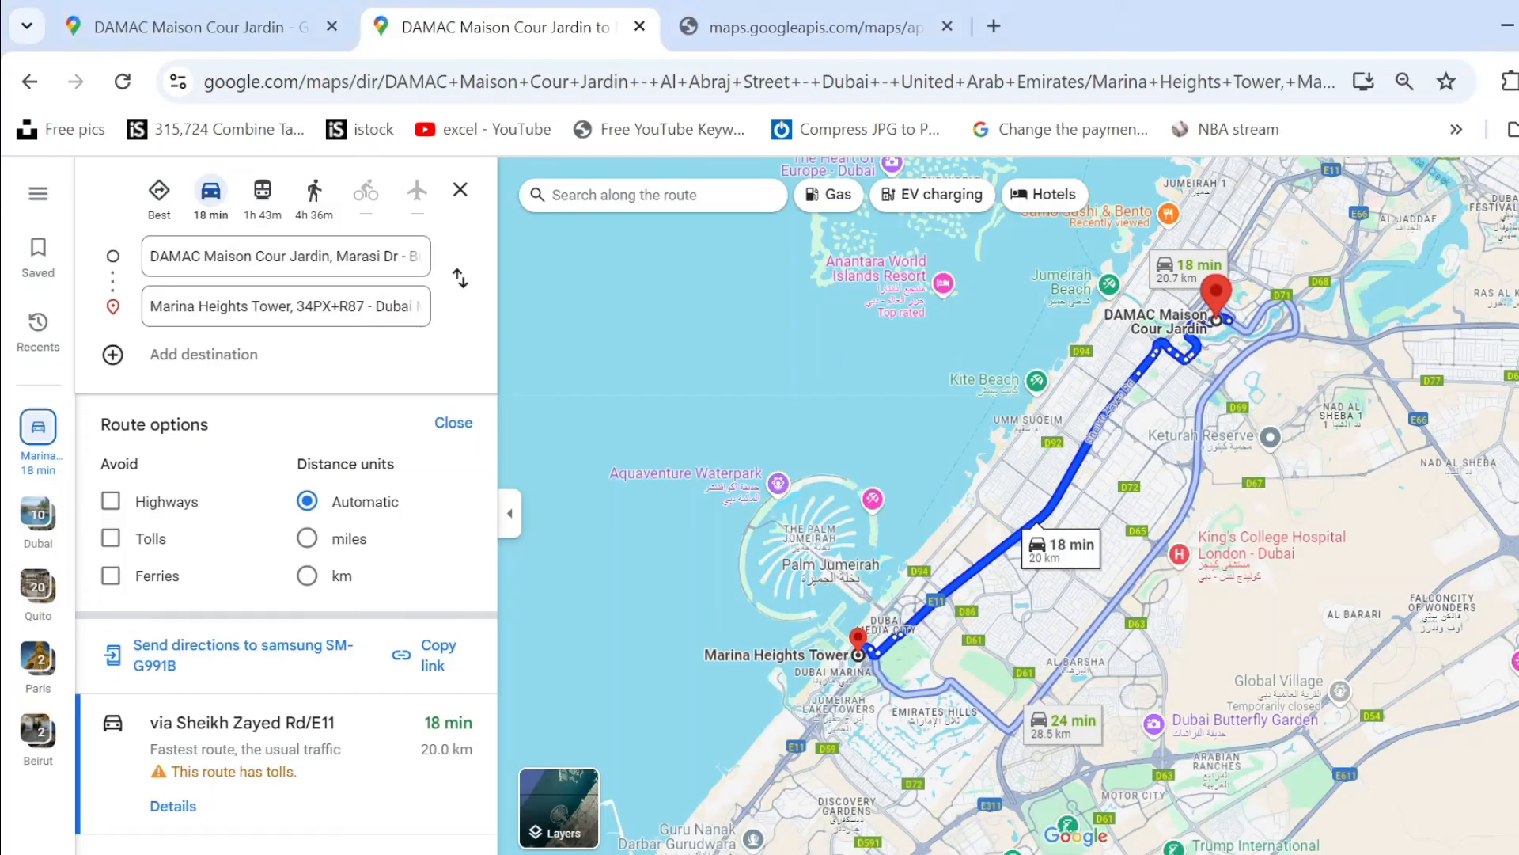
pyautogui.click(110, 501)
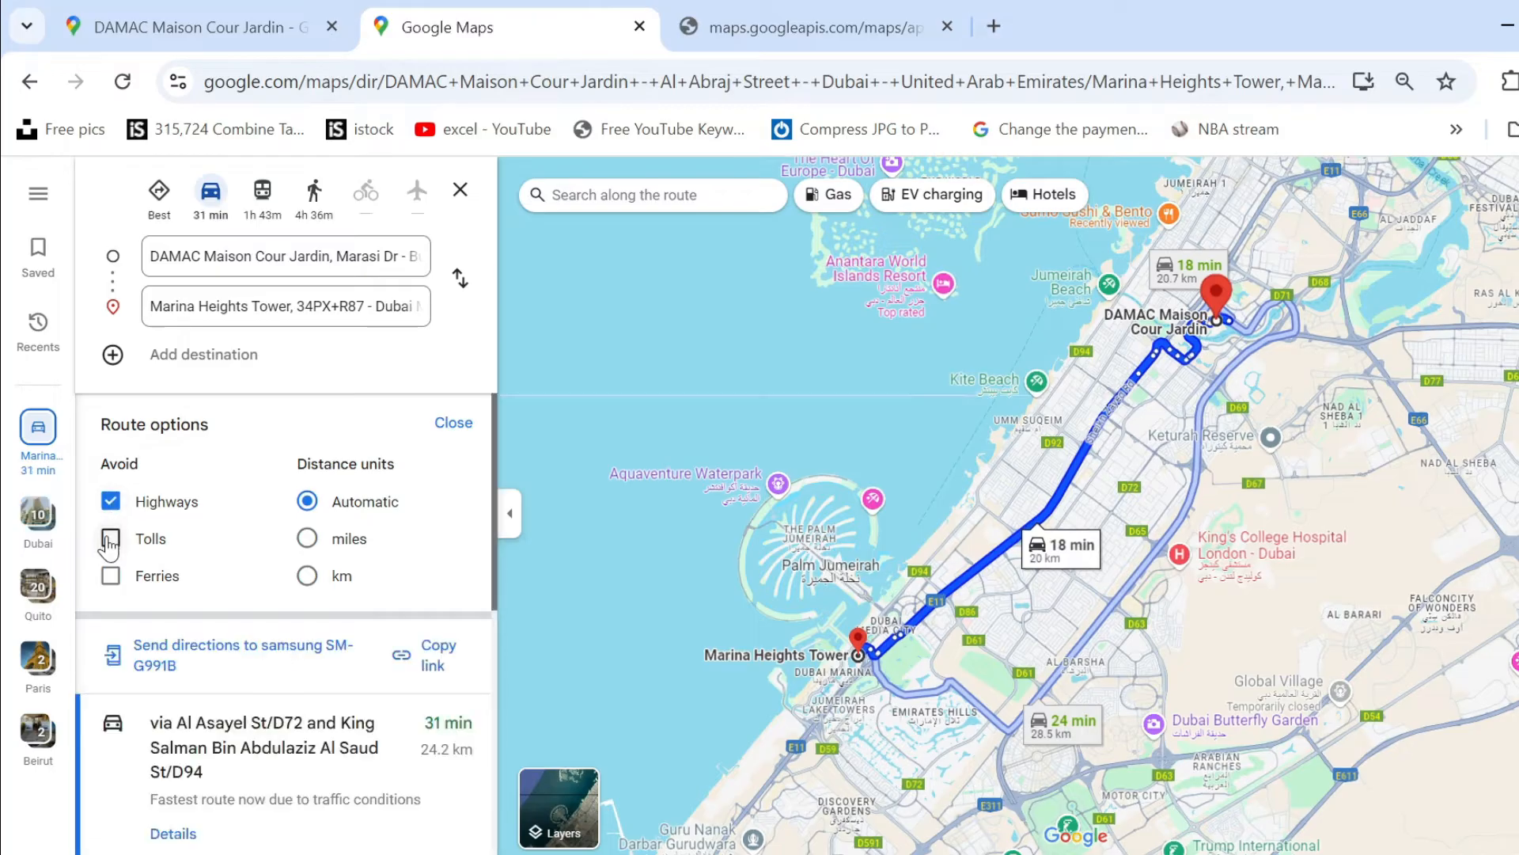
pyautogui.click(111, 538)
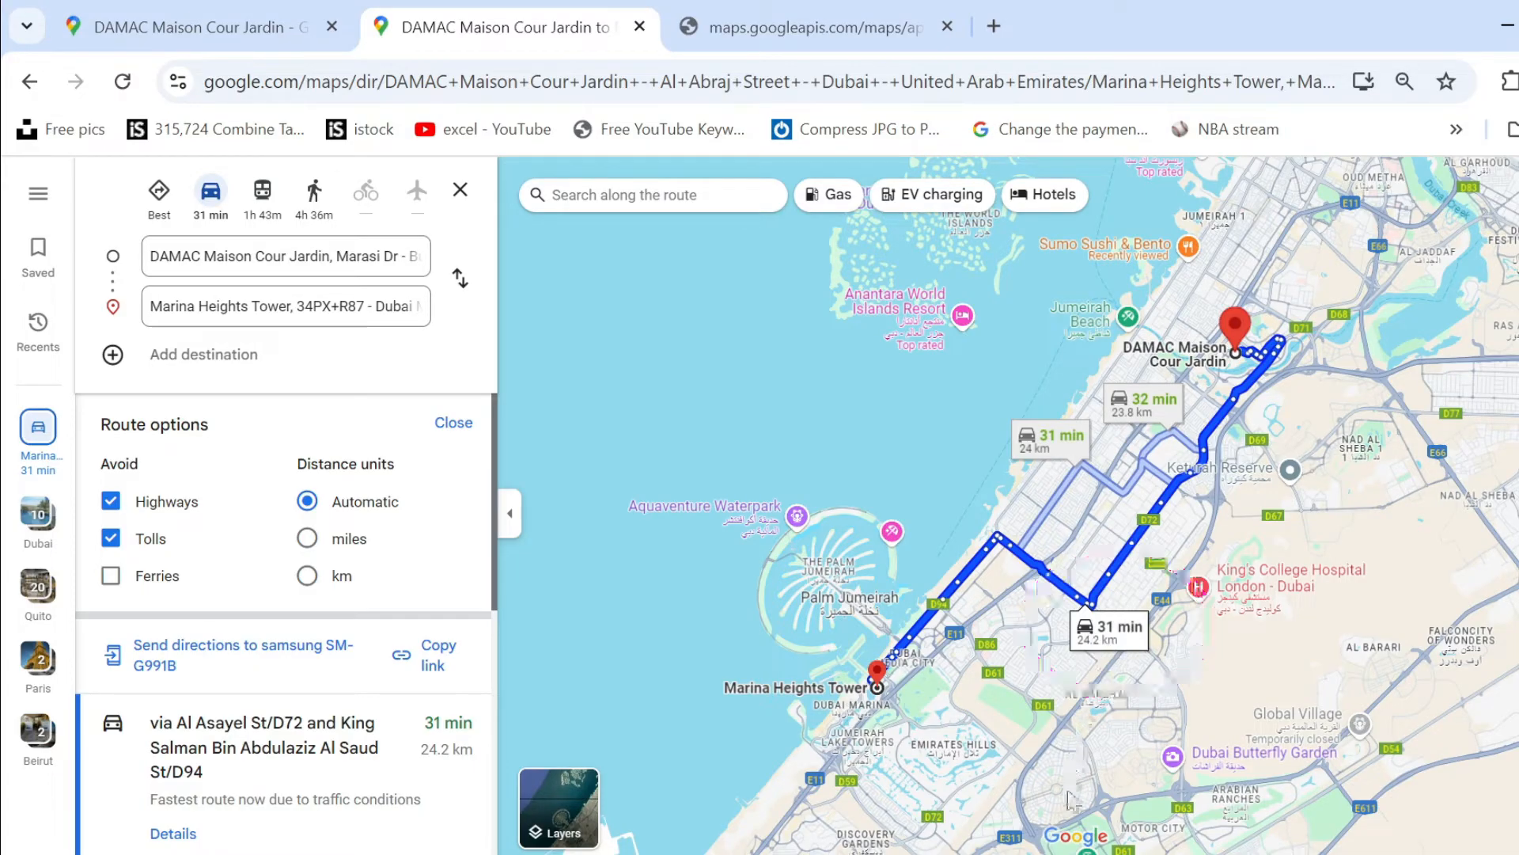
# Switch back to the Excel workbook and compare row 6's distance and time with the Google Maps route.
pyautogui.hotkey('alt', 'Tab')
pyautogui.press('Right')
pyautogui.press('Right')
pyautogui.press('Right')
pyautogui.press('Right')
pyautogui.press('Right')
pyautogui.press('Right')
pyautogui.press('Right')
pyautogui.press('Right')
pyautogui.press('Right')
pyautogui.press('Right')
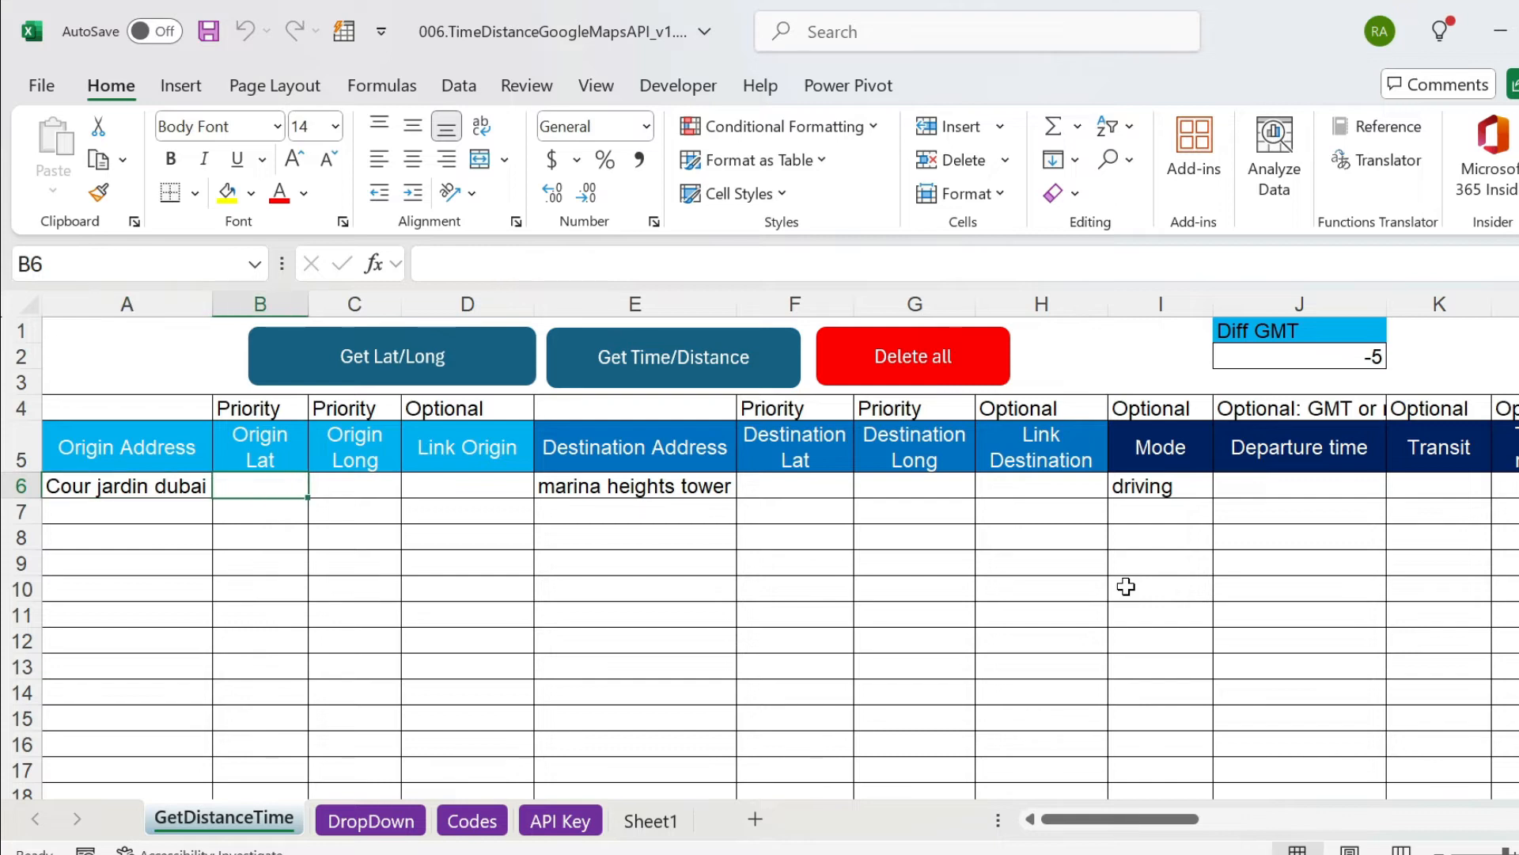
pyautogui.press('Right')
pyautogui.press('Right')
pyautogui.press('Right')
pyautogui.press('Right')
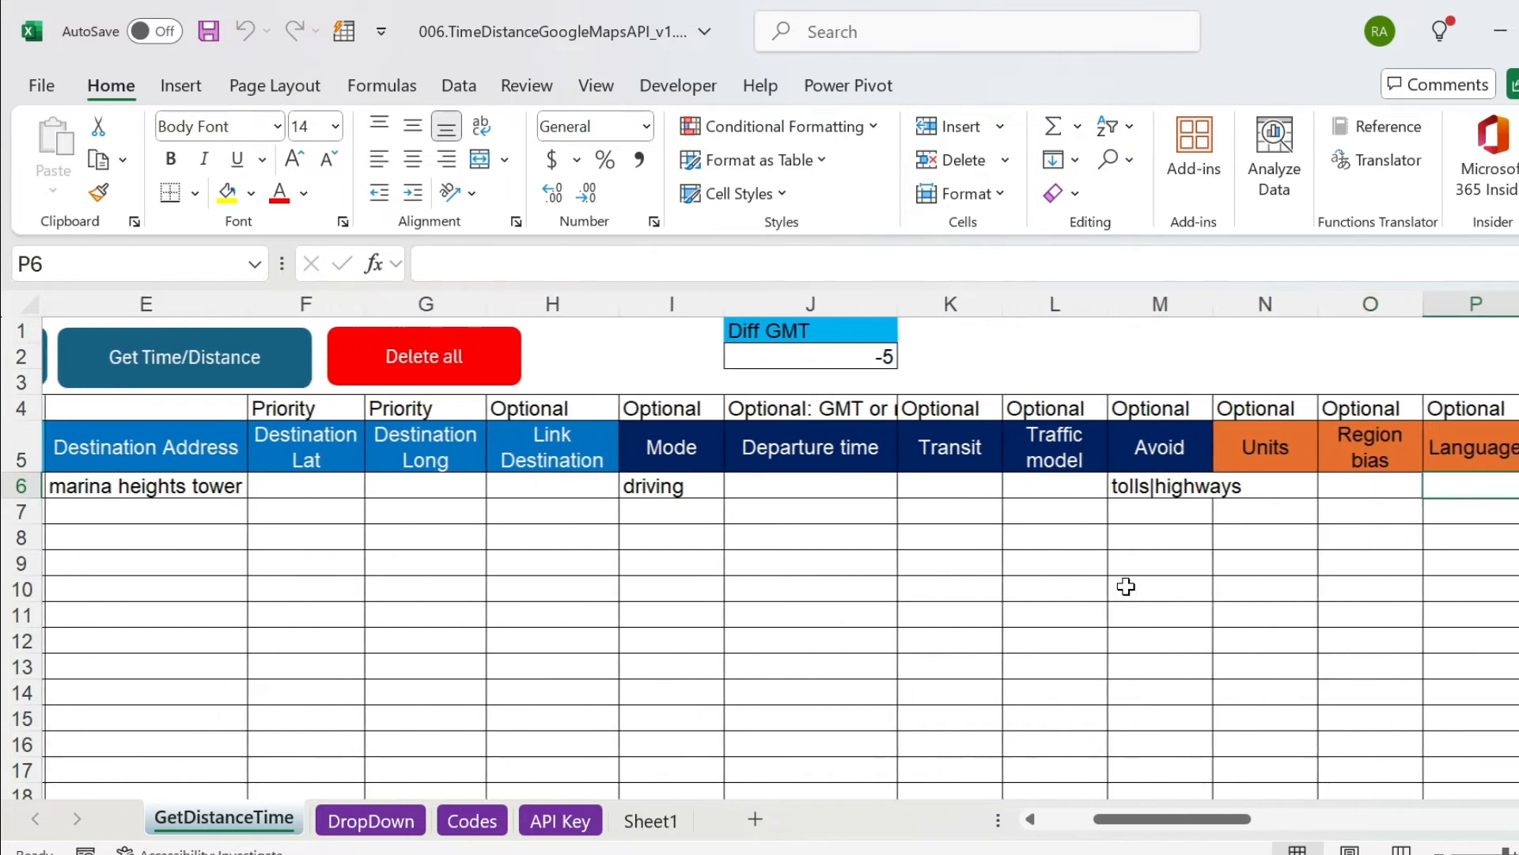
pyautogui.press('Left')
pyautogui.press('Right')
pyautogui.press('Right')
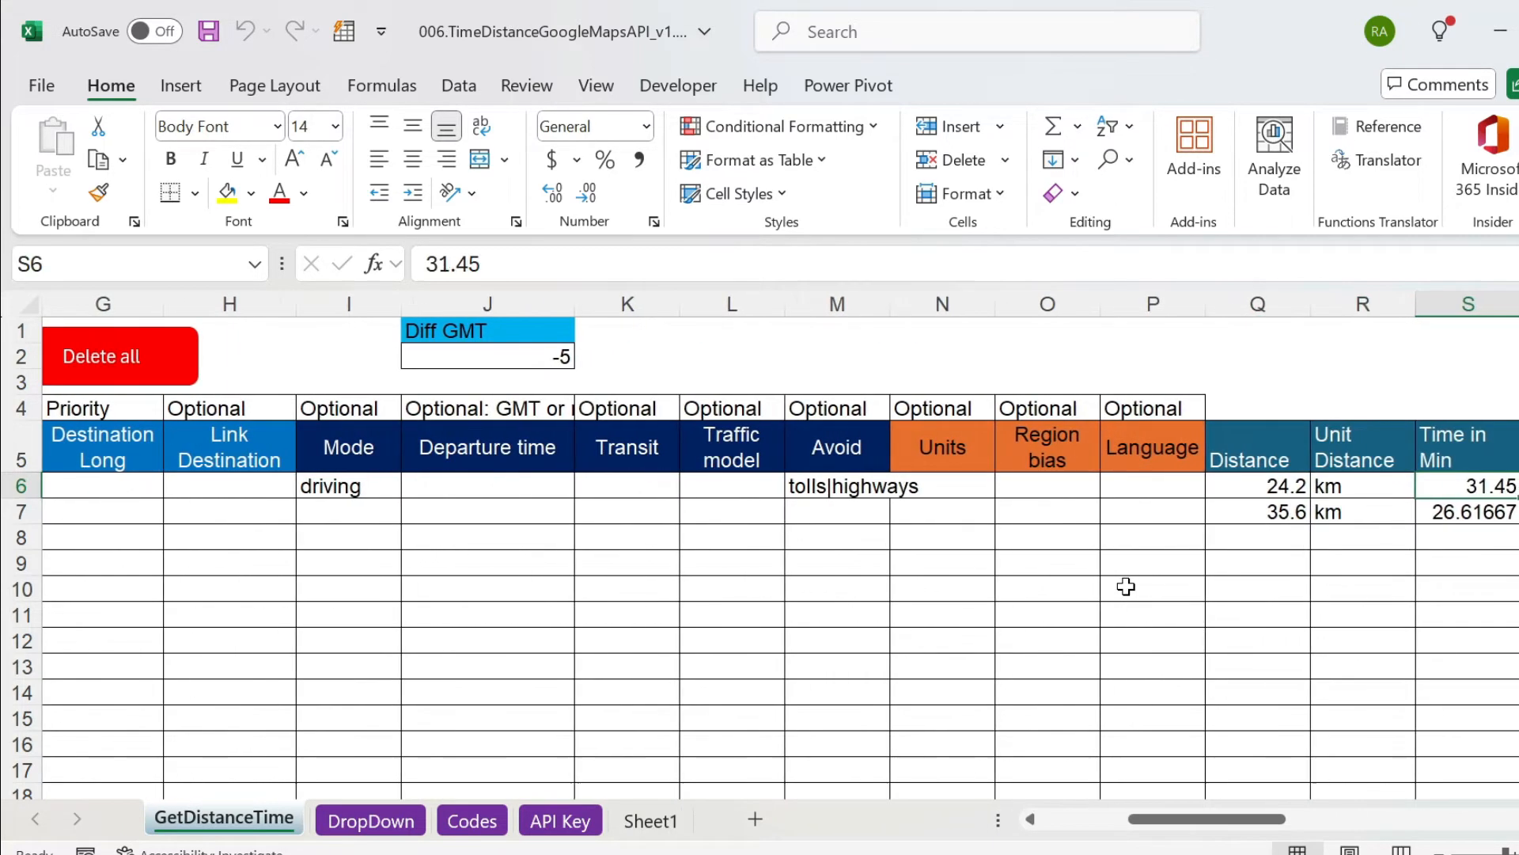
# Clear the tolls|highways entry from the Avoid cell M6.
pyautogui.press('Right')
pyautogui.hotkey('ctrl', 'Left')
pyautogui.hotkey('ctrl', 'Left')
pyautogui.hotkey('ctrl', 'Left')
pyautogui.hotkey('ctrl', 'Left')
pyautogui.press('Right')
pyautogui.press('Right')
pyautogui.press('Right')
pyautogui.press('Right')
pyautogui.press('Right')
pyautogui.press('Right')
pyautogui.press('Right')
pyautogui.press('Right')
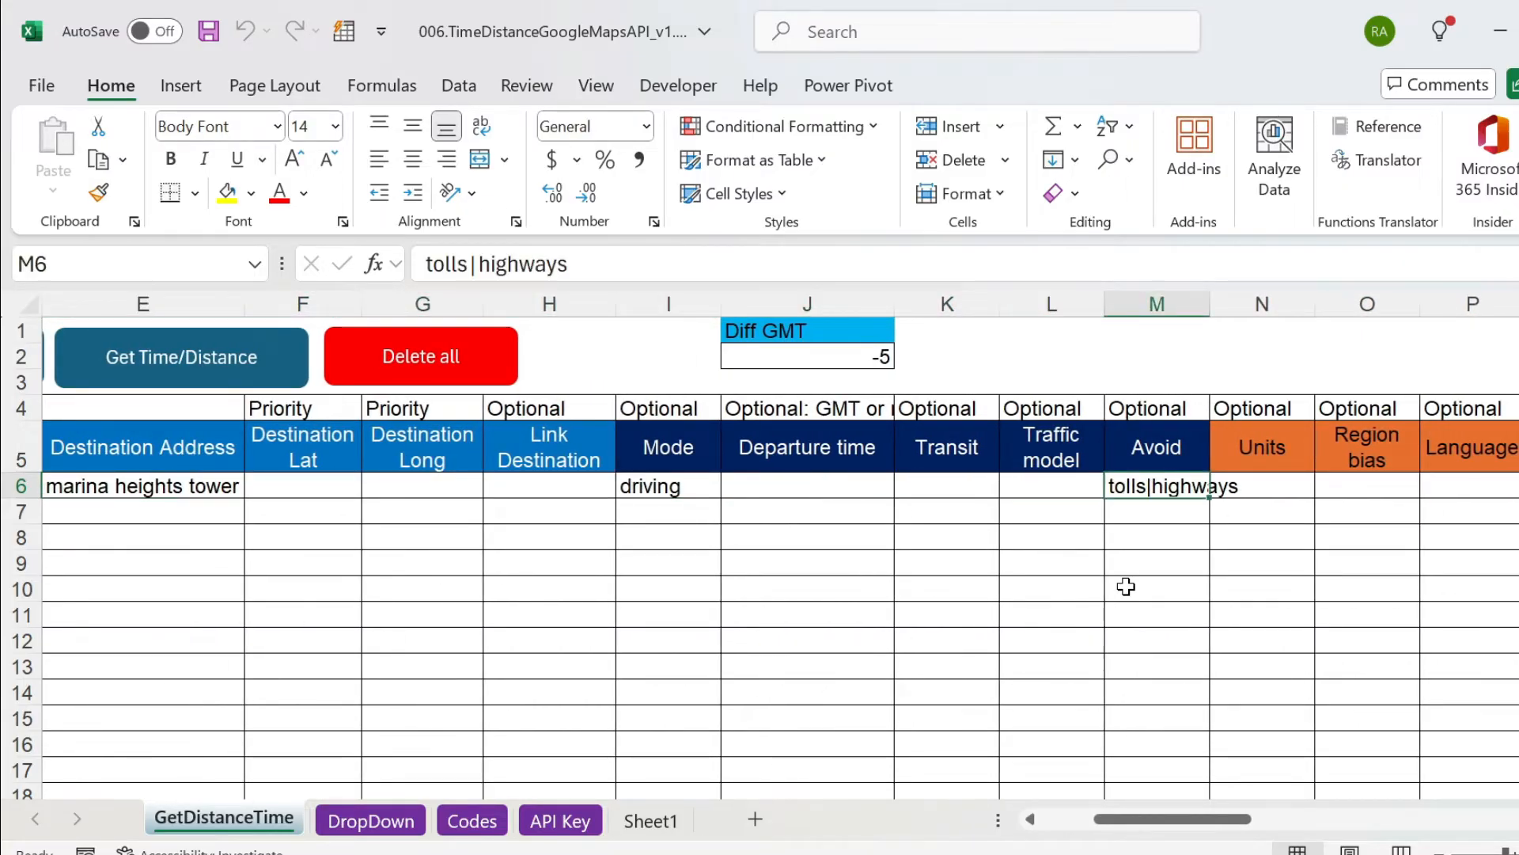
pyautogui.press('Delete')
# View the choices offered for the Units cell N6 and look over the neighbouring result columns without choosing one.
pyautogui.press('Right')
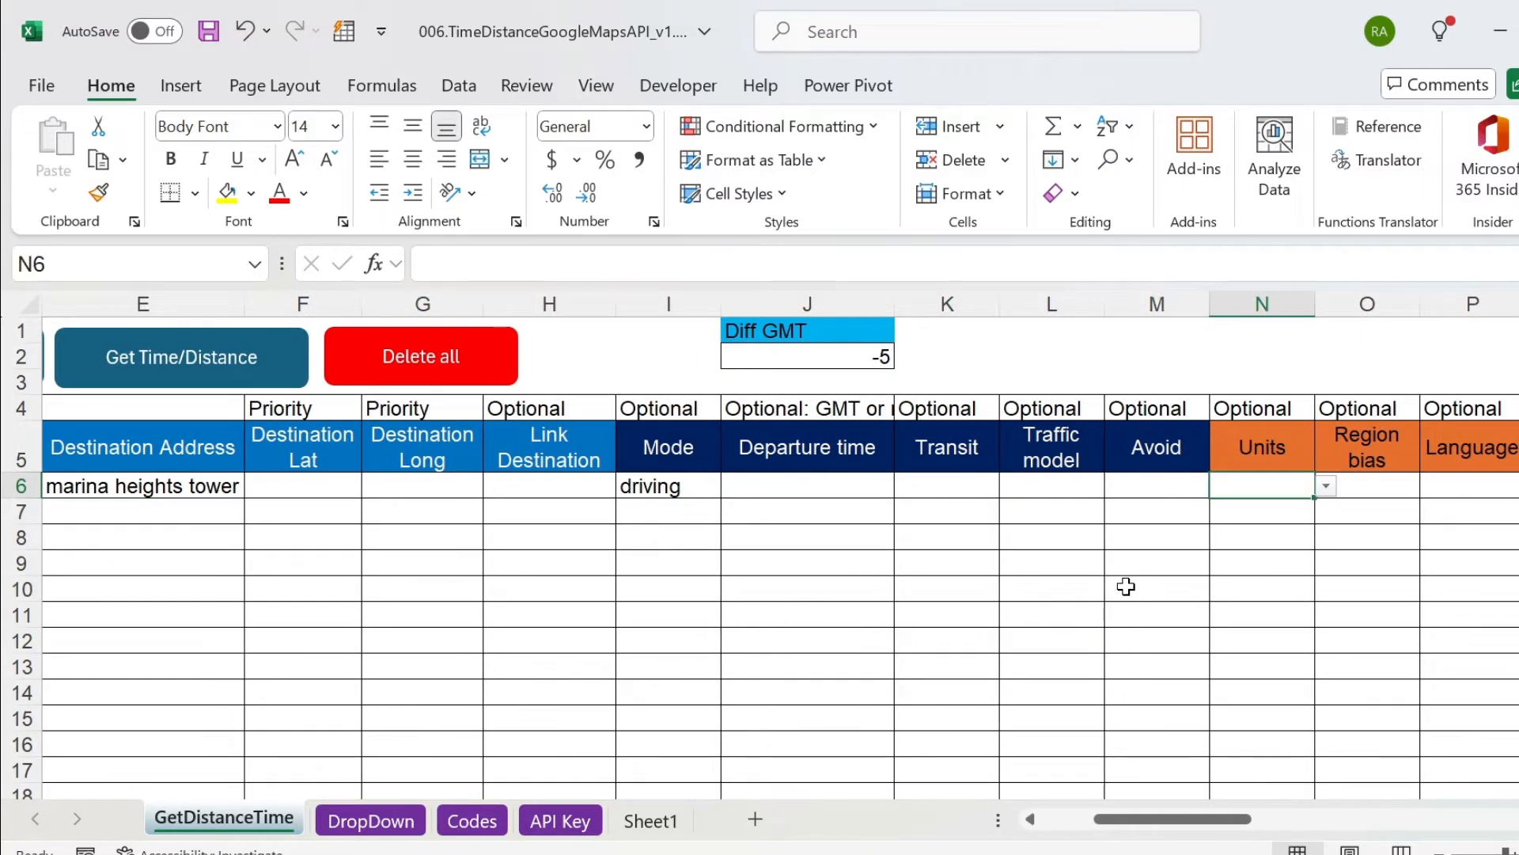
pyautogui.click(1326, 488)
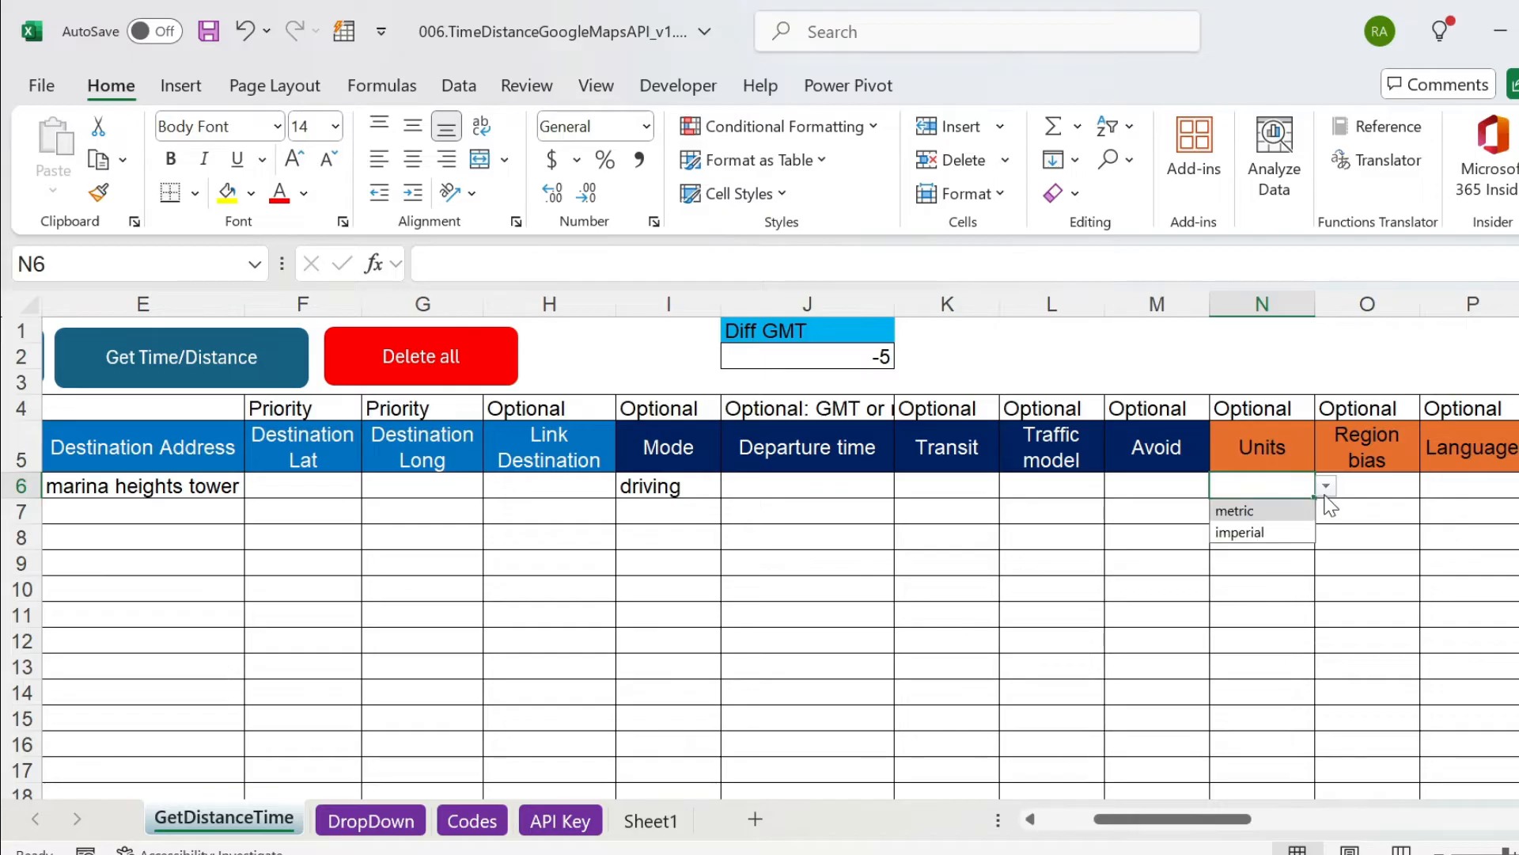
pyautogui.click(1405, 519)
pyautogui.click(1518, 491)
pyautogui.press('Right')
pyautogui.press('Left')
pyautogui.press('Left')
pyautogui.press('Left')
pyautogui.press('Left')
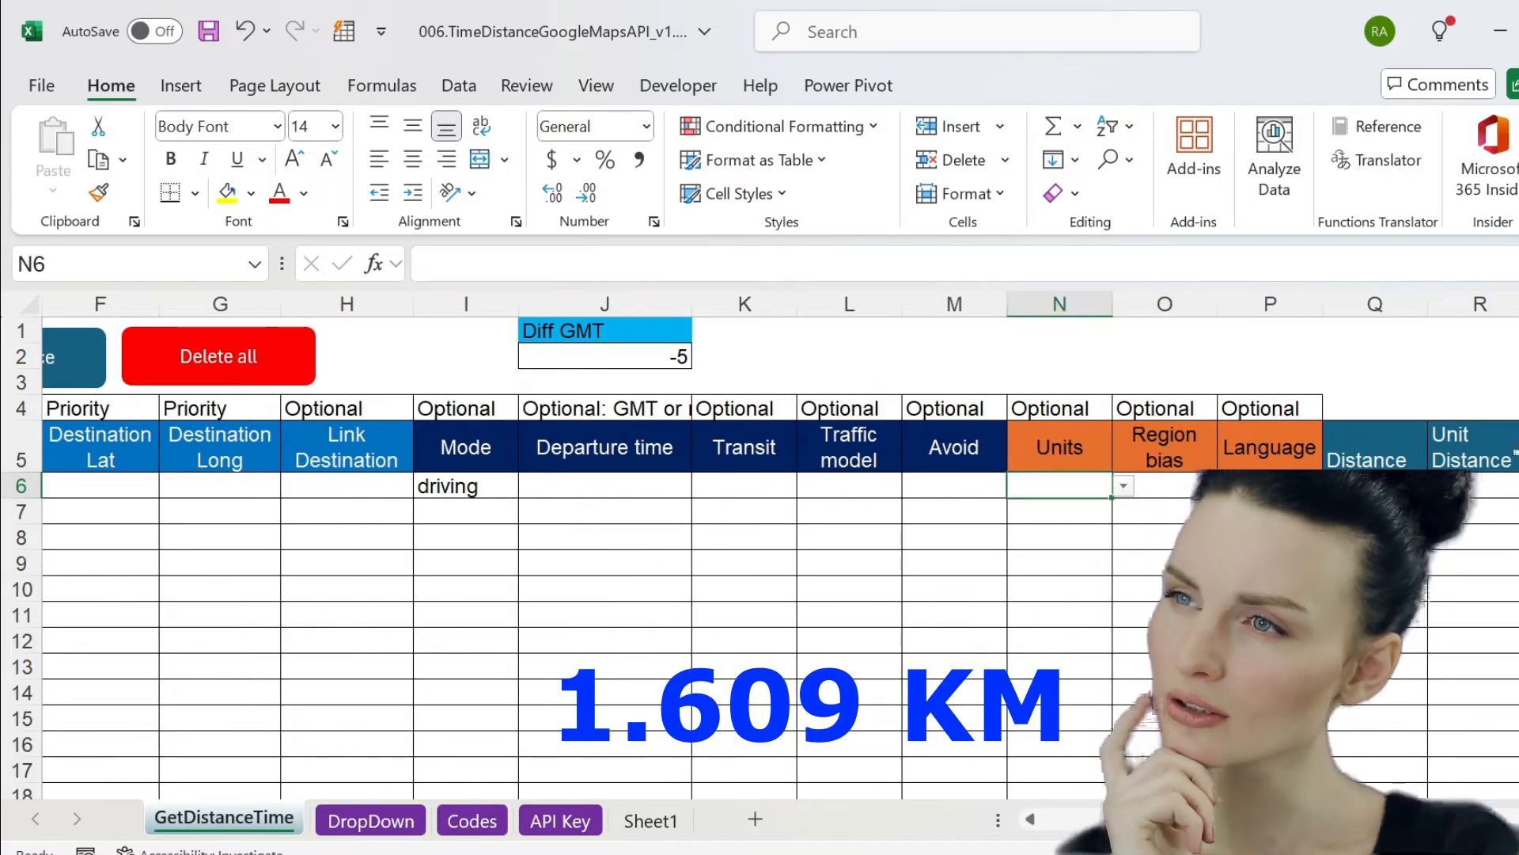
# Set Units in N6 to imperial and recalculate the row's time and distance.
pyautogui.click(1124, 486)
pyautogui.click(1084, 535)
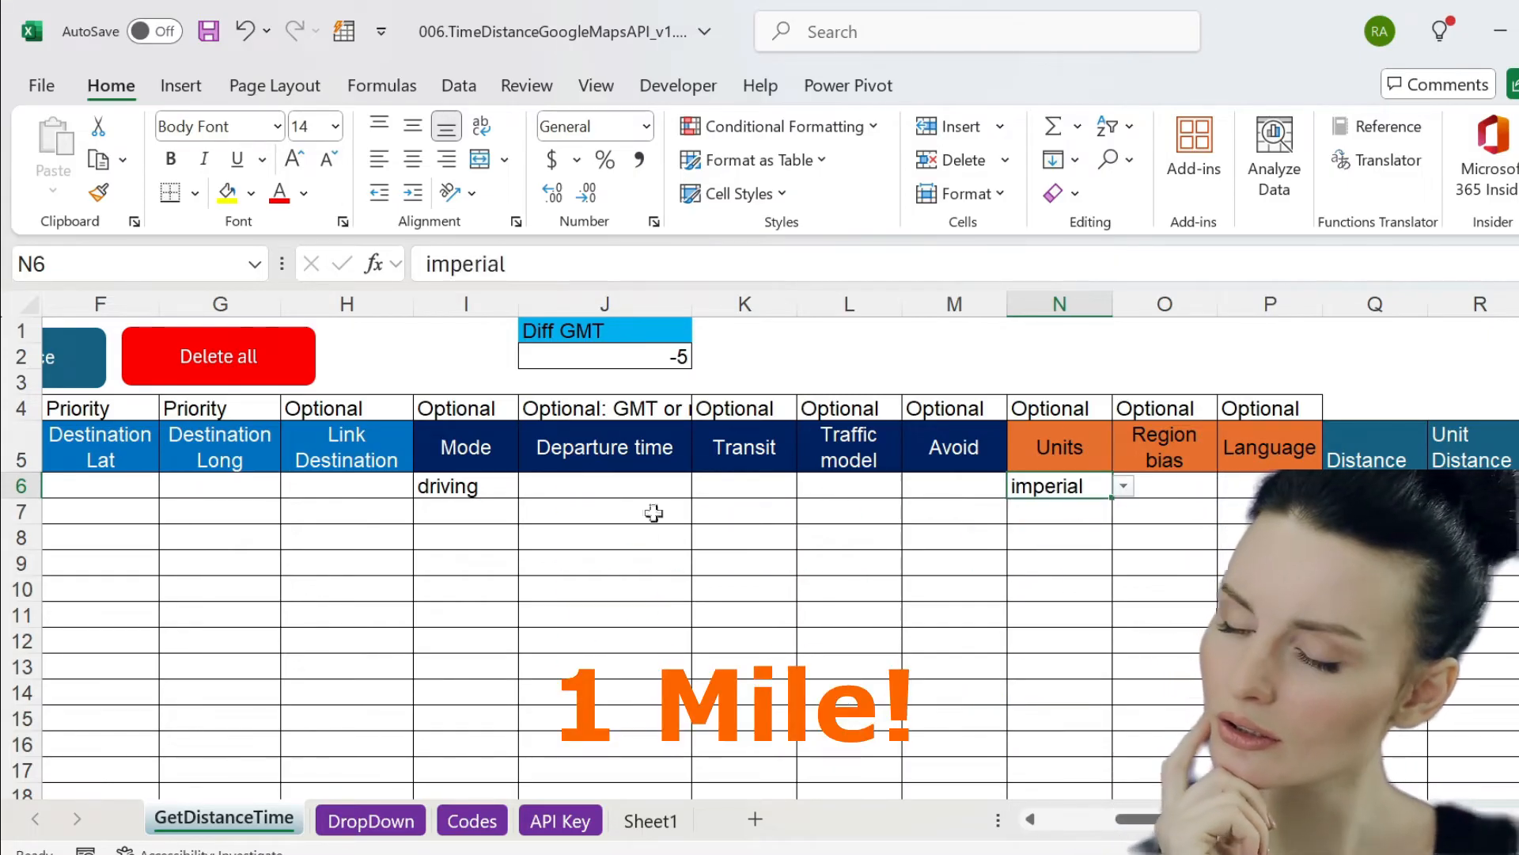
pyautogui.click(67, 356)
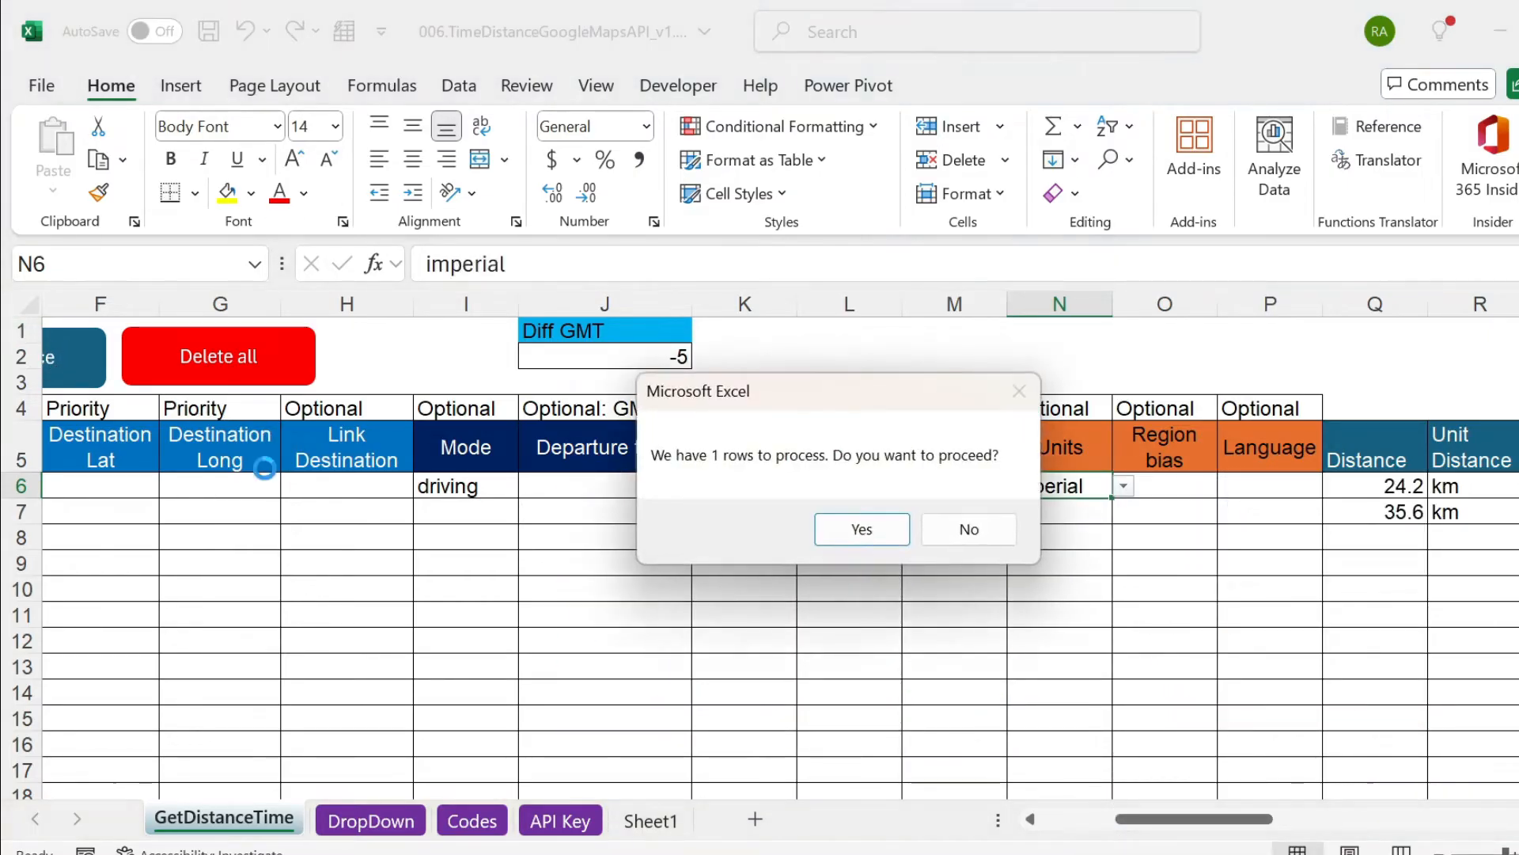
pyautogui.click(819, 526)
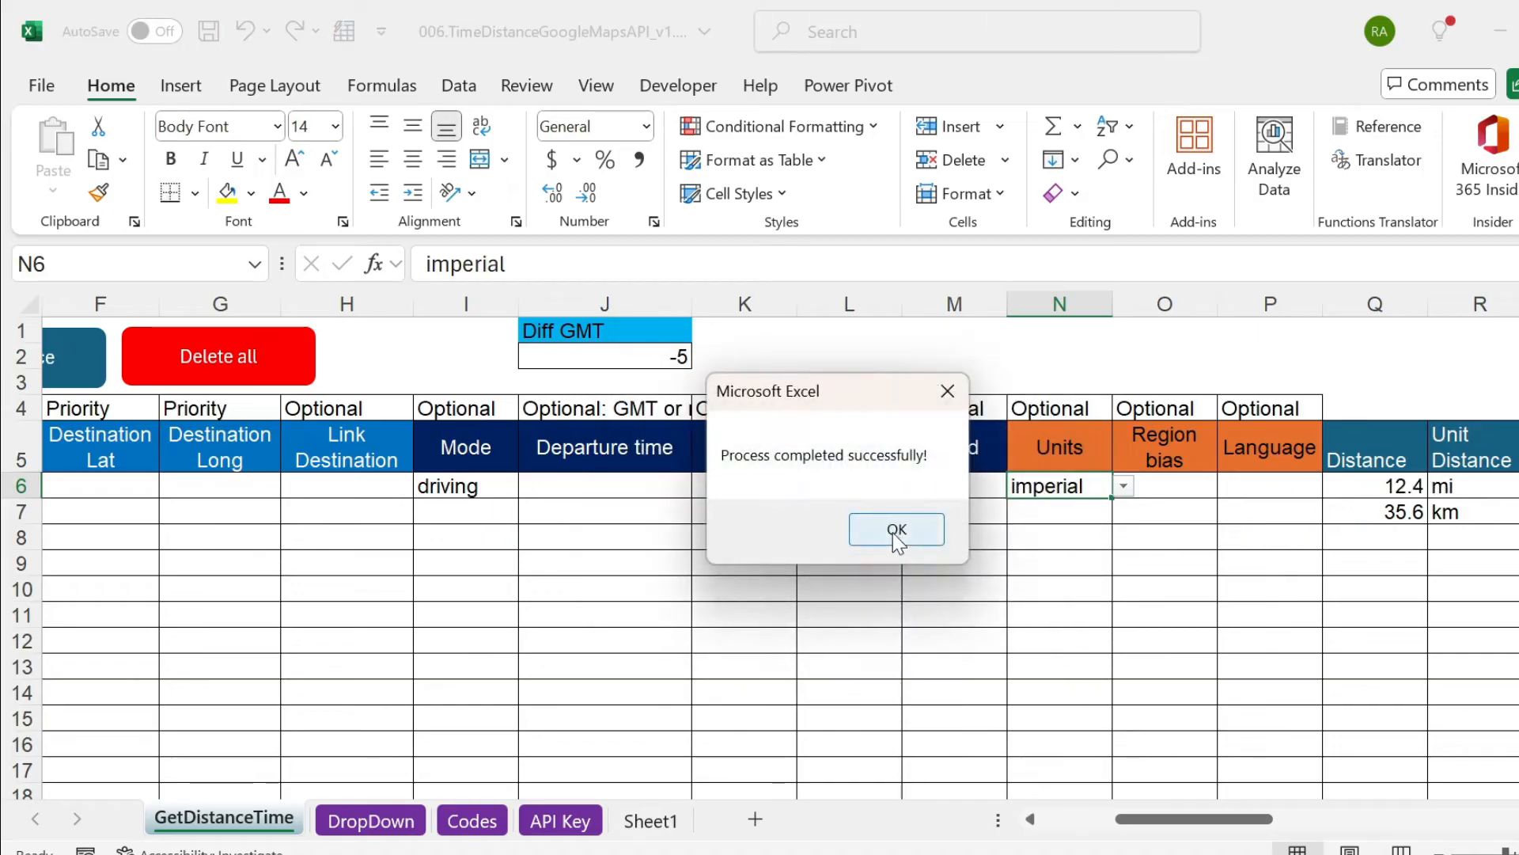
pyautogui.click(895, 533)
# Check the distance and its unit in Q6 and R6, and clear the Units cell N6.
pyautogui.click(1405, 476)
pyautogui.click(1482, 484)
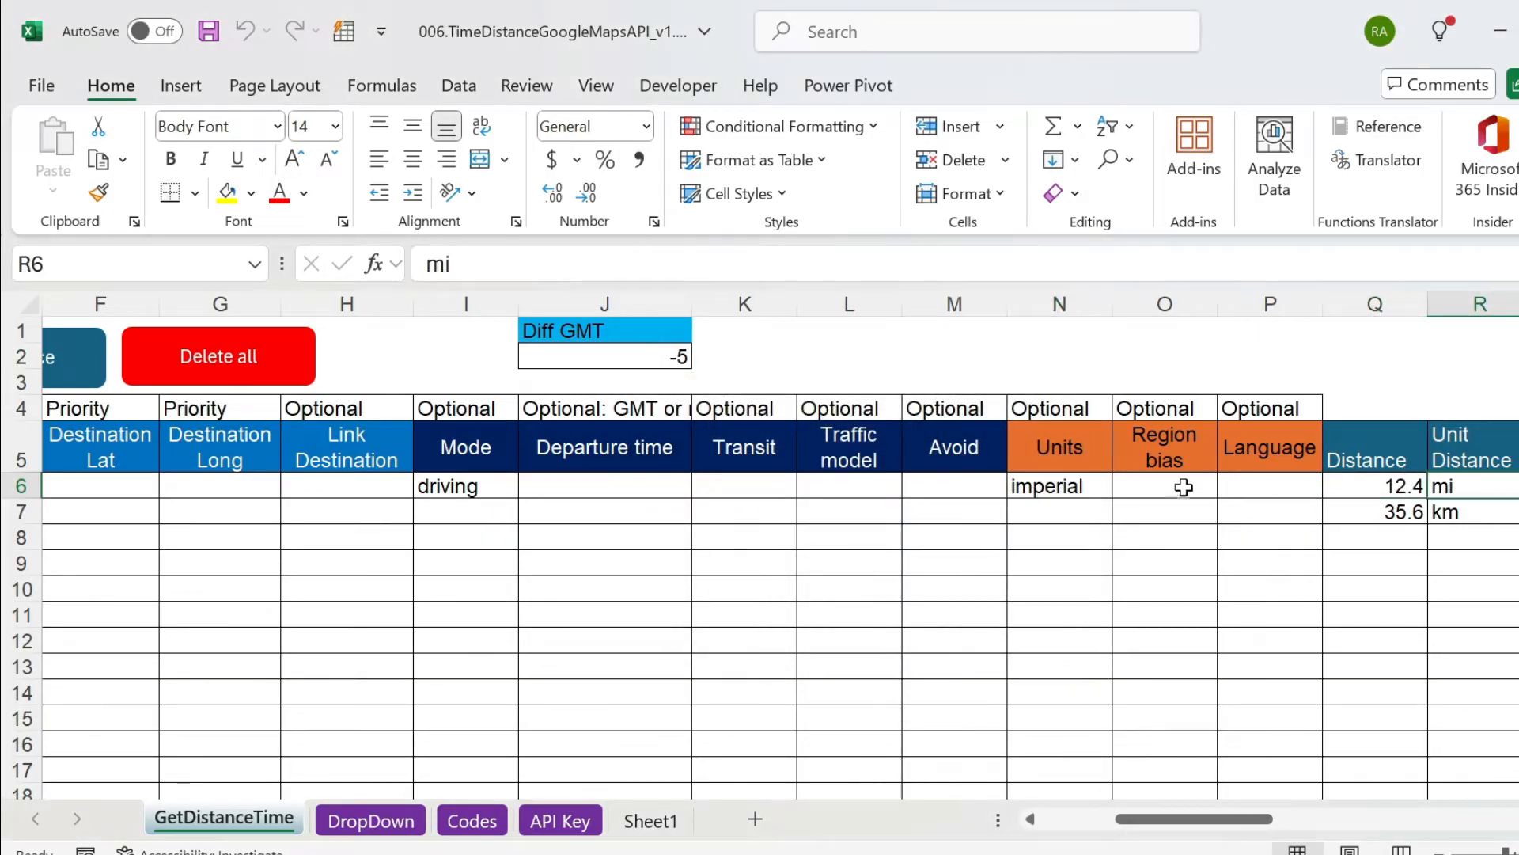
pyautogui.click(1078, 485)
pyautogui.press('Delete')
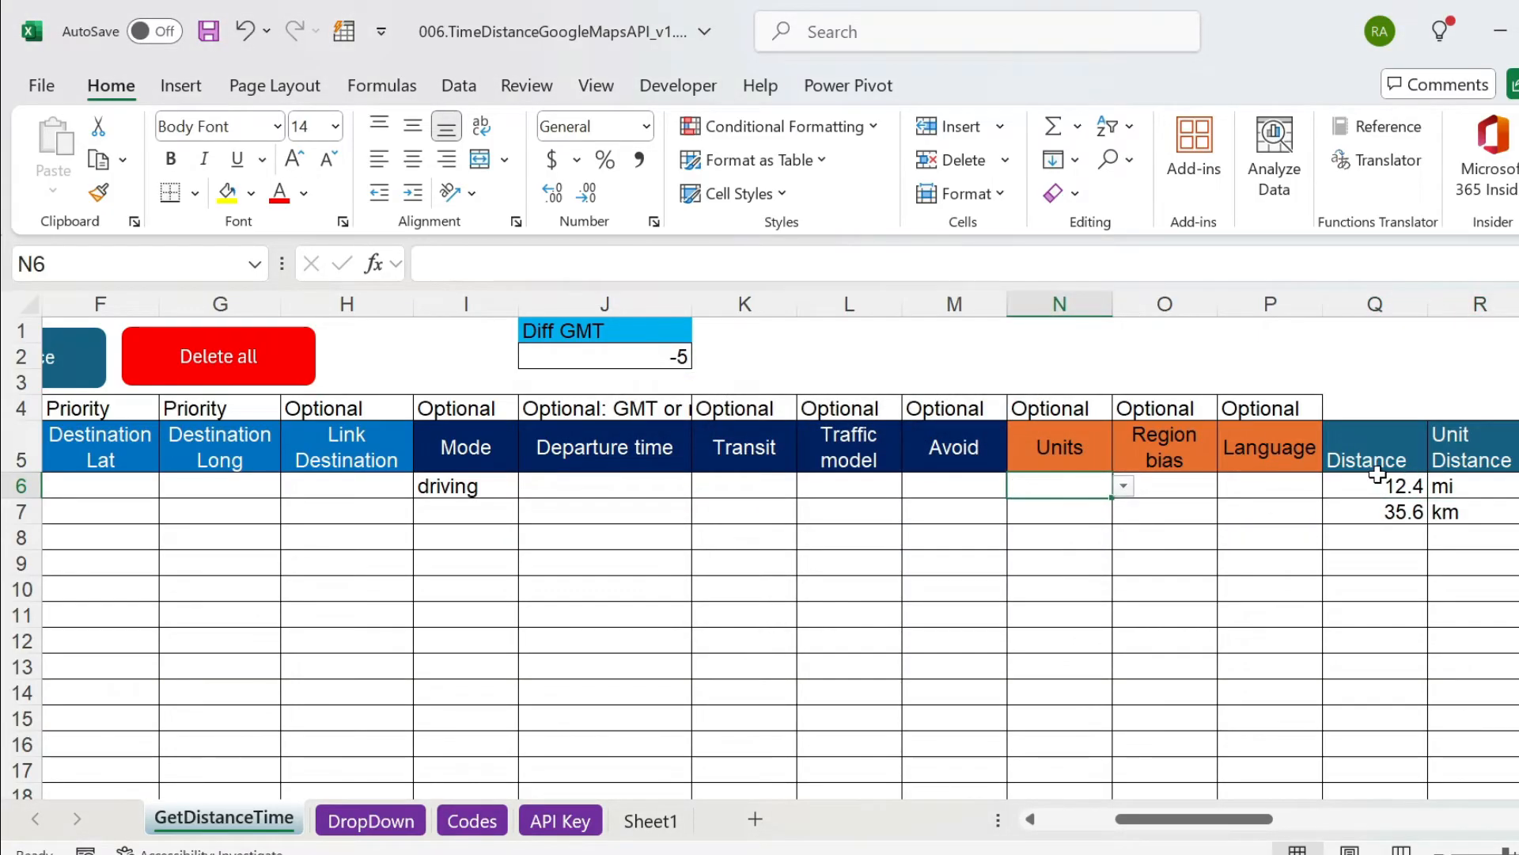
# Examine the Region bias and Language cells of row 6 and the matching language and region code lists on the Codes sheet.
pyautogui.press('Right')
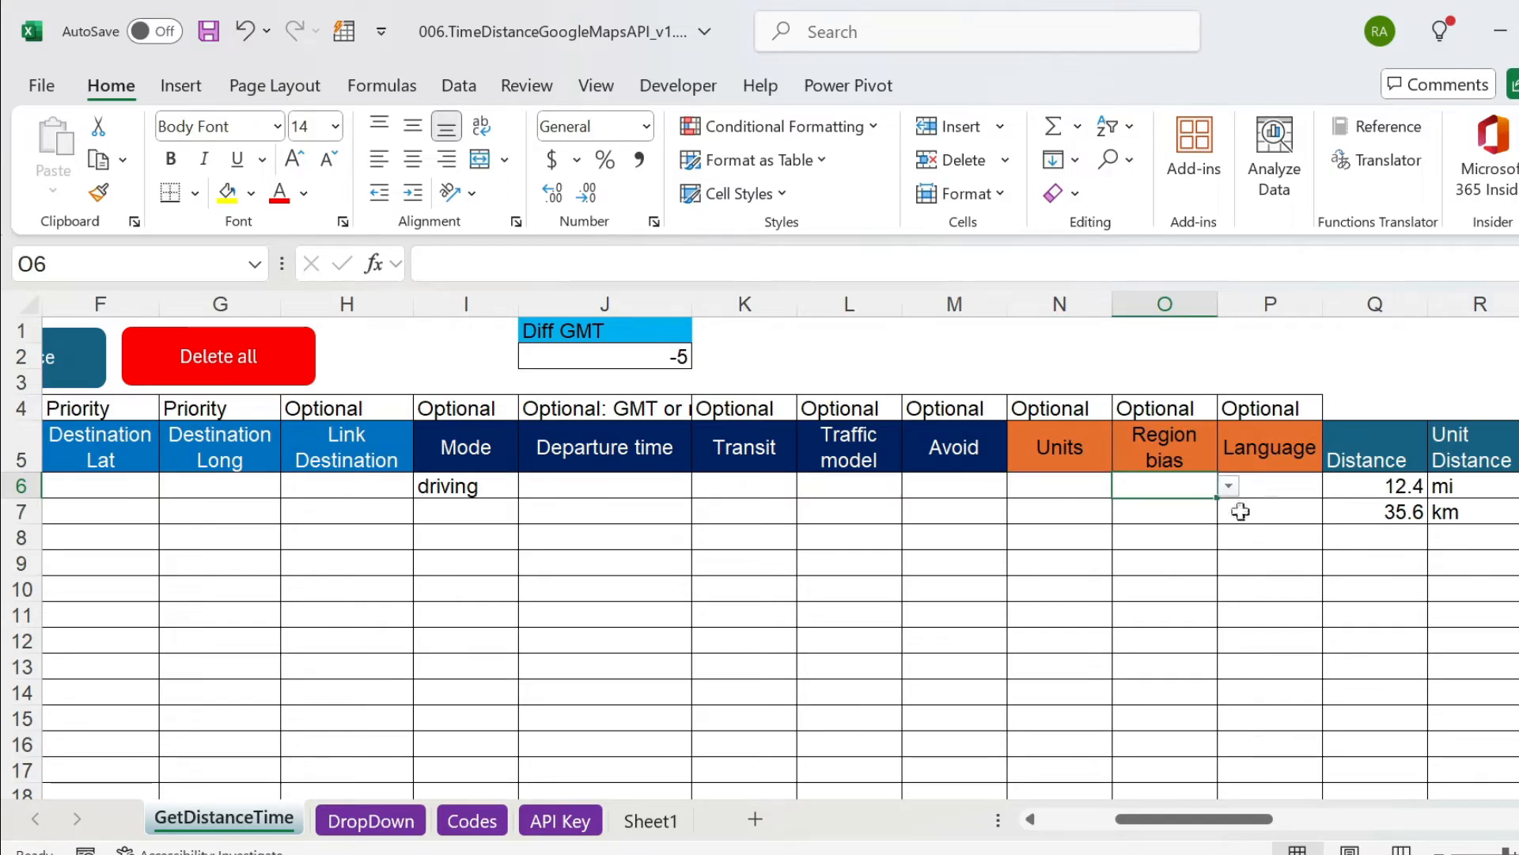
pyautogui.click(1290, 489)
pyautogui.click(1180, 487)
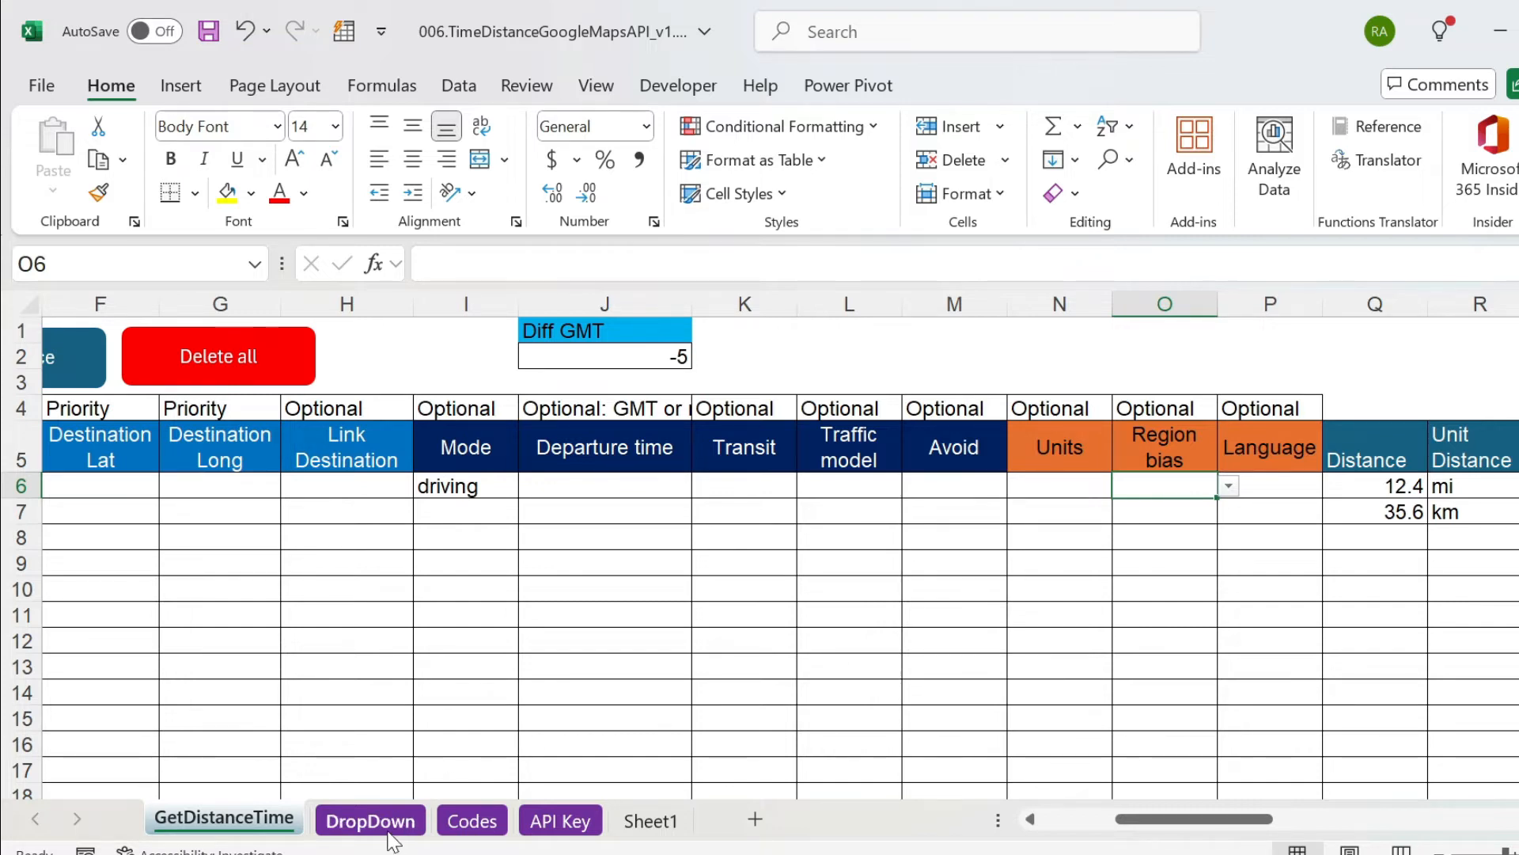
pyautogui.click(473, 822)
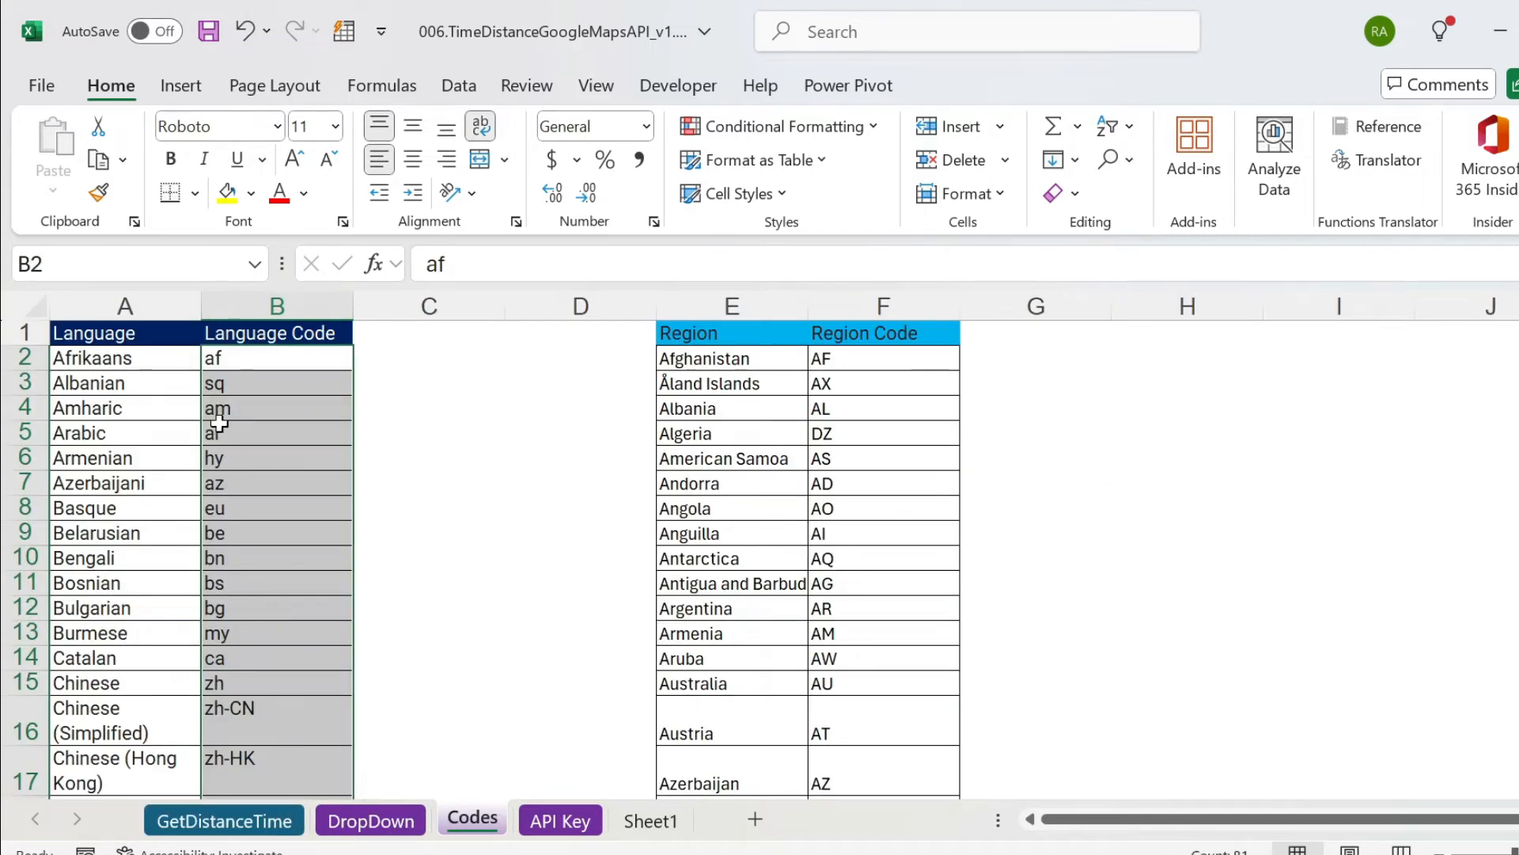
pyautogui.moveTo(131, 341); pyautogui.dragTo(264, 558)
pyautogui.click(256, 354)
pyautogui.click(758, 336)
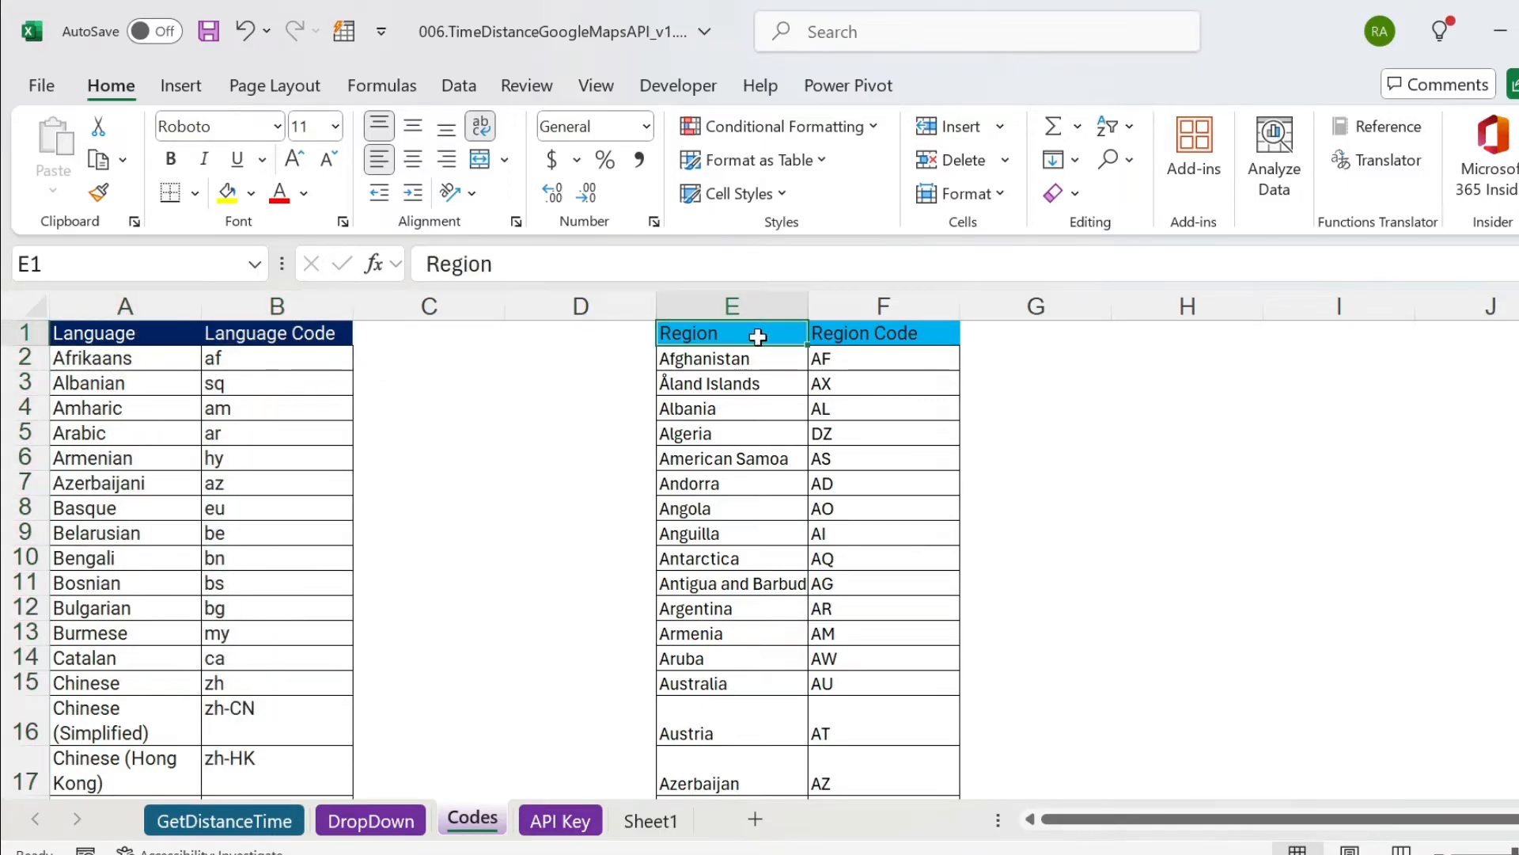
pyautogui.click(819, 332)
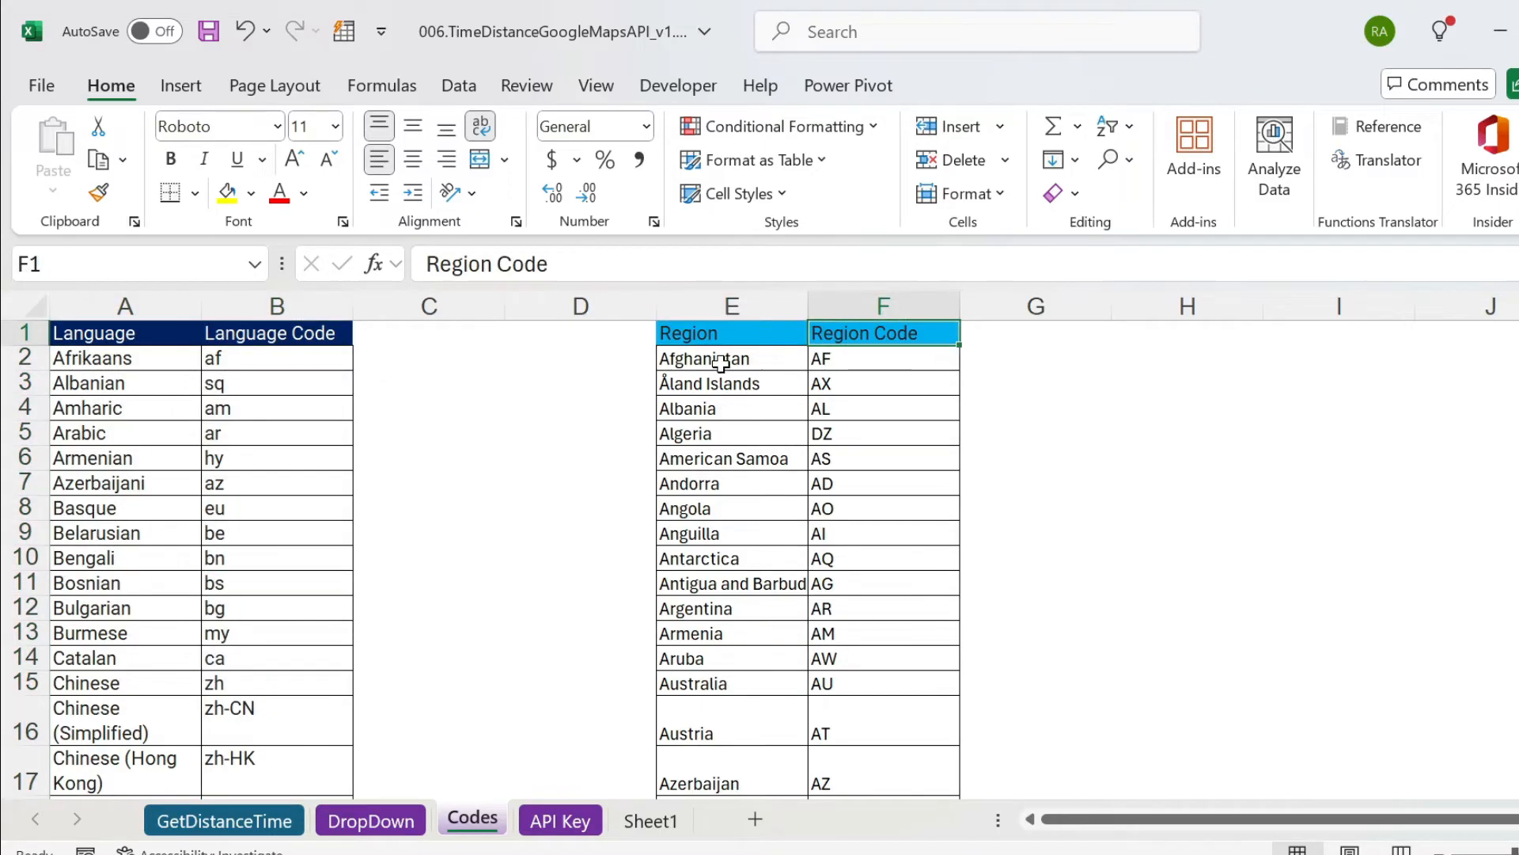
# Set the Region bias in O6 of the GetDistanceTime sheet to FR.
pyautogui.click(224, 823)
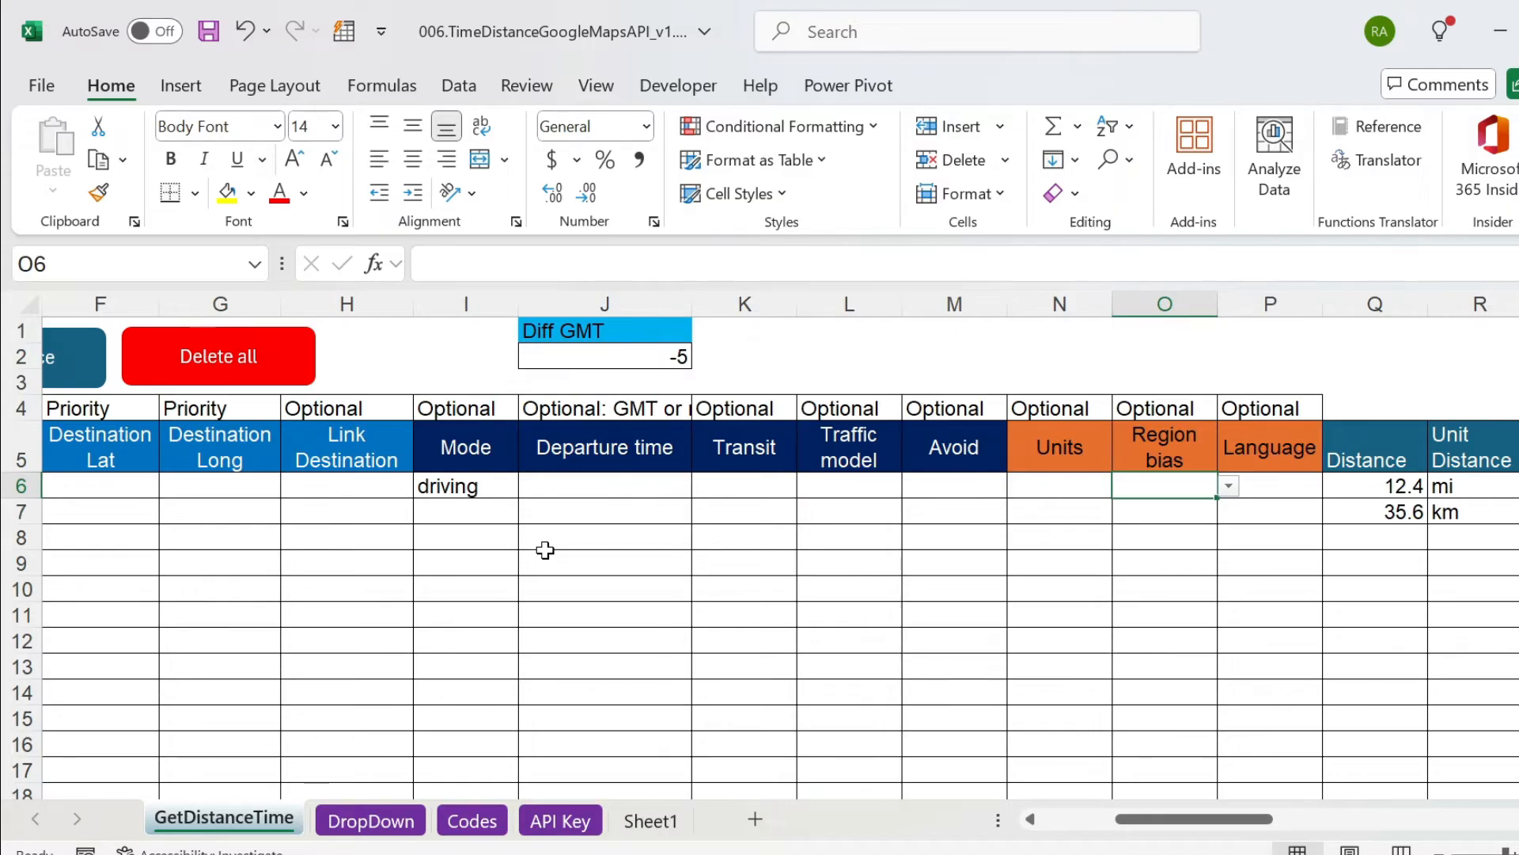
pyautogui.click(1229, 485)
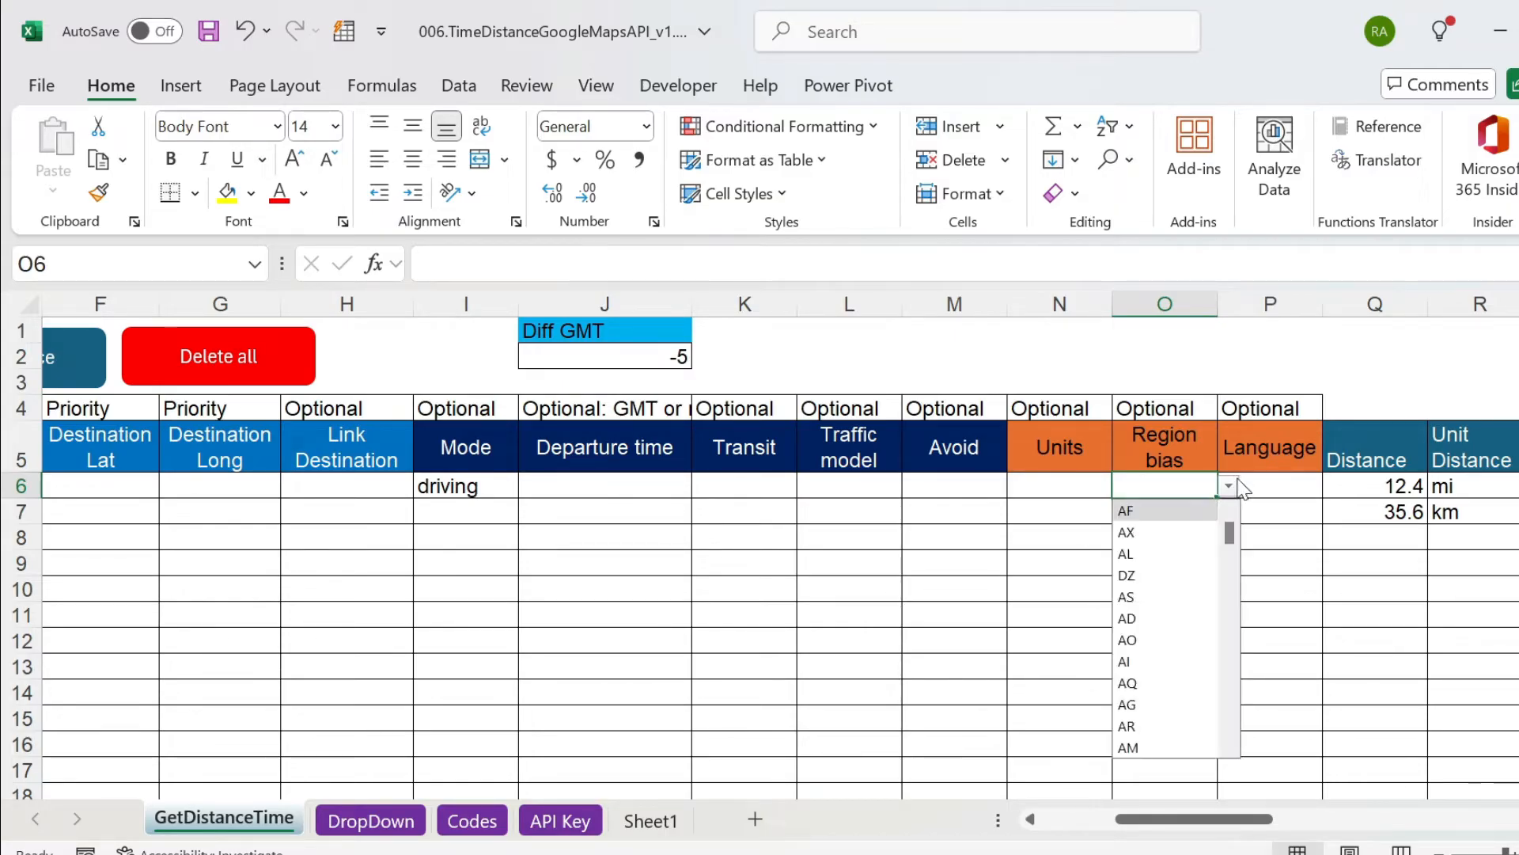
pyautogui.write('fr')
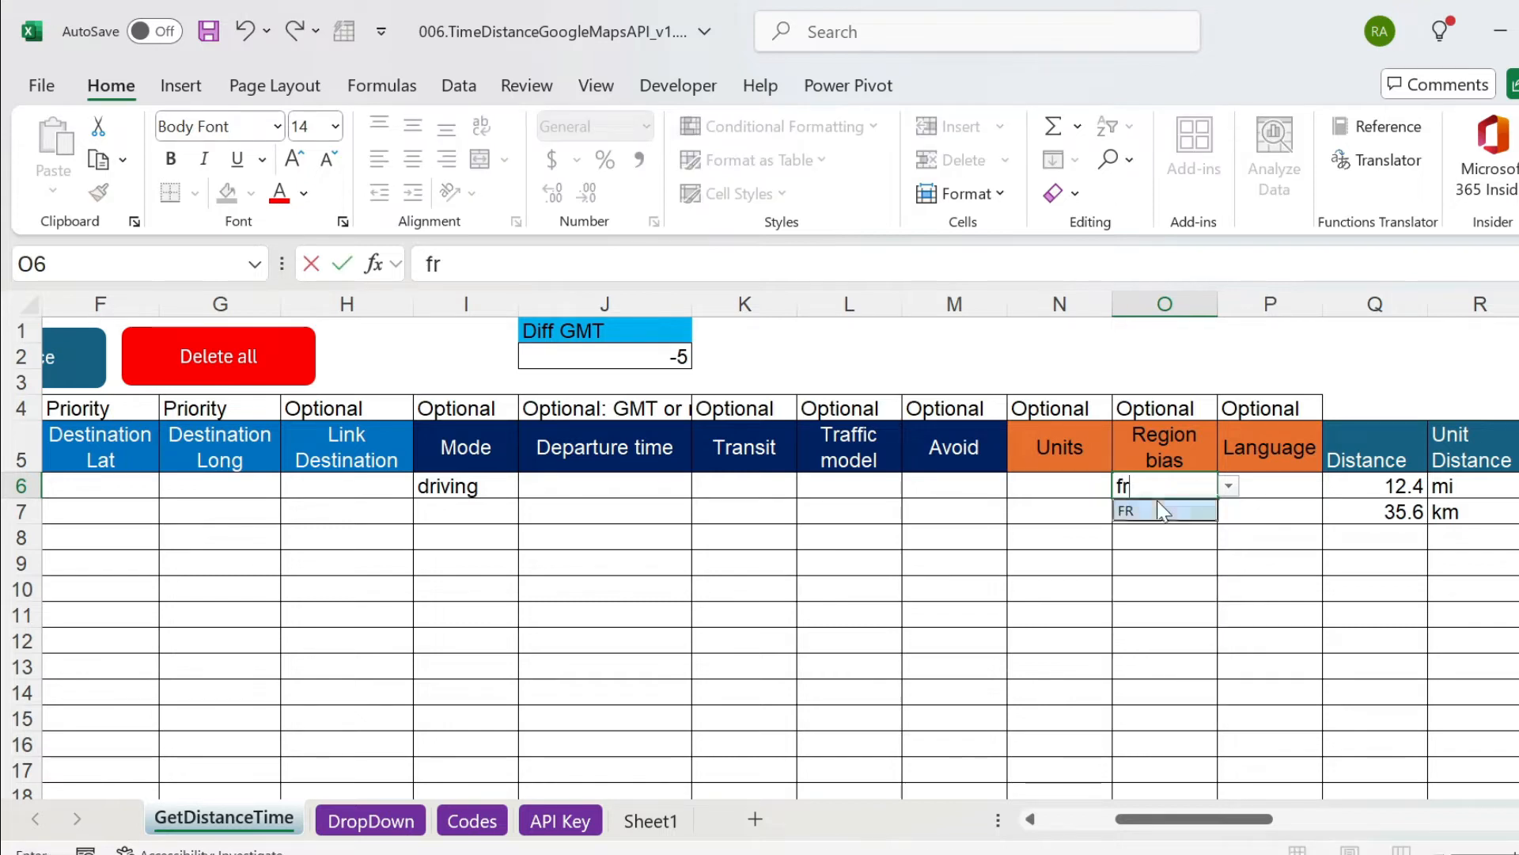
pyautogui.click(1154, 510)
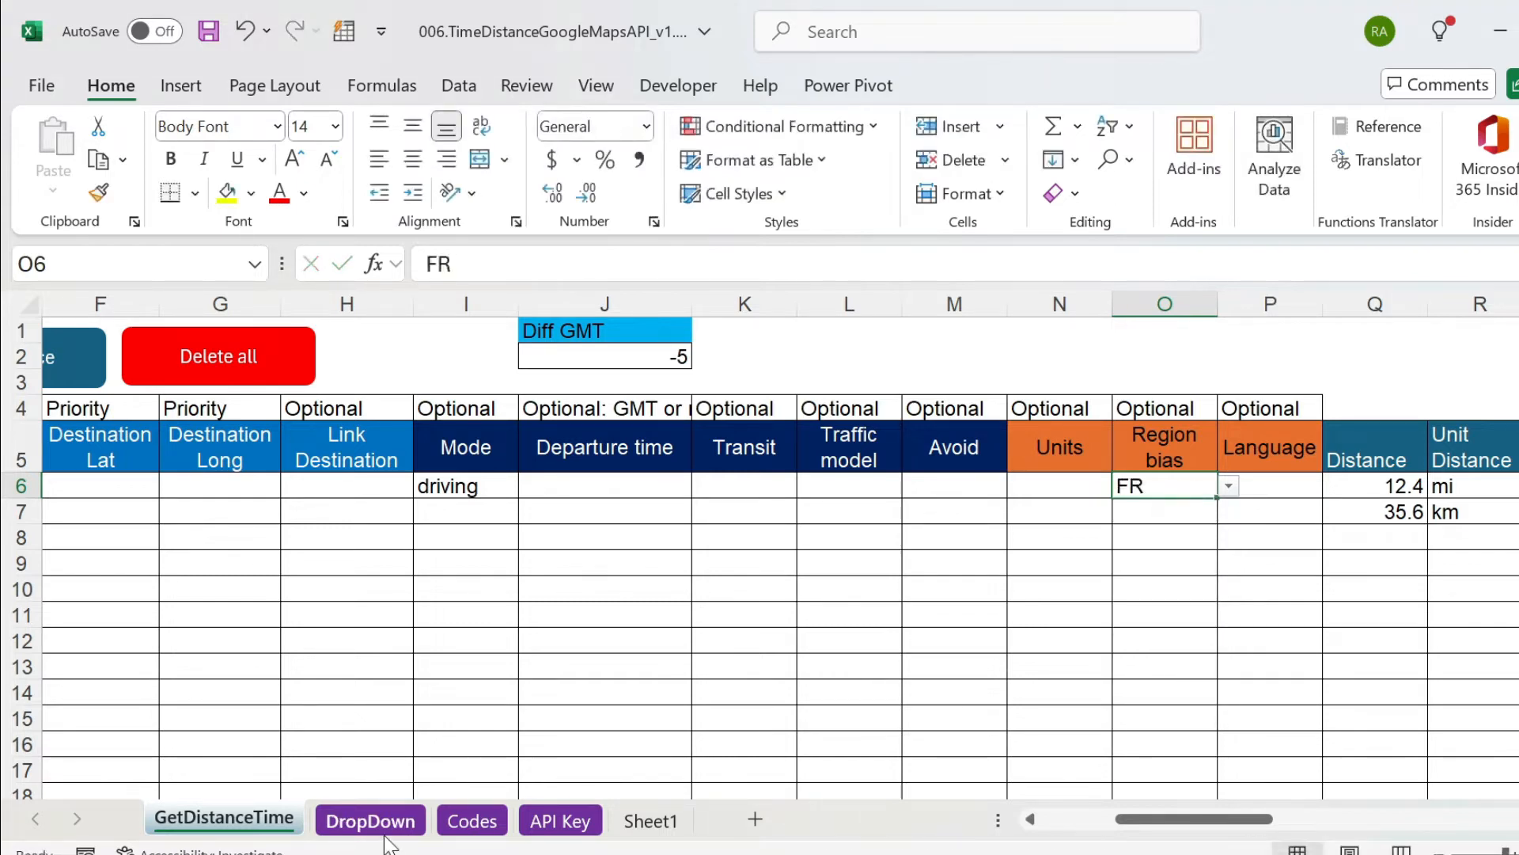
# Search the Codes sheet for france to check its region code.
pyautogui.click(543, 823)
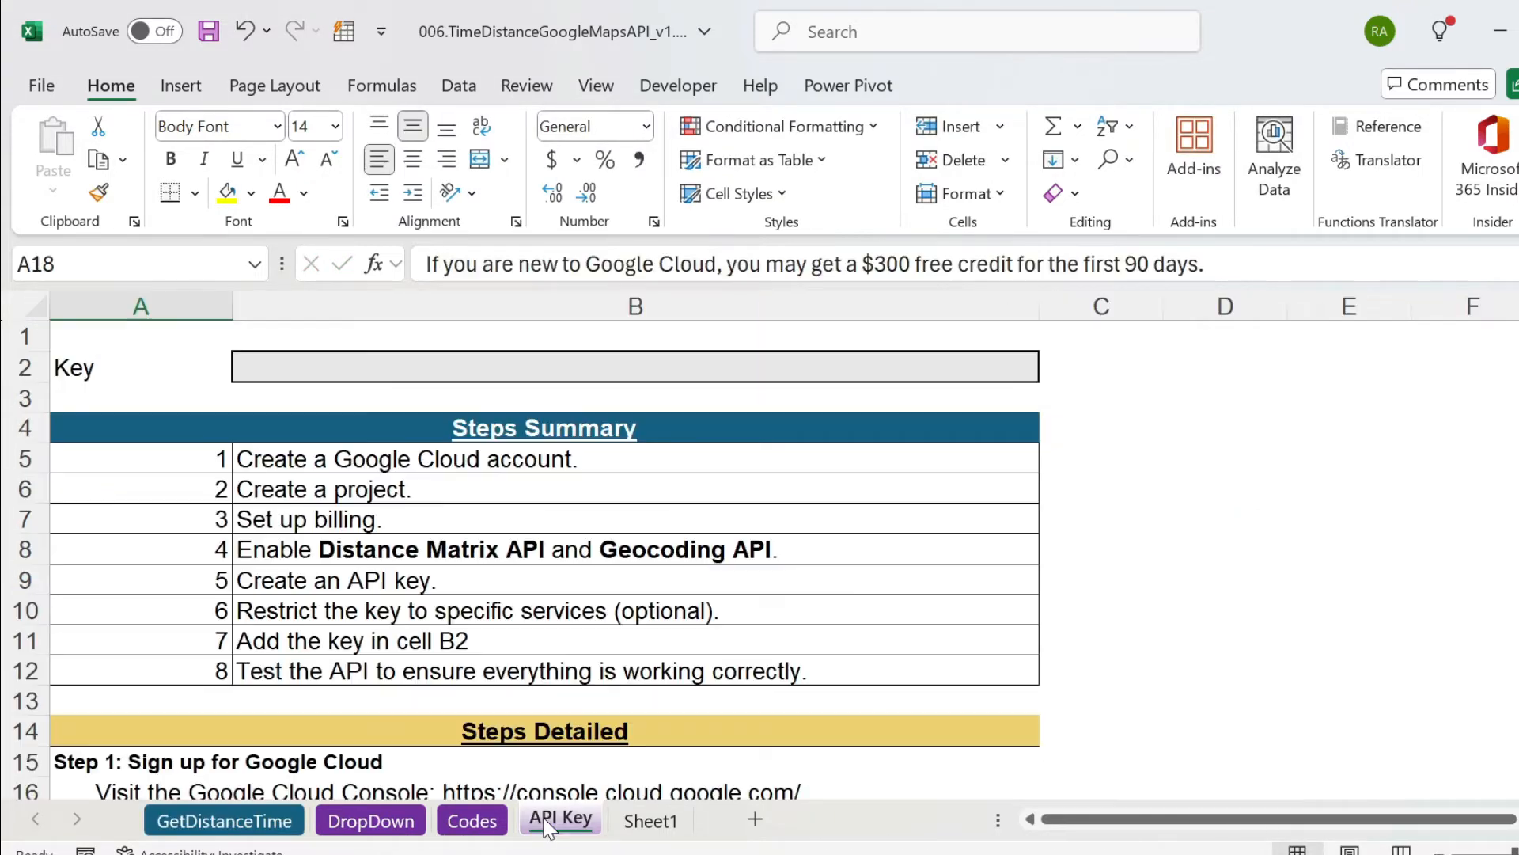
pyautogui.click(483, 821)
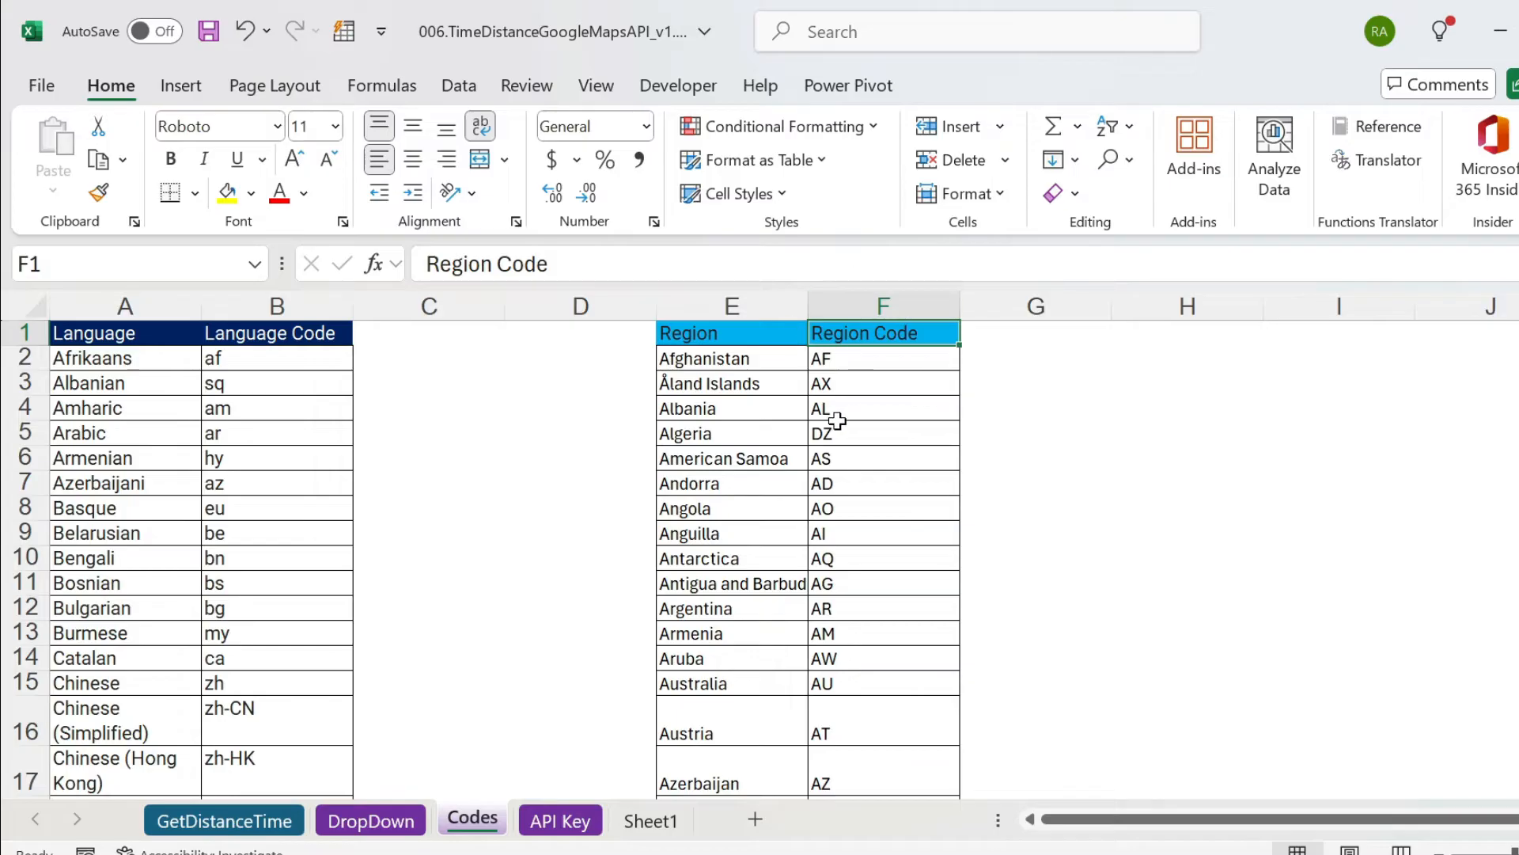
pyautogui.hotkey('ctrl', 'f')
pyautogui.write('france')
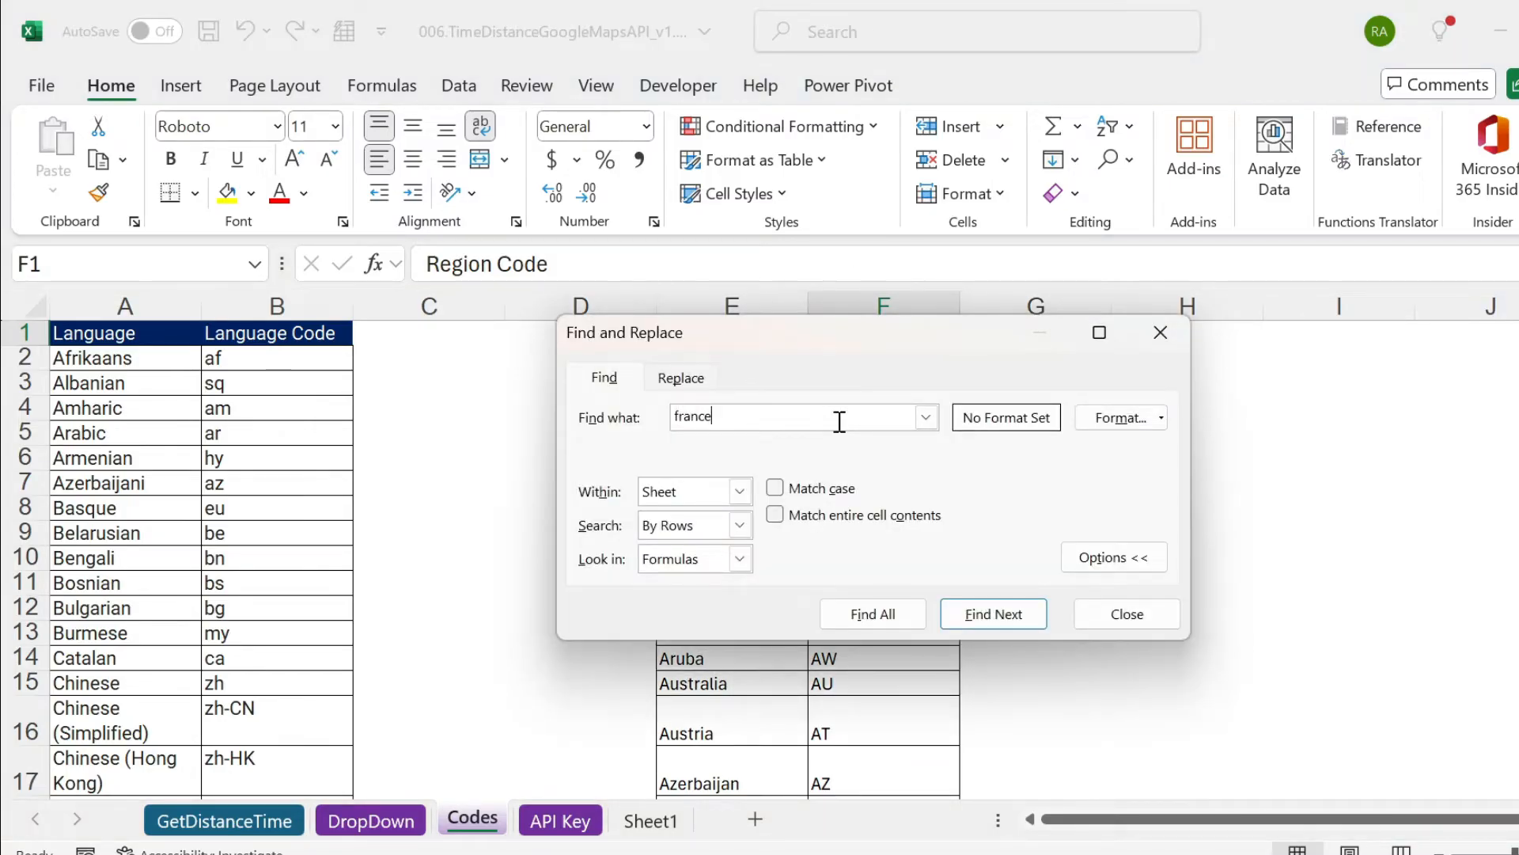
pyautogui.press('Return')
pyautogui.click(1127, 509)
# Clear the FR entry from the Region bias cell O6 on the GetDistanceTime sheet.
pyautogui.click(207, 821)
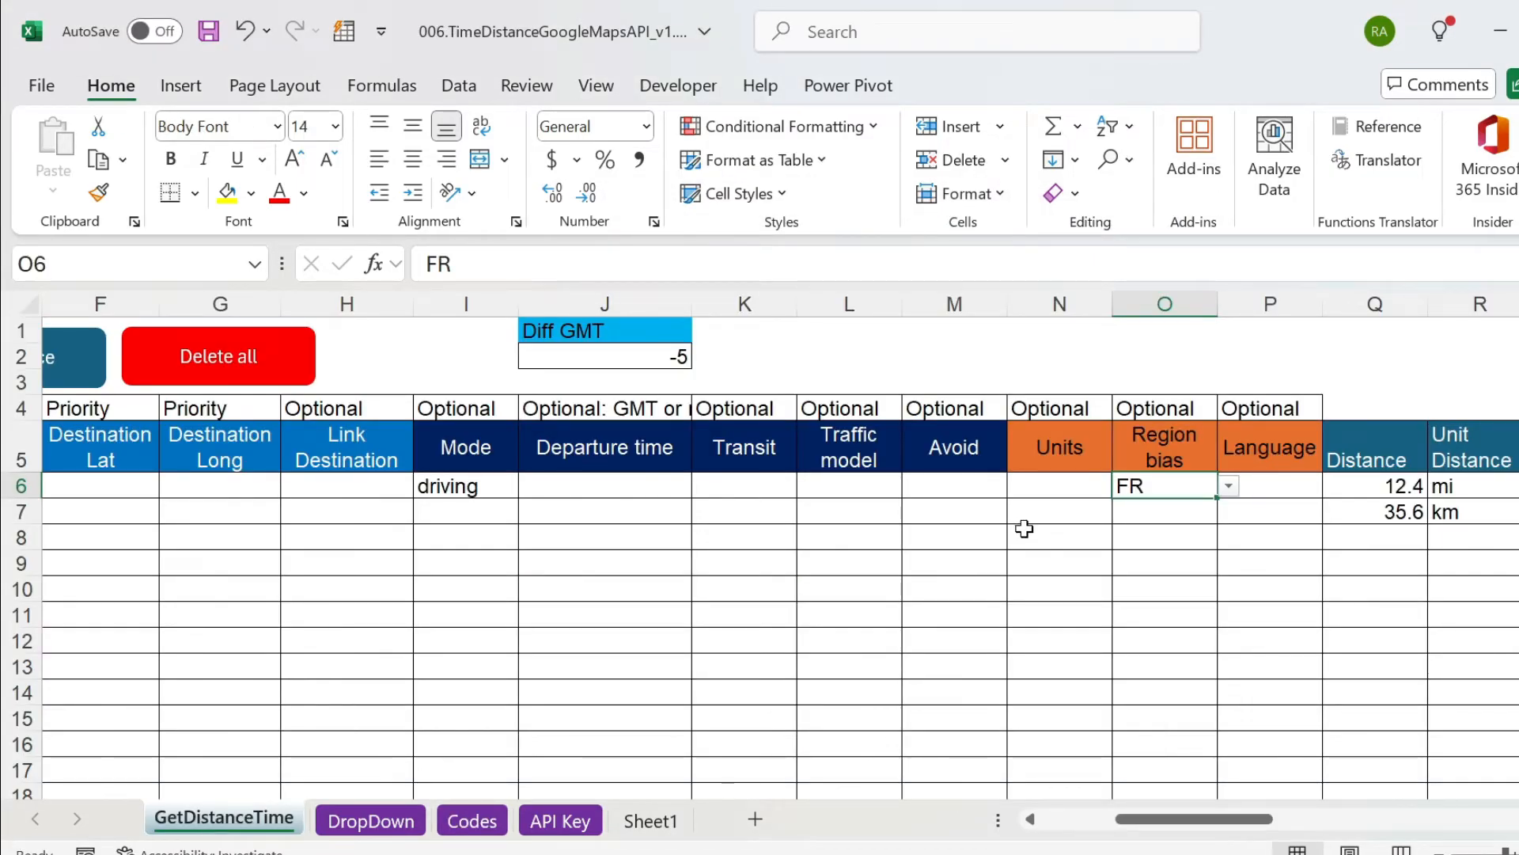
pyautogui.click(1205, 445)
pyautogui.click(1258, 450)
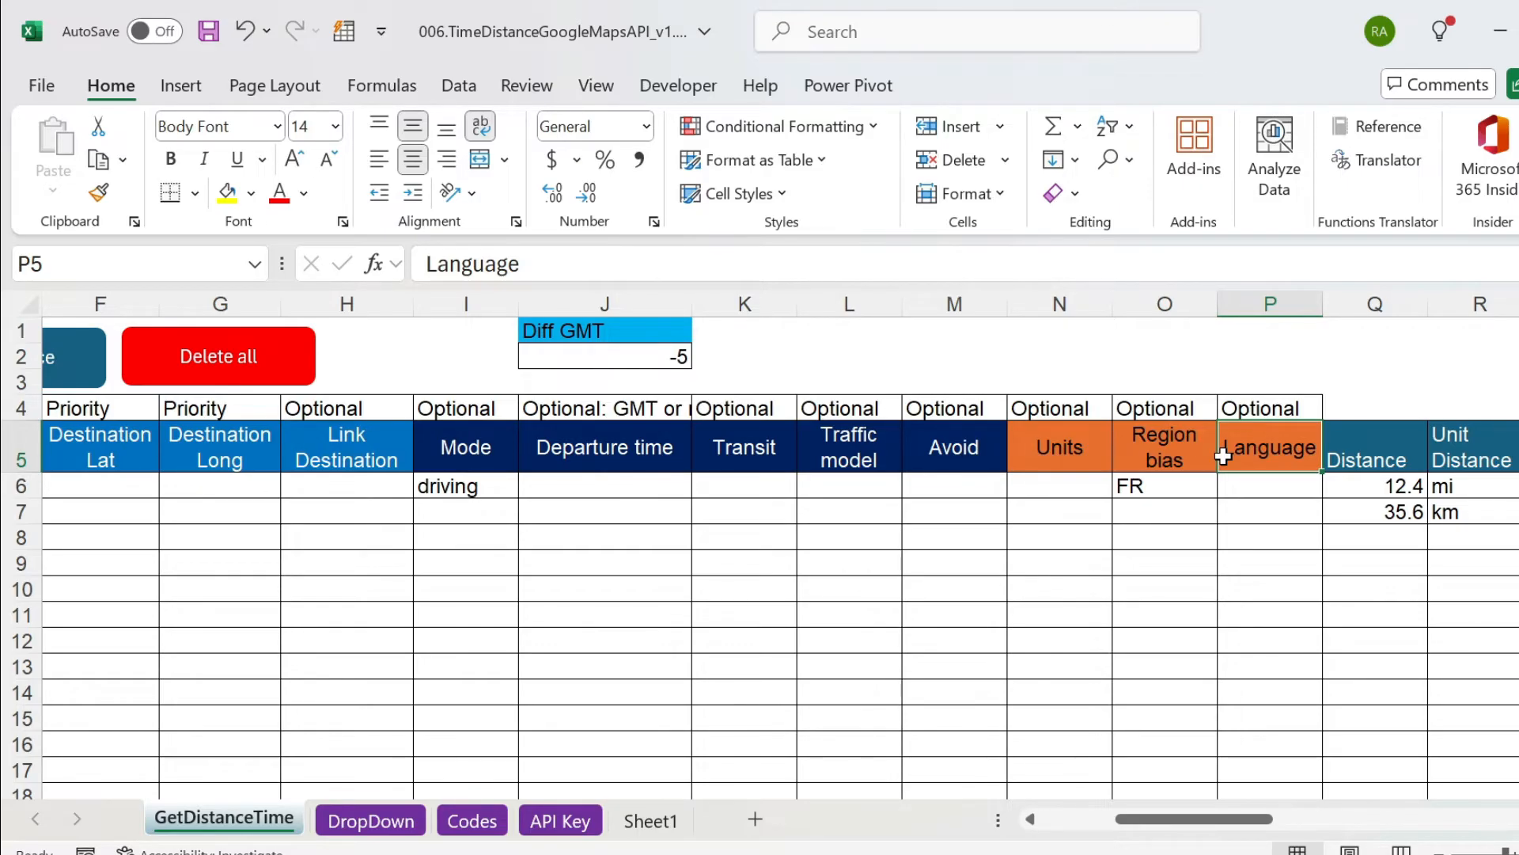
pyautogui.press('Down')
pyautogui.press('Left')
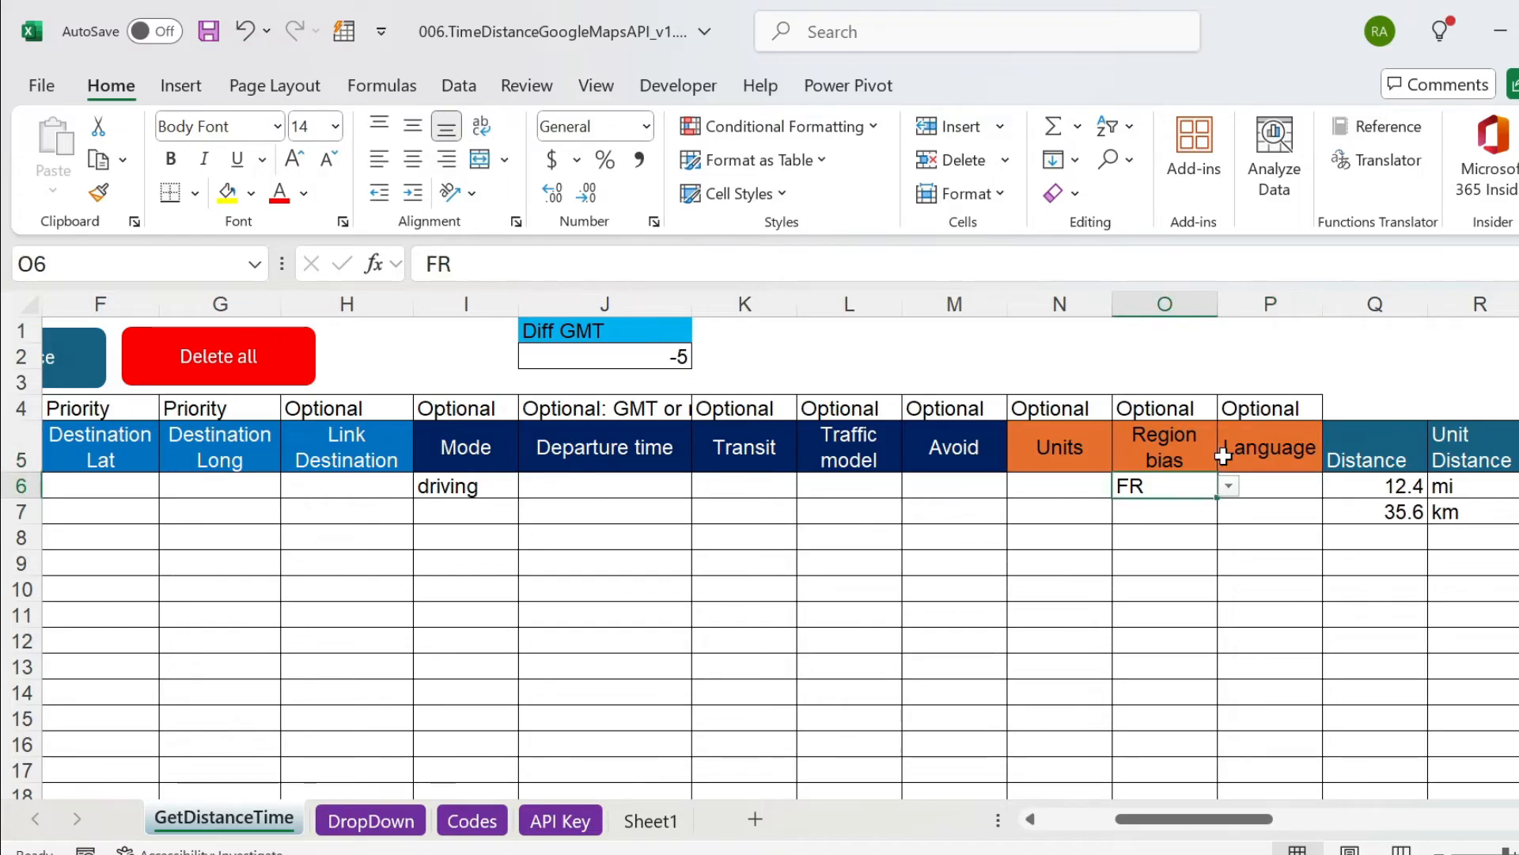
pyautogui.press('Delete')
# Look over the addresses in row 6 and view the language codes offered for P6 without choosing one.
pyautogui.press('Right')
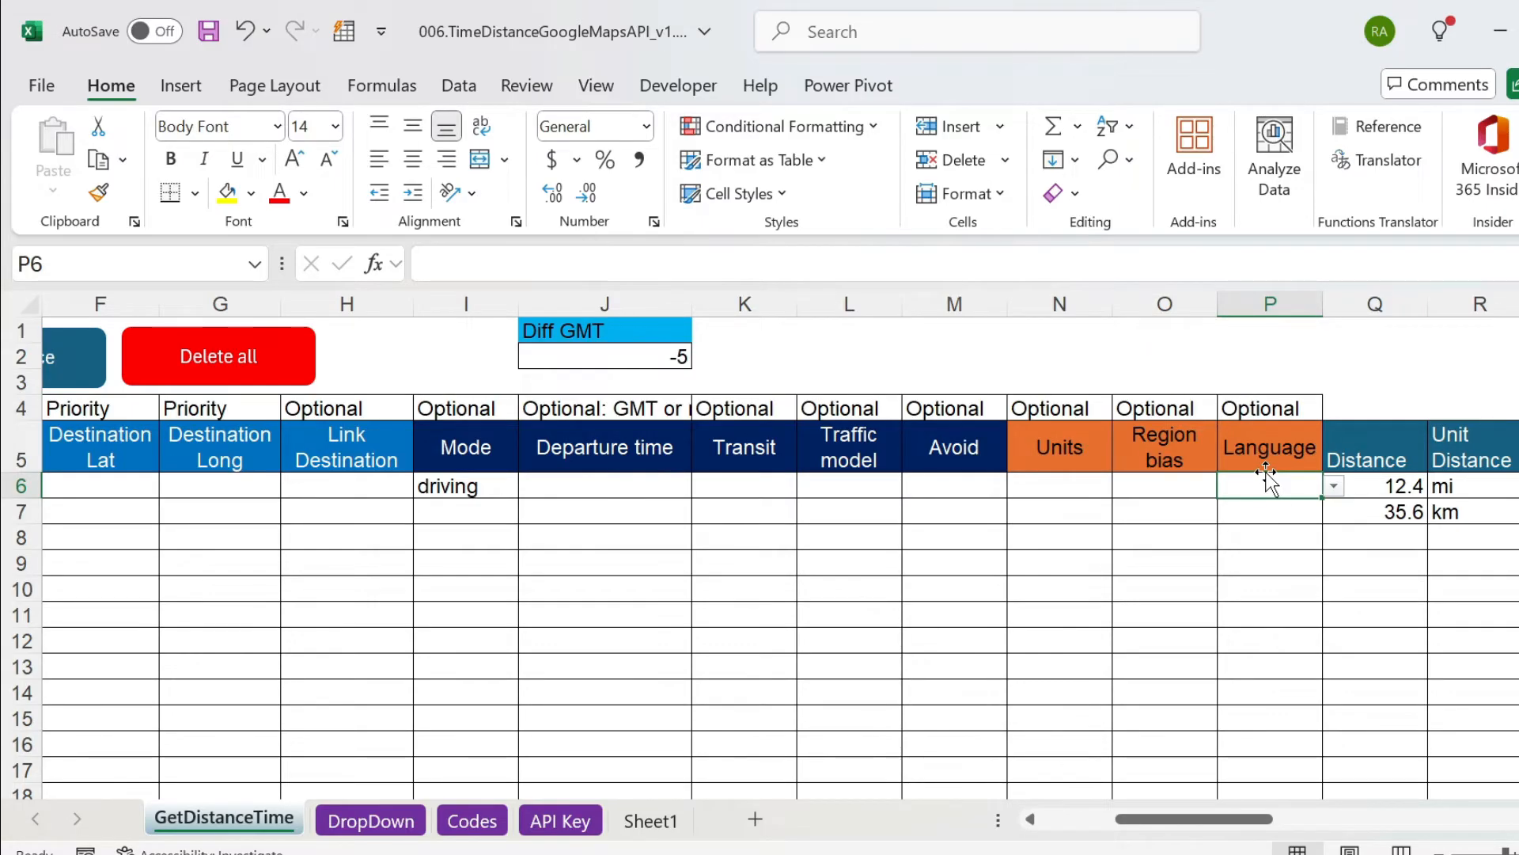
pyautogui.hotkey('ctrl', 'Left')
pyautogui.hotkey('ctrl', 'Left')
pyautogui.hotkey('ctrl', 'Left')
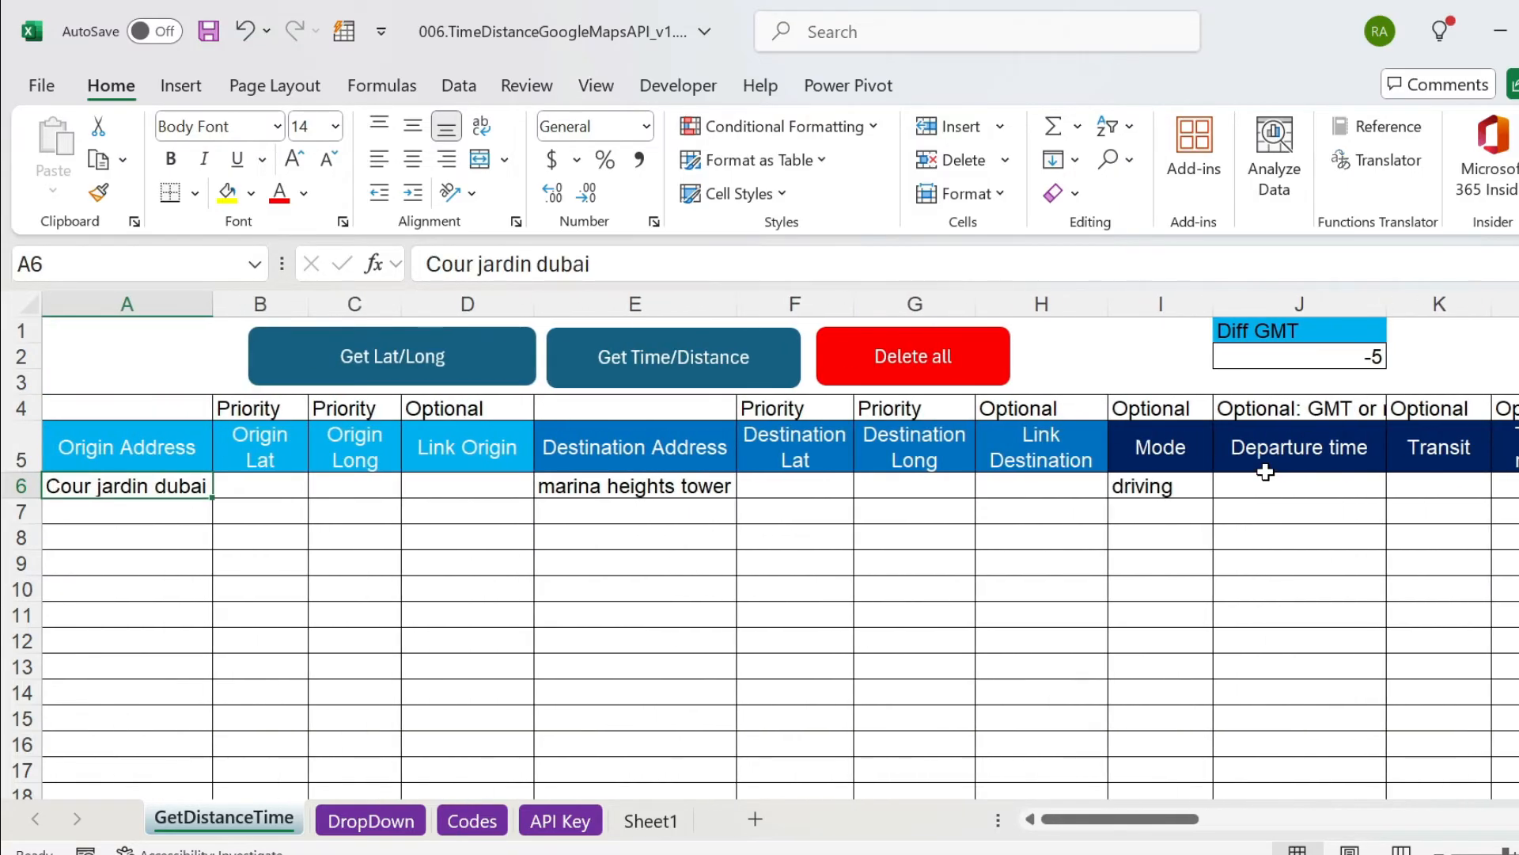
pyautogui.press('Right')
pyautogui.press('Right')
pyautogui.press('Right')
pyautogui.press('Right')
pyautogui.press('Right')
pyautogui.press('Right')
pyautogui.press('Right')
pyautogui.press('Right')
pyautogui.press('Right')
pyautogui.press('Right')
pyautogui.press('Right')
pyautogui.press('Right')
pyautogui.press('Right')
pyautogui.press('Right')
pyautogui.press('Right')
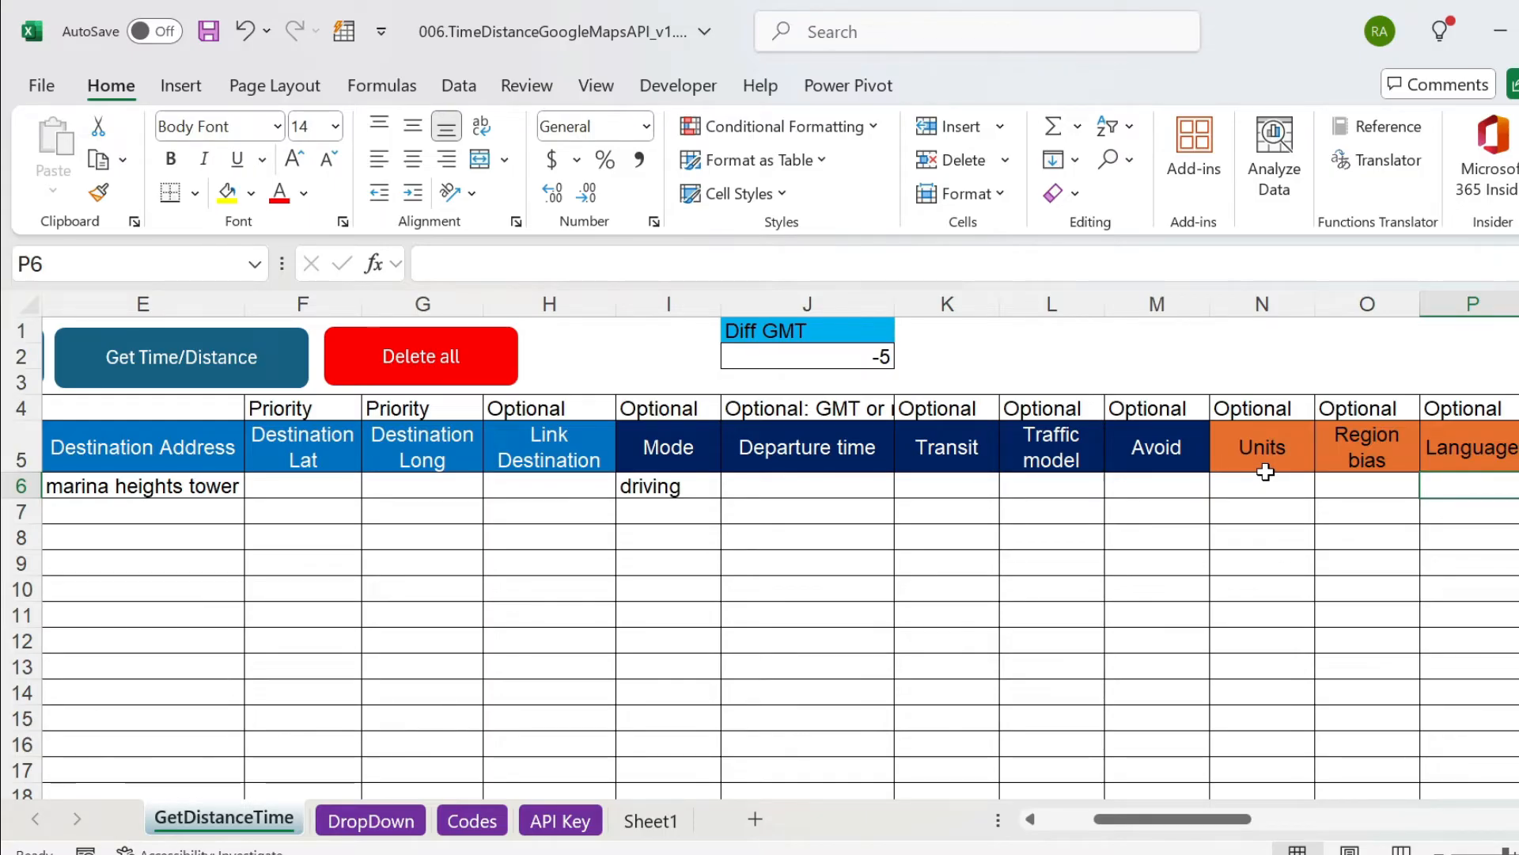
pyautogui.click(1518, 486)
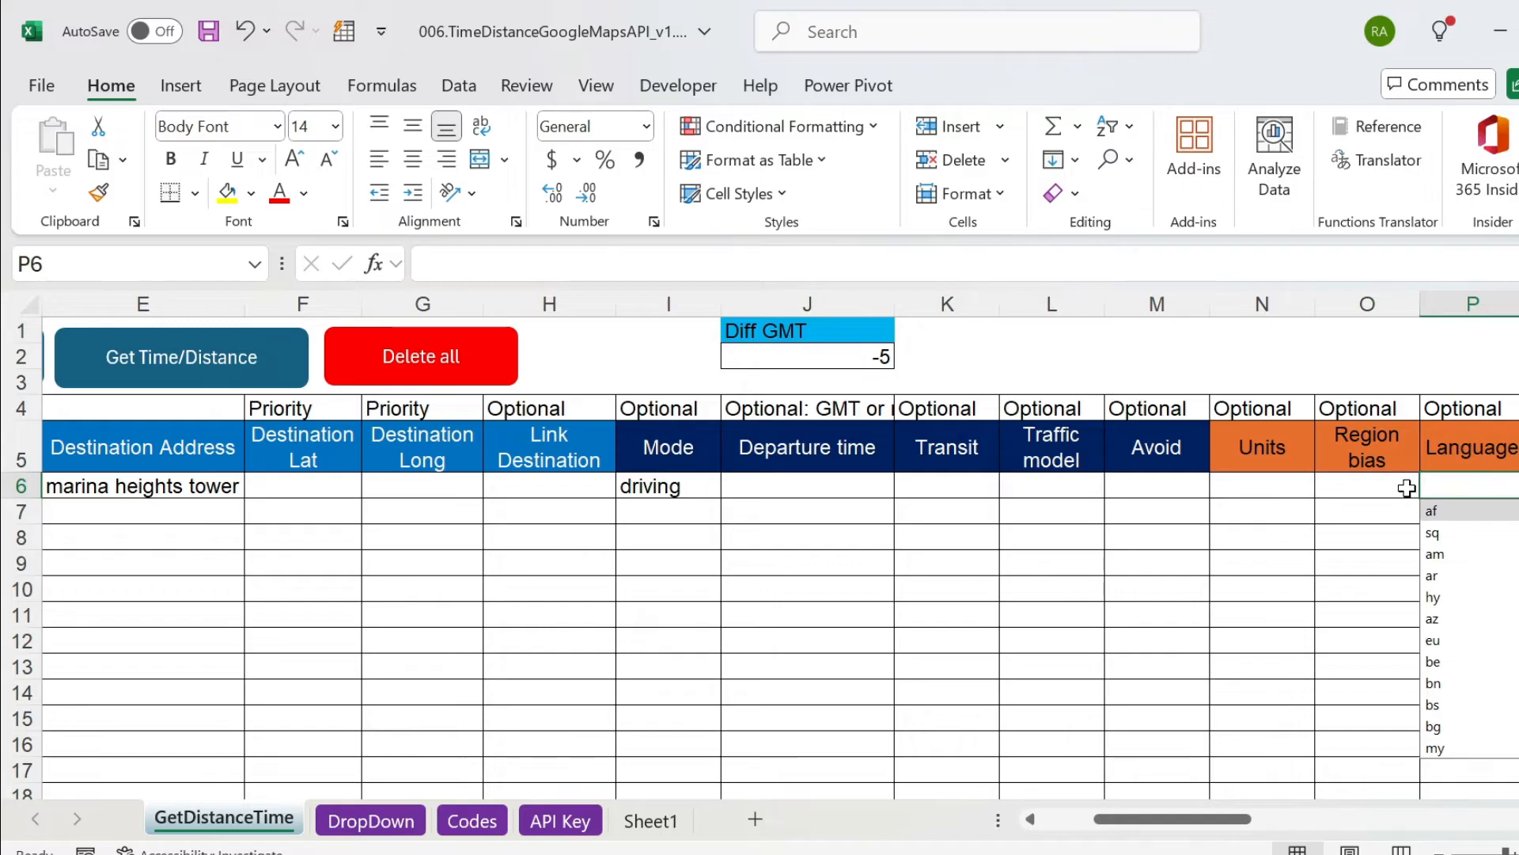
pyautogui.click(784, 614)
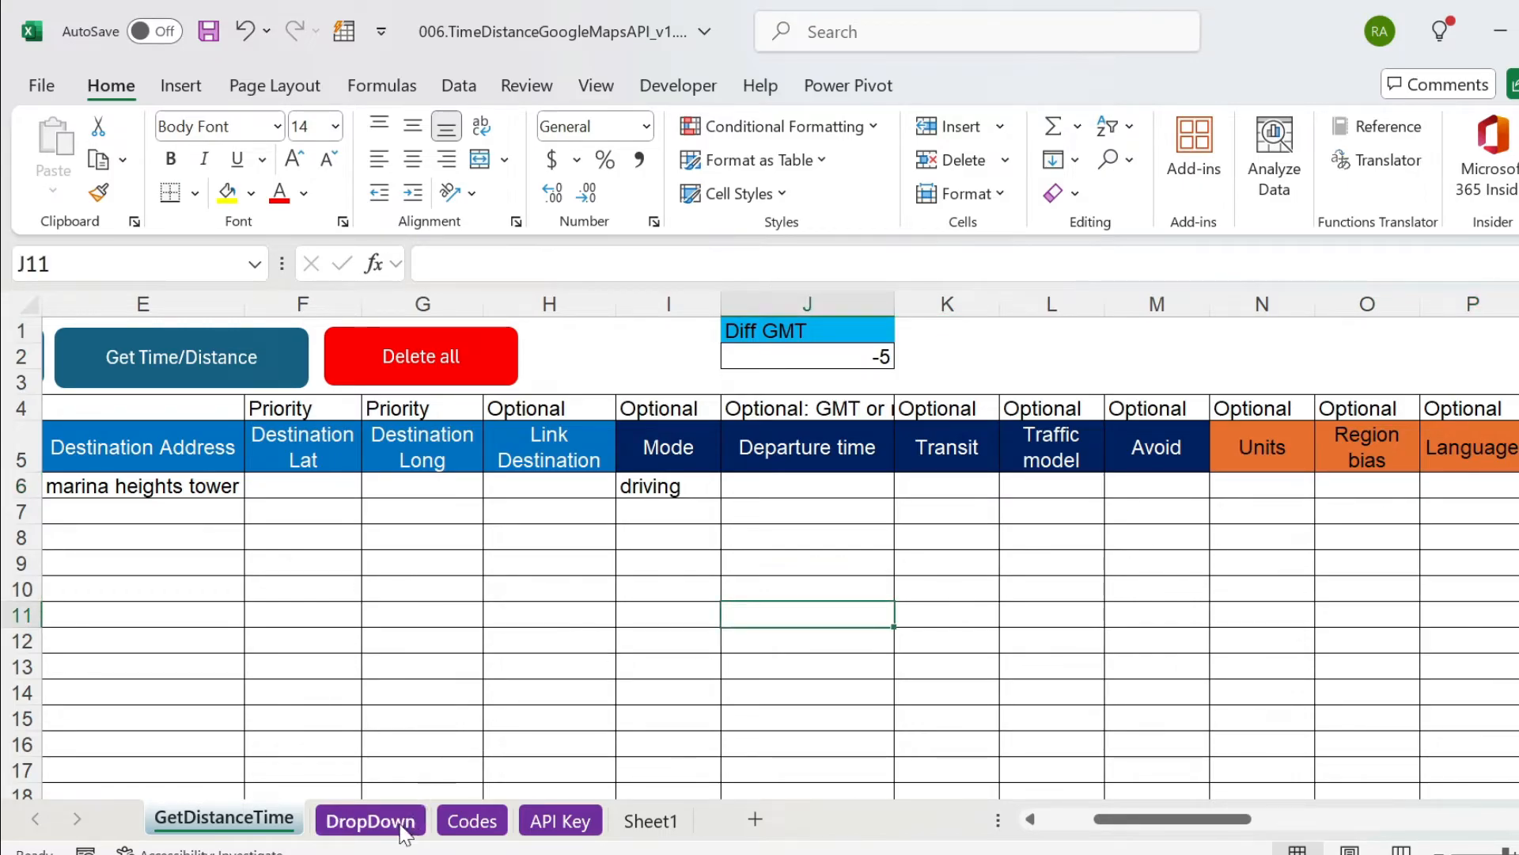
# Find Spanish in the language list on the Codes sheet and highlight its name and code.
pyautogui.click(473, 820)
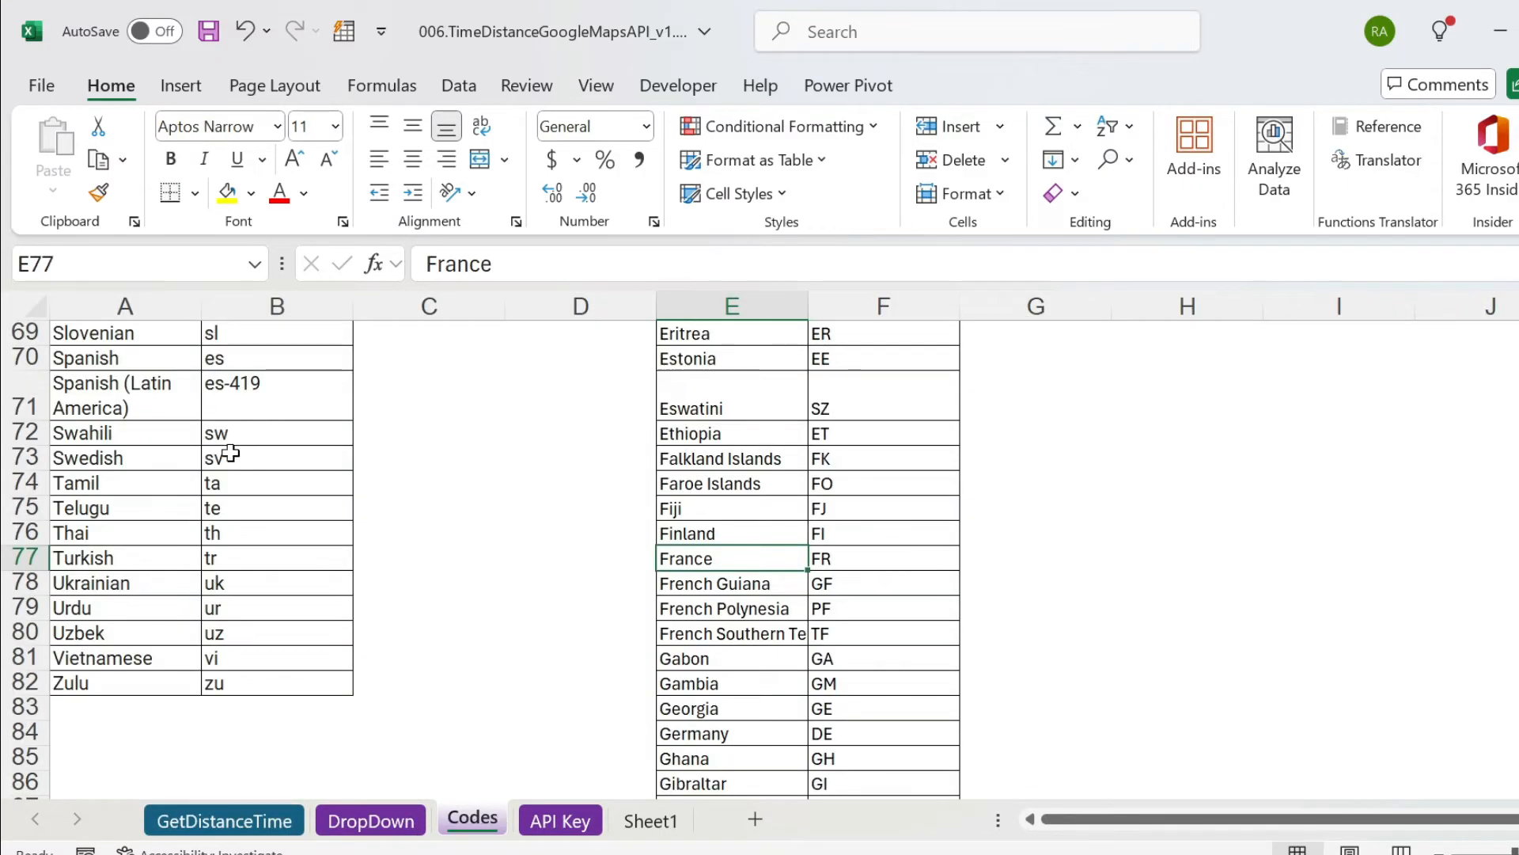
pyautogui.scroll(7, 210, 444)
pyautogui.scroll(6, 214, 459)
pyautogui.scroll(-10, 214, 459)
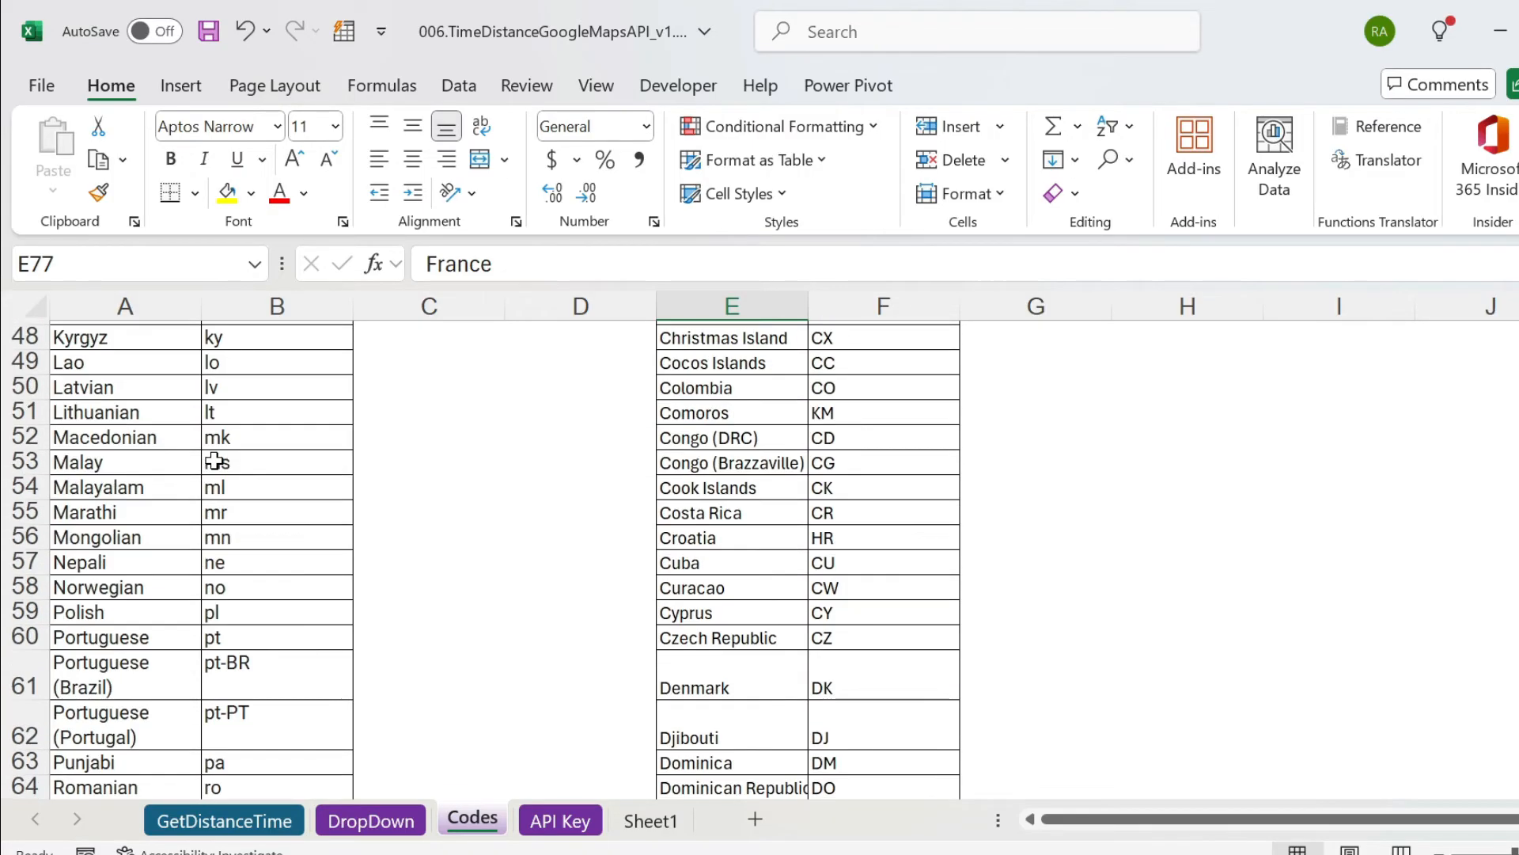
pyautogui.moveTo(130, 576); pyautogui.dragTo(250, 575)
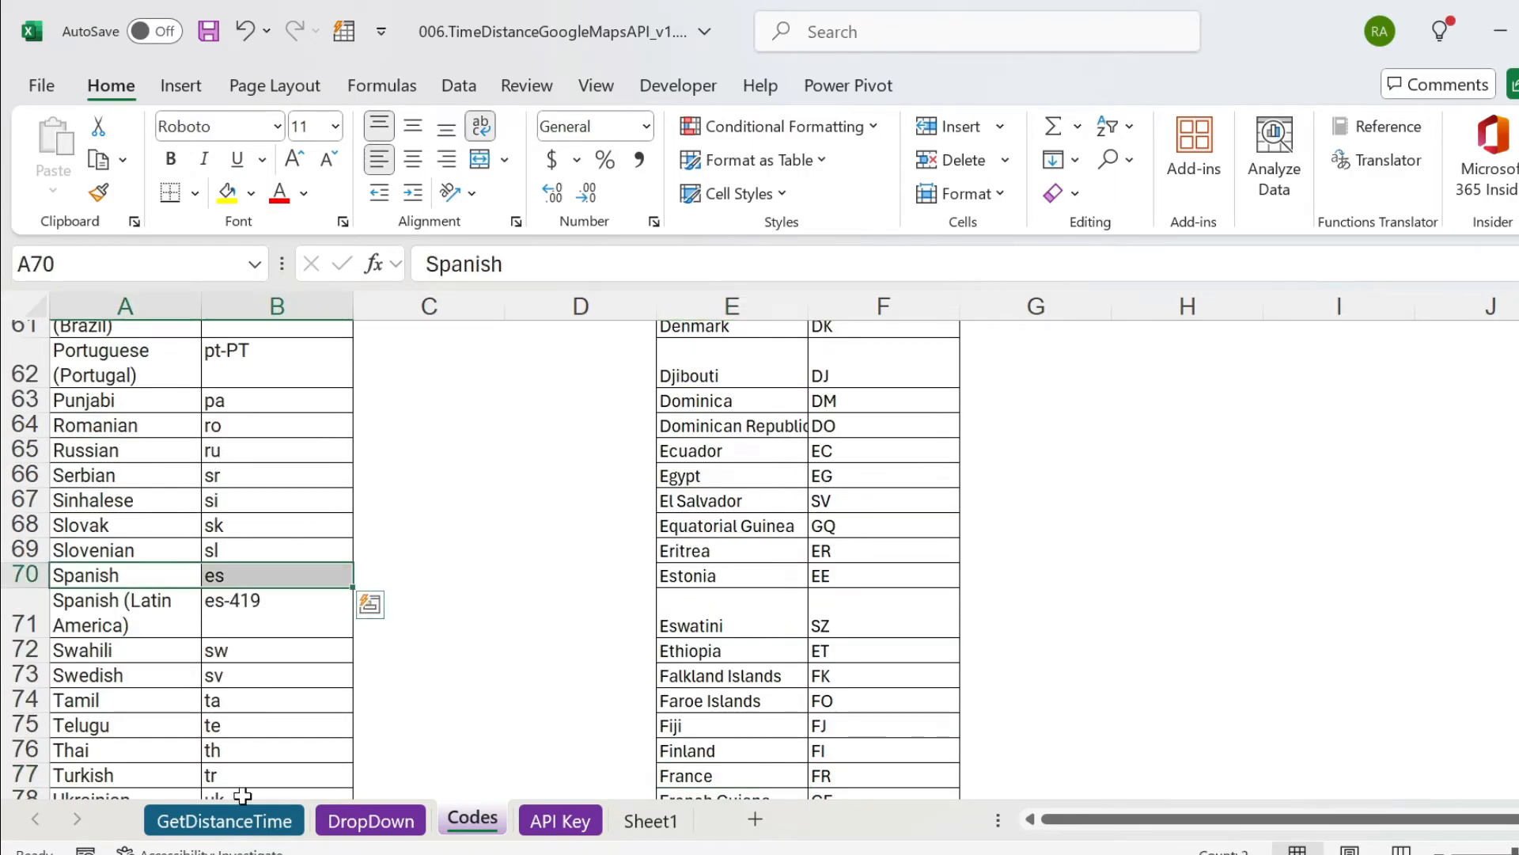
# Enter 12 oct 2024 7 PM as the departure time in J6 of the GetDistanceTime sheet.
pyautogui.click(229, 820)
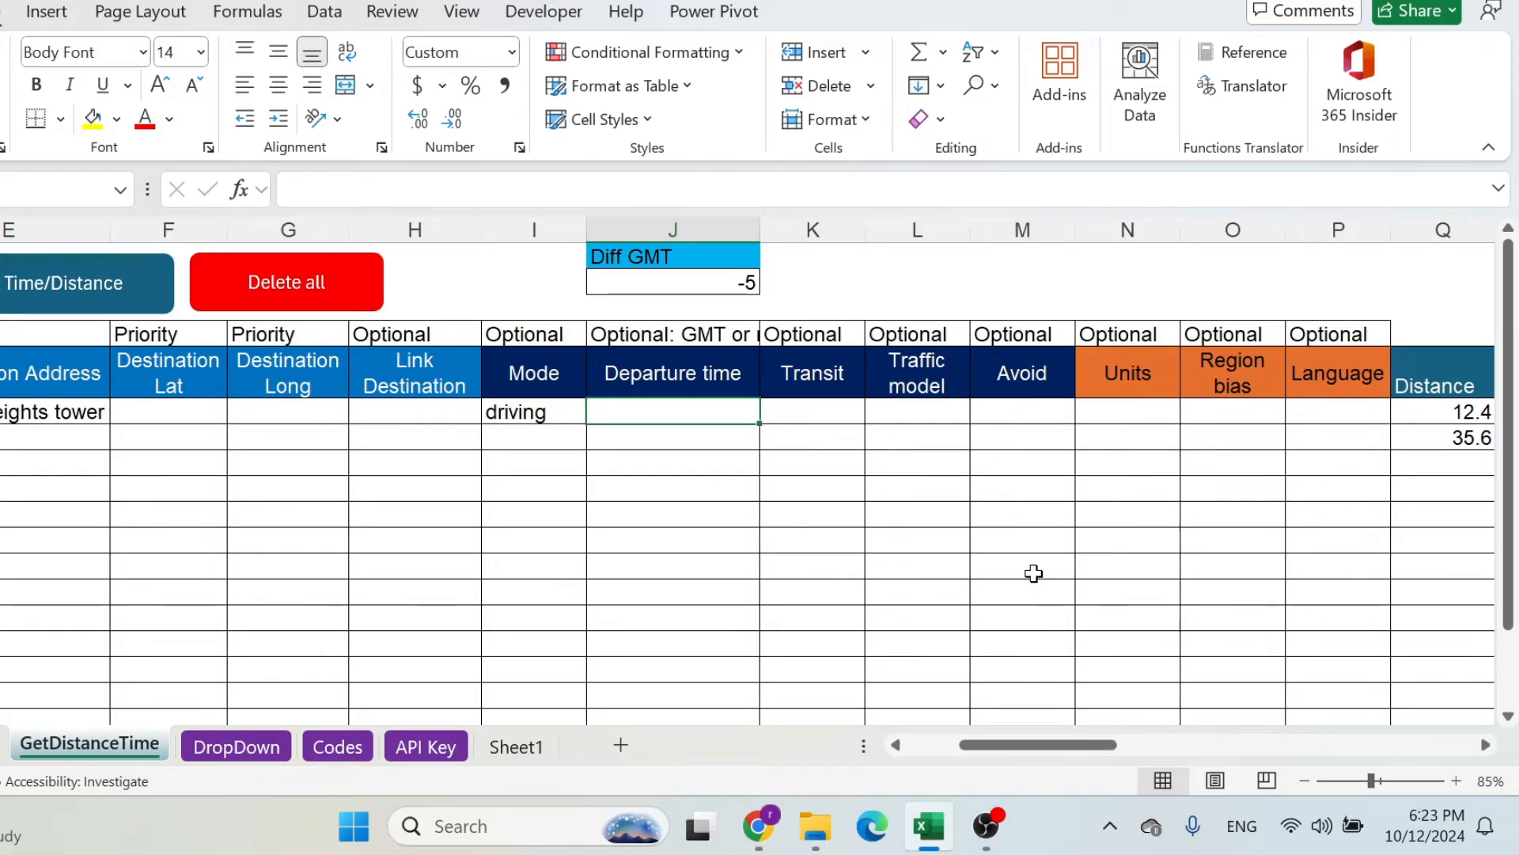
pyautogui.write('12 oct 2024')
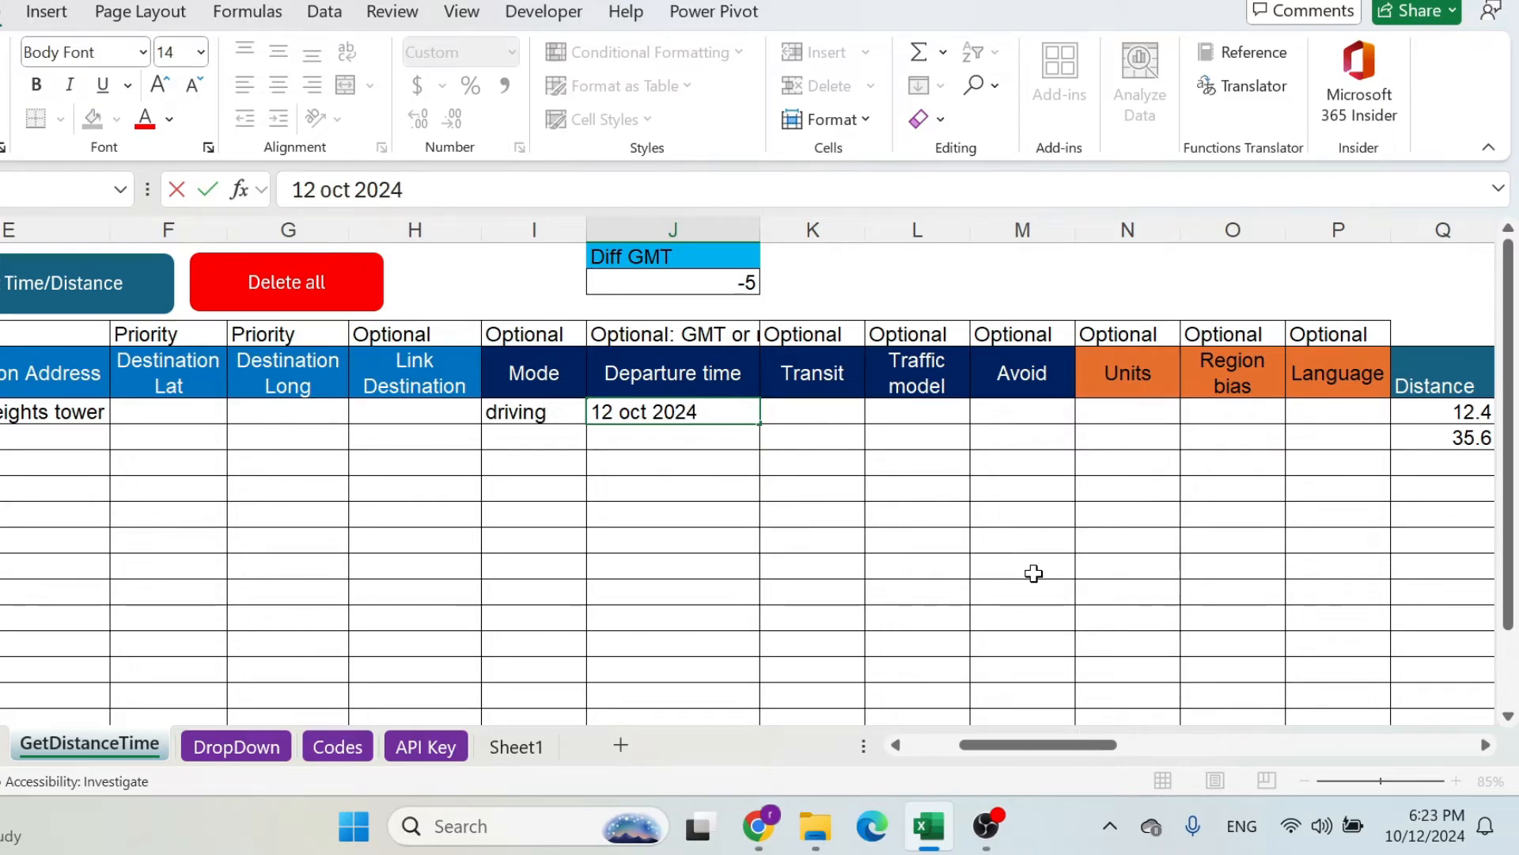
pyautogui.write(' 7 ')
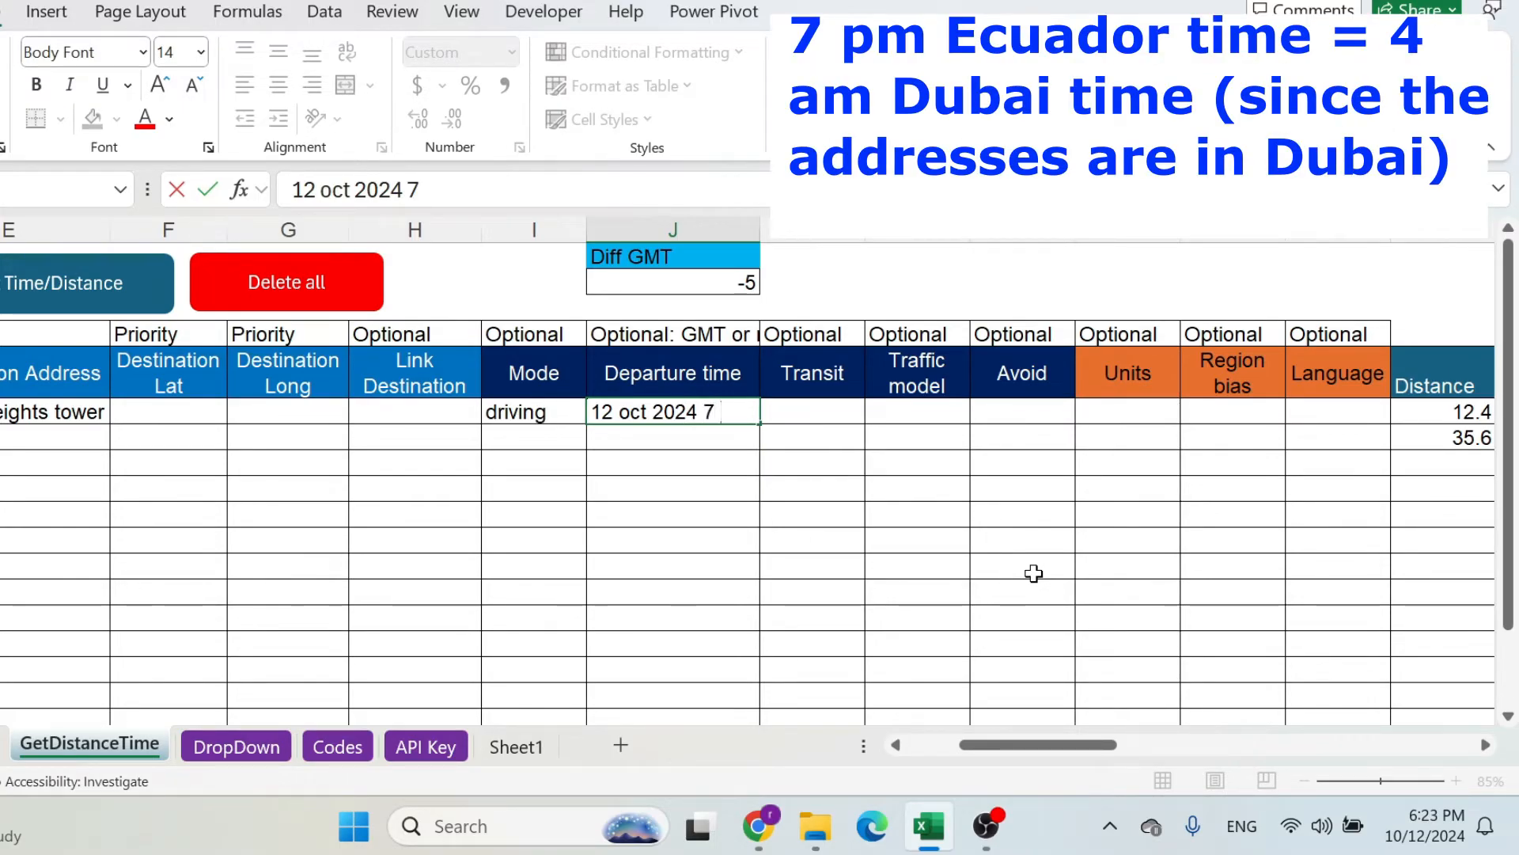
pyautogui.write('PM')
pyautogui.press('Return')
pyautogui.press('Up')
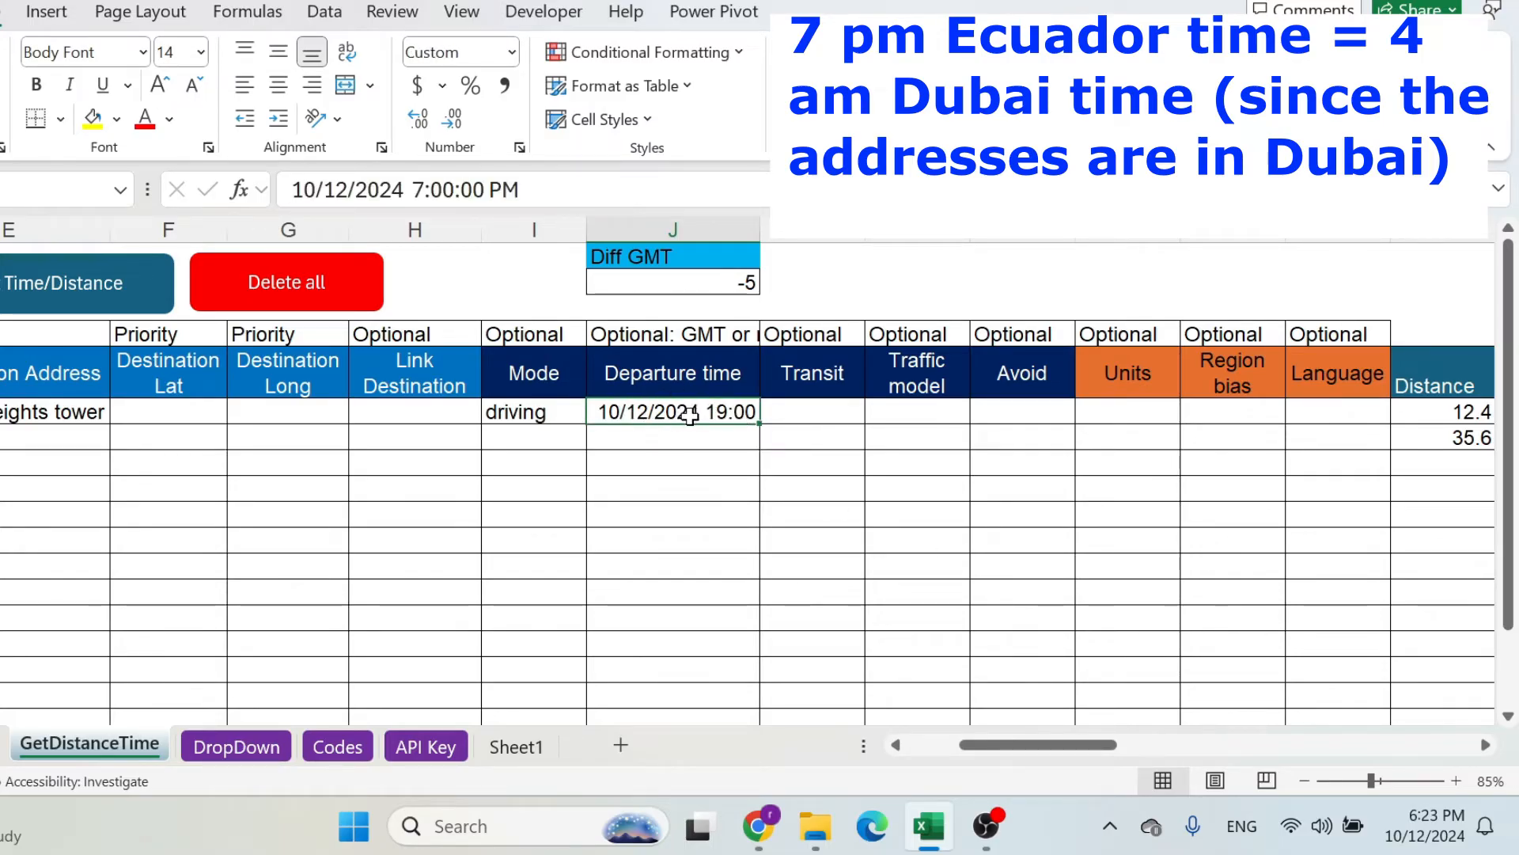
# Check the Diff GMT value in J2, switch to Chrome and search the web for "difference between gmt and ecuador".
pyautogui.click(680, 282)
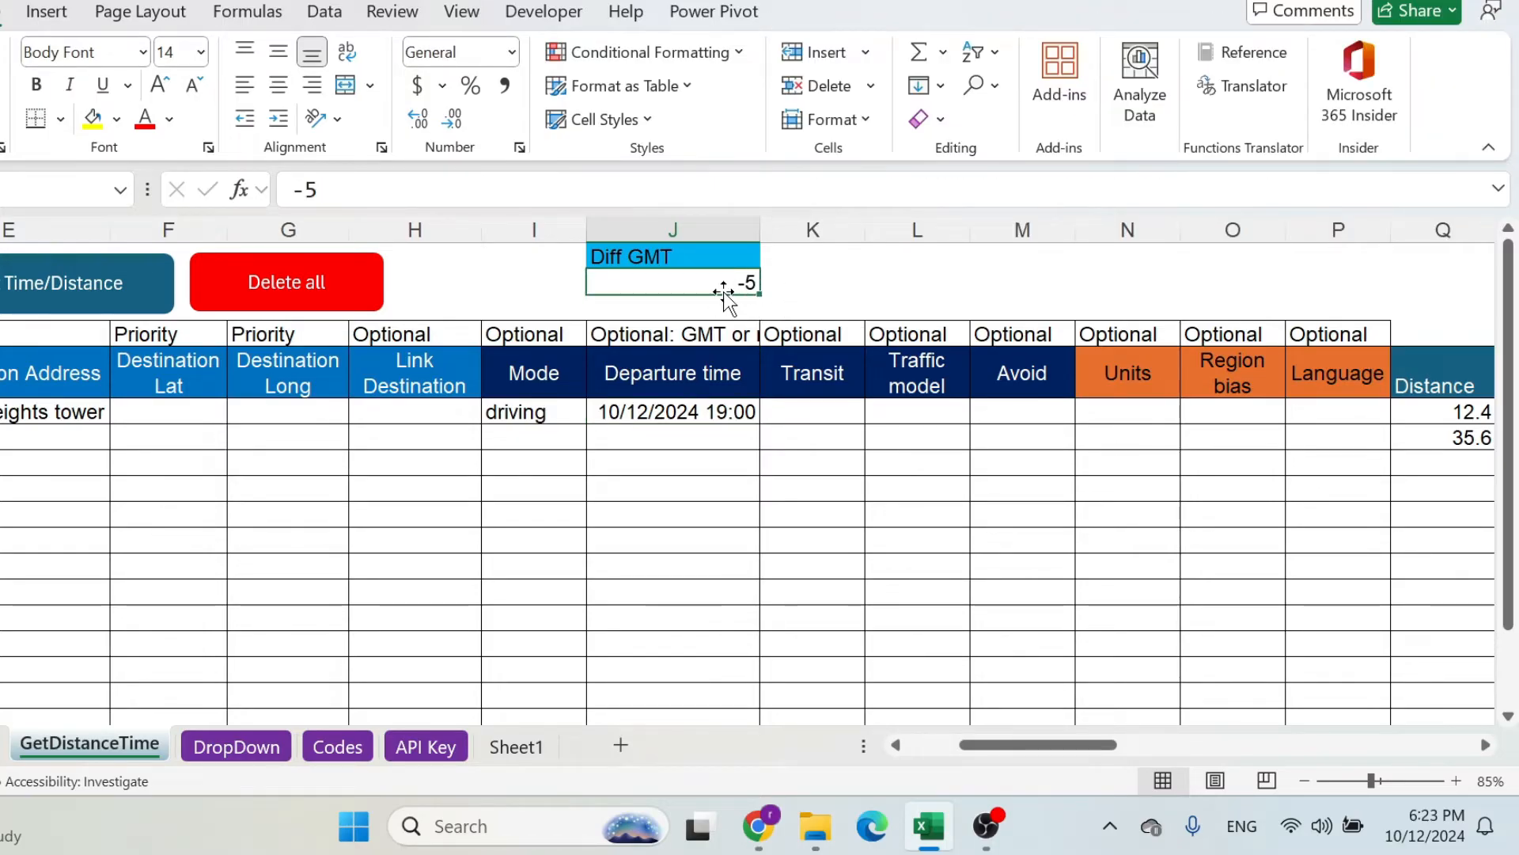
pyautogui.click(758, 826)
pyautogui.hotkey('ctrl', 't')
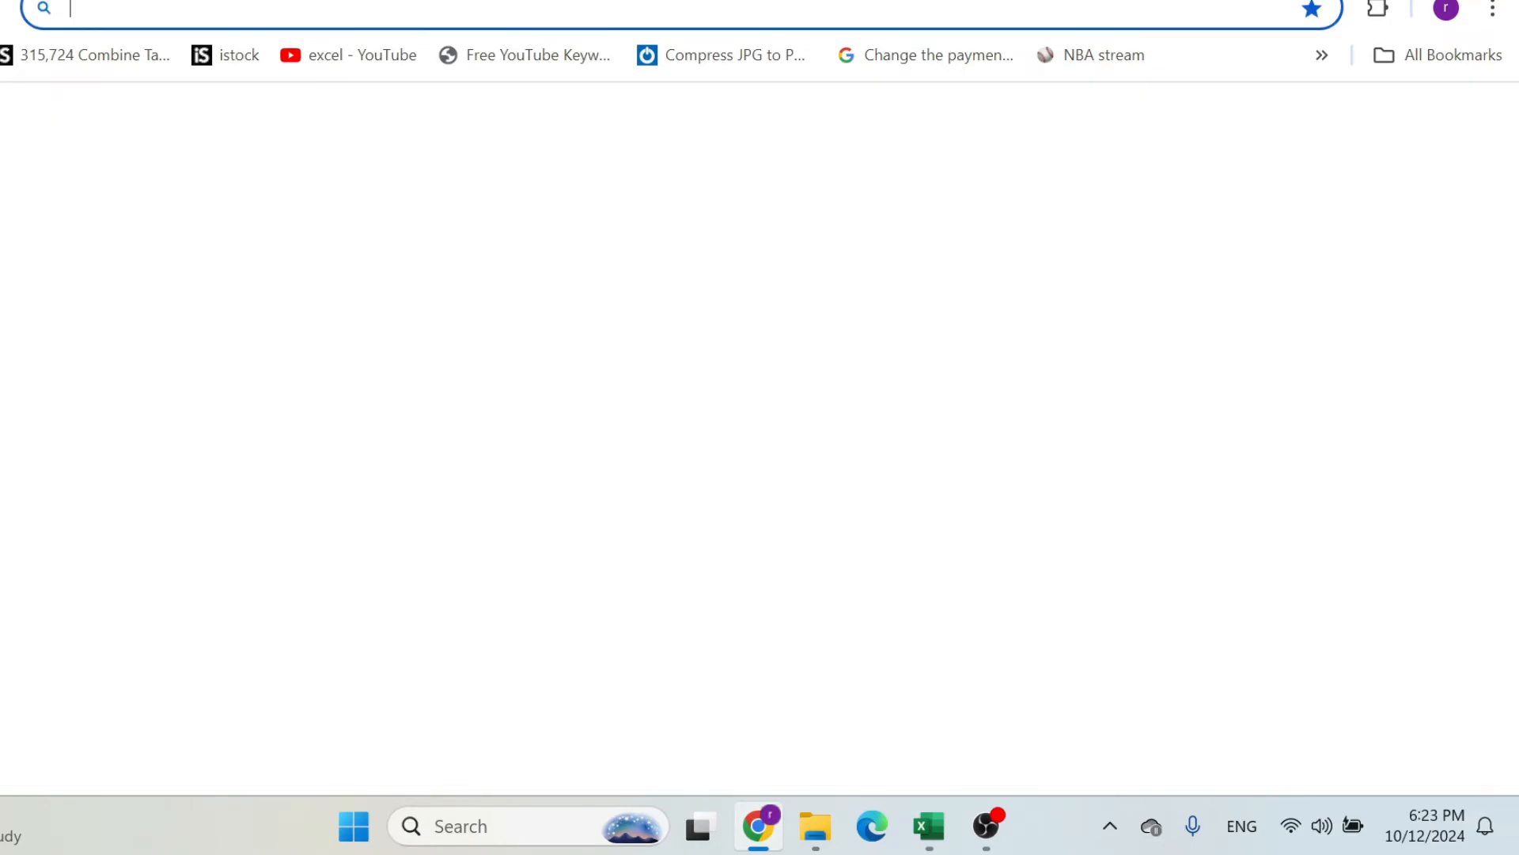
pyautogui.write('difference between gmt and ecuador')
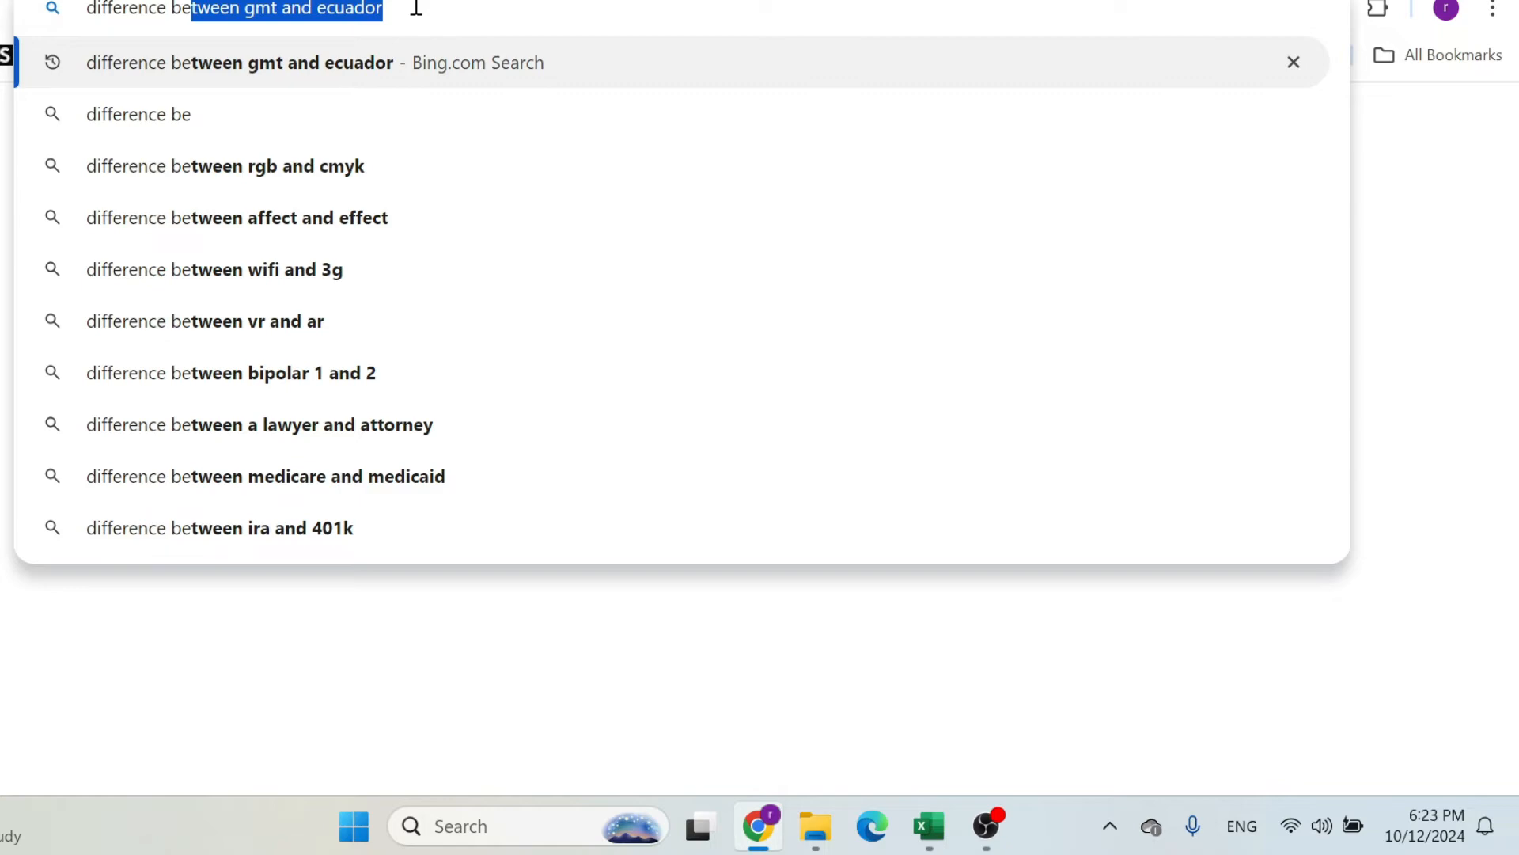
pyautogui.click(416, 8)
pyautogui.press('Return')
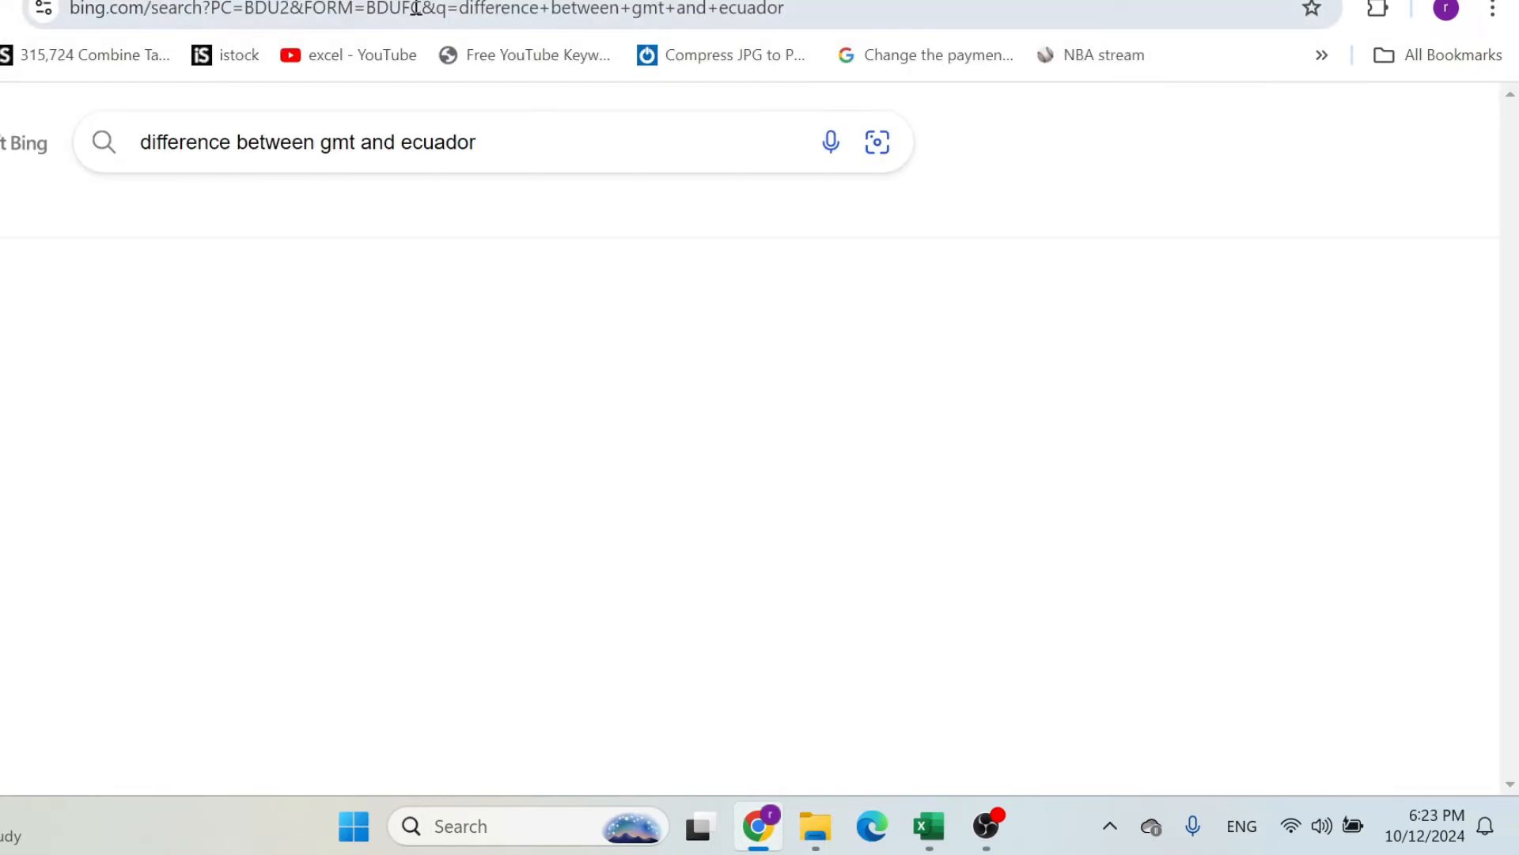
# Open Savvy Time's Quito, Ecuador to GMT converter from the search results and compare the two local times.
pyautogui.scroll(-10, 326, 478)
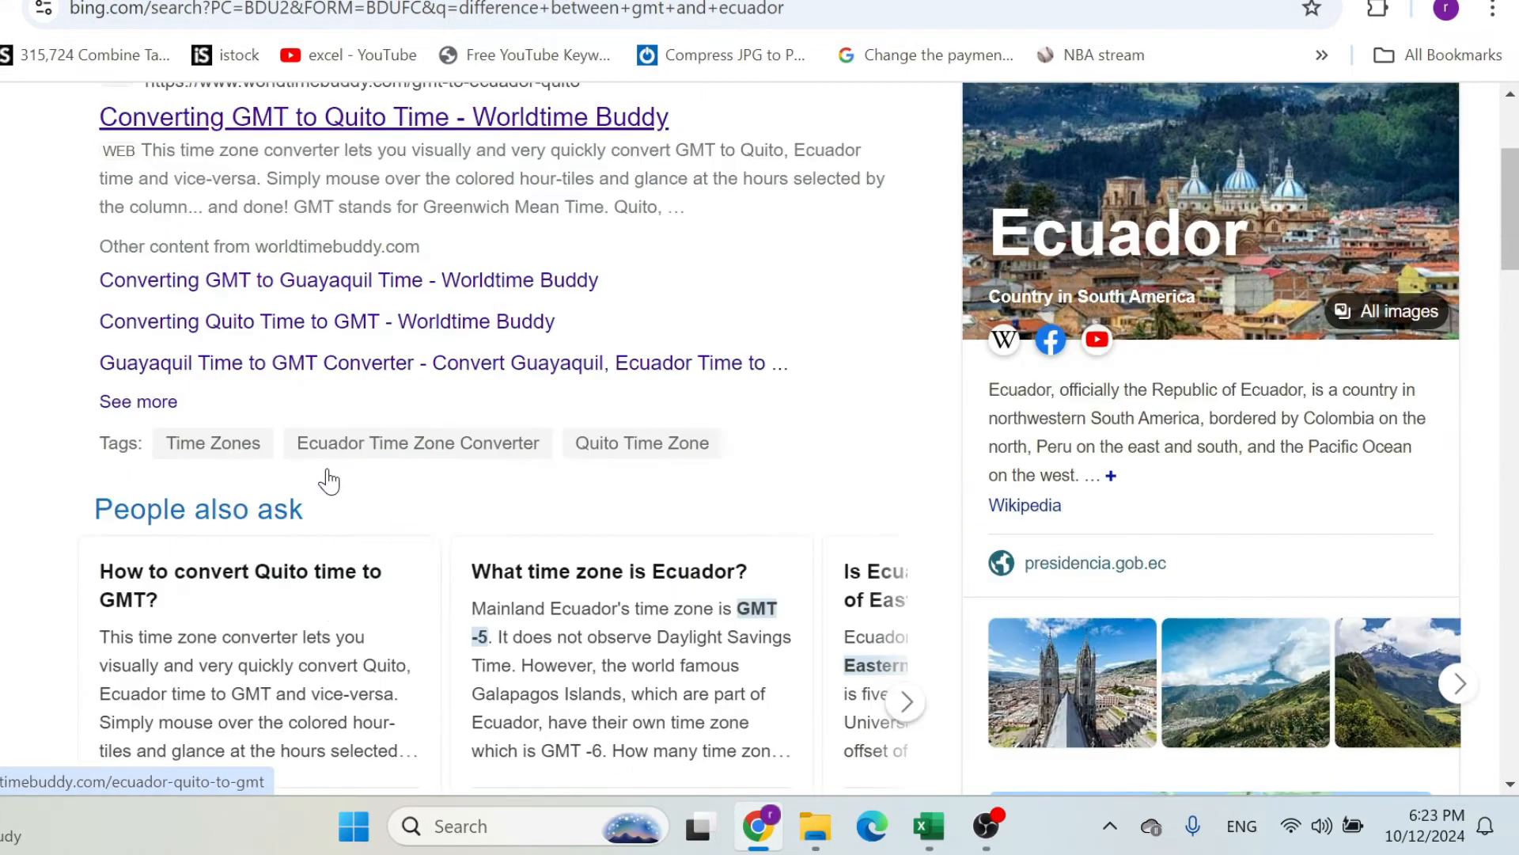
pyautogui.scroll(-2, 328, 475)
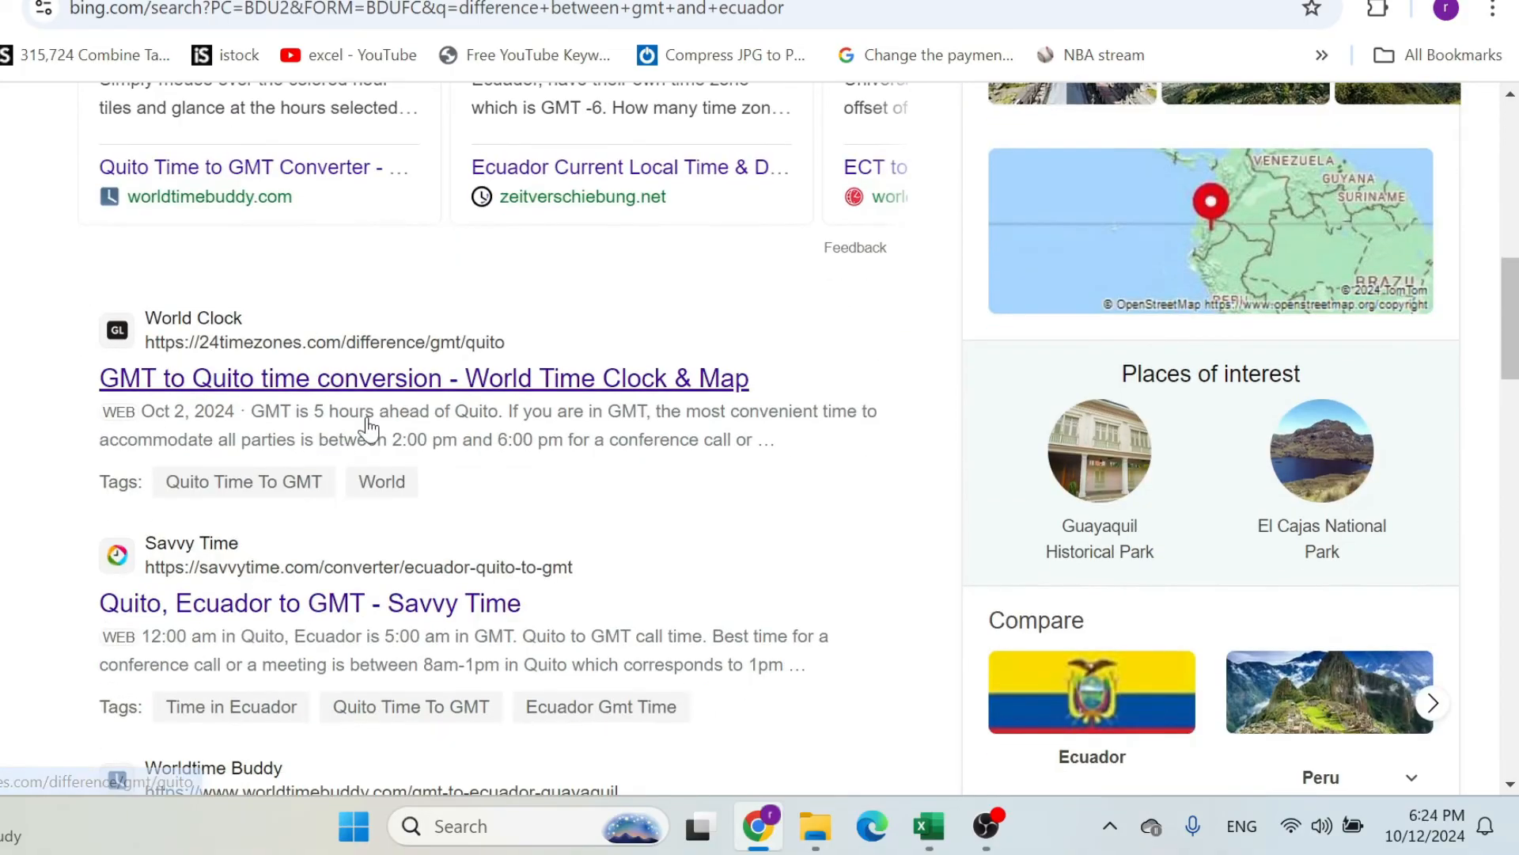
pyautogui.scroll(-2, 410, 364)
pyautogui.click(372, 473)
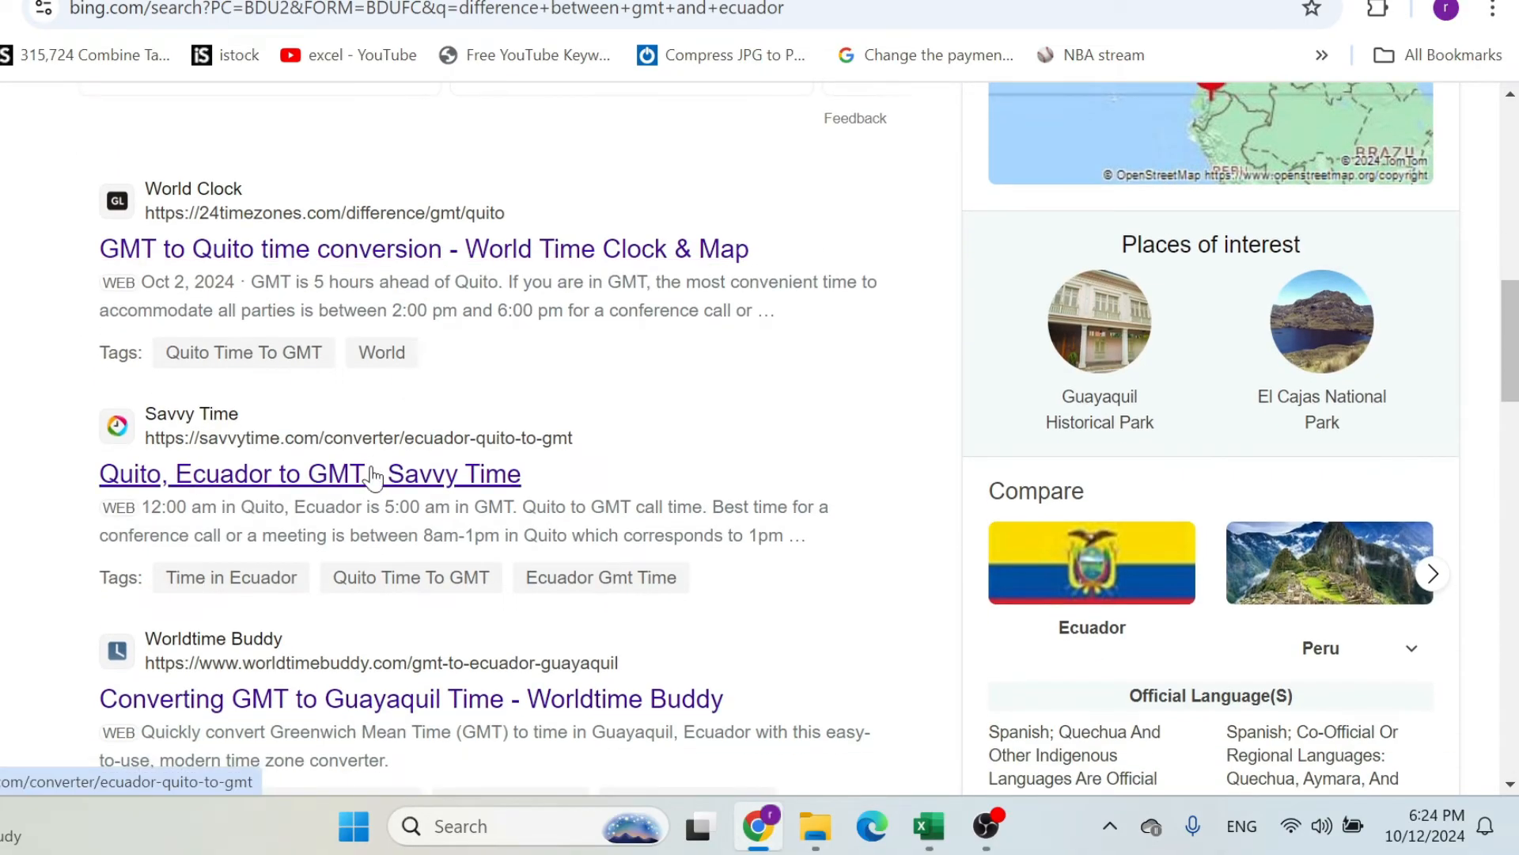
pyautogui.scroll(-3, 389, 399)
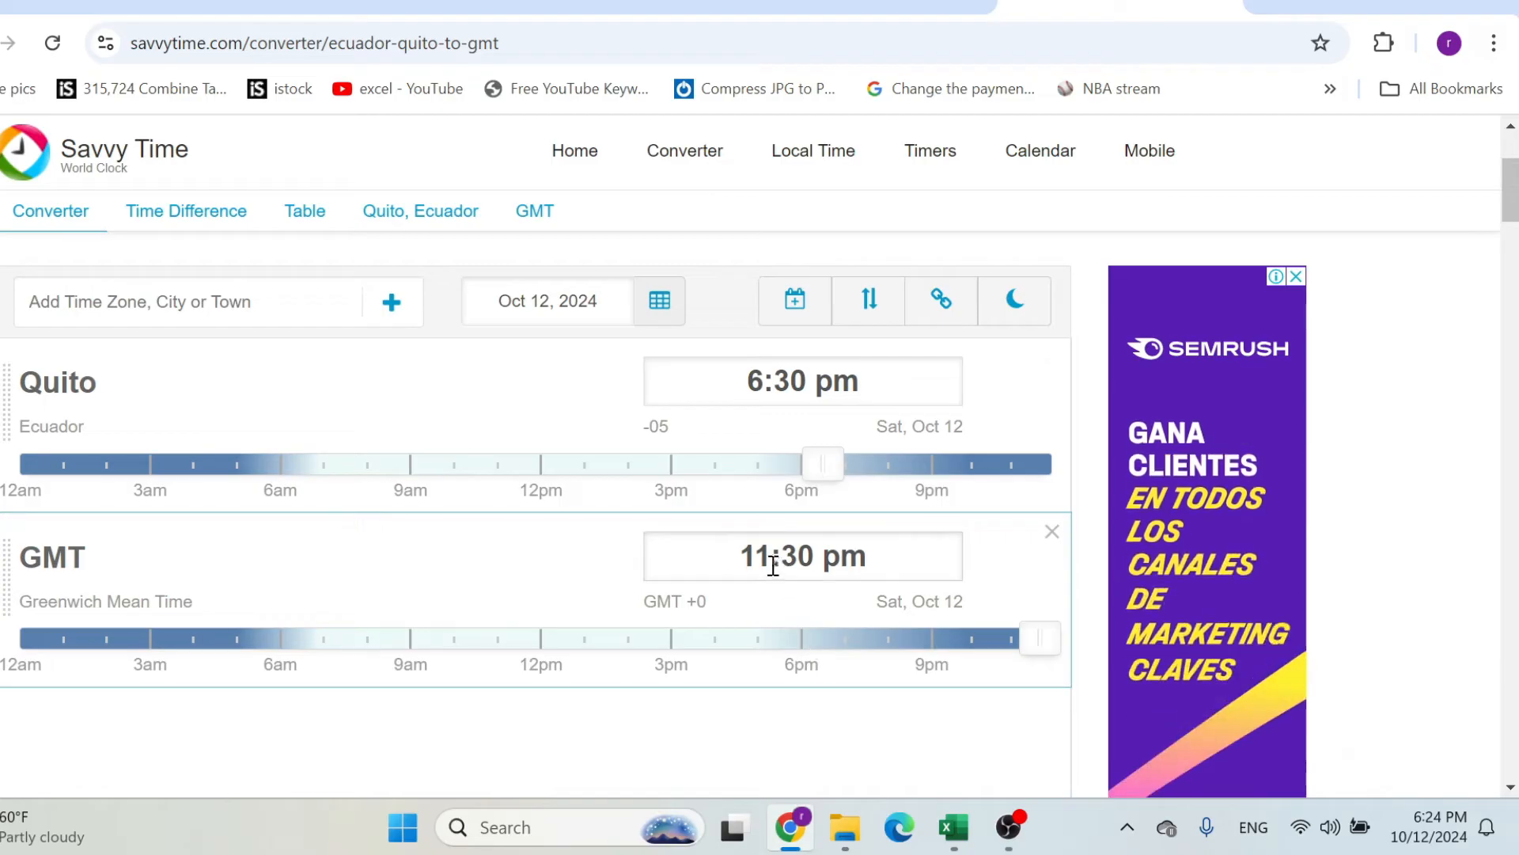
# Switch to Excel, run the time and distance calculation for the entered departure time, and dismiss the dialogs.
pyautogui.click(953, 827)
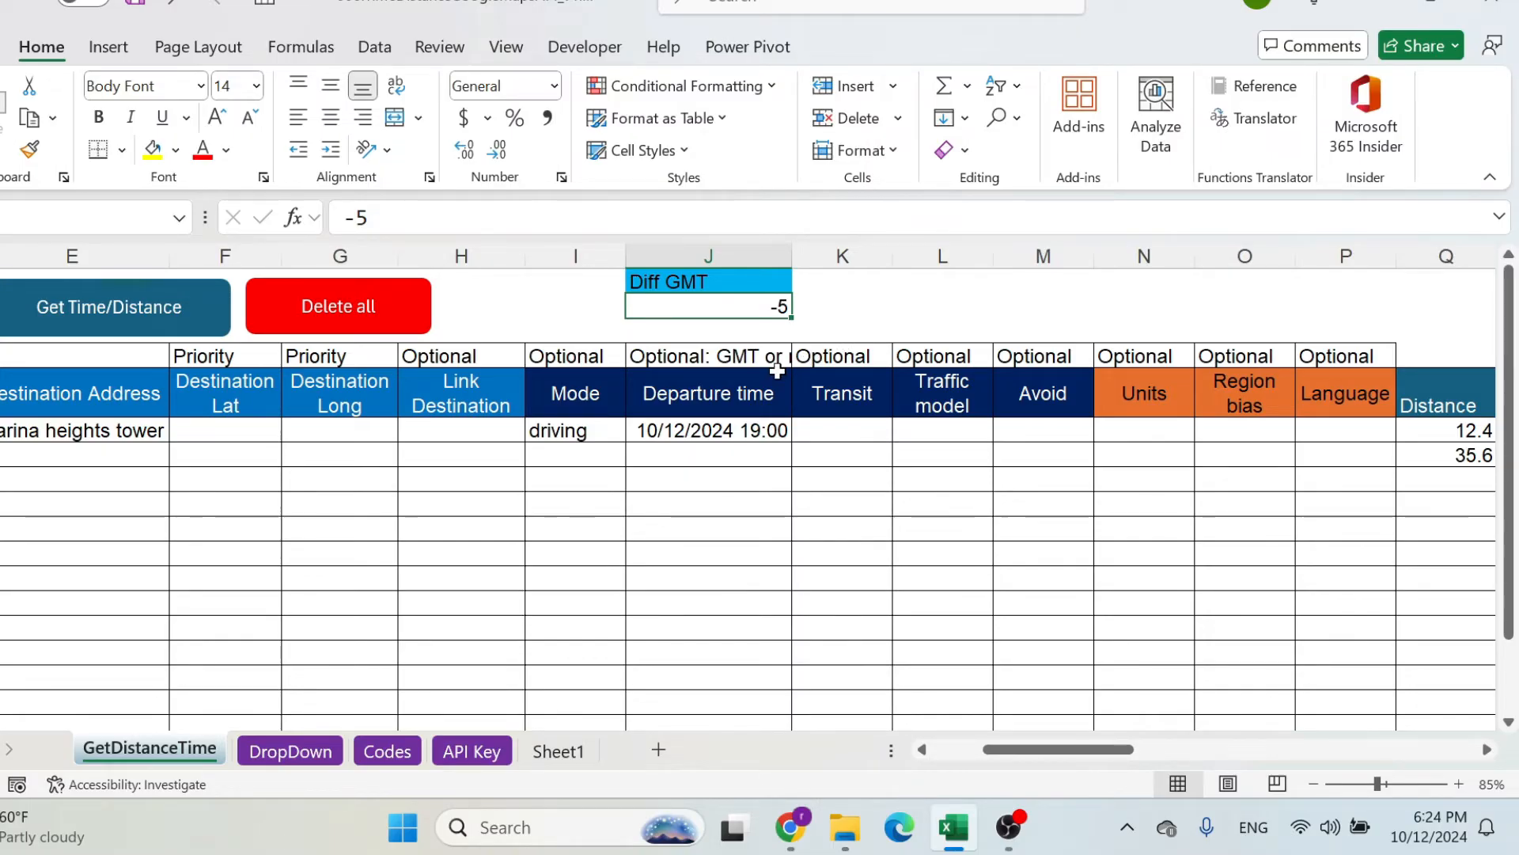
pyautogui.click(121, 310)
pyautogui.click(748, 479)
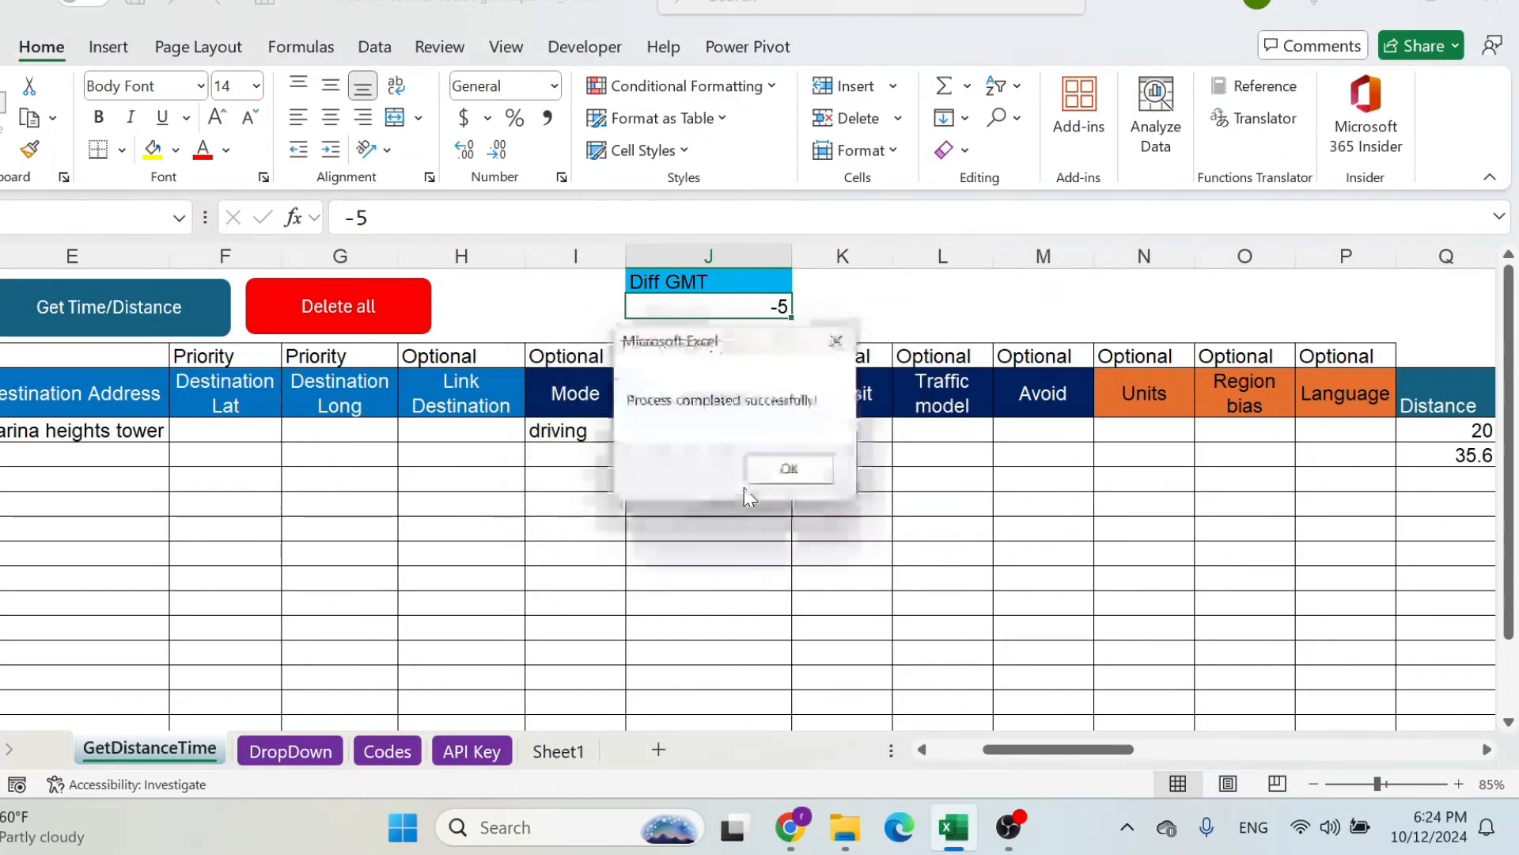
pyautogui.click(792, 471)
# Review the distance and time results in row 6, then return to the departure time cell.
pyautogui.click(754, 430)
pyautogui.hotkey('ctrl', 'Right')
pyautogui.press('Right')
pyautogui.press('Right')
pyautogui.press('Right')
pyautogui.press('Left')
pyautogui.press('Left')
pyautogui.press('Left')
pyautogui.press('Left')
pyautogui.press('Left')
pyautogui.press('Left')
pyautogui.press('Left')
pyautogui.press('Left')
pyautogui.press('Left')
pyautogui.press('Left')
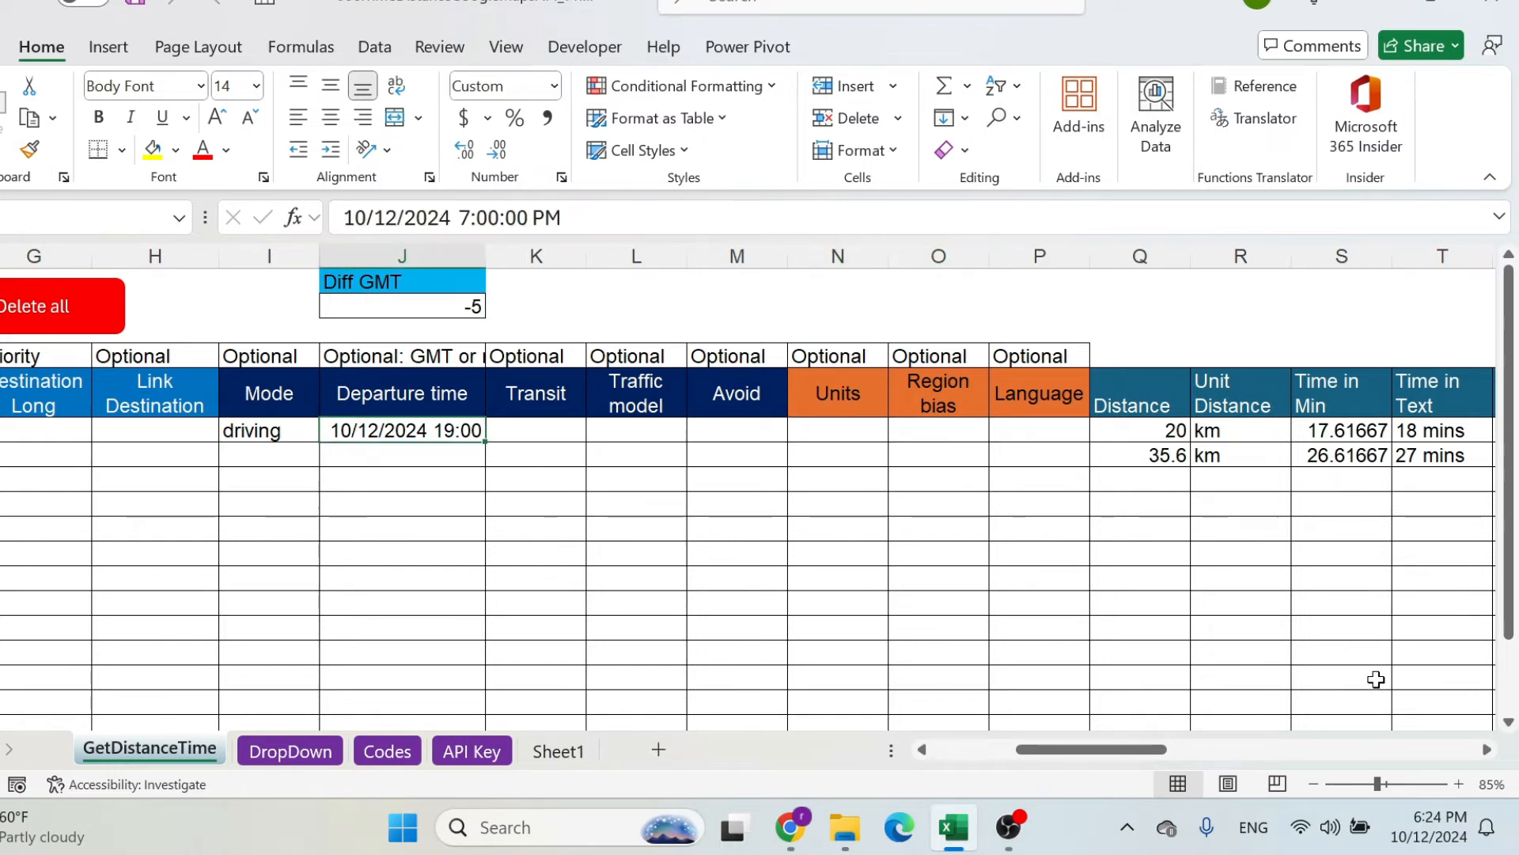
# Check the current local time and change the departure time in row 6 to 10/12/2024 5:00:00 PM.
pyautogui.moveTo(1424, 828)
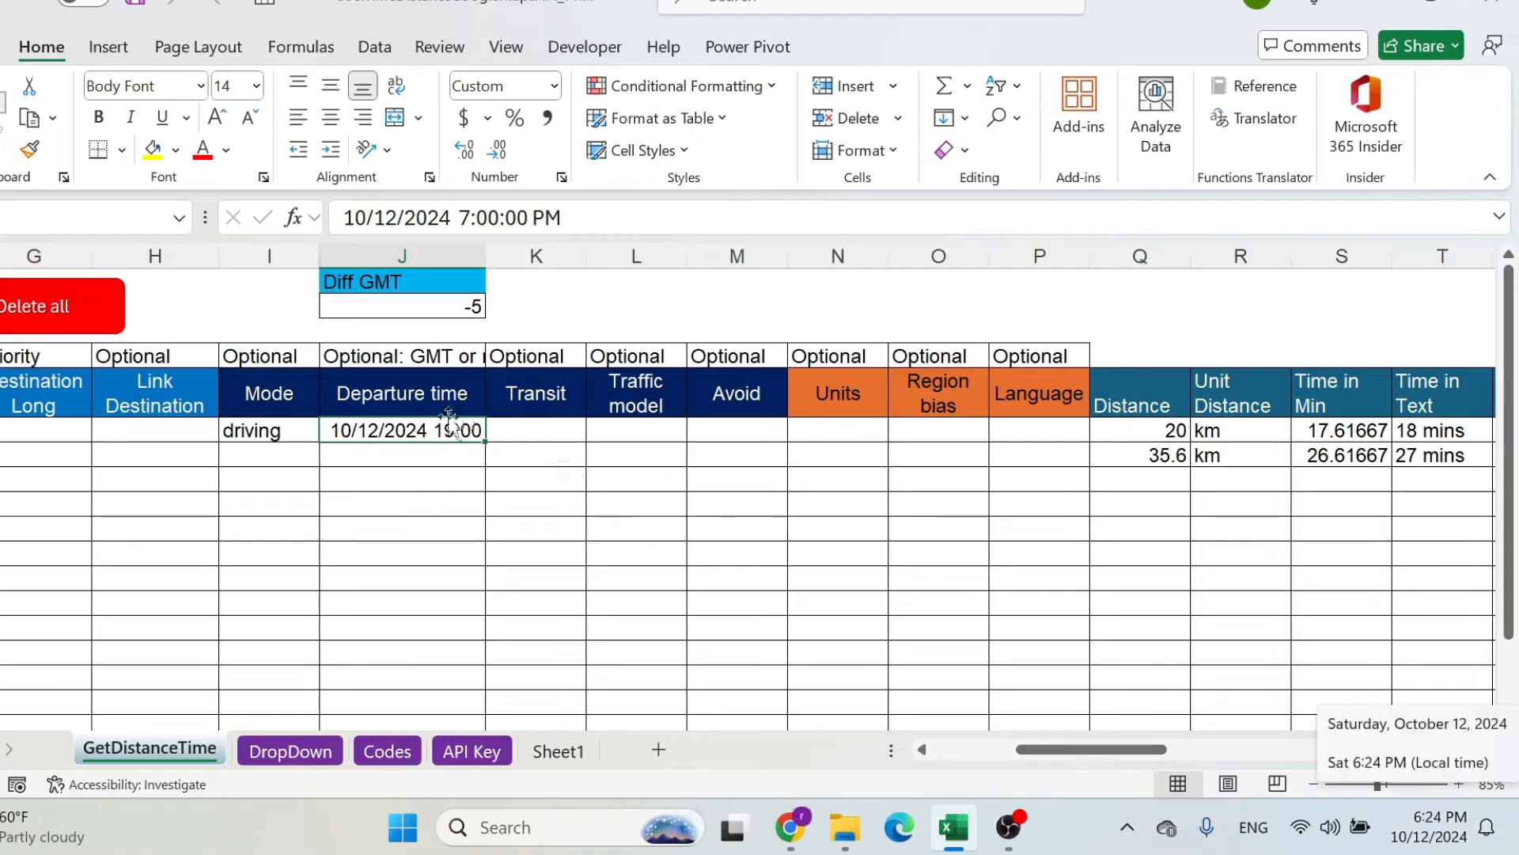
pyautogui.click(460, 217)
pyautogui.press('Delete')
pyautogui.write('5')
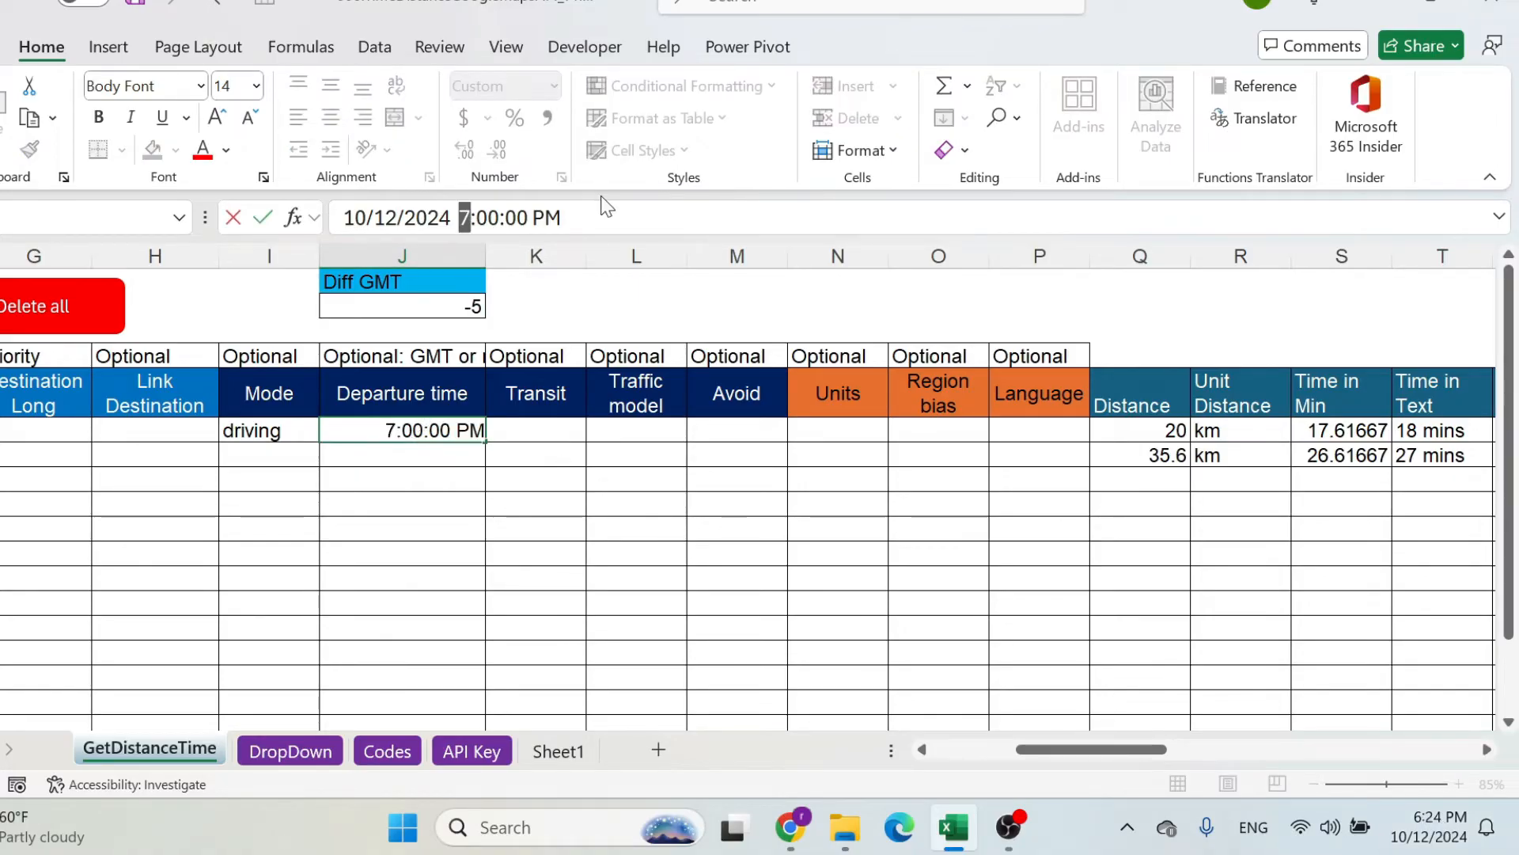
pyautogui.press('Return')
# Rerun the time and distance calculation with the past departure time and dismiss the dialogs.
pyautogui.moveTo(342, 444); pyautogui.dragTo(1184, 461)
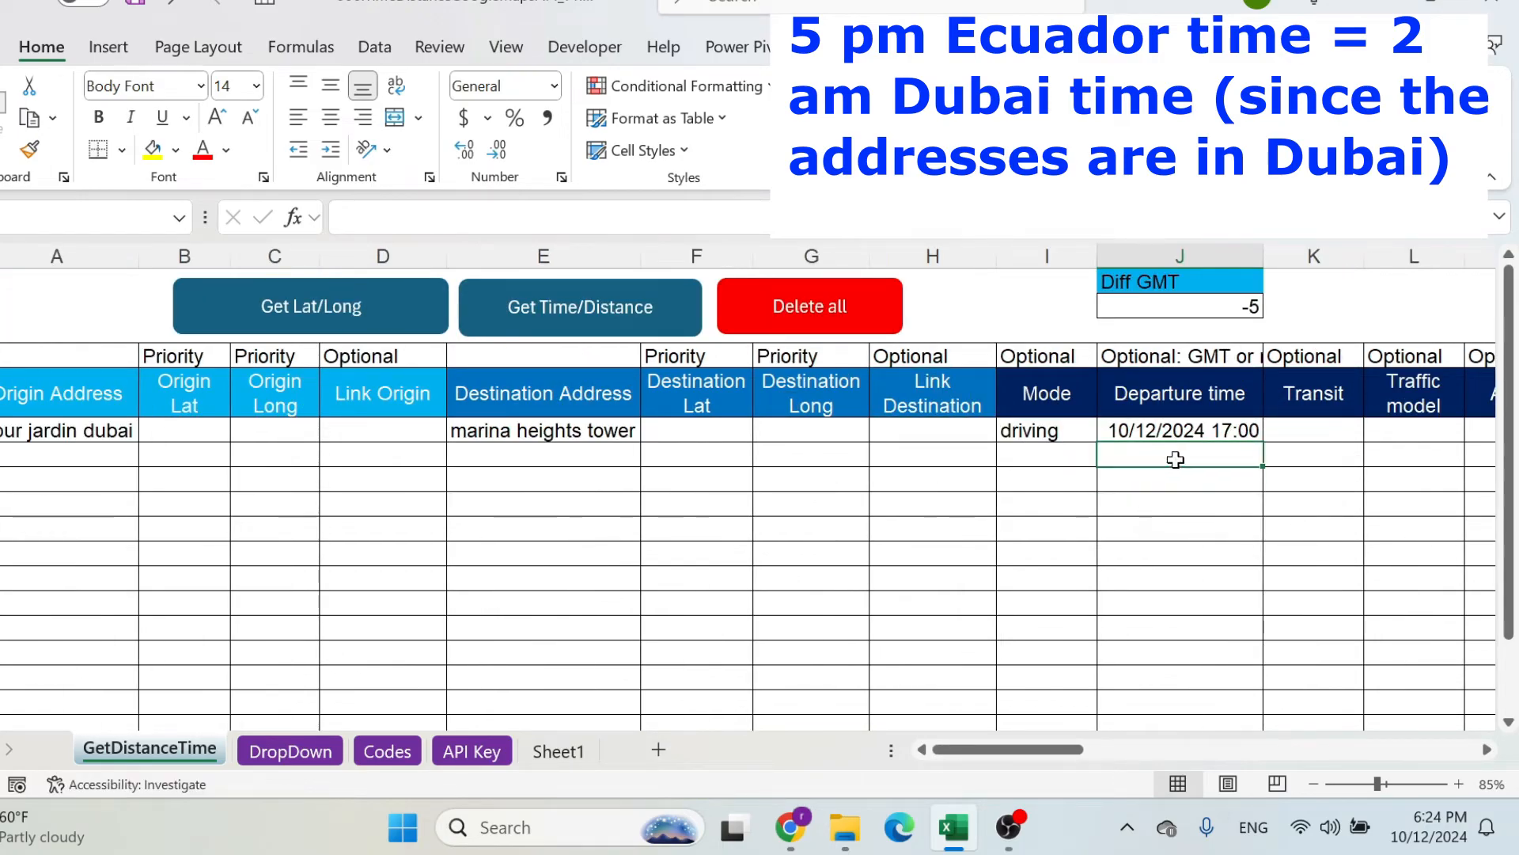
pyautogui.click(559, 329)
pyautogui.click(759, 474)
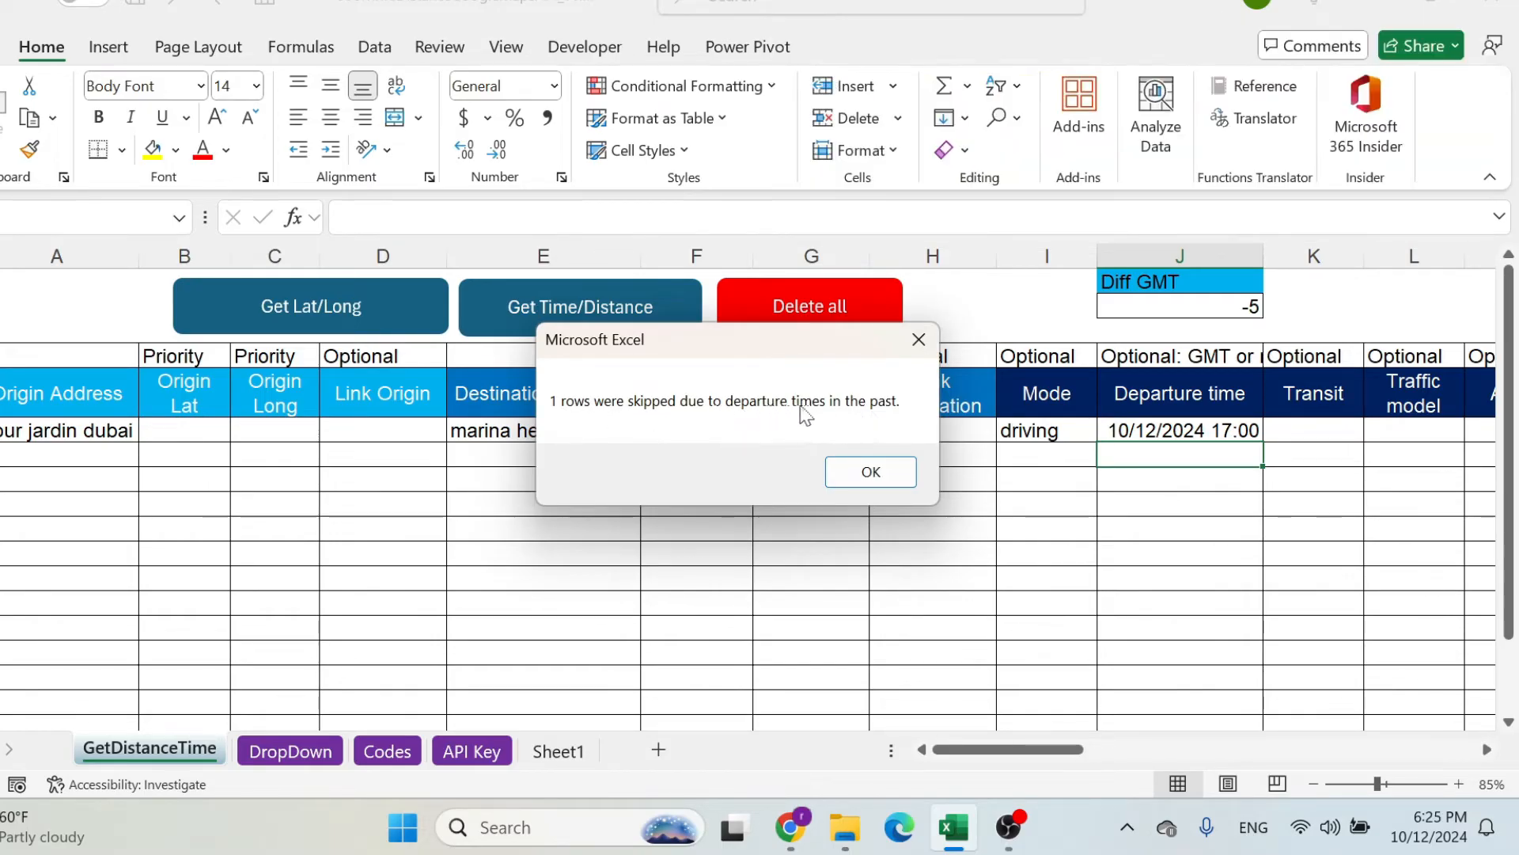
pyautogui.click(869, 473)
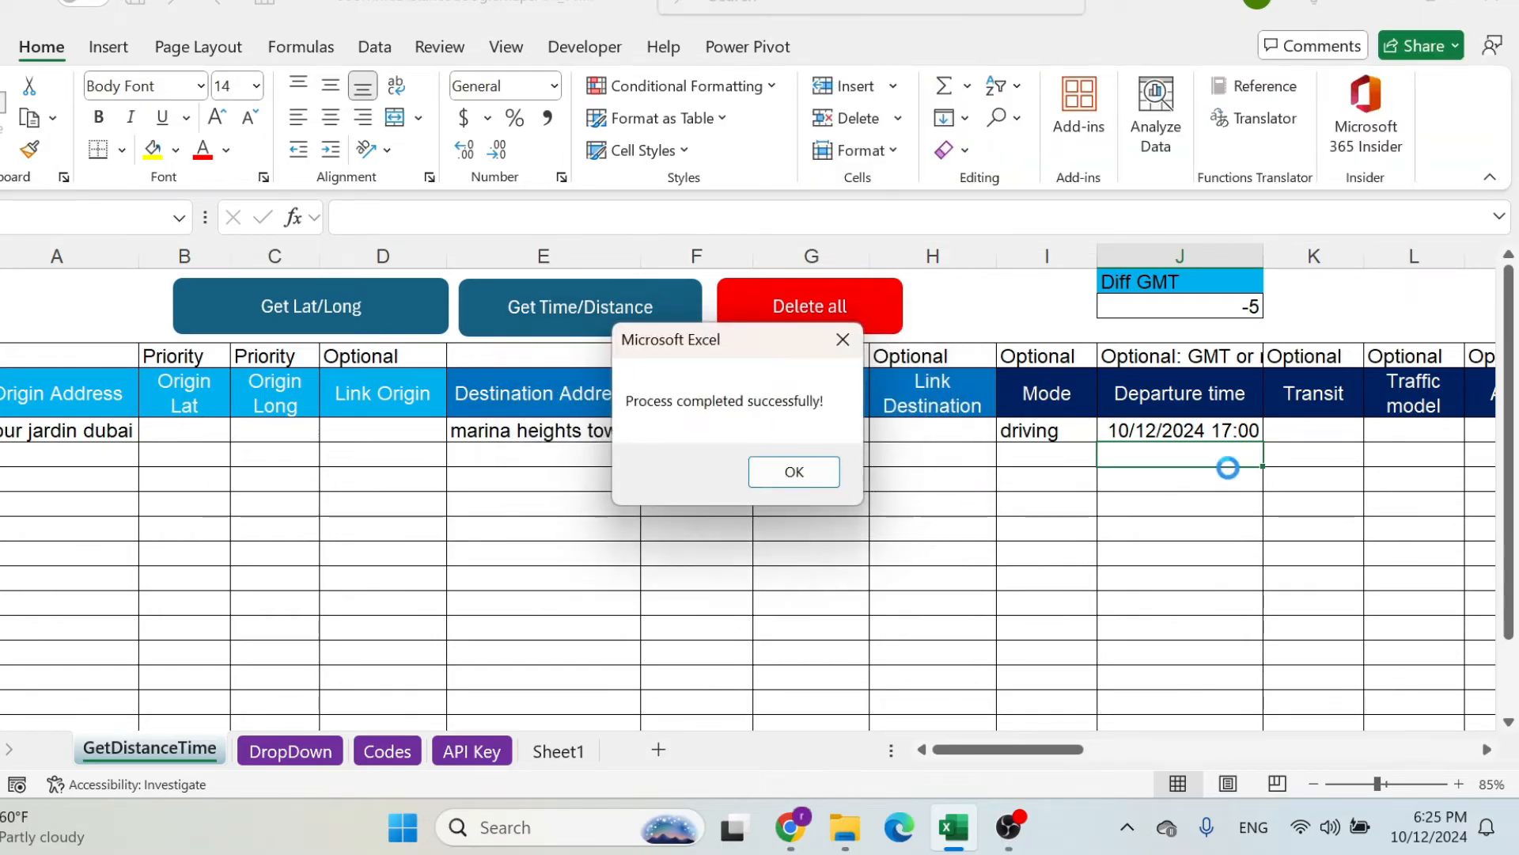
pyautogui.click(795, 479)
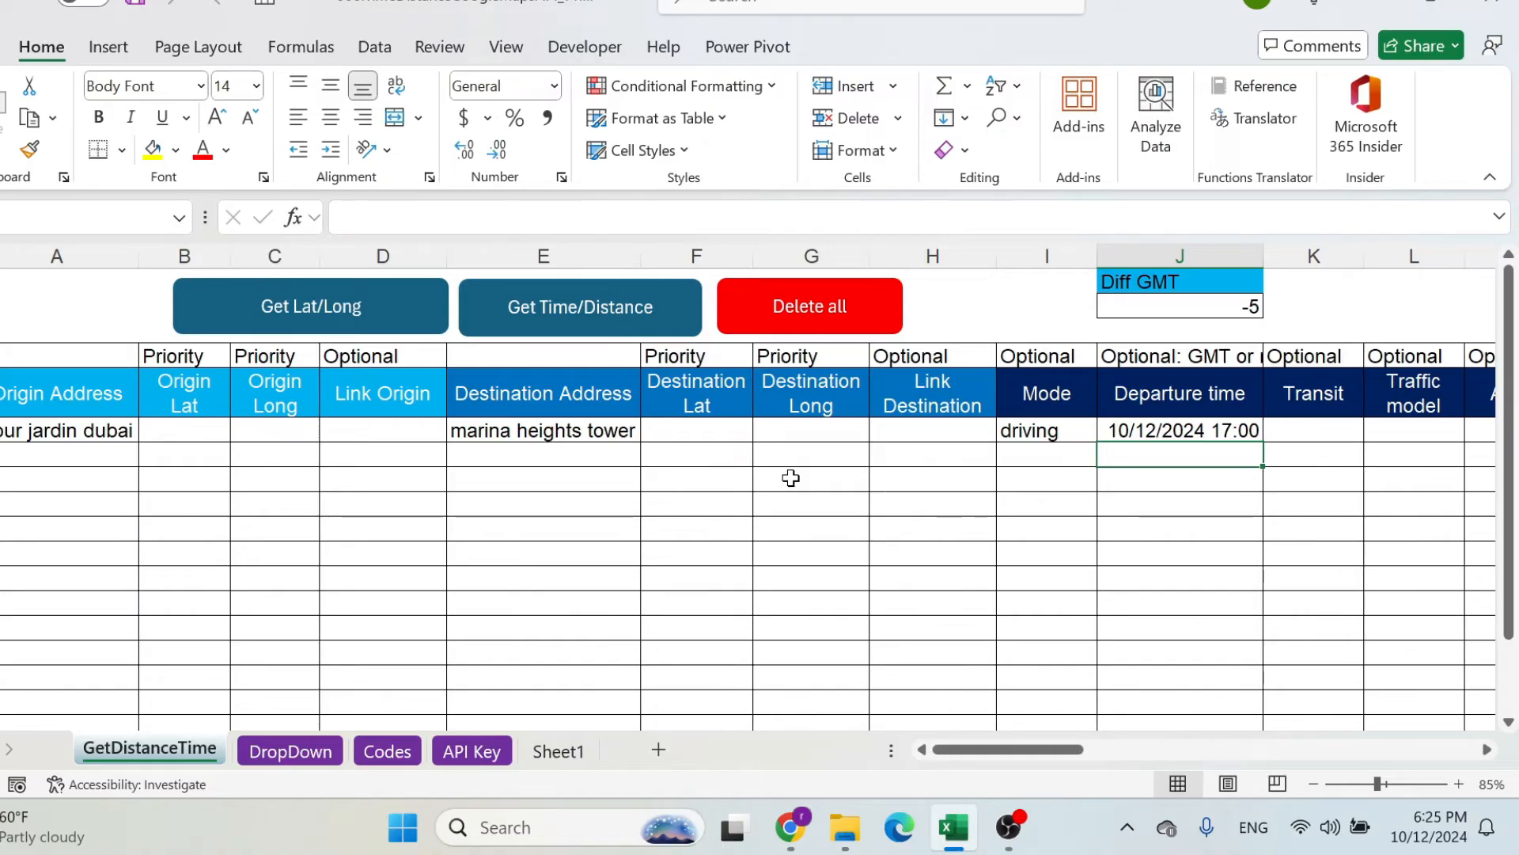
# Examine the distance and time output cells in row 6 for the past departure time.
pyautogui.press('Up')
pyautogui.press('Right')
pyautogui.press('Right')
pyautogui.press('Right')
pyautogui.press('Right')
pyautogui.press('Right')
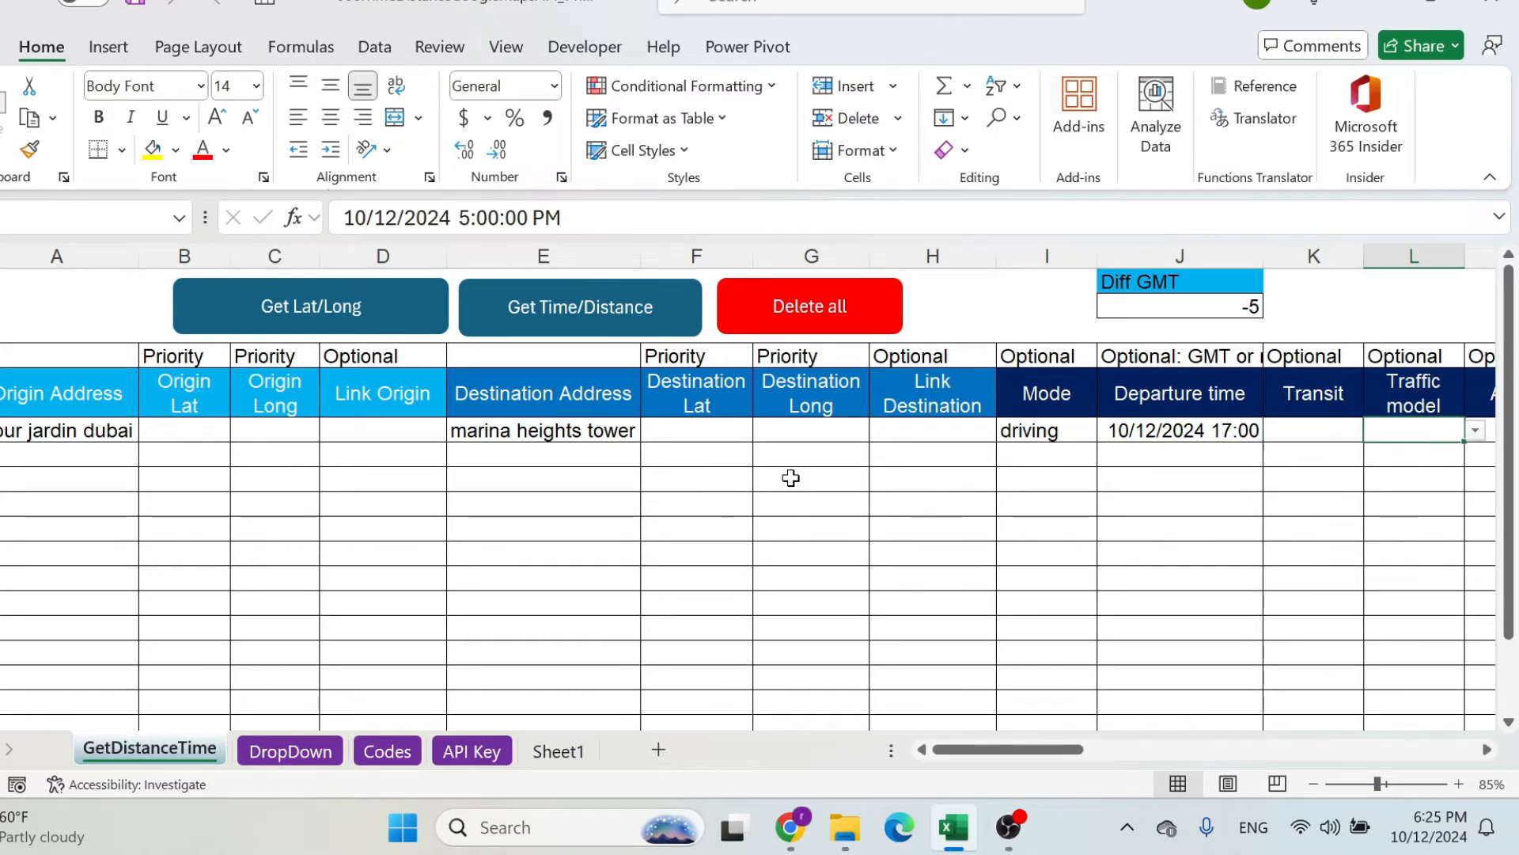
pyautogui.press('Right')
pyautogui.press('Right')
pyautogui.press('Right')
pyautogui.press('Right')
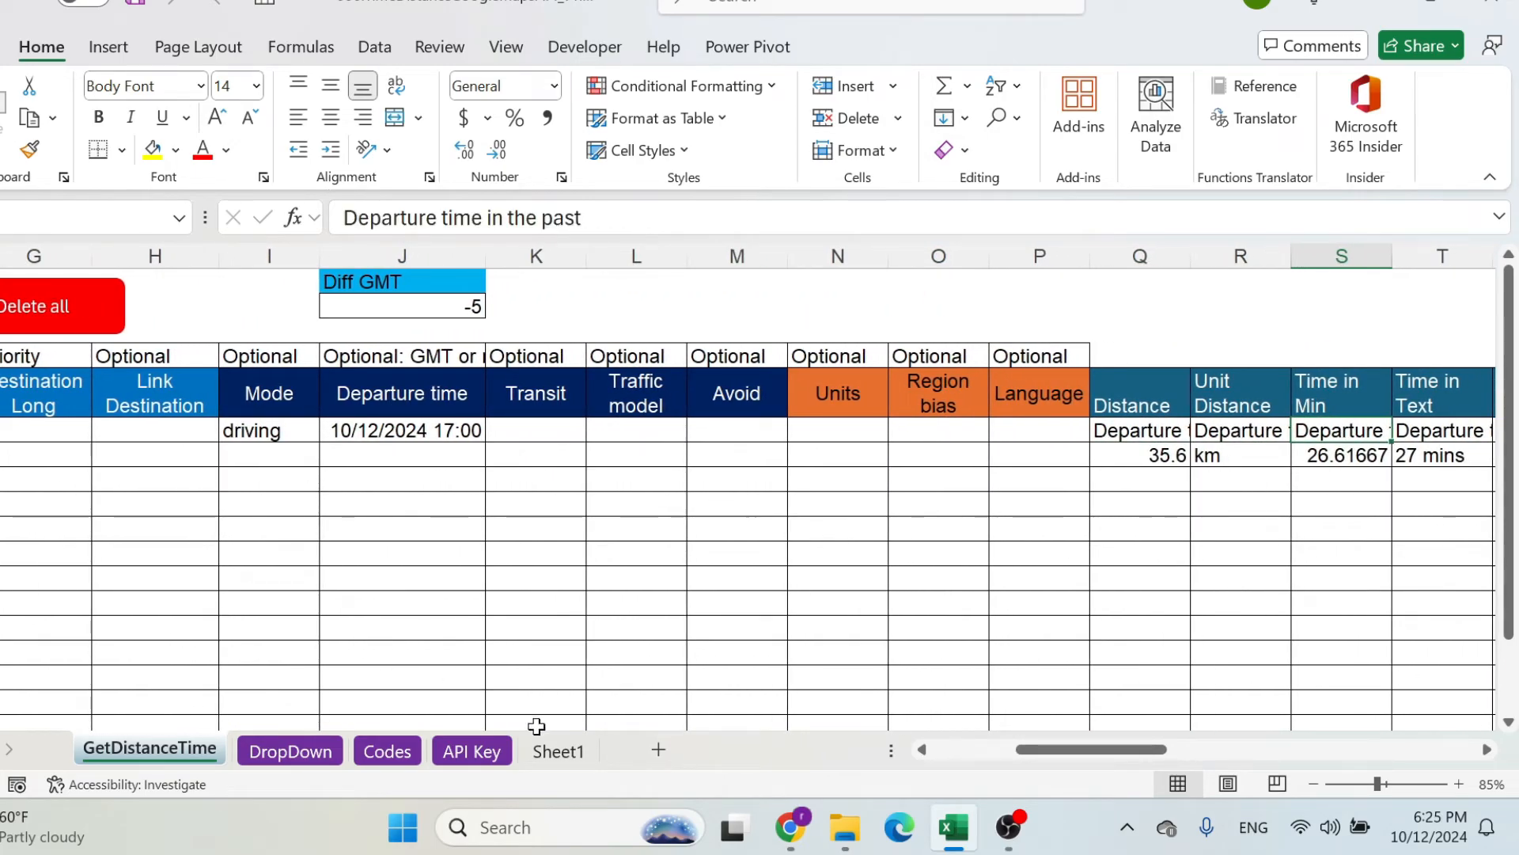
# Open the API Key sheet and copy the Google Cloud Console address from the text in cell A16.
pyautogui.click(492, 749)
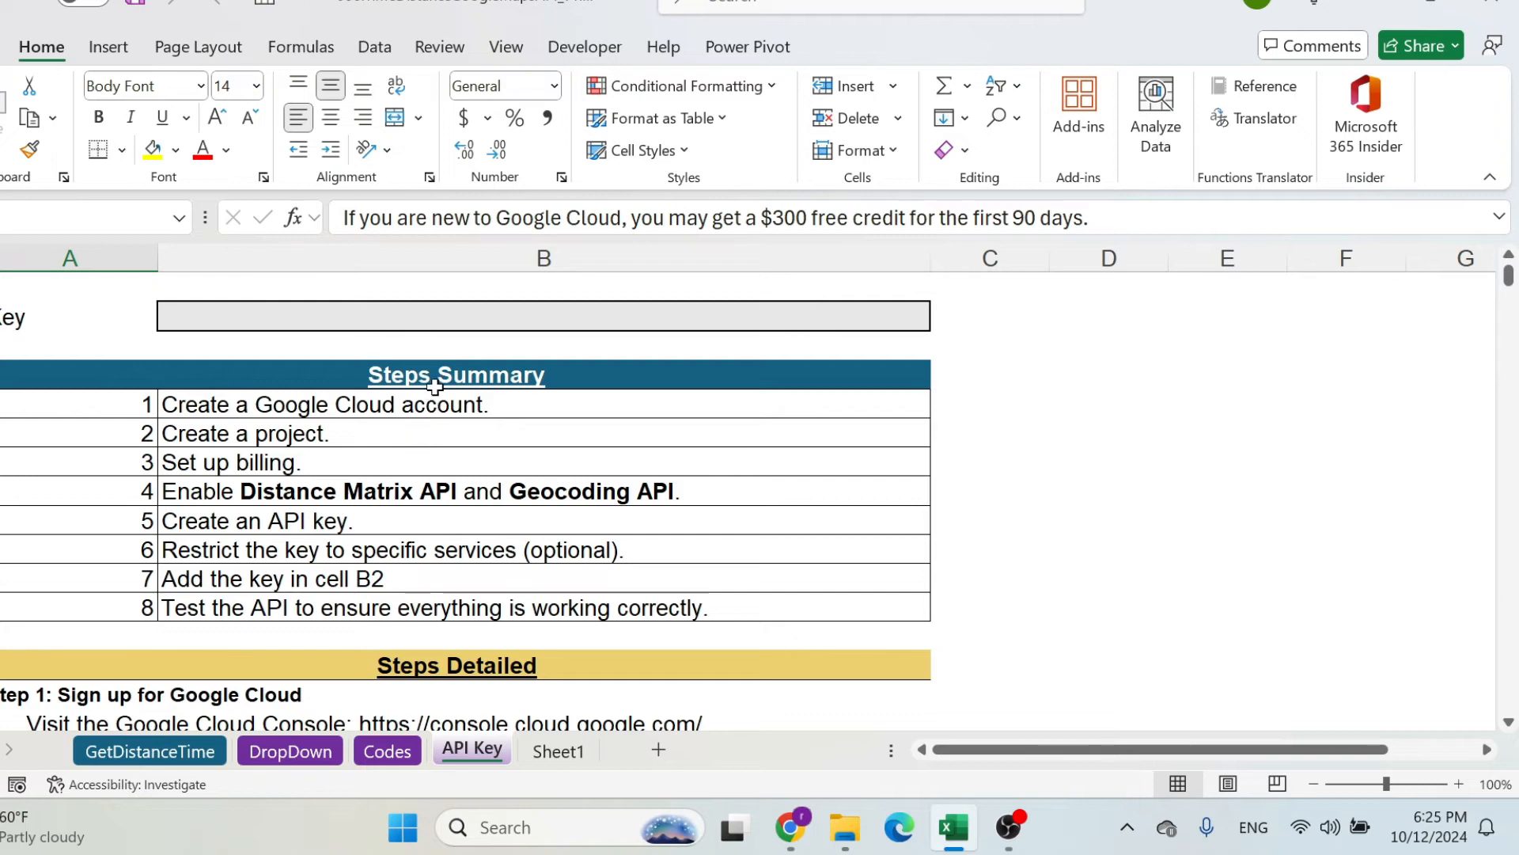
pyautogui.scroll(-4, 445, 410)
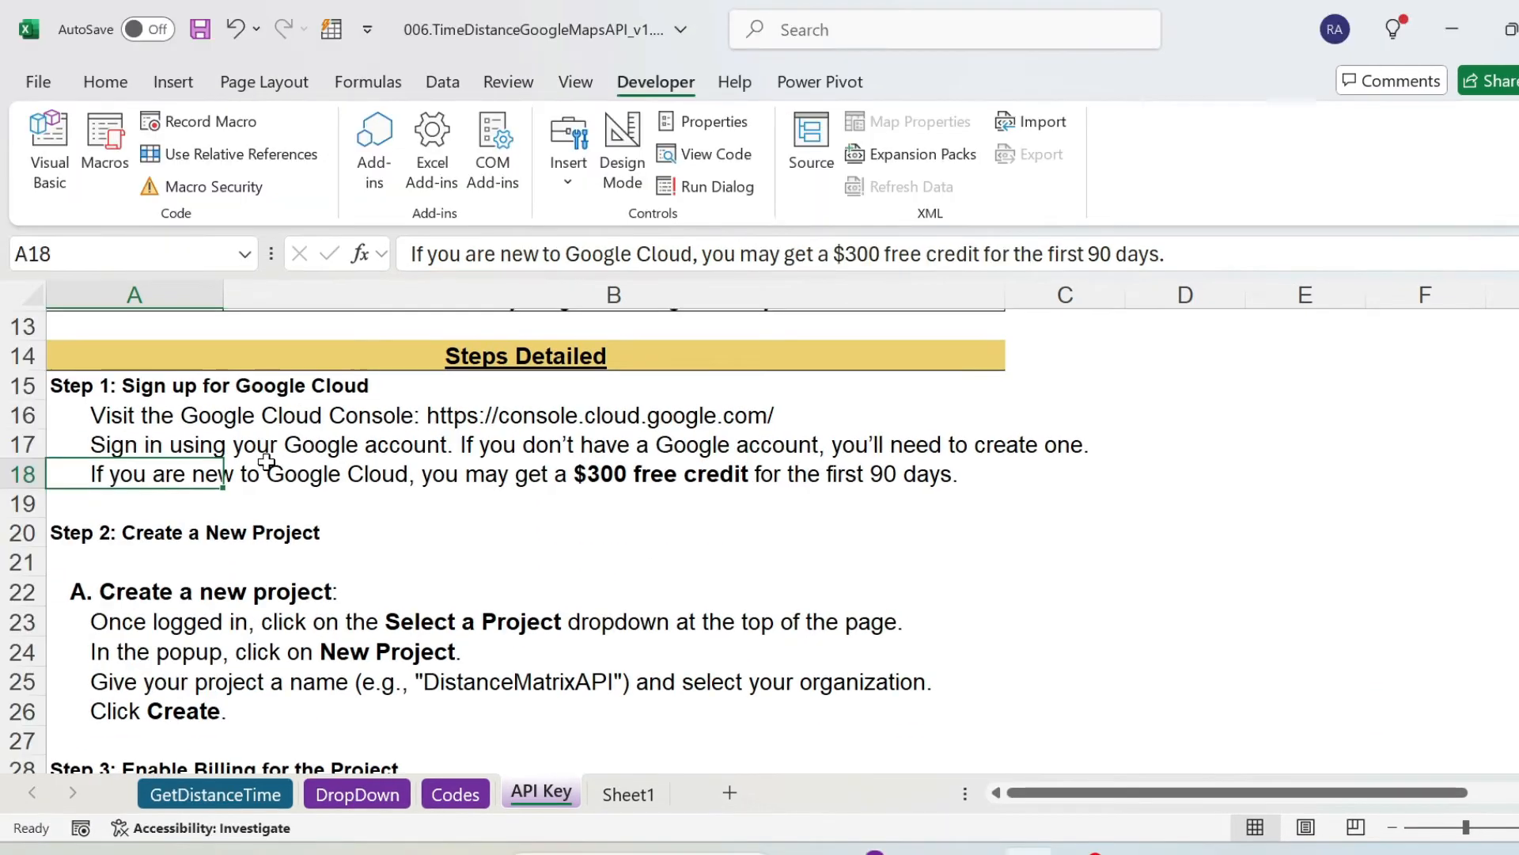
pyautogui.click(160, 413)
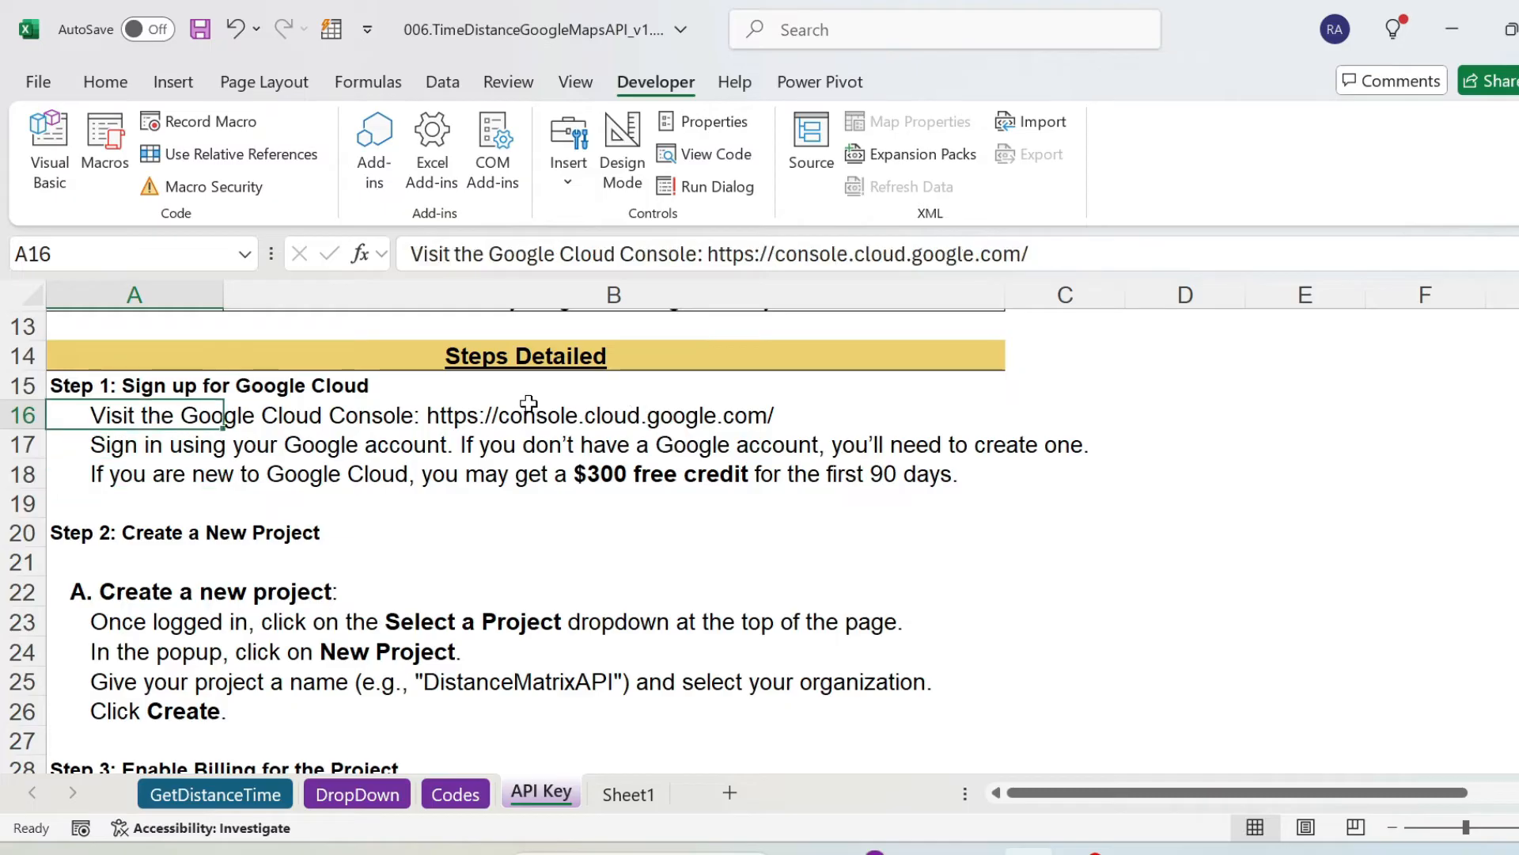
pyautogui.moveTo(707, 253); pyautogui.dragTo(1166, 256)
pyautogui.hotkey('ctrl', 'c')
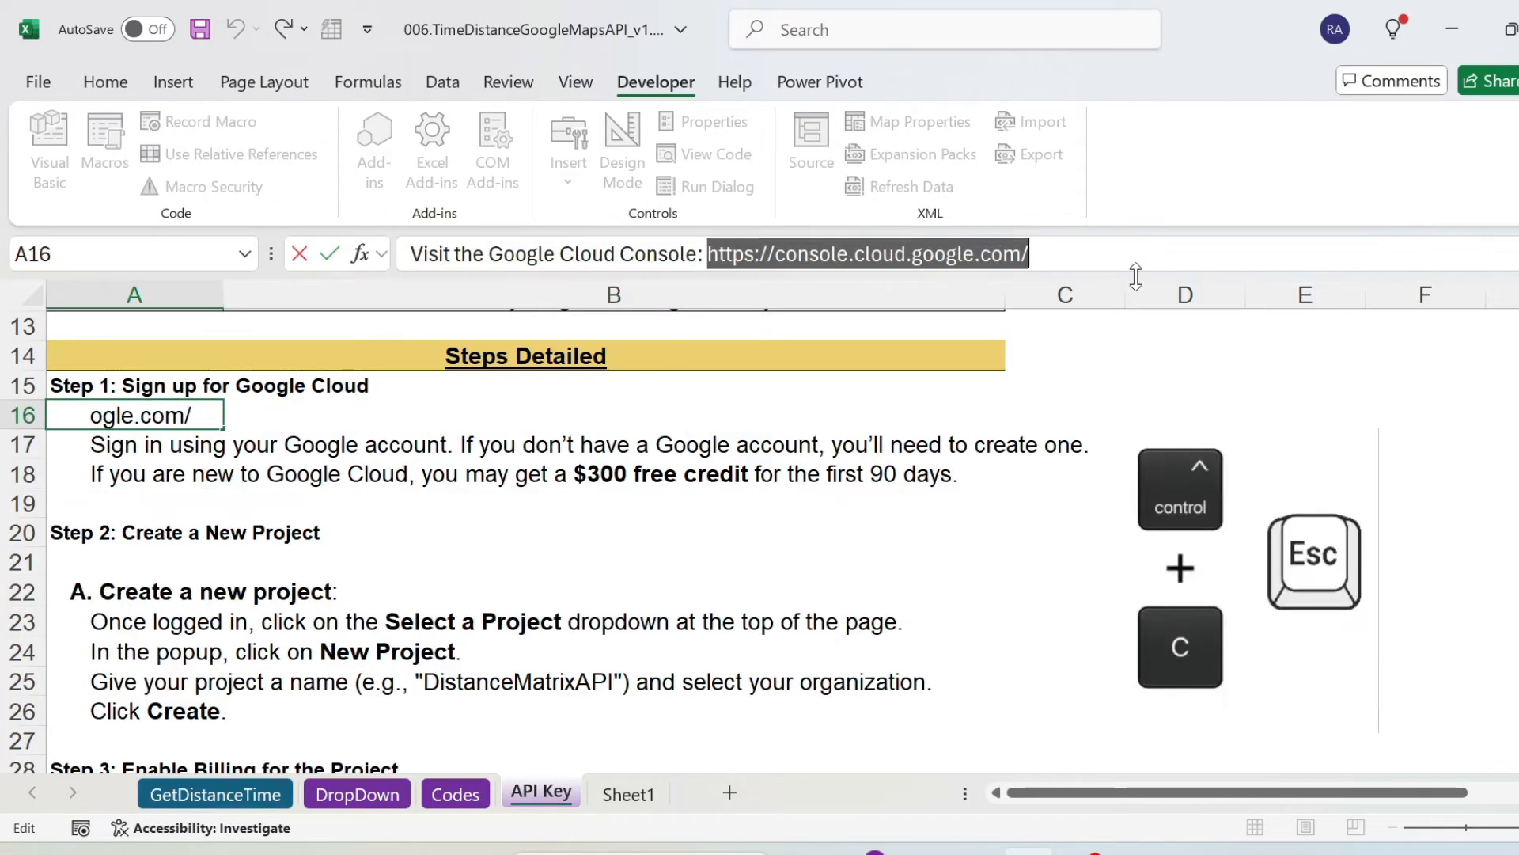
pyautogui.press('Escape')
pyautogui.click(857, 852)
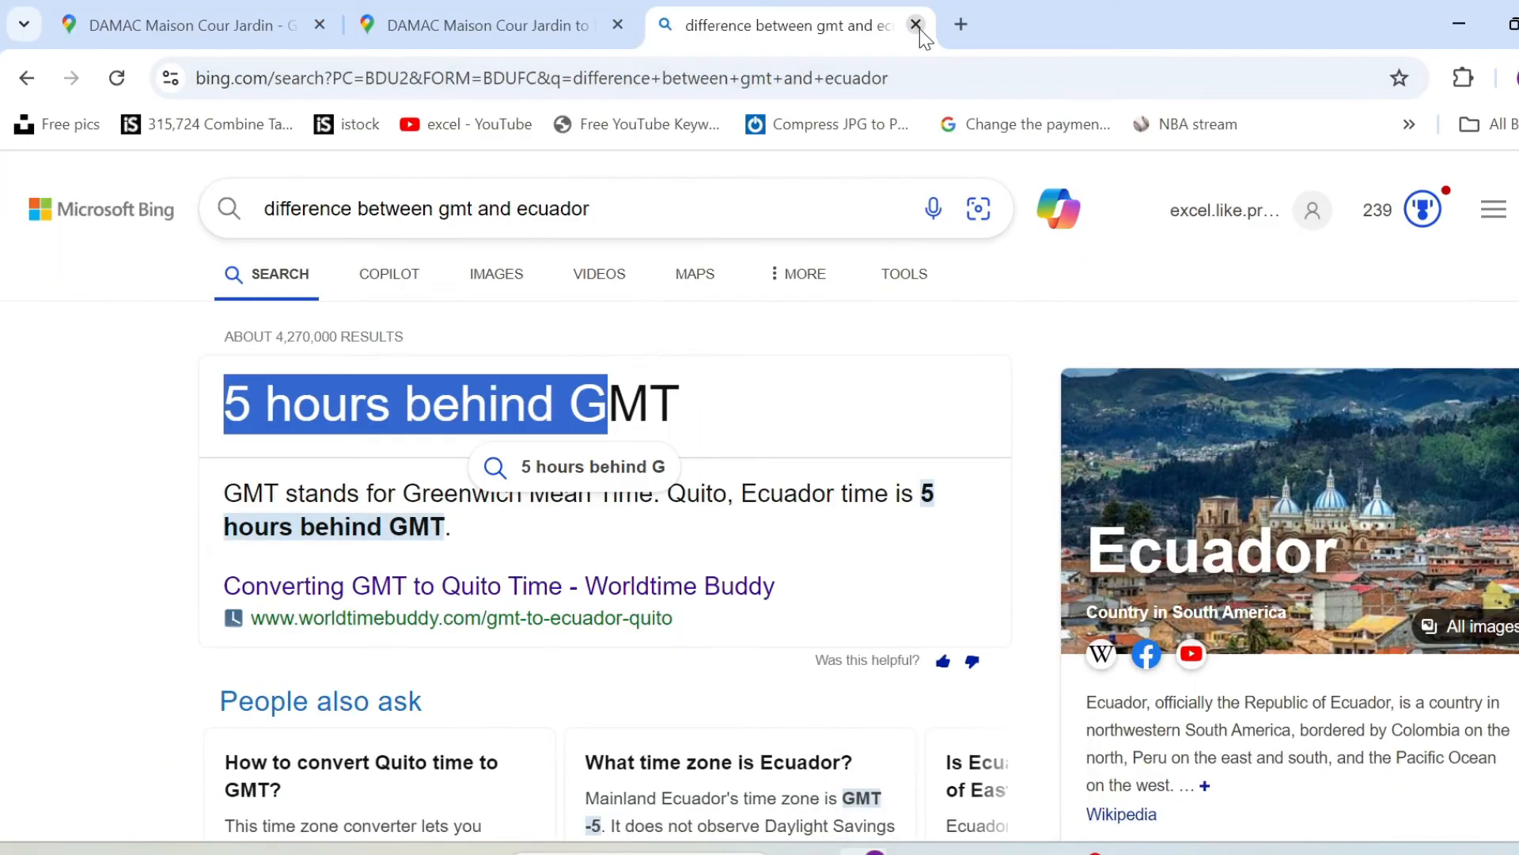
pyautogui.click(953, 22)
pyautogui.hotkey('ctrl', 'v')
pyautogui.press('Return')
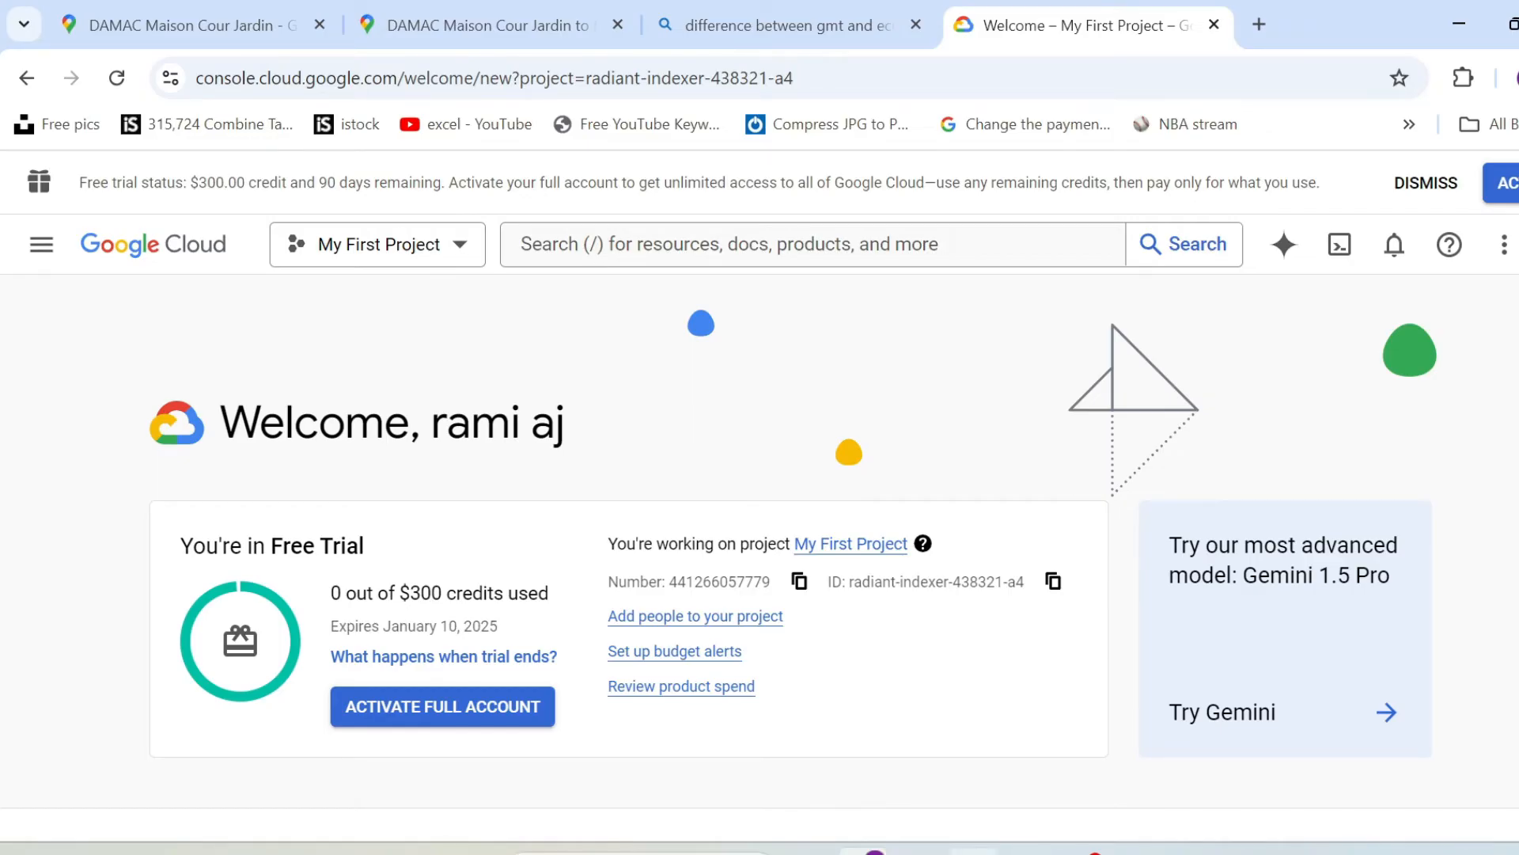
# Check Step 2 on the API Key sheet in Excel, then return to Chrome and create a project with the suggested name and No organization.
pyautogui.hotkey('alt', 'Tab')
pyautogui.scroll(-1, 136, 492)
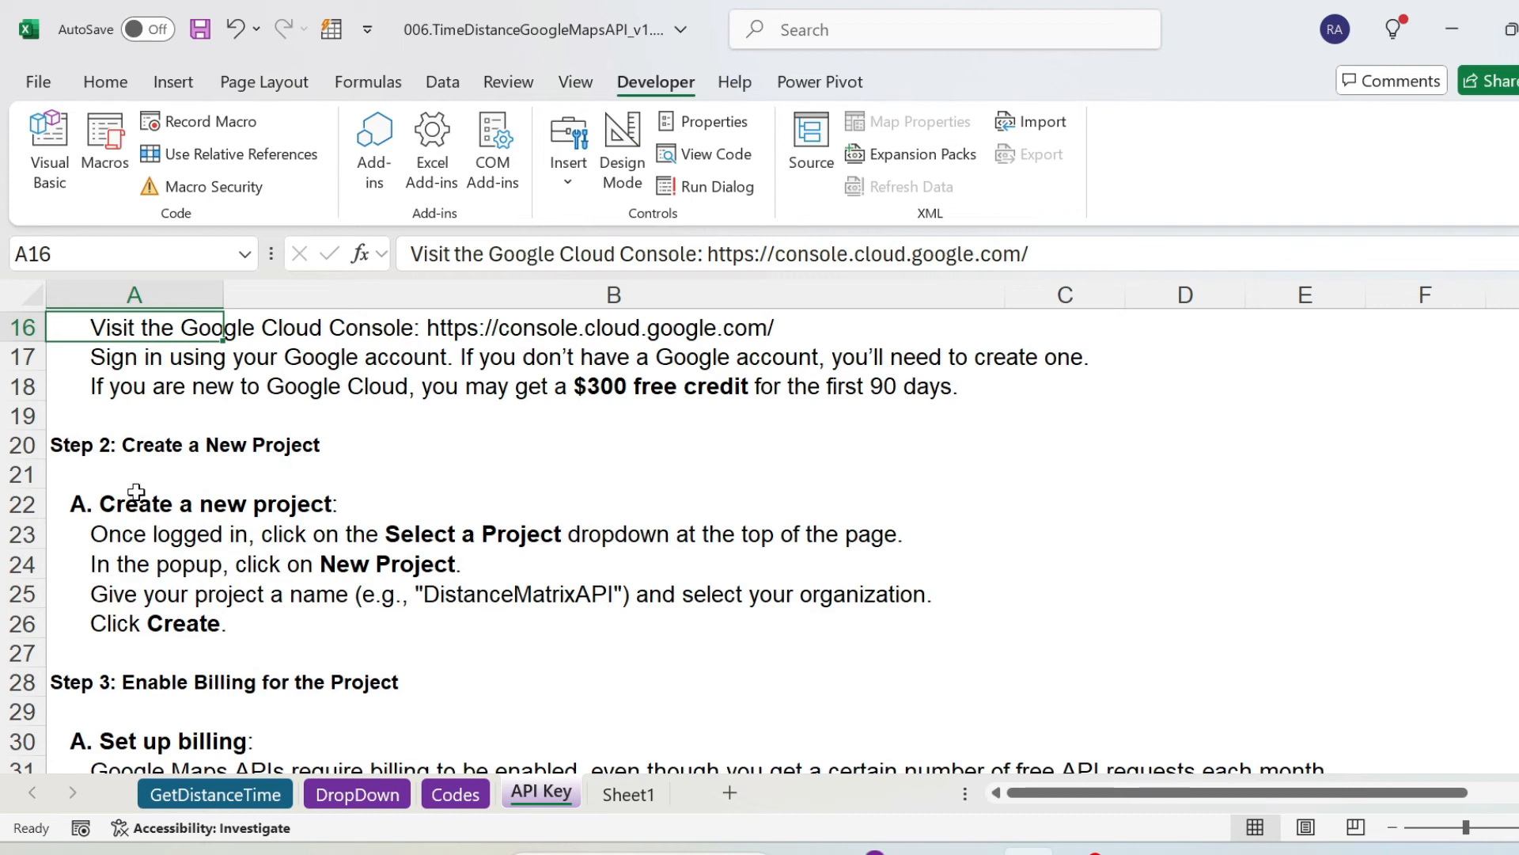
pyautogui.click(113, 475)
pyautogui.click(119, 499)
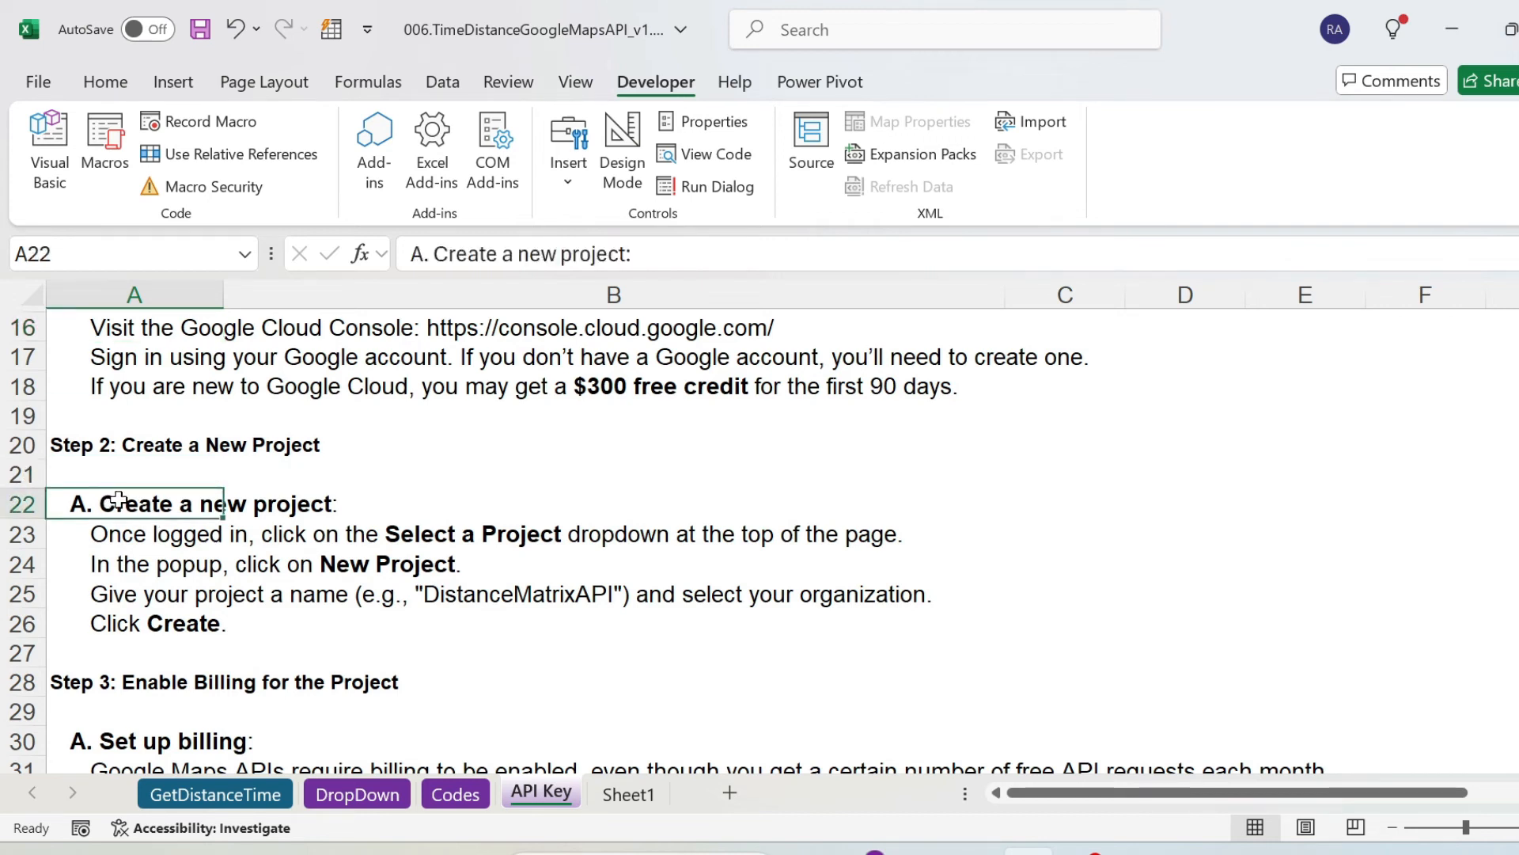
pyautogui.click(870, 852)
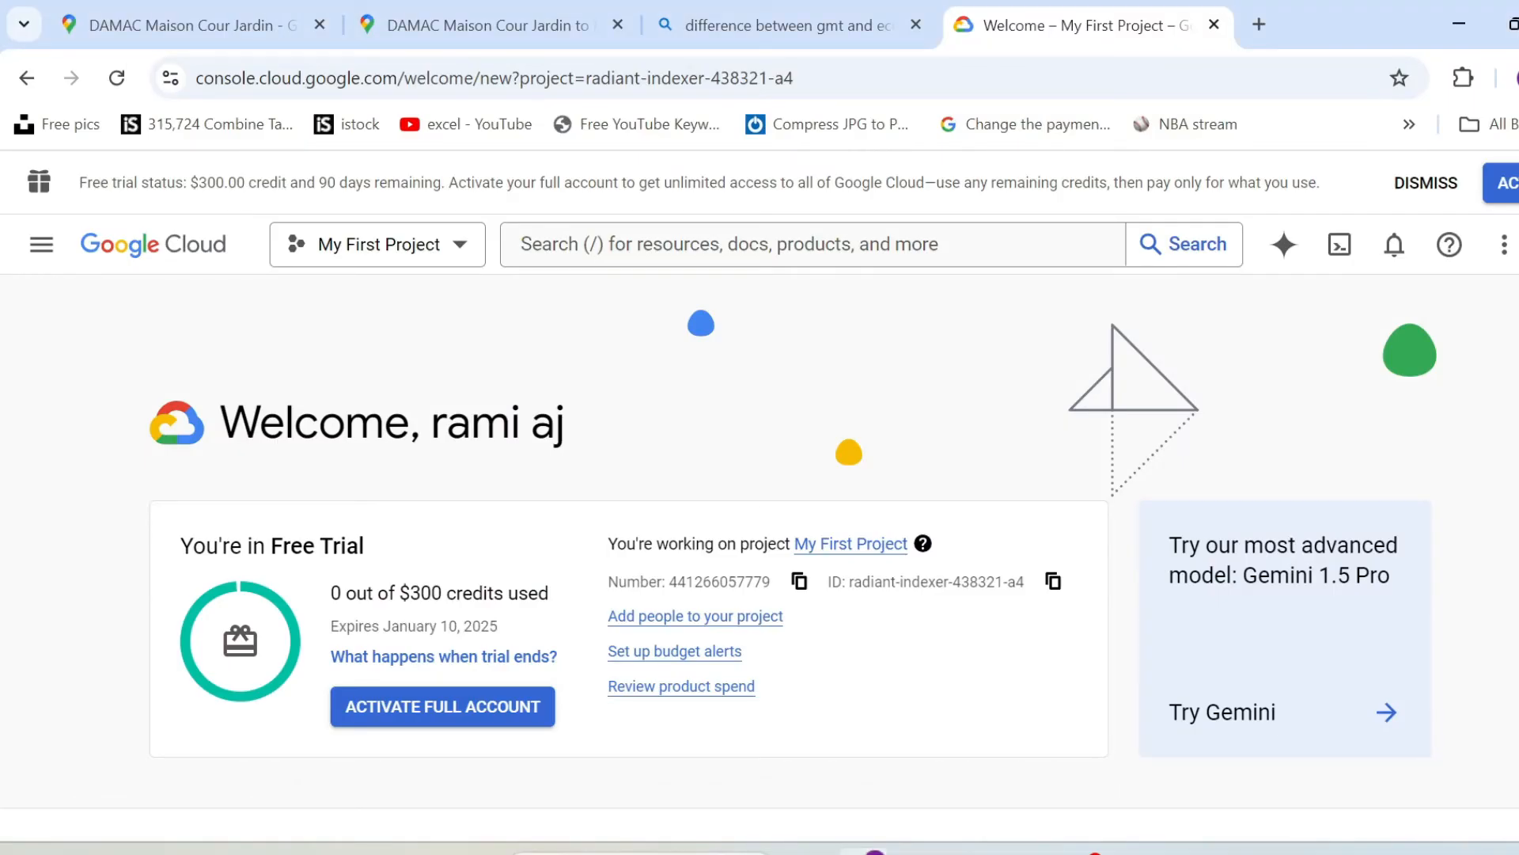
pyautogui.click(403, 244)
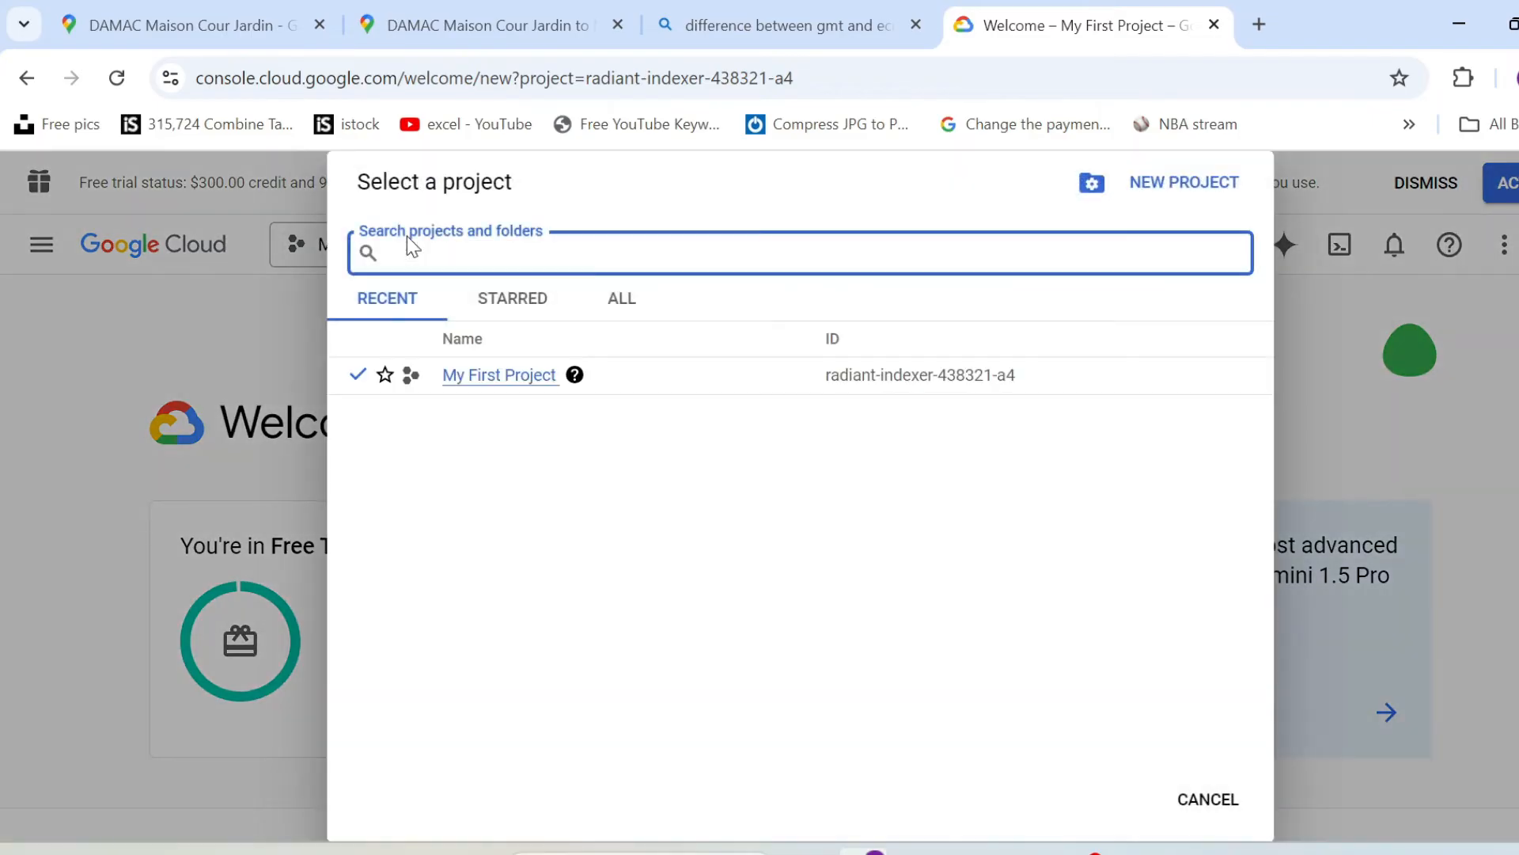
pyautogui.click(1230, 192)
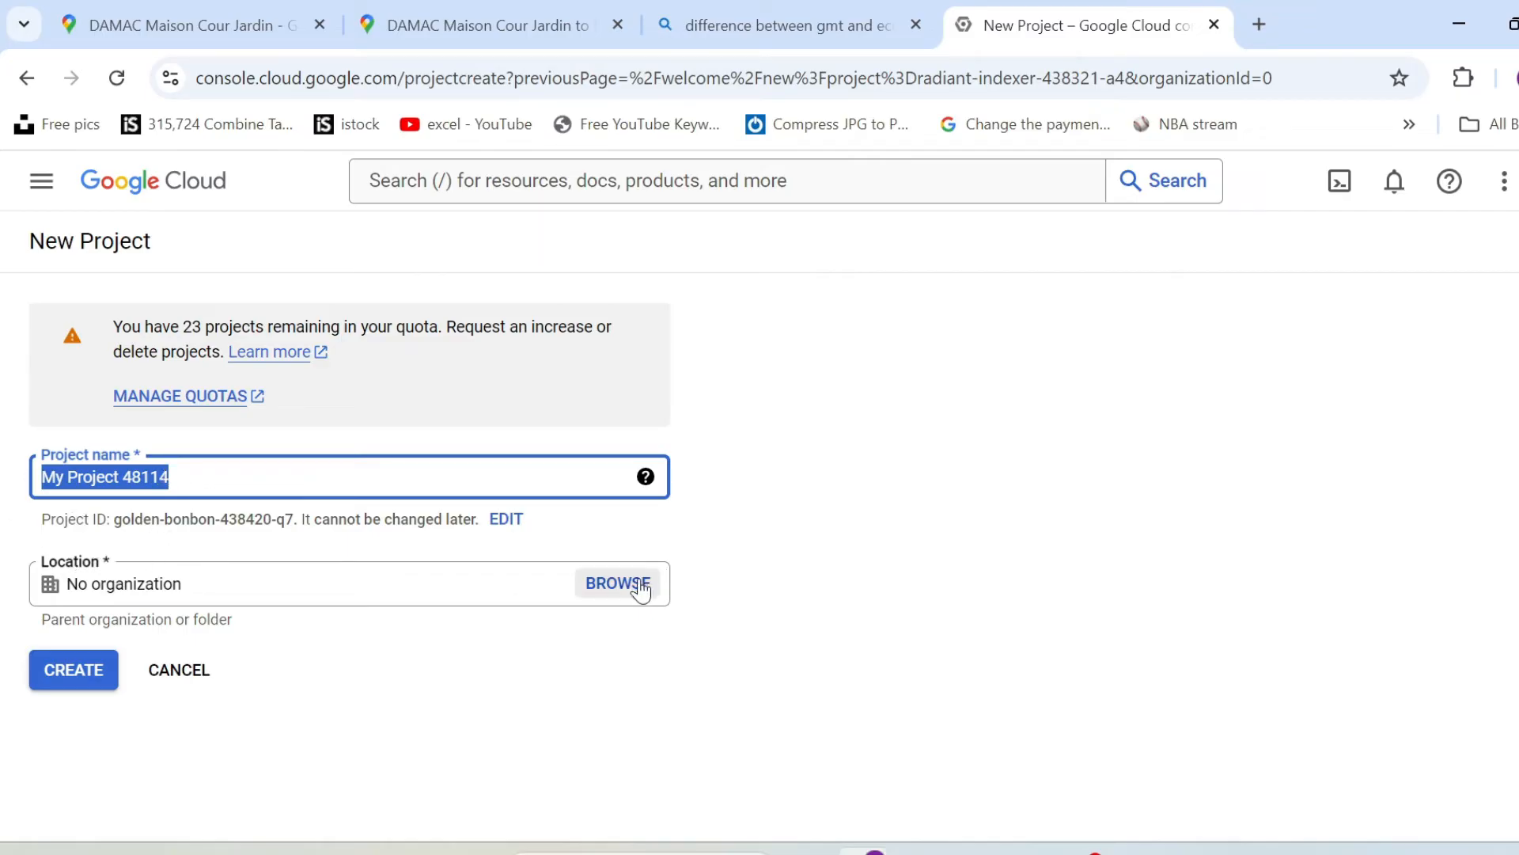
pyautogui.click(71, 590)
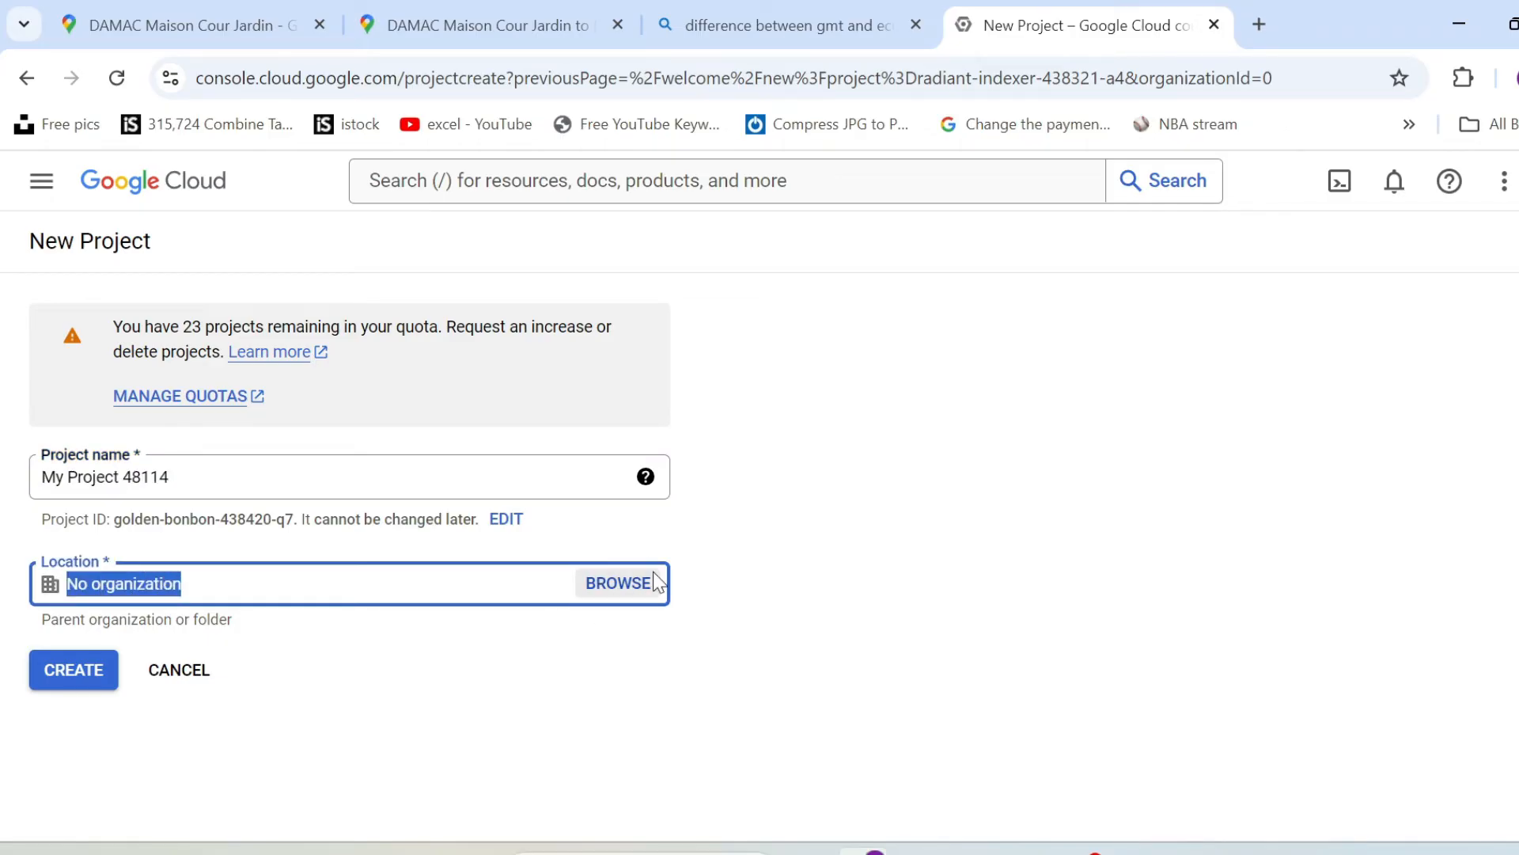
pyautogui.click(87, 682)
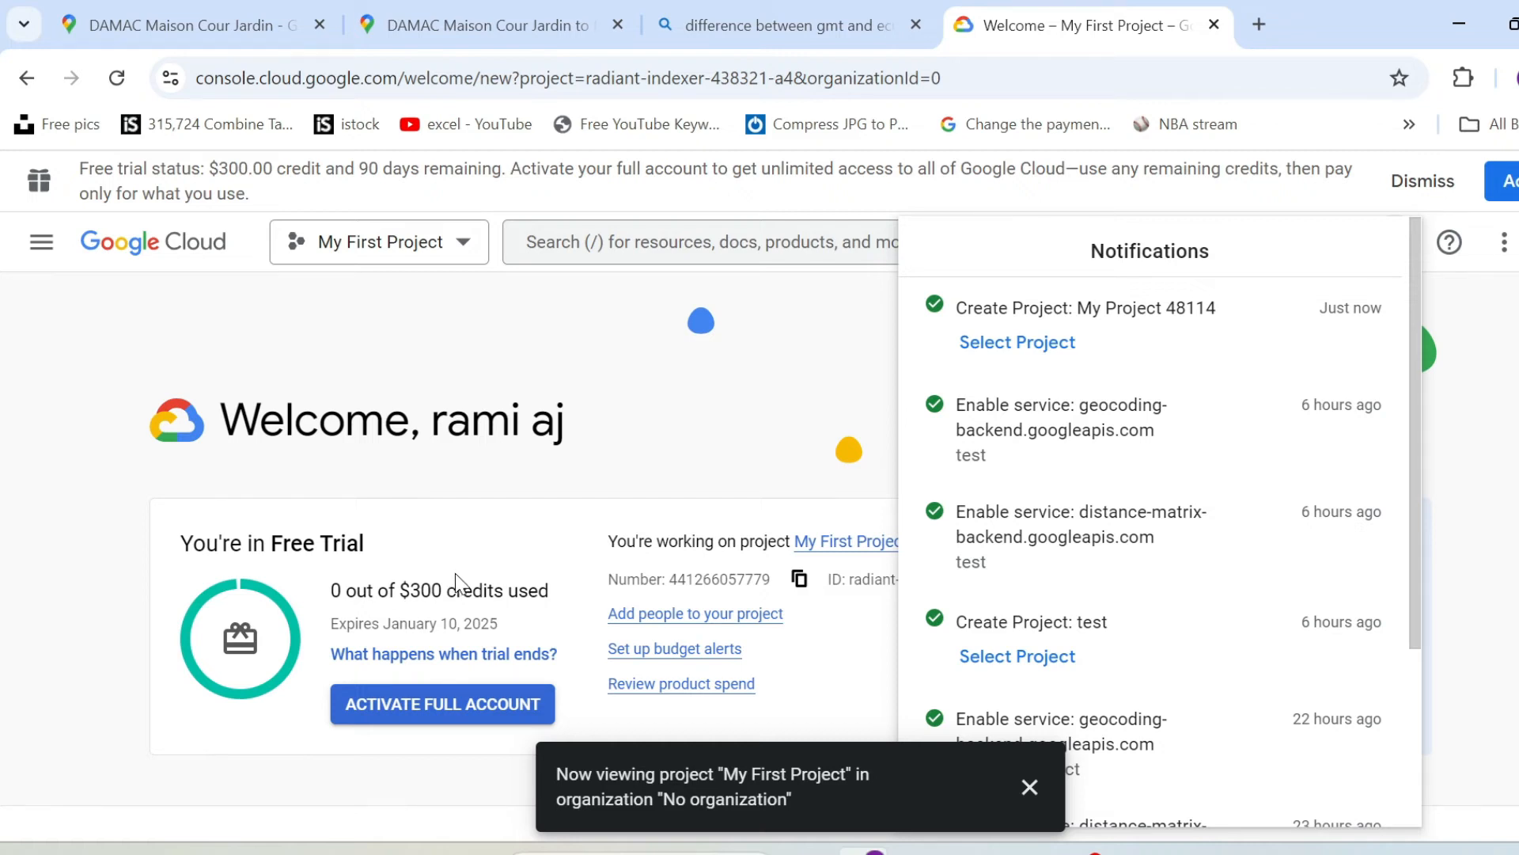
# Close the notifications and switch the Google Cloud console from My First Project to the newly created project.
pyautogui.click(780, 398)
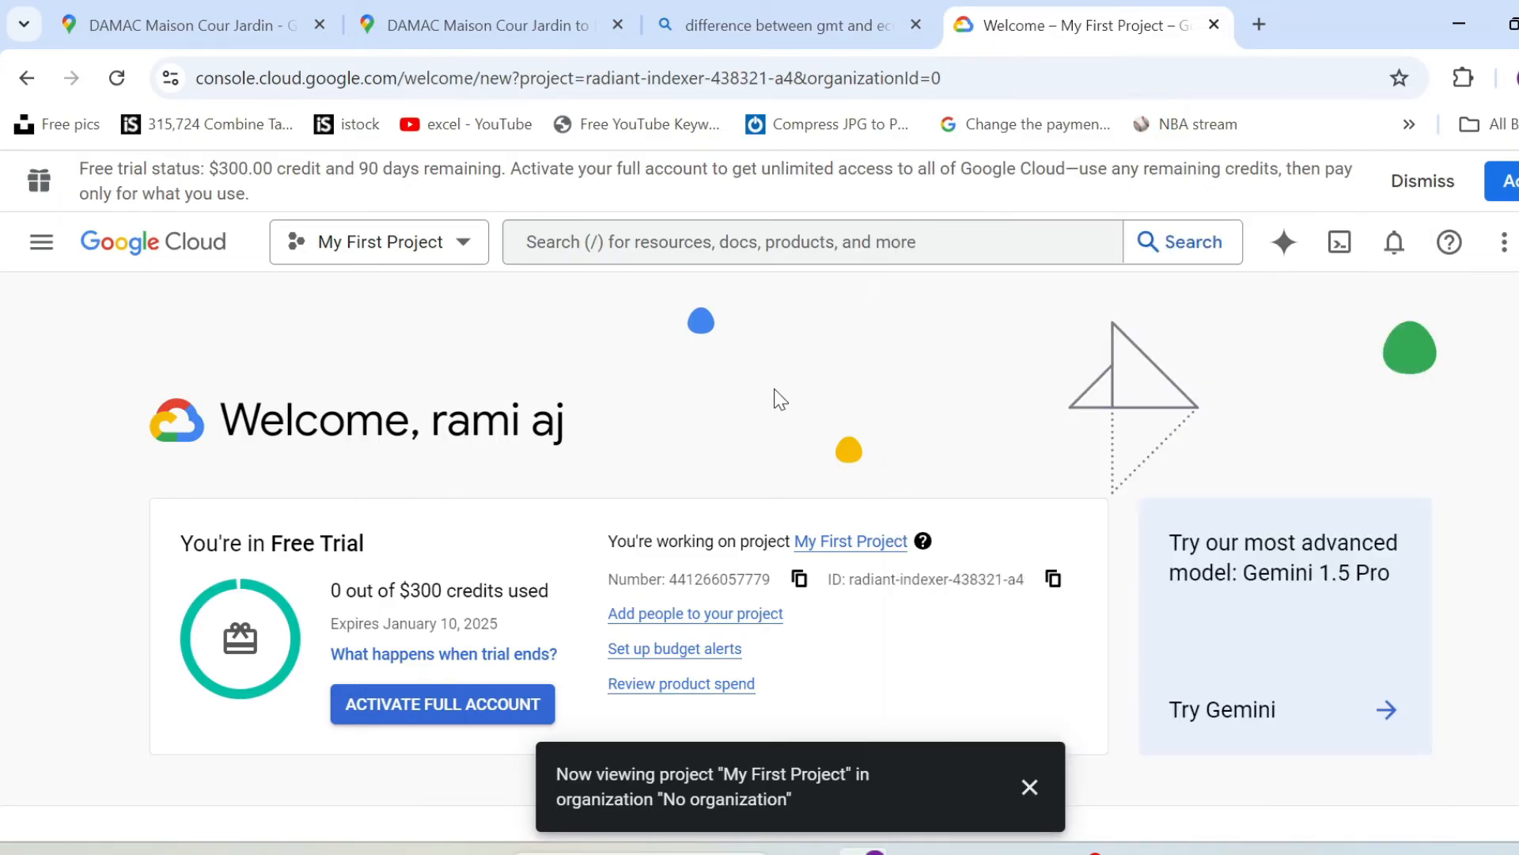
pyautogui.click(391, 241)
pyautogui.click(511, 382)
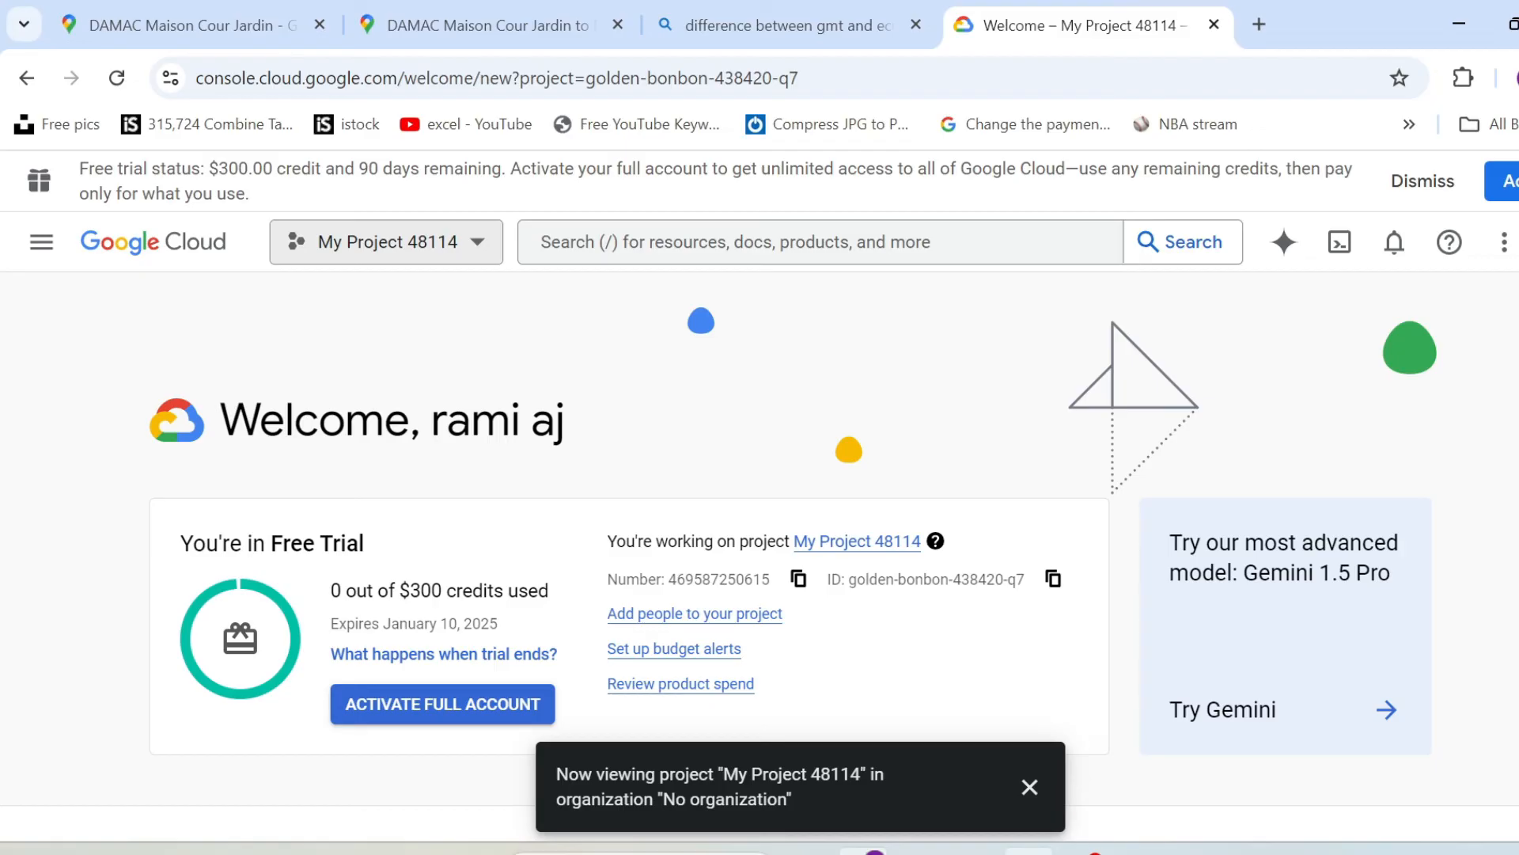
# Read the Step 3 billing instructions on the API Key sheet in Excel, then return to Chrome and open the project's Billing page.
pyautogui.hotkey('alt', 'Tab')
pyautogui.scroll(-1, 357, 542)
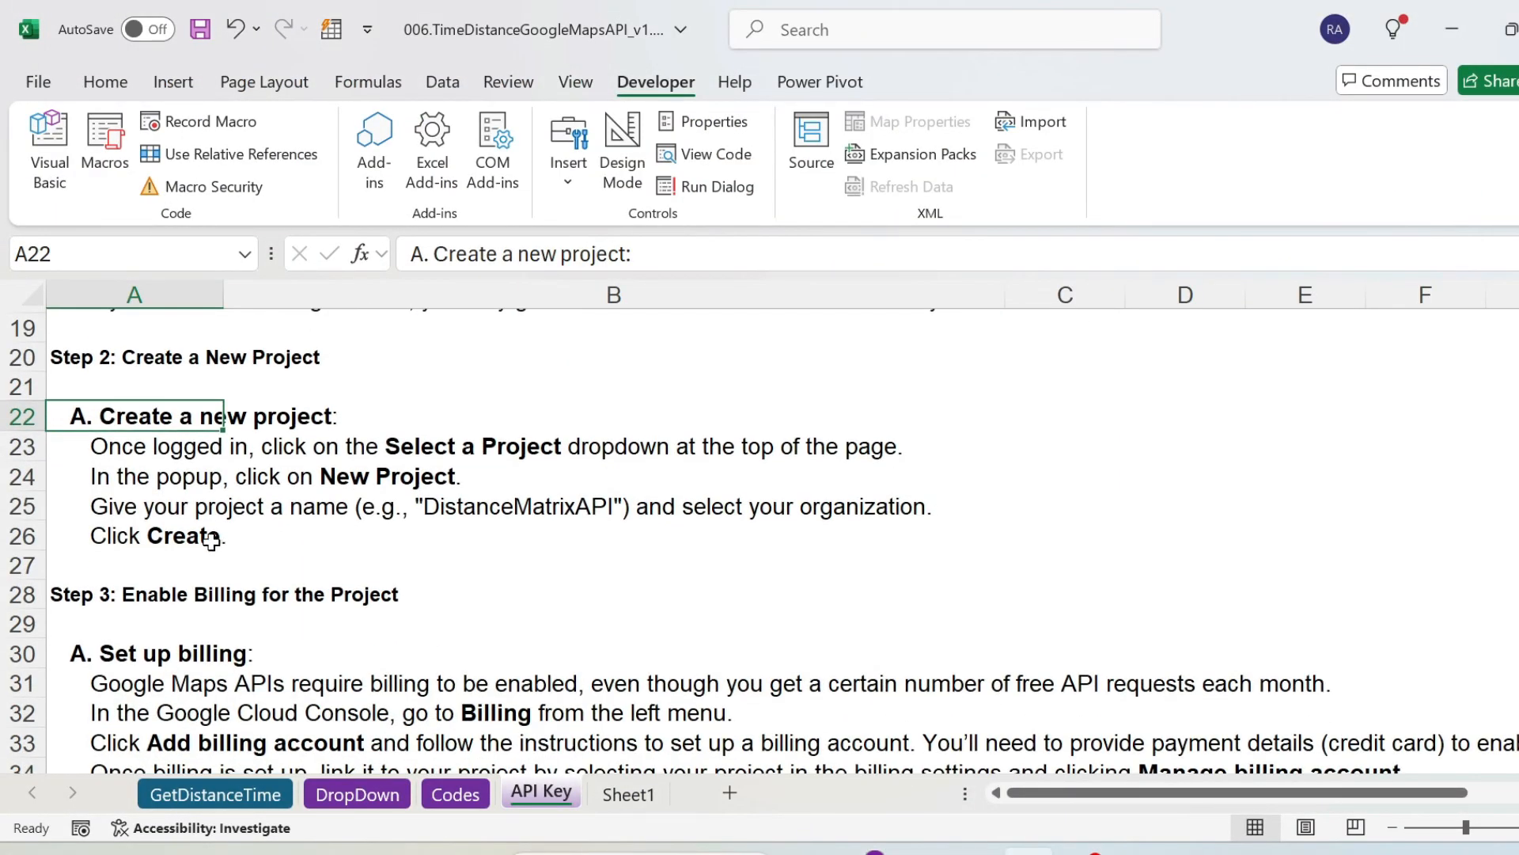
pyautogui.scroll(-2, 211, 541)
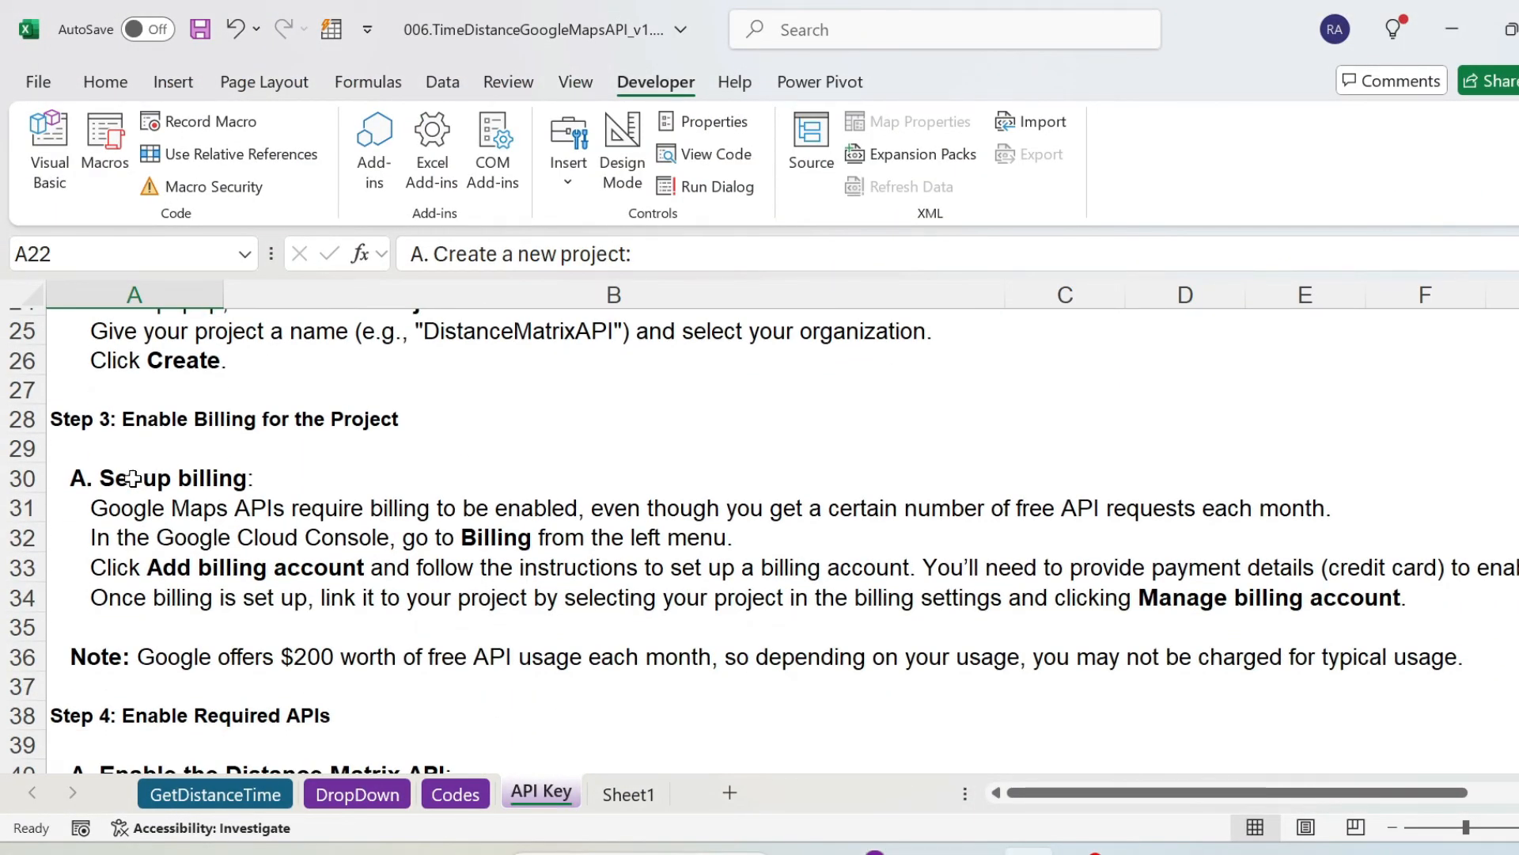
pyautogui.click(132, 478)
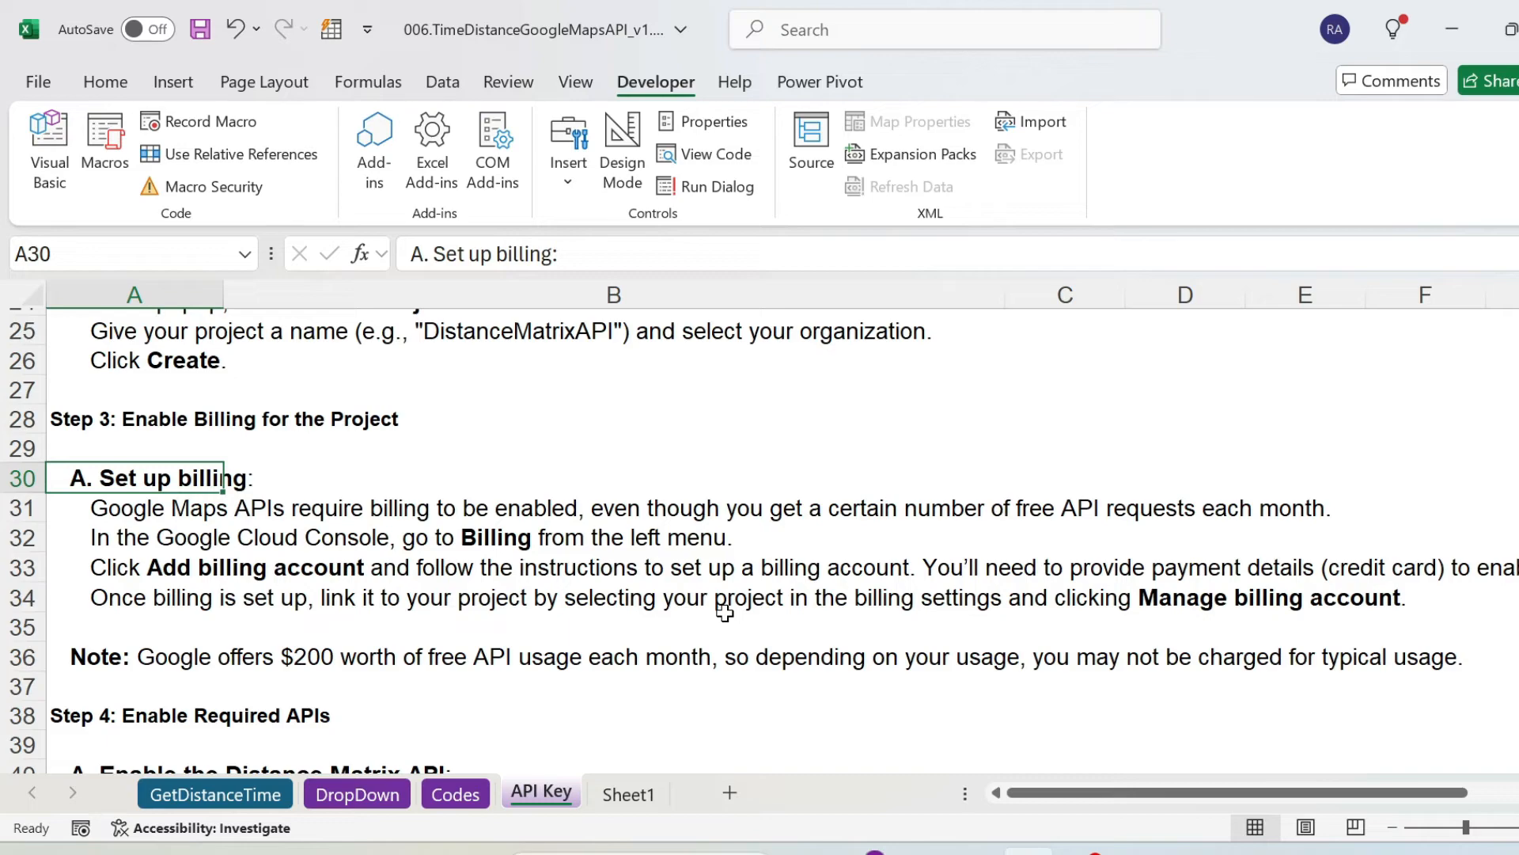
pyautogui.click(874, 852)
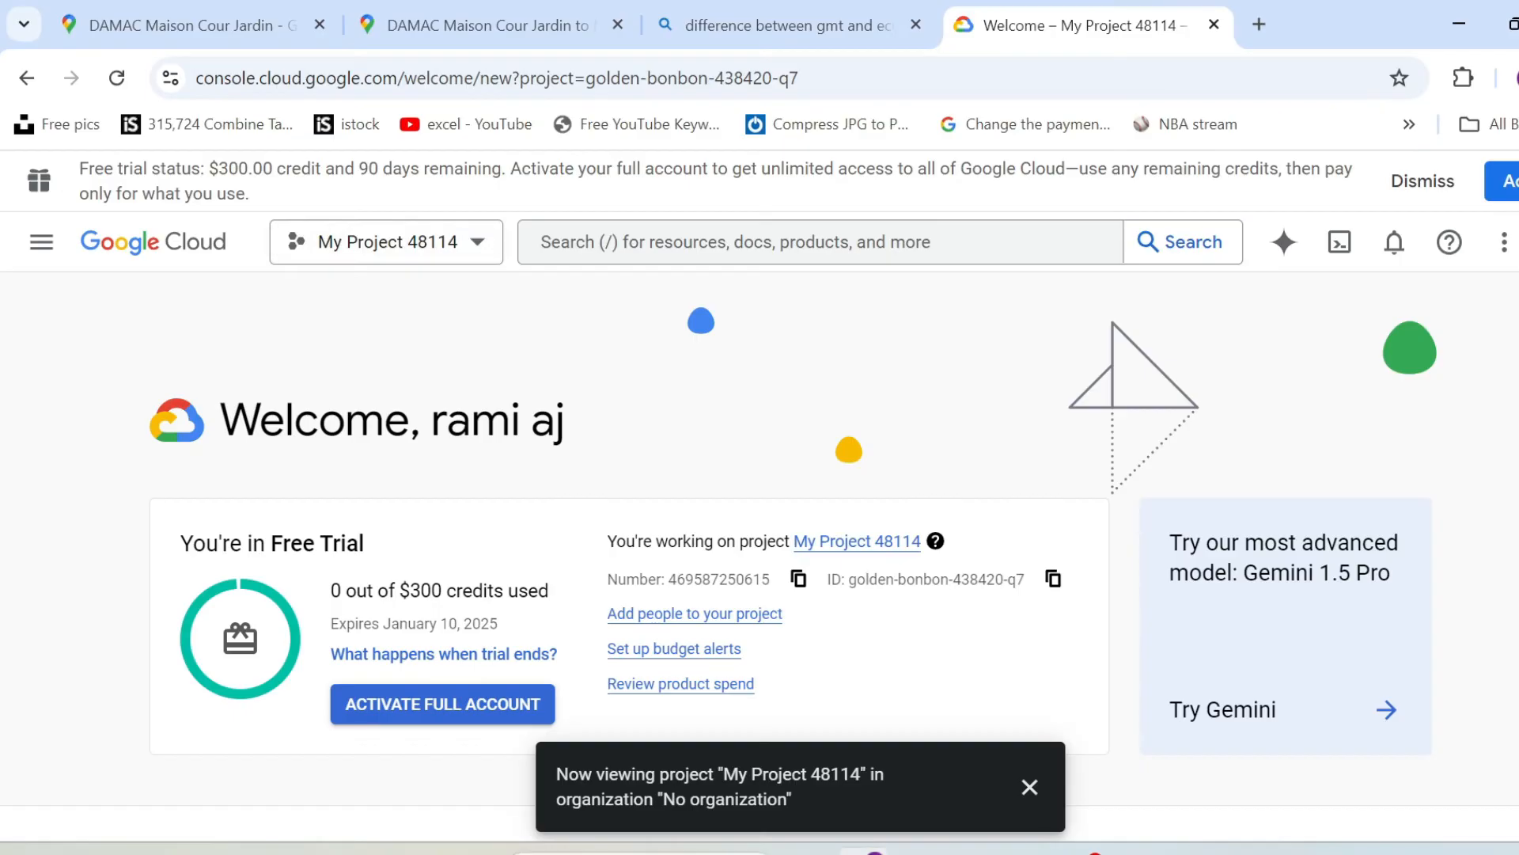
pyautogui.click(41, 241)
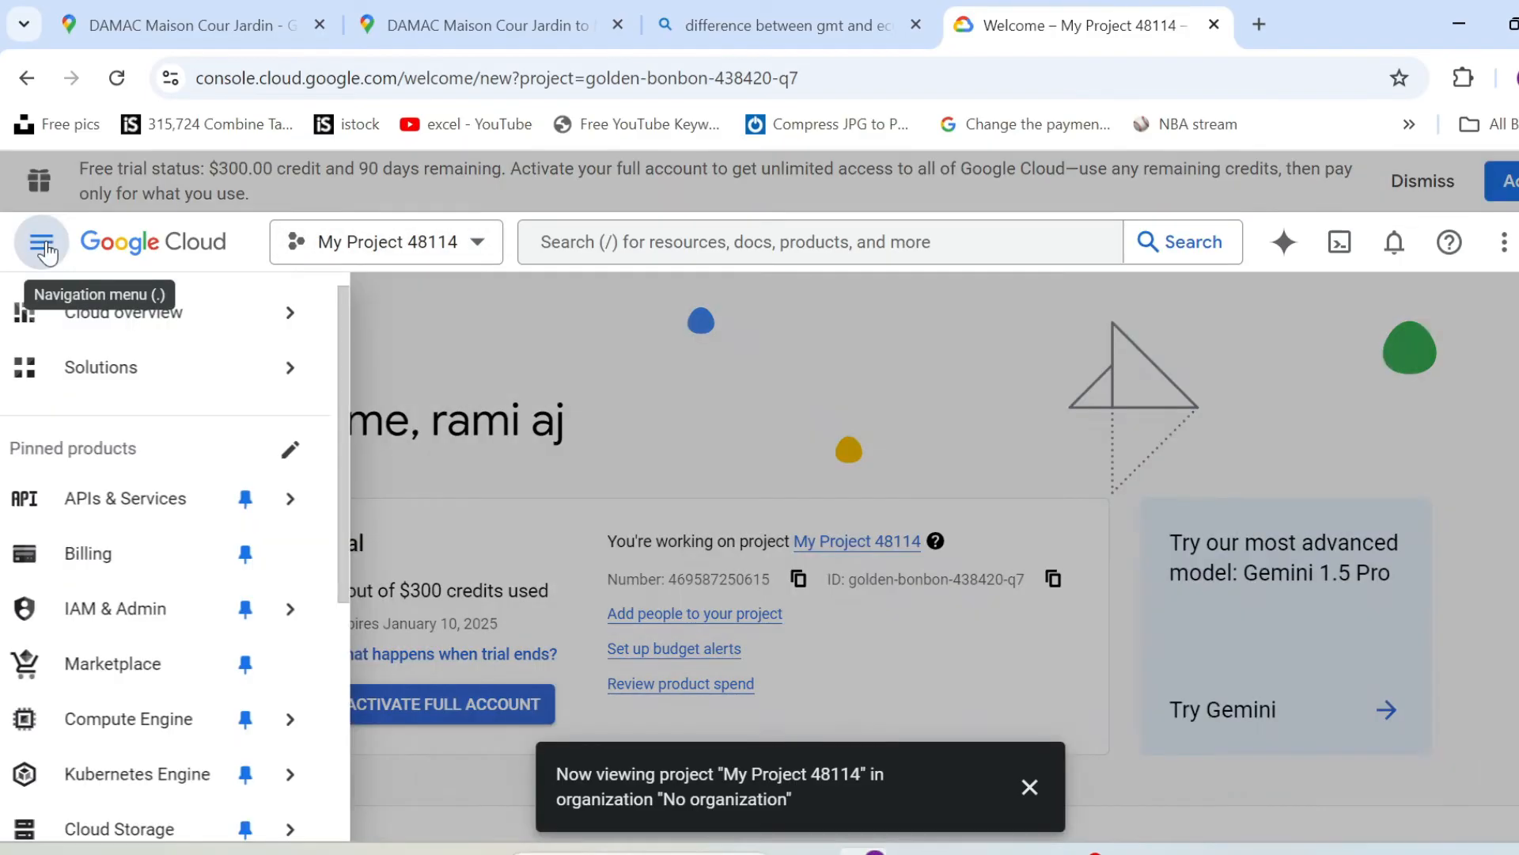
pyautogui.click(127, 552)
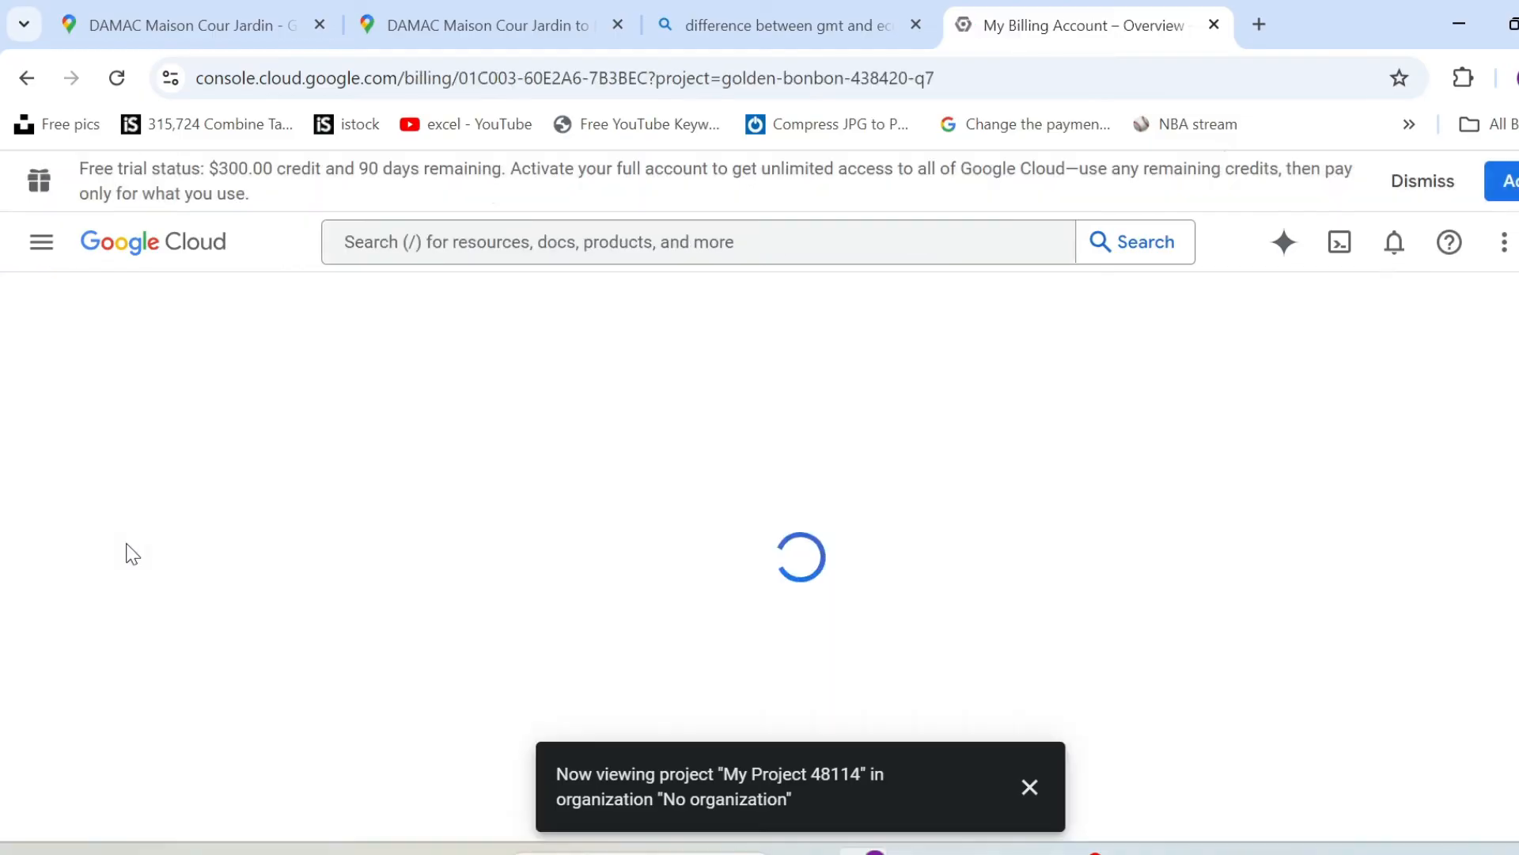
# Start a new billing account from the billing accounts list, set its country to United Arab Emirates and submit the form.
pyautogui.click(252, 378)
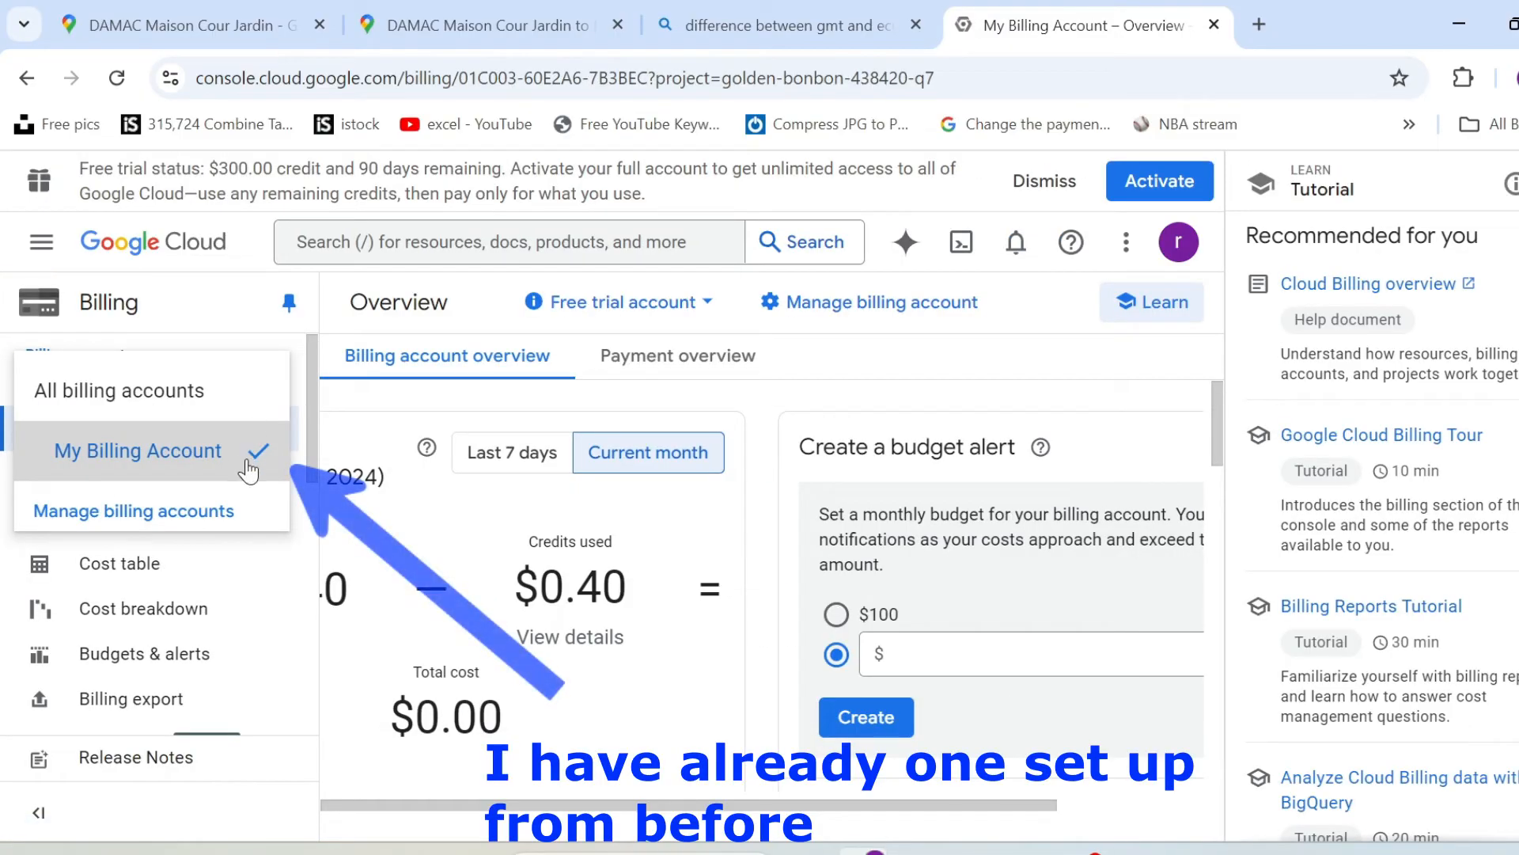
pyautogui.click(198, 514)
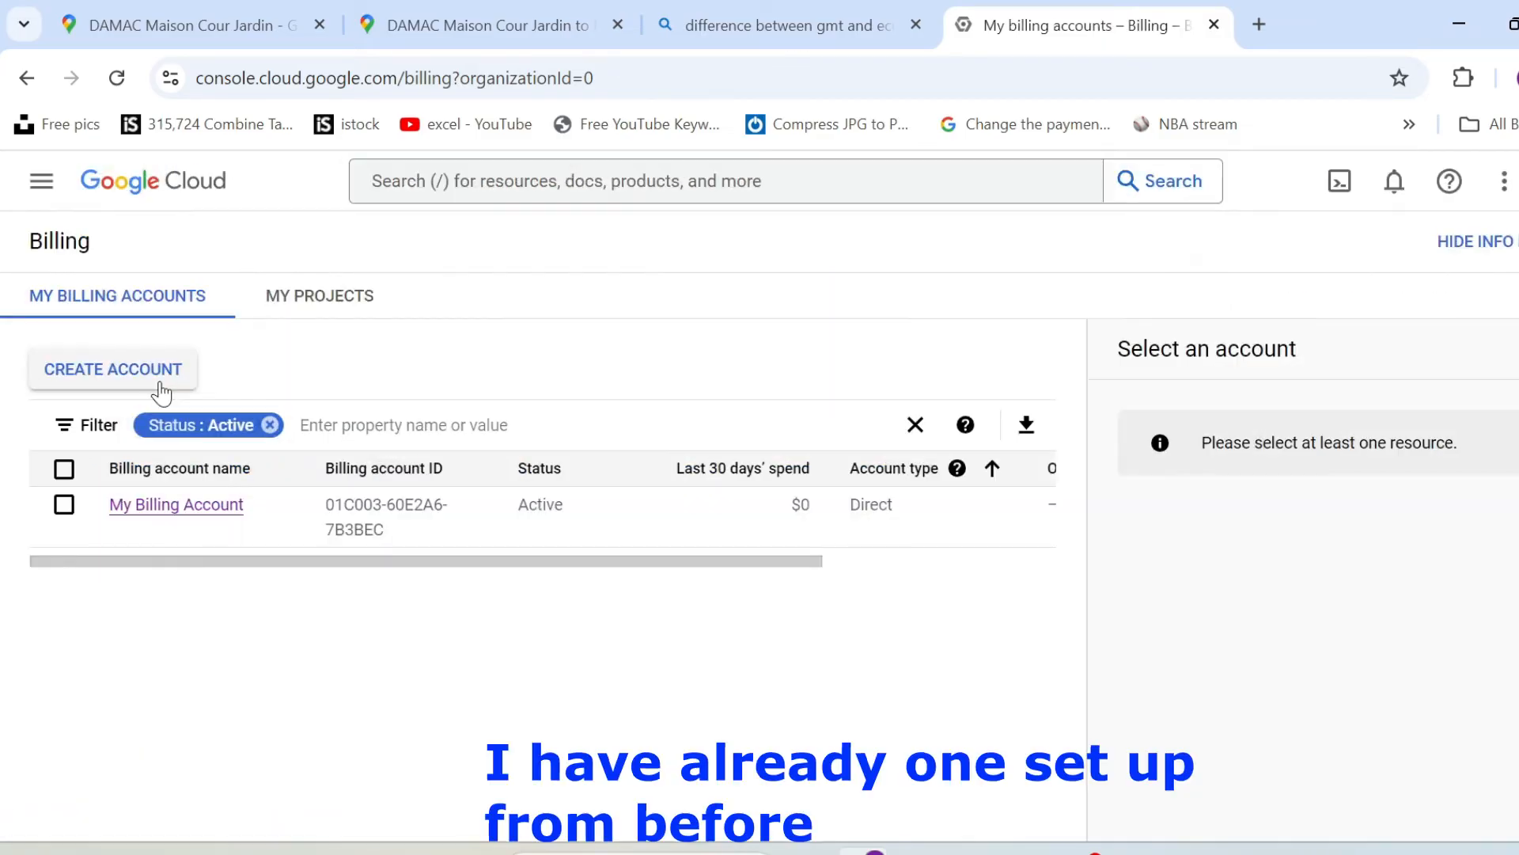
pyautogui.click(156, 370)
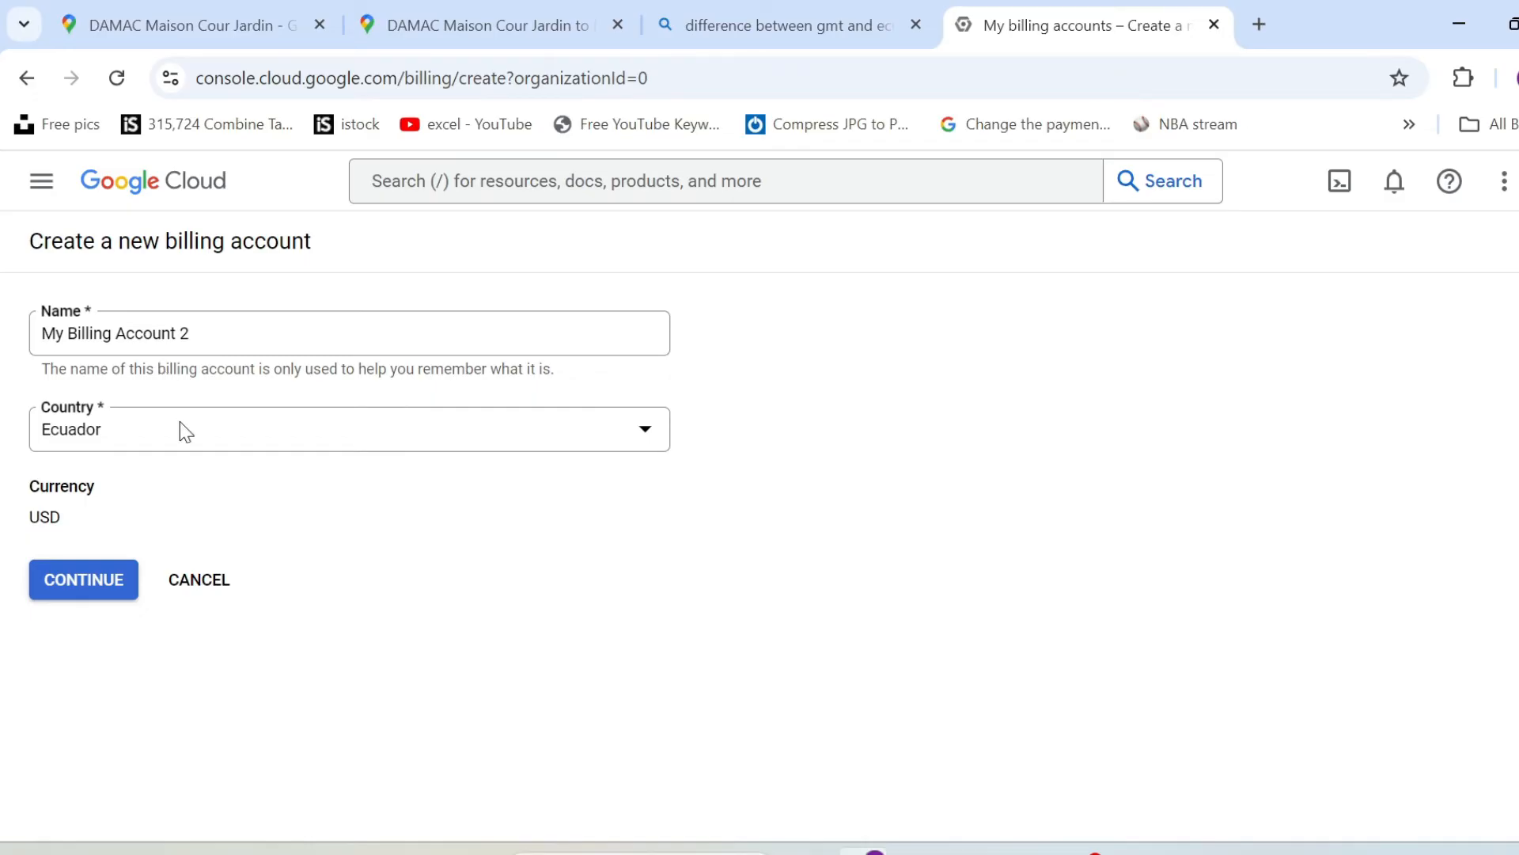
pyautogui.click(178, 434)
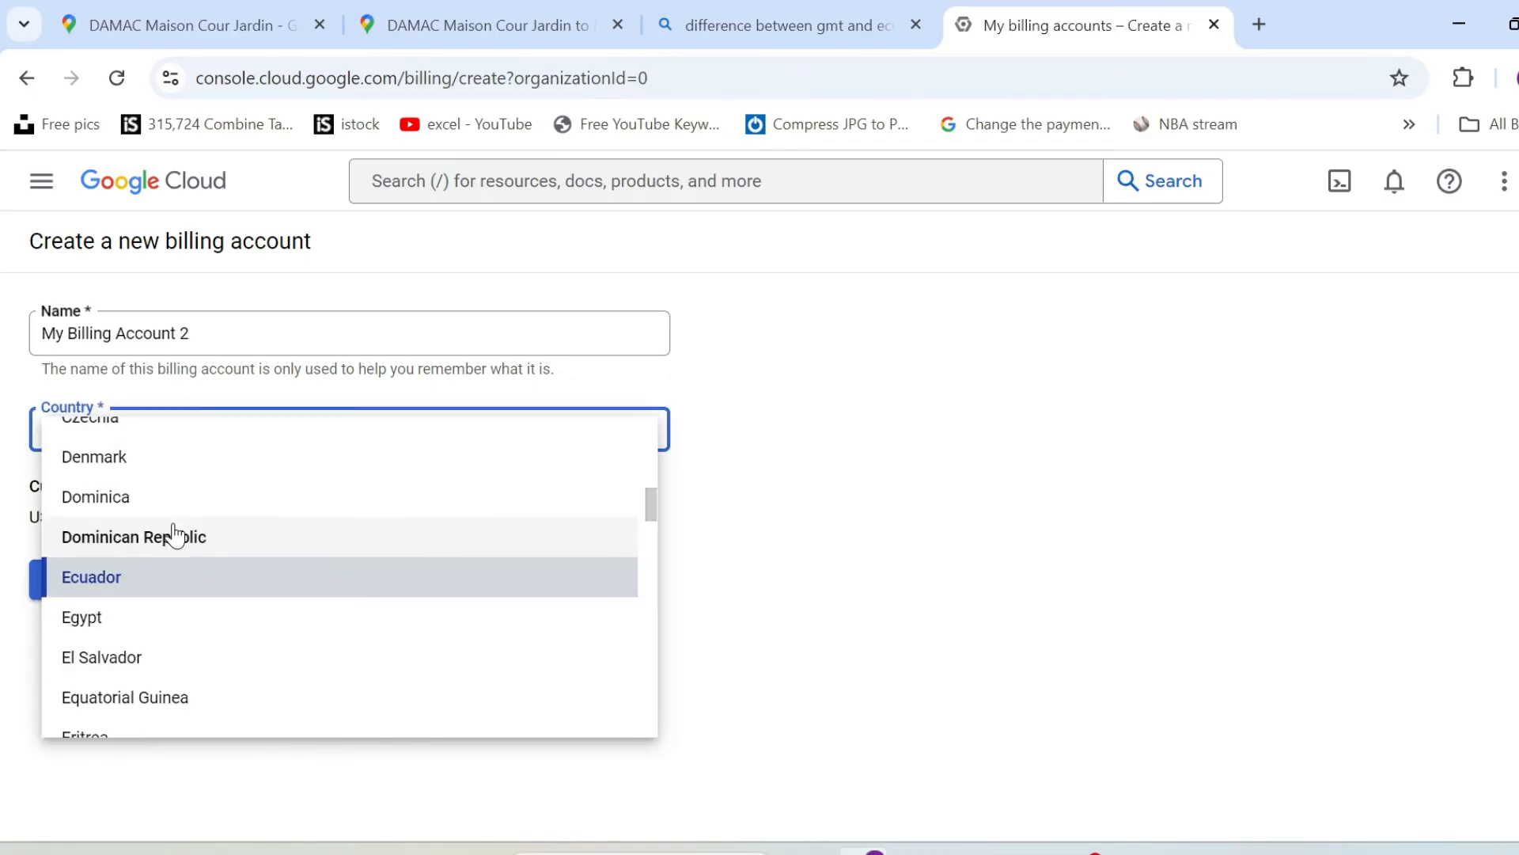
pyautogui.write('united')
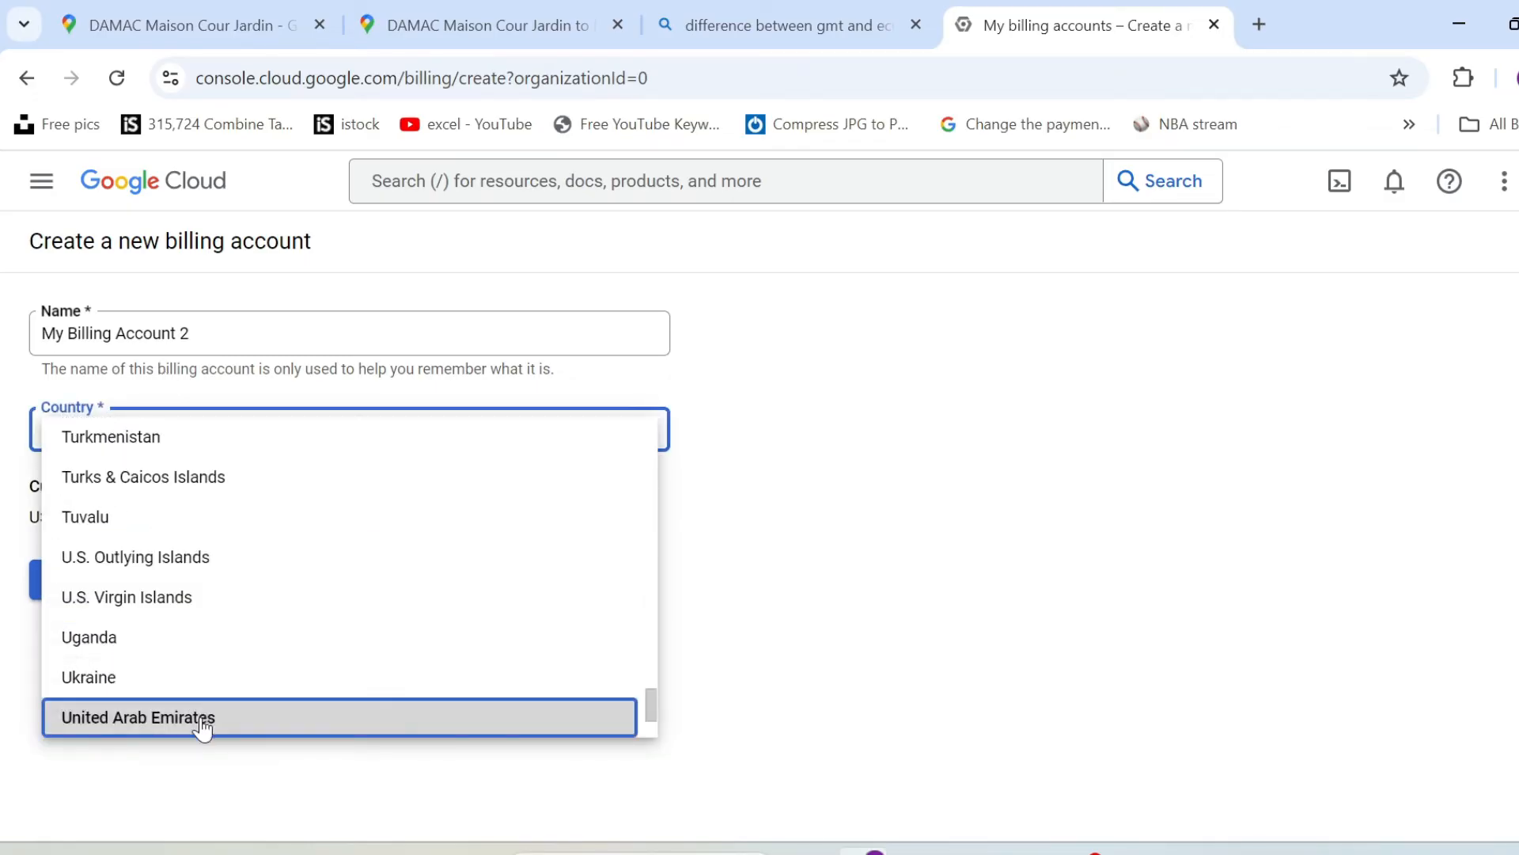
pyautogui.click(202, 721)
pyautogui.click(100, 586)
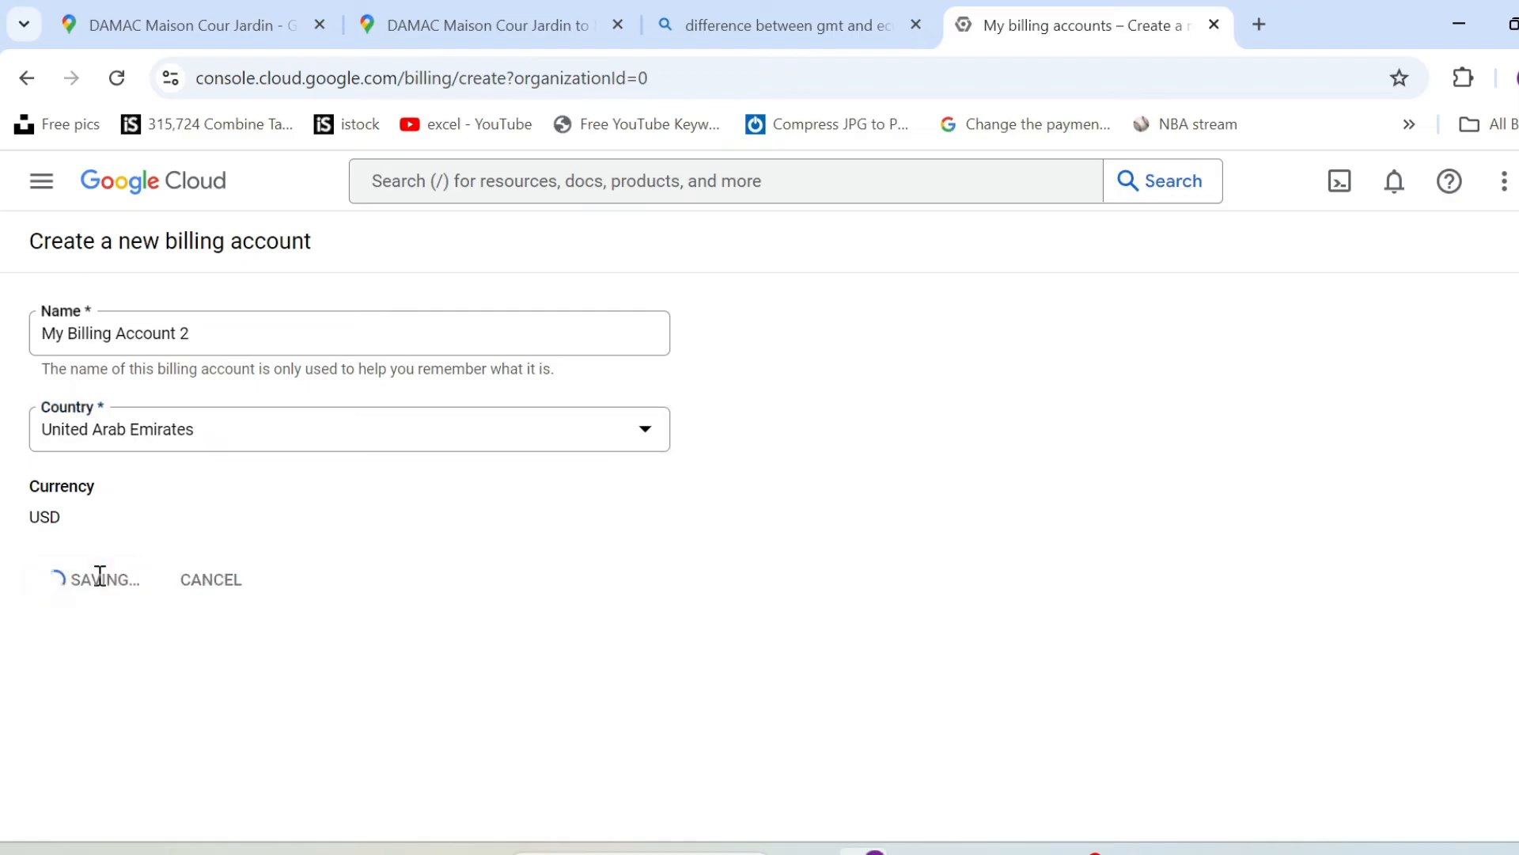
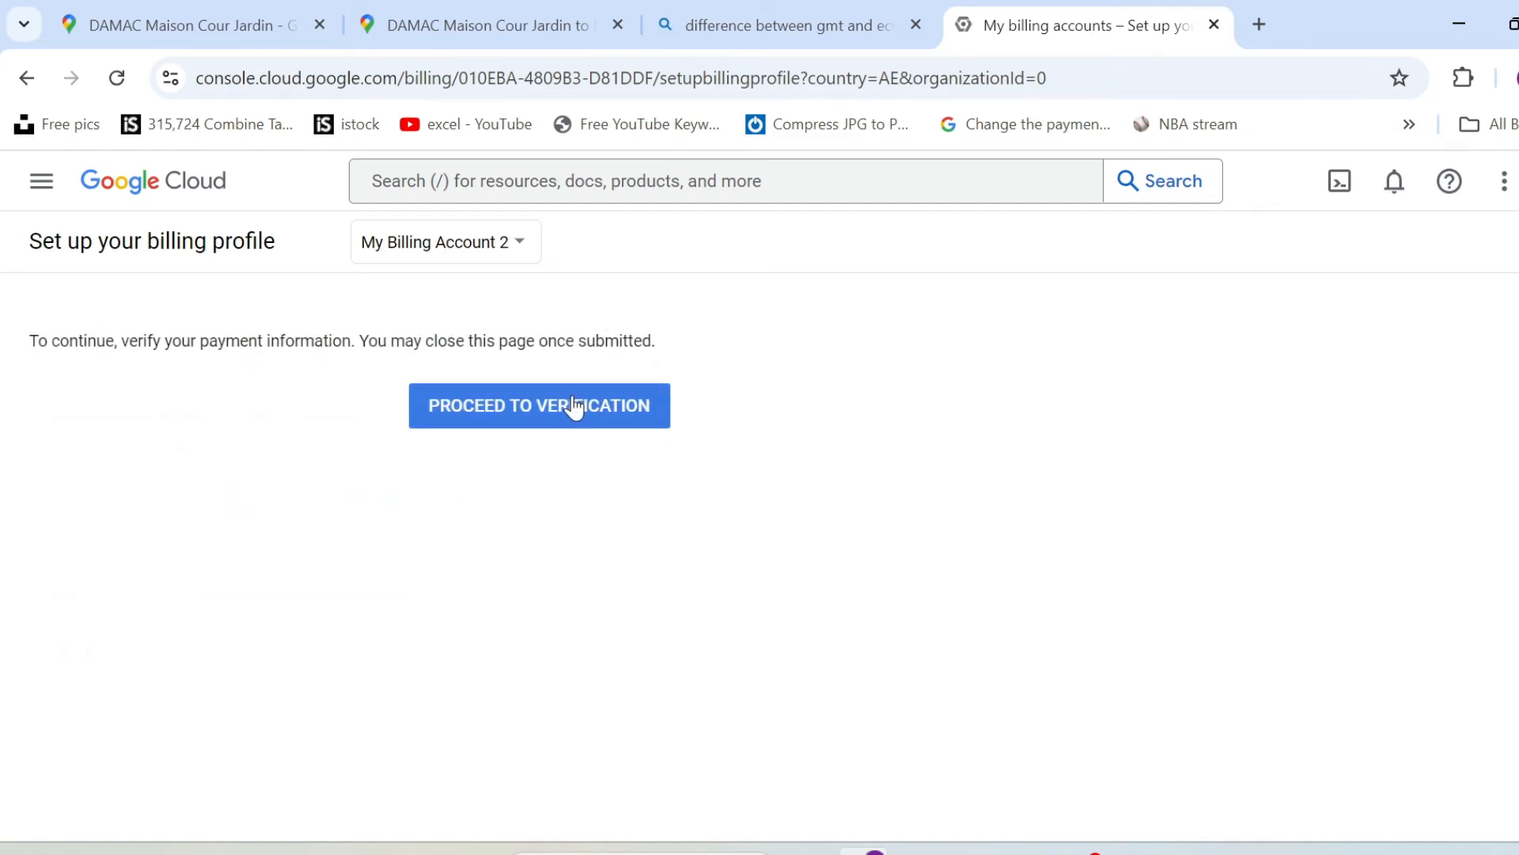
# Switch to My Billing Account, open its account management, and disable billing for My Project 48114.
pyautogui.click(441, 253)
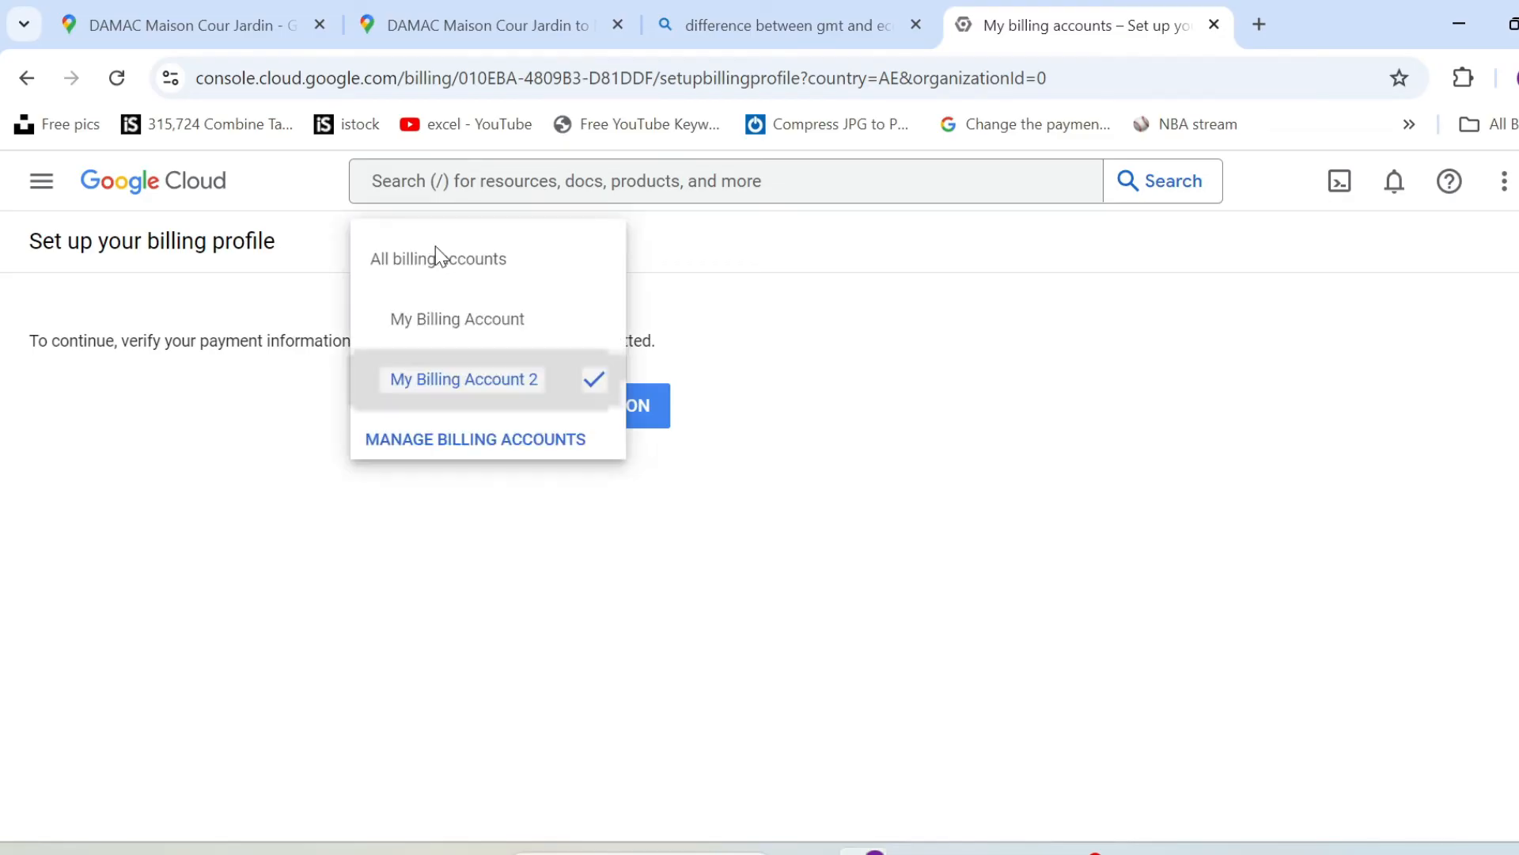
pyautogui.click(506, 321)
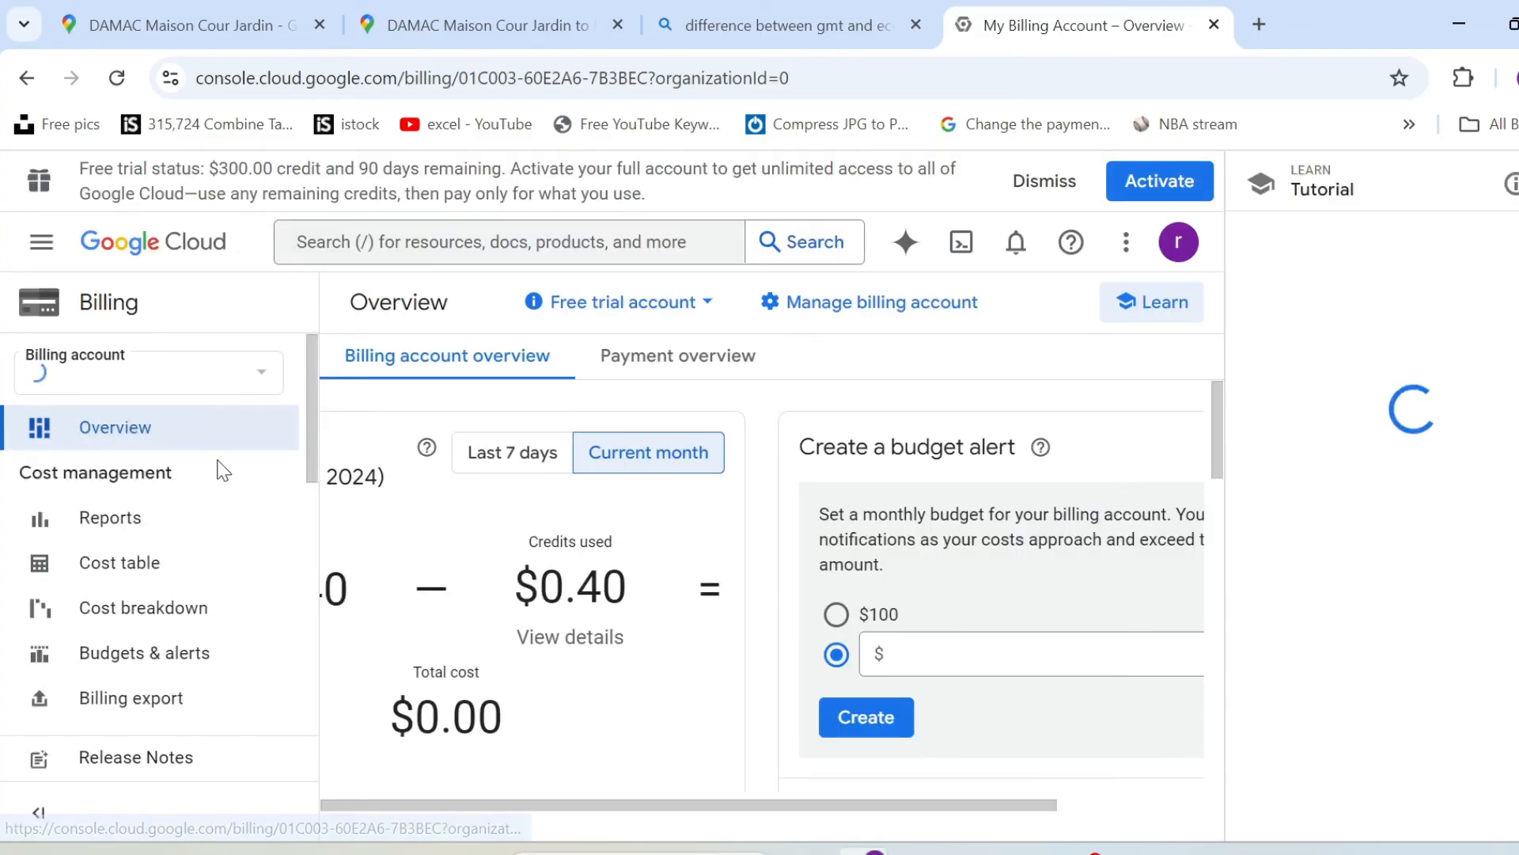
pyautogui.click(844, 304)
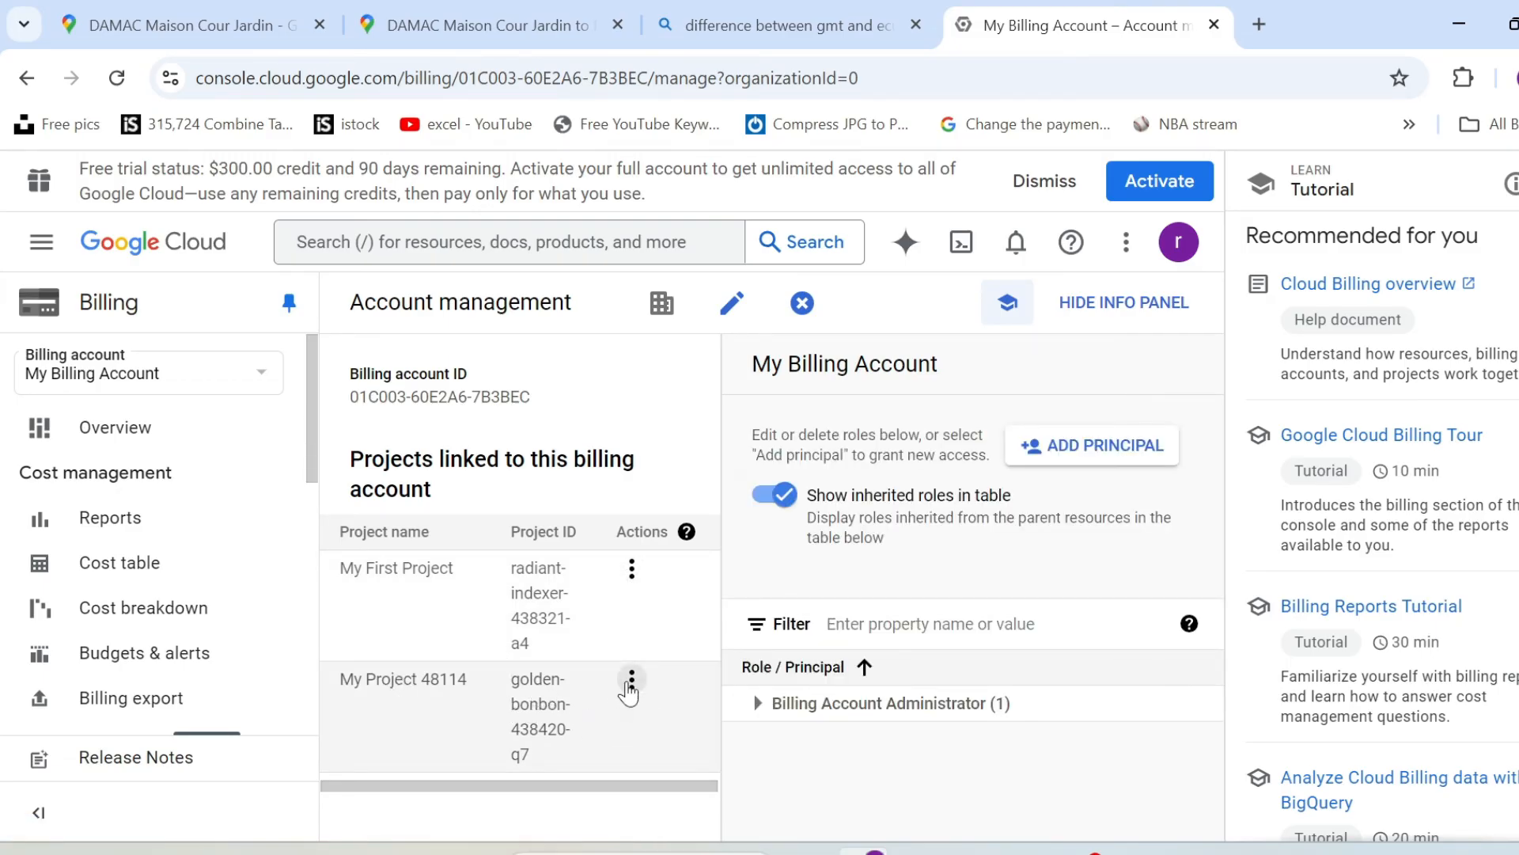
pyautogui.click(632, 680)
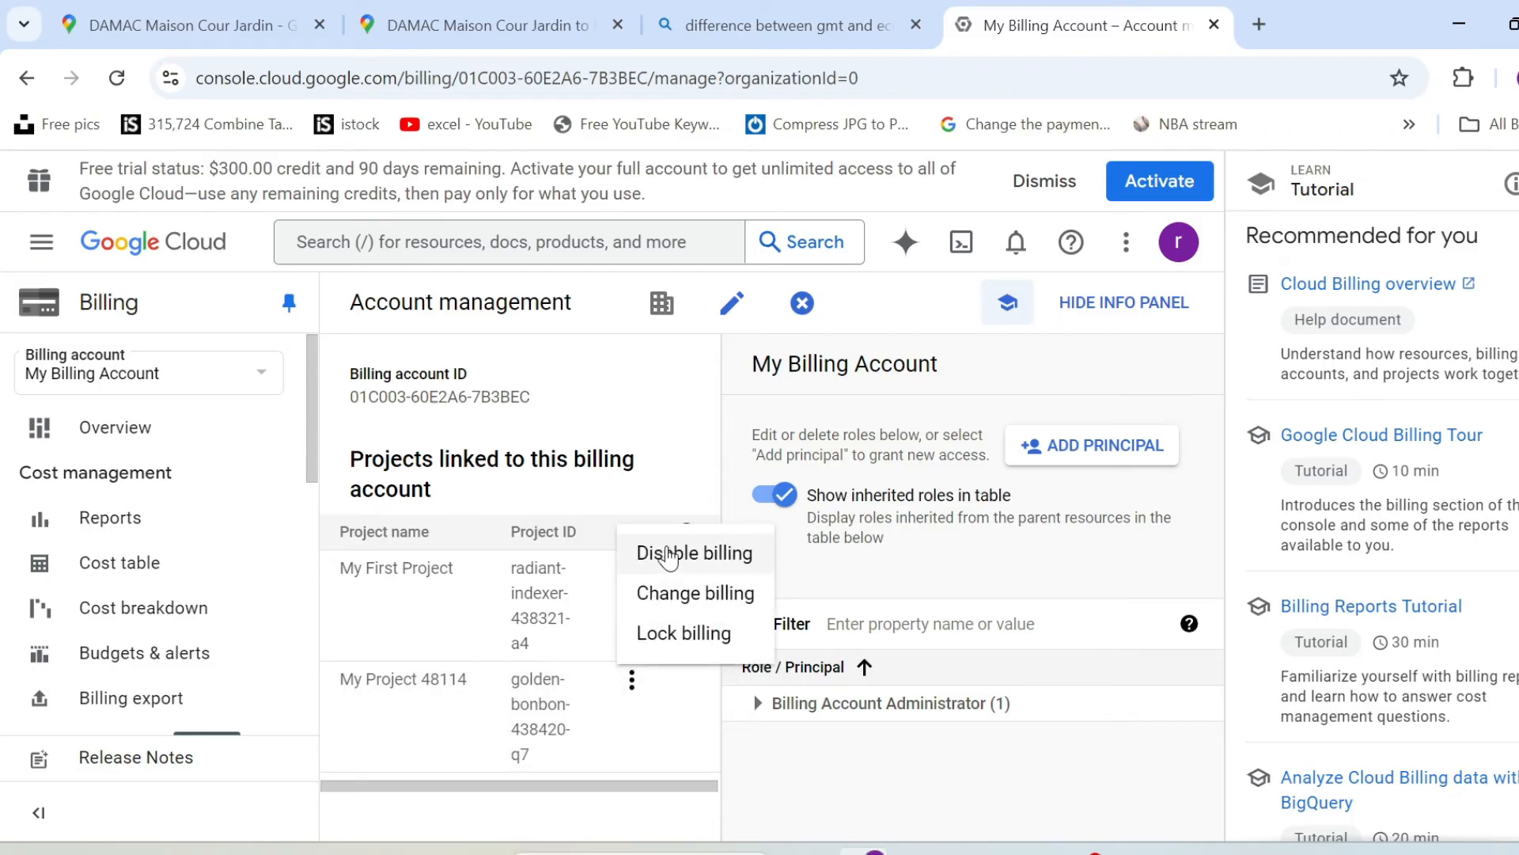
pyautogui.click(668, 554)
pyautogui.click(839, 618)
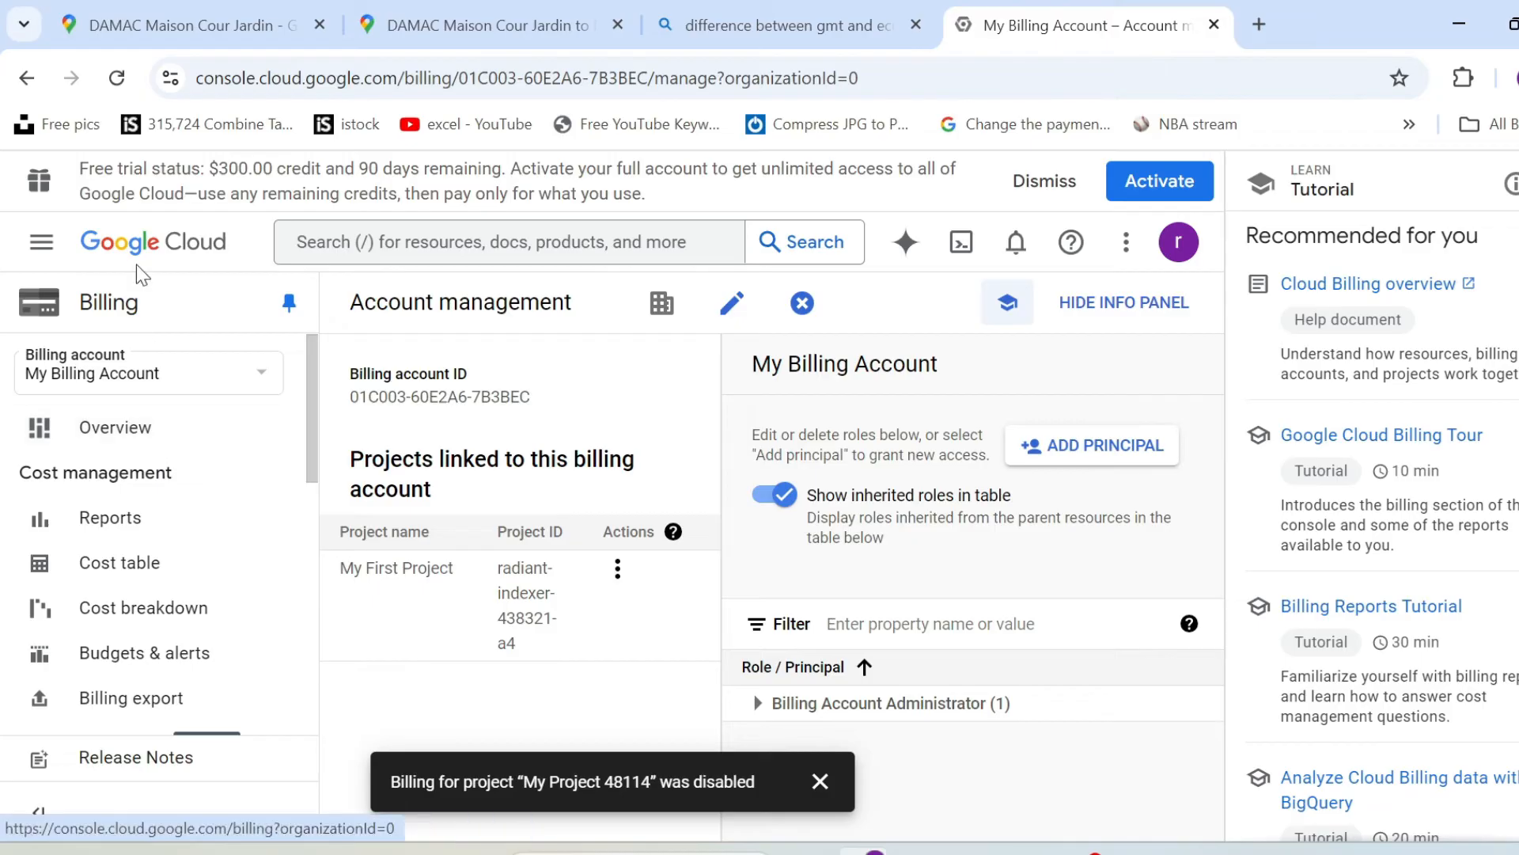
# From the billing projects list, set My Billing Account as the billing account for My Project 48114 and check its billing account ID.
pyautogui.click(152, 382)
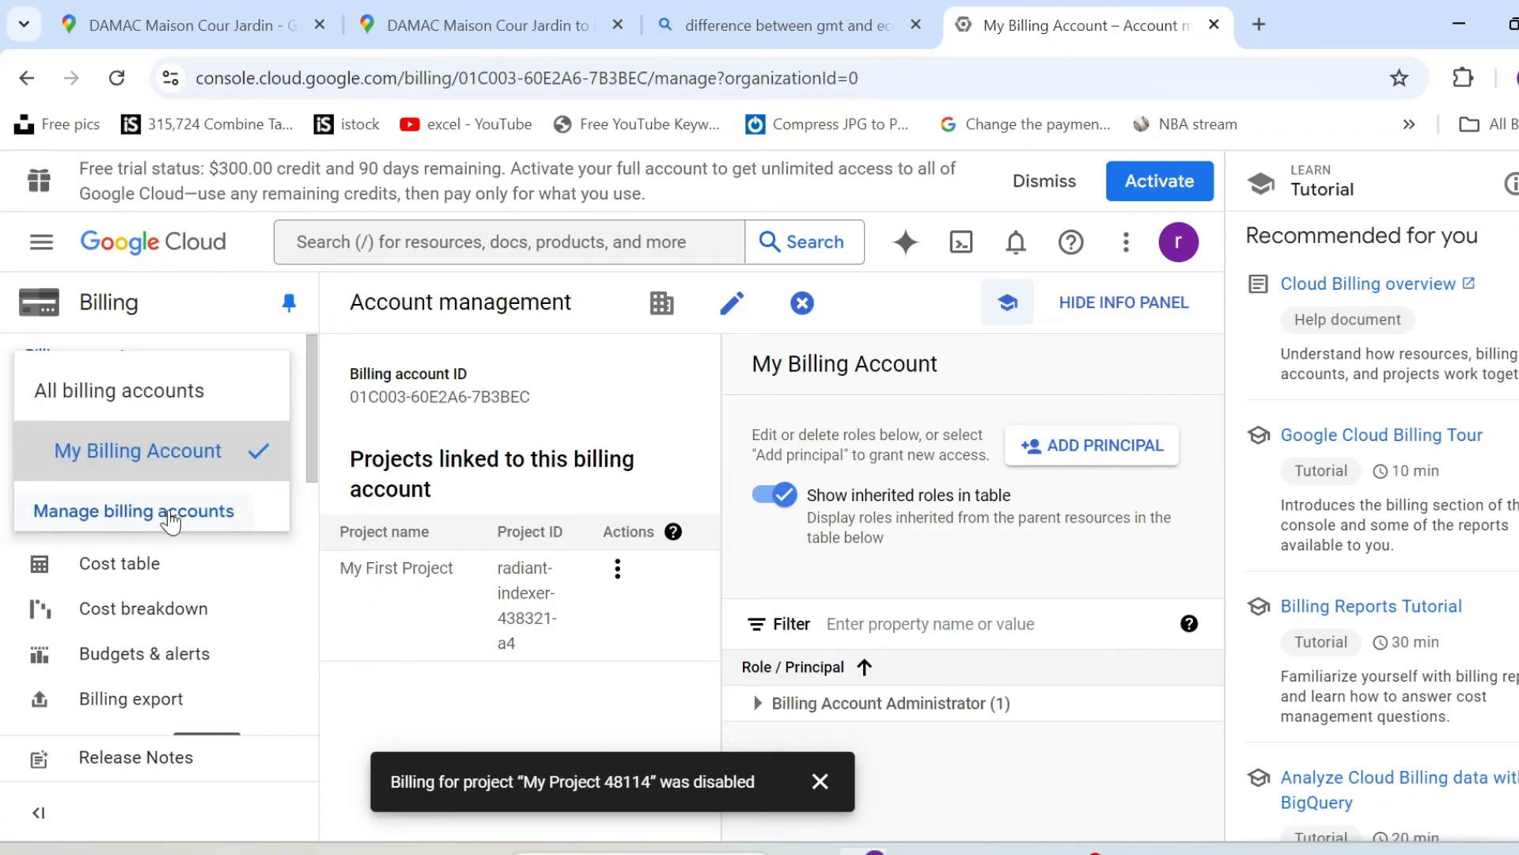
pyautogui.click(170, 519)
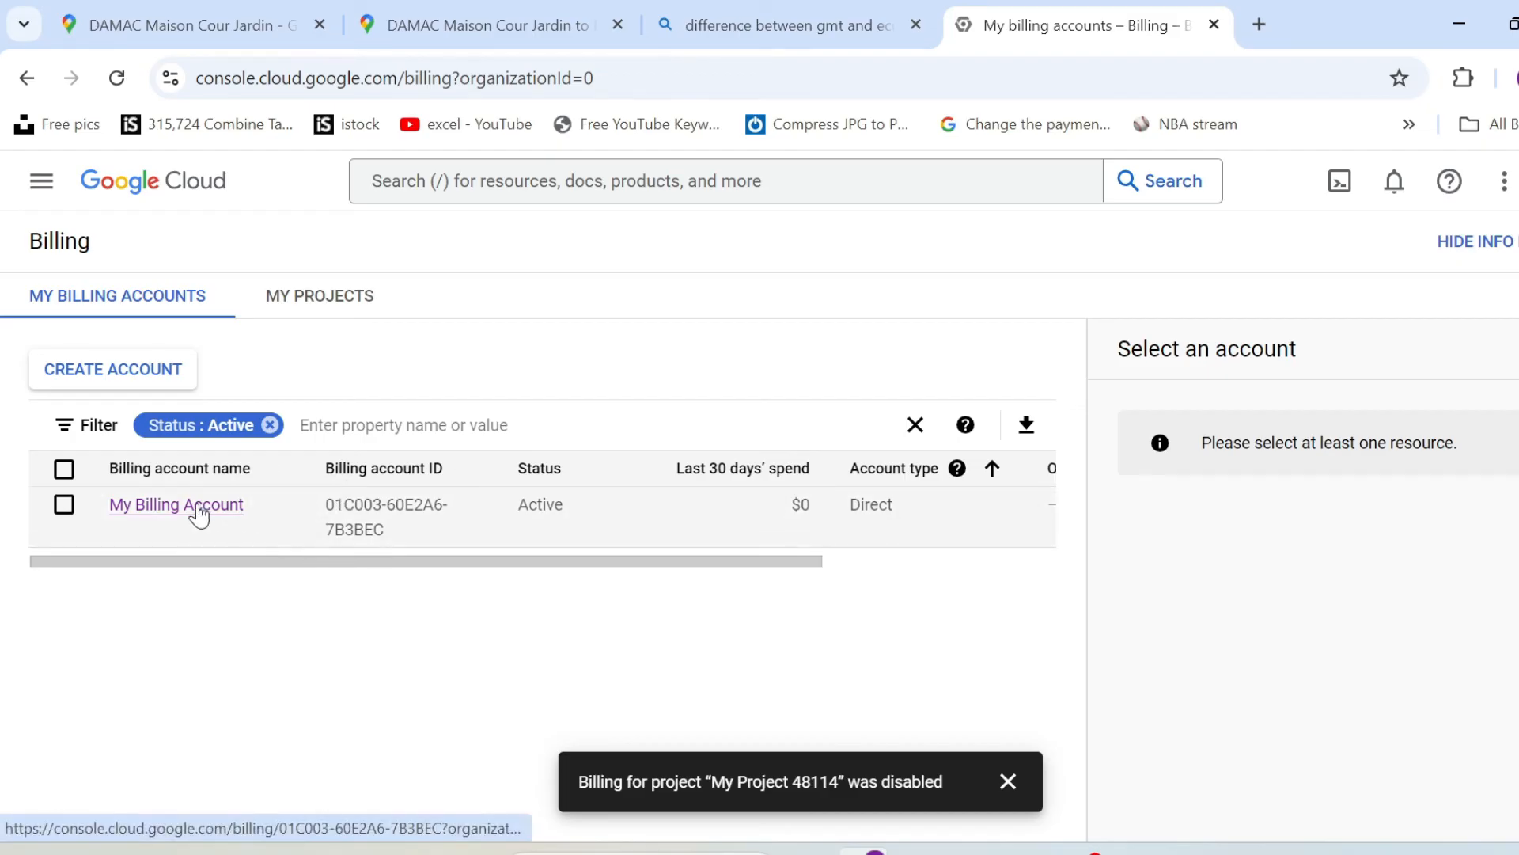
pyautogui.click(306, 301)
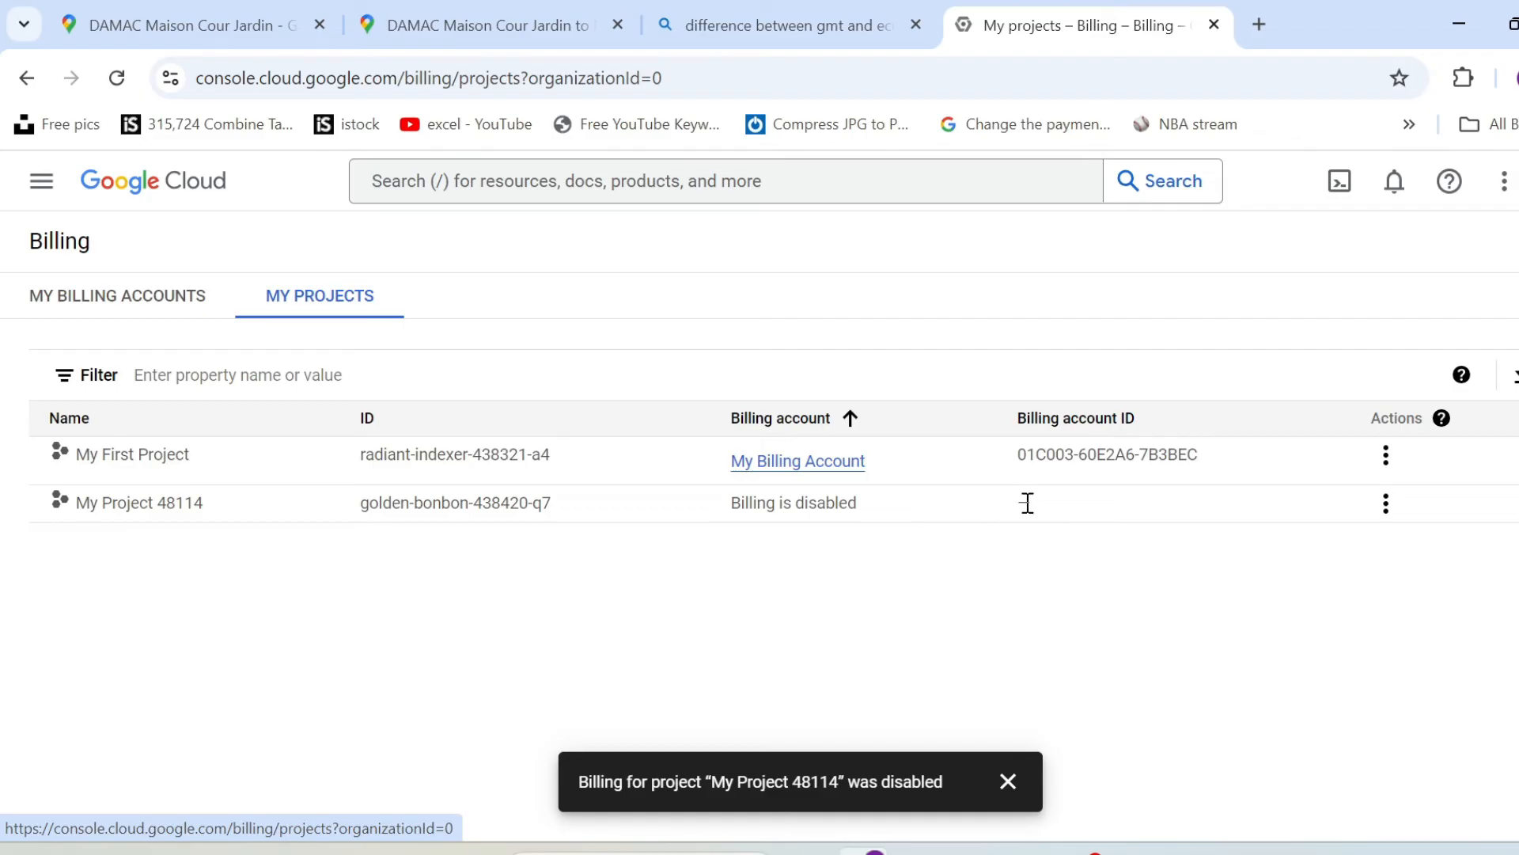
pyautogui.click(1386, 503)
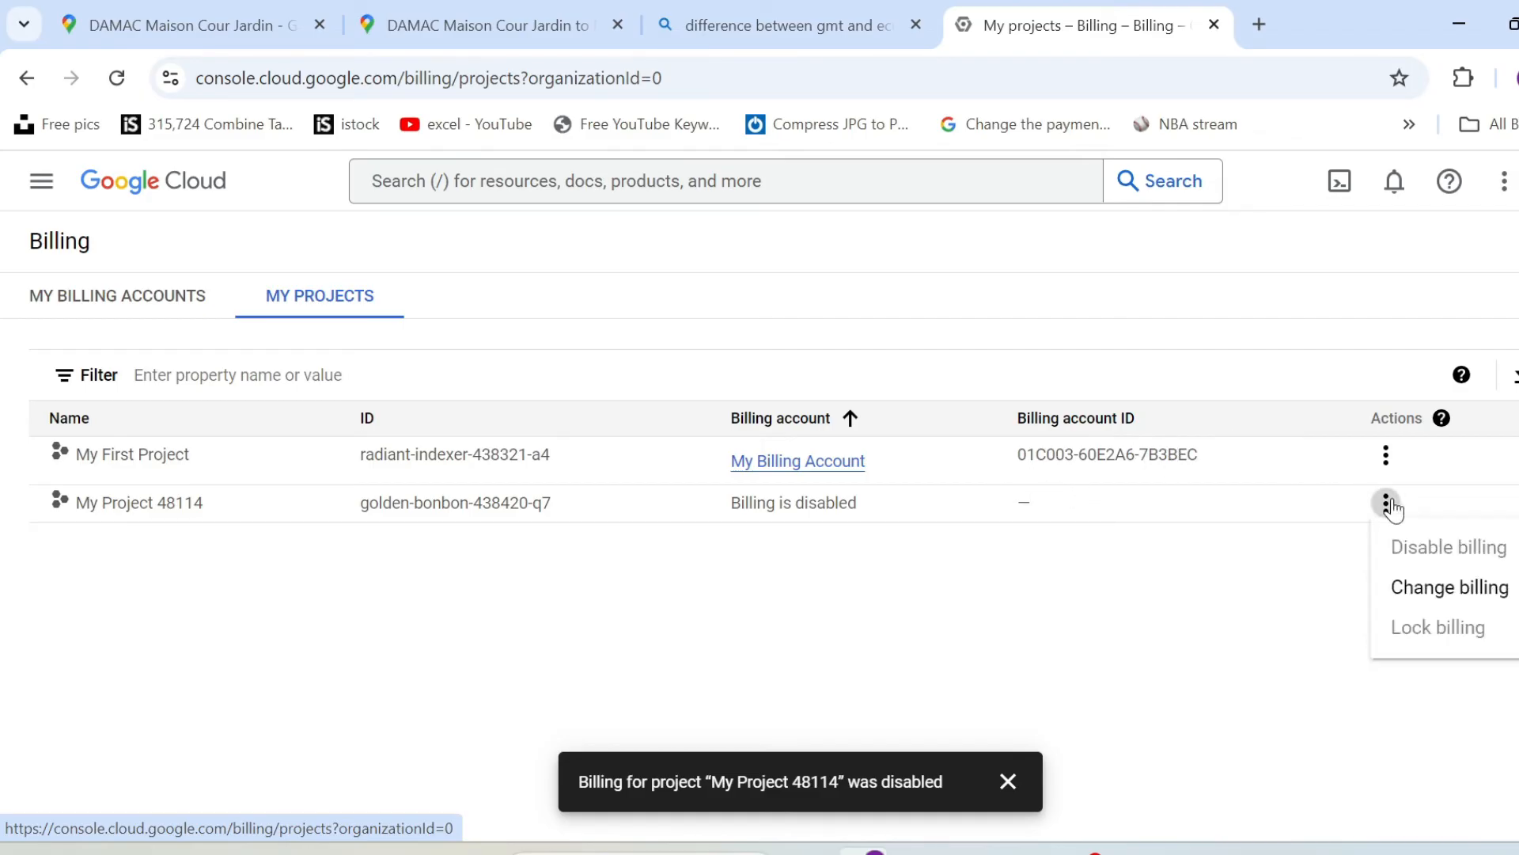
pyautogui.click(1458, 589)
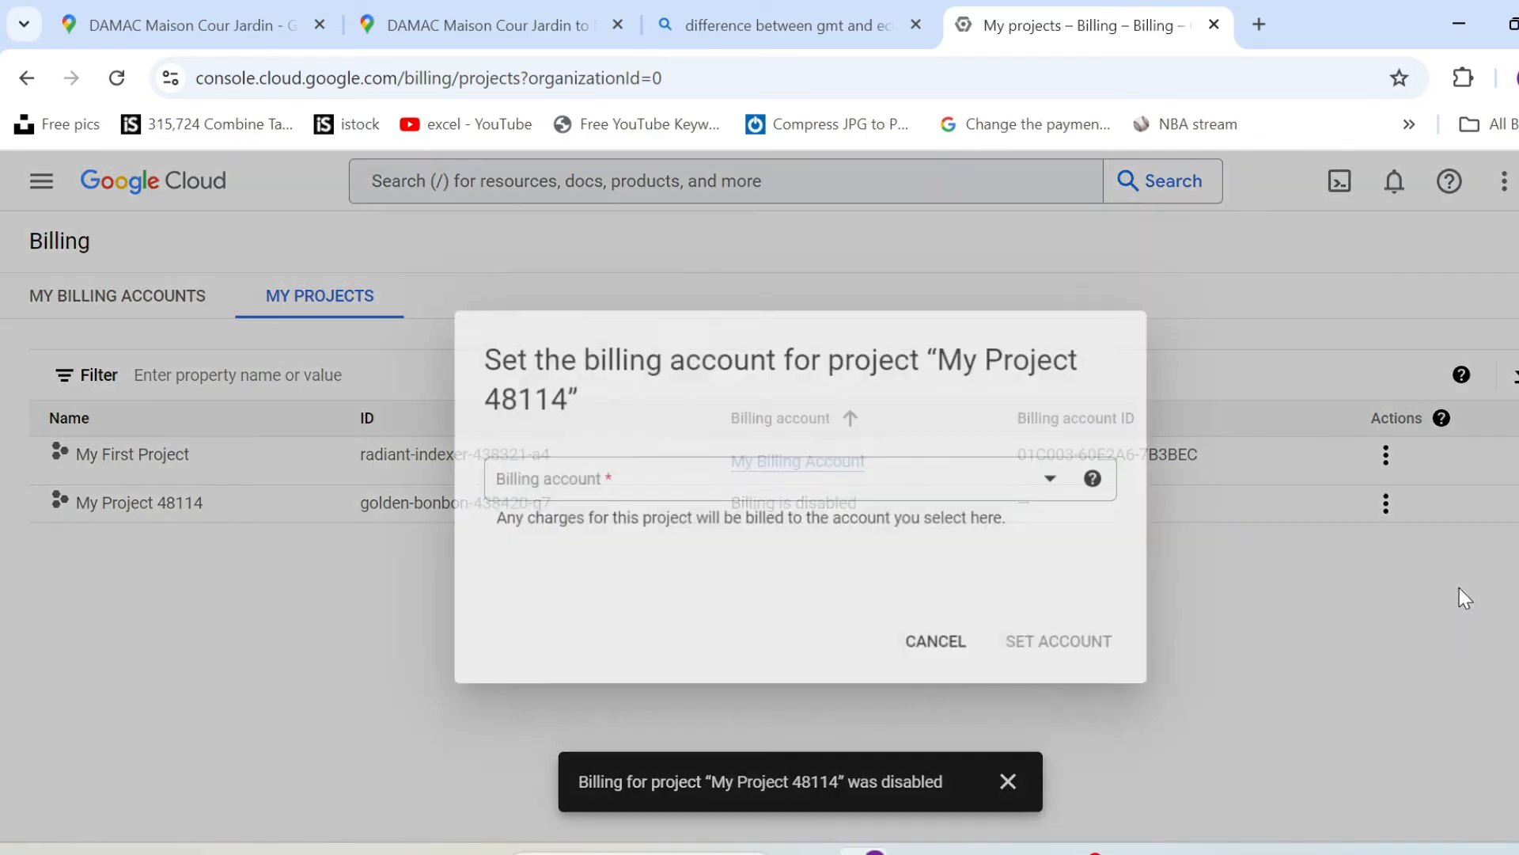
pyautogui.click(835, 498)
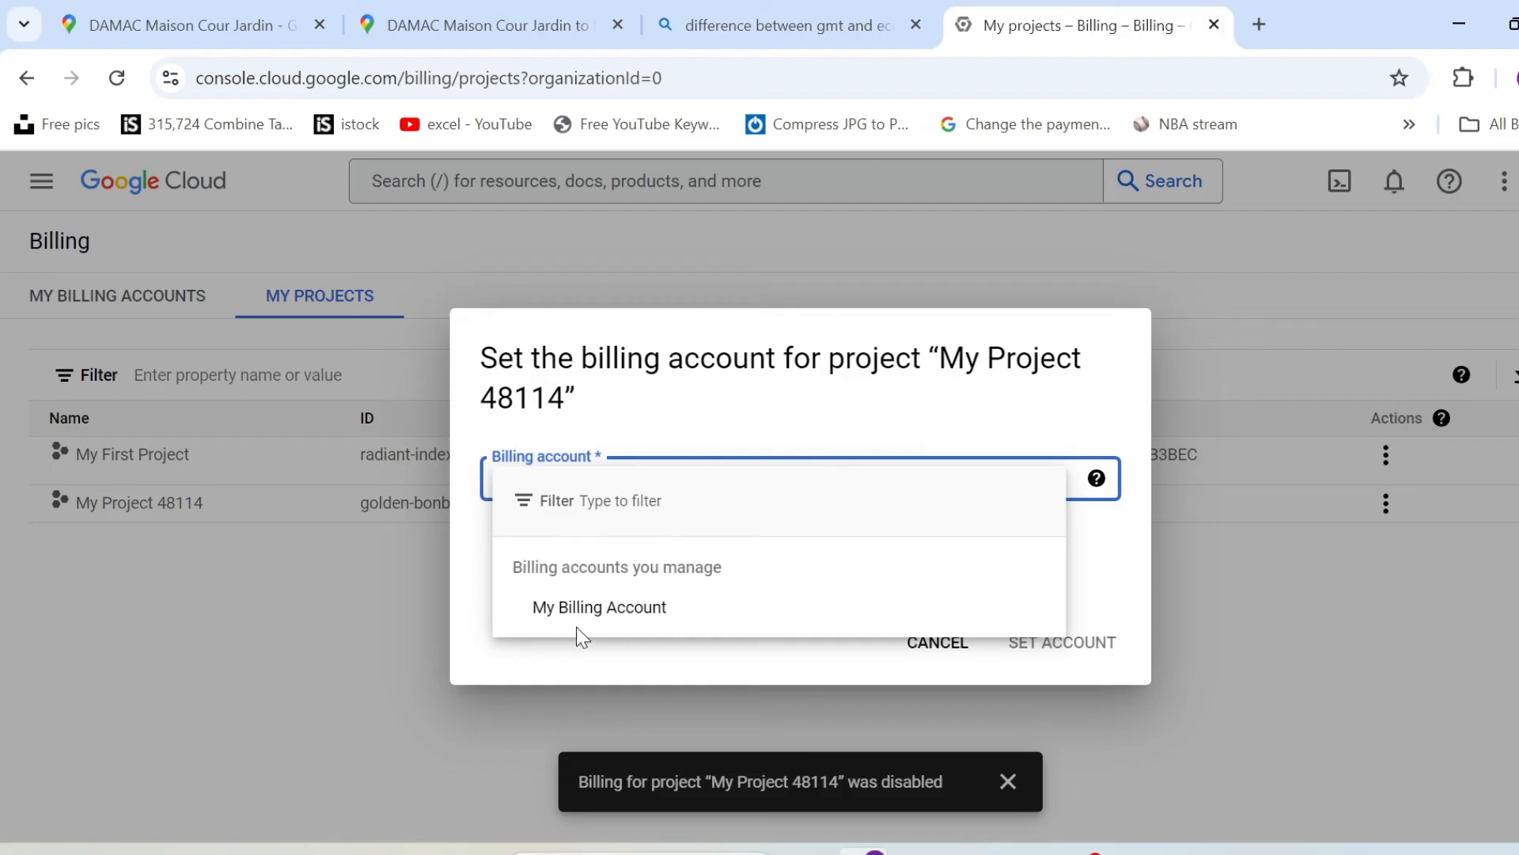
pyautogui.click(593, 608)
pyautogui.click(1085, 643)
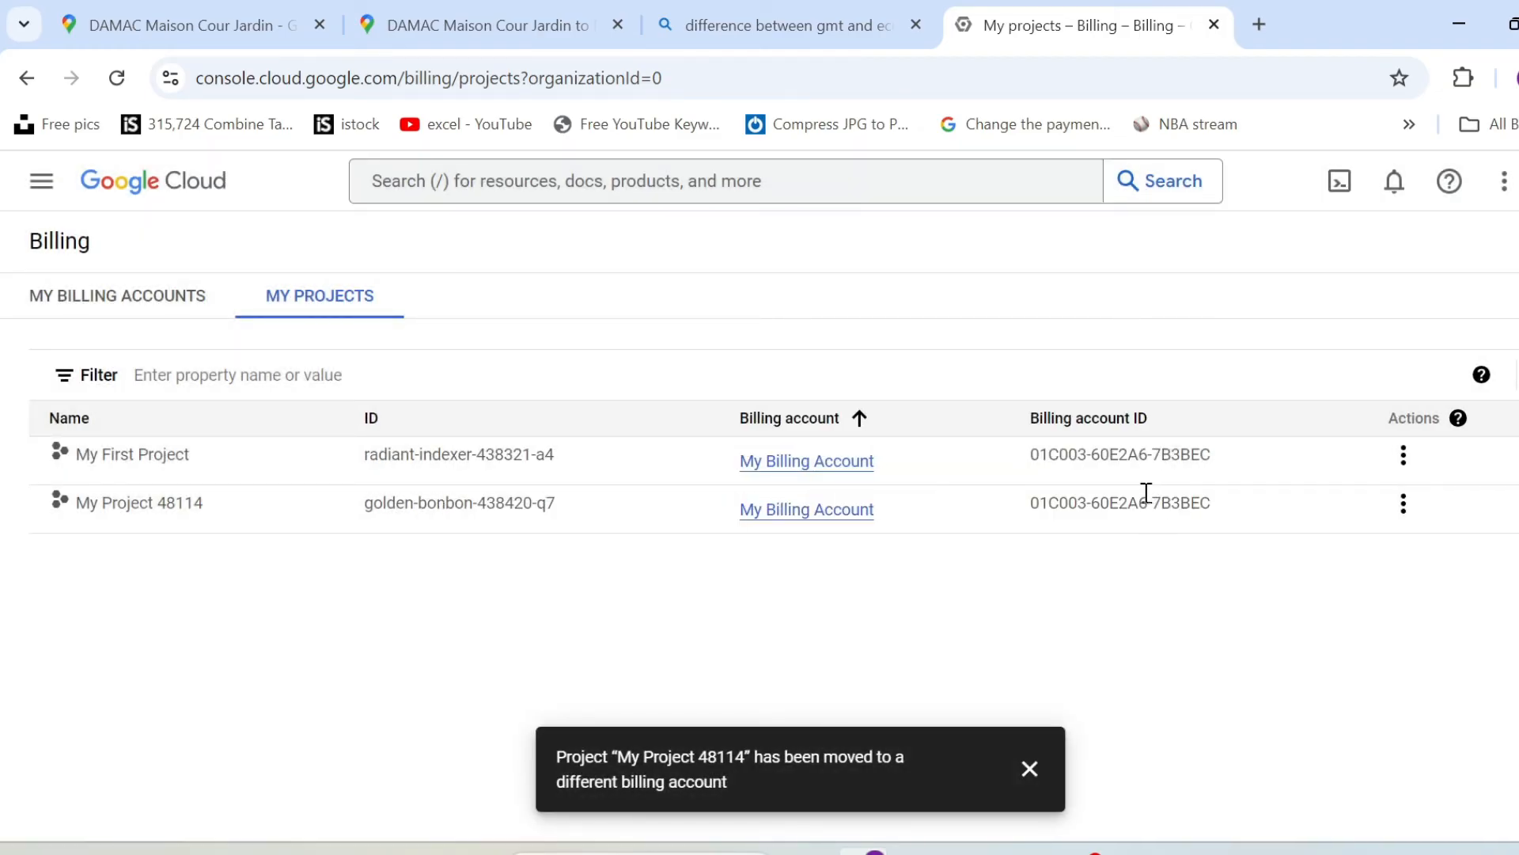
pyautogui.moveTo(1059, 503); pyautogui.dragTo(1157, 504)
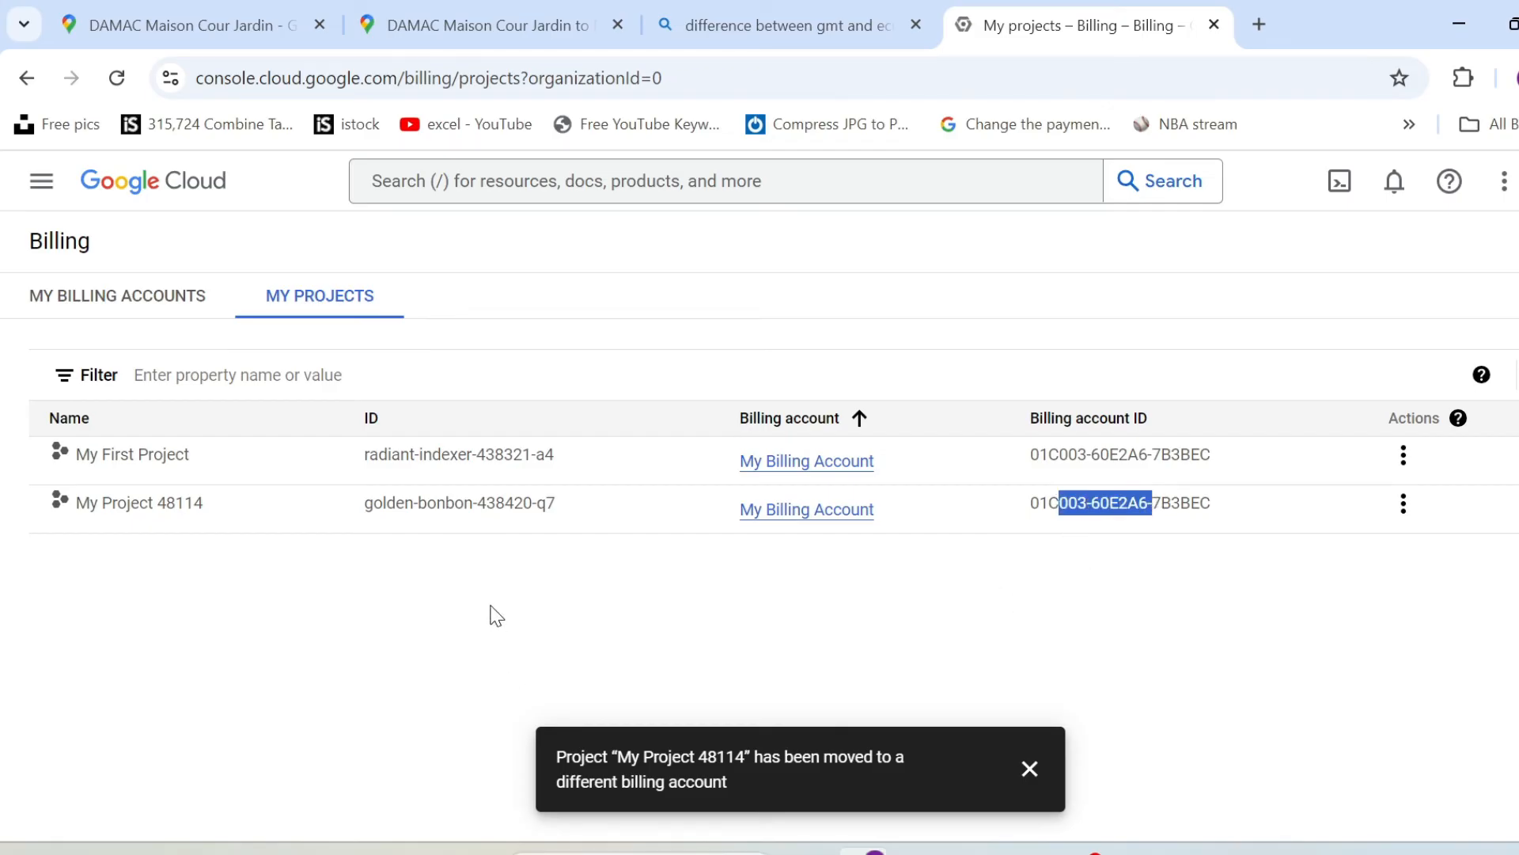
# Read the Step 4 required APIs instructions on the API Key sheet in Excel, then return to Chrome and open the API Library.
pyautogui.click(1028, 853)
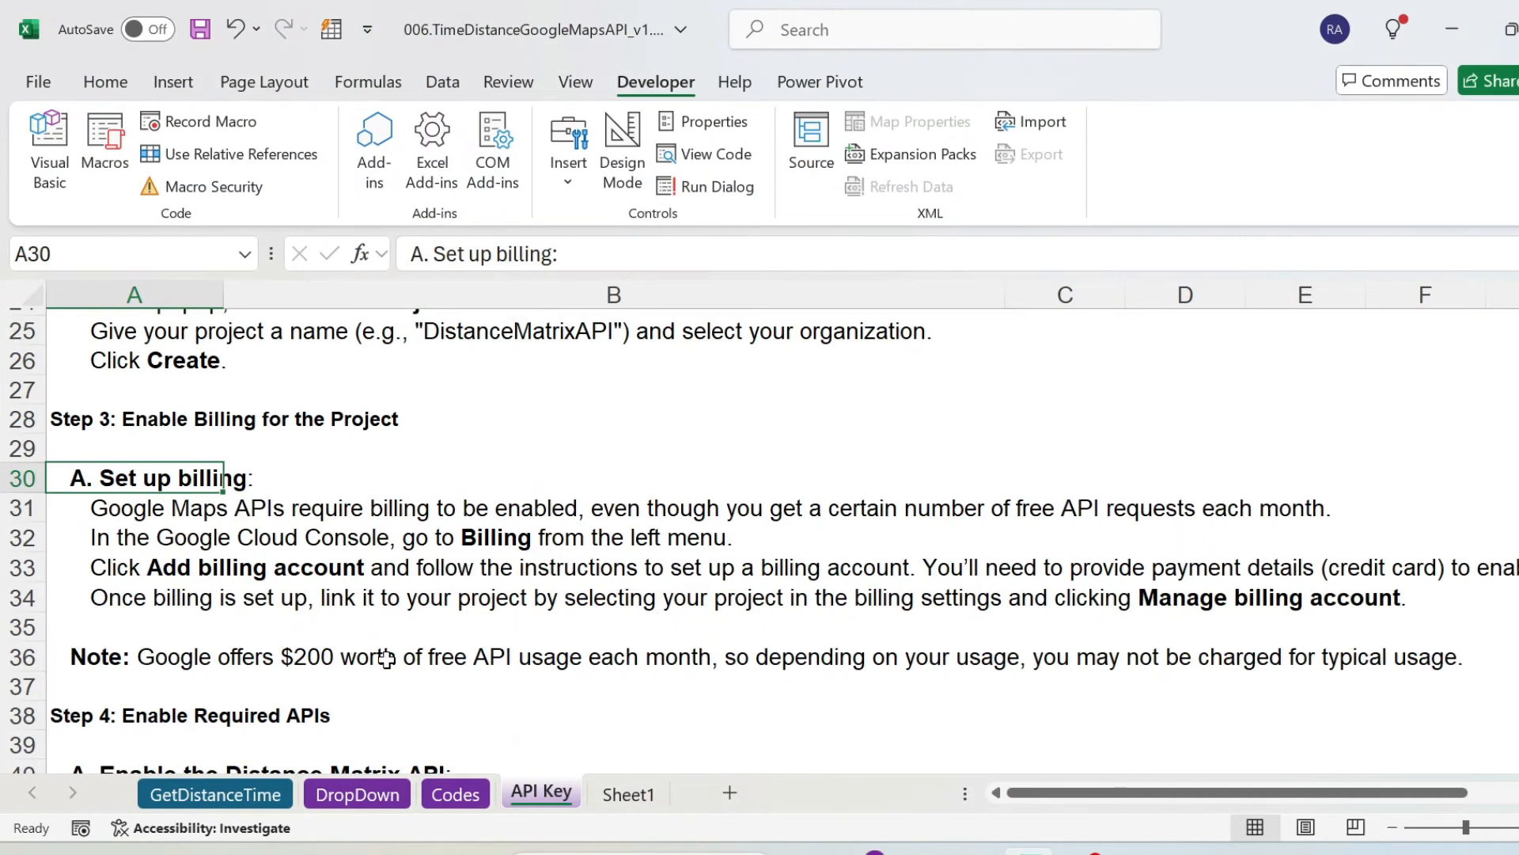
pyautogui.scroll(-3, 120, 465)
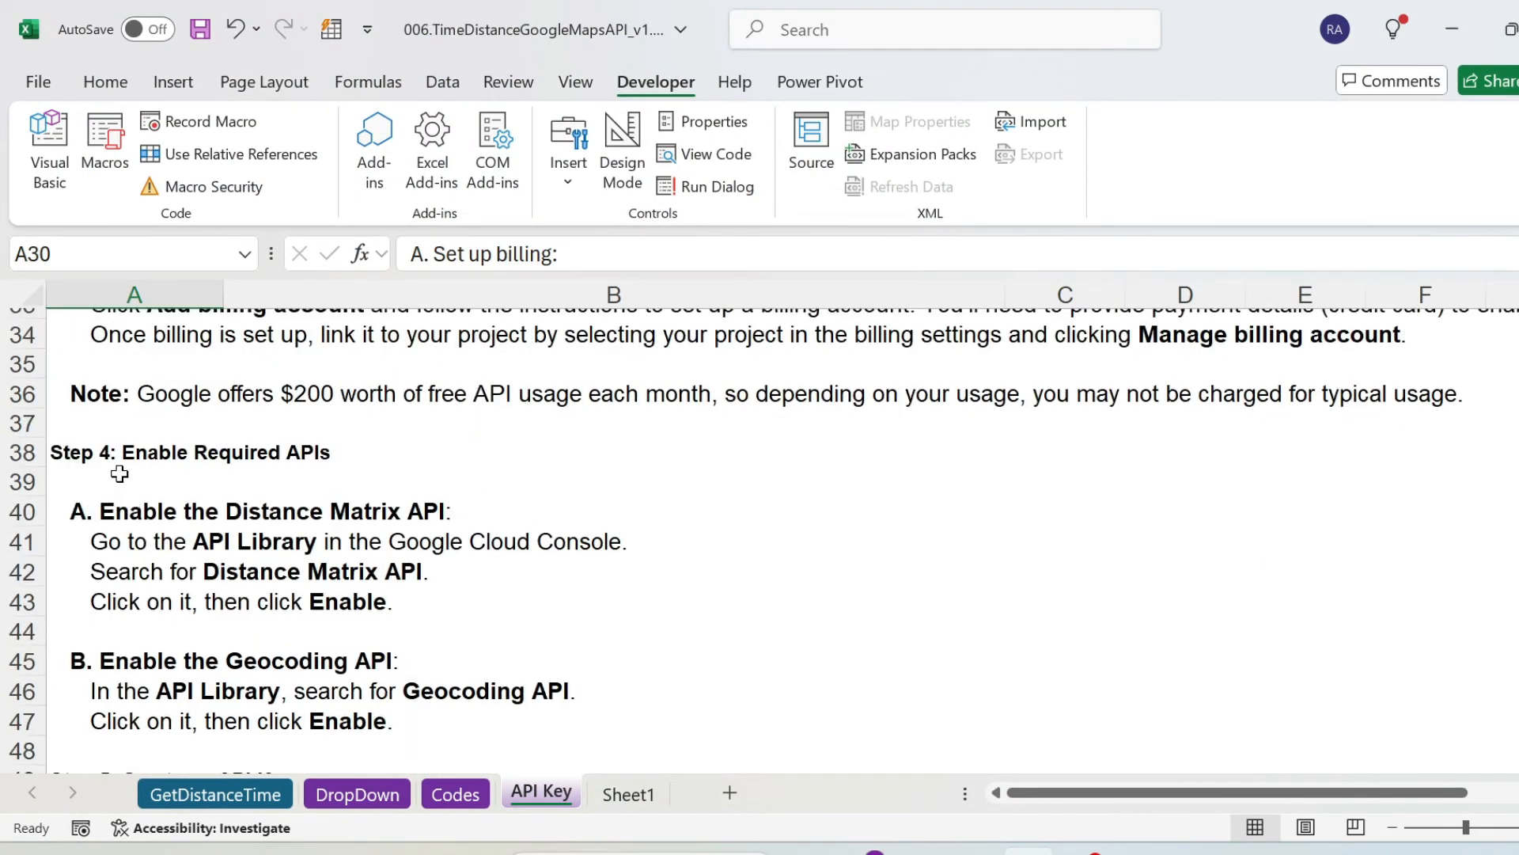
pyautogui.click(93, 454)
pyautogui.scroll(-1, 131, 511)
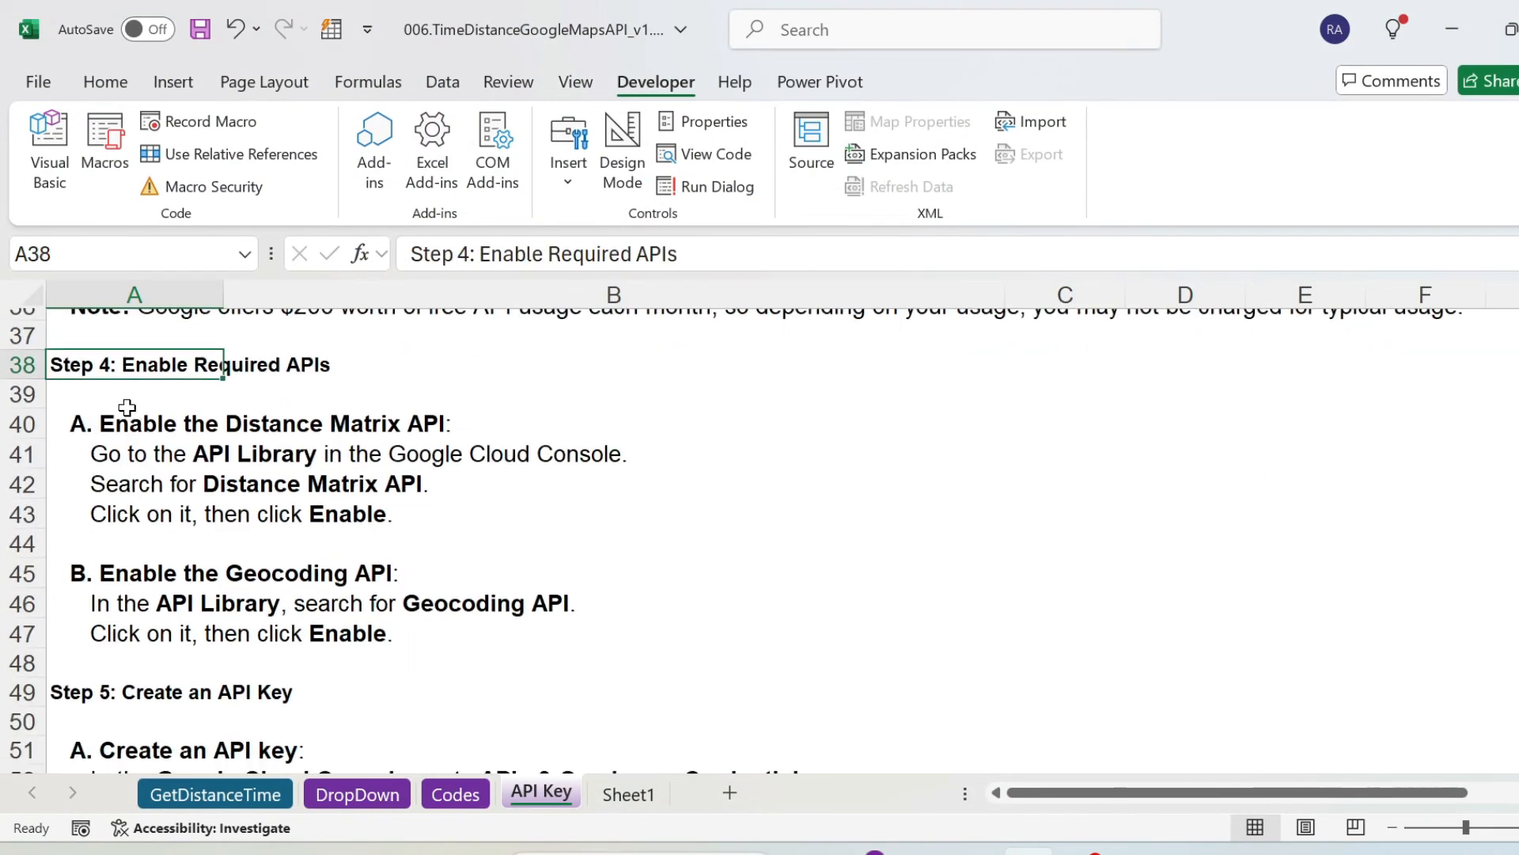
pyautogui.click(103, 415)
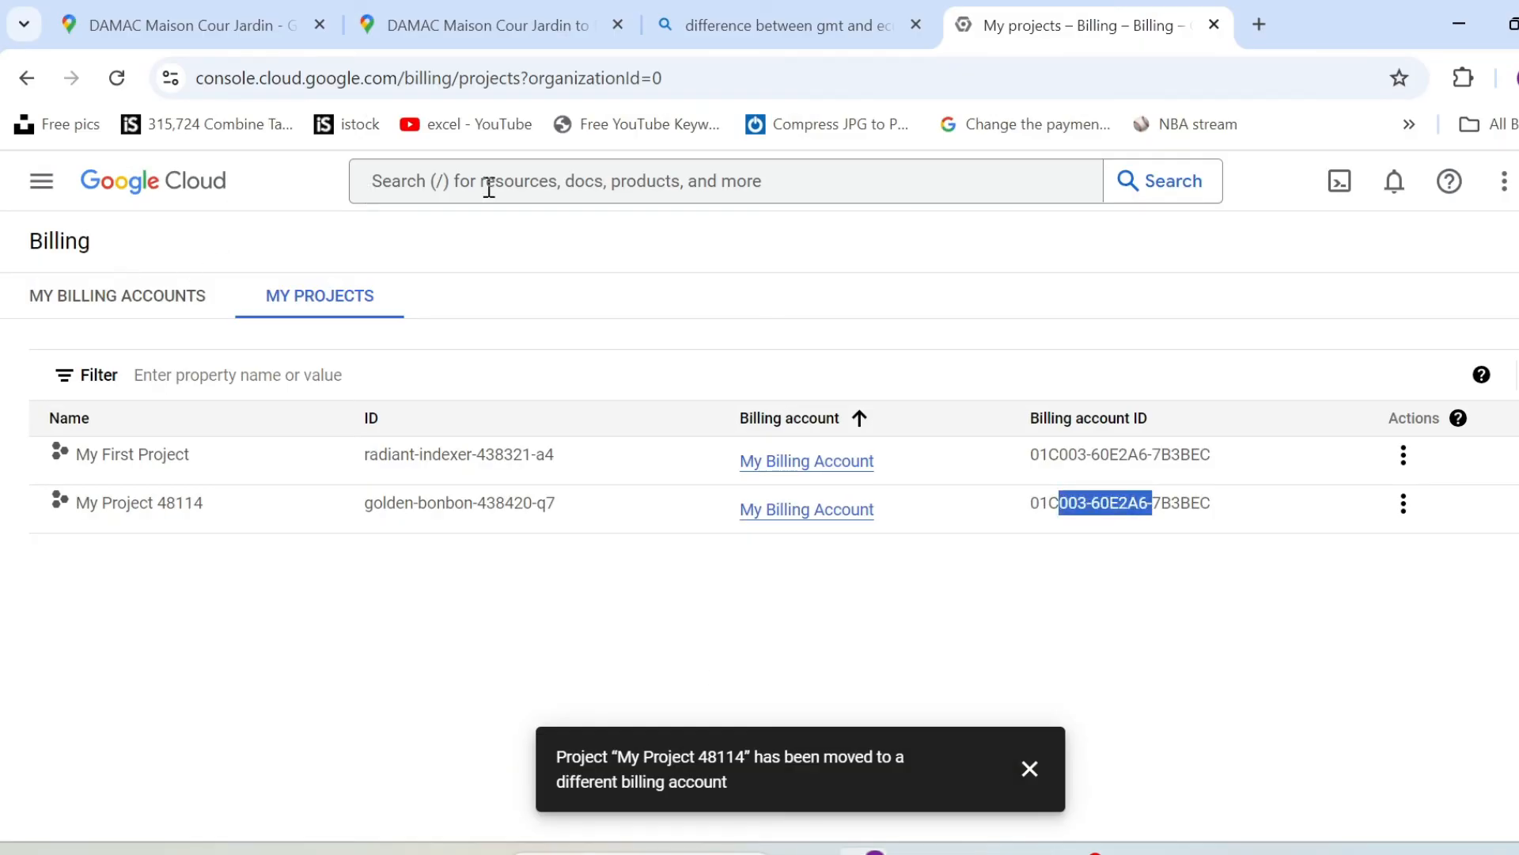
pyautogui.click(41, 181)
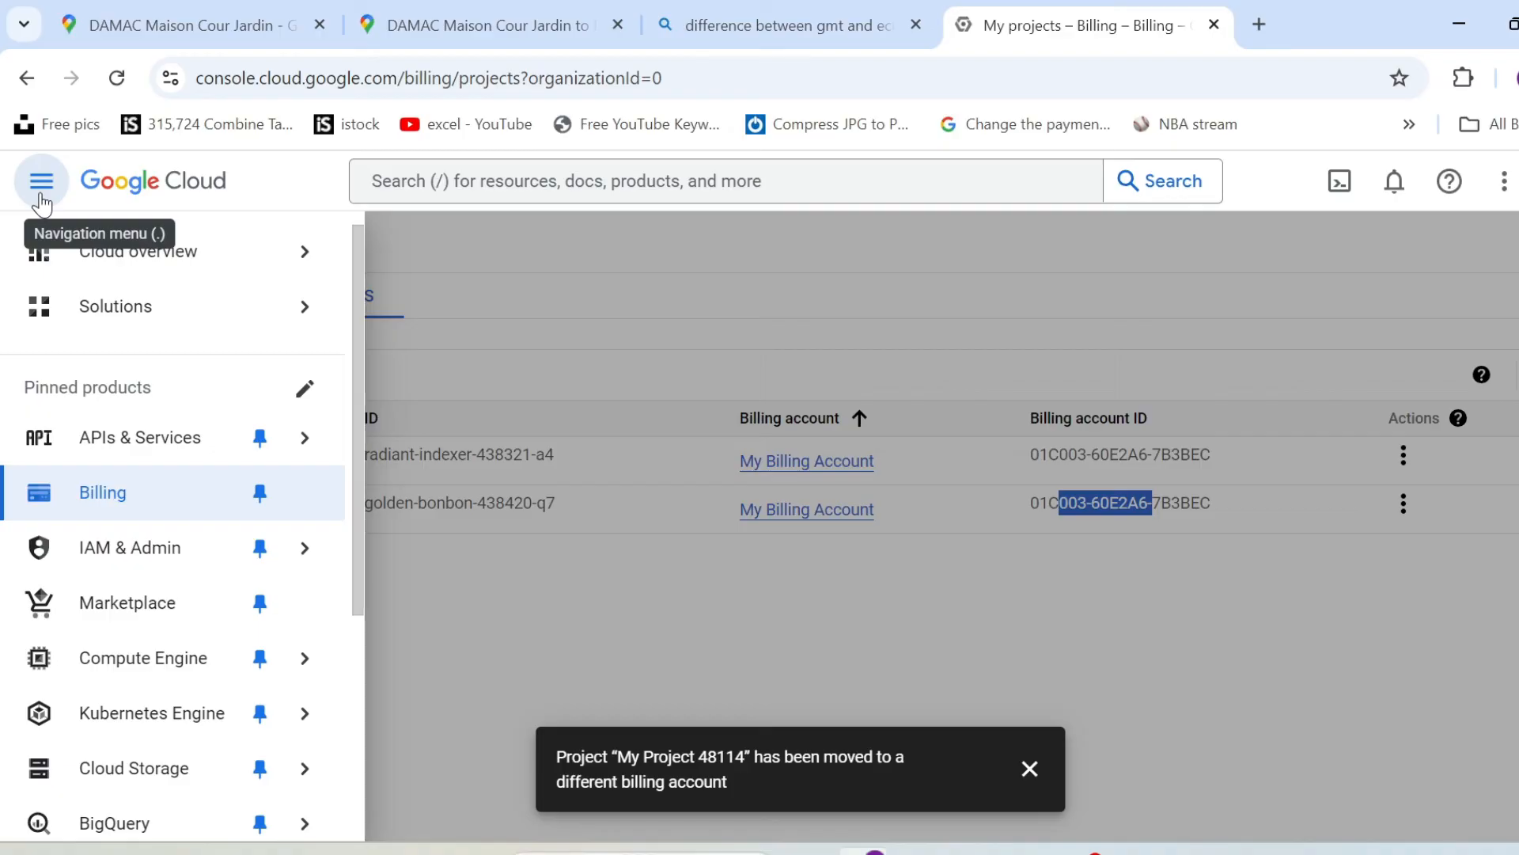
pyautogui.moveTo(158, 436)
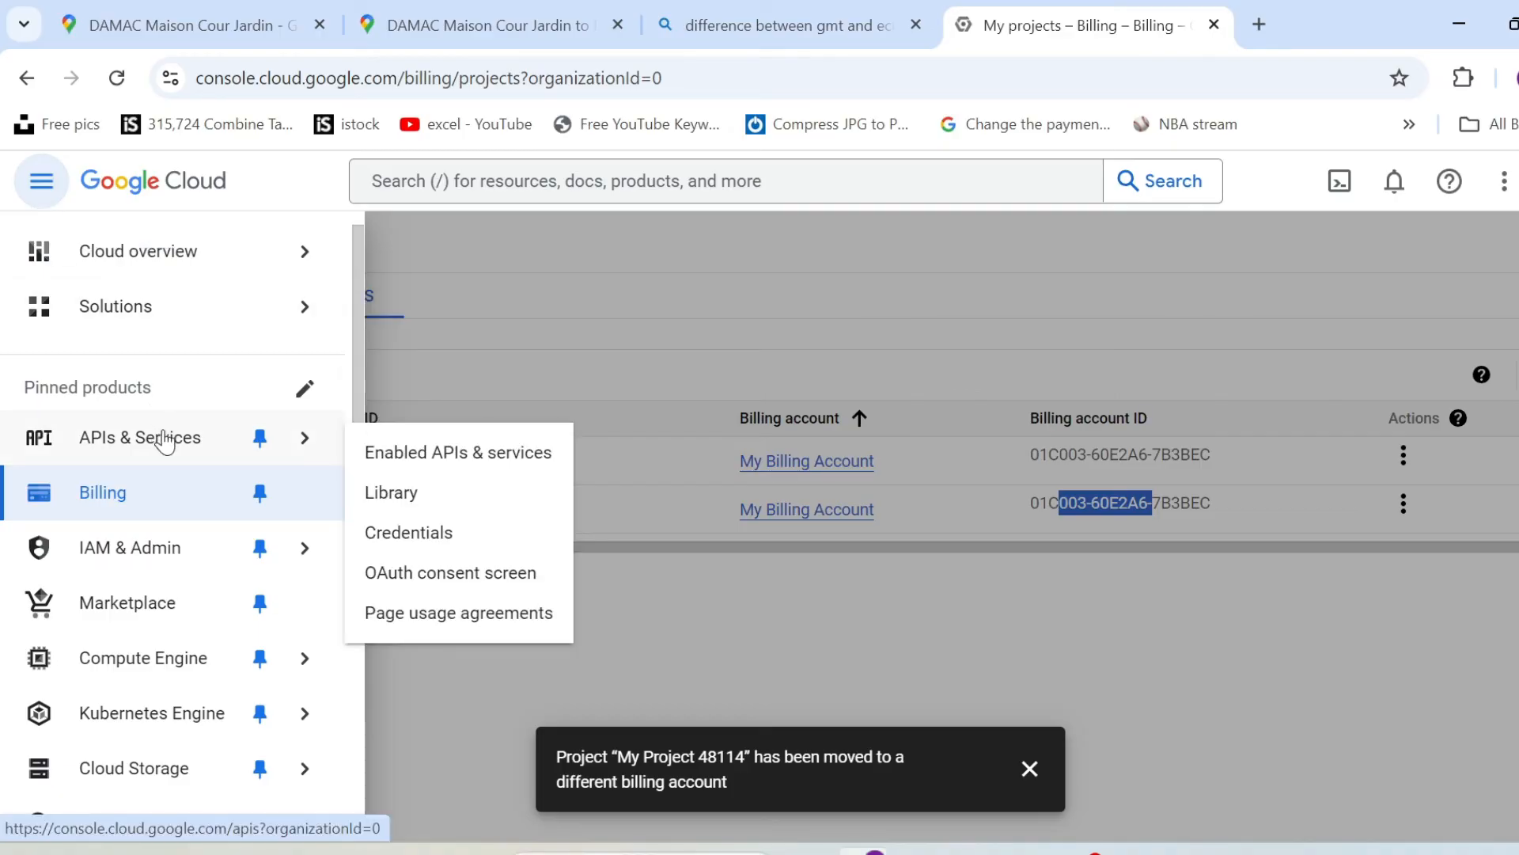
pyautogui.click(437, 507)
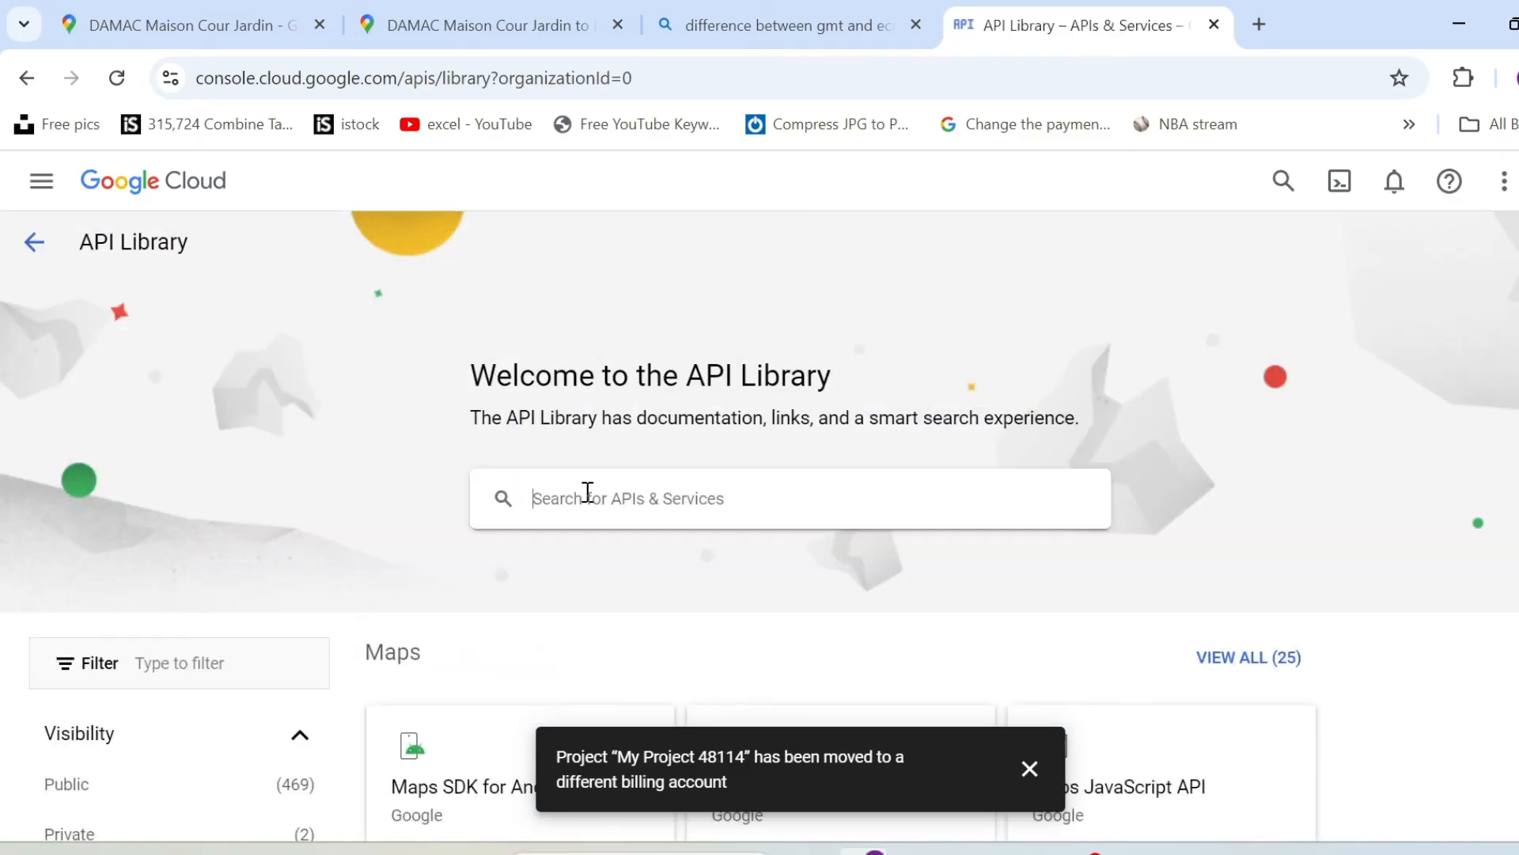
# Search the API Library for "distance matrix api" and enable the Distance Matrix API for My Project 48114.
pyautogui.write('distance m')
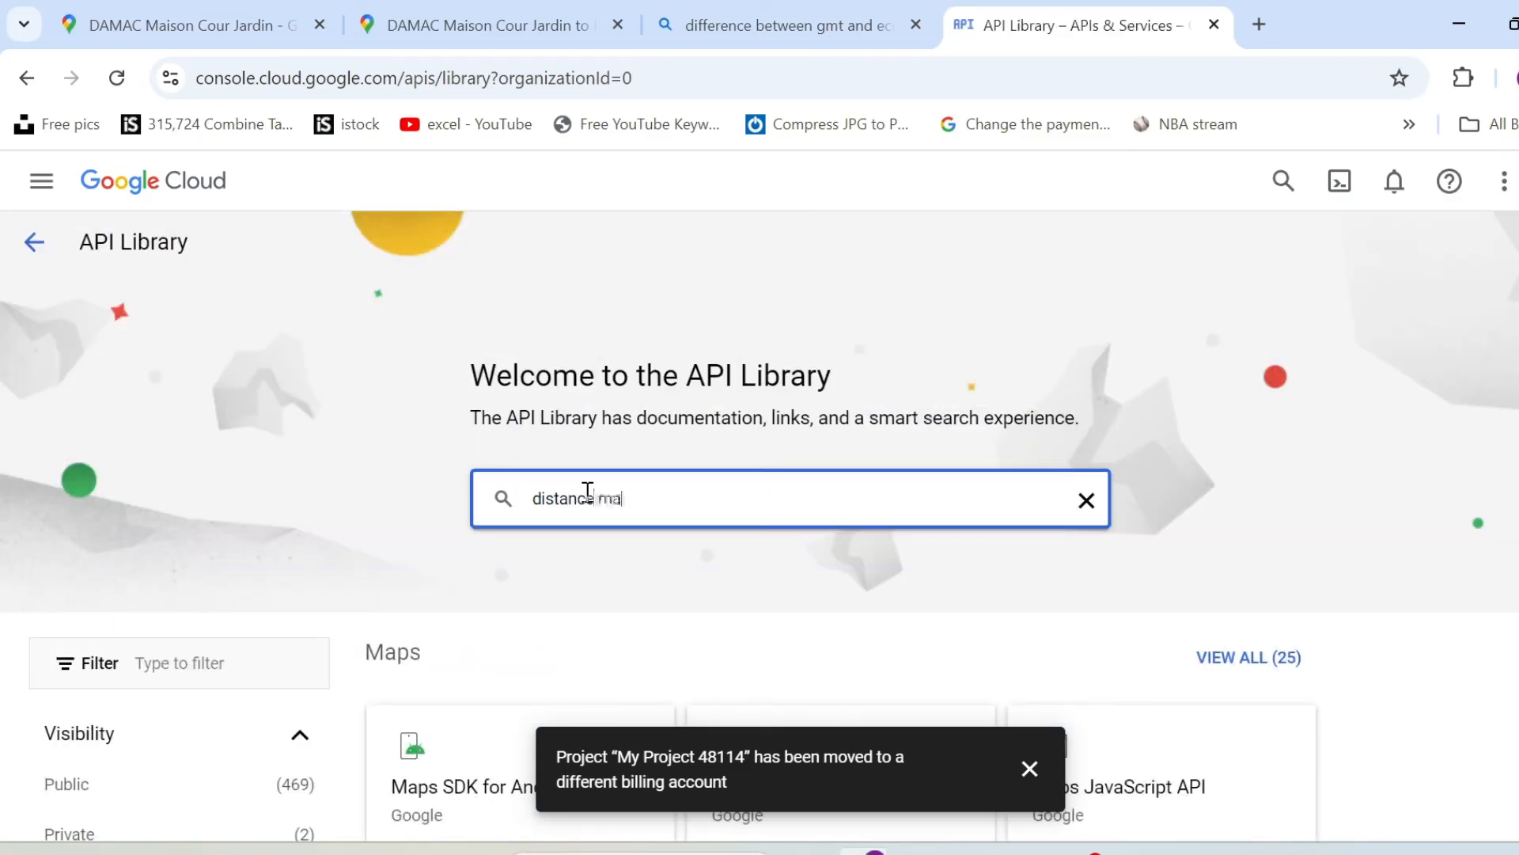
pyautogui.write('a')
pyautogui.click(614, 551)
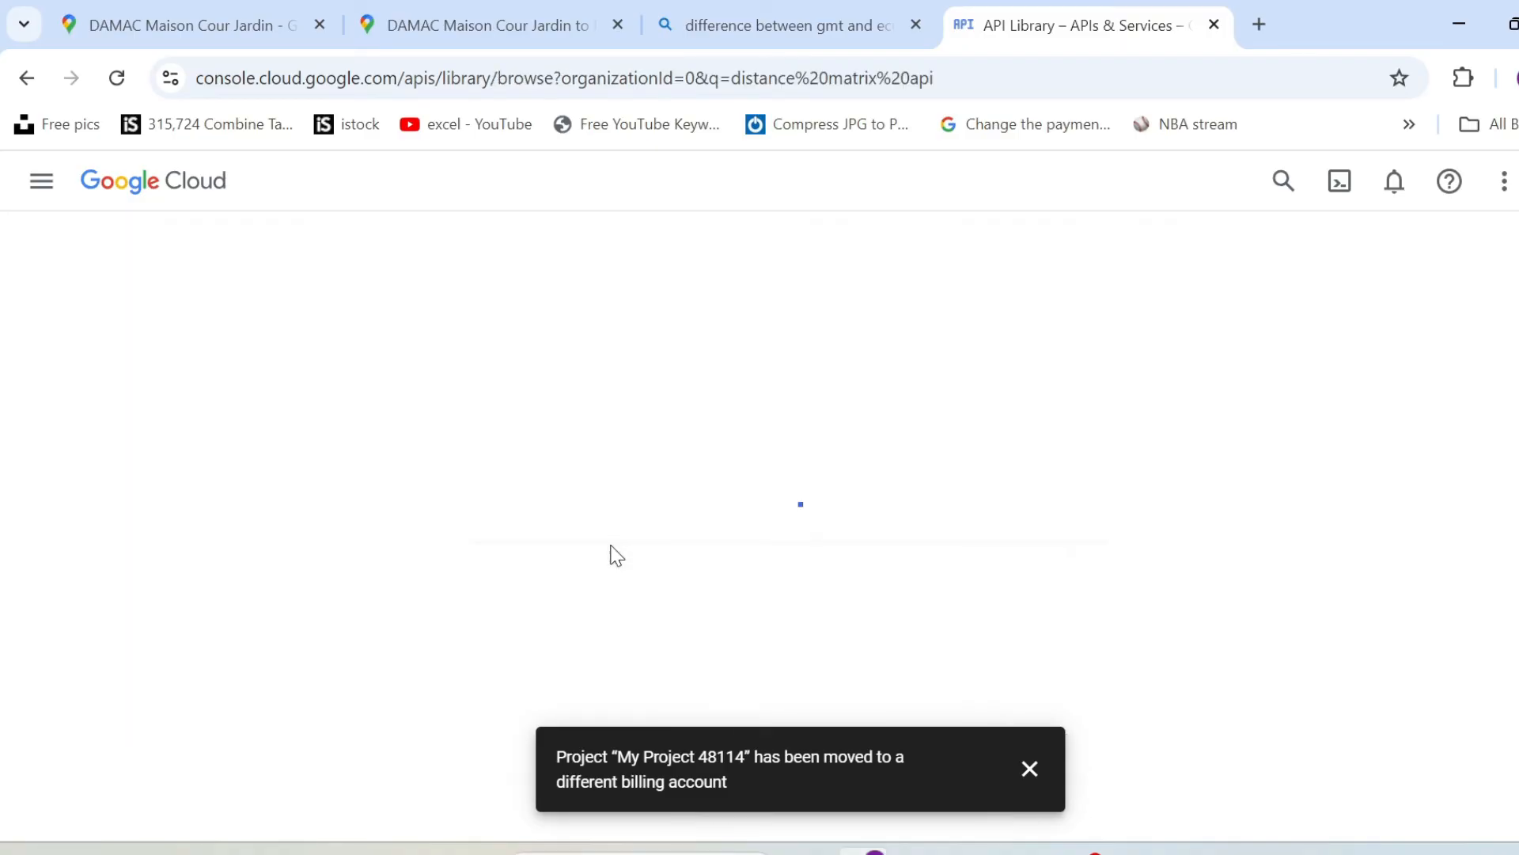
pyautogui.click(1028, 767)
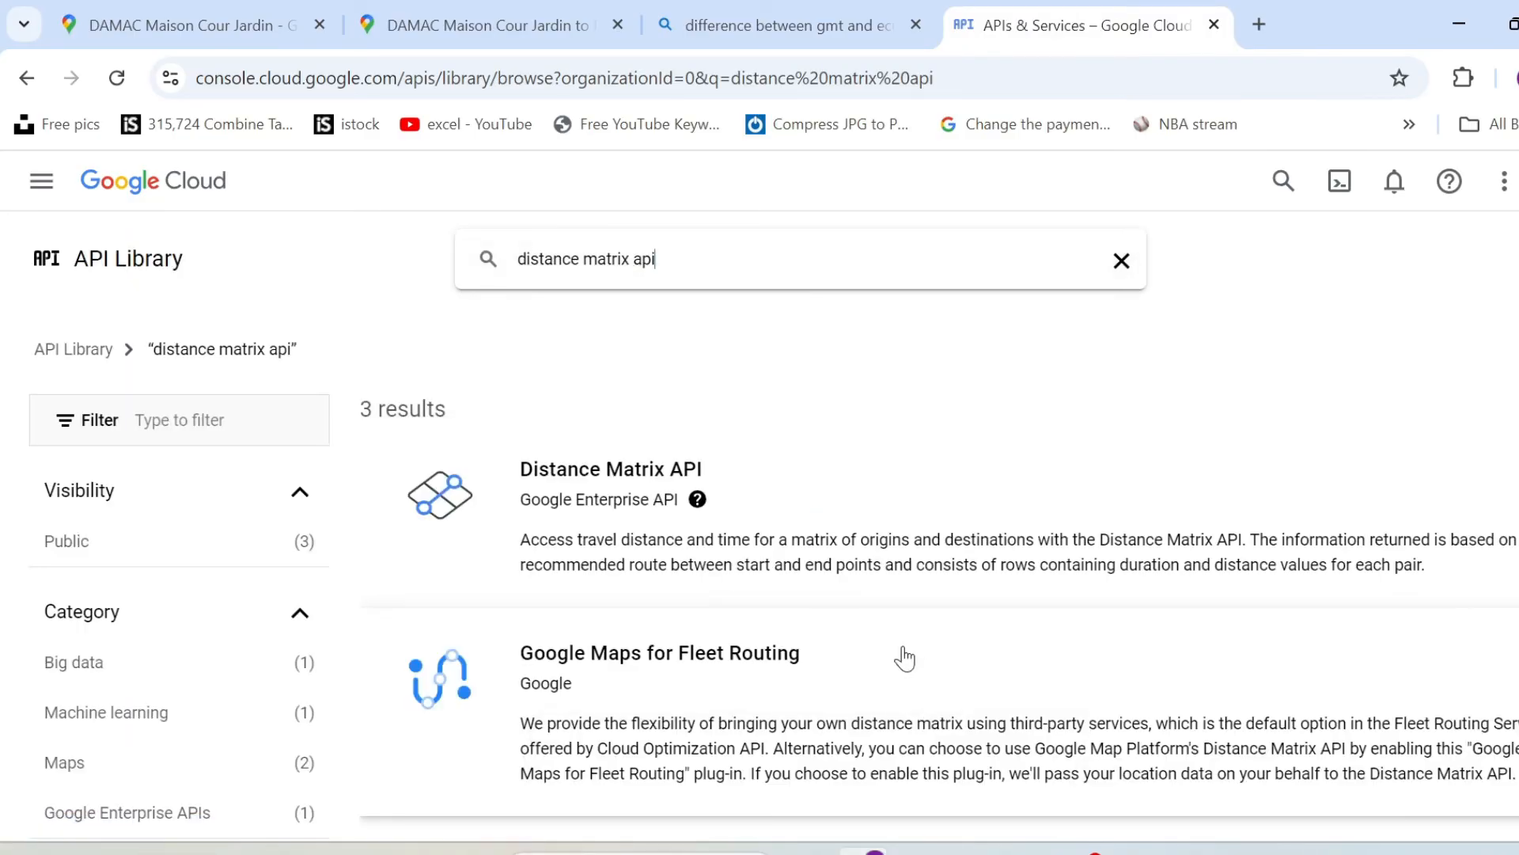
pyautogui.click(637, 525)
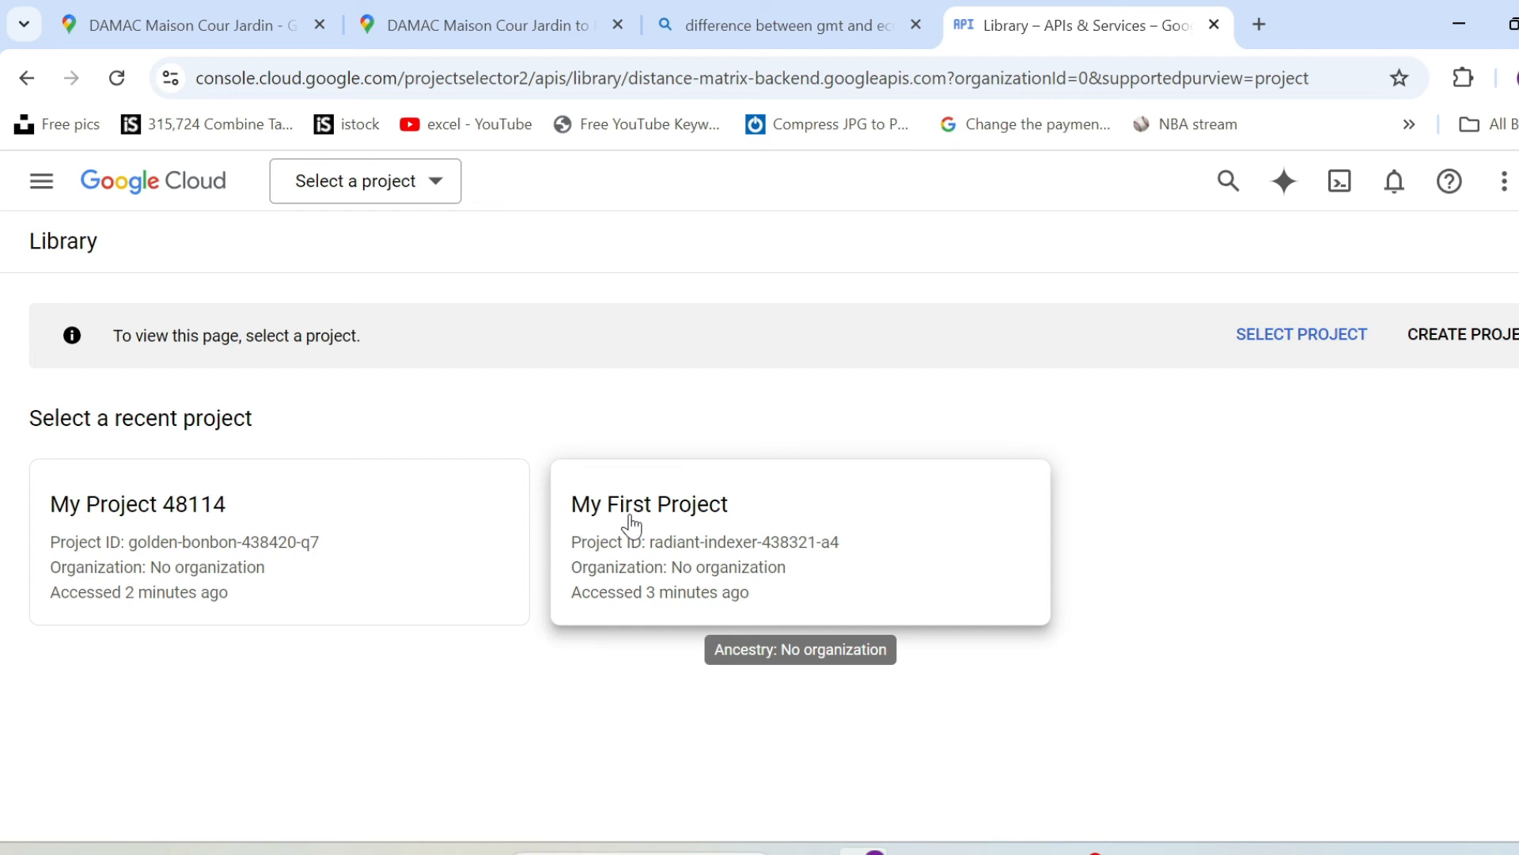
pyautogui.click(174, 555)
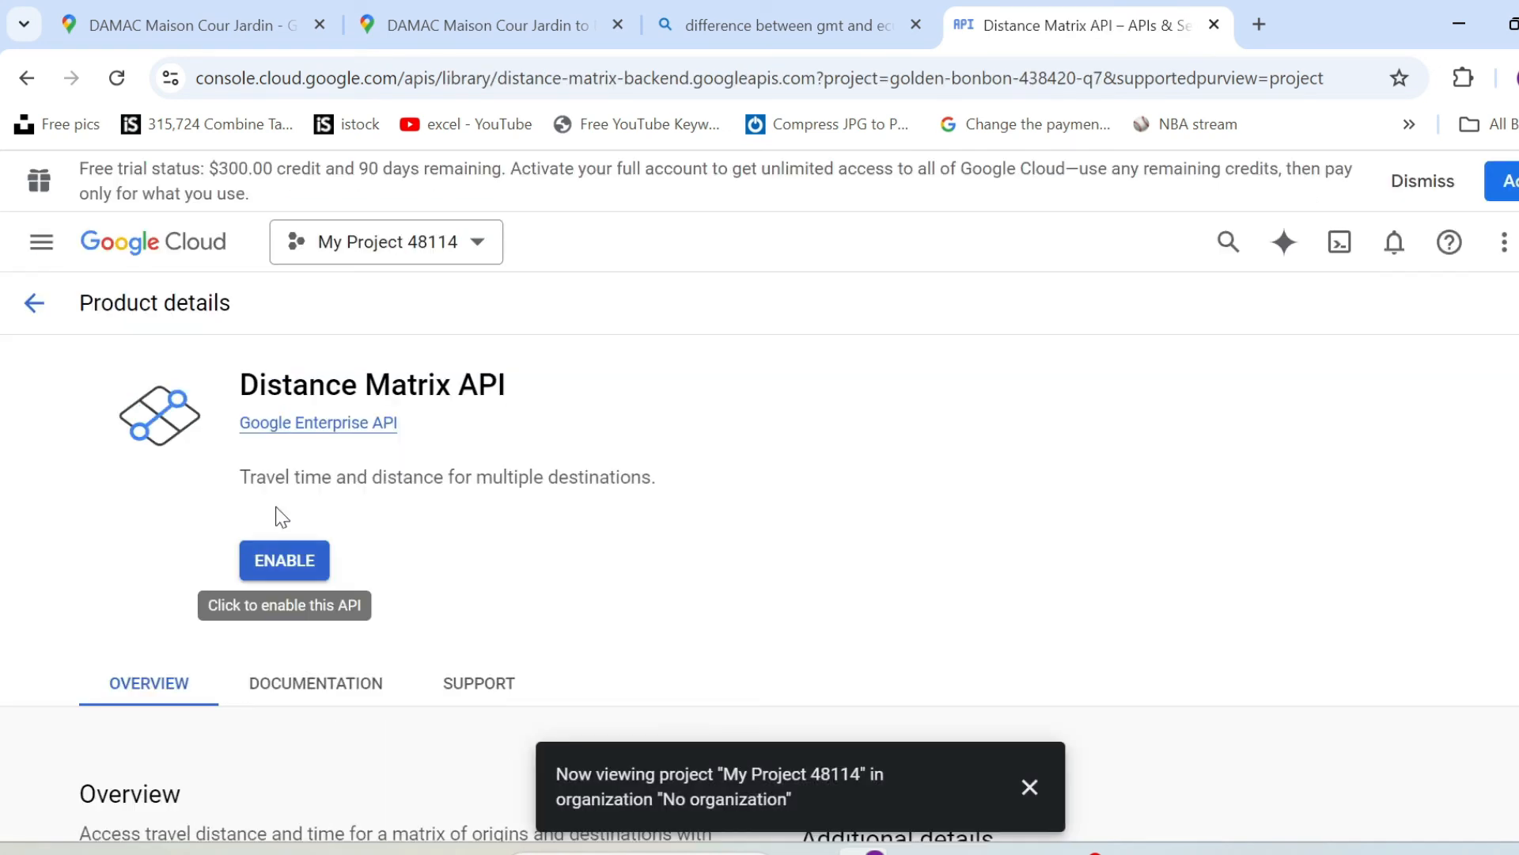
pyautogui.click(292, 554)
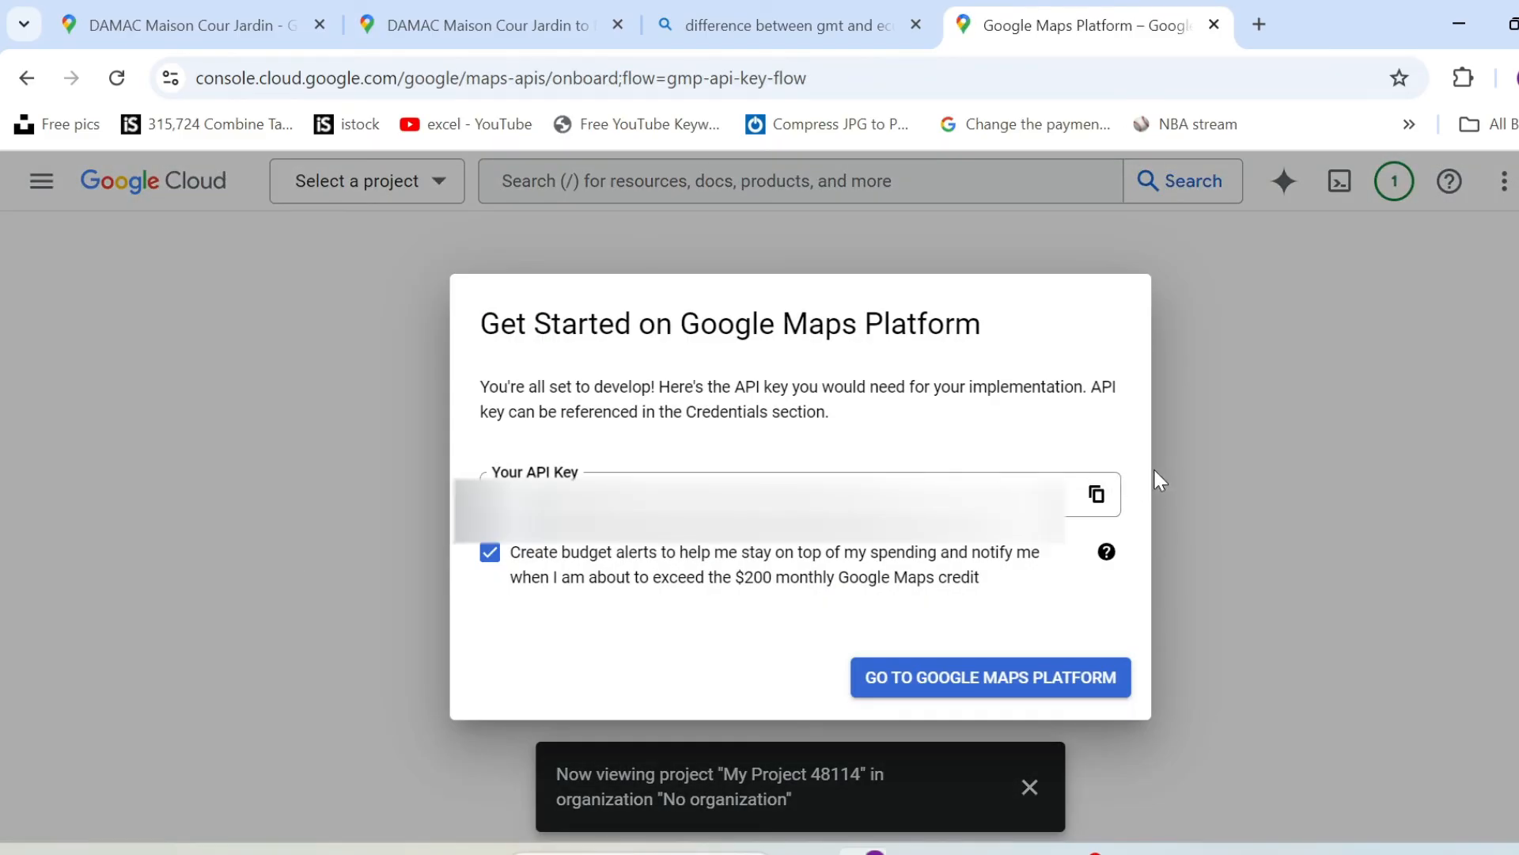
# Copy the generated API key, switch to Excel and paste the key into cell B88 of the API Key sheet.
pyautogui.click(1095, 494)
pyautogui.click(1030, 853)
pyautogui.scroll(-15, 125, 664)
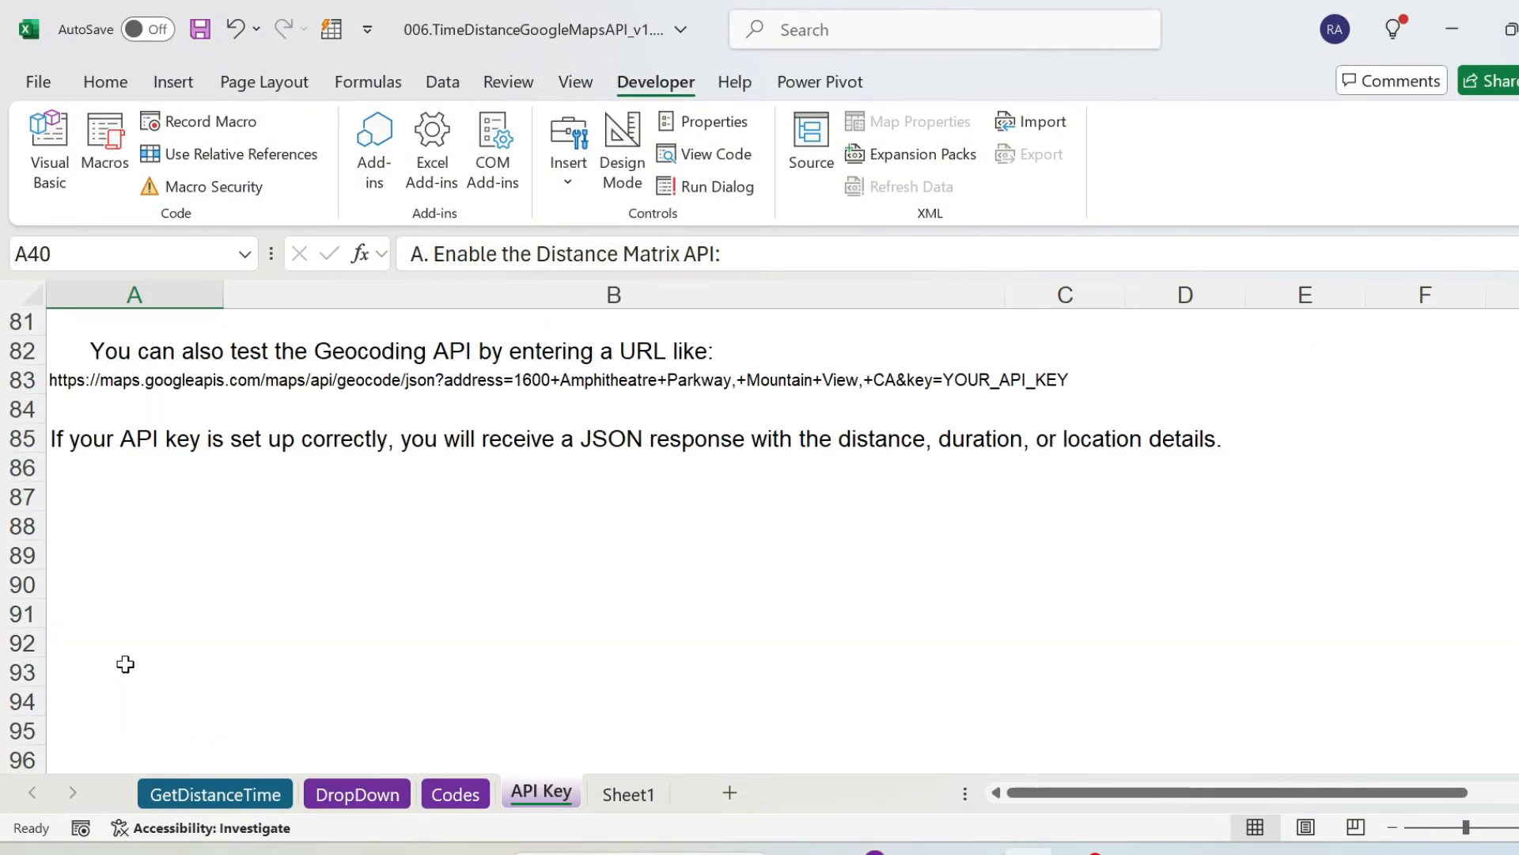
pyautogui.click(383, 532)
pyautogui.hotkey('ctrl', 'v')
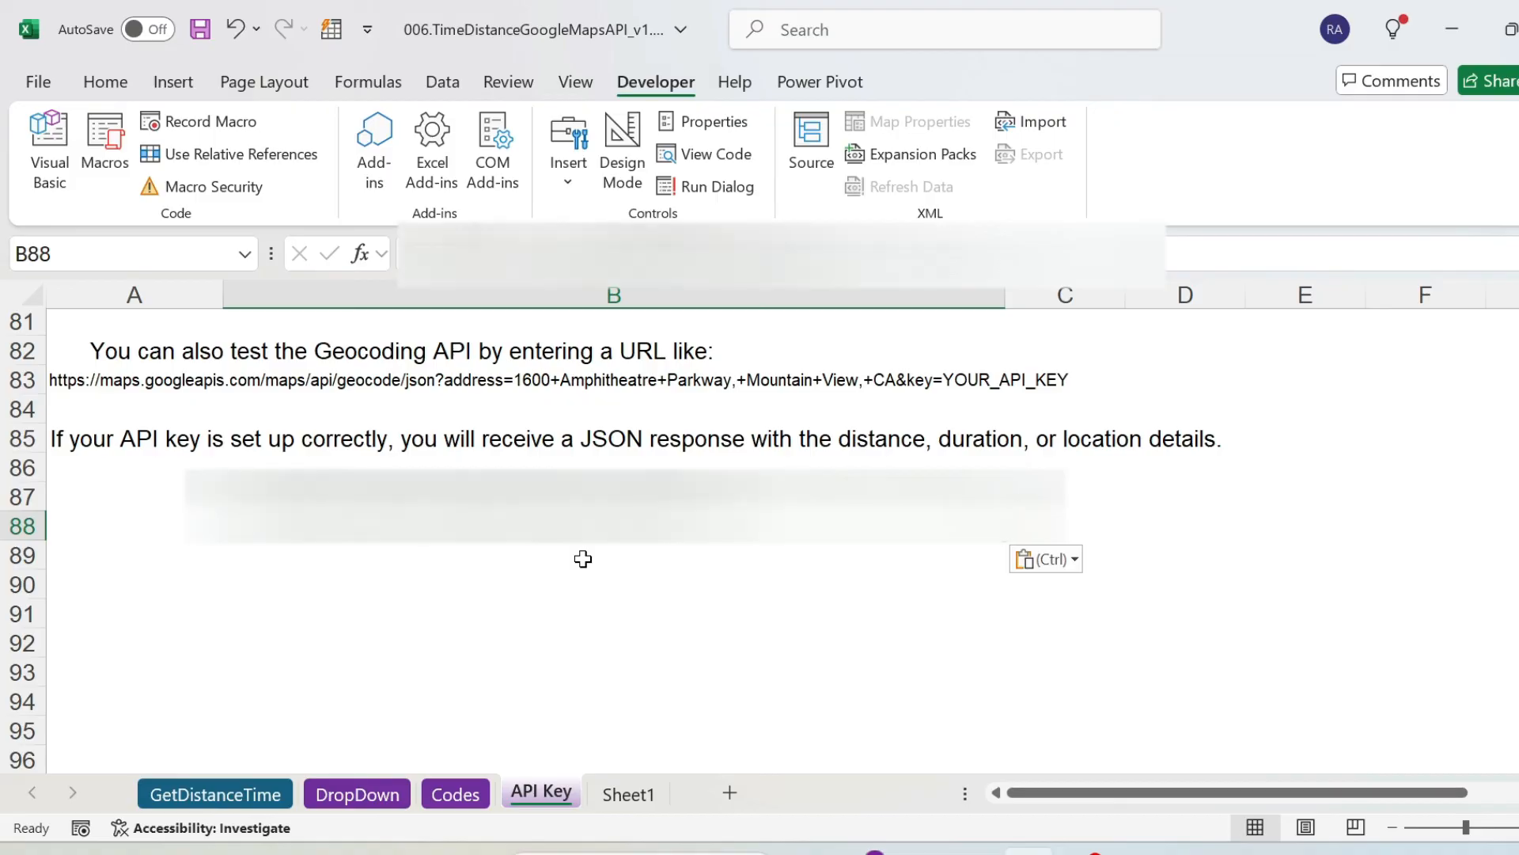
# Return to Chrome, continue to Google Maps Platform with budget alerts enabled, review the key restriction types, and postpone restricting the key.
pyautogui.hotkey('alt', 'Tab')
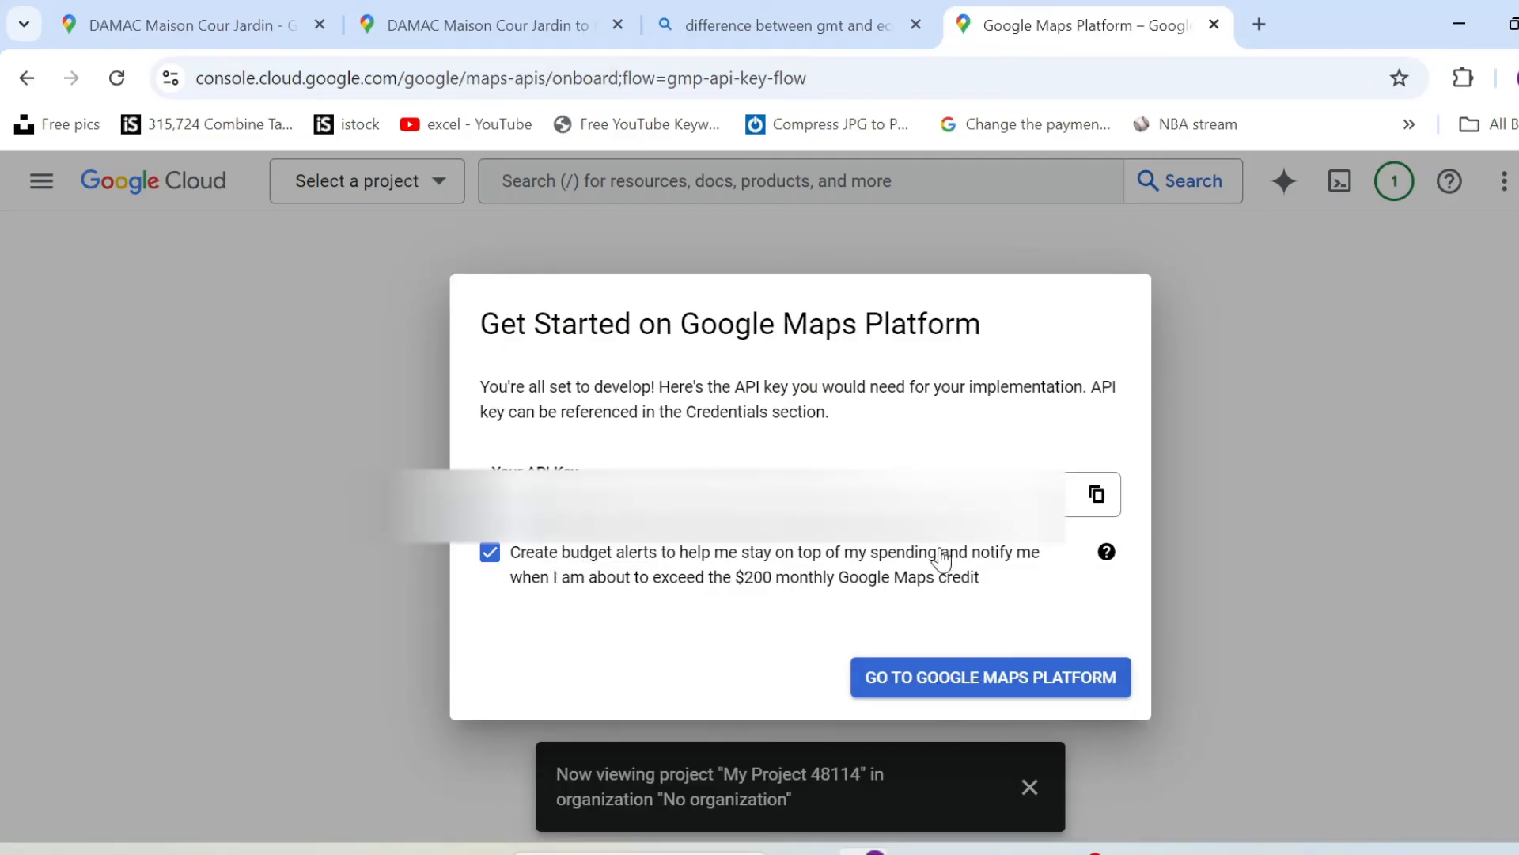
pyautogui.click(994, 681)
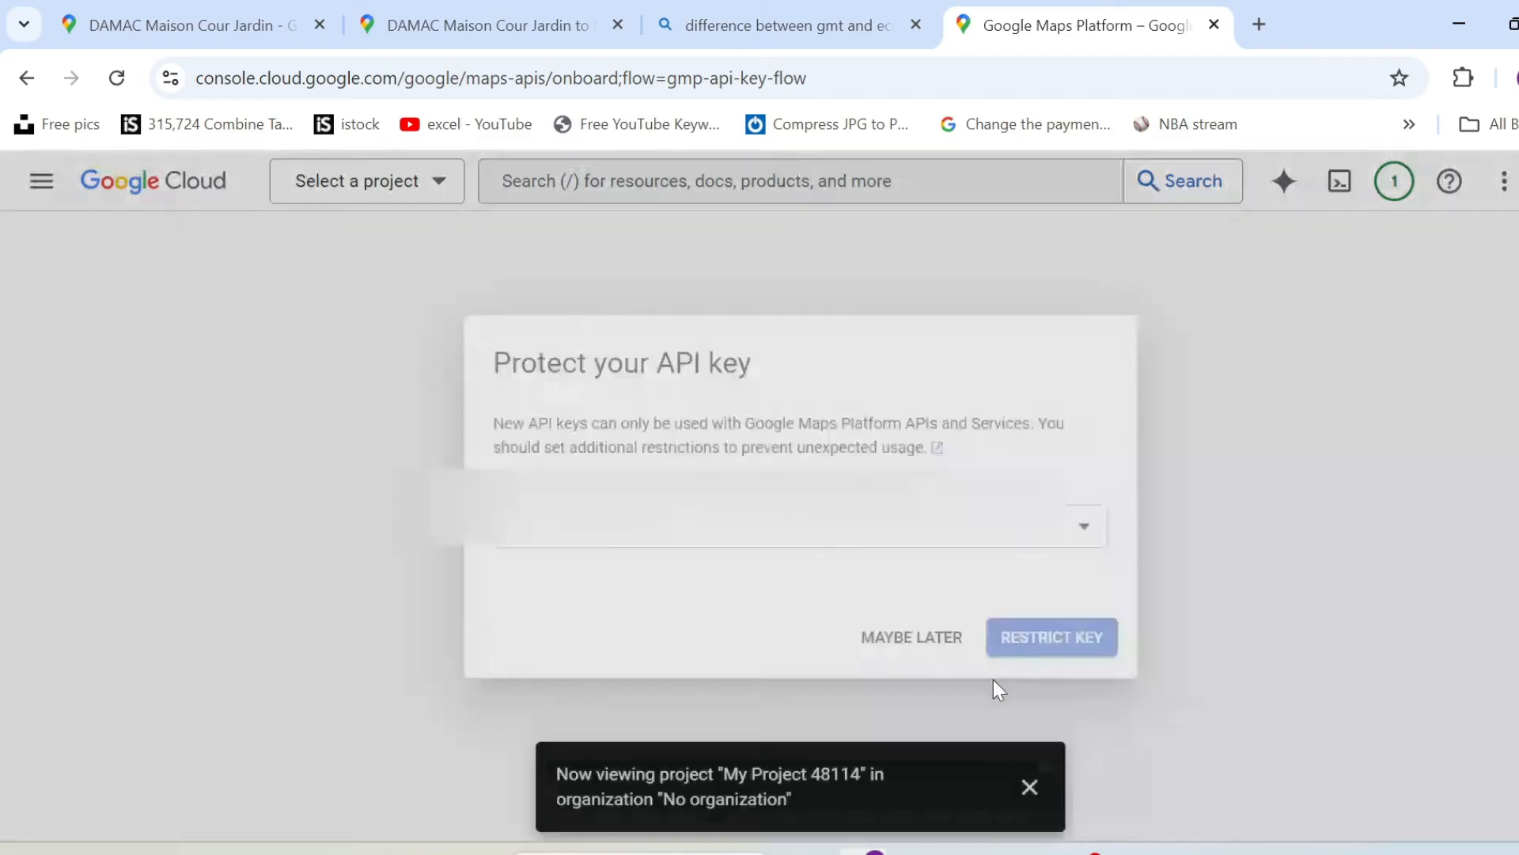
pyautogui.click(667, 541)
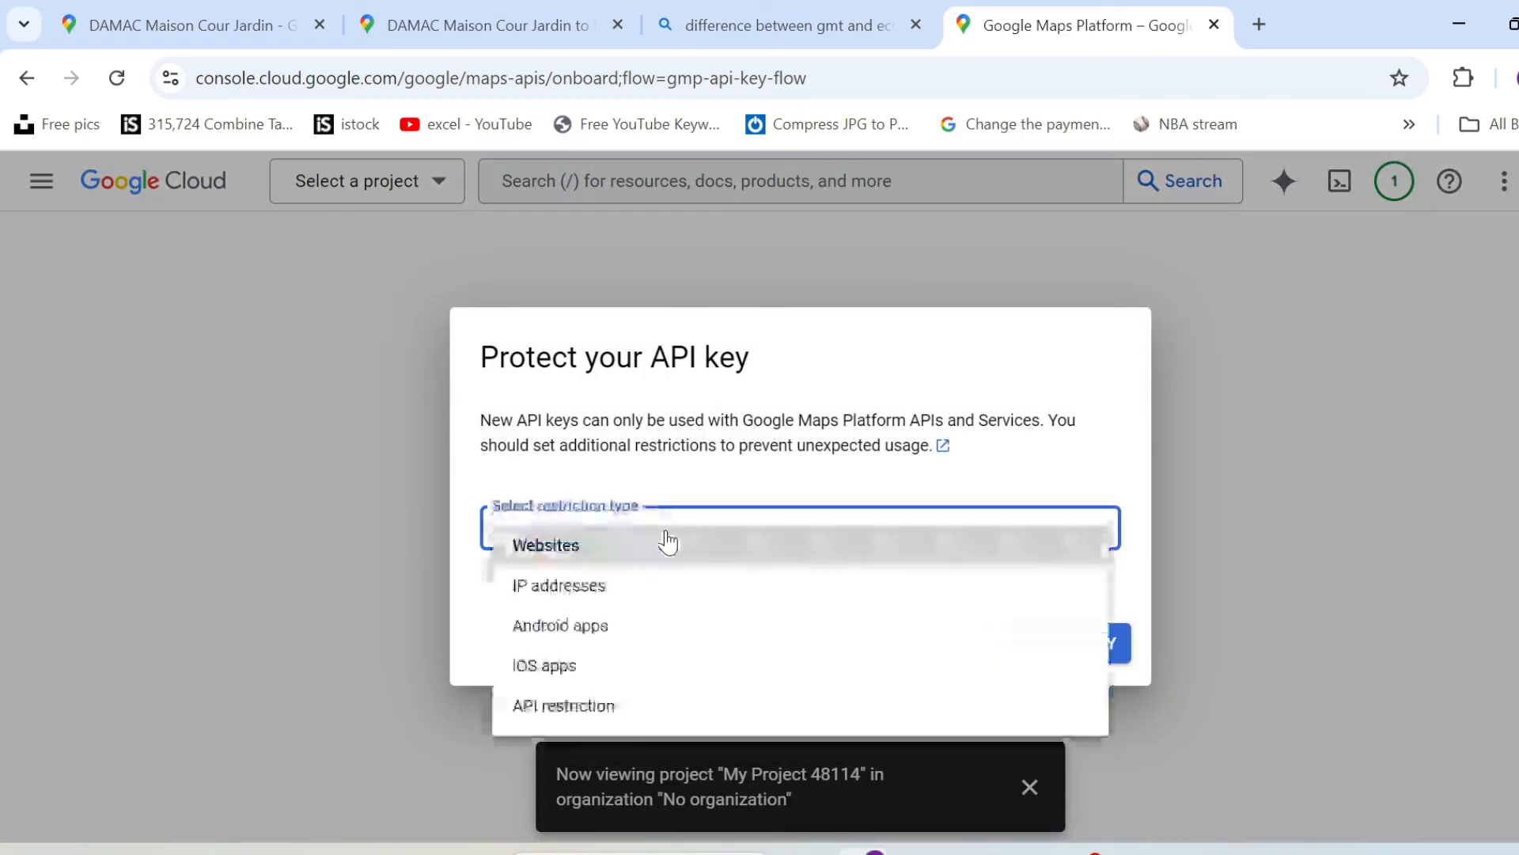
pyautogui.click(687, 470)
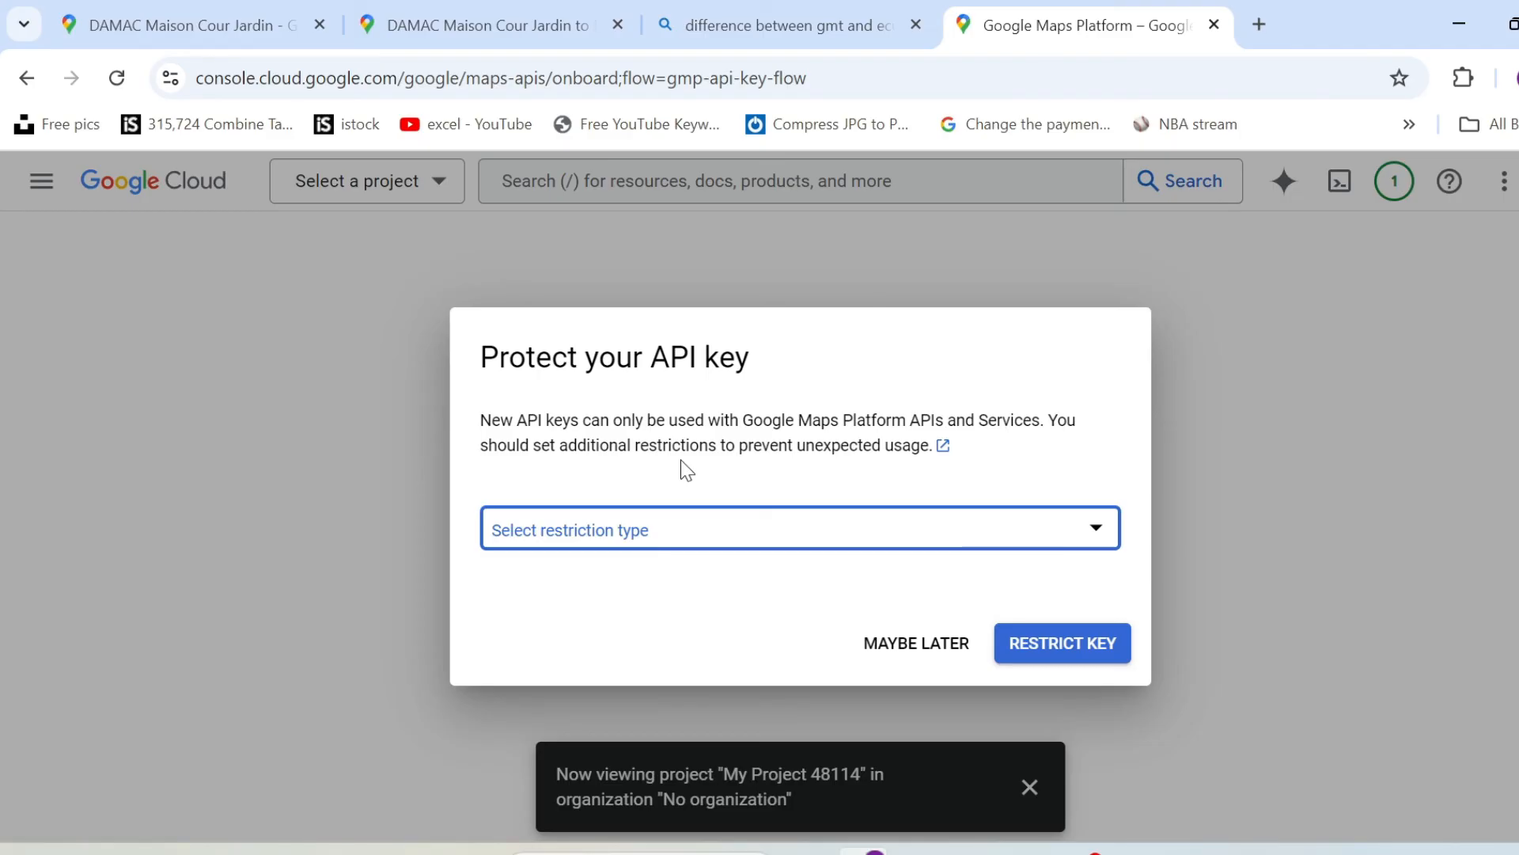
pyautogui.click(704, 534)
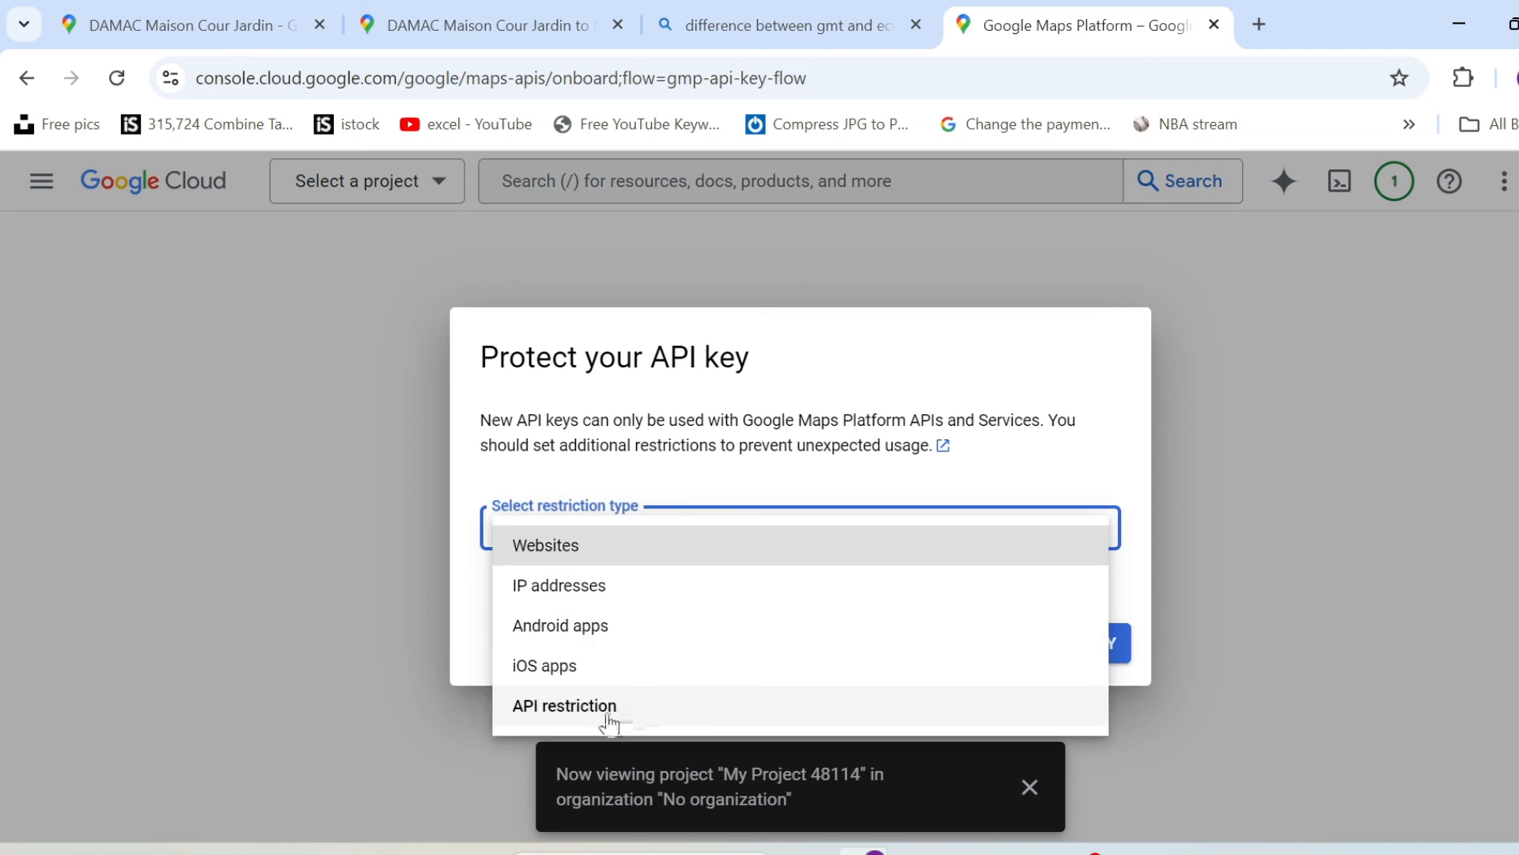
pyautogui.click(768, 451)
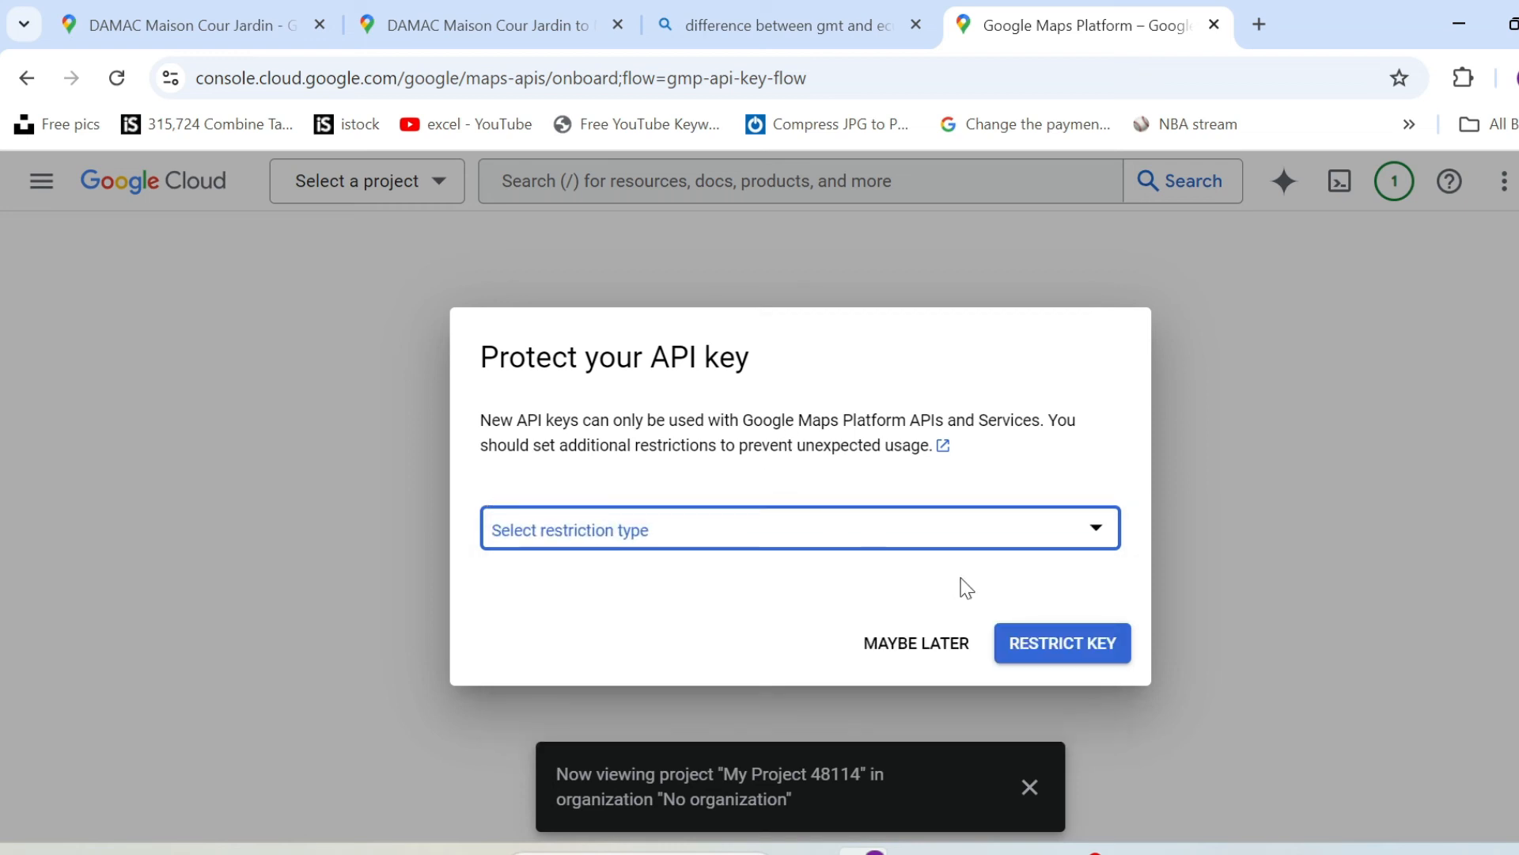
pyautogui.click(898, 647)
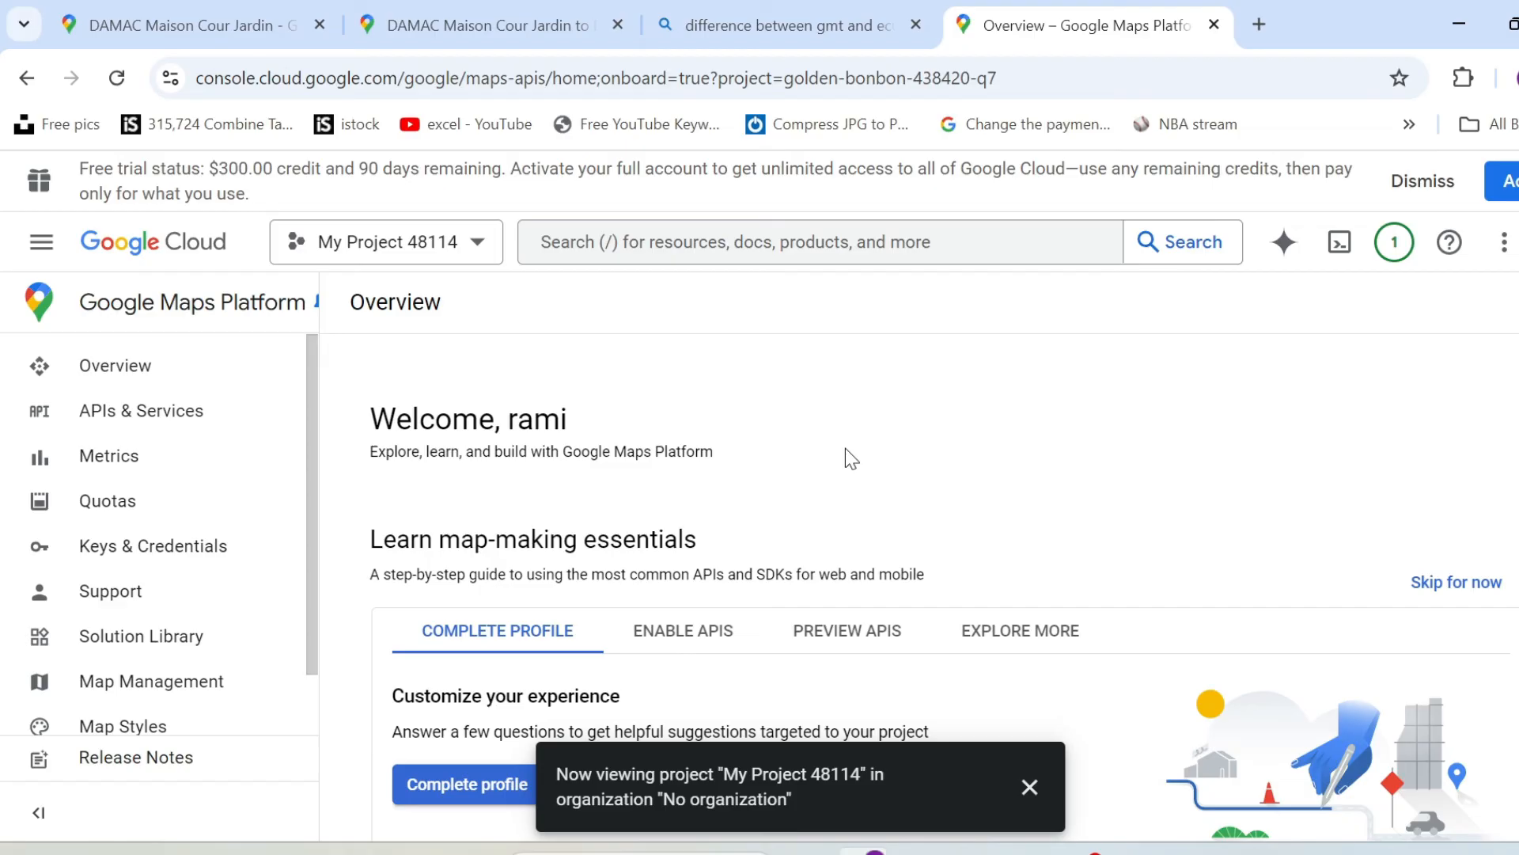
# Search Google Cloud for "geocodin" and enable the Geocoding API for My Project 48114.
pyautogui.scroll(-2, 845, 450)
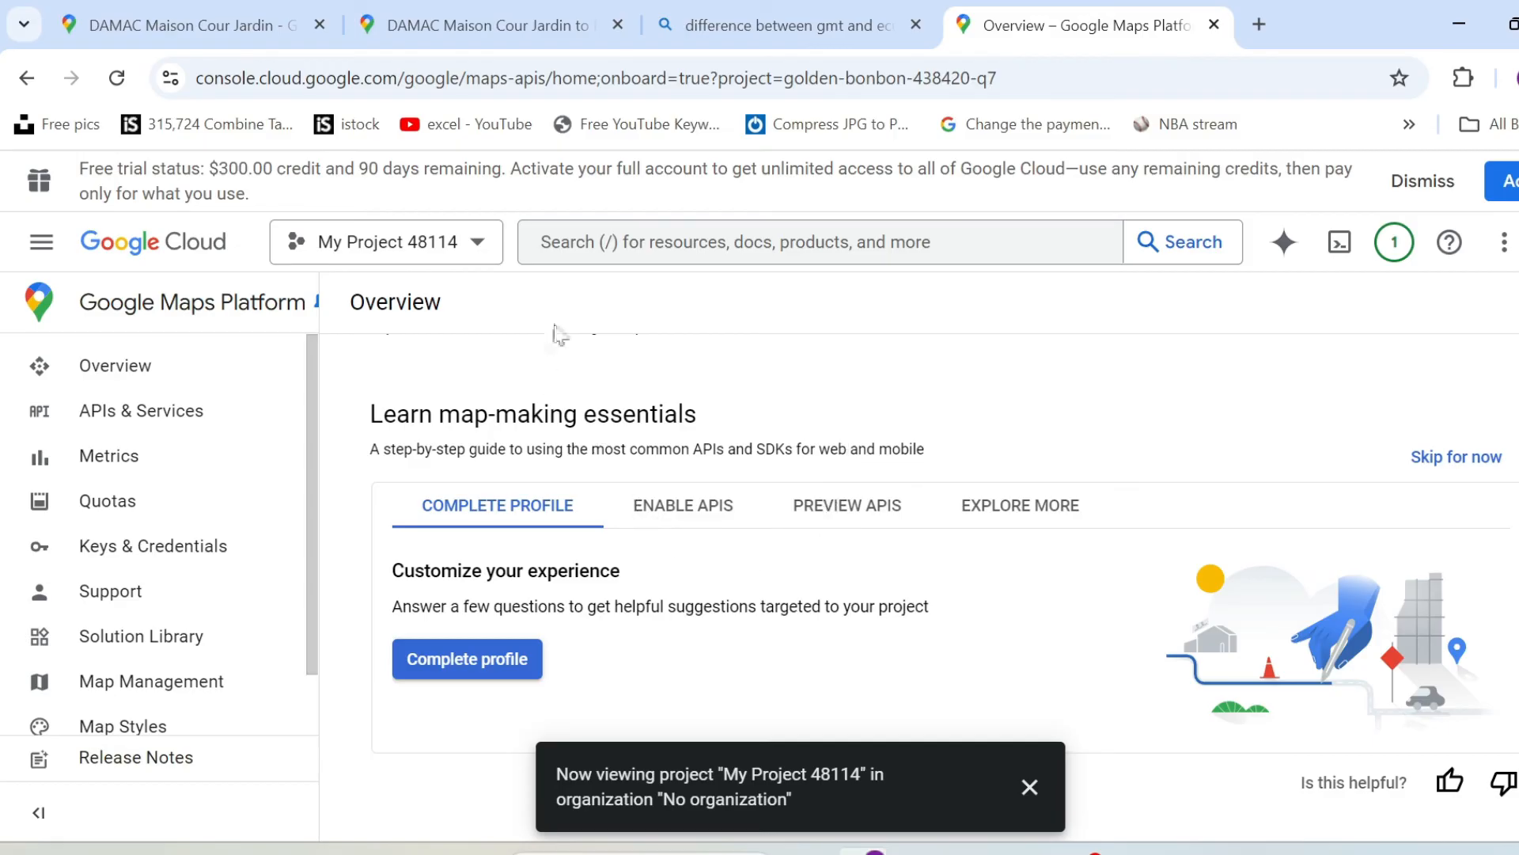
pyautogui.click(643, 236)
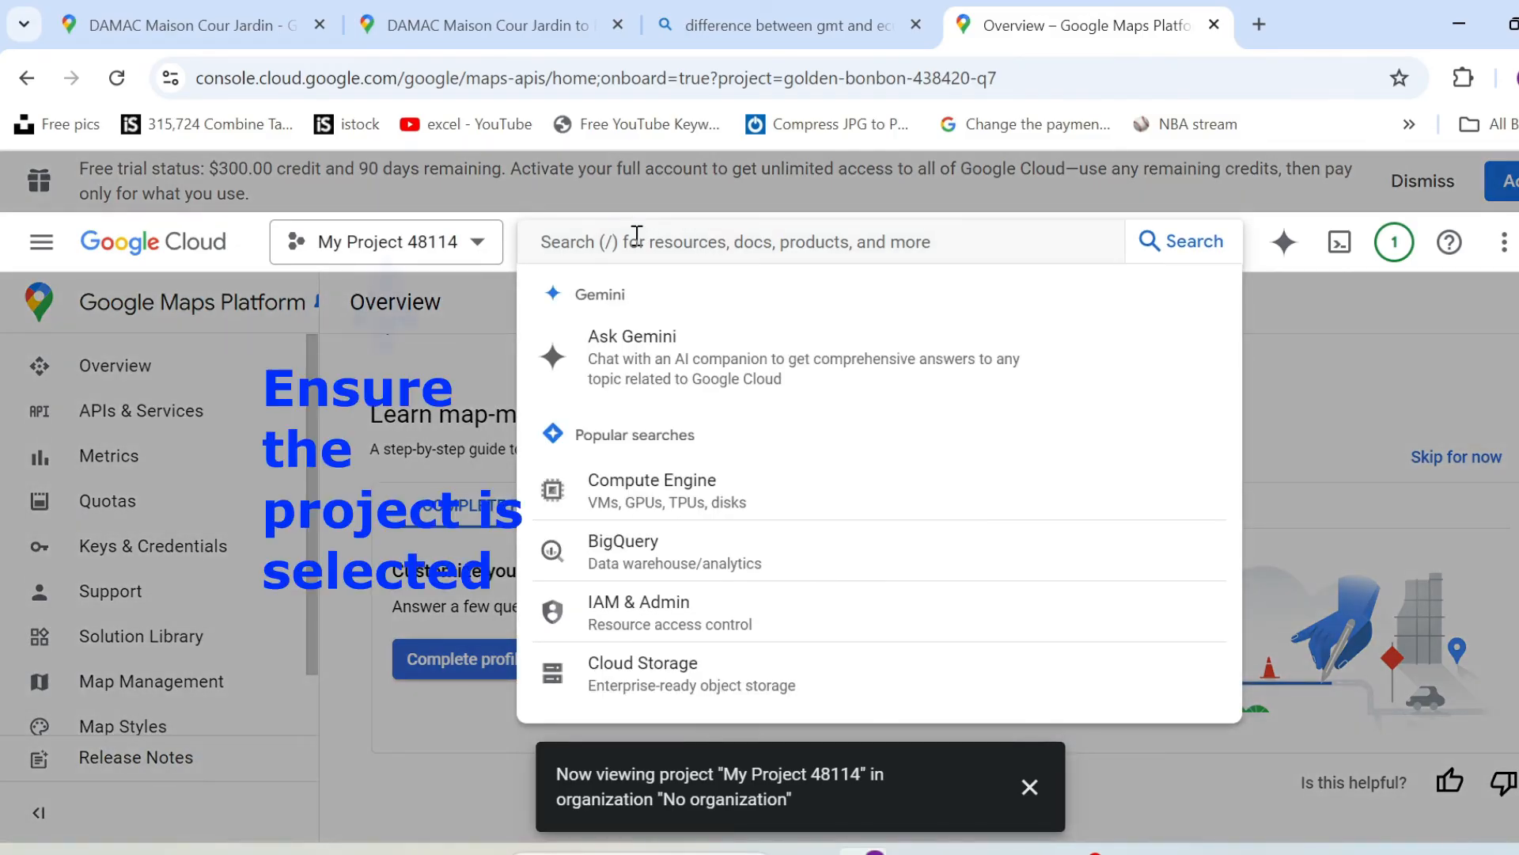
pyautogui.write('geocodin')
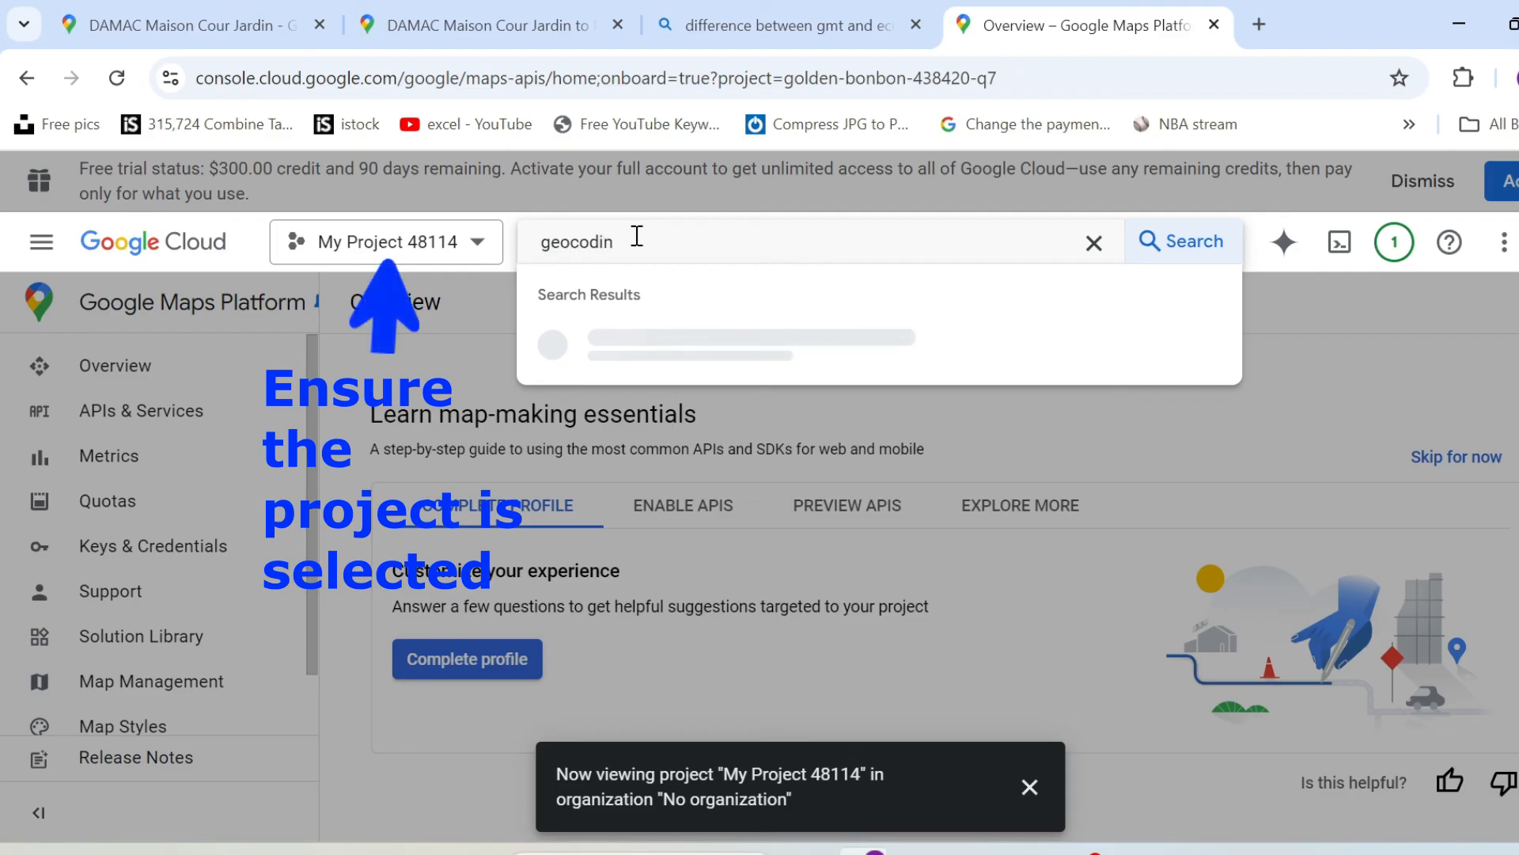
pyautogui.click(689, 353)
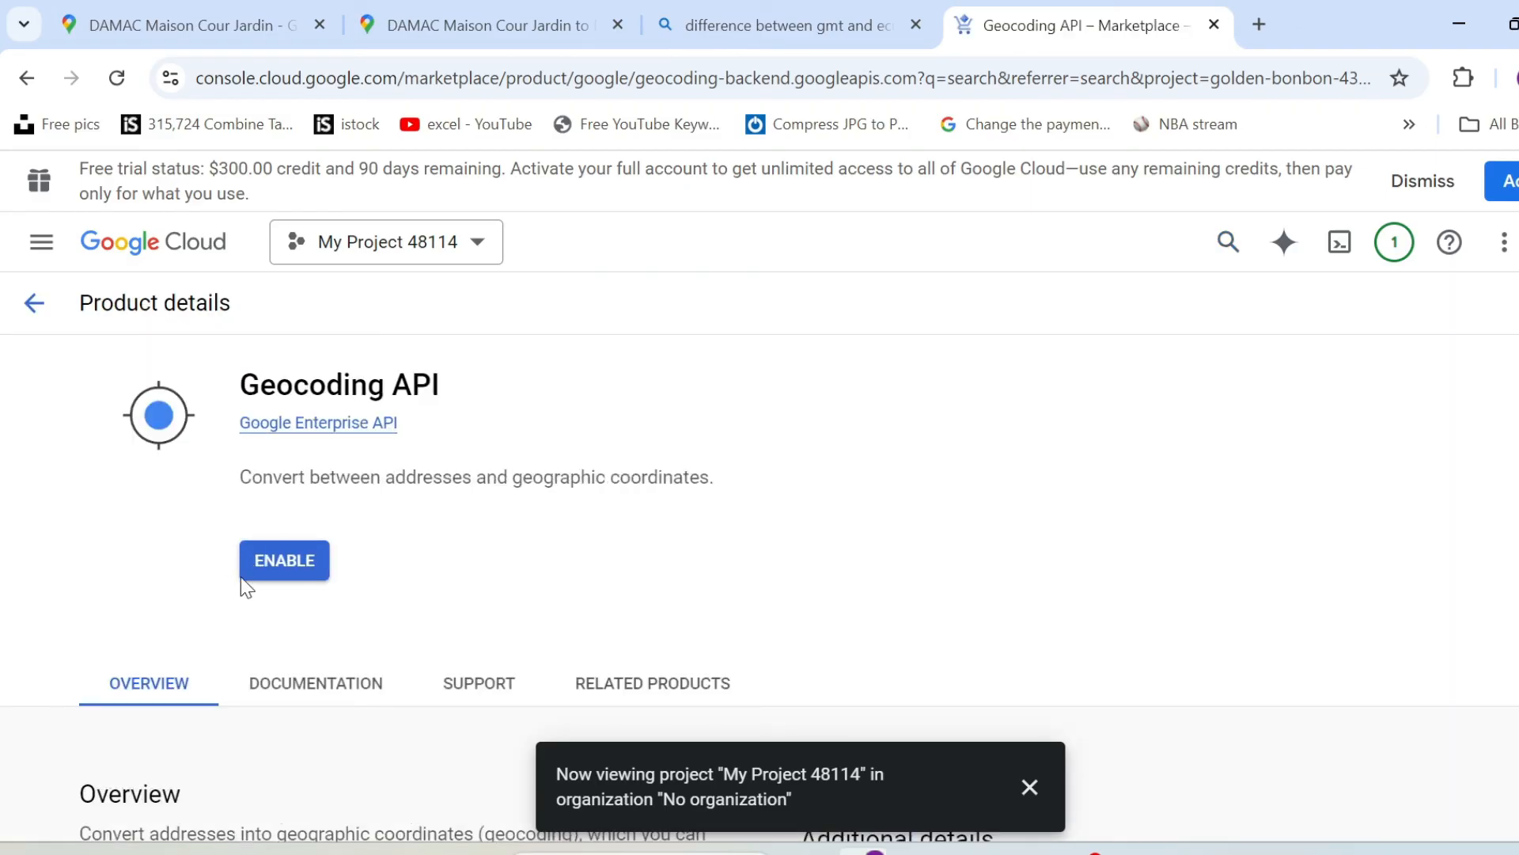
pyautogui.click(271, 570)
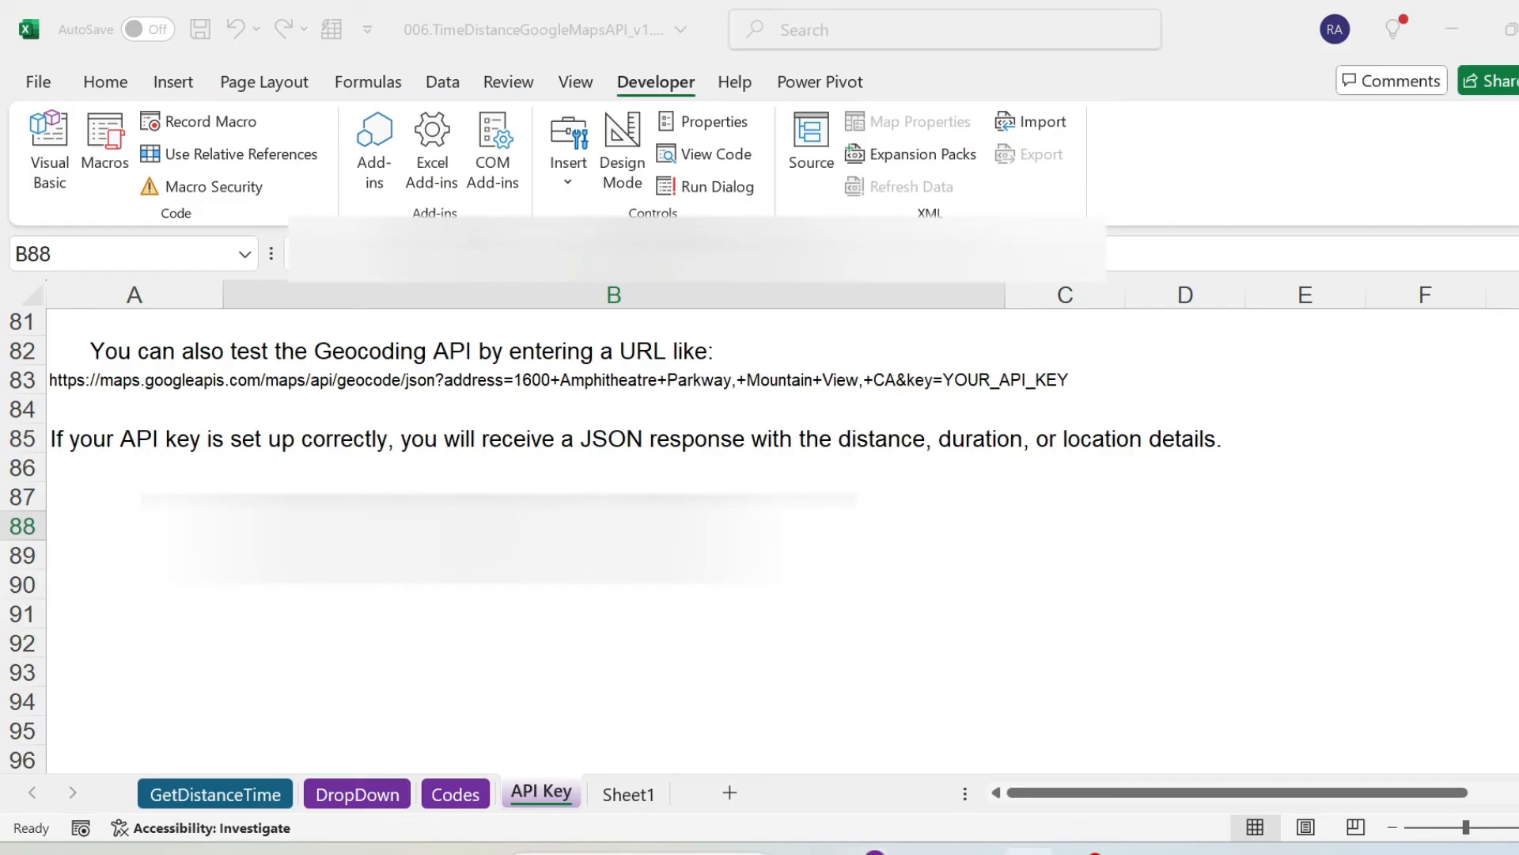
# Switch to Excel and read the Step 5 key creation, Step 6 restriction and Step 7 key placement instructions on the API Key sheet.
pyautogui.hotkey('ctrl', 'v')
pyautogui.scroll(9, 610, 651)
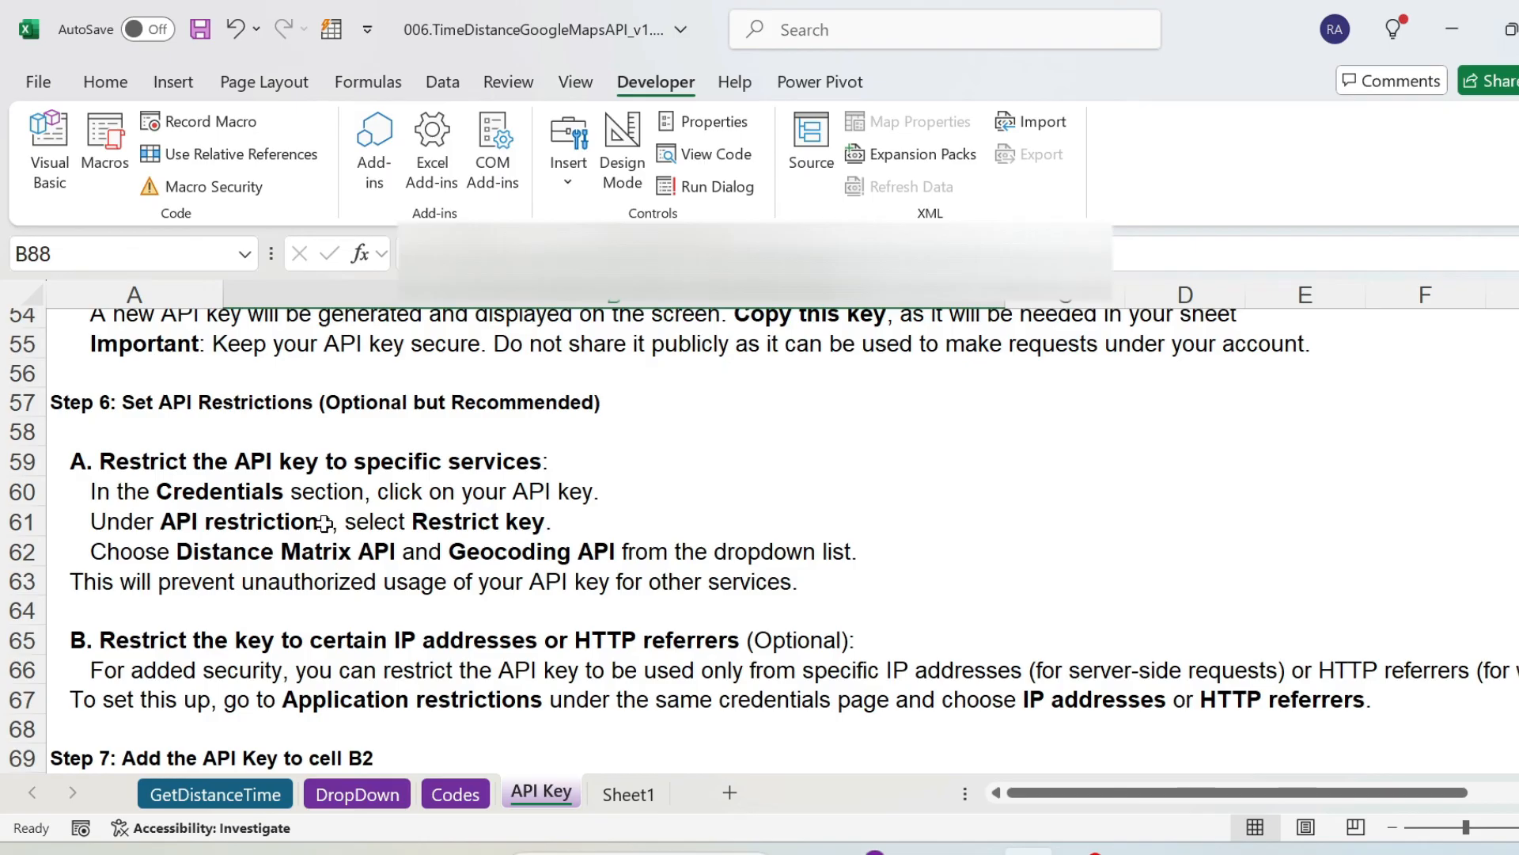
pyautogui.scroll(2, 324, 523)
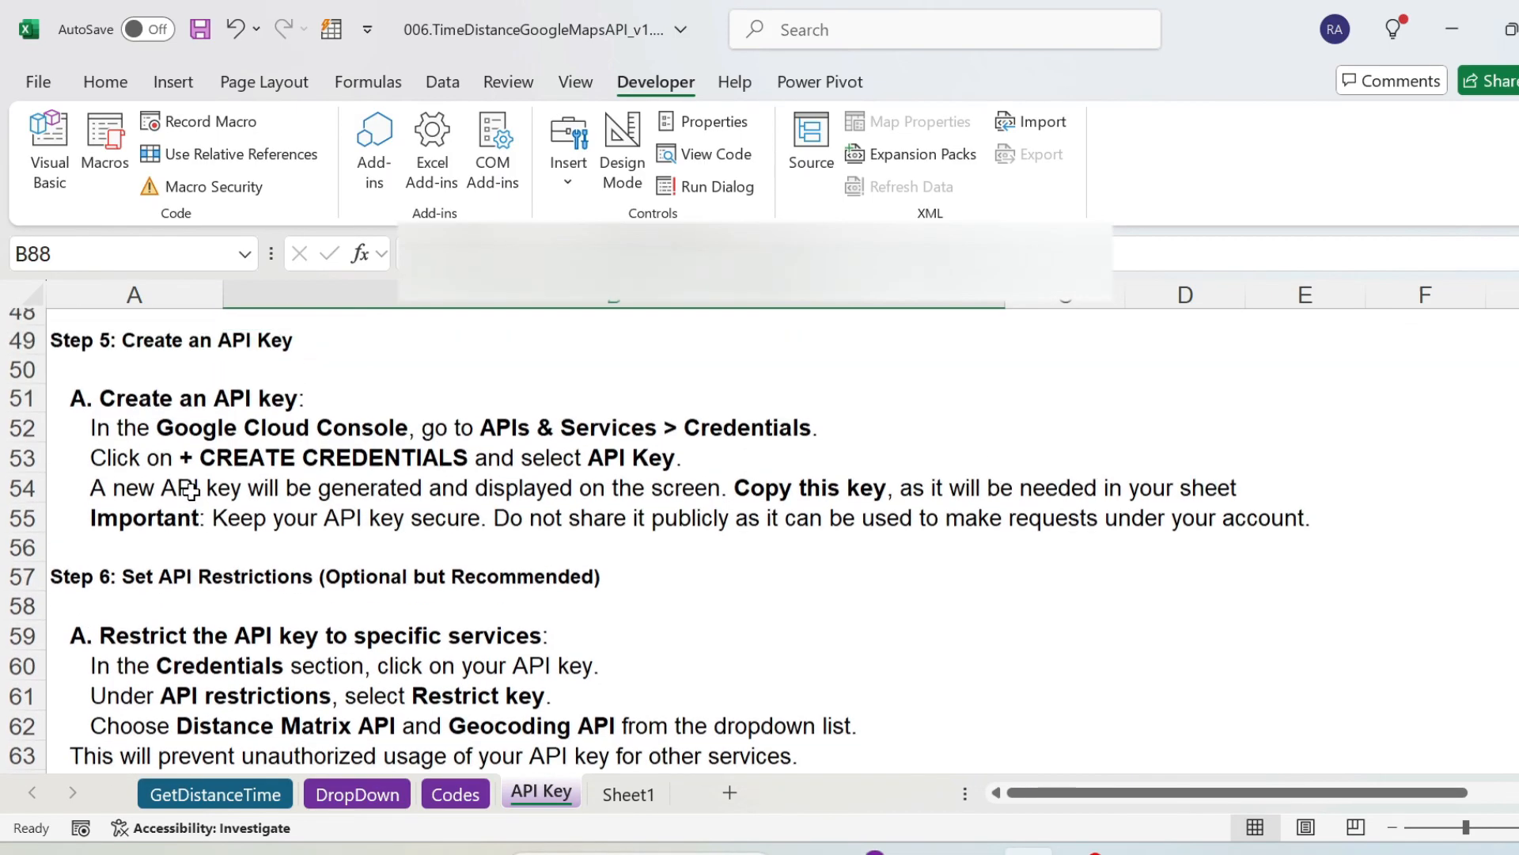
pyautogui.scroll(1, 190, 490)
pyautogui.click(175, 432)
pyautogui.scroll(-1, 175, 432)
pyautogui.click(153, 577)
pyautogui.scroll(-2, 150, 580)
pyautogui.moveTo(131, 465); pyautogui.dragTo(138, 645)
pyautogui.scroll(-2, 141, 655)
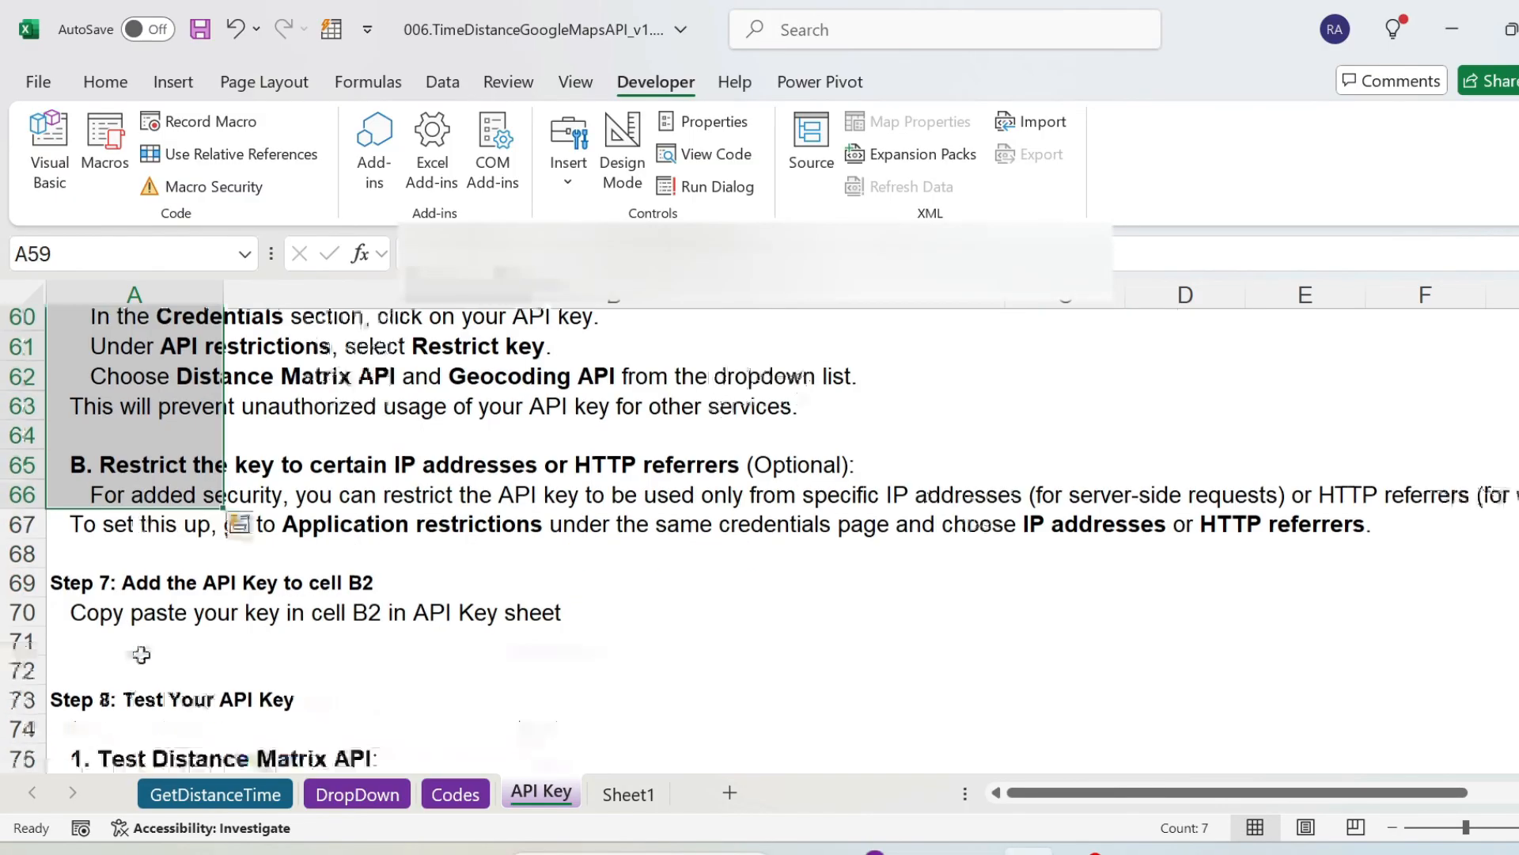
pyautogui.click(80, 582)
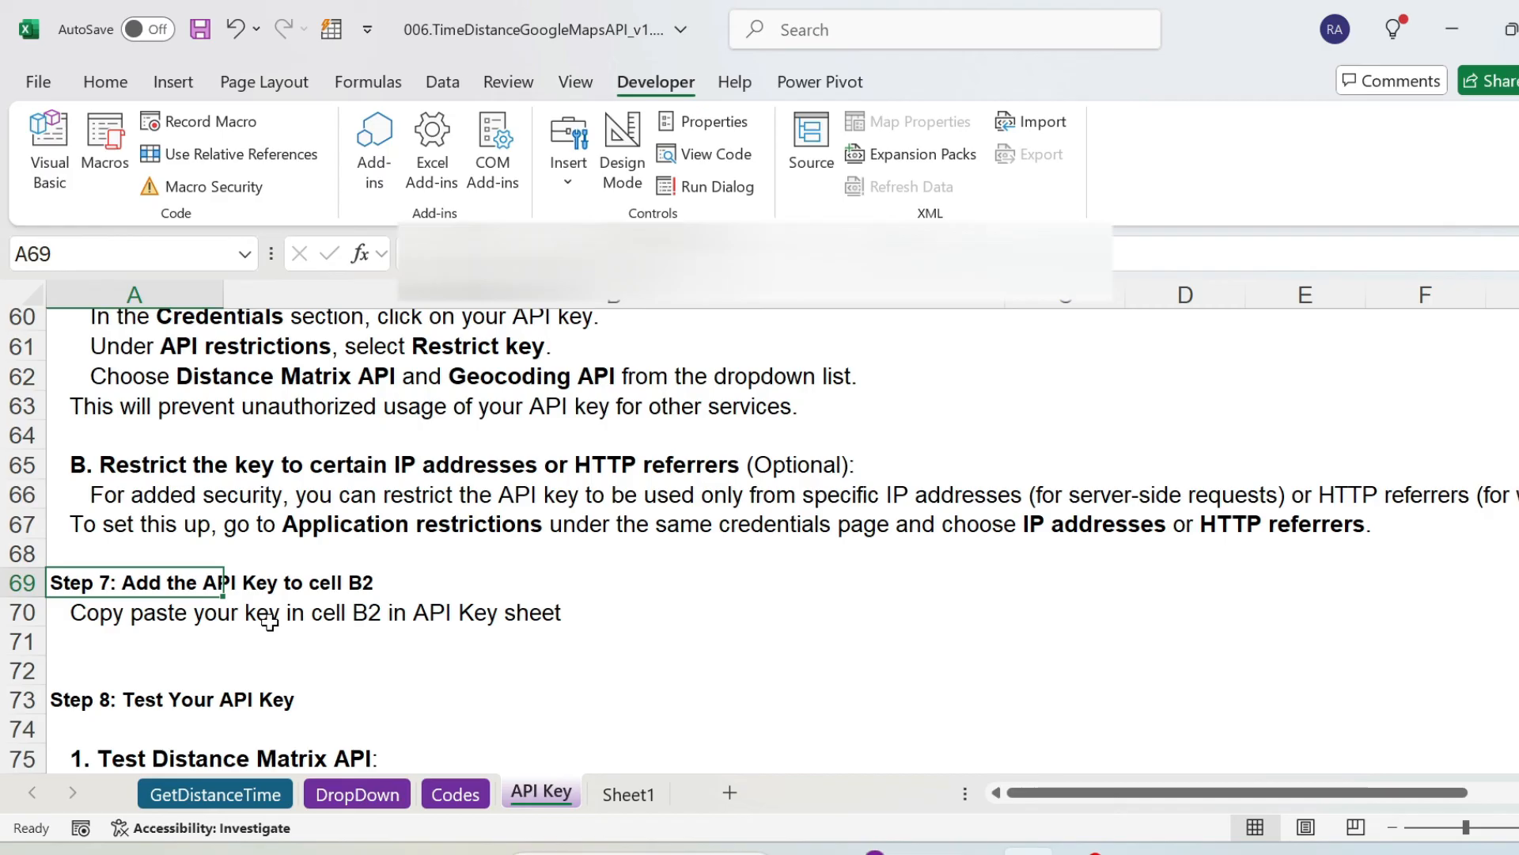
# Check key cell B2 and the Steps Summary on the API Key sheet, and read down to the Step 8 testing instructions.
pyautogui.scroll(20, 345, 621)
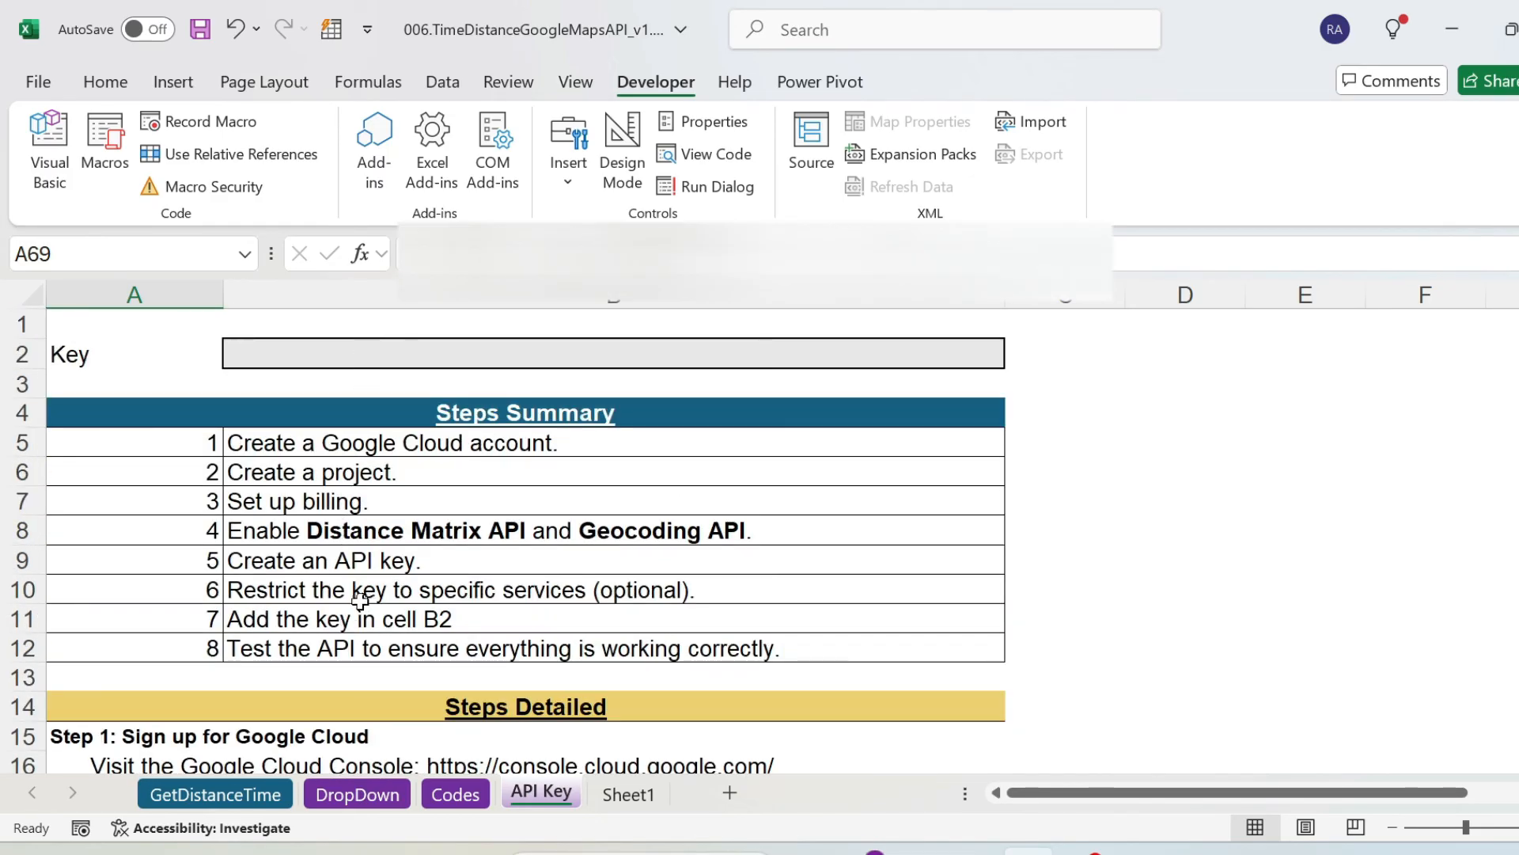
pyautogui.scroll(-13, 360, 602)
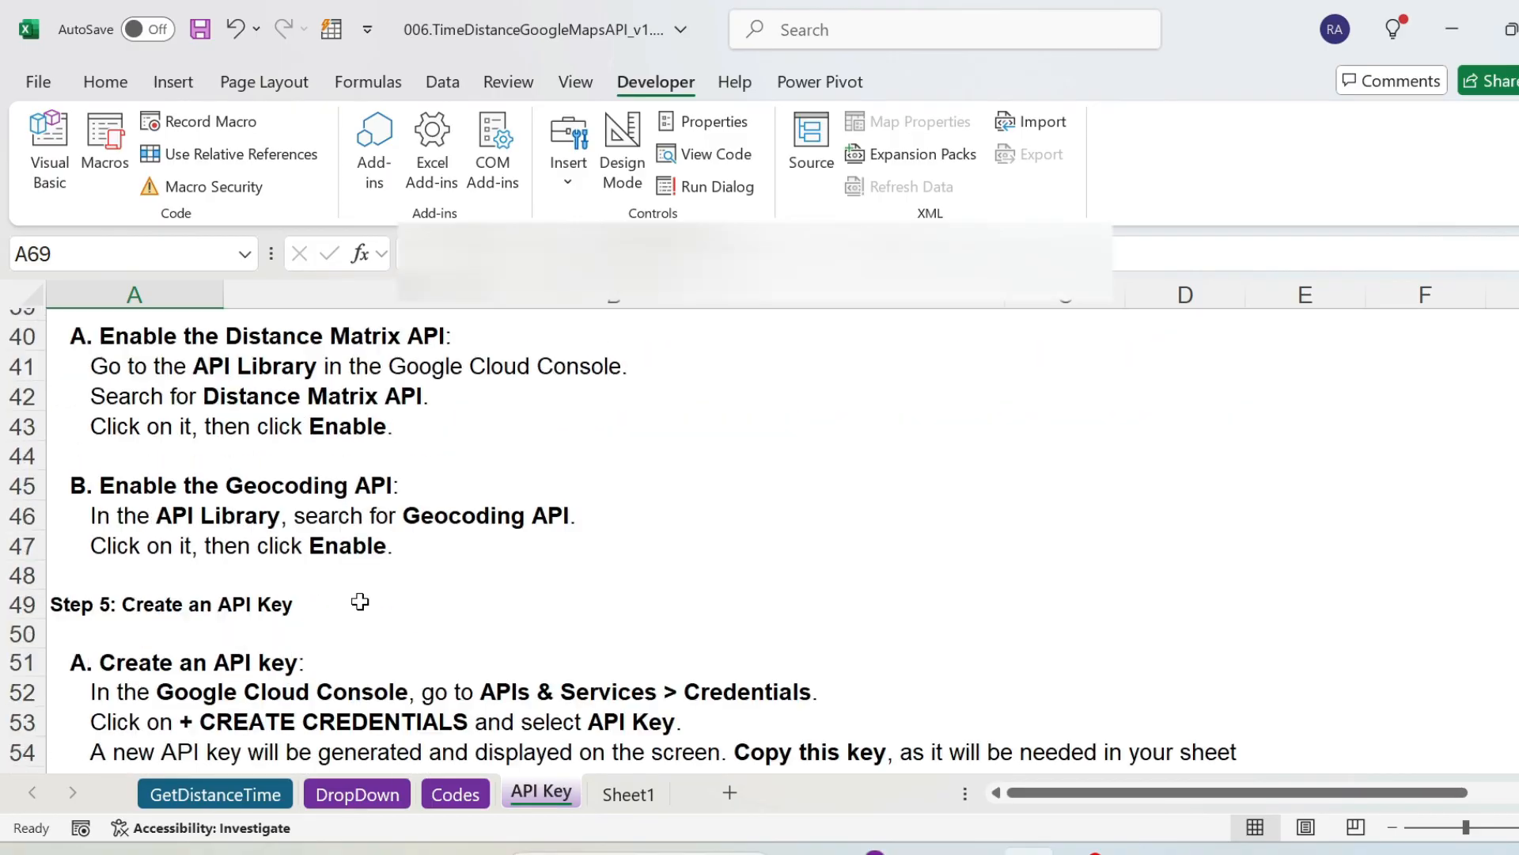
pyautogui.scroll(-2, 360, 602)
pyautogui.scroll(-3, 360, 602)
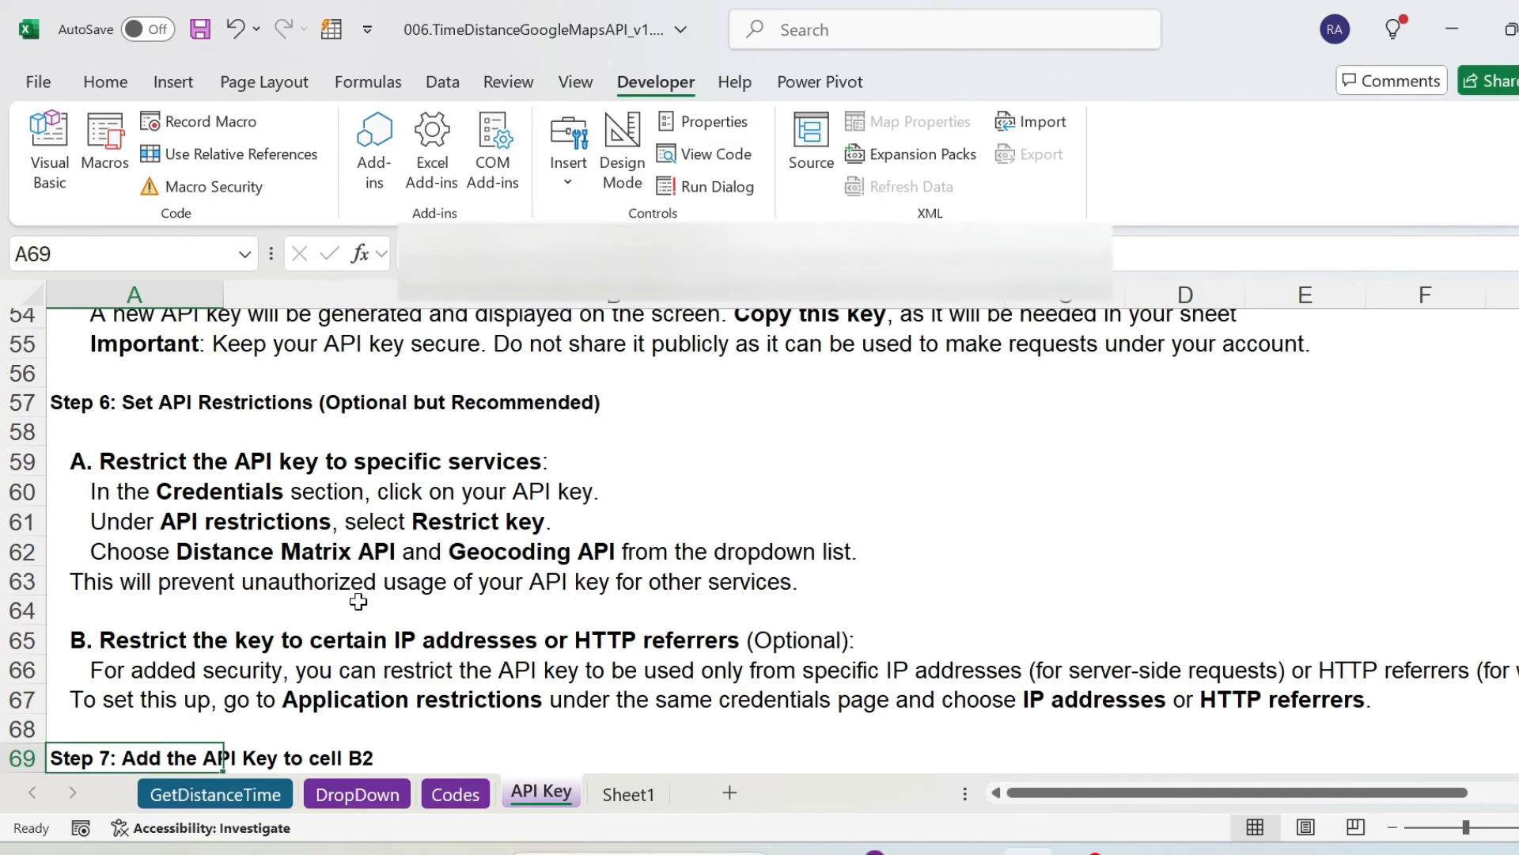
pyautogui.scroll(-5, 358, 601)
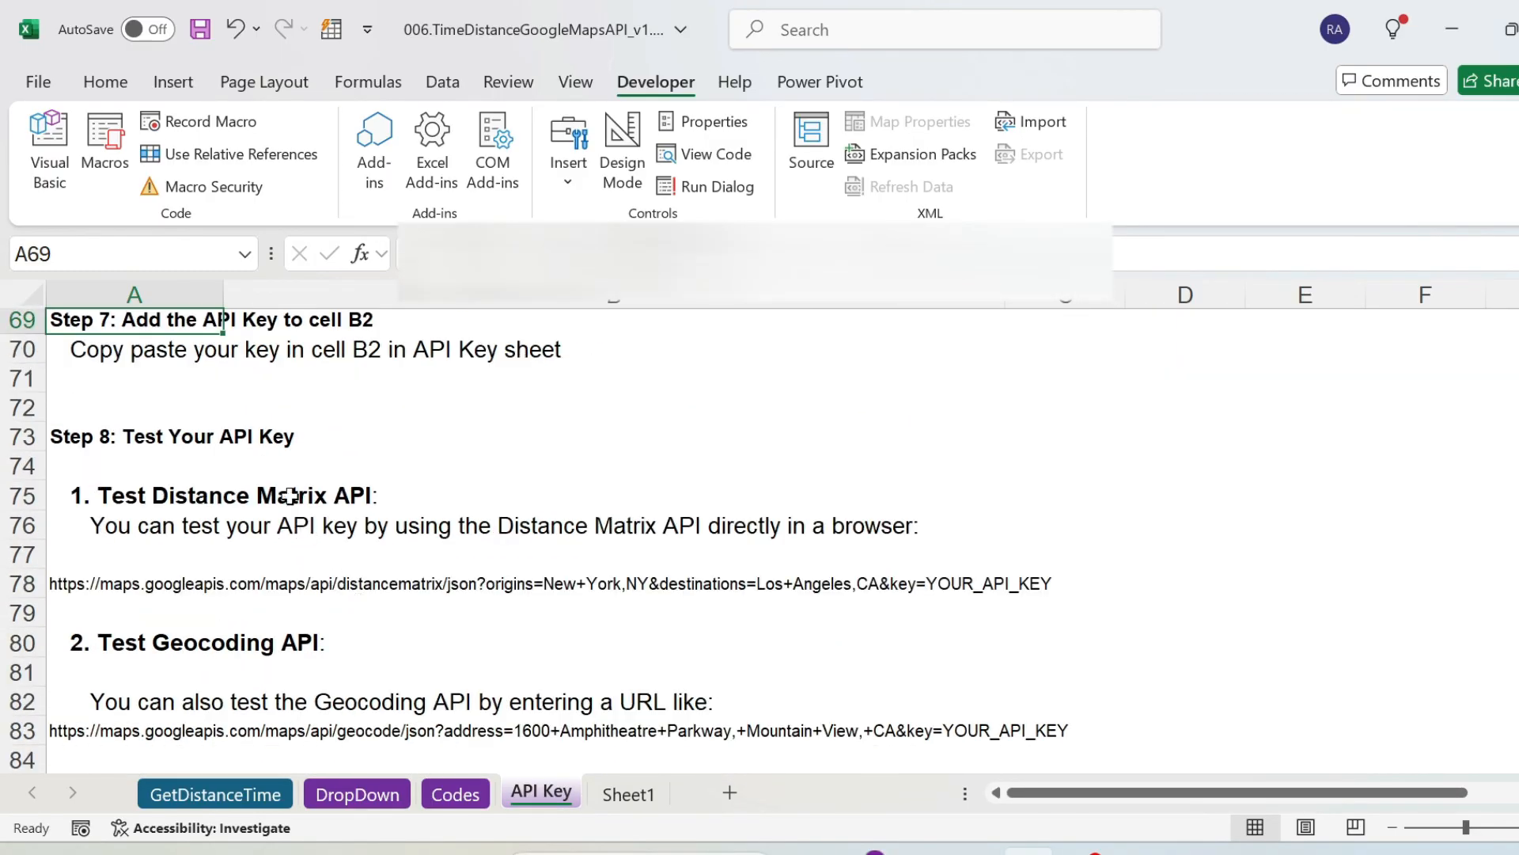
# Copy the Distance Matrix API test URL from cell A78 into cell A90 of the API Key sheet.
pyautogui.click(60, 583)
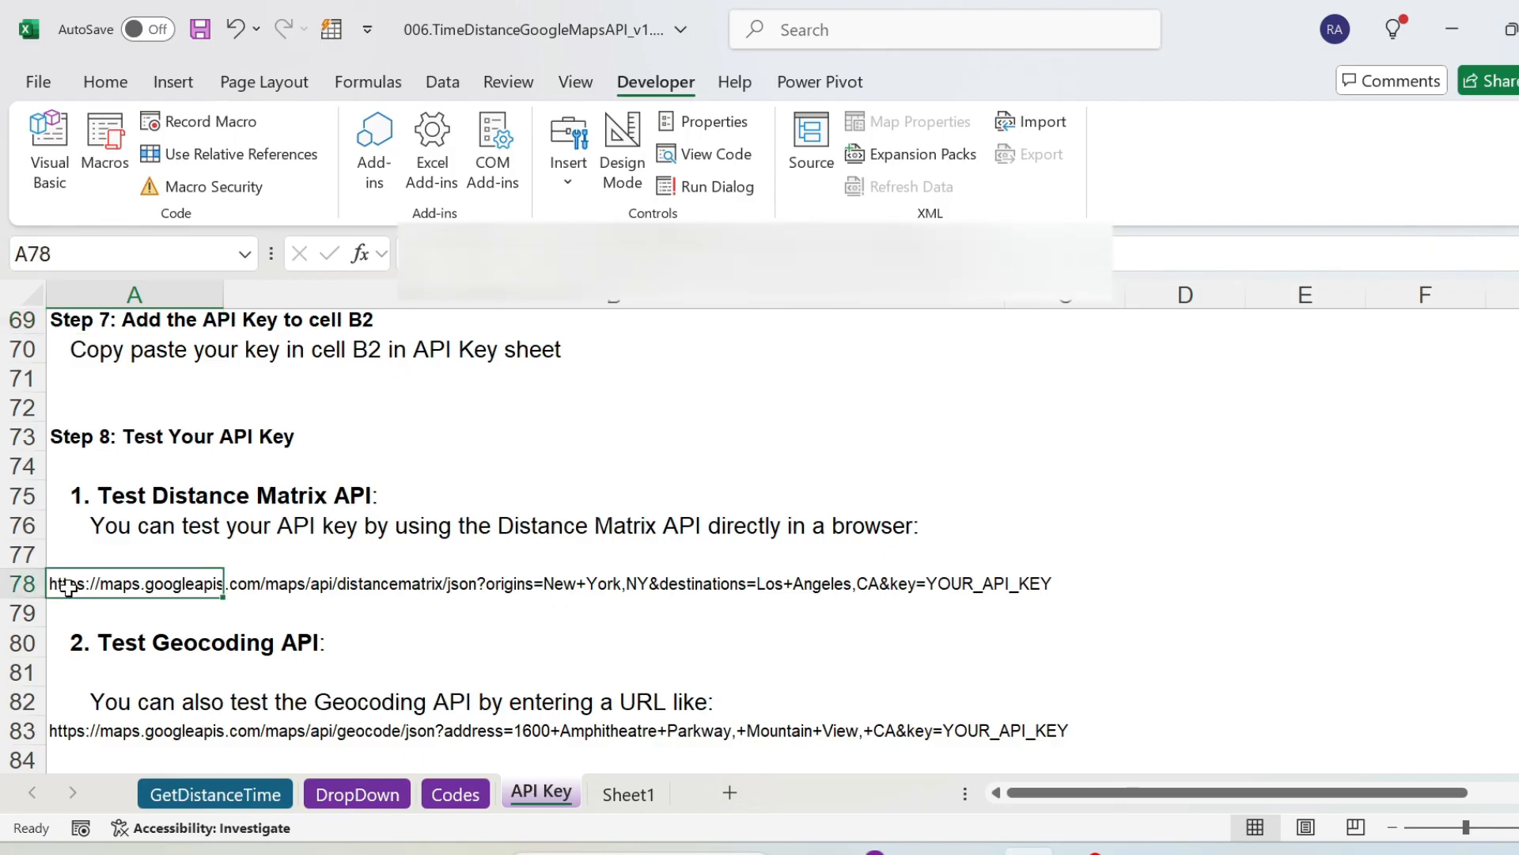
pyautogui.hotkey('ctrl', 'c')
pyautogui.scroll(-3, 364, 610)
pyautogui.click(111, 672)
pyautogui.hotkey('ctrl', 'v')
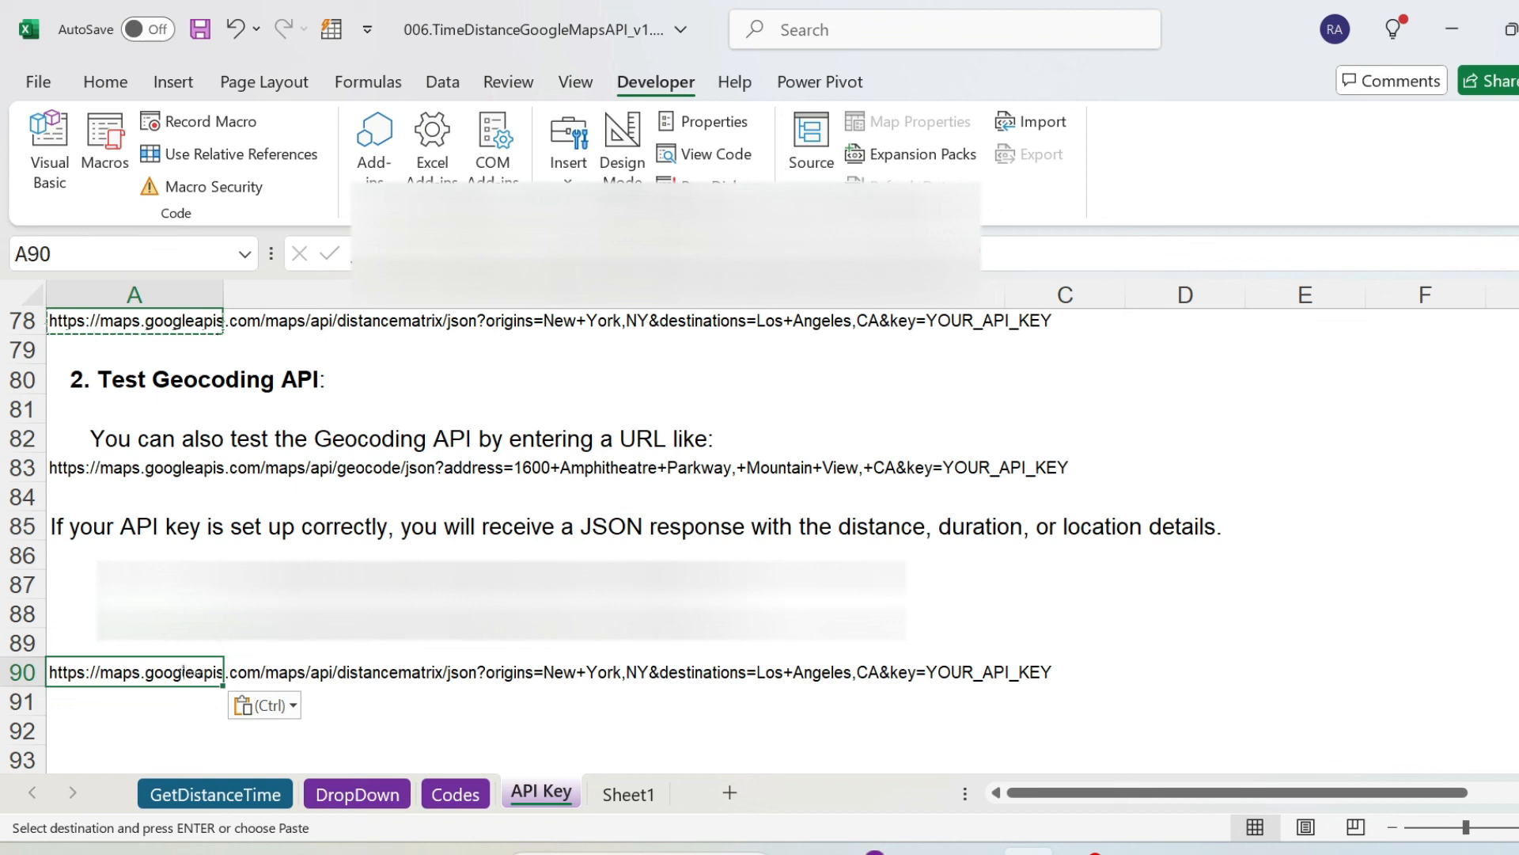
# Copy the API key from cell B88 and use it to replace the YOUR_API_KEY placeholder in the test URL in cell A90.
pyautogui.click(949, 613)
pyautogui.moveTo(853, 254); pyautogui.dragTo(287, 258)
pyautogui.press('Escape')
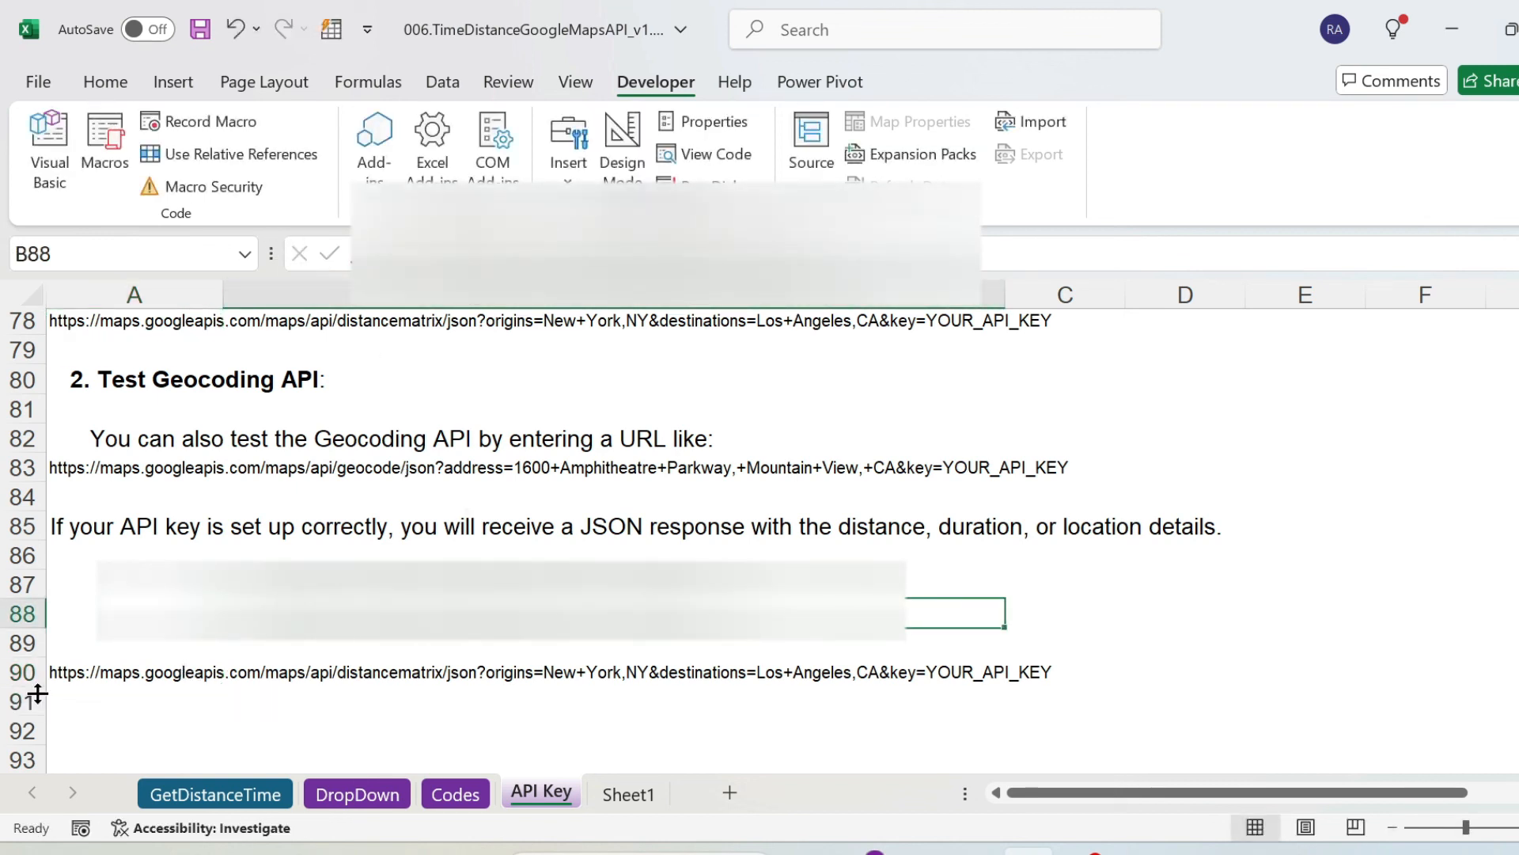
pyautogui.click(52, 679)
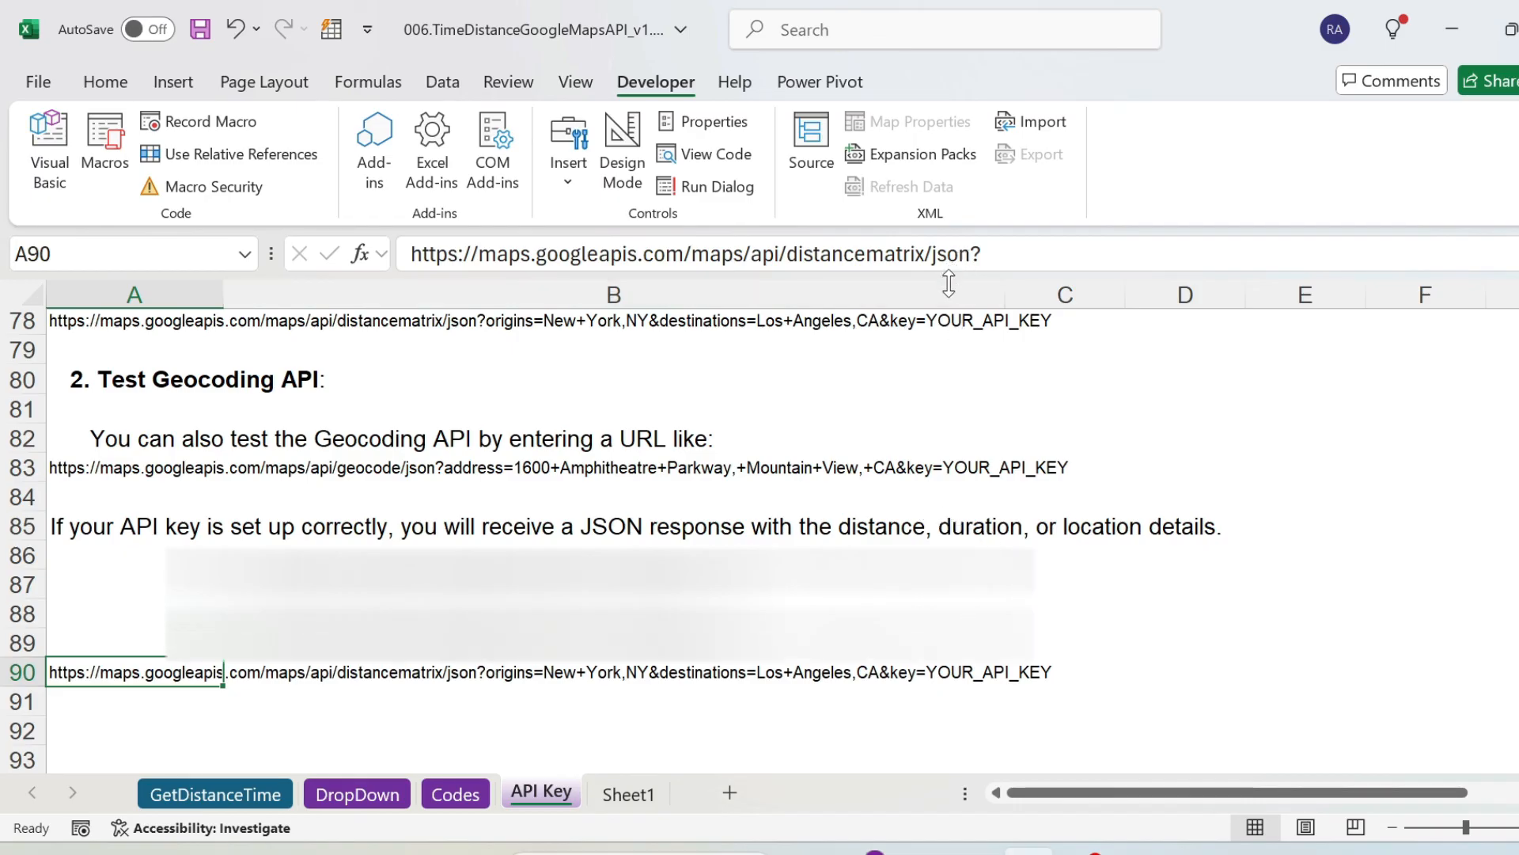
pyautogui.moveTo(952, 276); pyautogui.dragTo(952, 307)
pyautogui.moveTo(1107, 285); pyautogui.dragTo(962, 293)
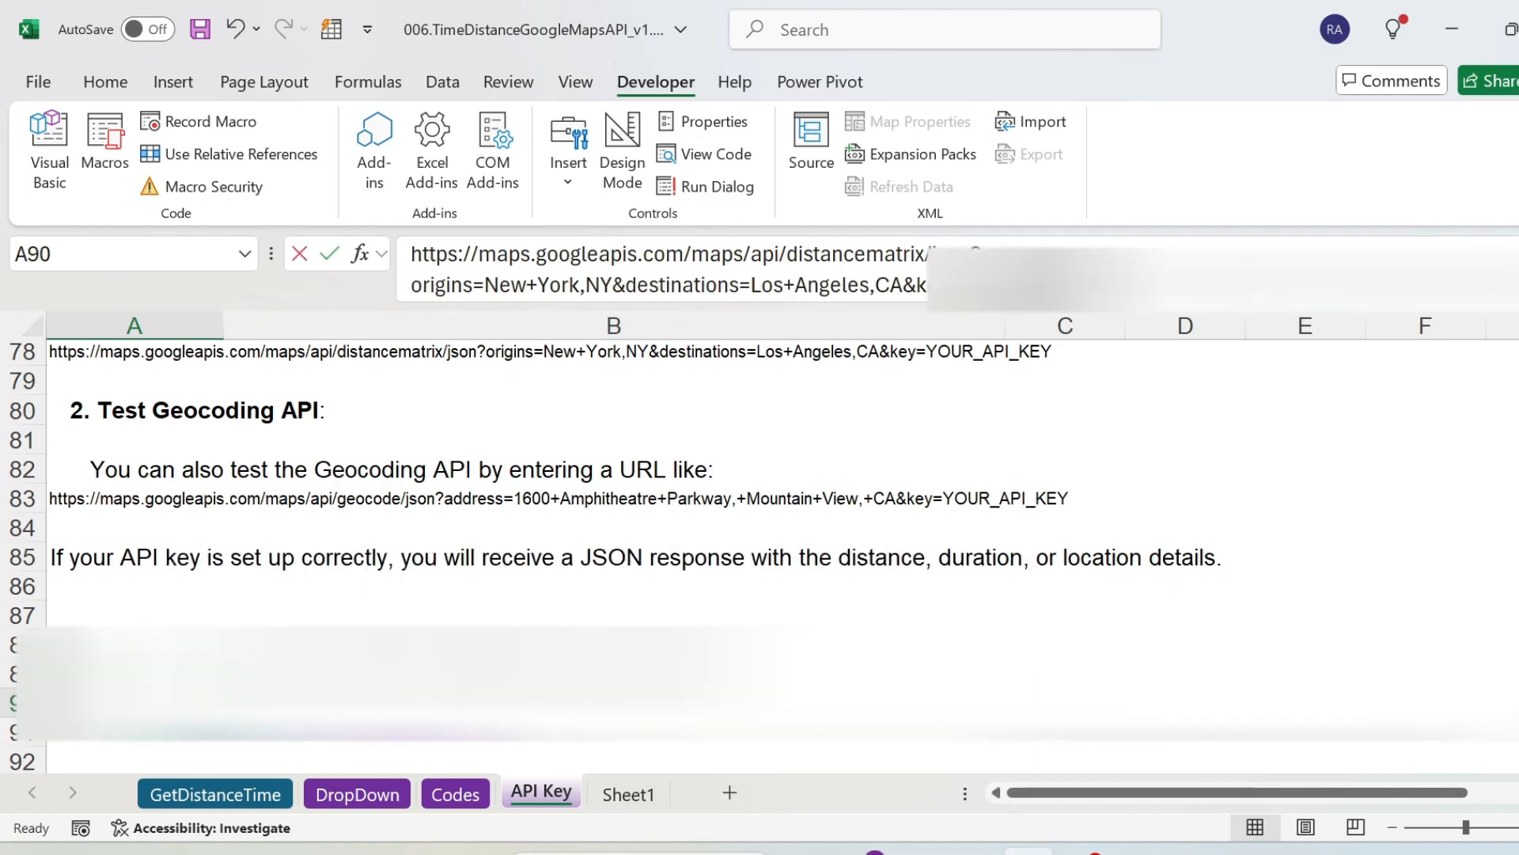
pyautogui.hotkey('ctrl', 'v')
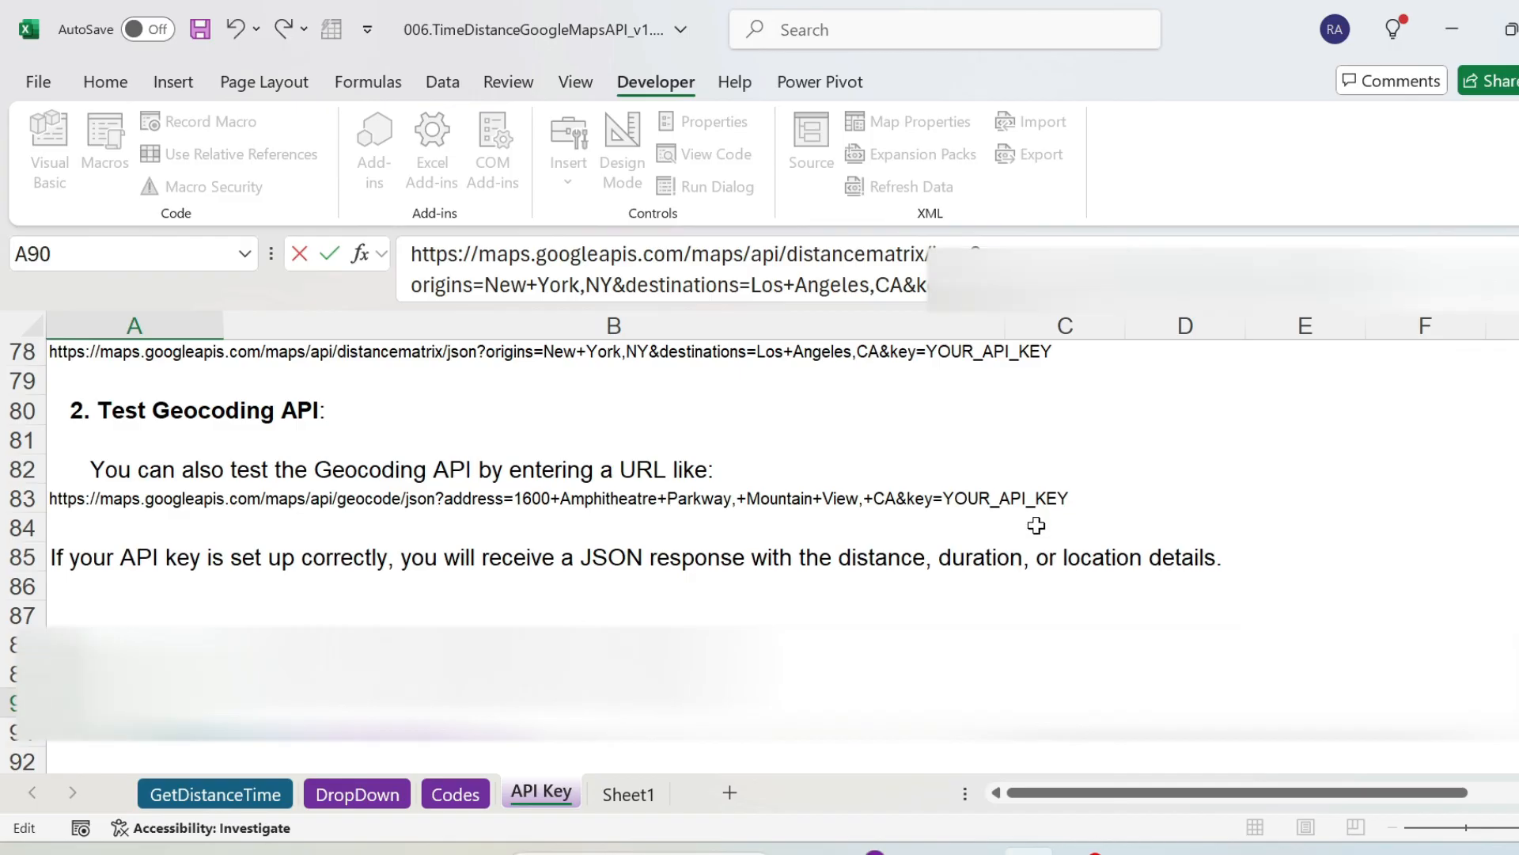
pyautogui.press('Return')
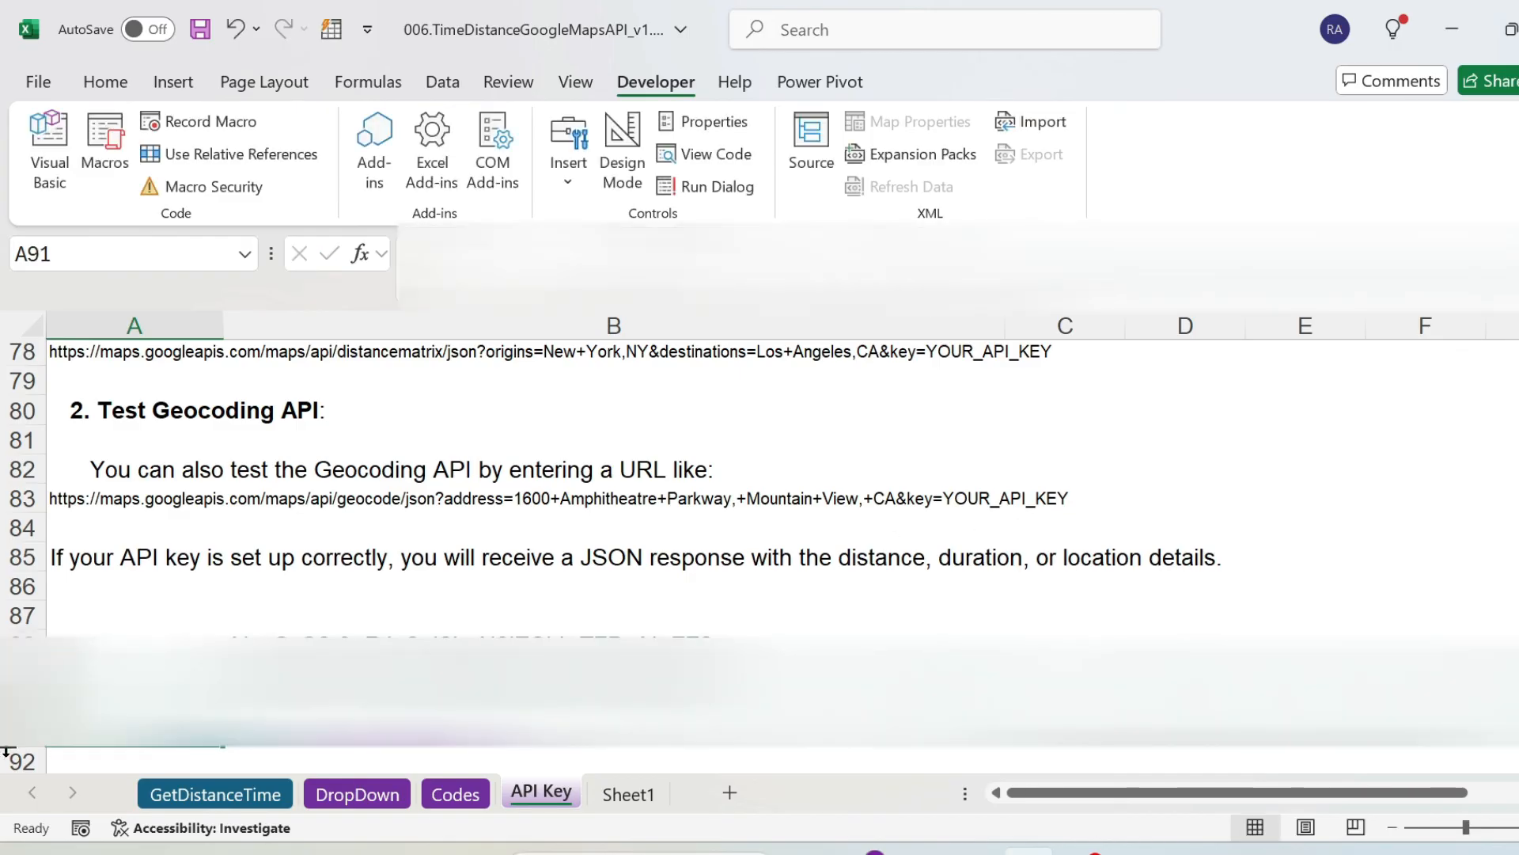
# Copy the completed Distance Matrix test URL containing the API key from cell A90 and open it in a new Chrome tab.
pyautogui.press('Up')
pyautogui.moveTo(1234, 277); pyautogui.dragTo(396, 261)
pyautogui.press('Escape')
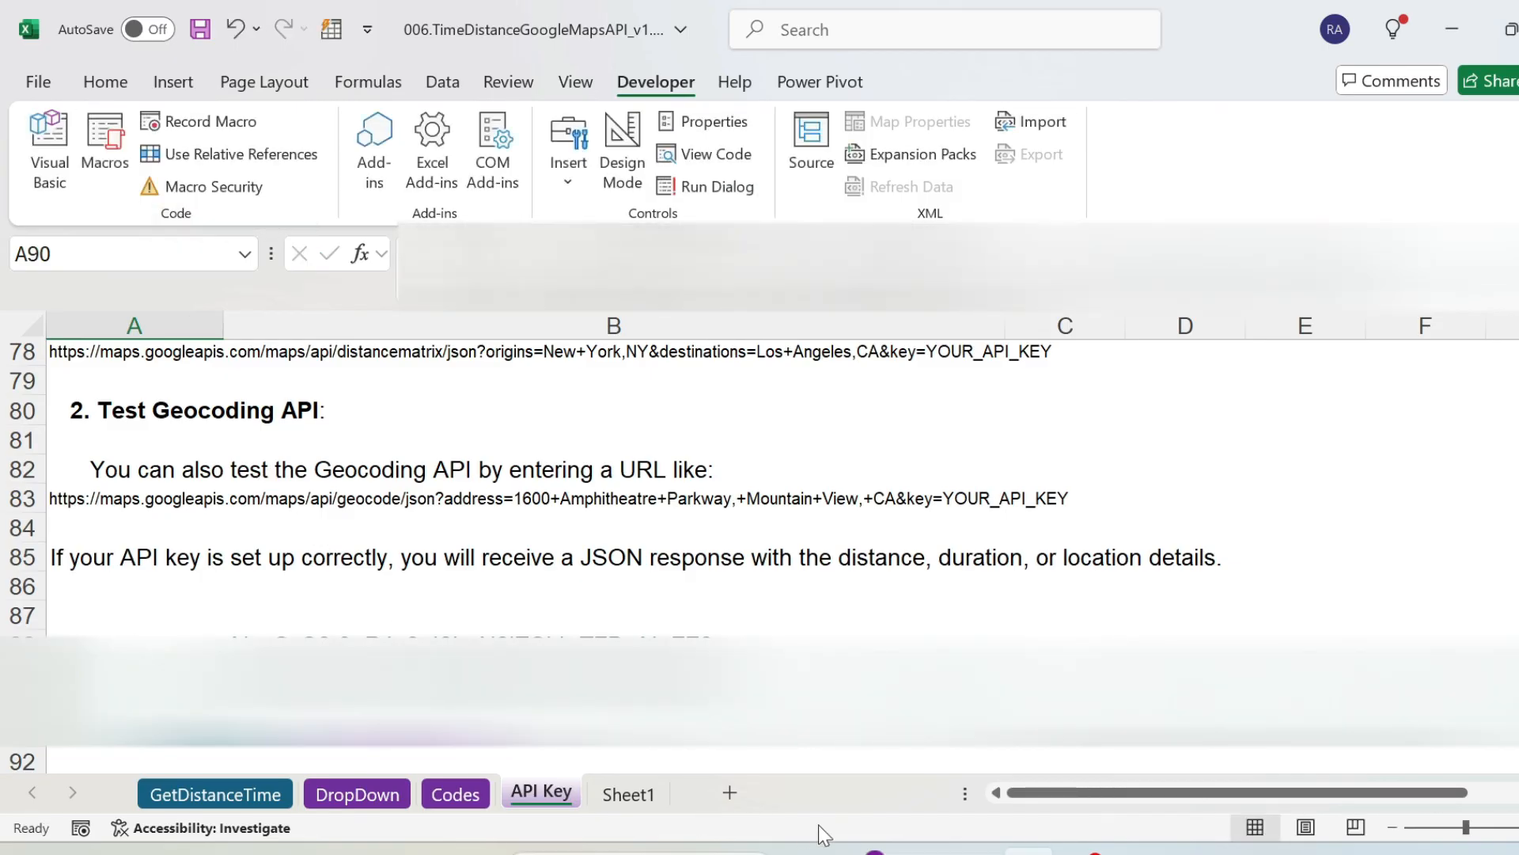
pyautogui.click(874, 852)
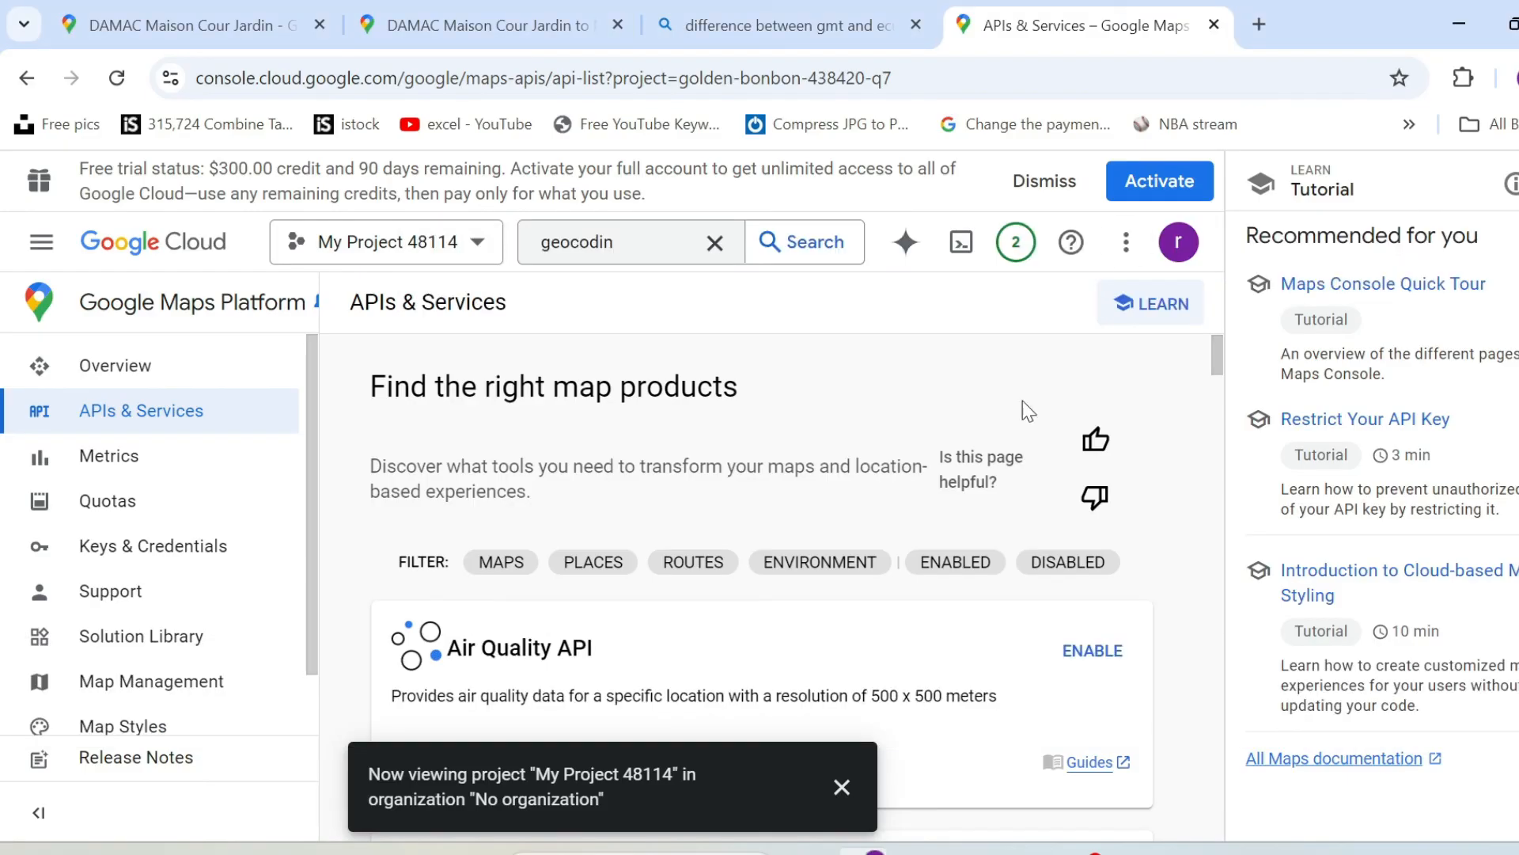
pyautogui.click(1259, 24)
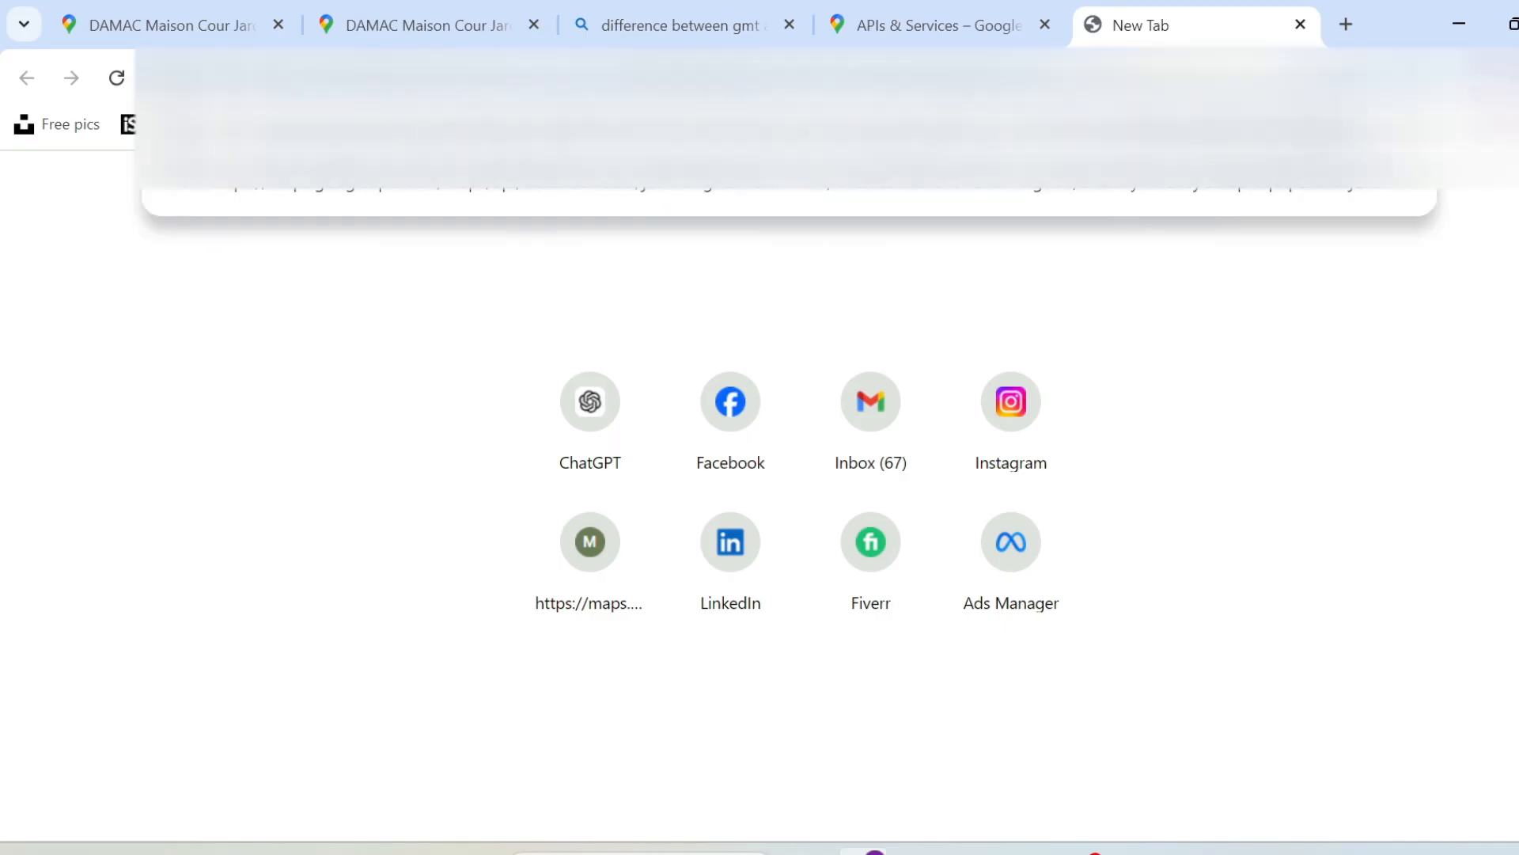
pyautogui.press('Return')
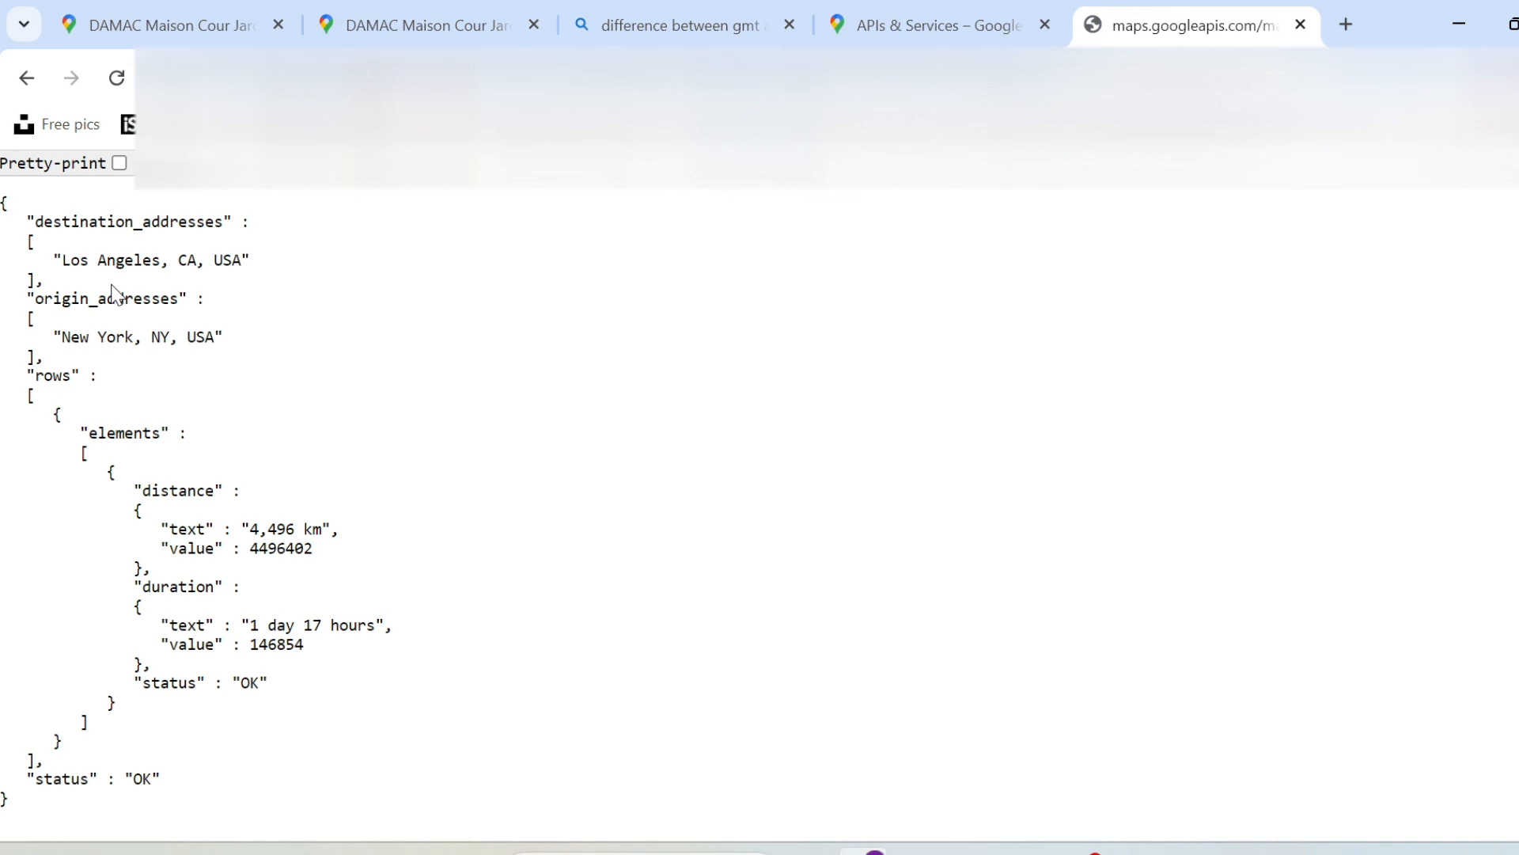
# Return to Excel and examine the distance, time, address and url output columns on the GetDistanceTime sheet.
pyautogui.click(1029, 852)
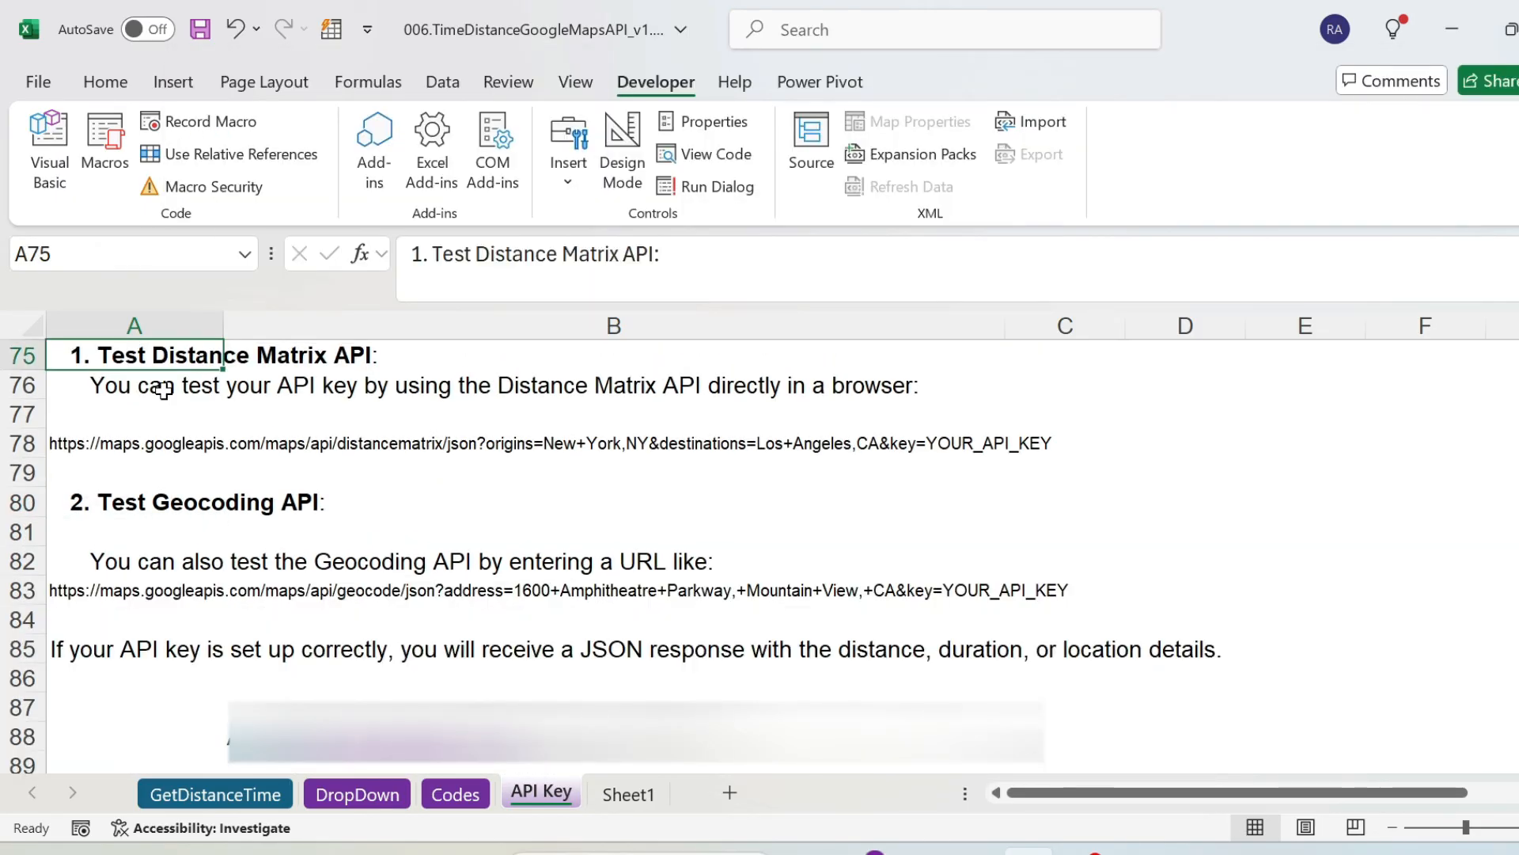
pyautogui.click(211, 792)
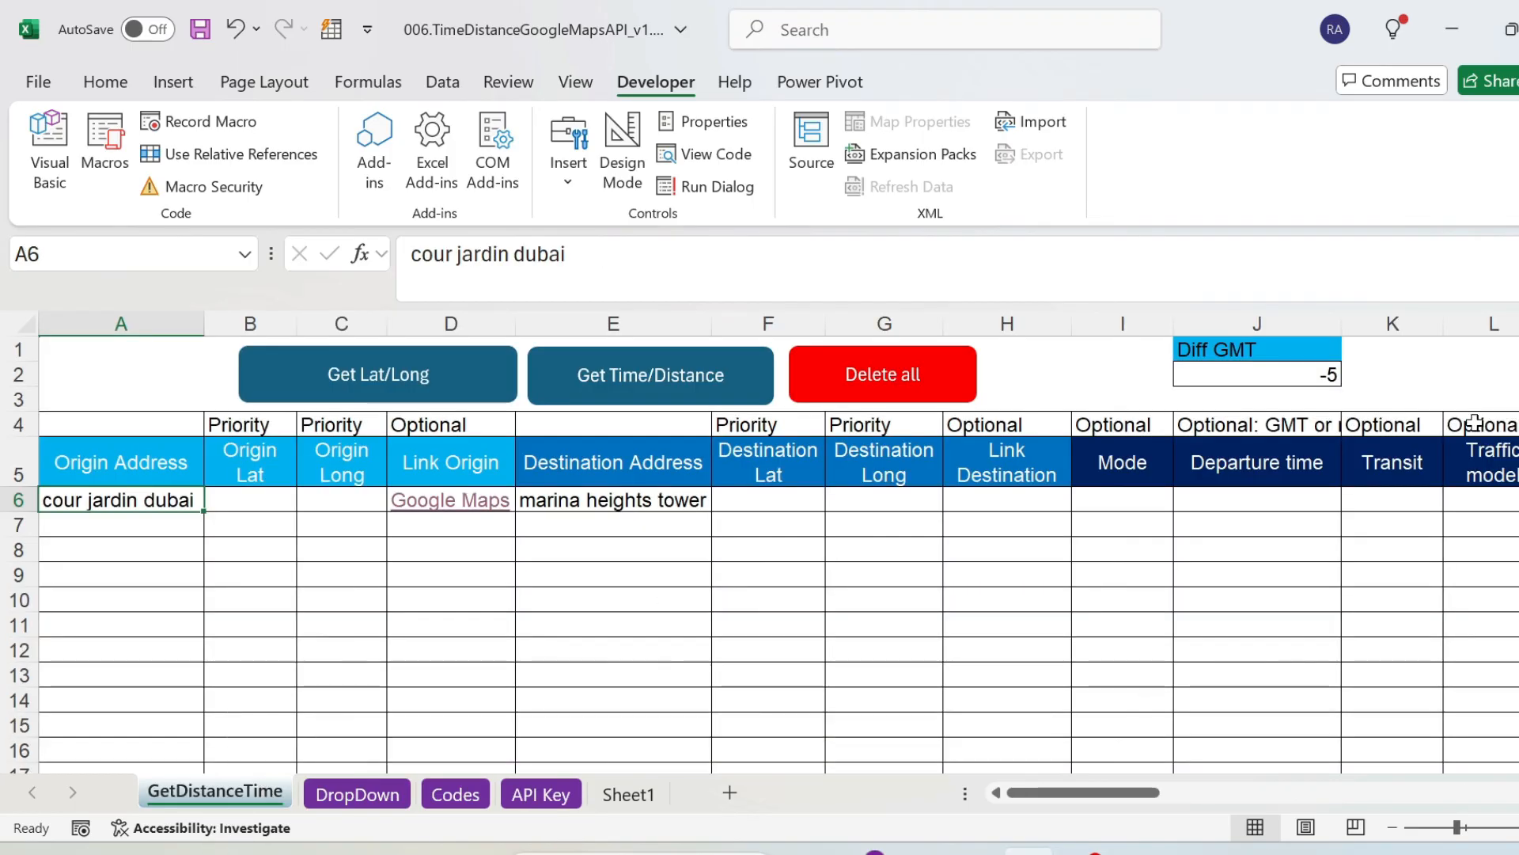
pyautogui.click(1365, 457)
pyautogui.hotkey('ctrl', 'Right')
pyautogui.press('Left')
pyautogui.press('Left')
pyautogui.press('Left')
pyautogui.press('Left')
pyautogui.press('Left')
pyautogui.press('Left')
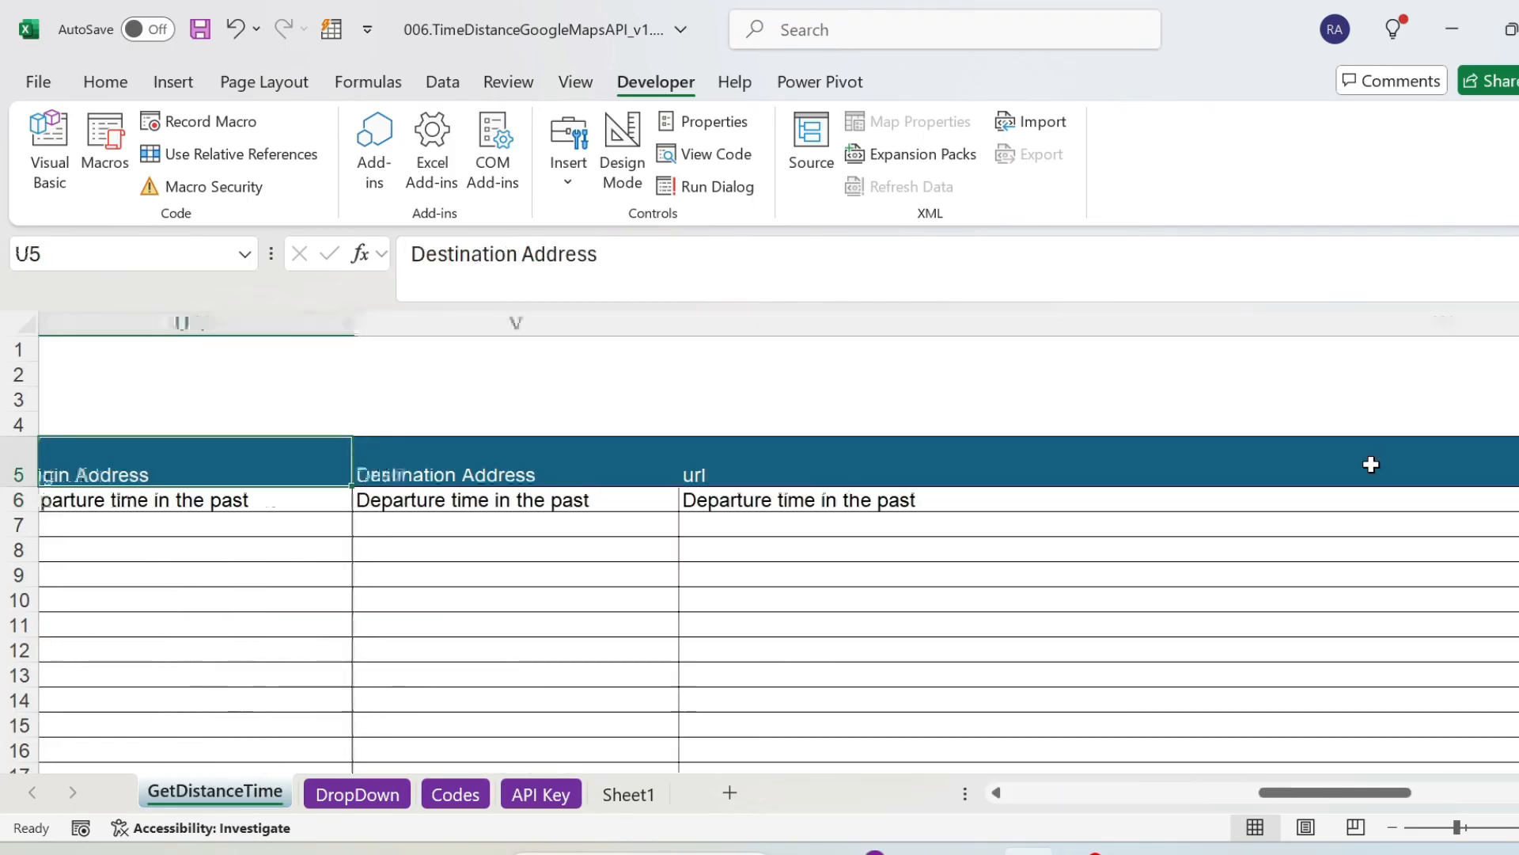
pyautogui.press('Right')
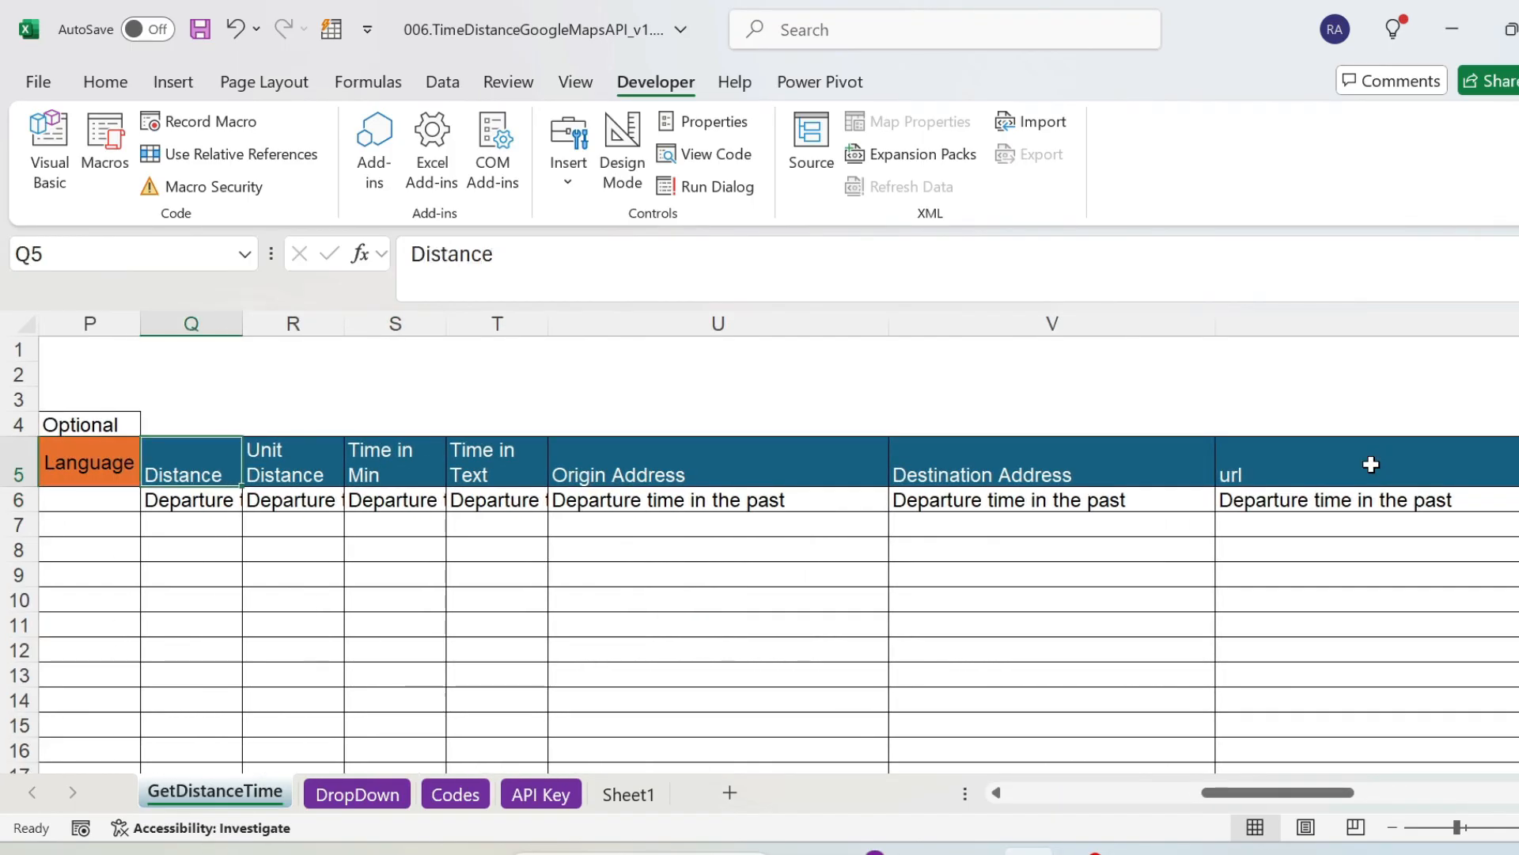
# Examine the origin latitude and longitude cells B6:C6 on the GetDistanceTime sheet, and return to the Geocoding API test instructions on the API Key sheet.
pyautogui.hotkey('ctrl', 'Left')
pyautogui.press('Down')
pyautogui.press('Right')
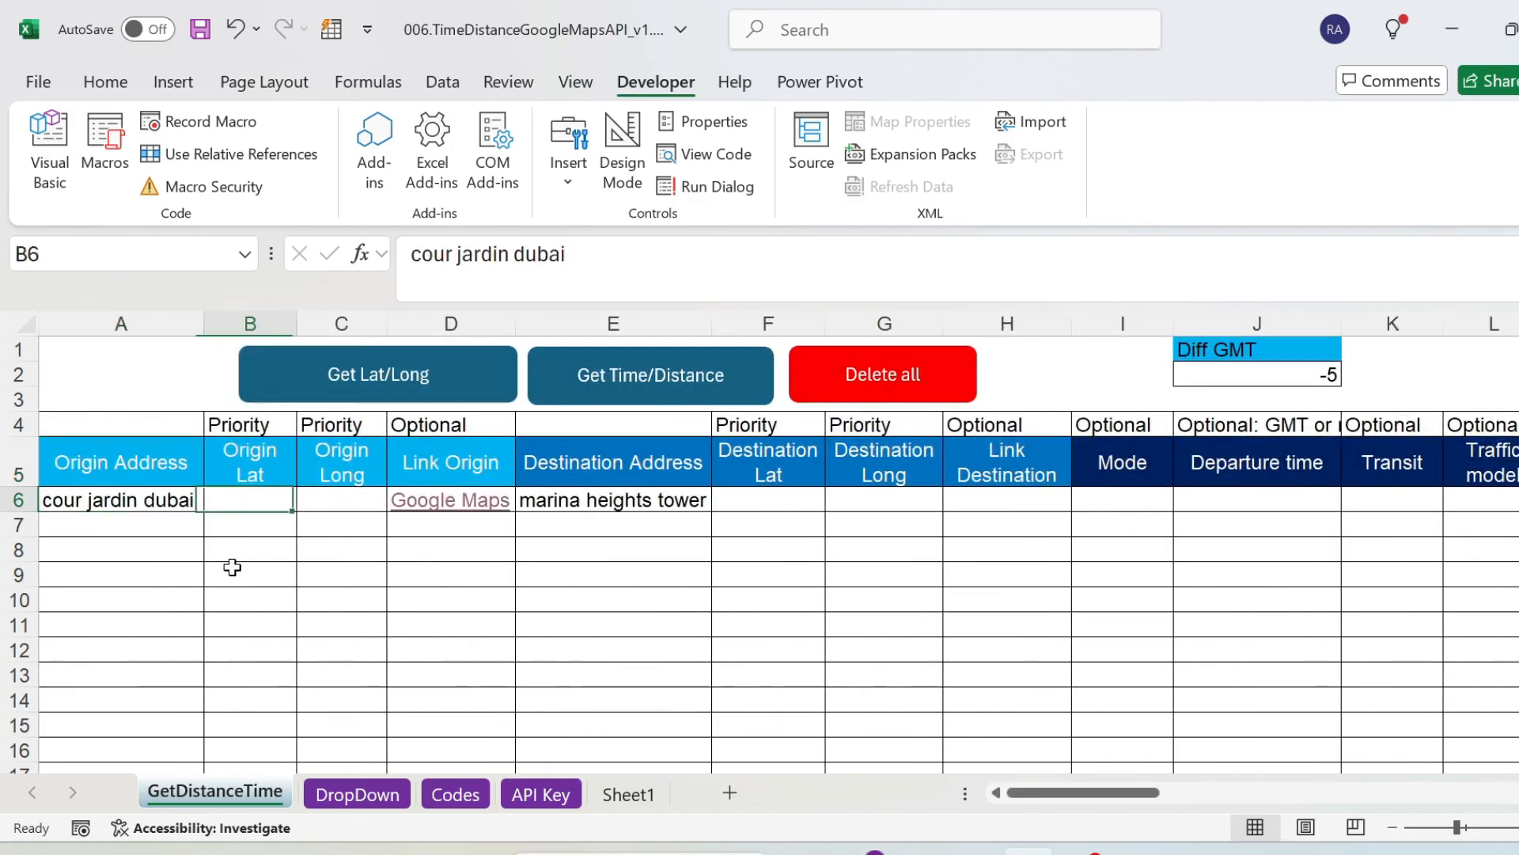
pyautogui.hotkey('shift', 'Right')
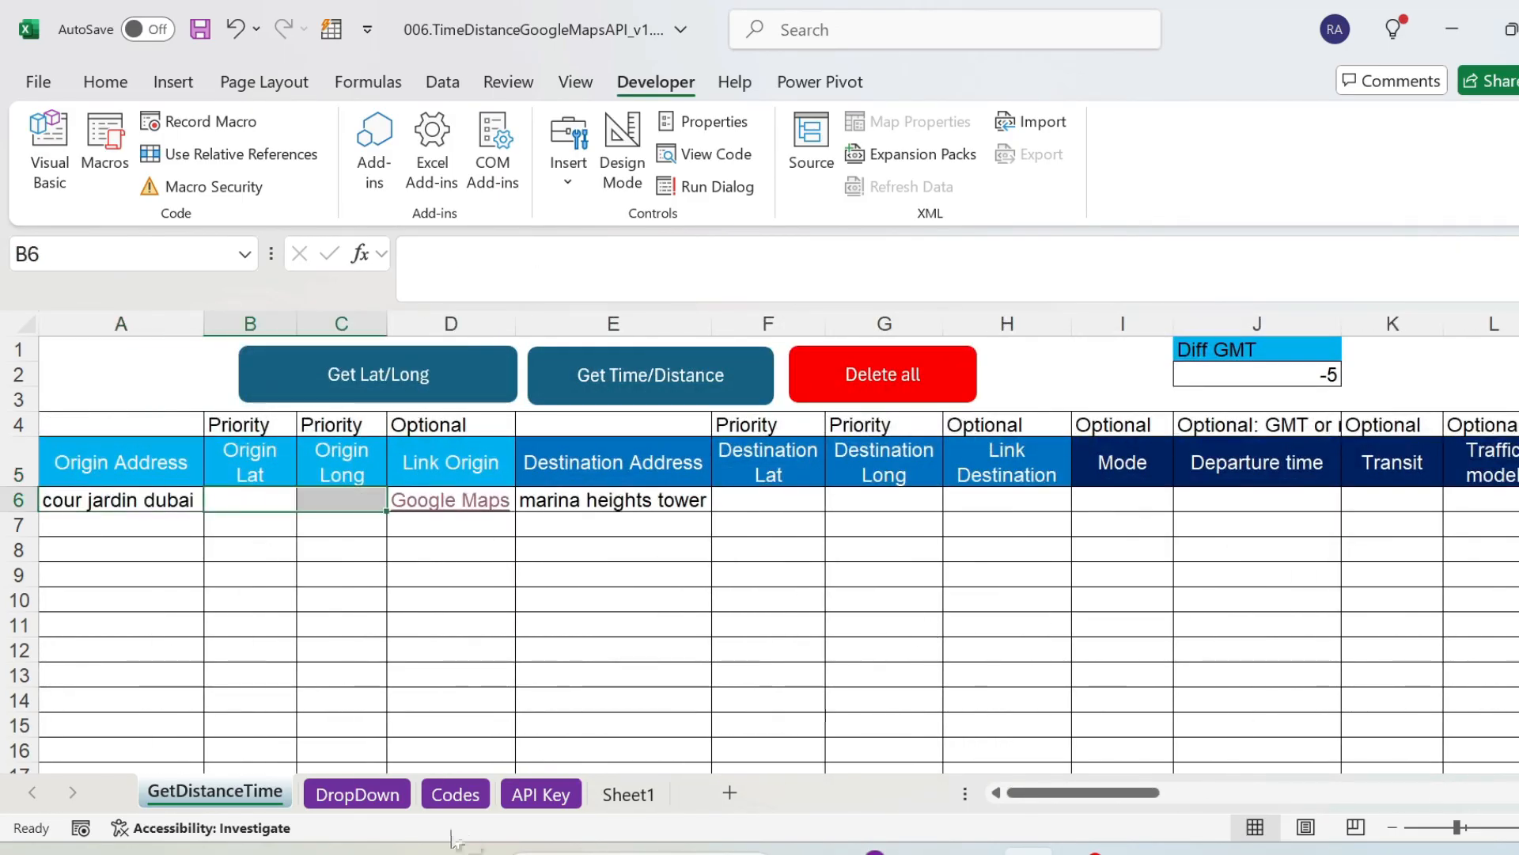
pyautogui.click(538, 794)
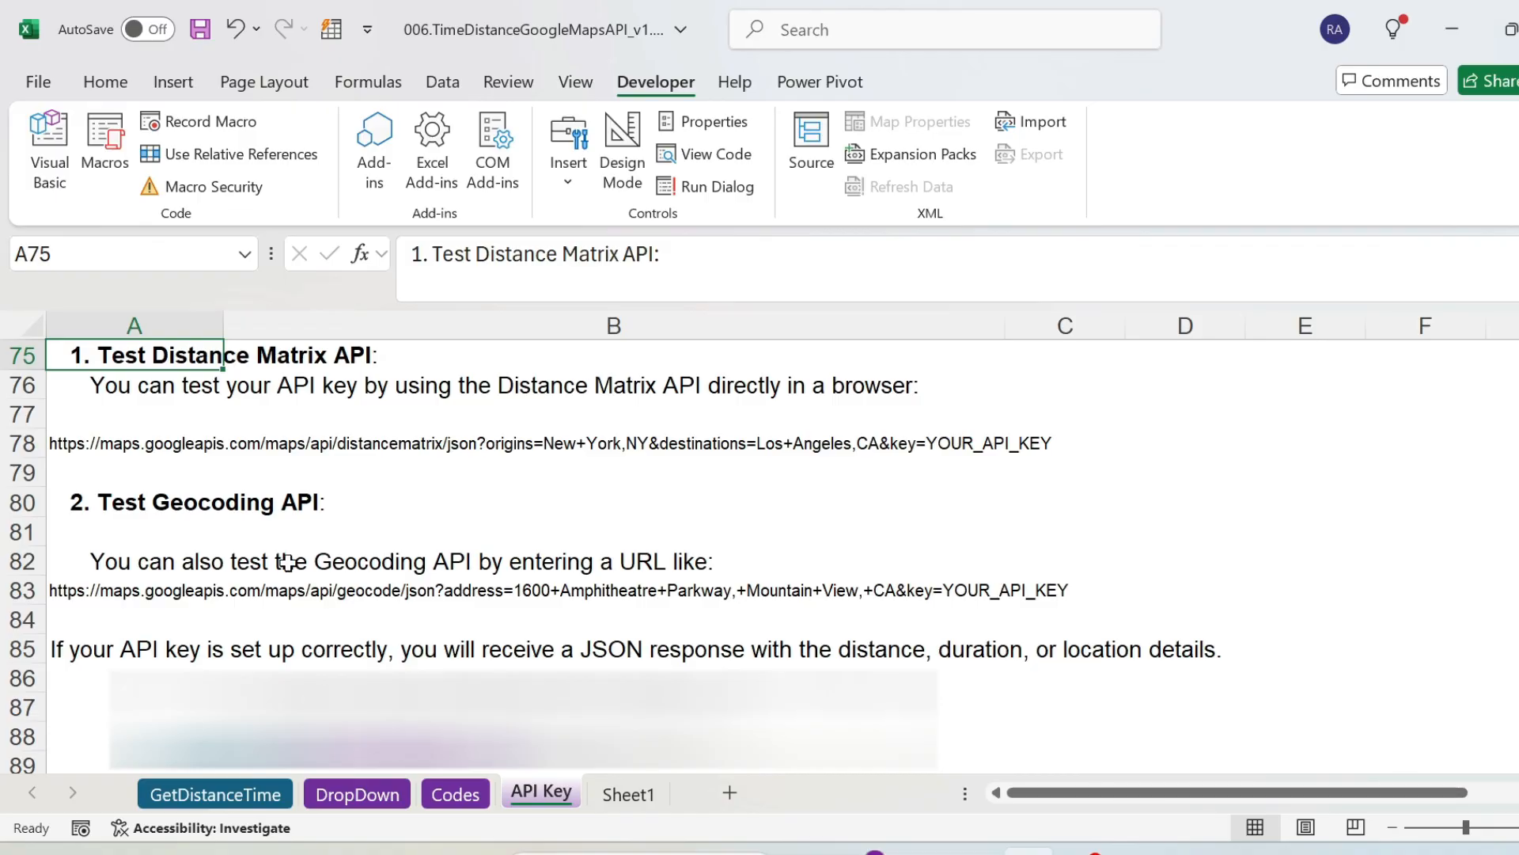